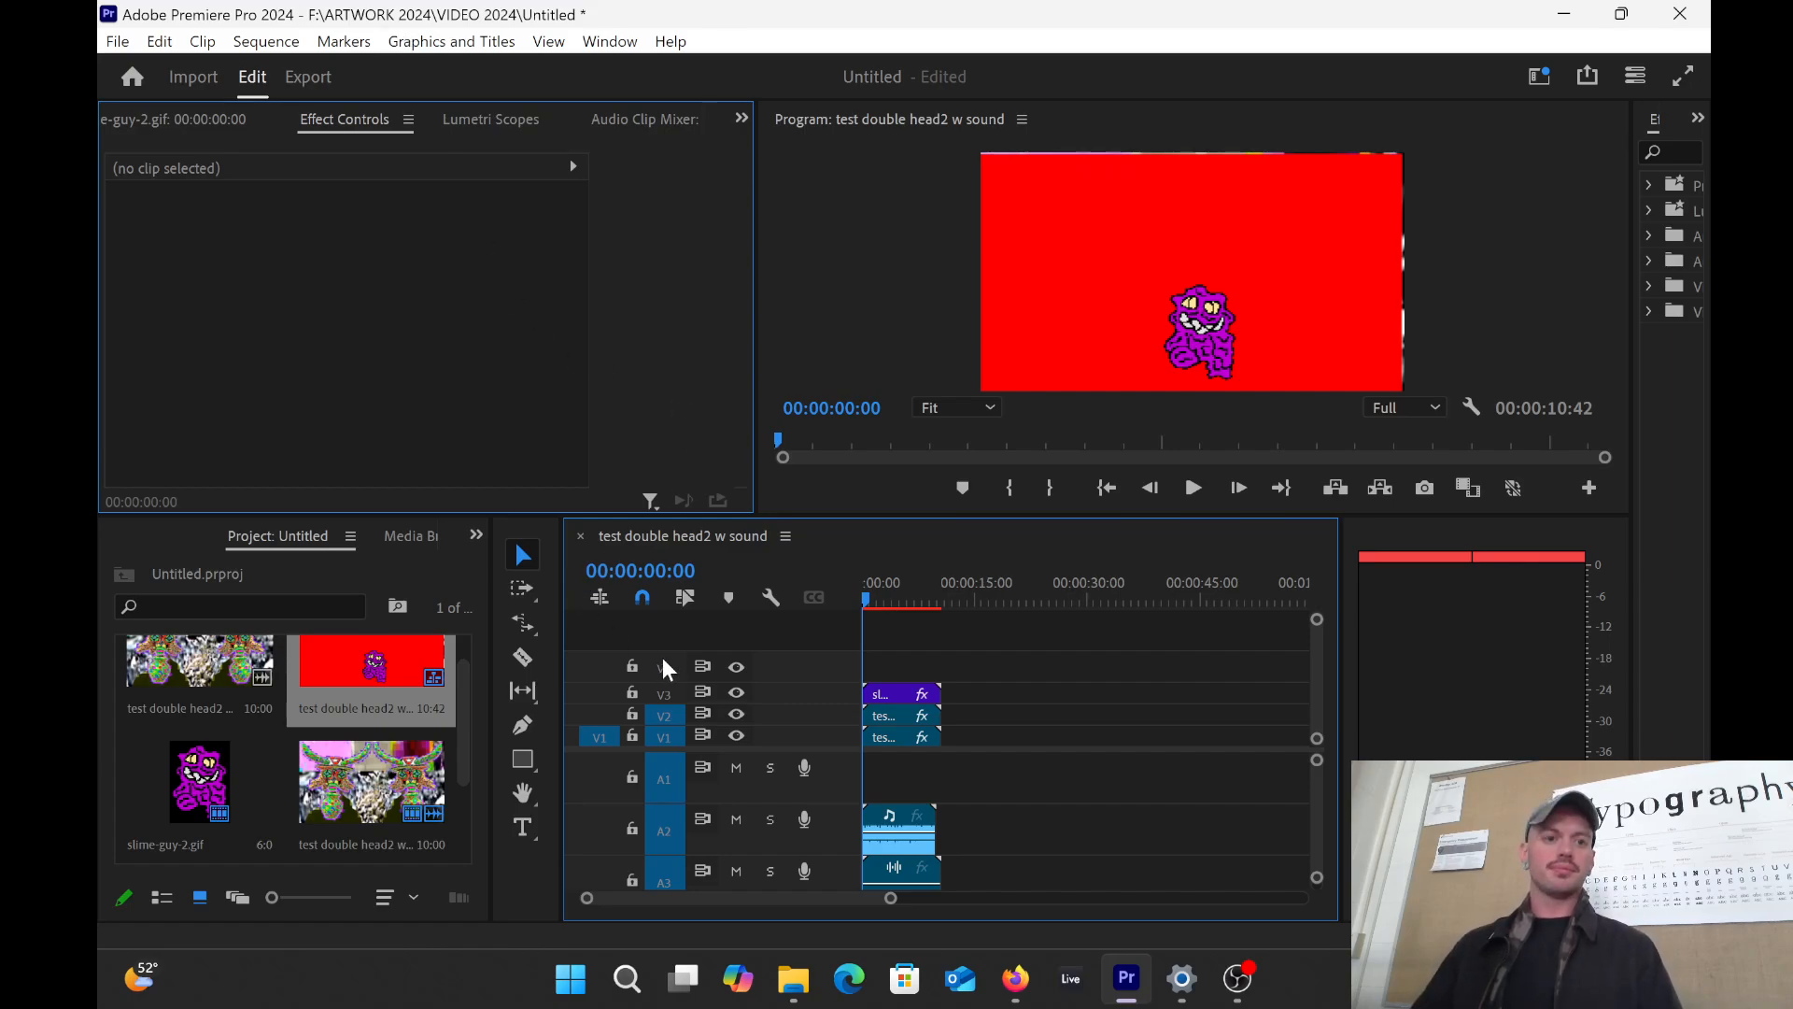
# Step: Create a new empty Untitled project that replaces the existing Untitled.prproj
pyautogui.click(117, 41)
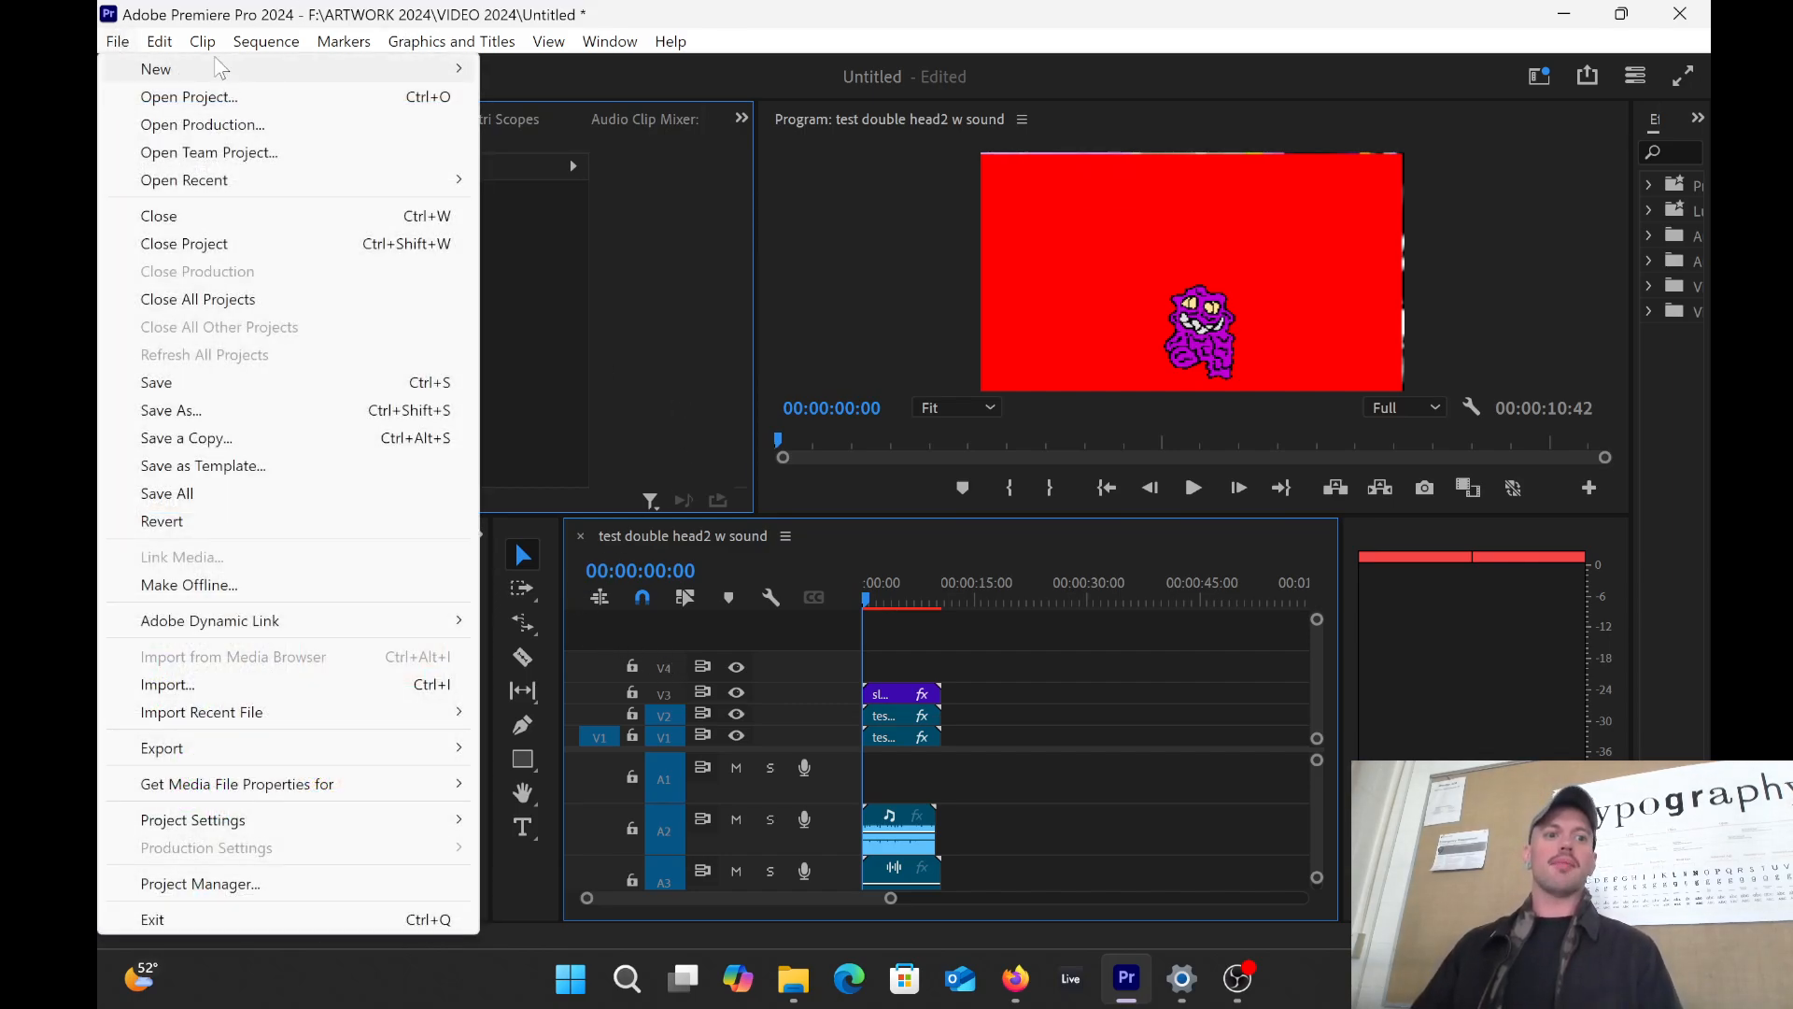
pyautogui.moveTo(261, 68)
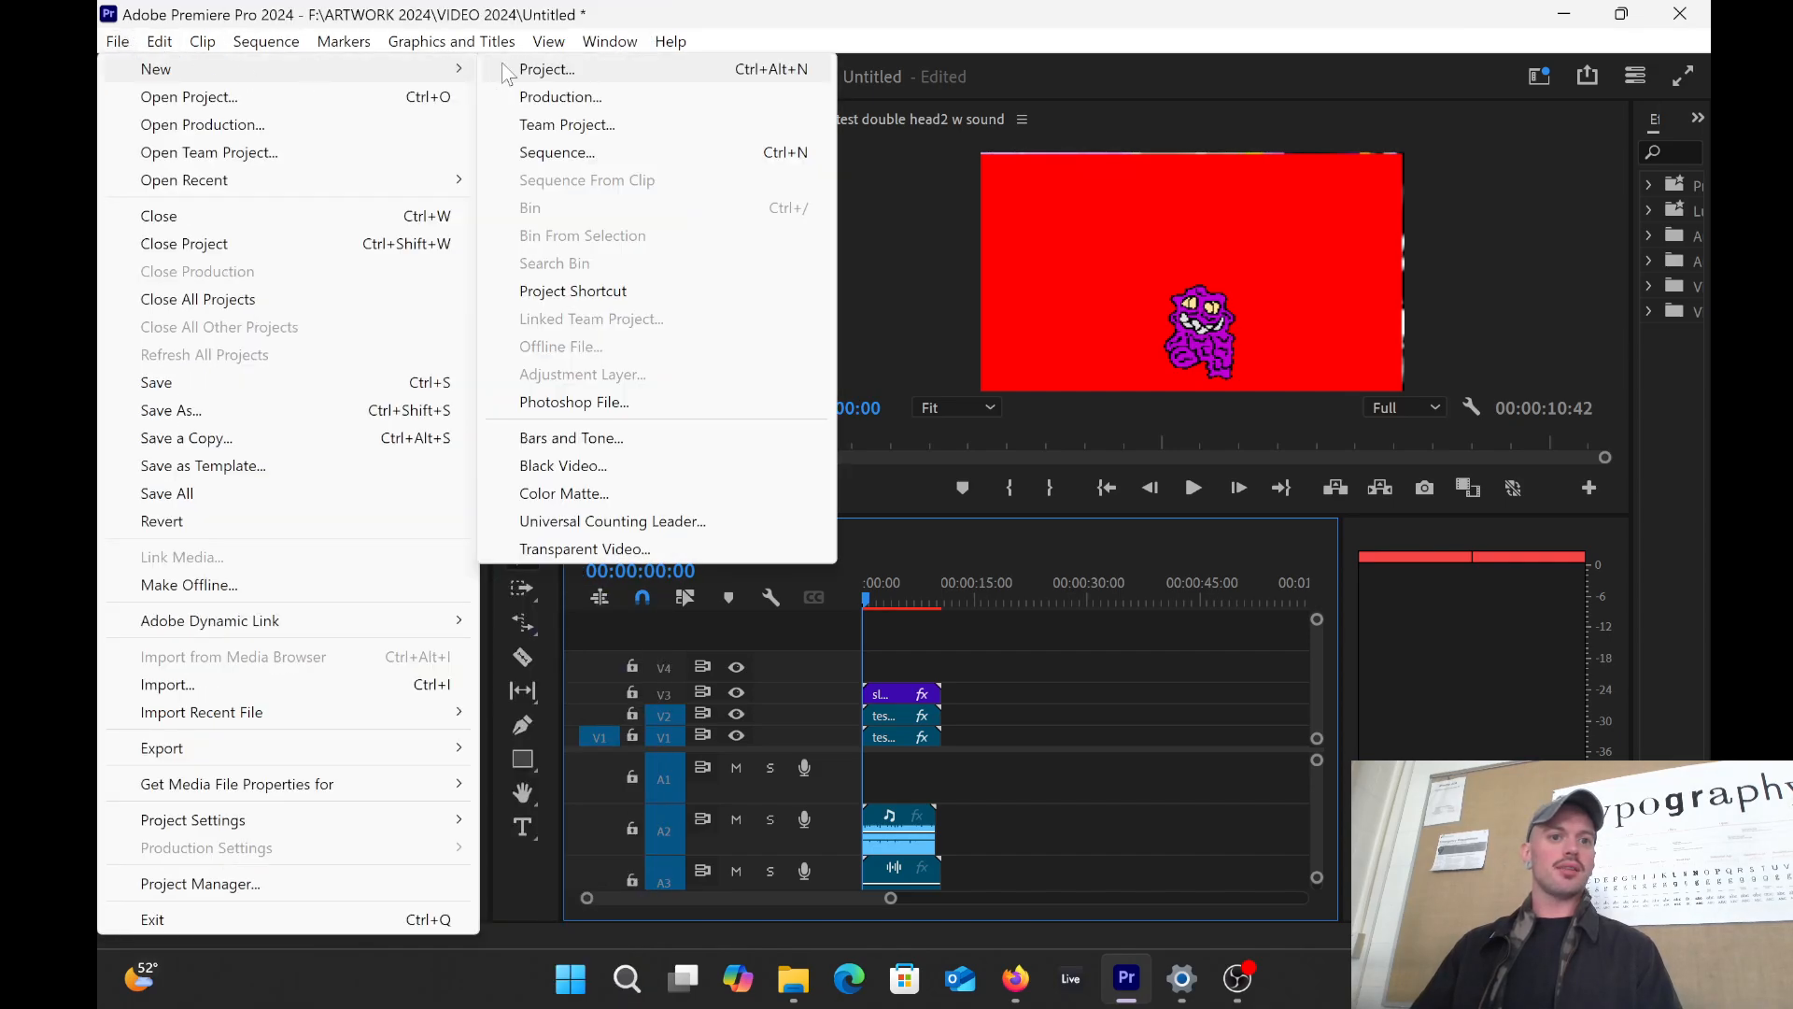
pyautogui.click(521, 72)
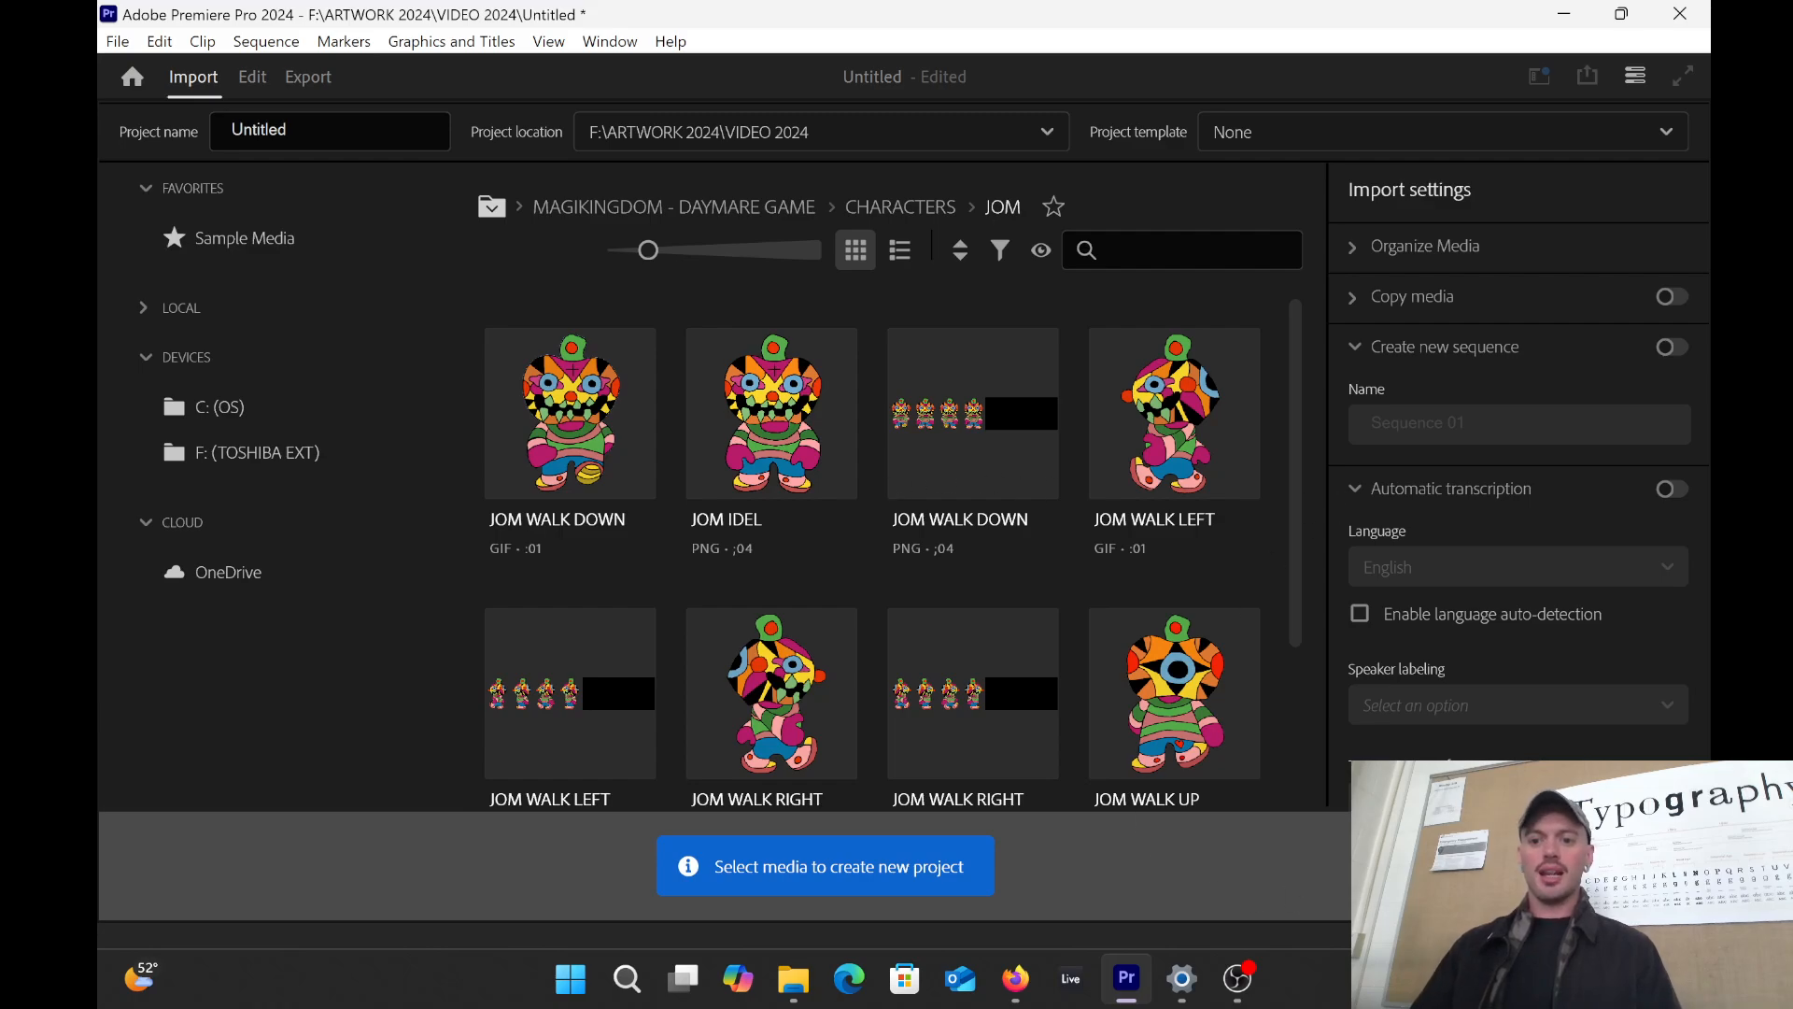
pyautogui.hotkey('ctrl', 's')
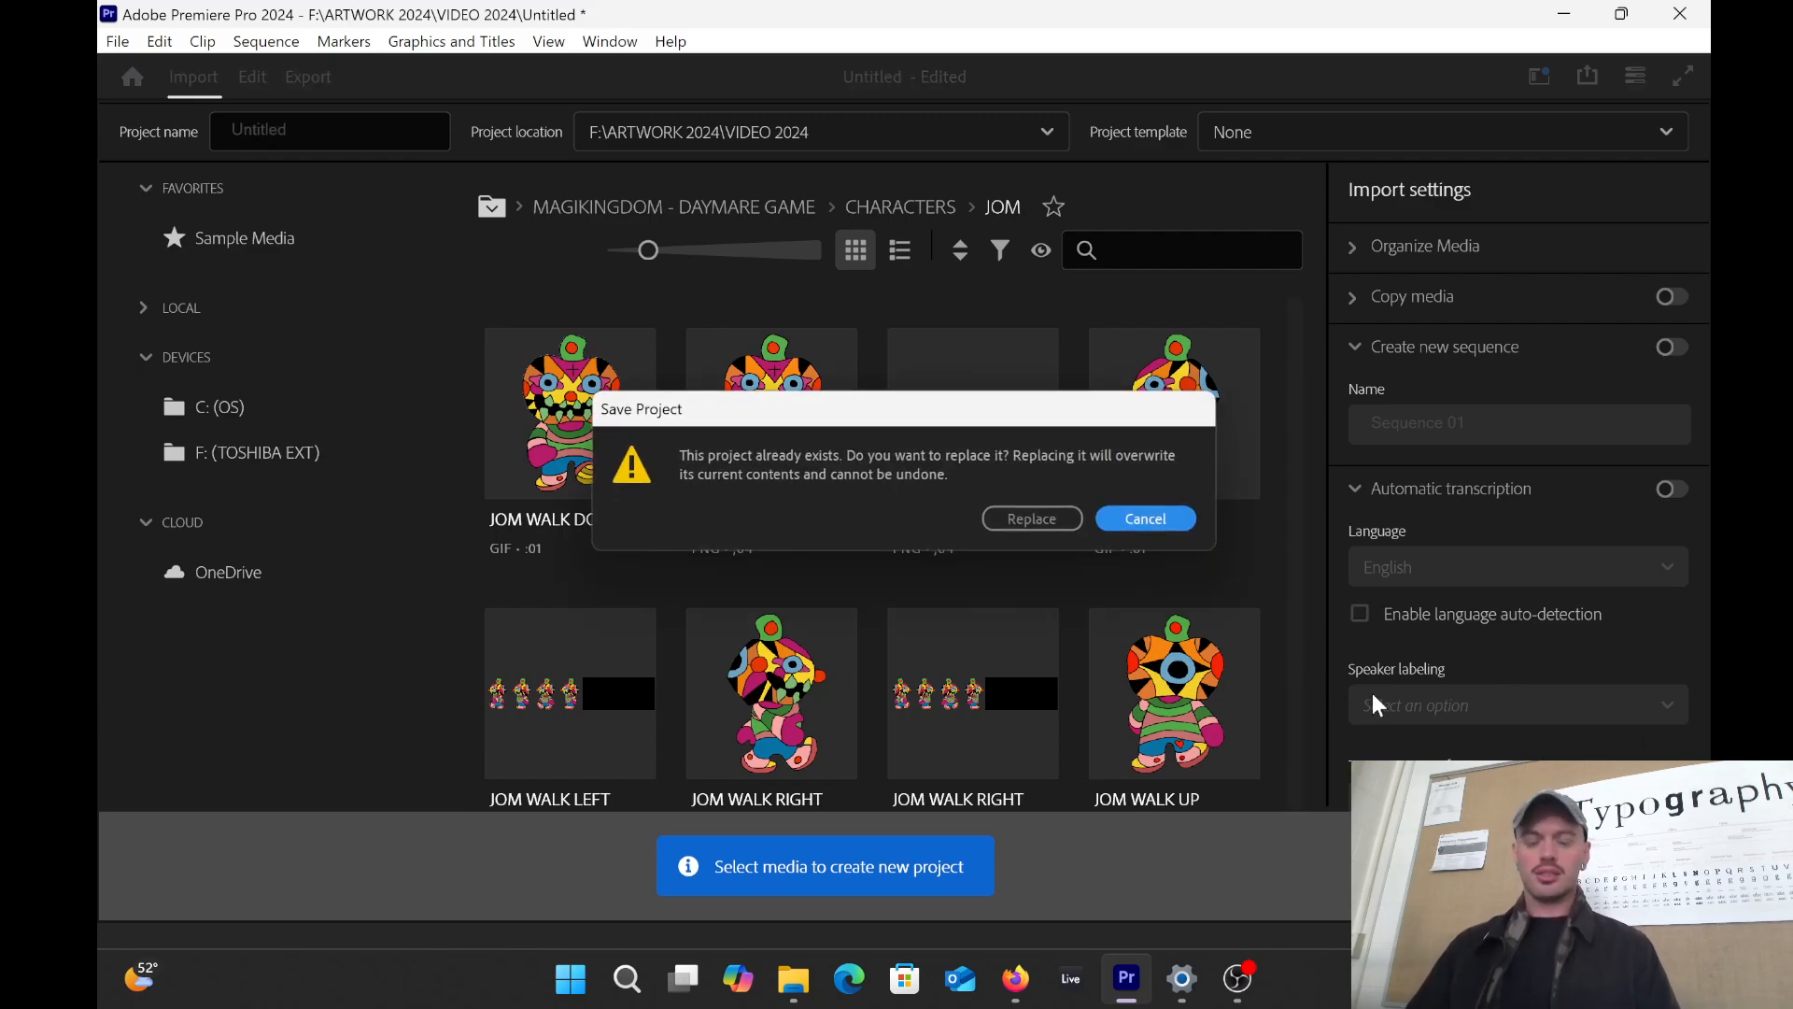
pyautogui.click(1052, 511)
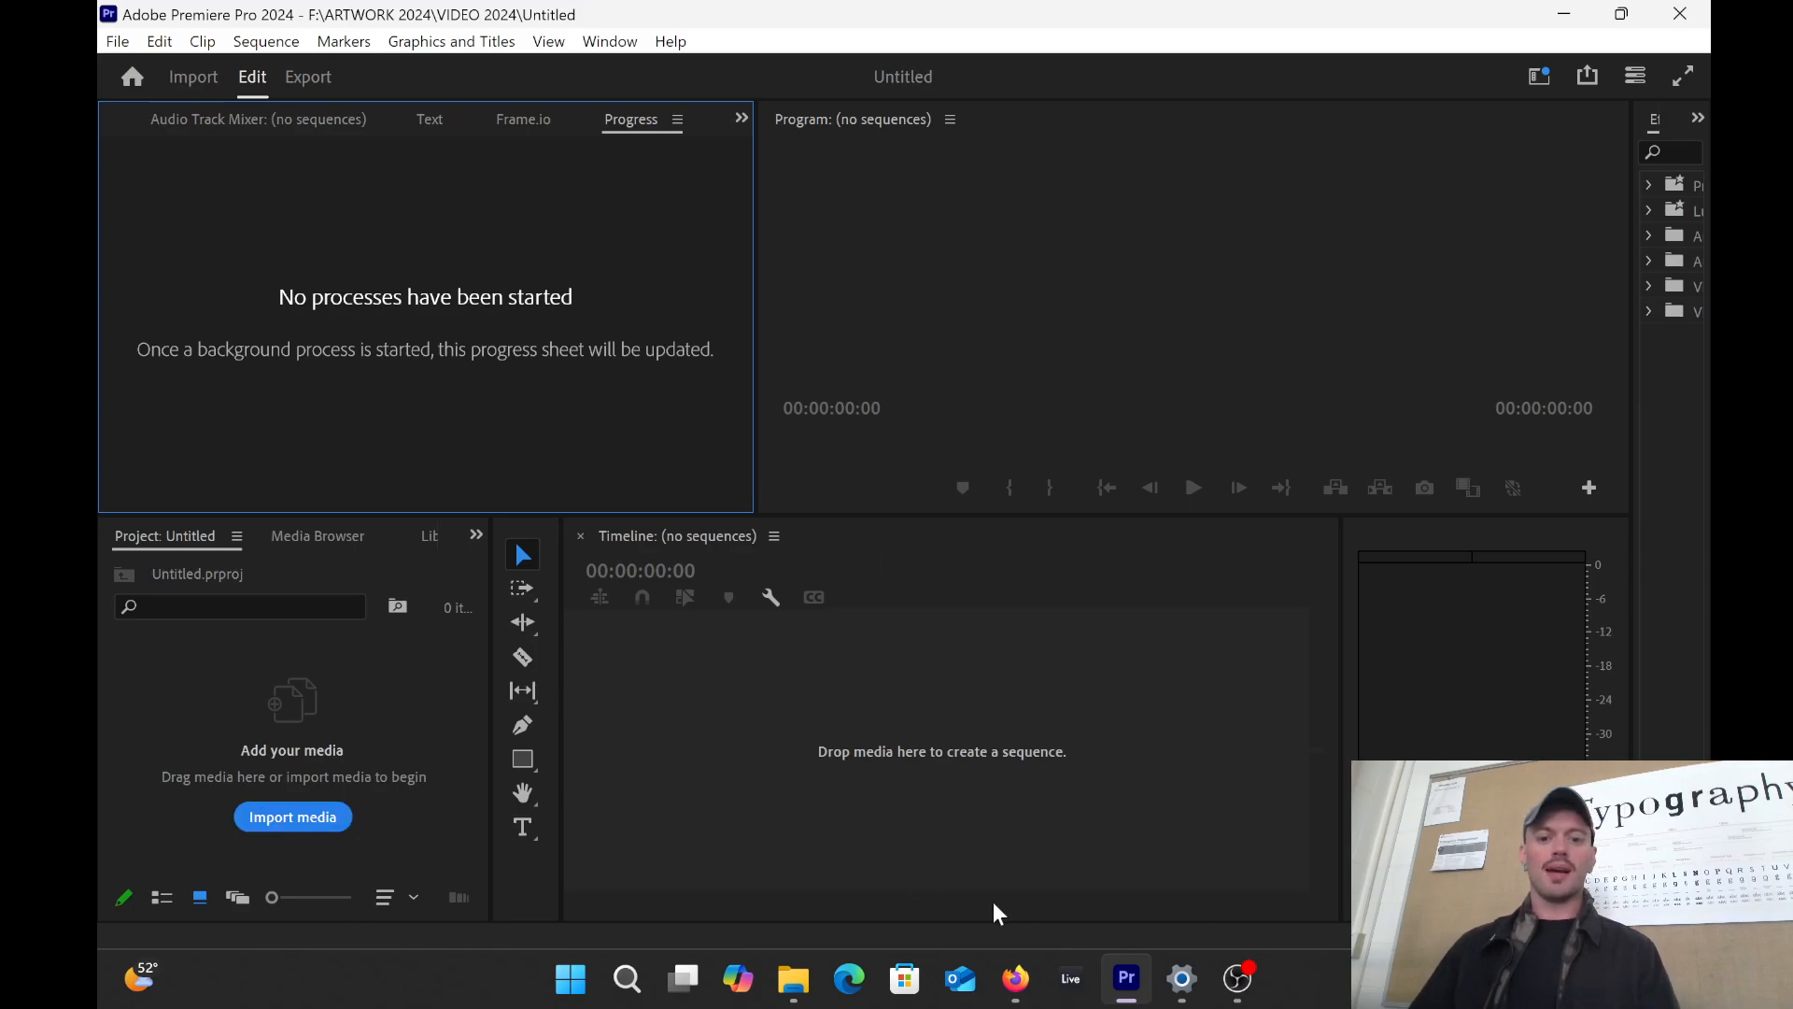
# Step: Import two point.jpg from F:\ARTWORK 2024\Illustrations by dragging it from File Explorer into the Project panel
pyautogui.click(792, 978)
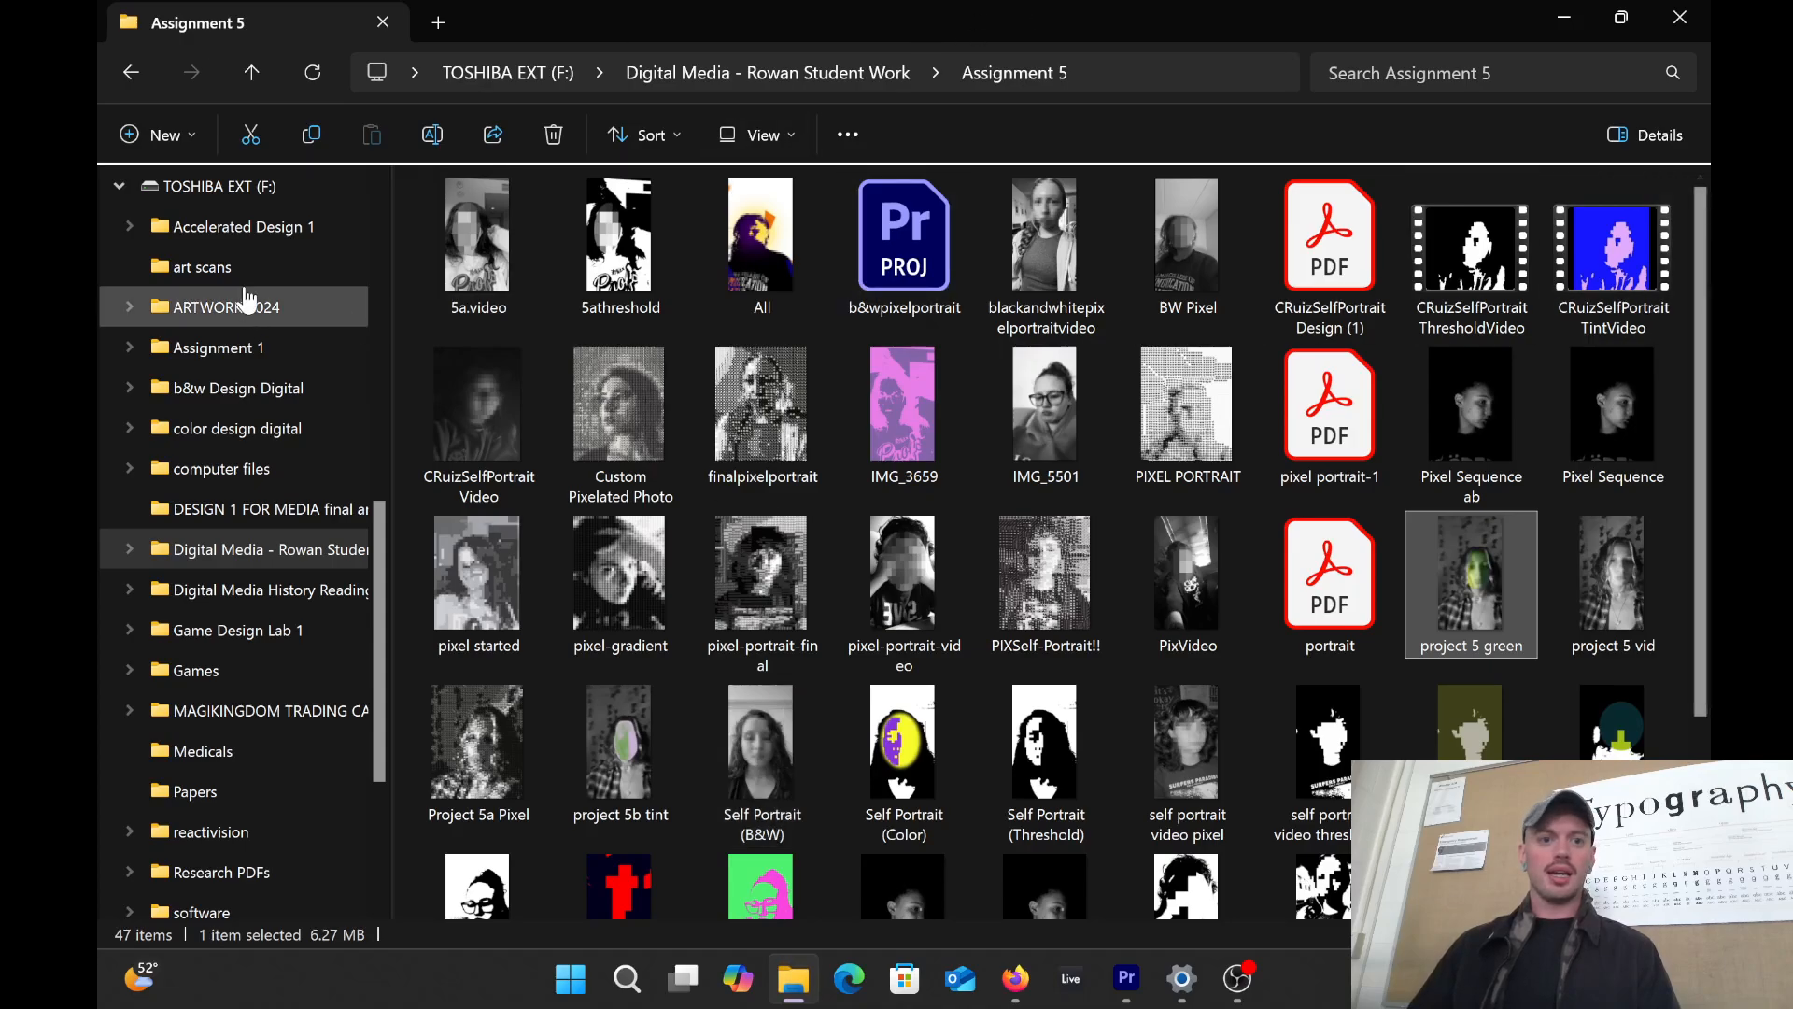
pyautogui.click(131, 72)
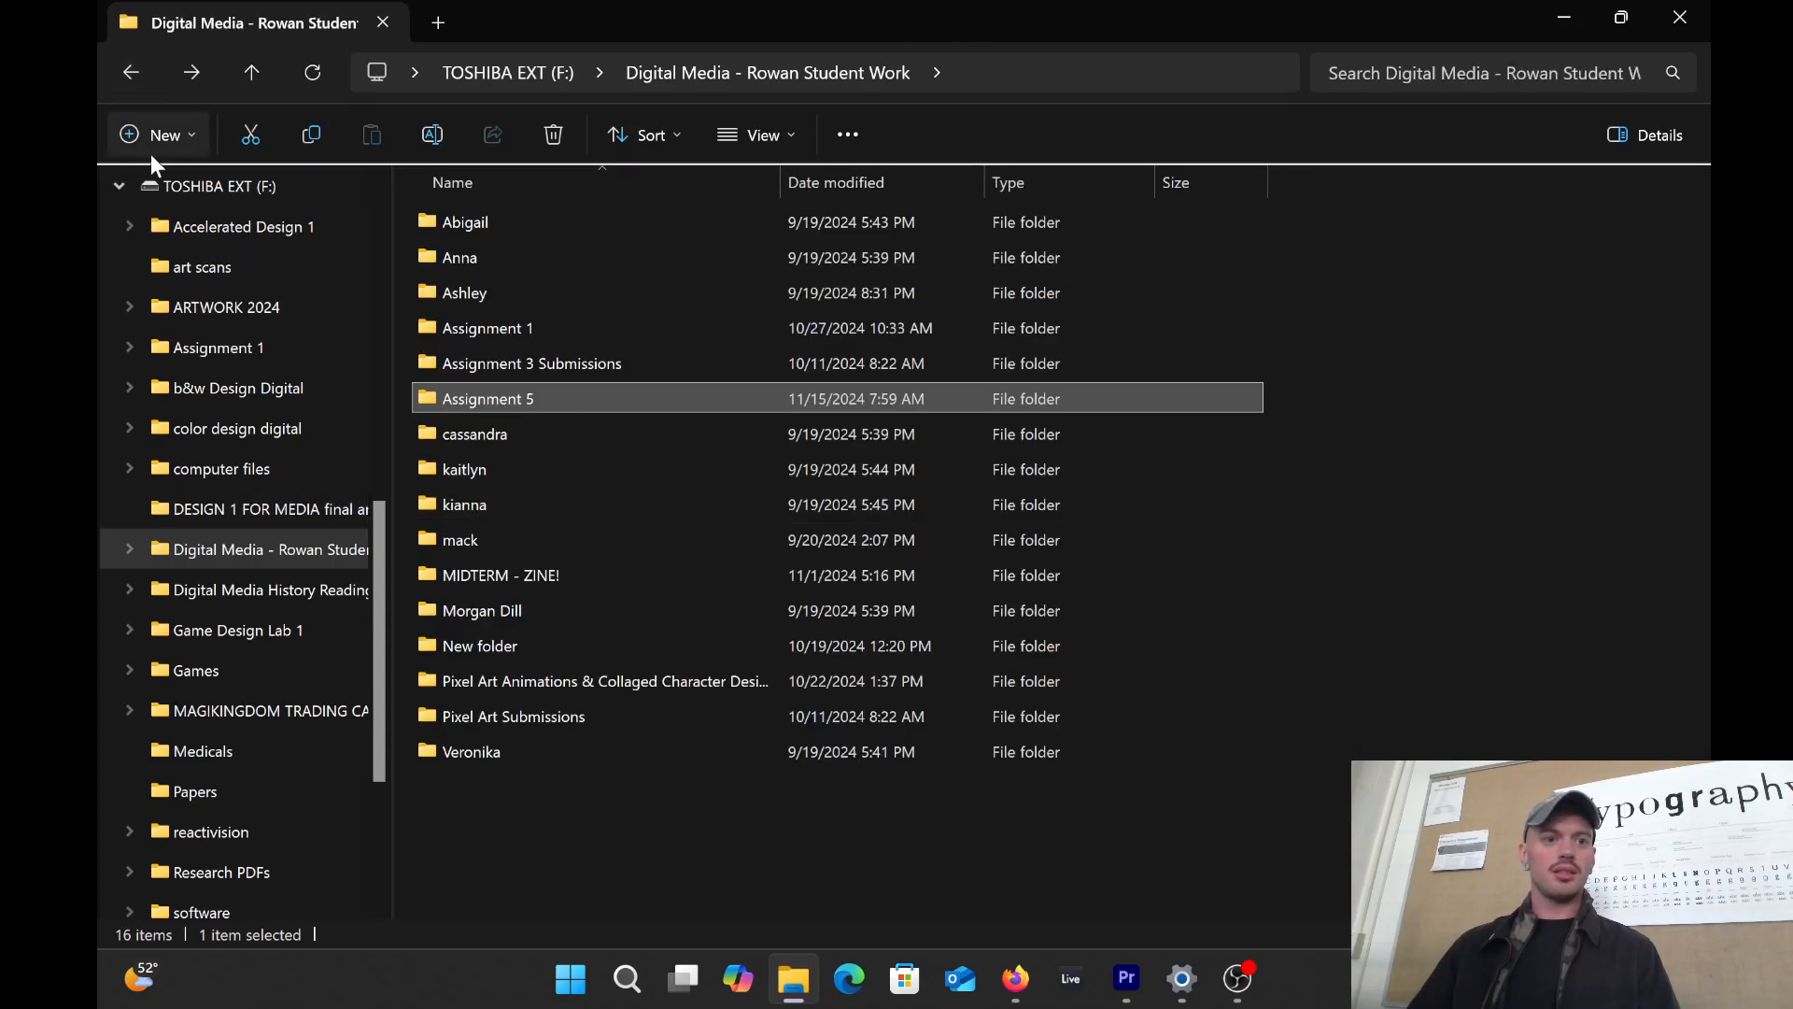
pyautogui.click(135, 72)
pyautogui.moveTo(486, 23); pyautogui.dragTo(1058, 135)
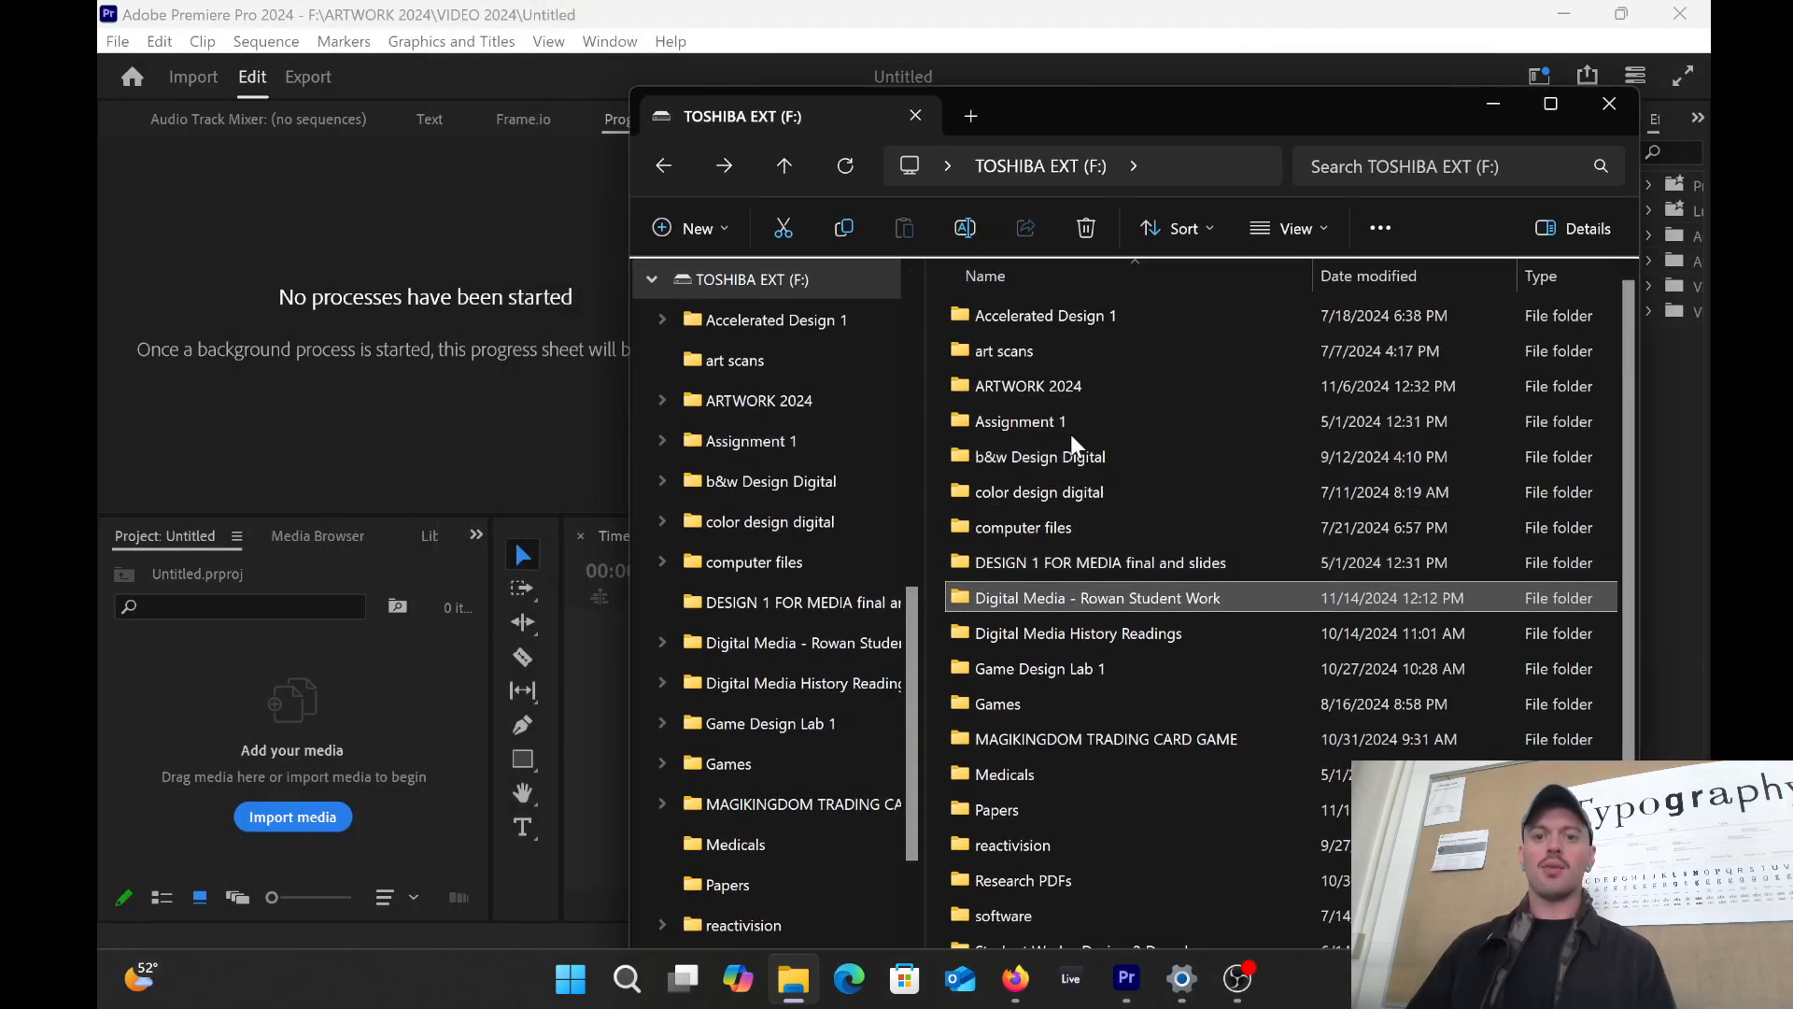
pyautogui.doubleClick(1094, 386)
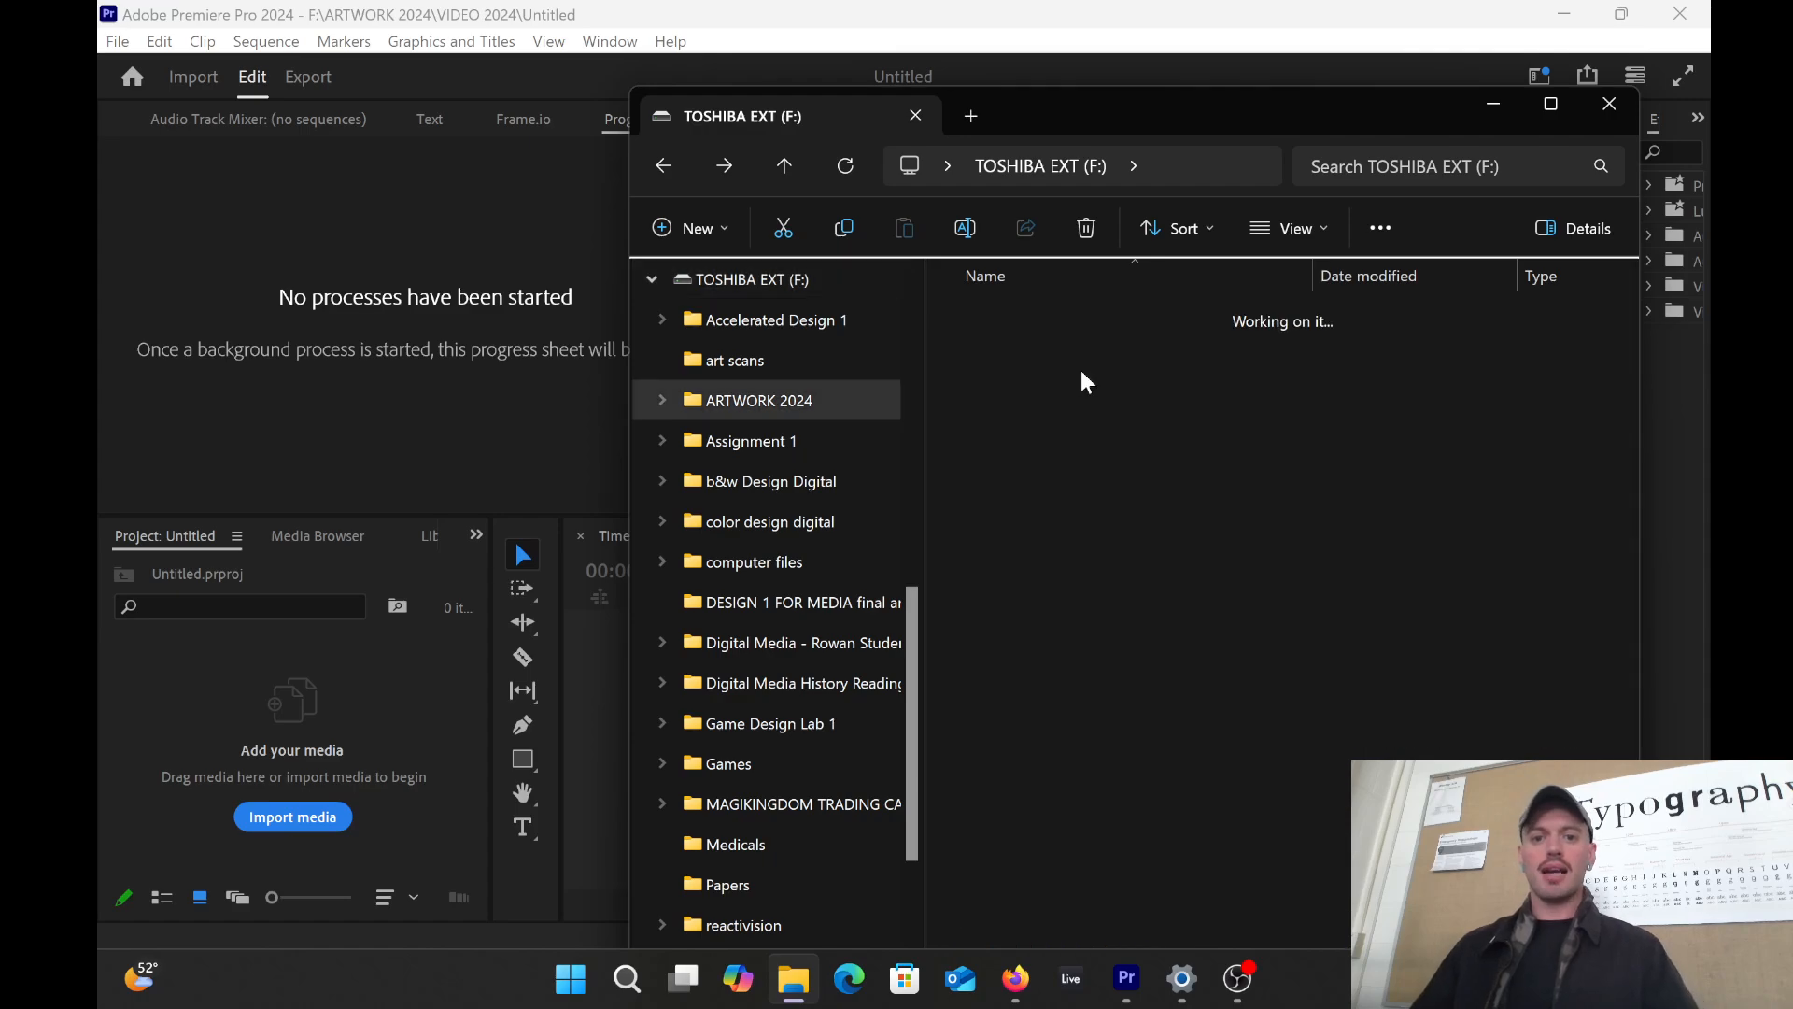
pyautogui.doubleClick(1008, 387)
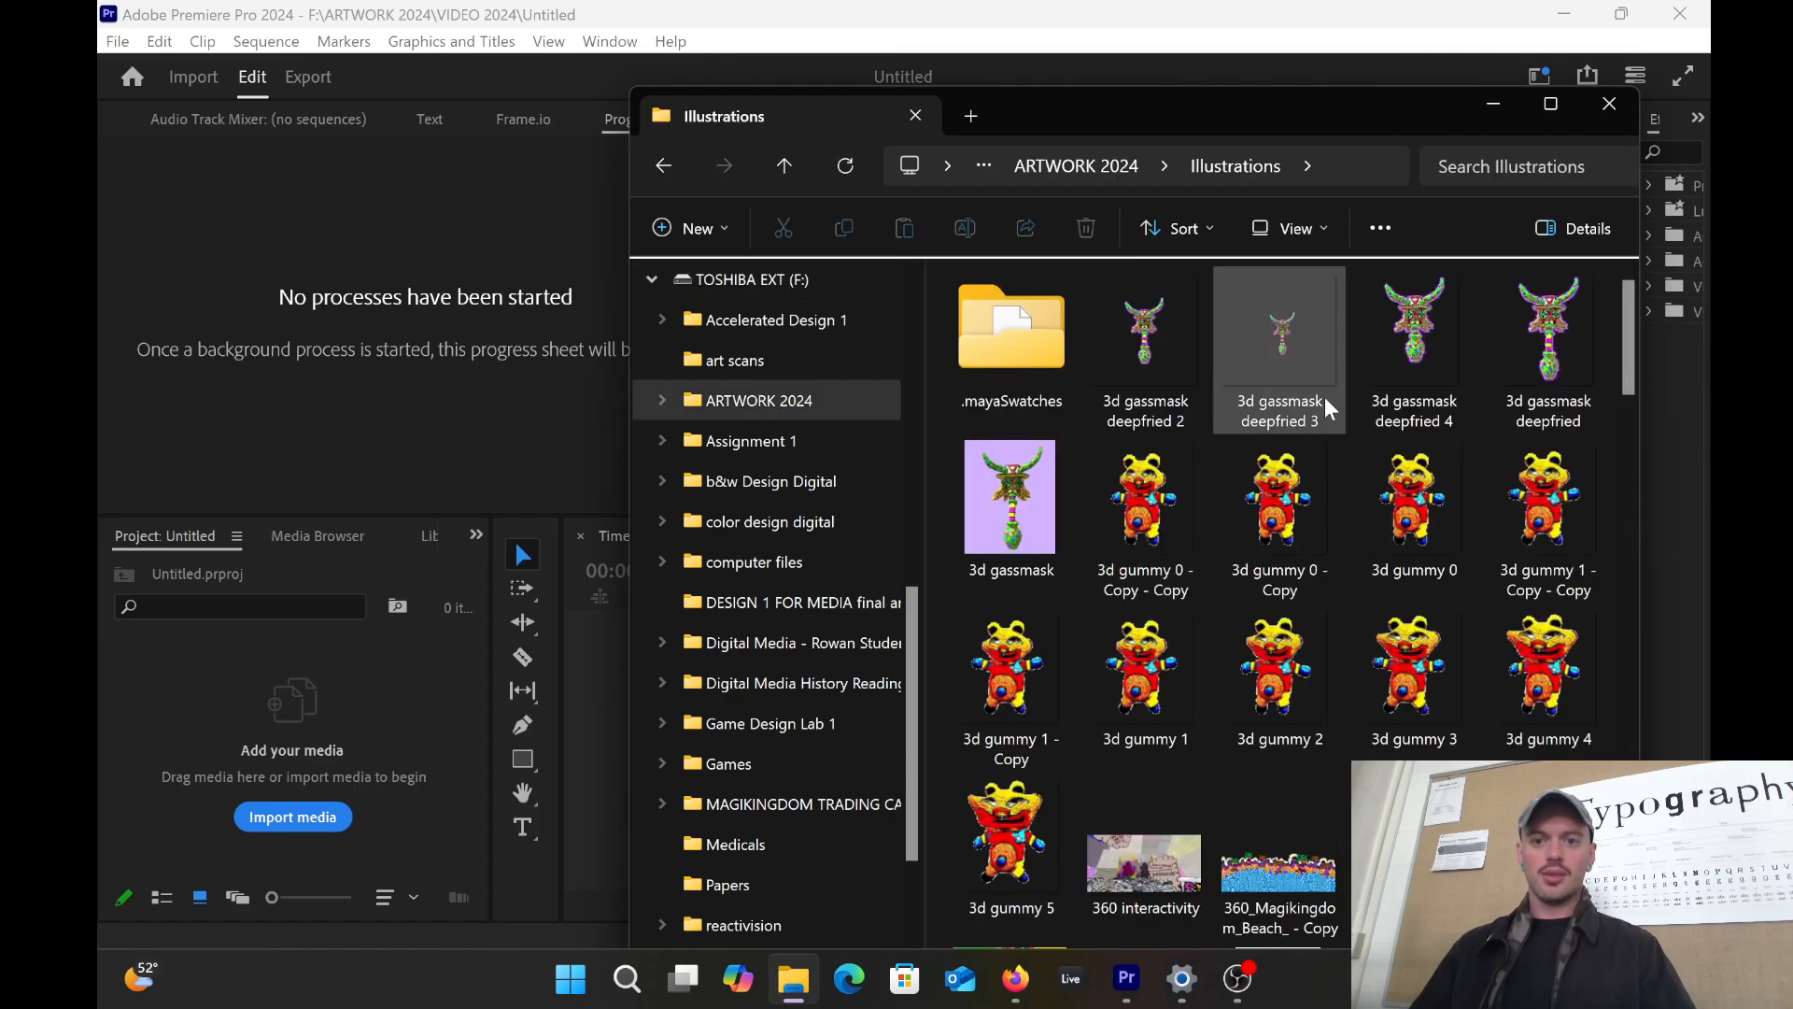
pyautogui.scroll(-20, 1353, 443)
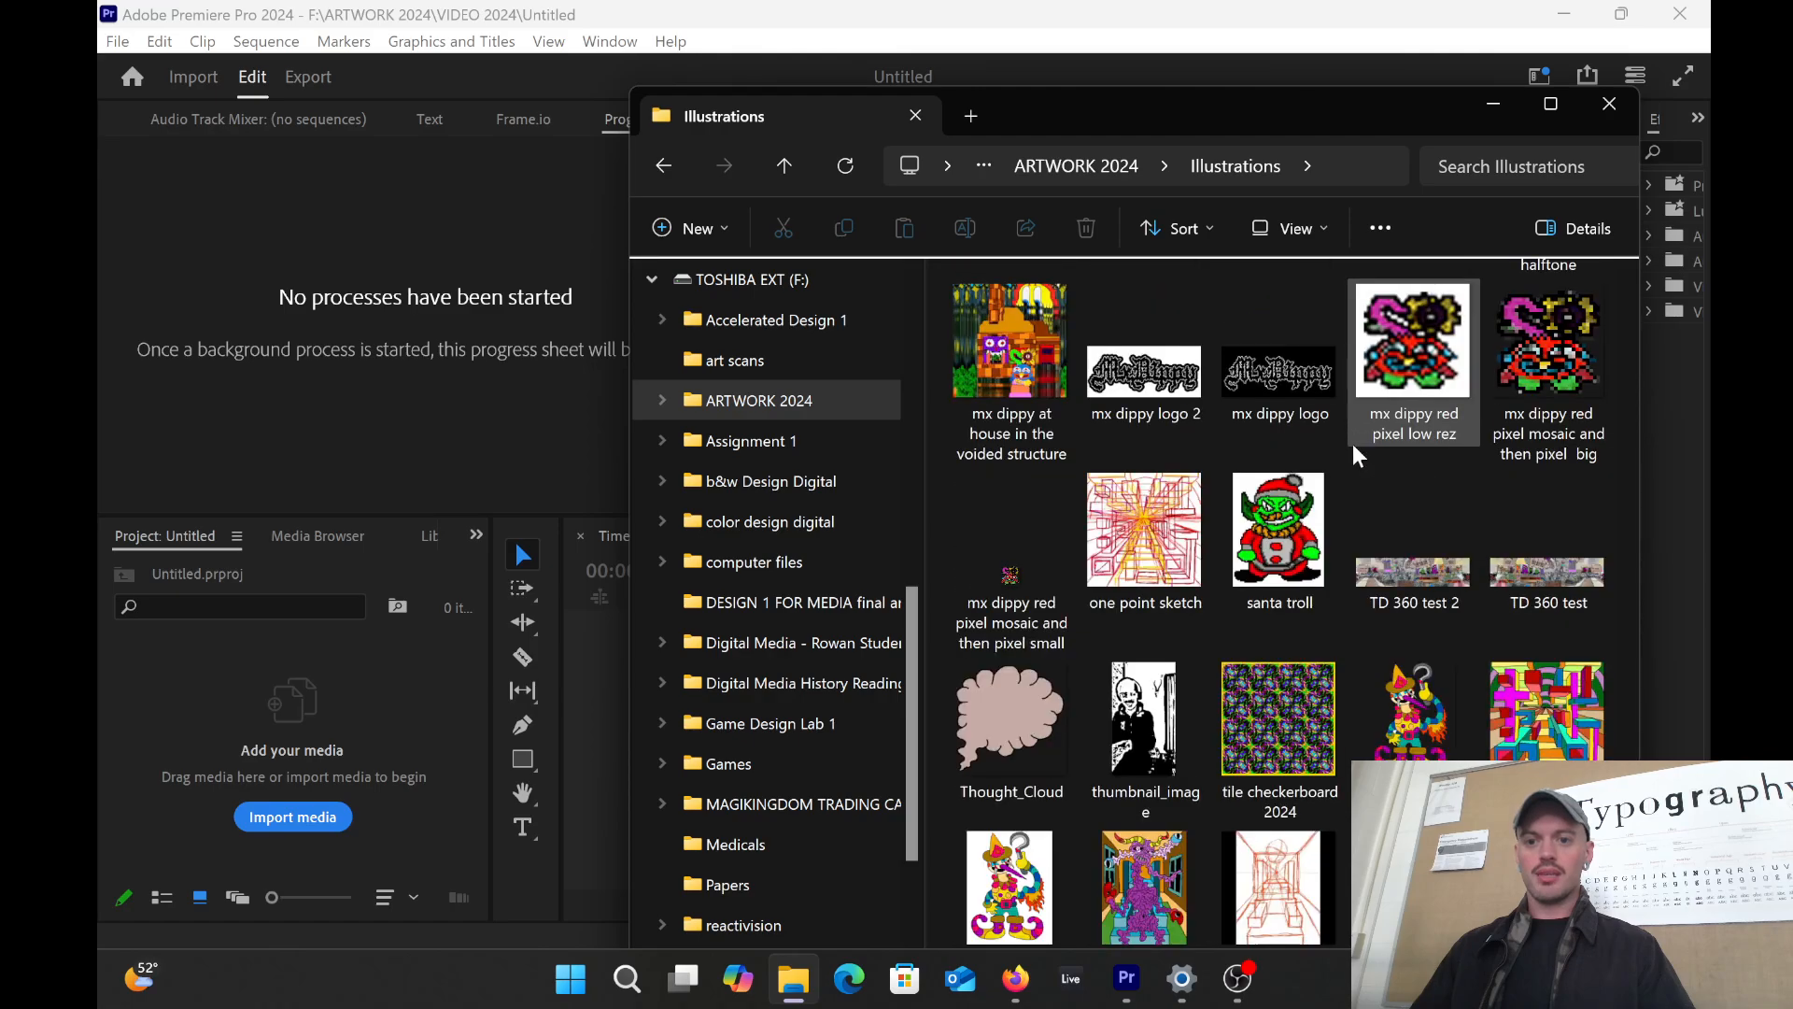
pyautogui.scroll(-3, 1353, 444)
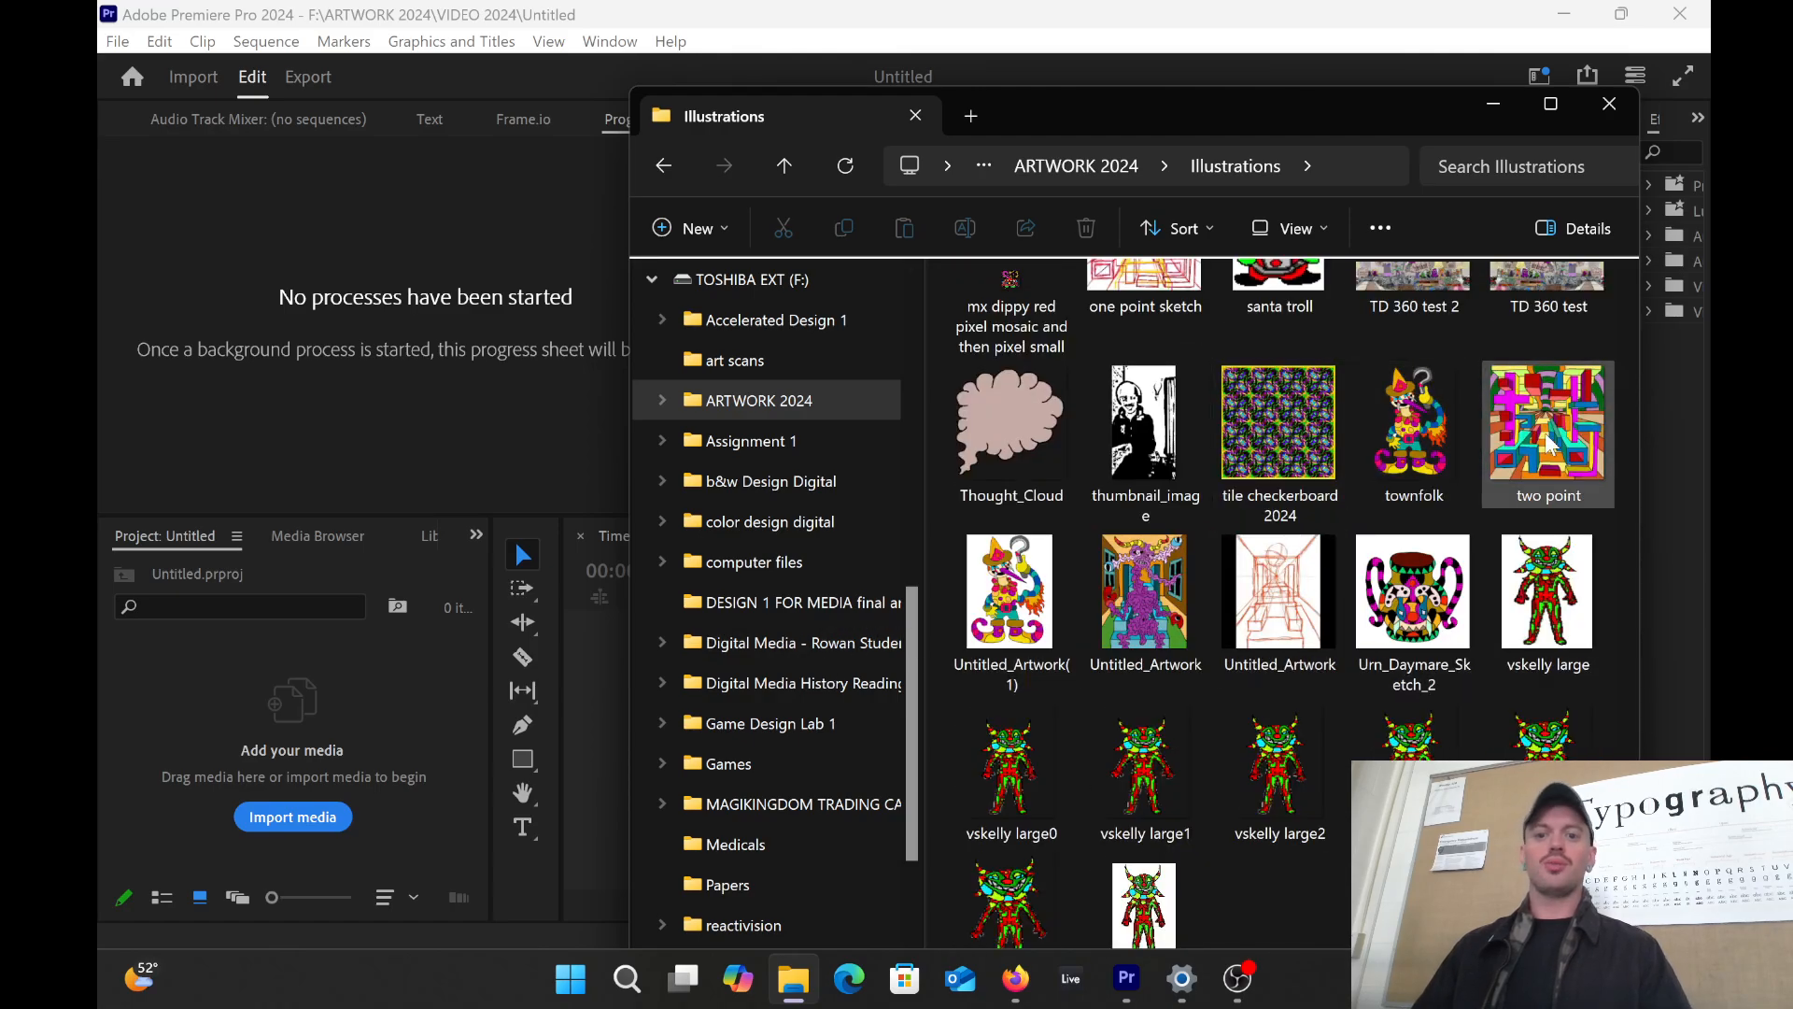
pyautogui.moveTo(1548, 444); pyautogui.dragTo(291, 671)
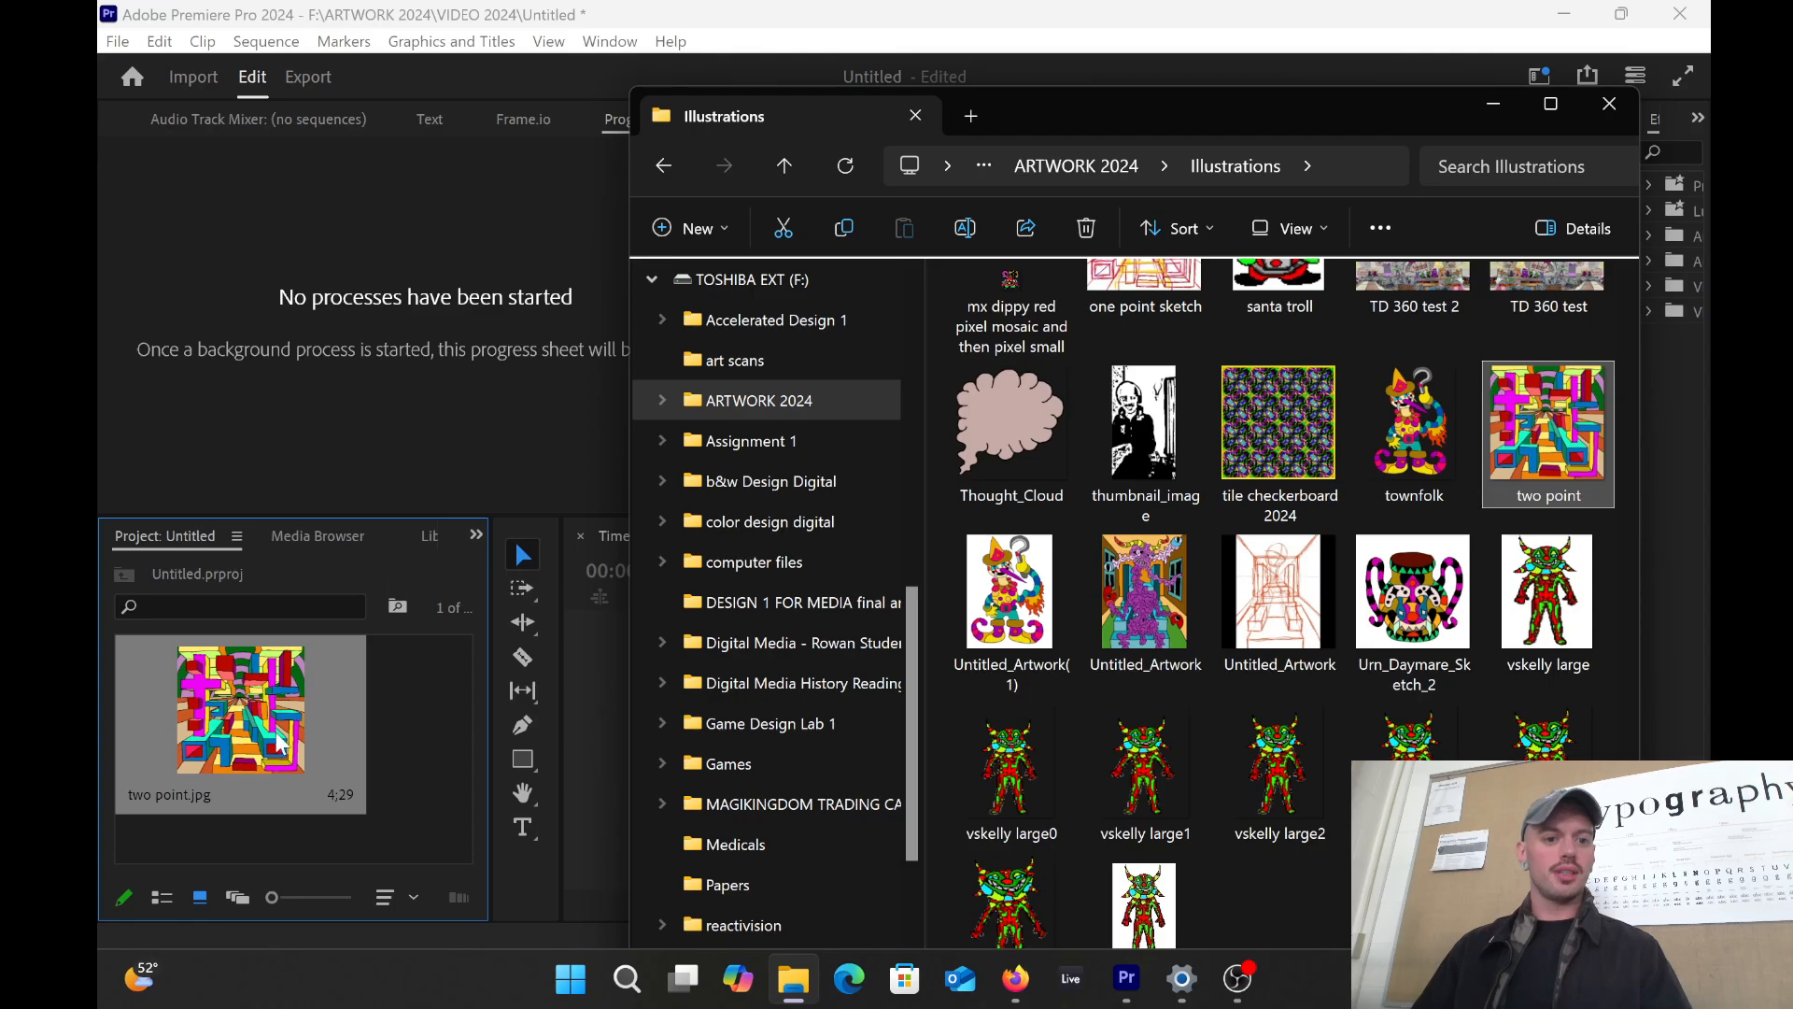
pyautogui.click(420, 724)
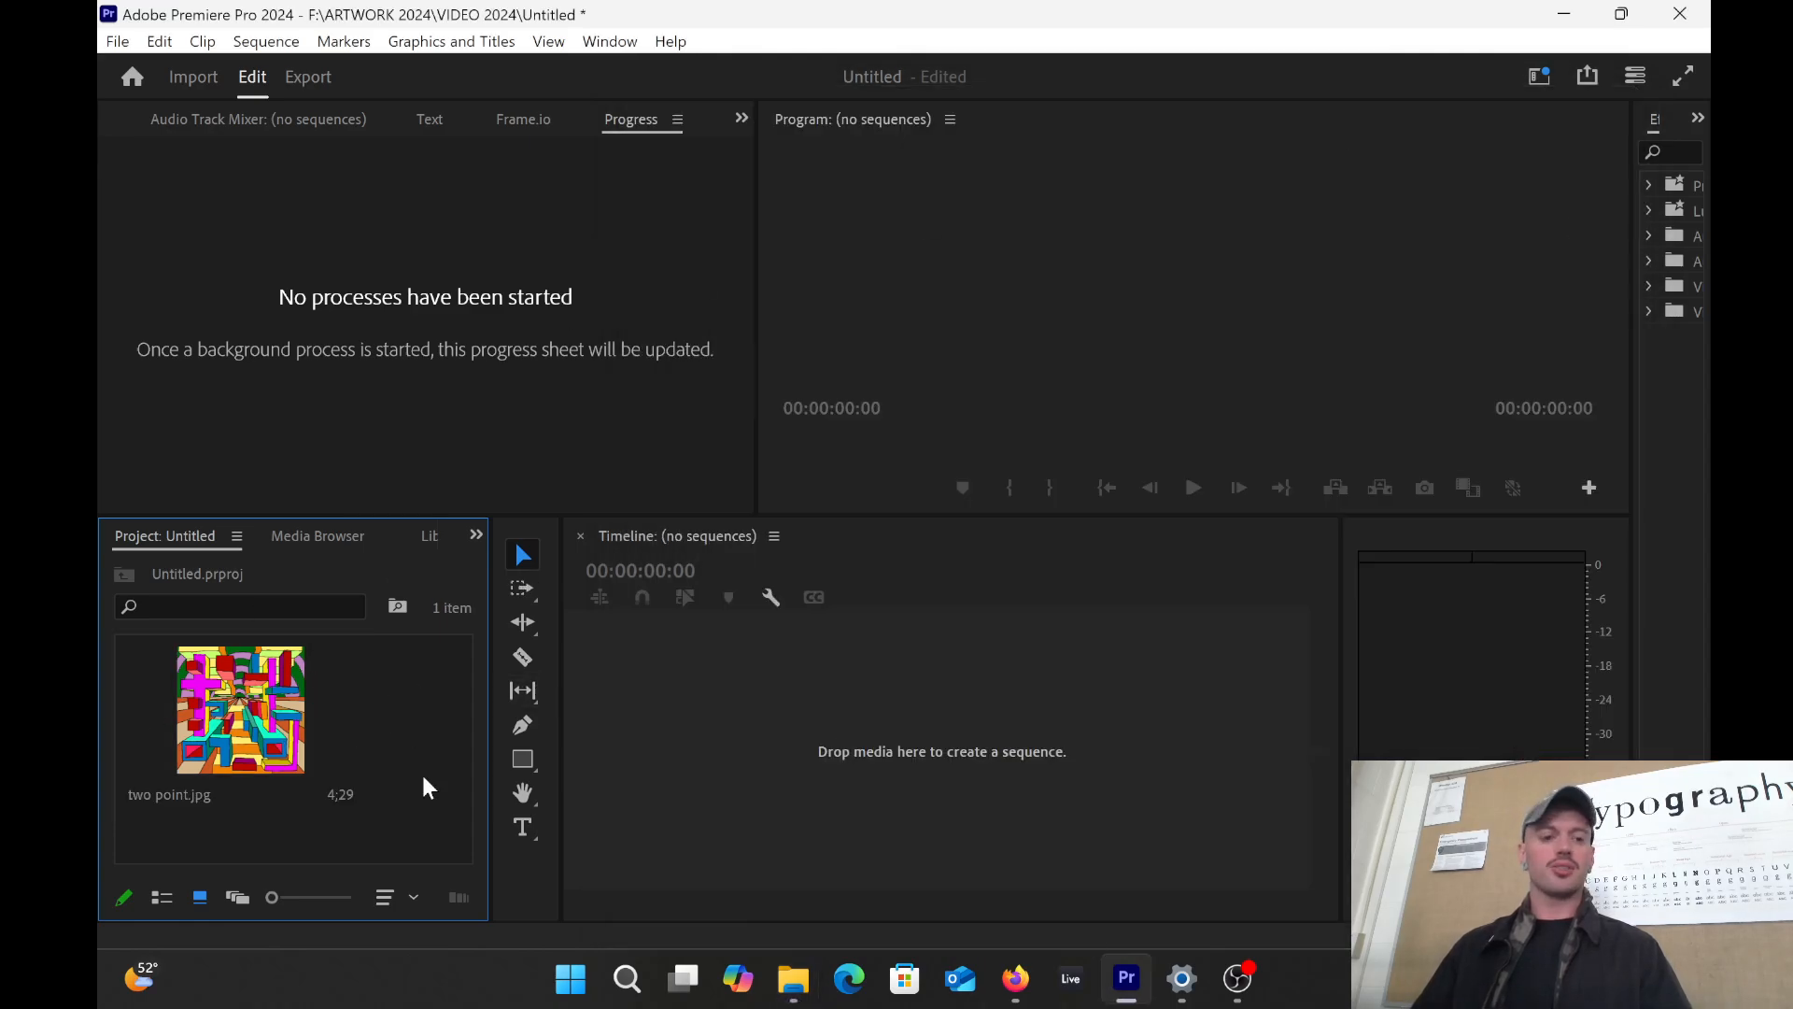
# Step: Browse to ARTWORK 2024\VIDEO 2024 in File Explorer and scroll to find the slime guy file
pyautogui.click(793, 978)
pyautogui.scroll(-10, 1028, 551)
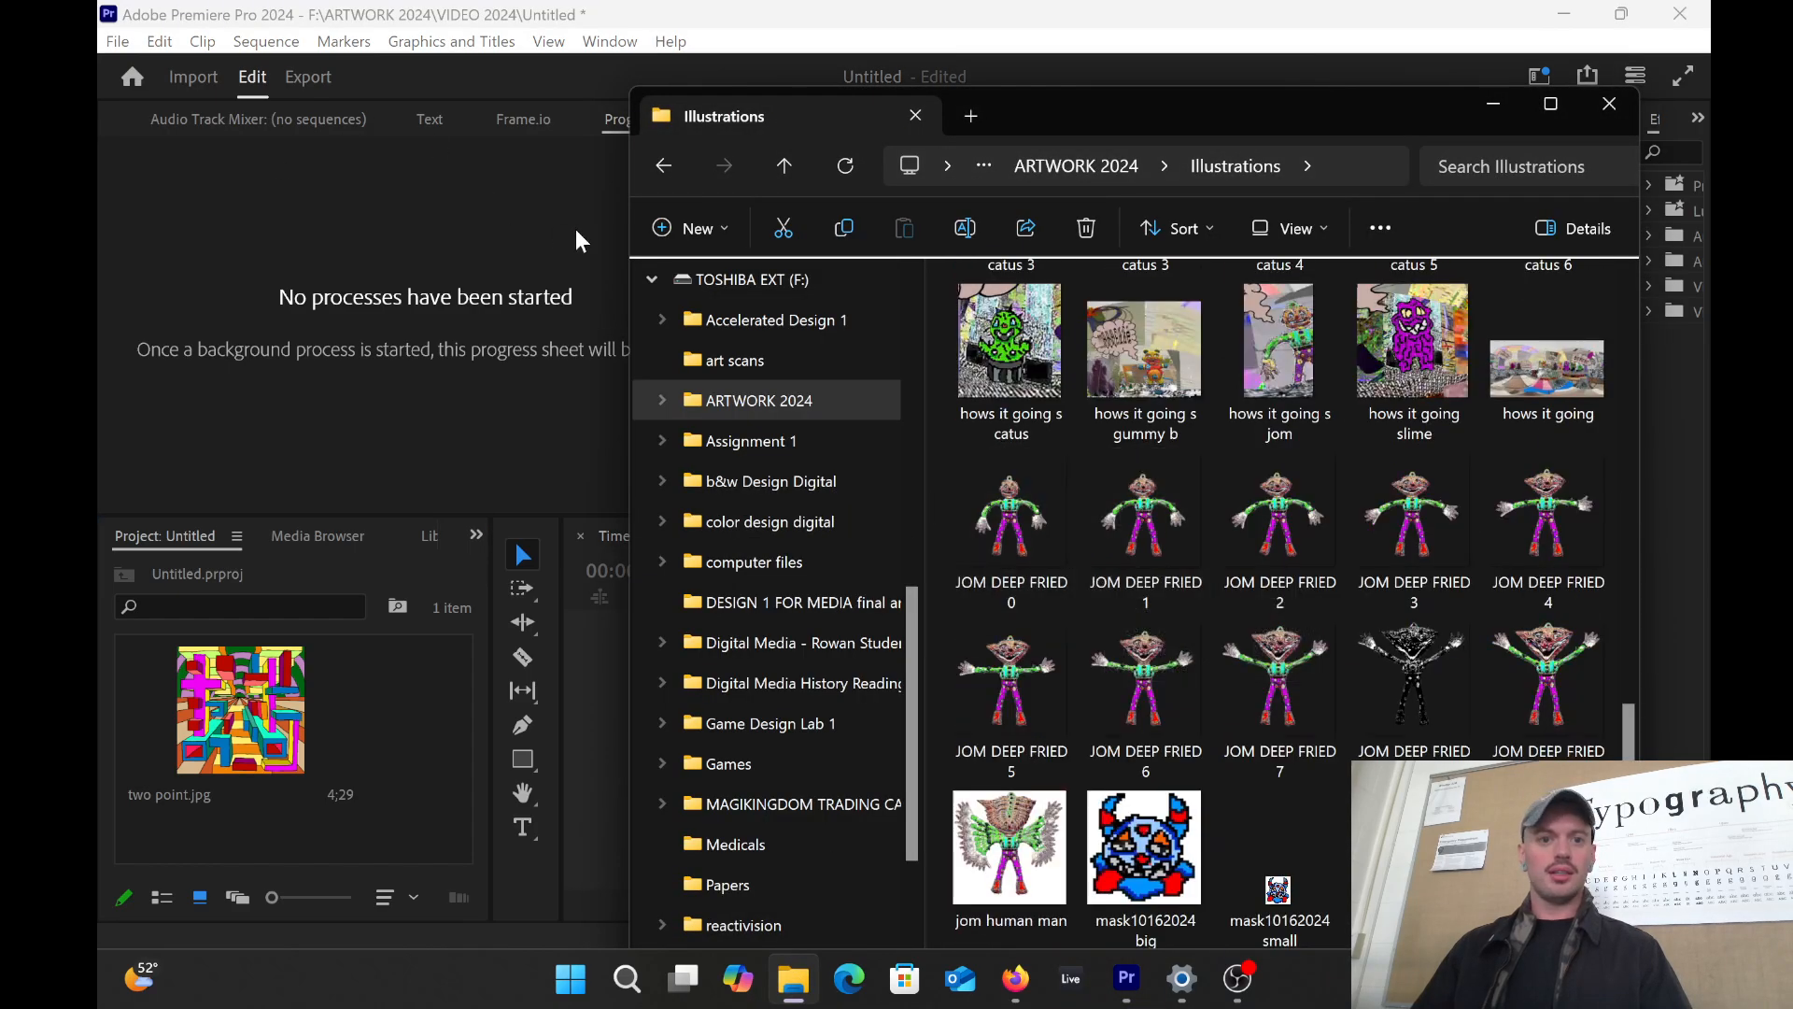
pyautogui.click(658, 167)
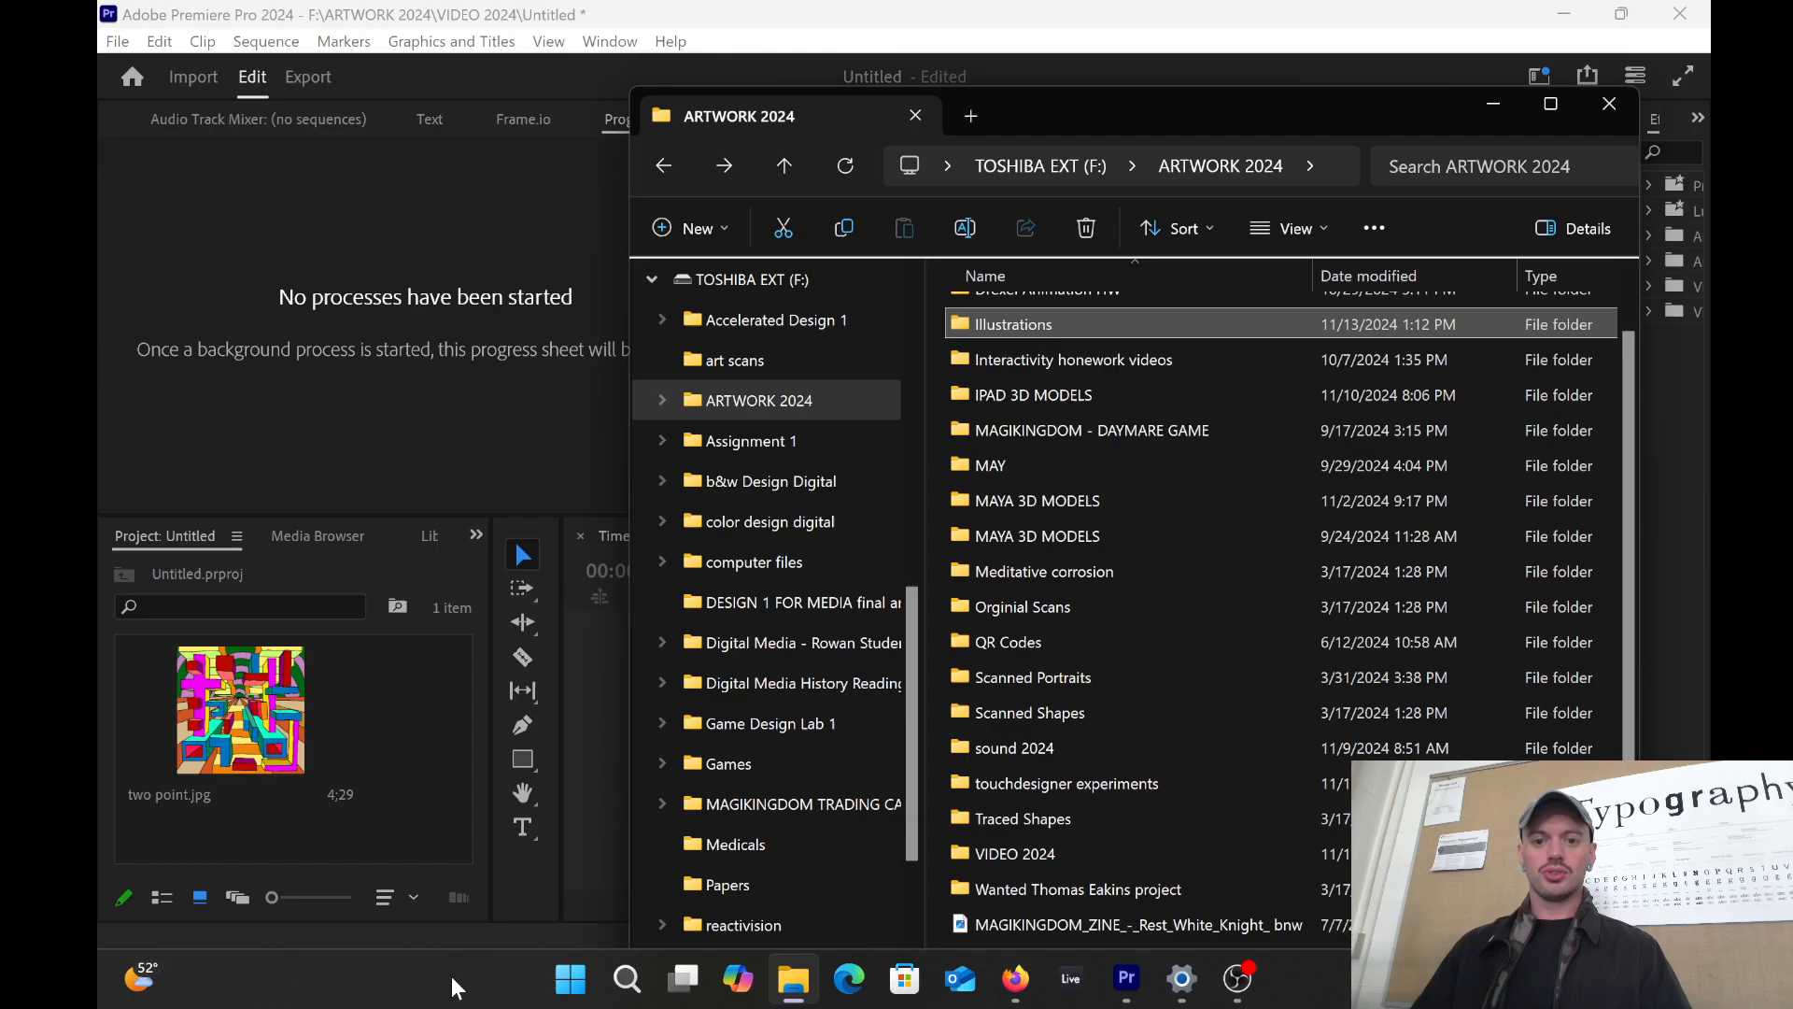
pyautogui.doubleClick(1008, 852)
pyautogui.scroll(-10, 1240, 418)
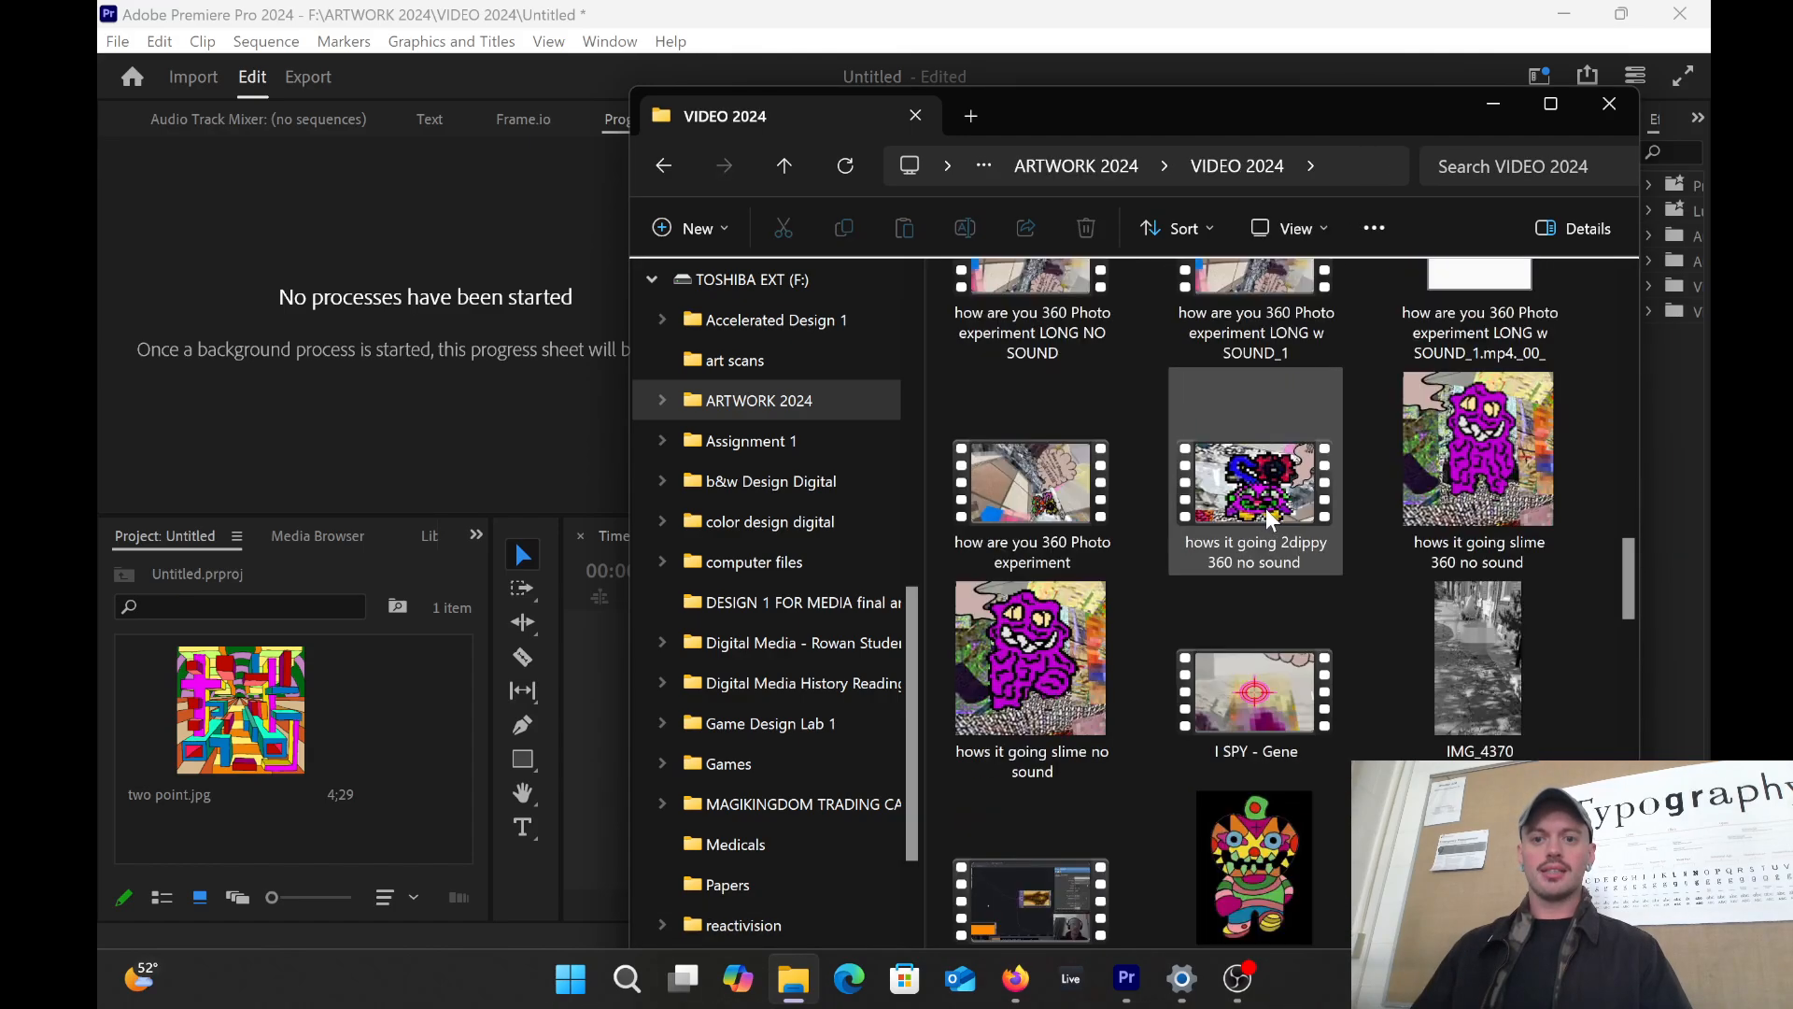
pyautogui.scroll(-5, 1263, 642)
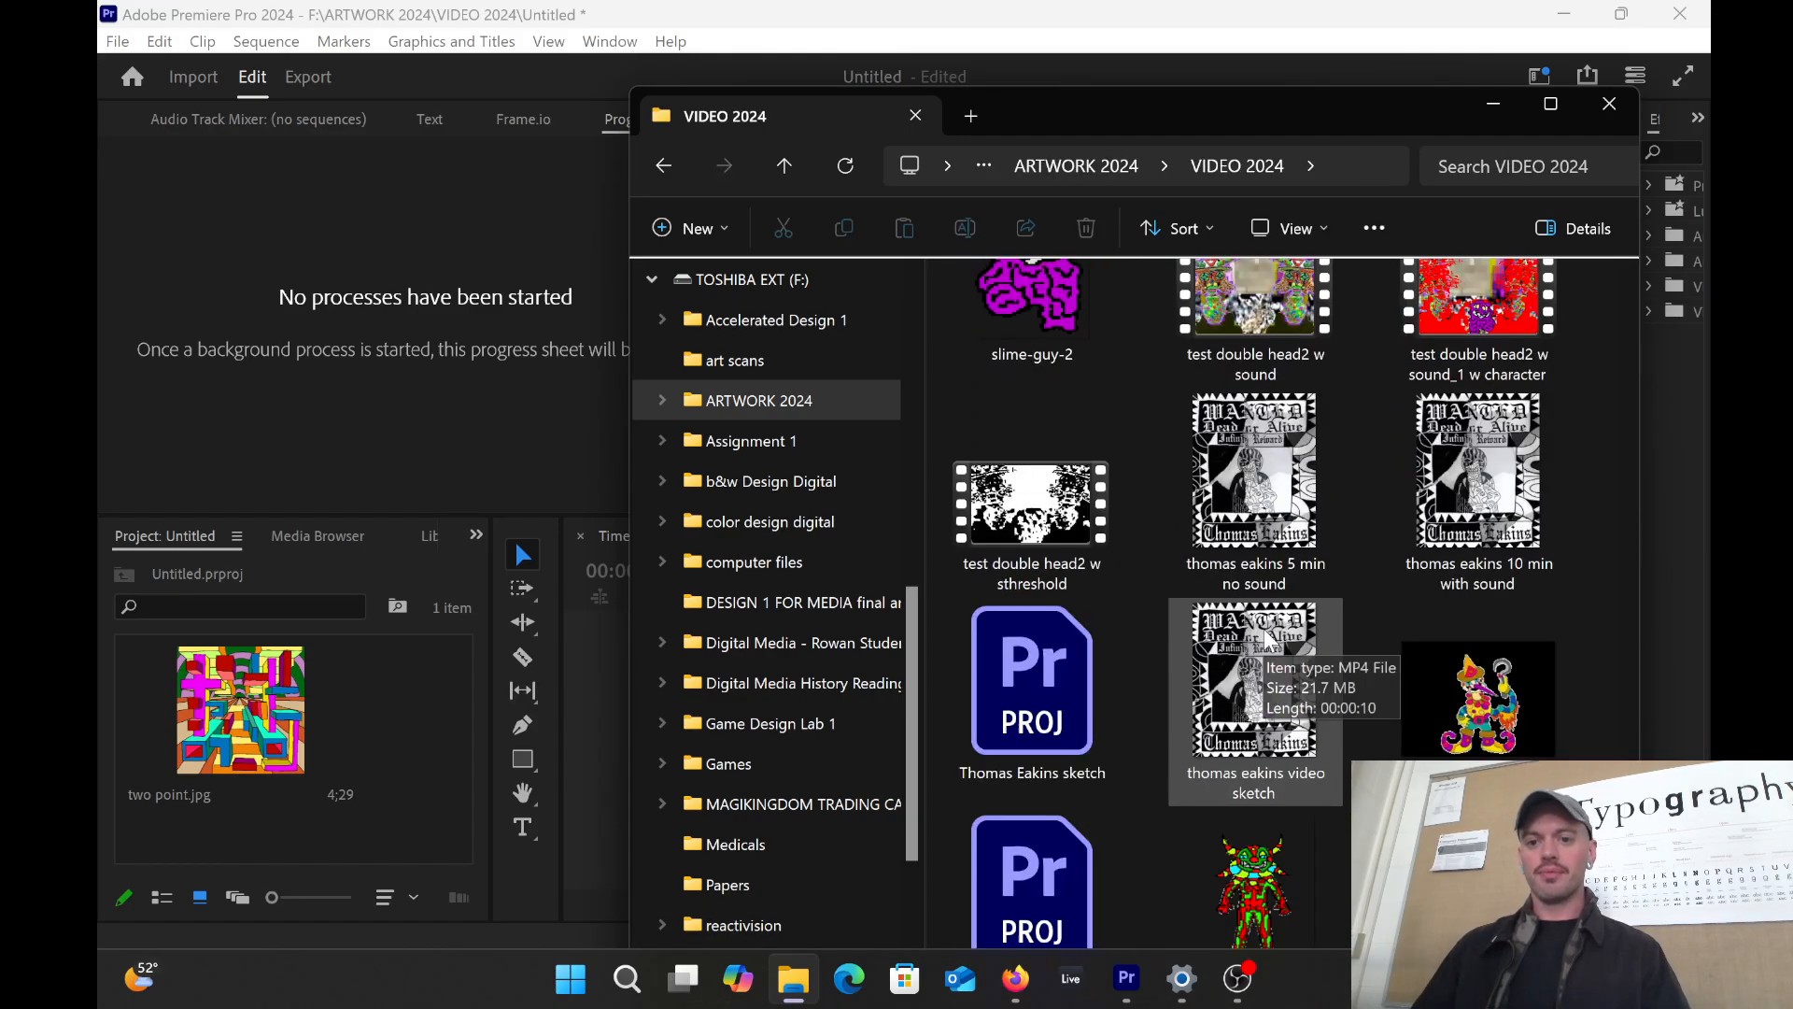
pyautogui.scroll(4, 1268, 651)
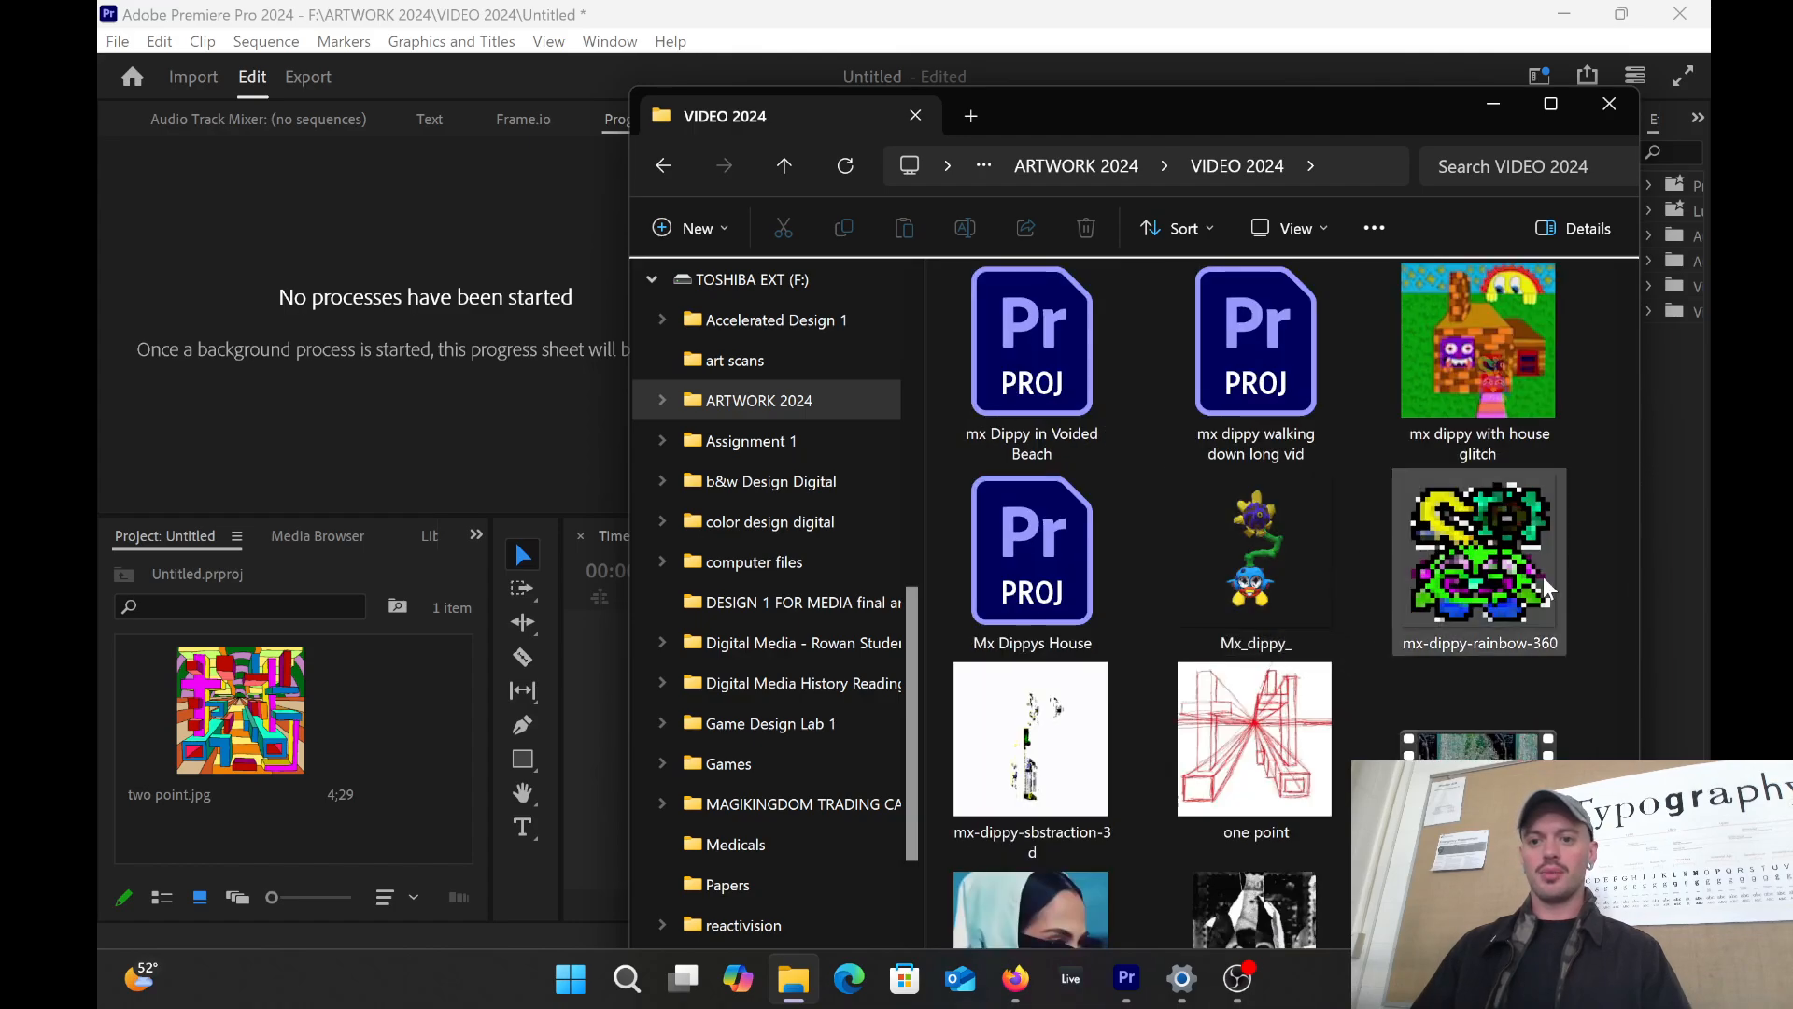
pyautogui.scroll(6, 1186, 524)
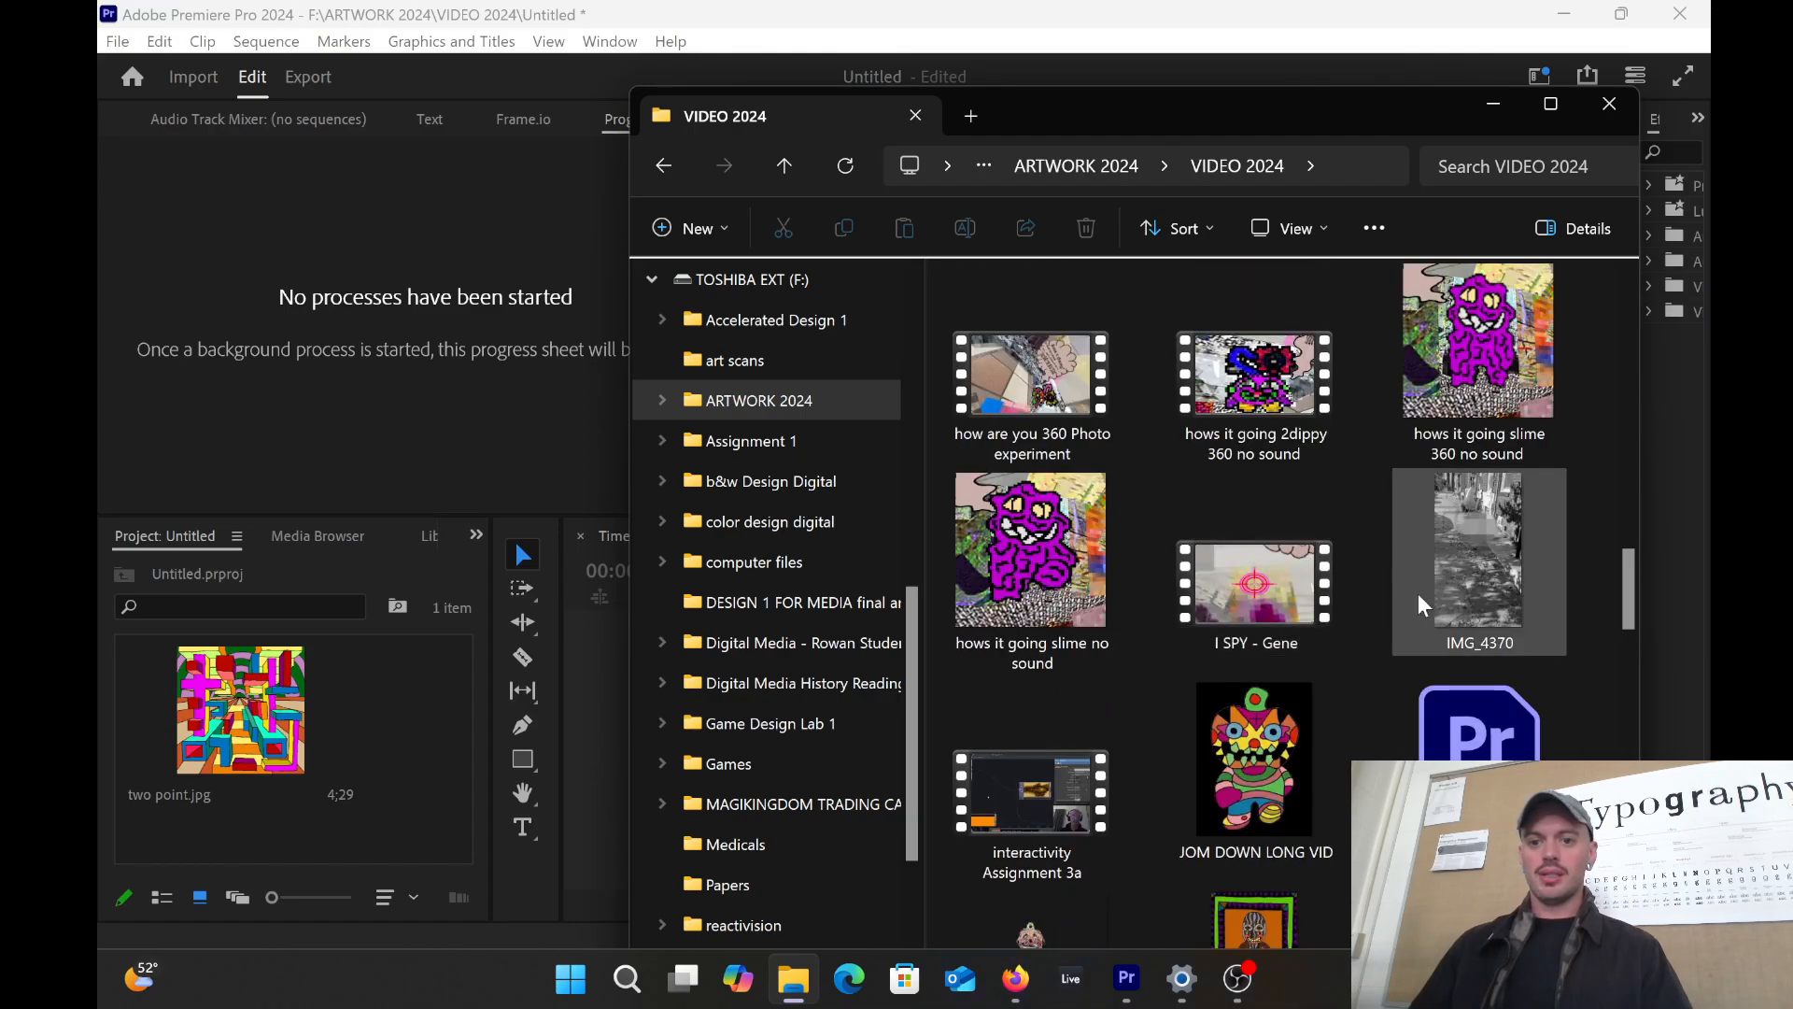
pyautogui.scroll(-5, 1387, 433)
pyautogui.scroll(-5, 1444, 698)
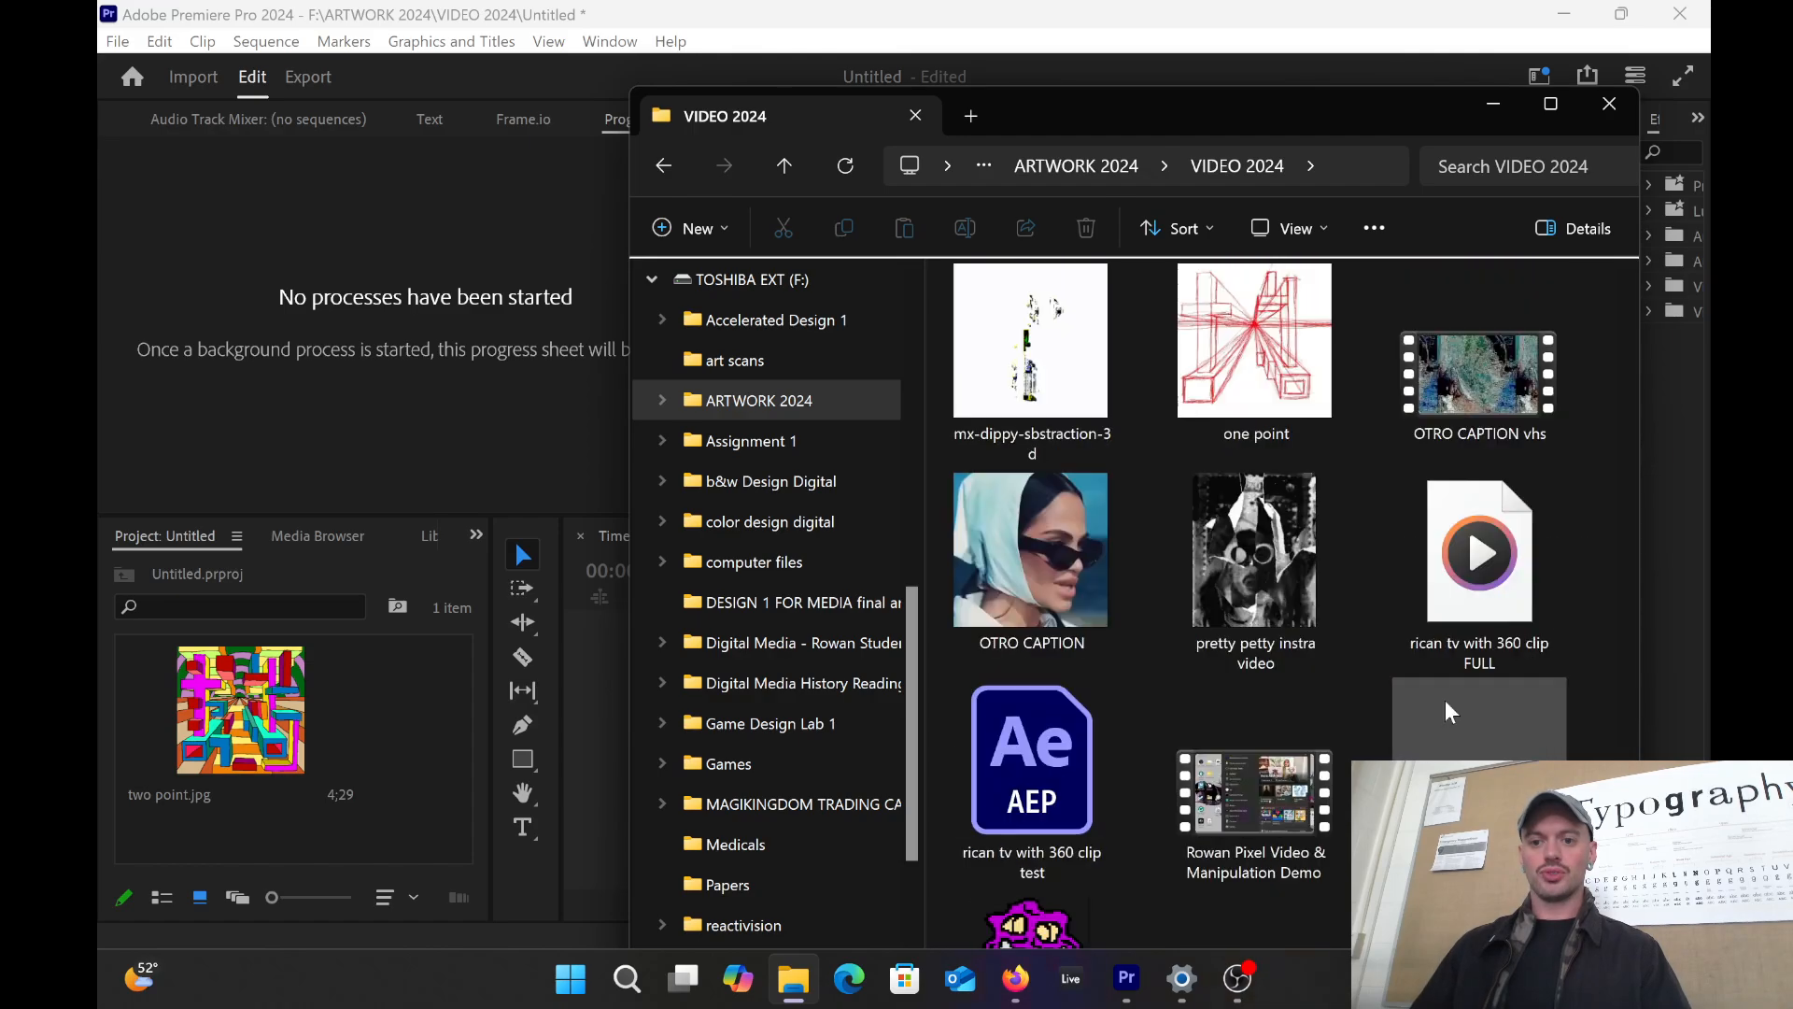
pyautogui.scroll(-3, 1429, 665)
pyautogui.scroll(5, 1478, 532)
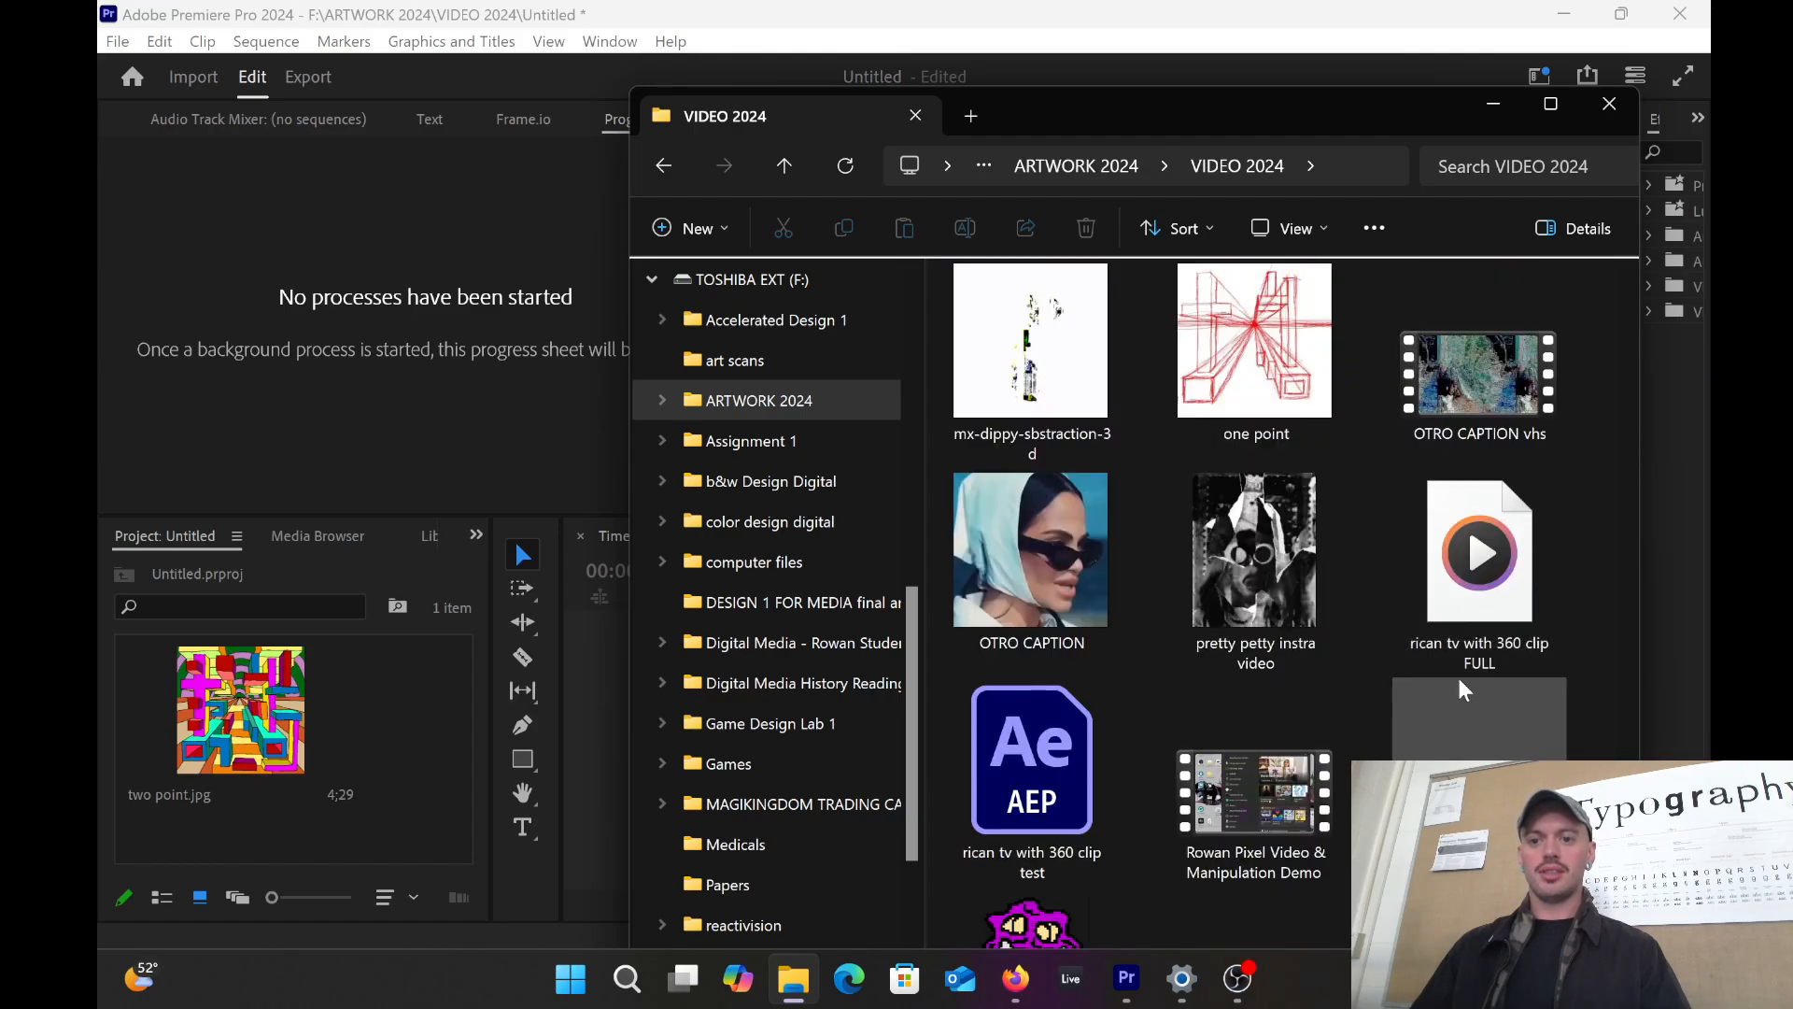
pyautogui.scroll(-3, 1458, 673)
pyautogui.scroll(3, 1457, 560)
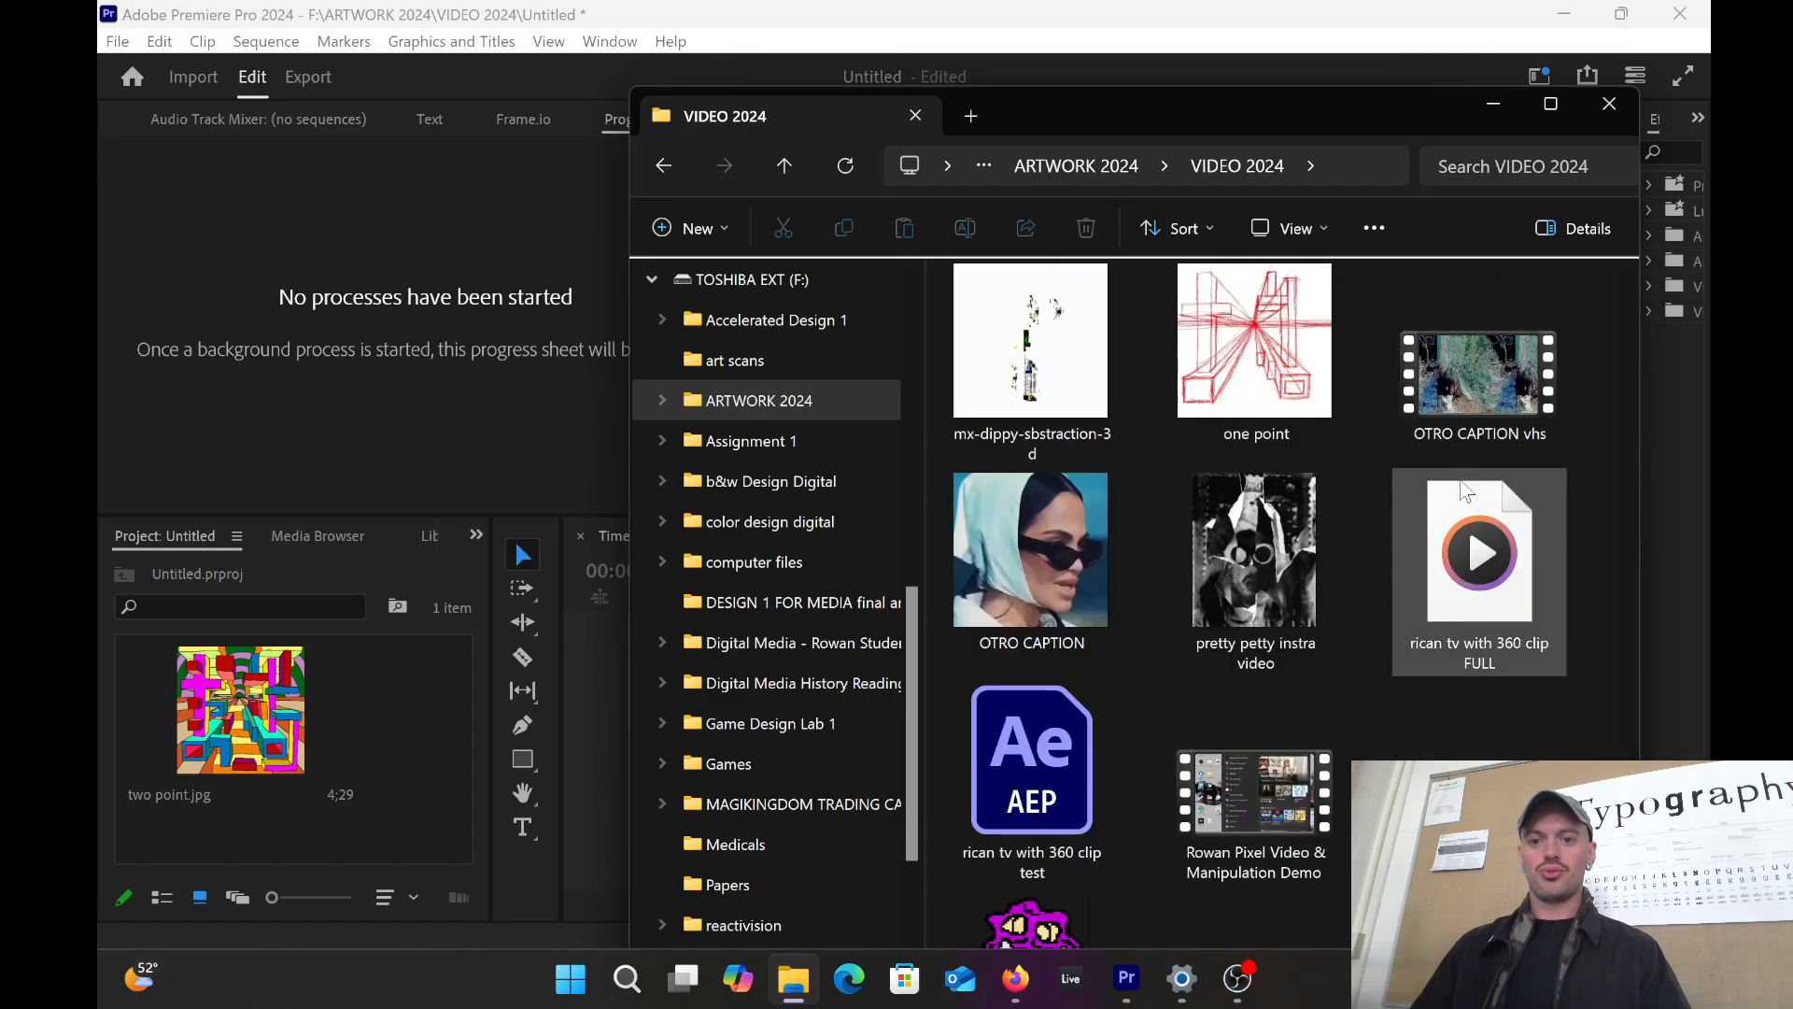
pyautogui.scroll(4, 1454, 570)
pyautogui.scroll(-6, 1456, 598)
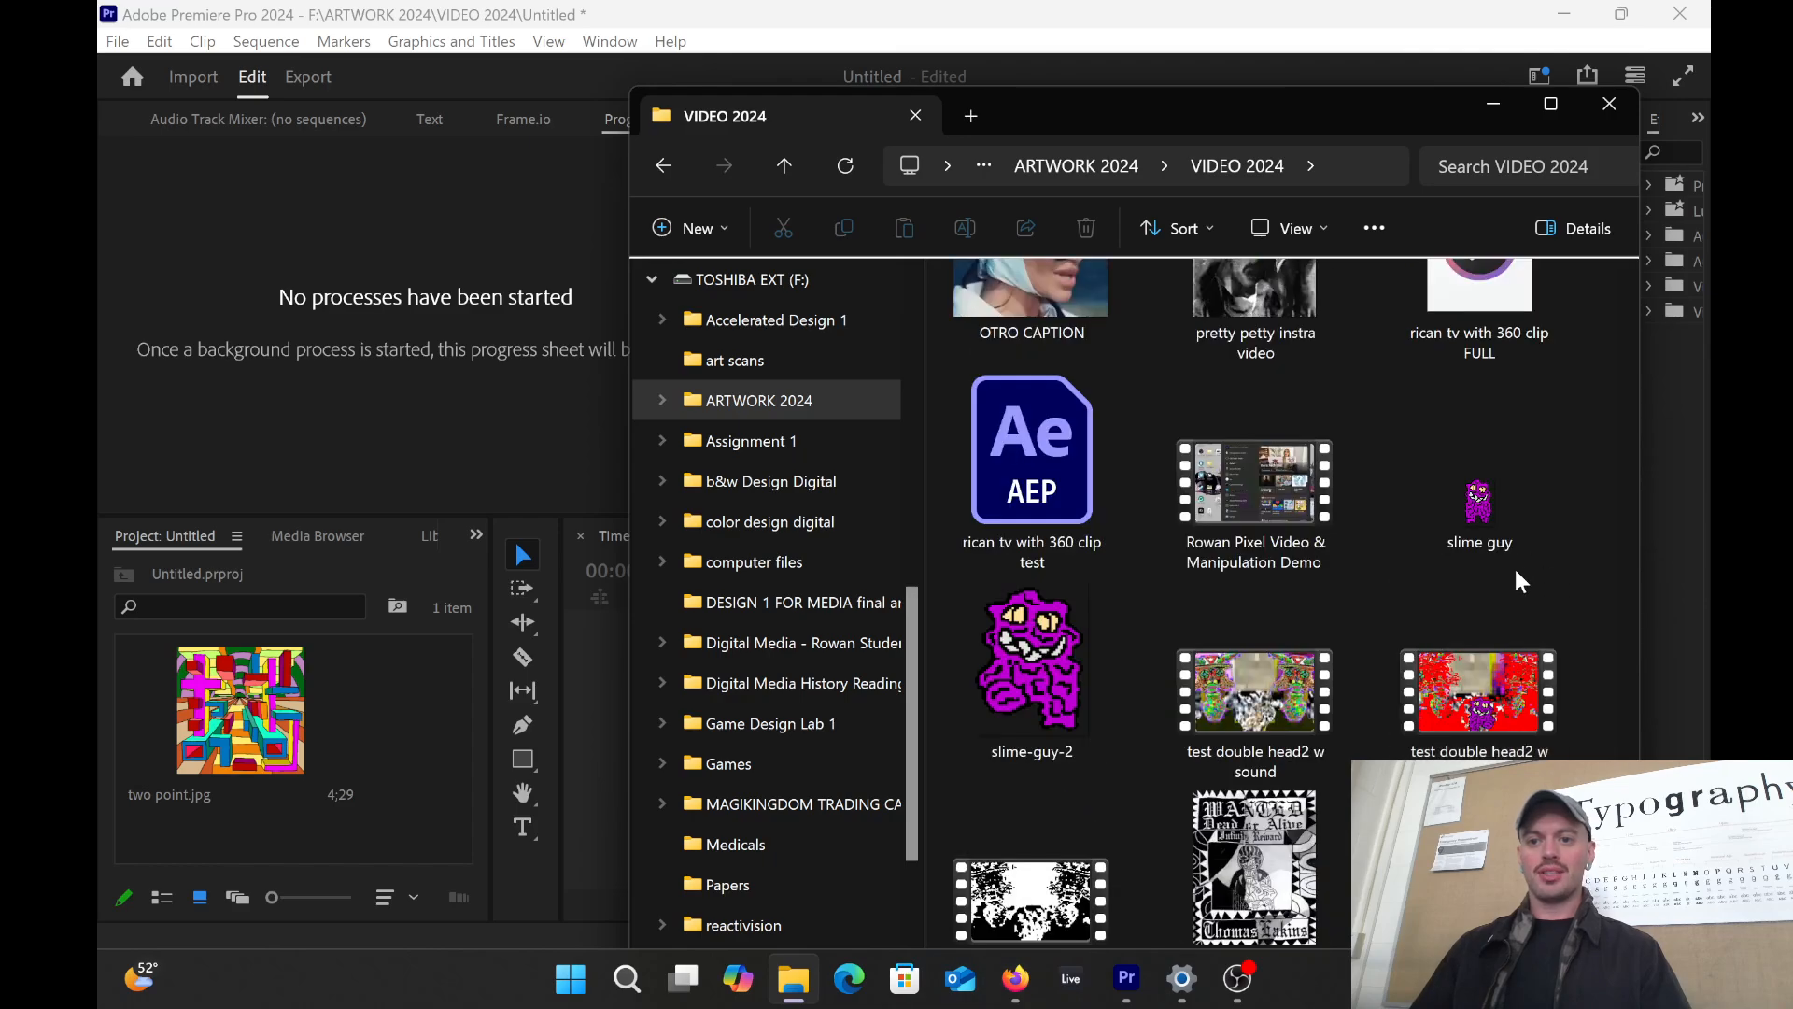
# Step: Import slime guy.gif and create a two point sequence from two point.jpg
pyautogui.click(1456, 504)
pyautogui.moveTo(1457, 504); pyautogui.dragTo(355, 686)
pyautogui.moveTo(176, 762); pyautogui.dragTo(867, 745)
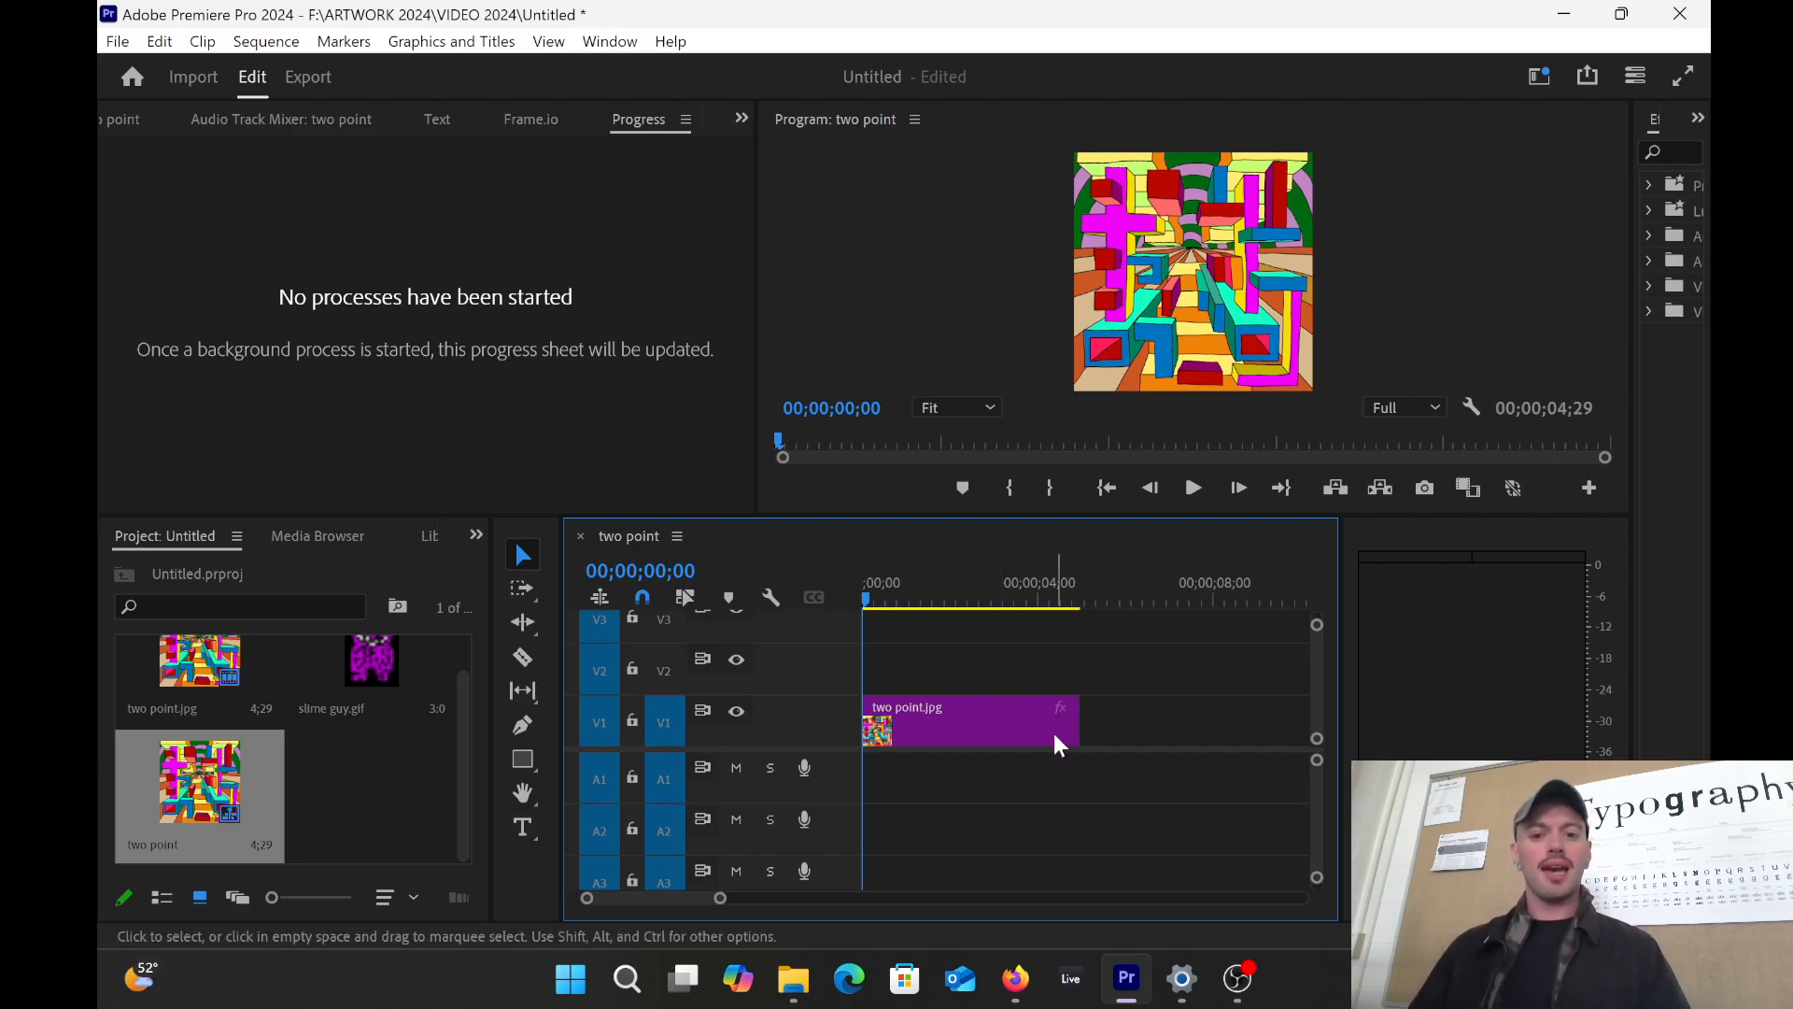
# Step: Stretch the two point clip to about 1:05 and try placing slime guy.gif on the timeline
pyautogui.moveTo(1080, 721); pyautogui.dragTo(1274, 711)
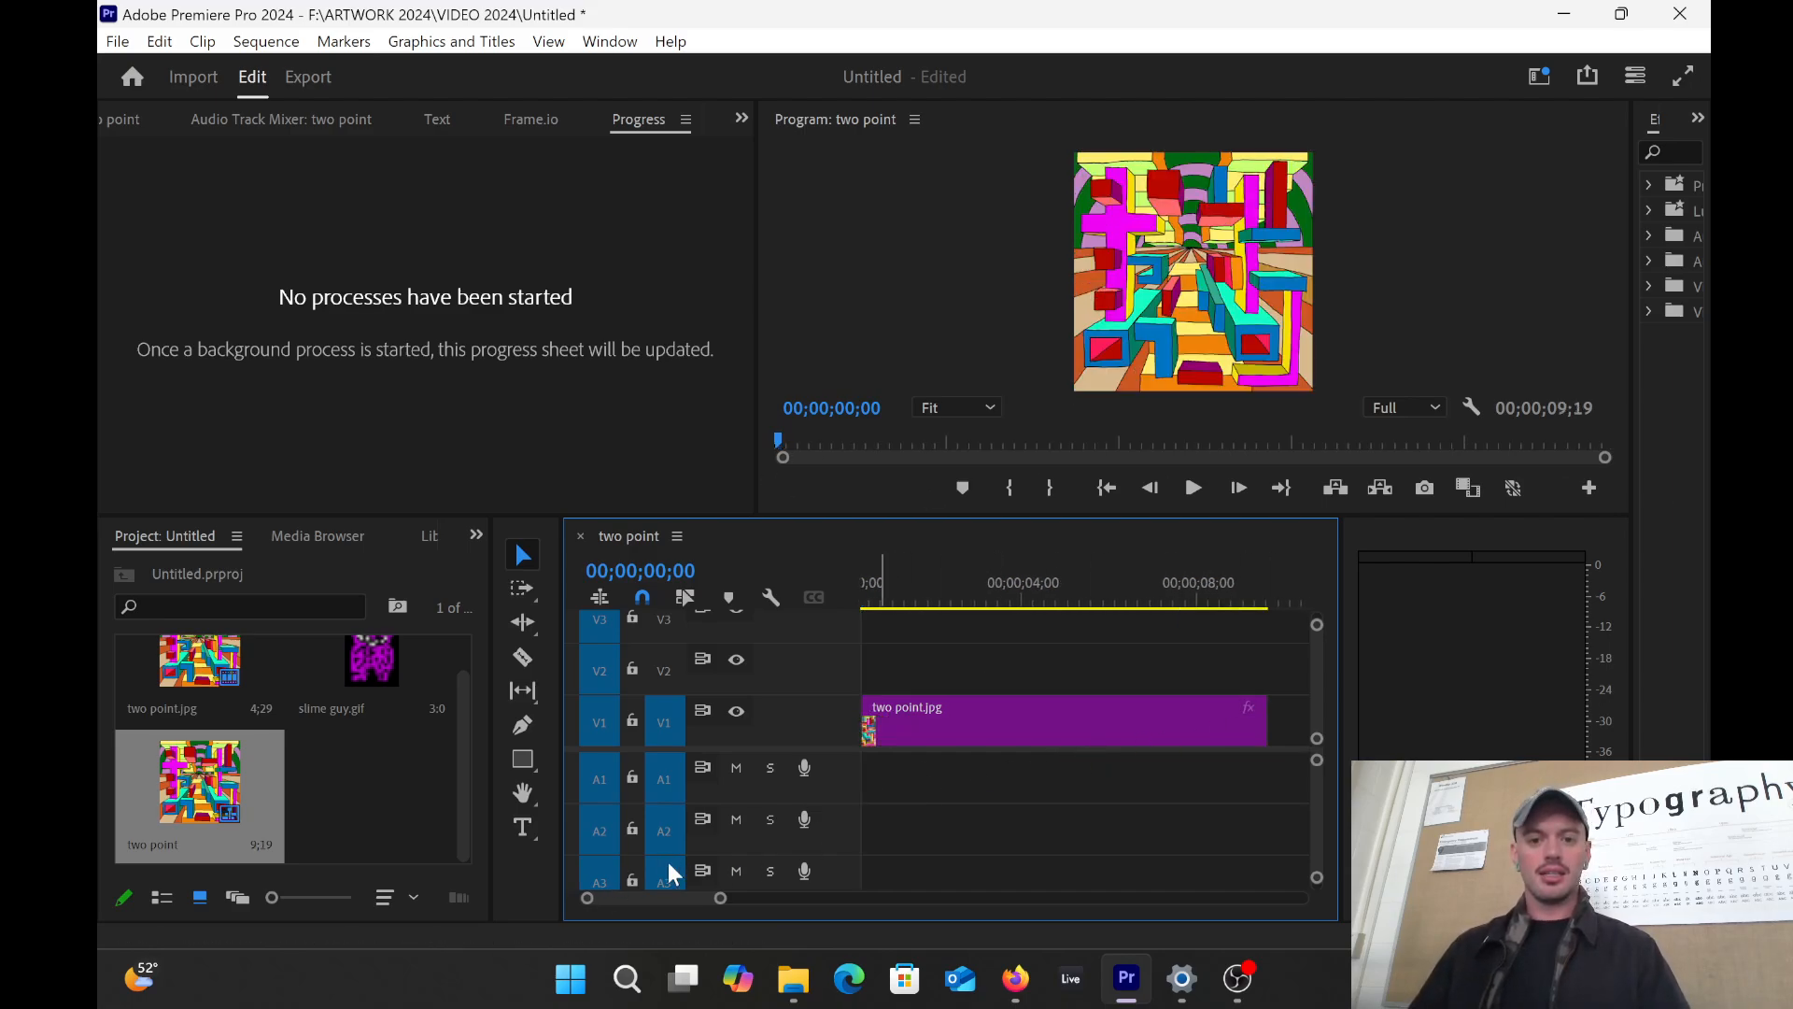
pyautogui.moveTo(720, 898); pyautogui.dragTo(936, 896)
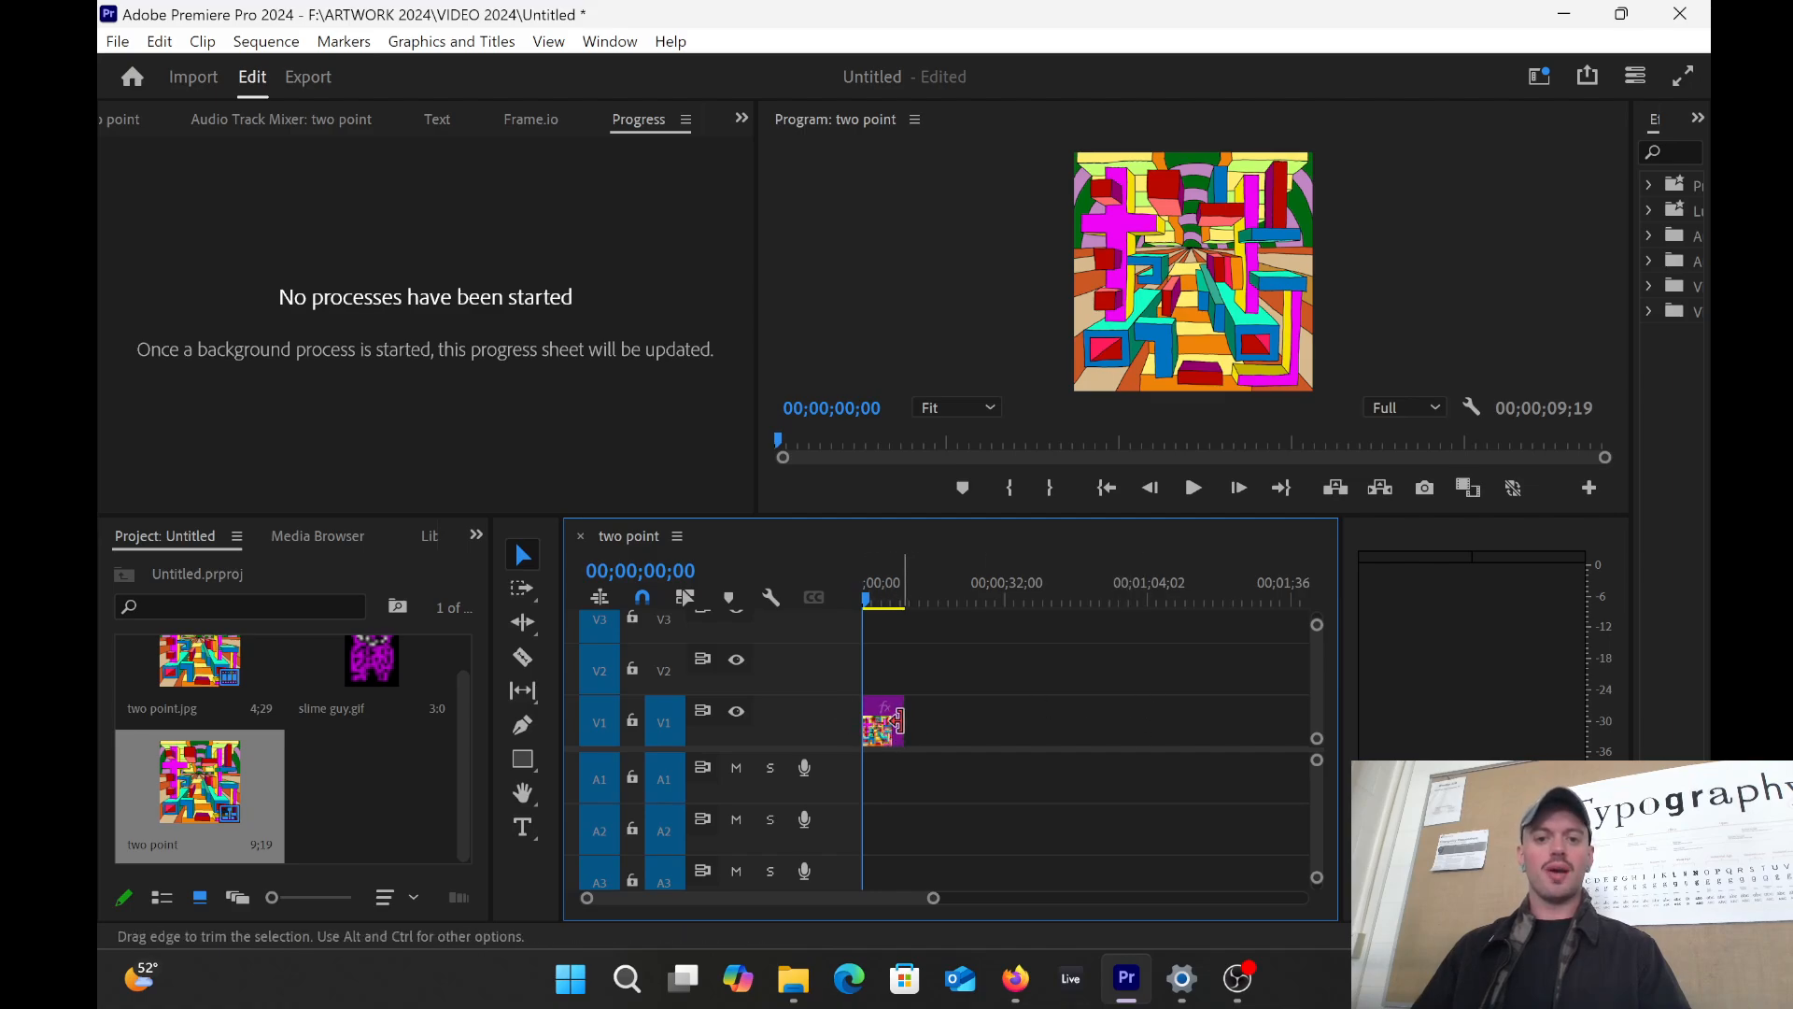
pyautogui.moveTo(899, 720); pyautogui.dragTo(1152, 723)
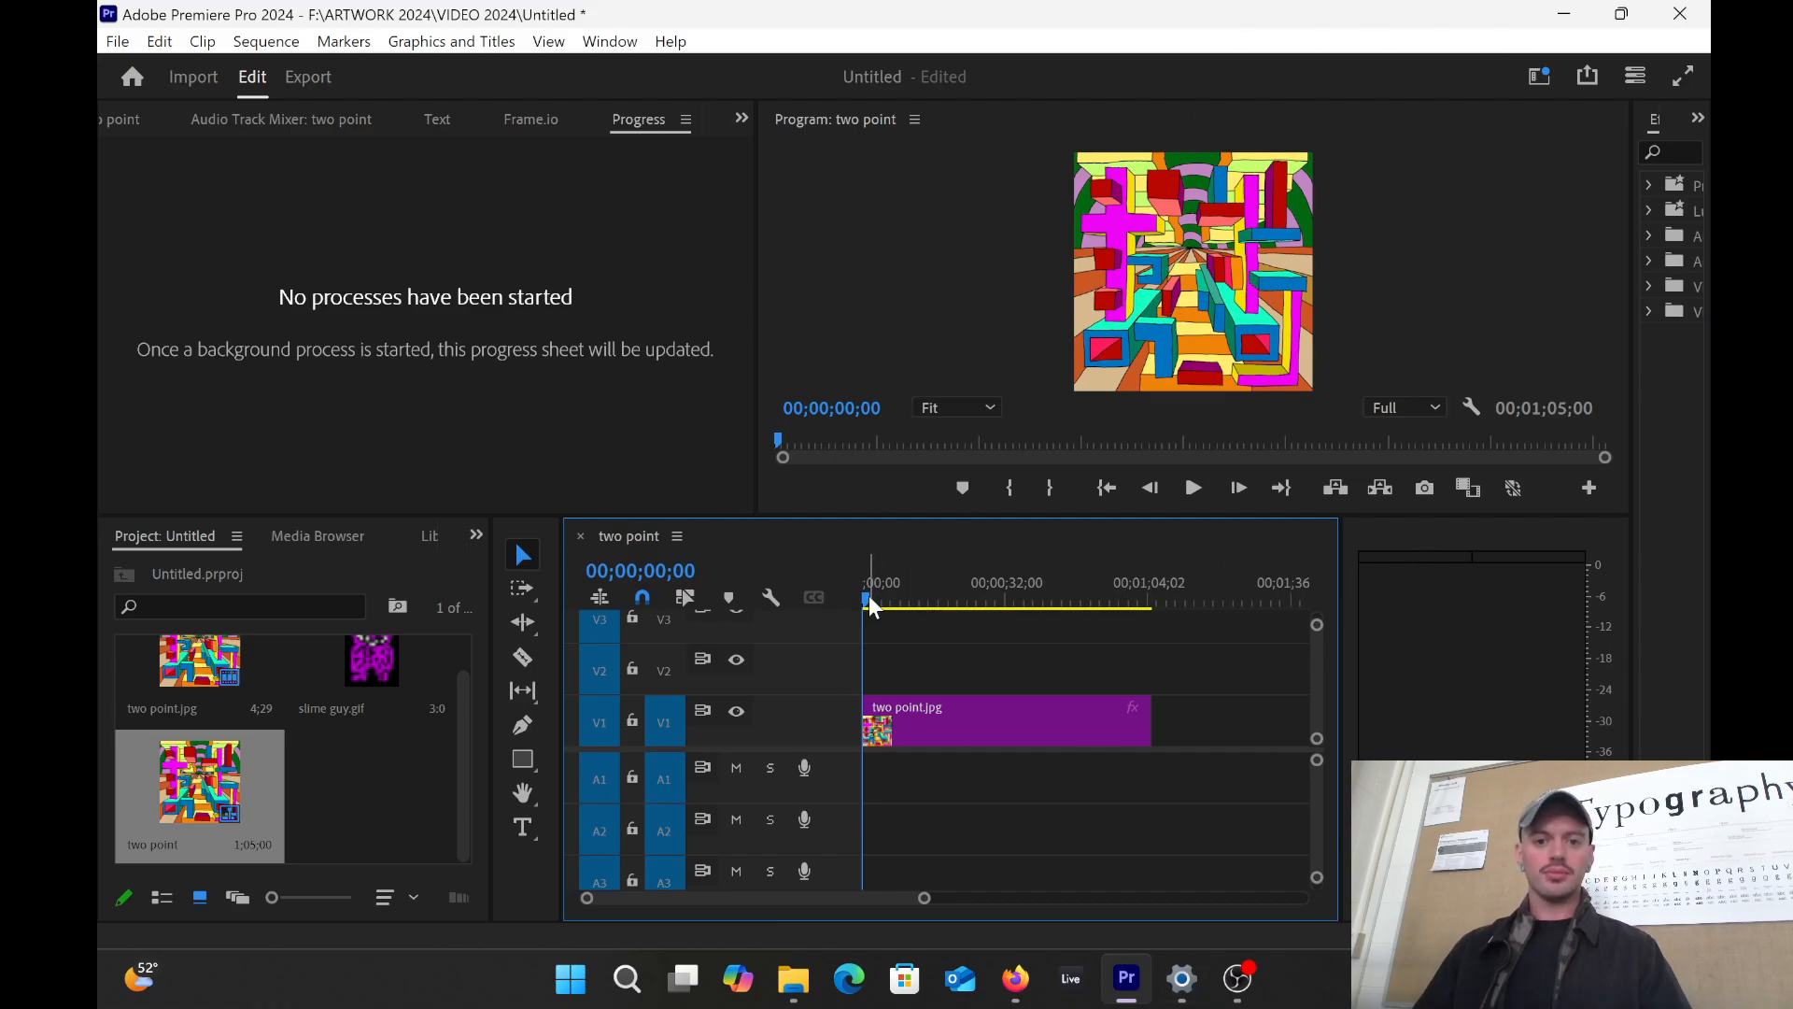
pyautogui.moveTo(868, 598); pyautogui.dragTo(798, 592)
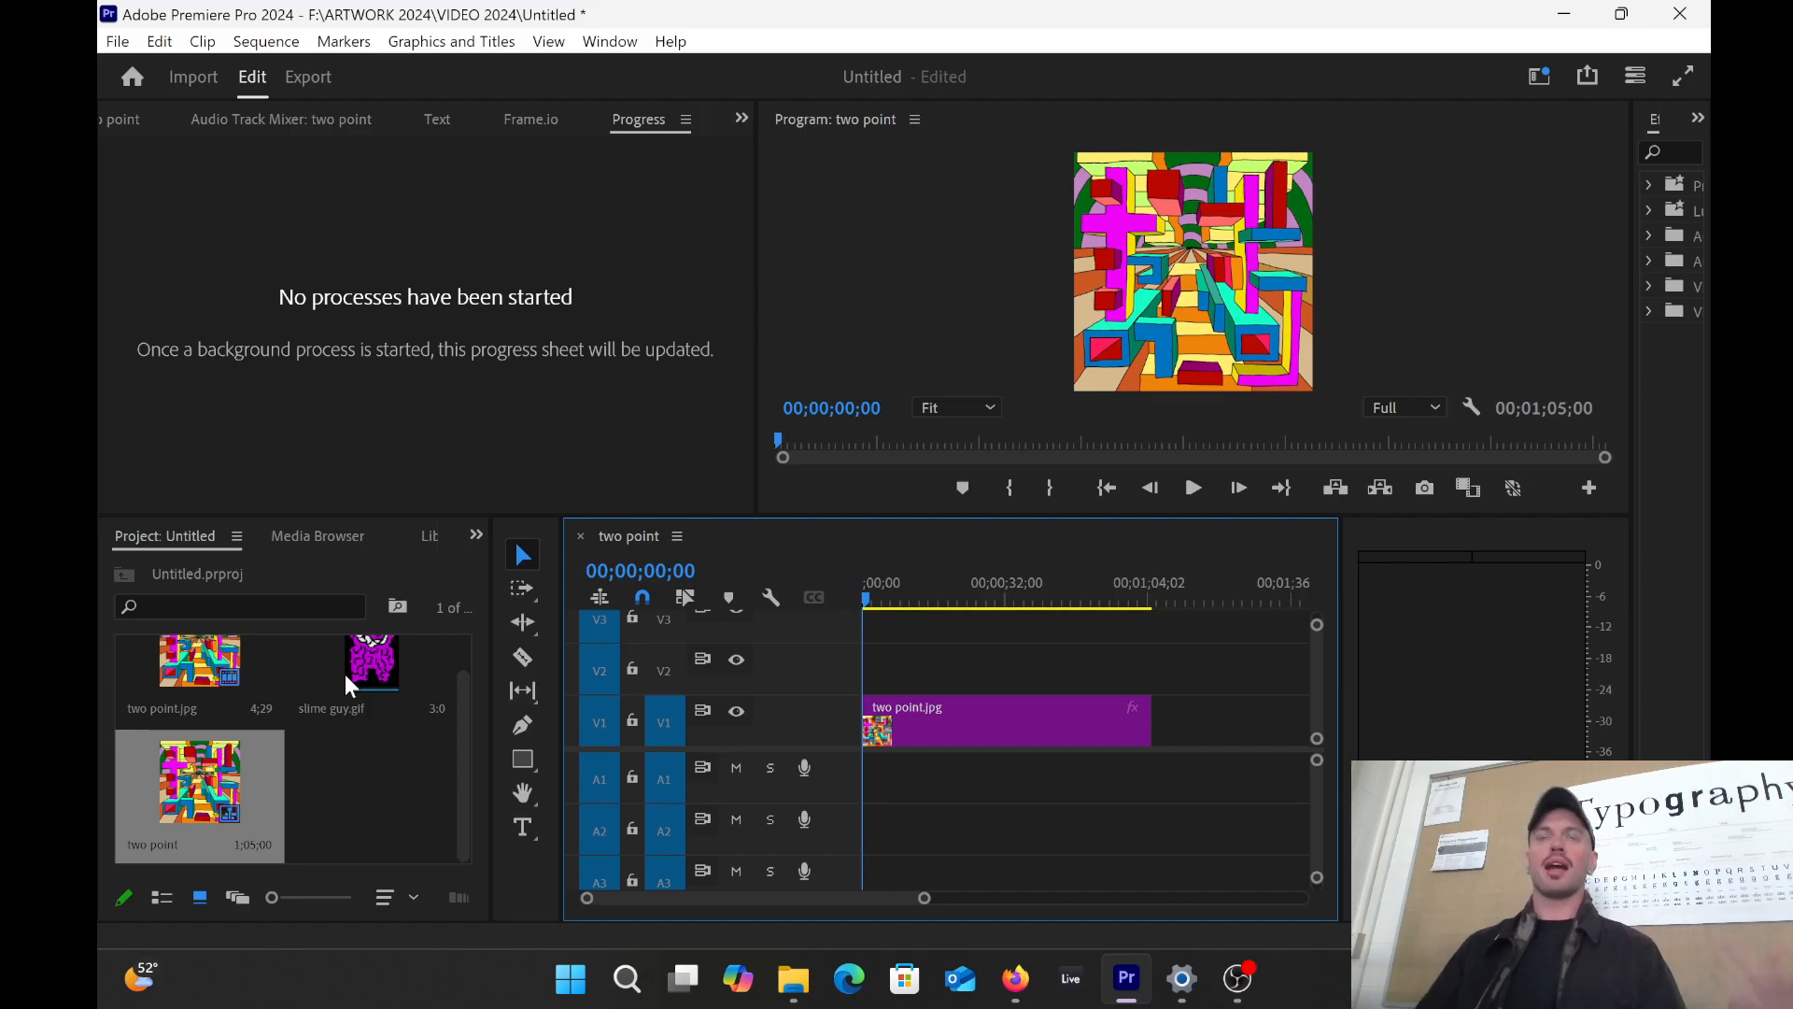
pyautogui.moveTo(388, 719); pyautogui.dragTo(254, 687)
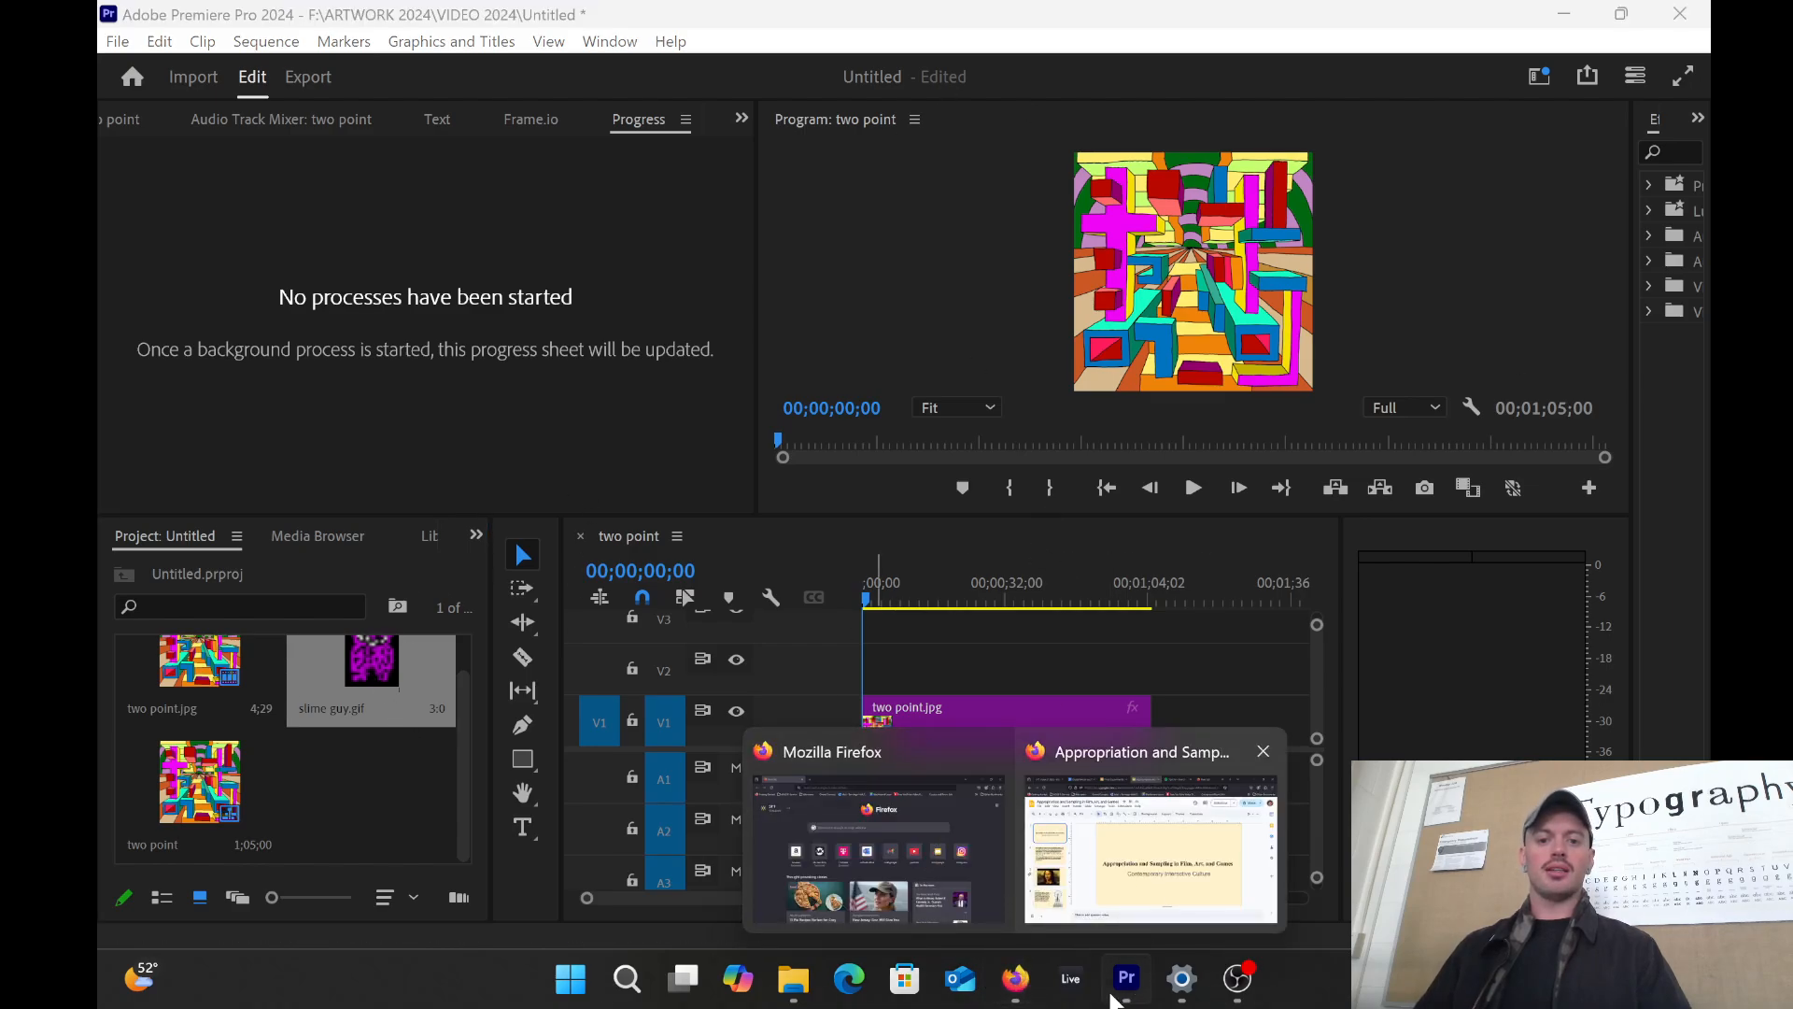
# Step: Go back to ARTWORK 2024 in File Explorer and open the Illustrations folder
pyautogui.click(808, 988)
pyautogui.scroll(-3, 1146, 704)
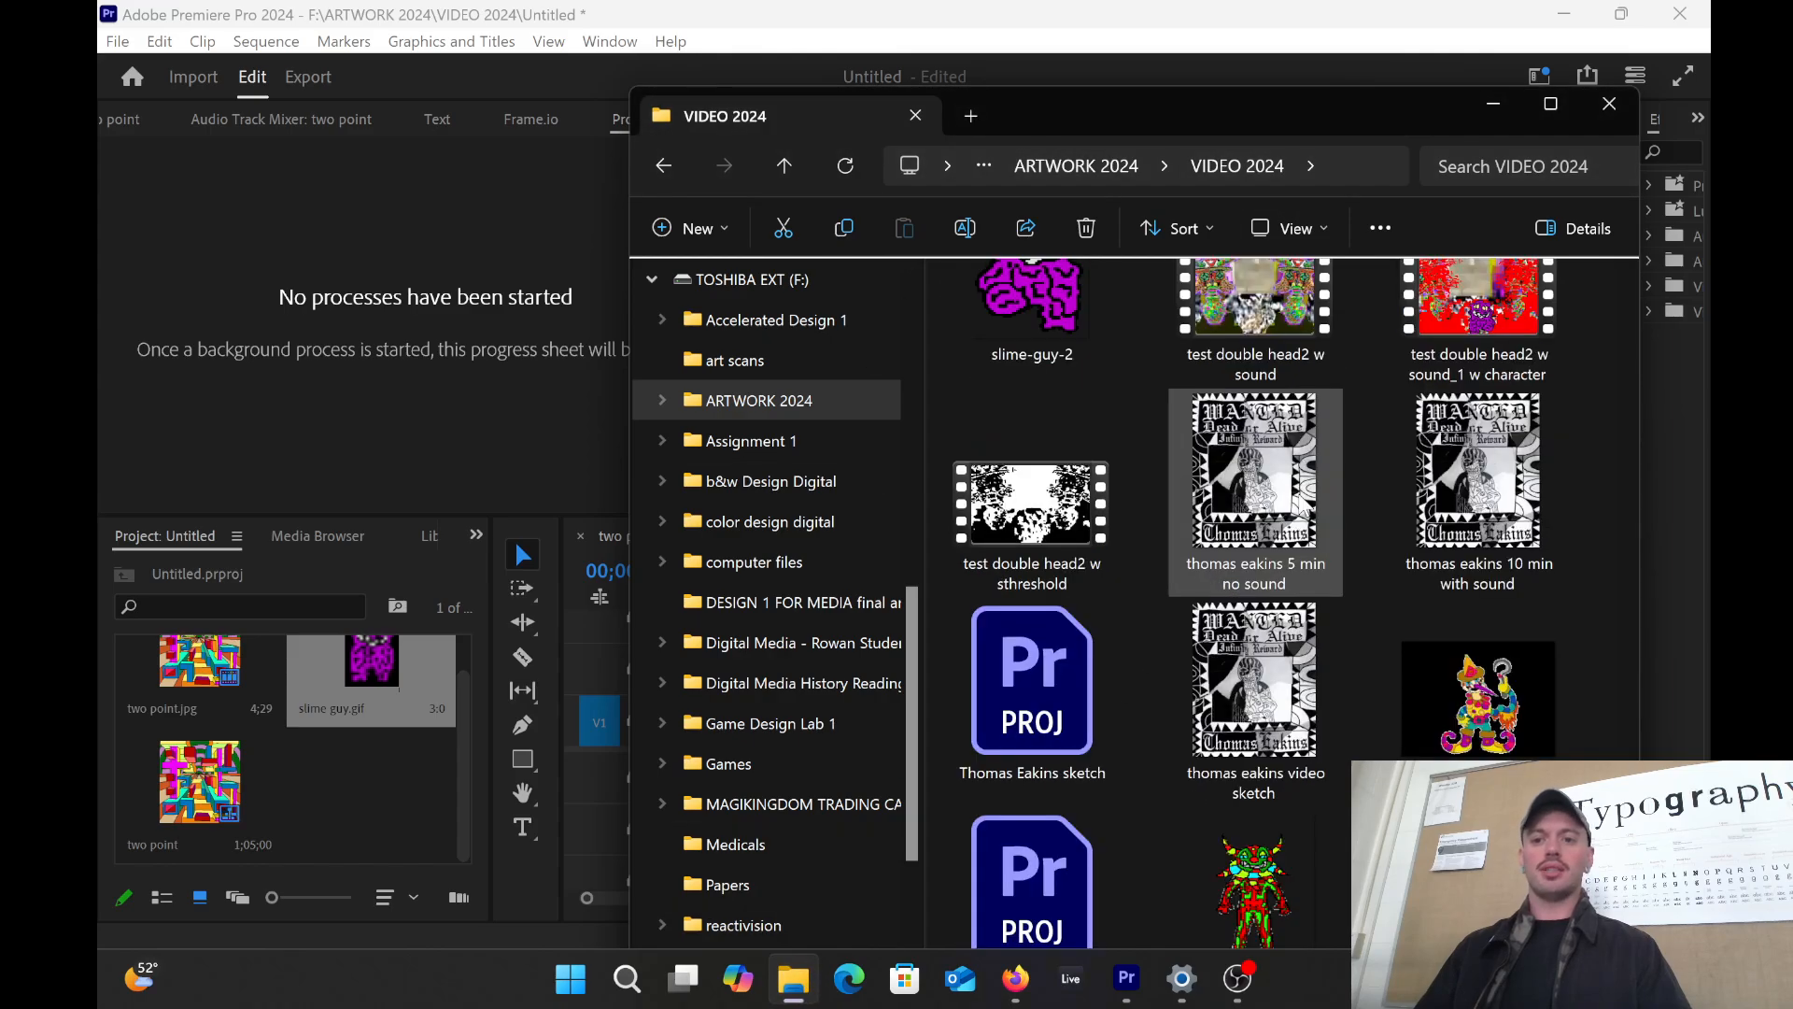
pyautogui.scroll(2, 1303, 495)
pyautogui.scroll(-3, 1304, 495)
pyautogui.scroll(15, 1281, 588)
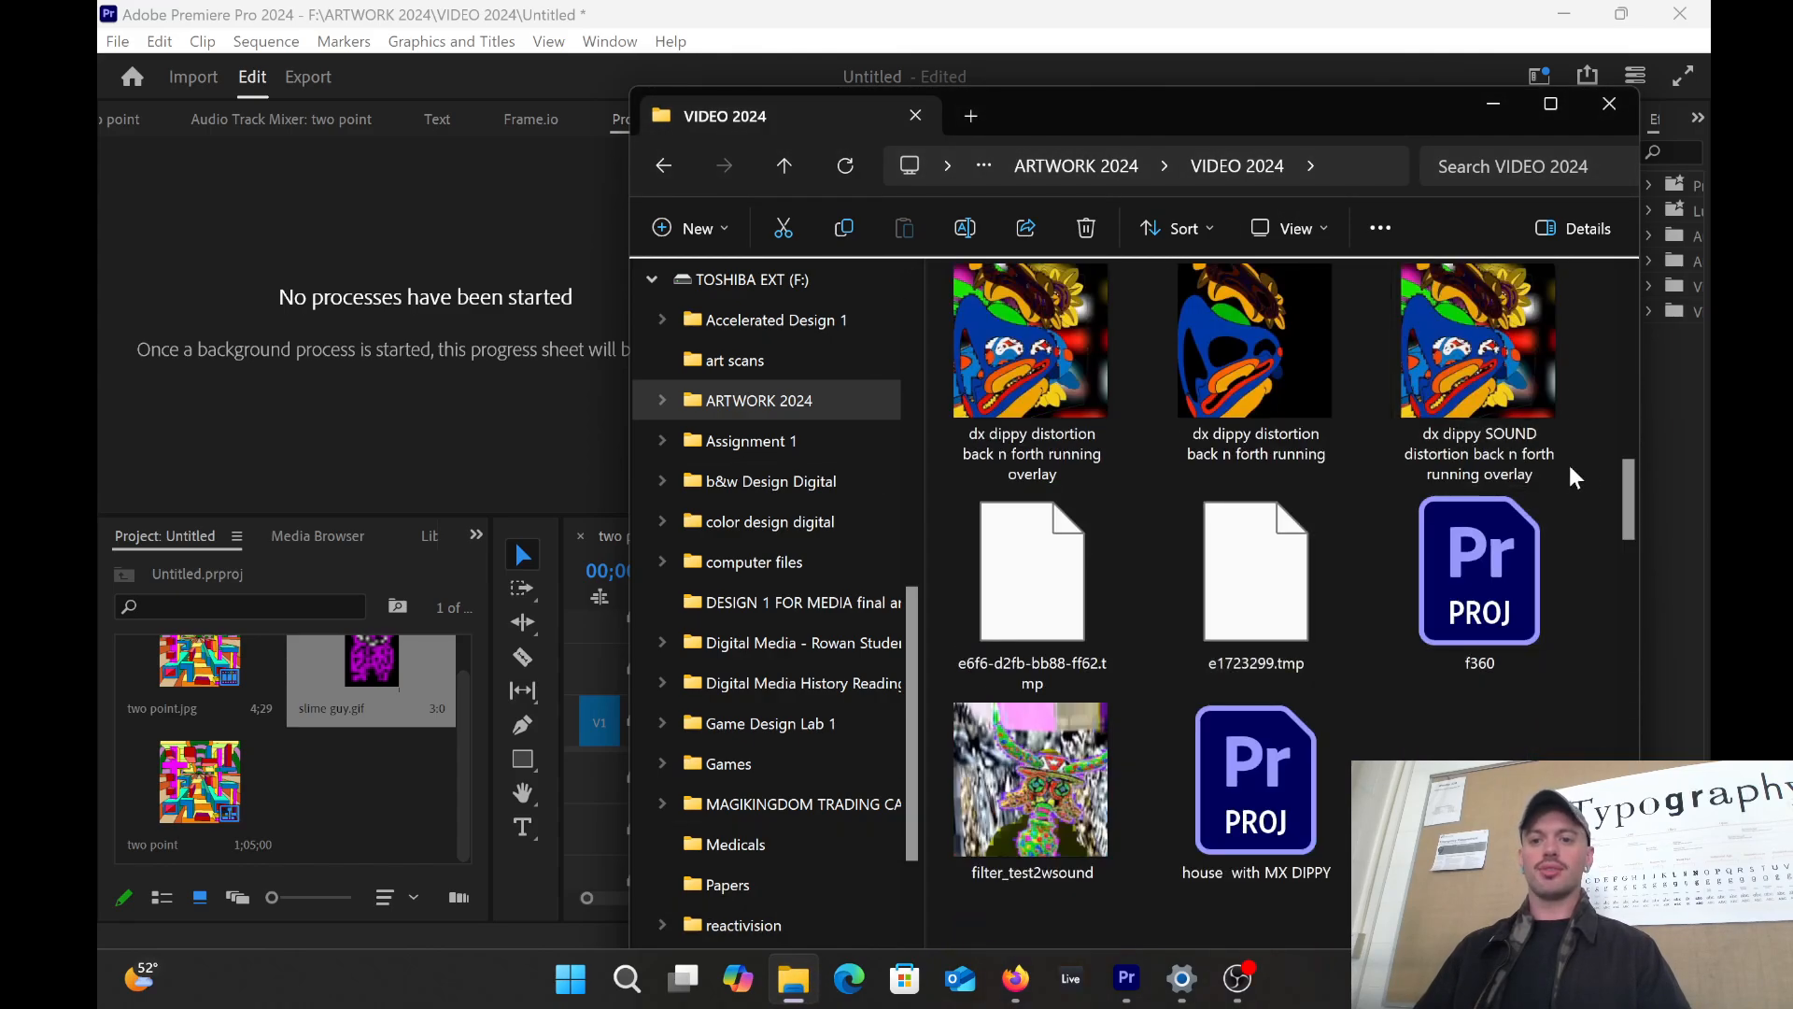
pyautogui.scroll(10, 1284, 493)
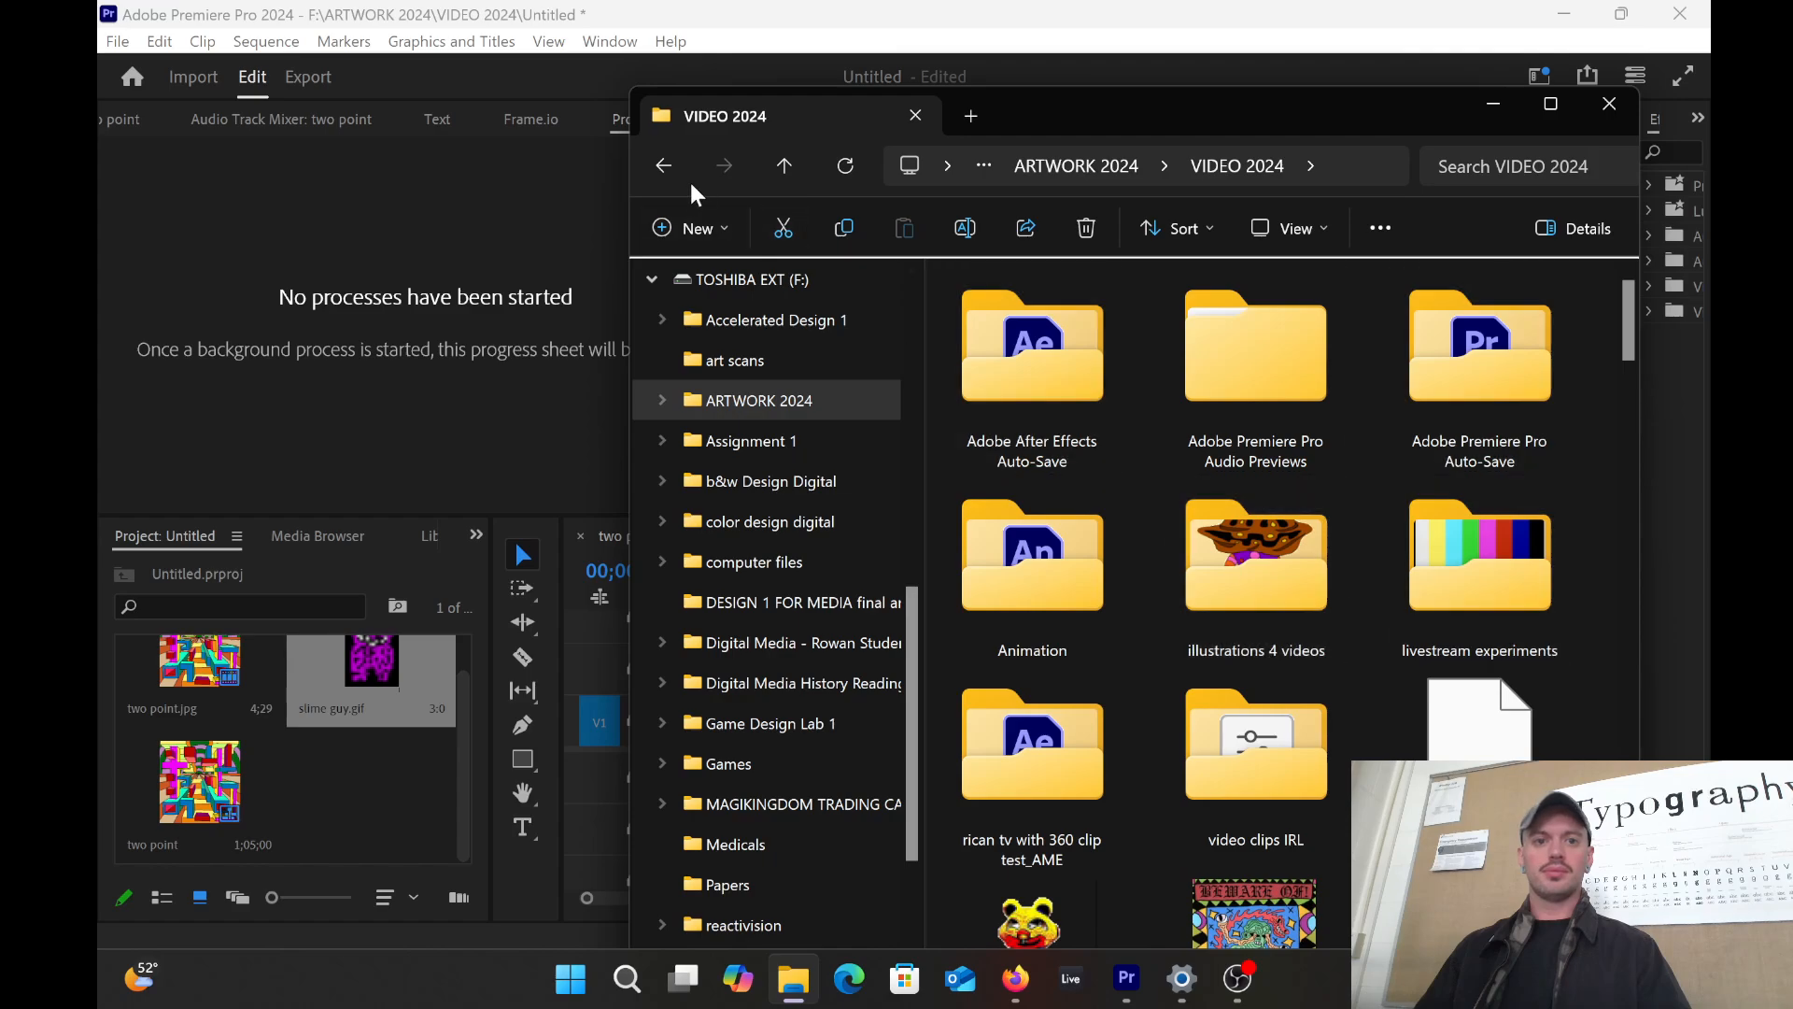
pyautogui.click(664, 166)
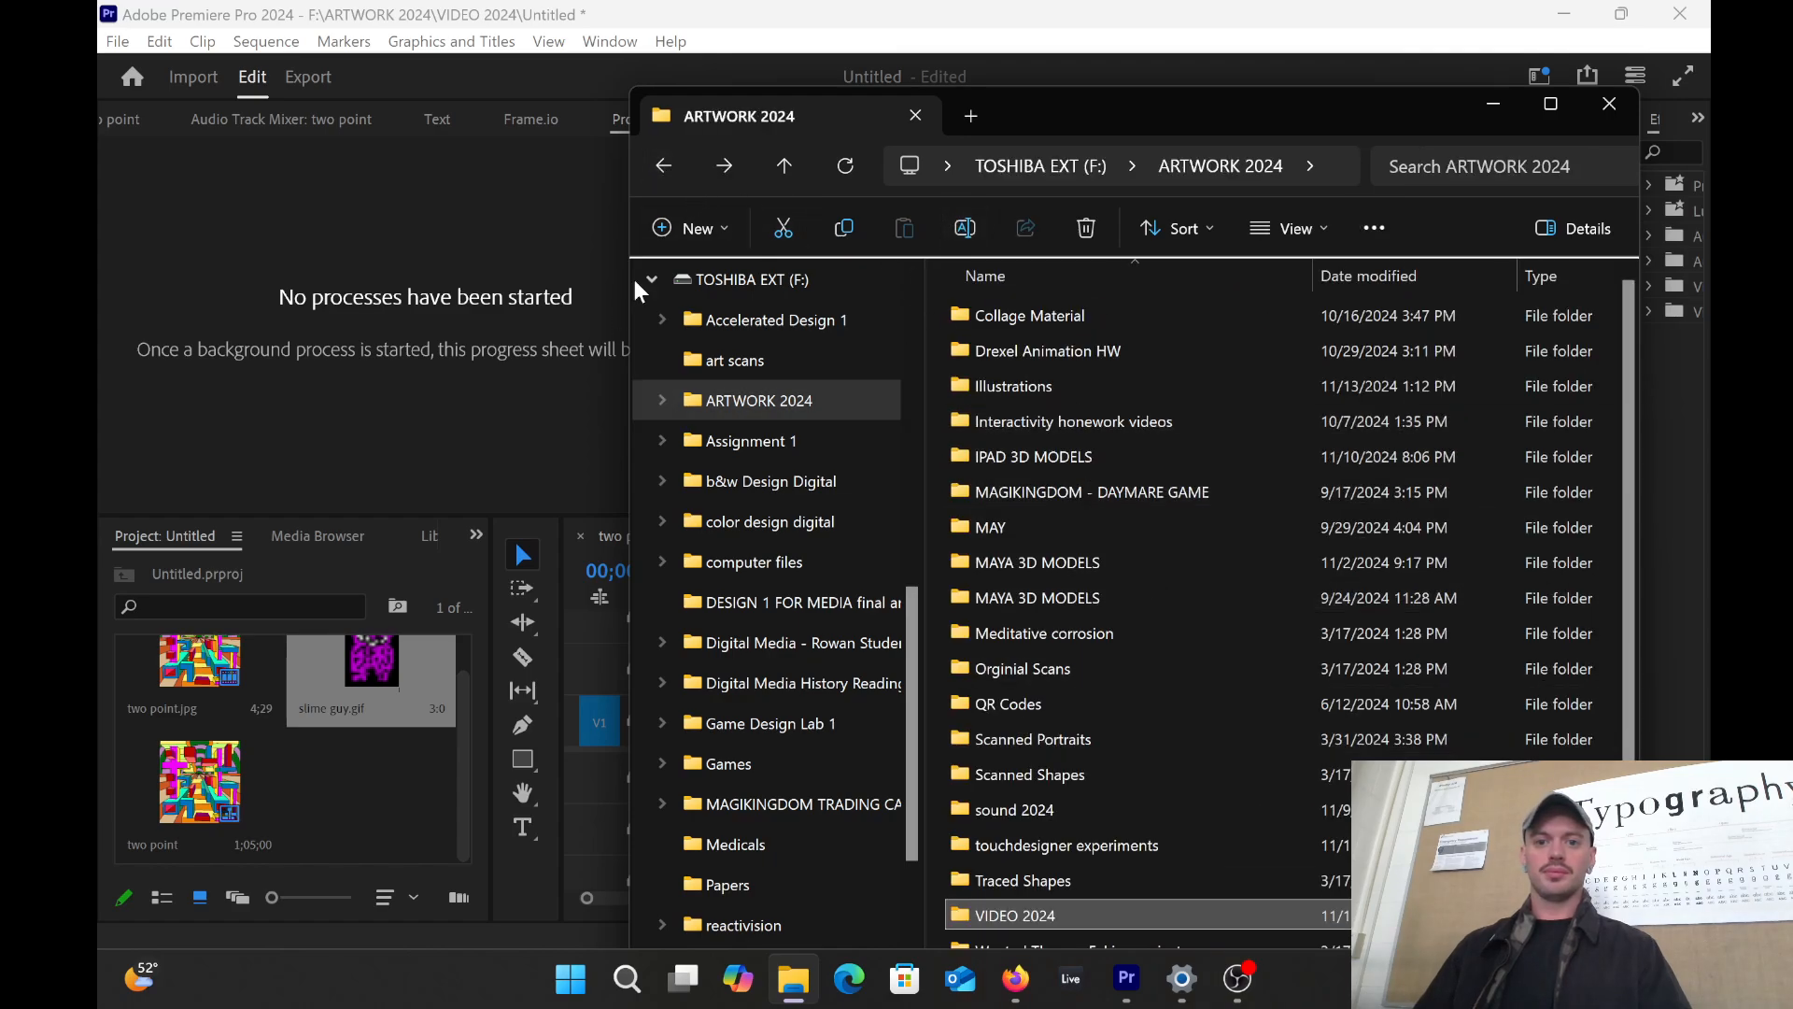
pyautogui.doubleClick(1020, 383)
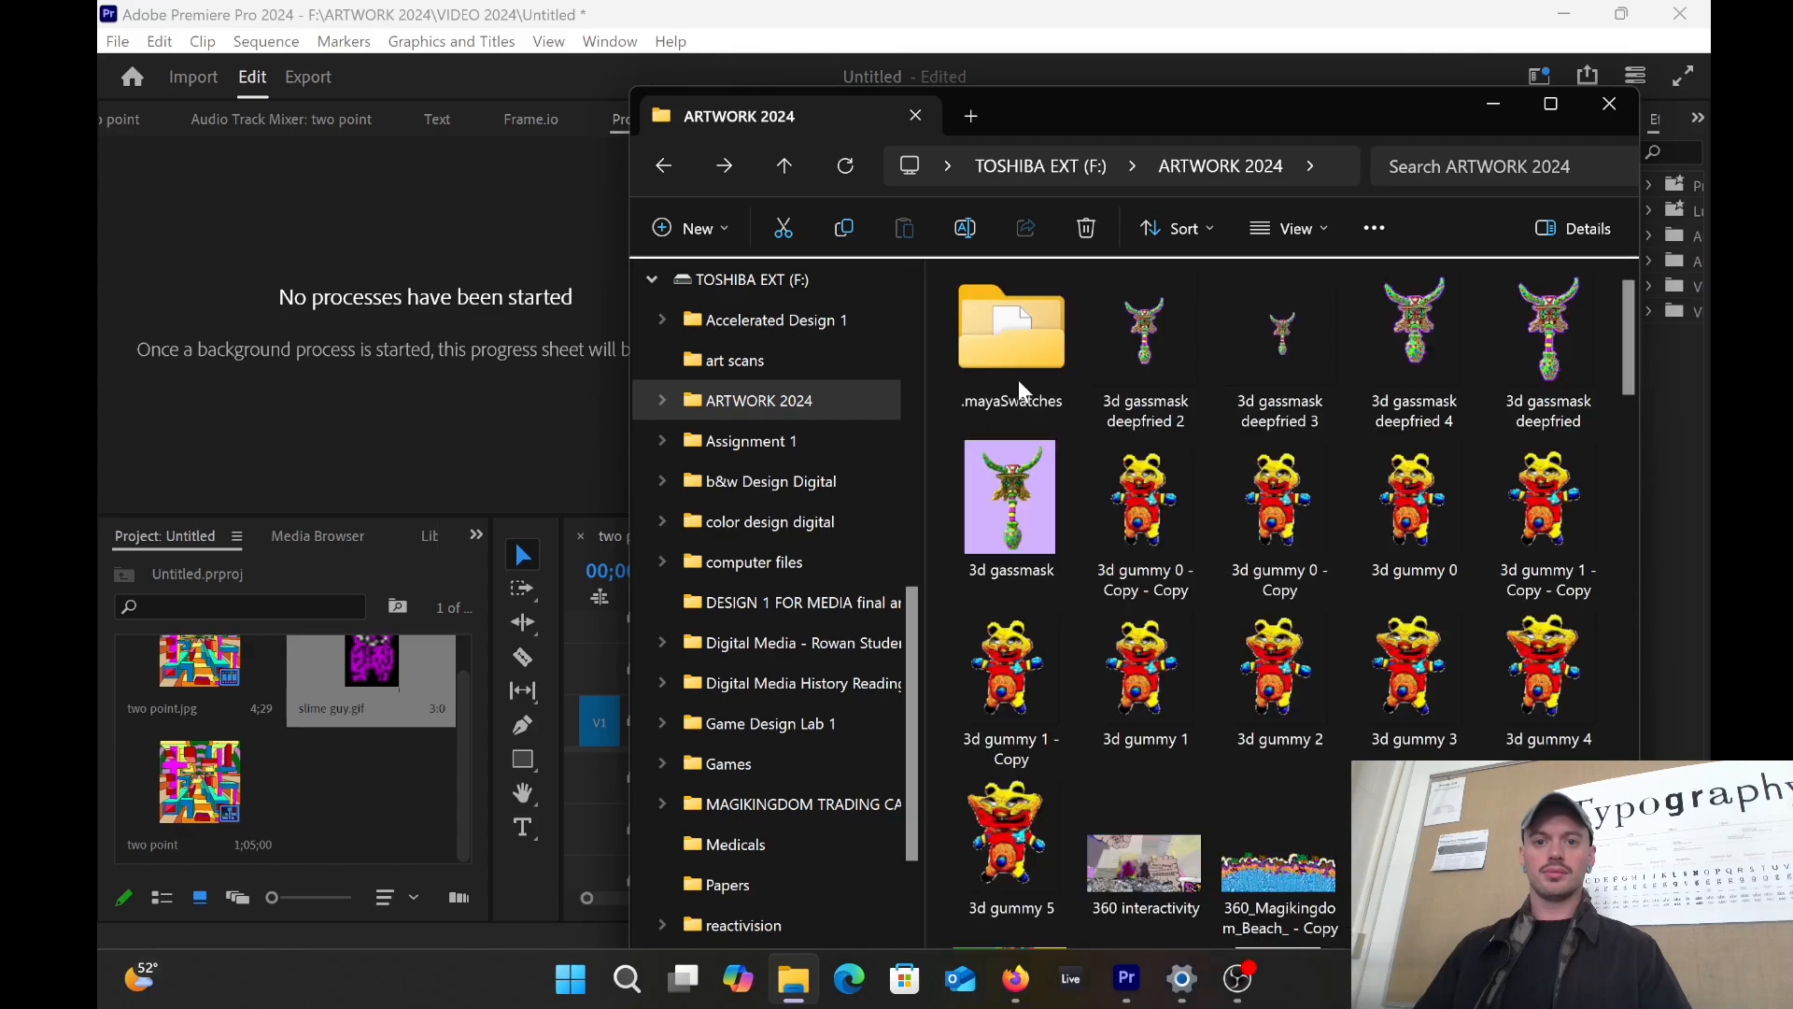
# Step: Import the 3d gummy 0 - Copy - Copy image and place it on track V2 at the start
pyautogui.scroll(-20, 1302, 452)
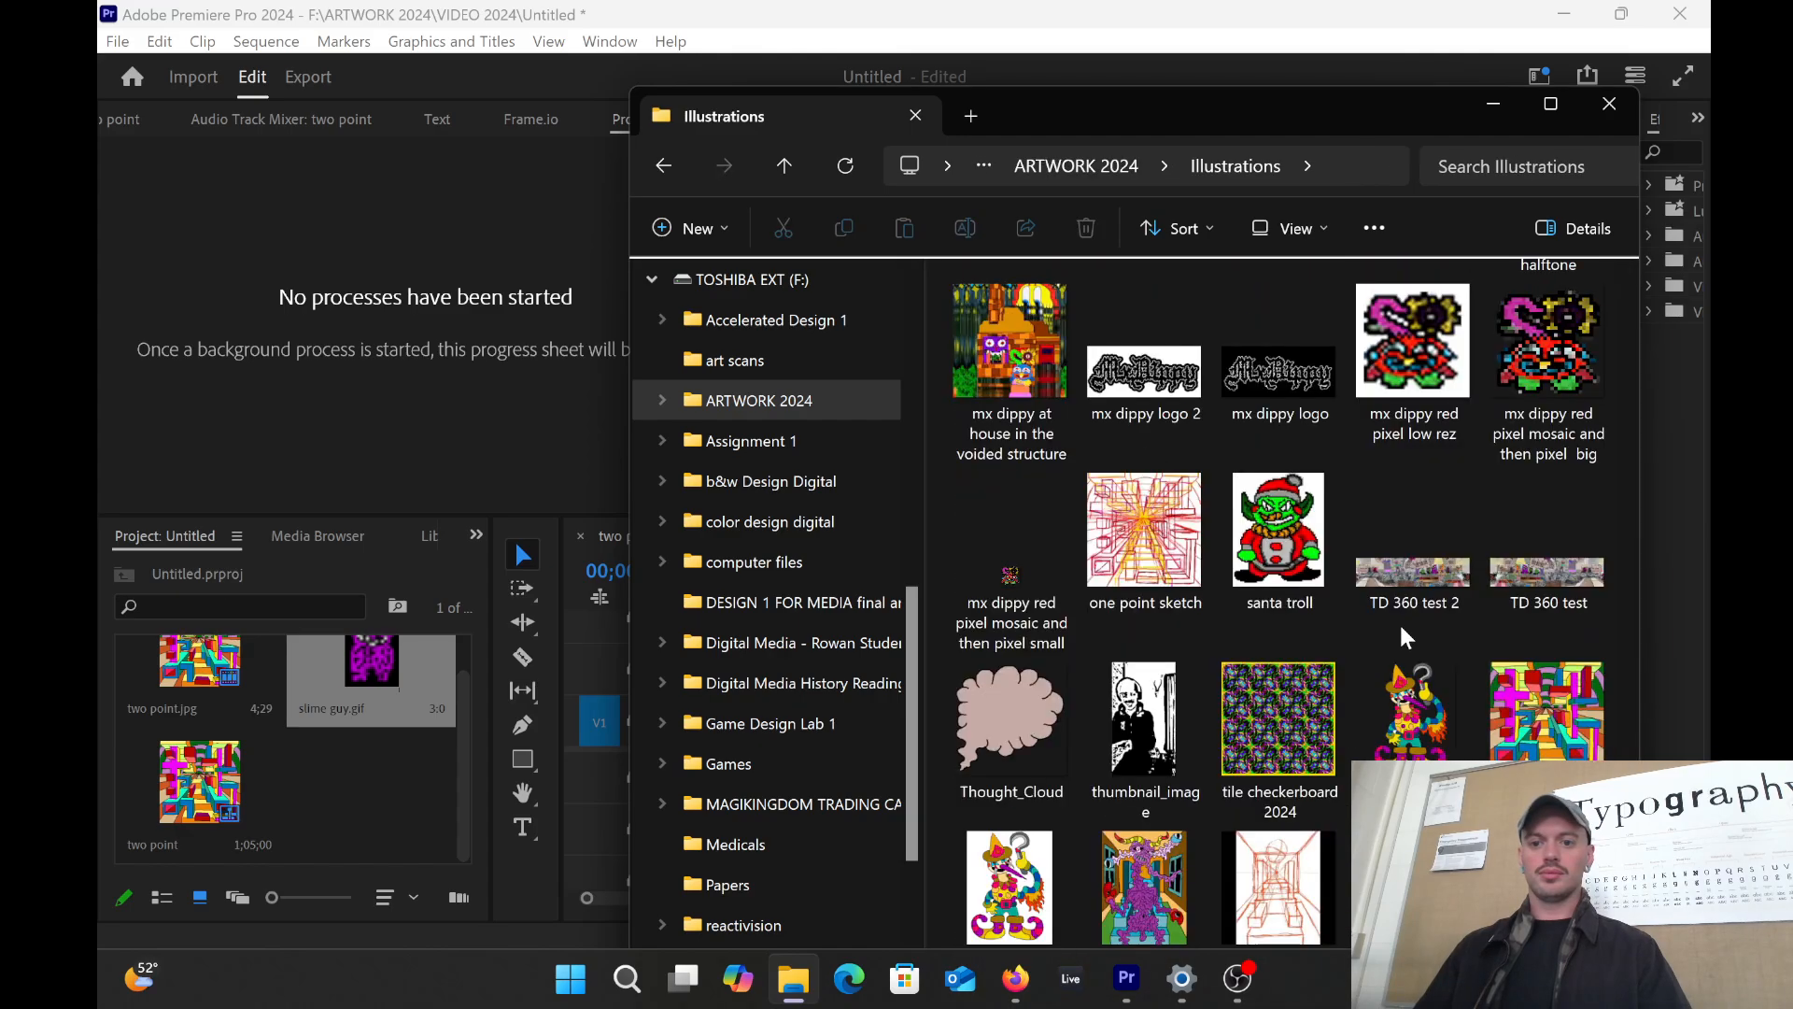
pyautogui.scroll(20, 1383, 627)
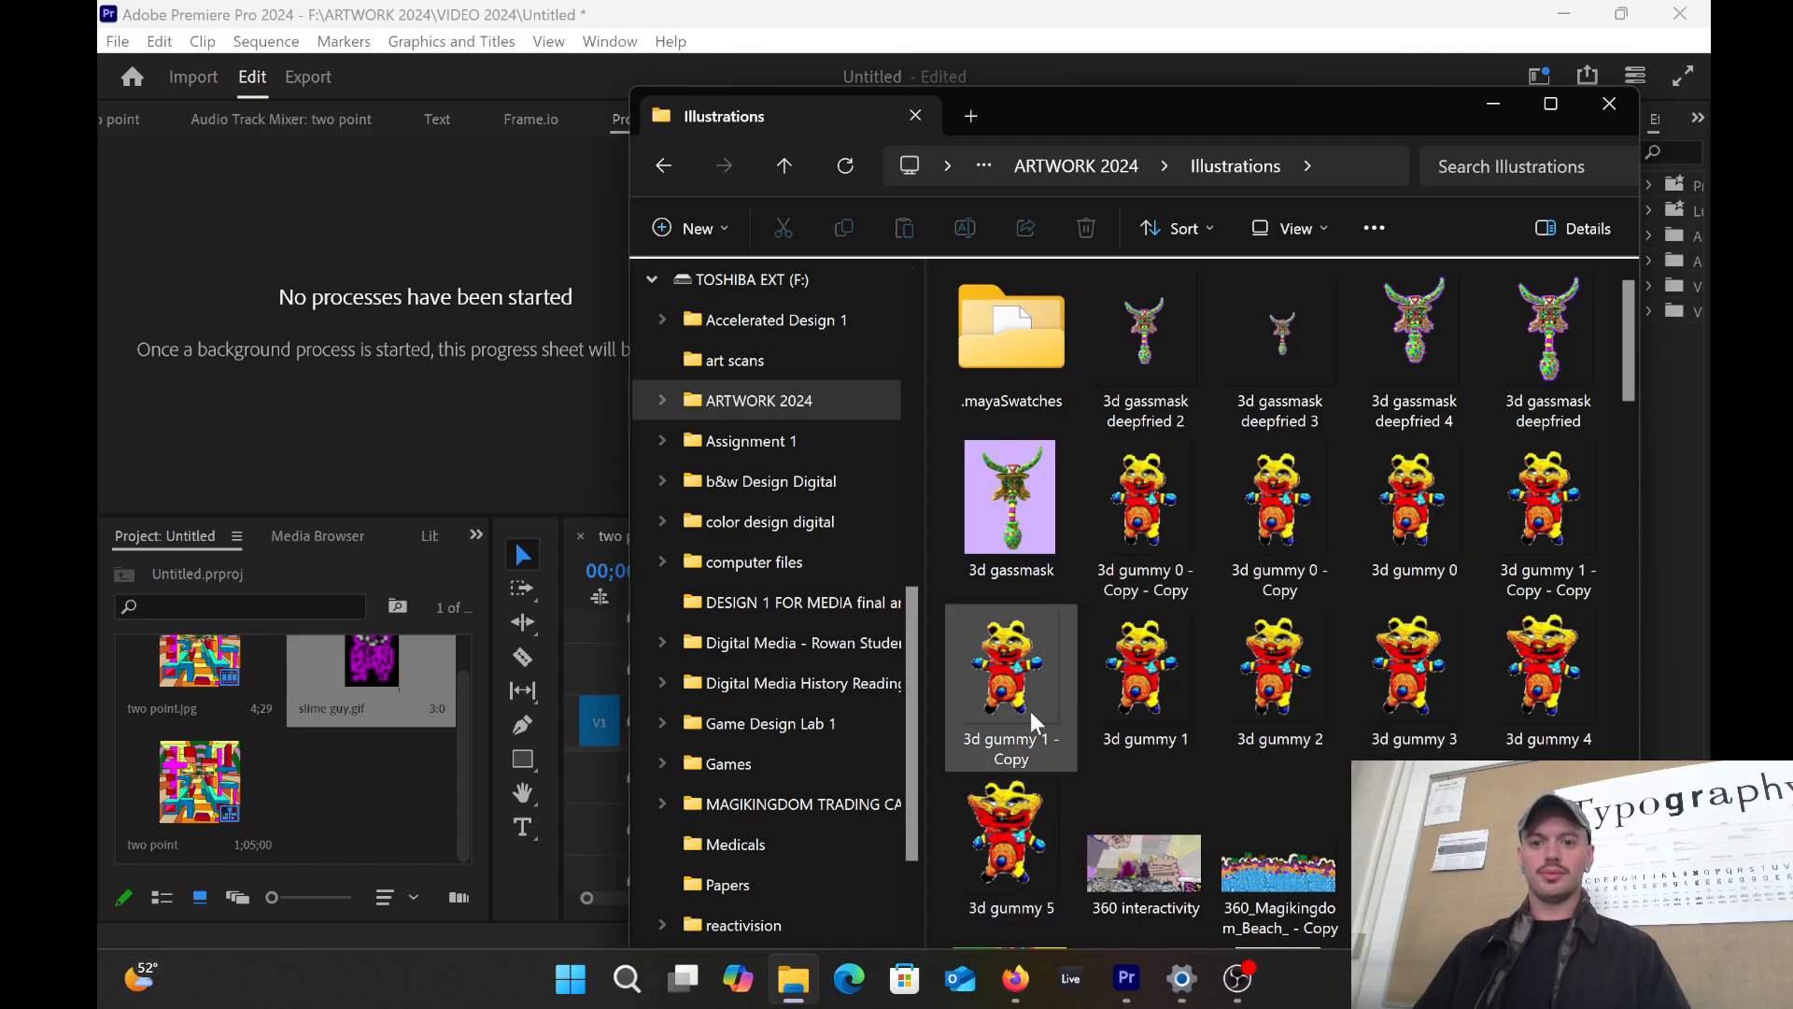
pyautogui.scroll(-5, 1228, 536)
pyautogui.scroll(5, 1196, 577)
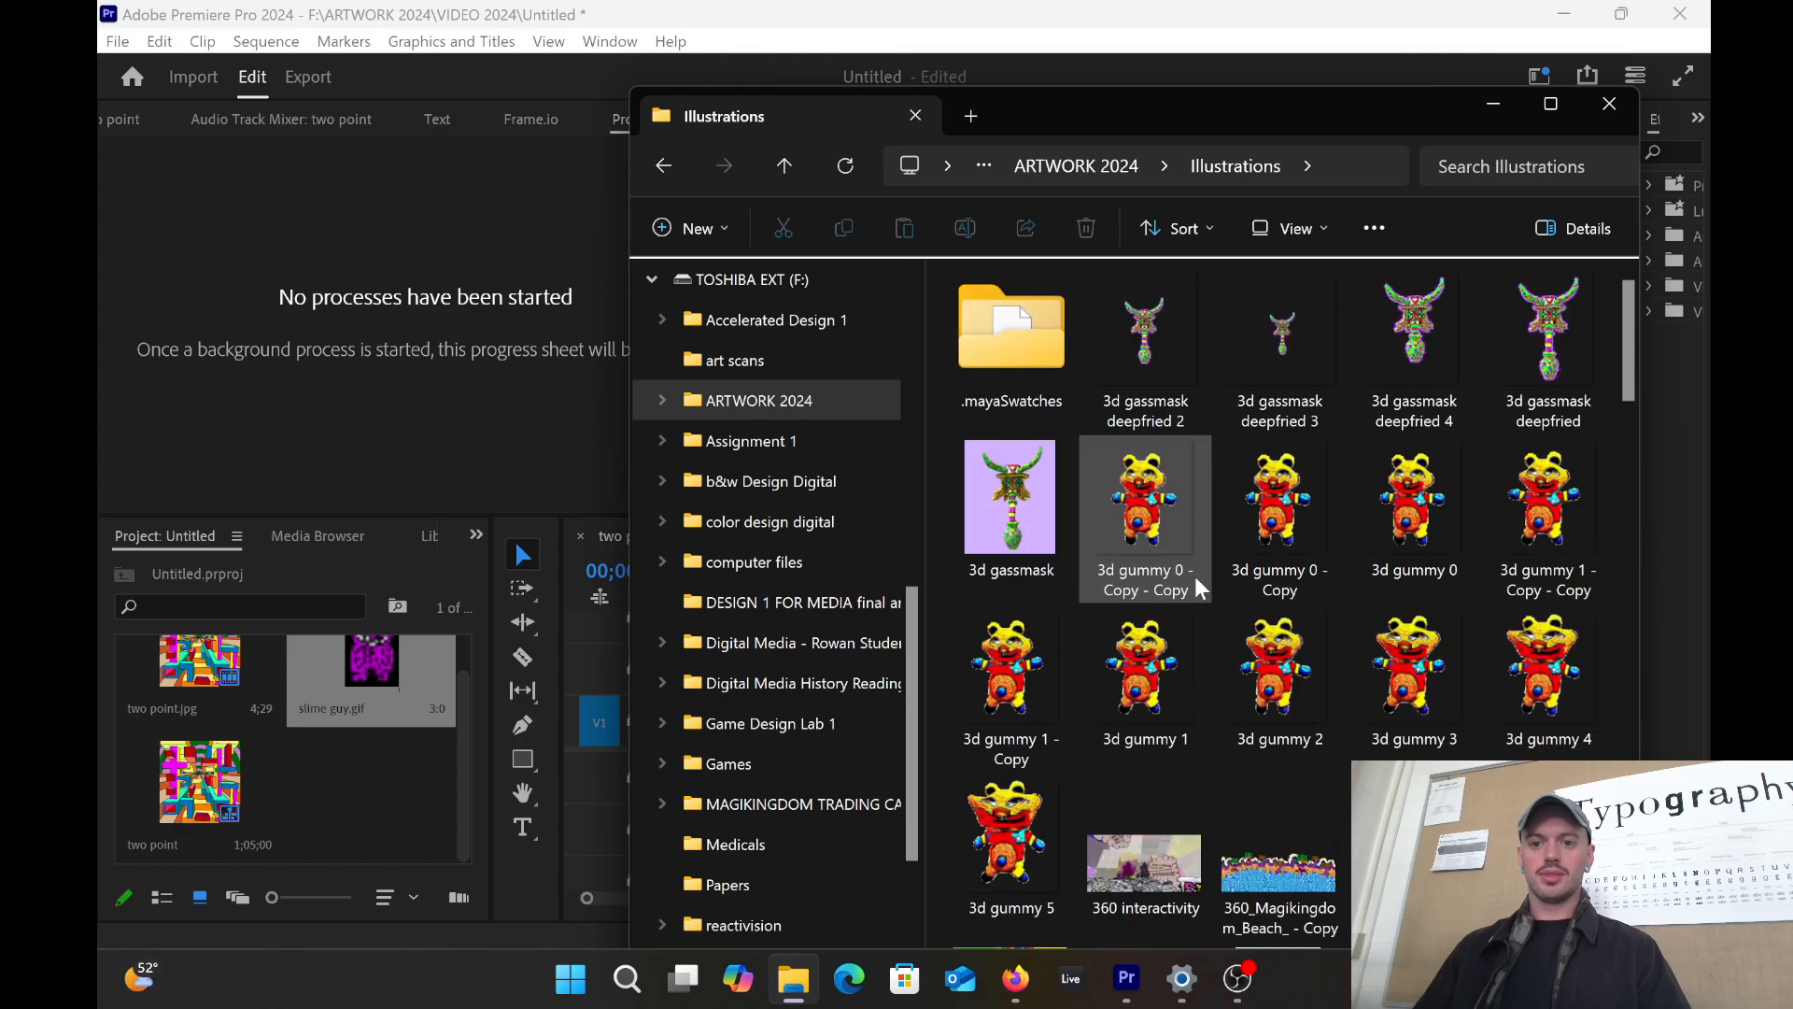
pyautogui.moveTo(1139, 504); pyautogui.dragTo(289, 730)
pyautogui.moveTo(344, 824); pyautogui.dragTo(872, 666)
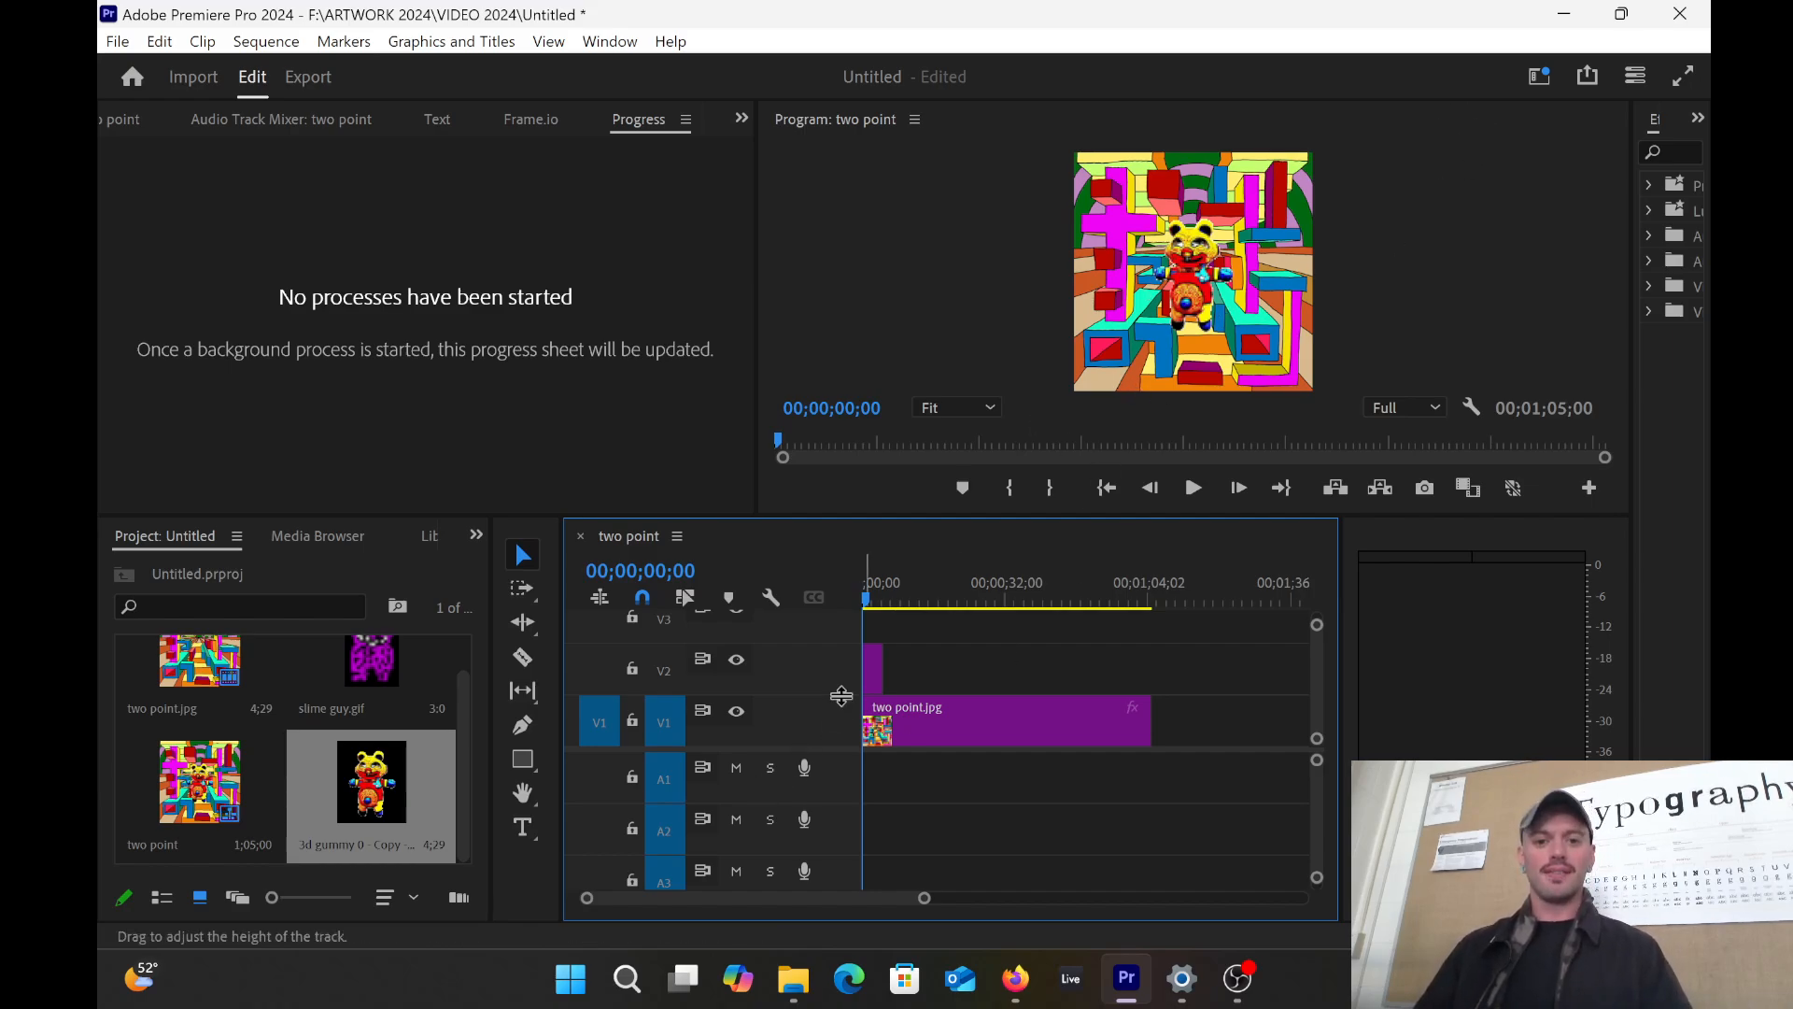
# Step: Extend the V2 gummy clip to match the full length of two point.jpg
pyautogui.click(878, 669)
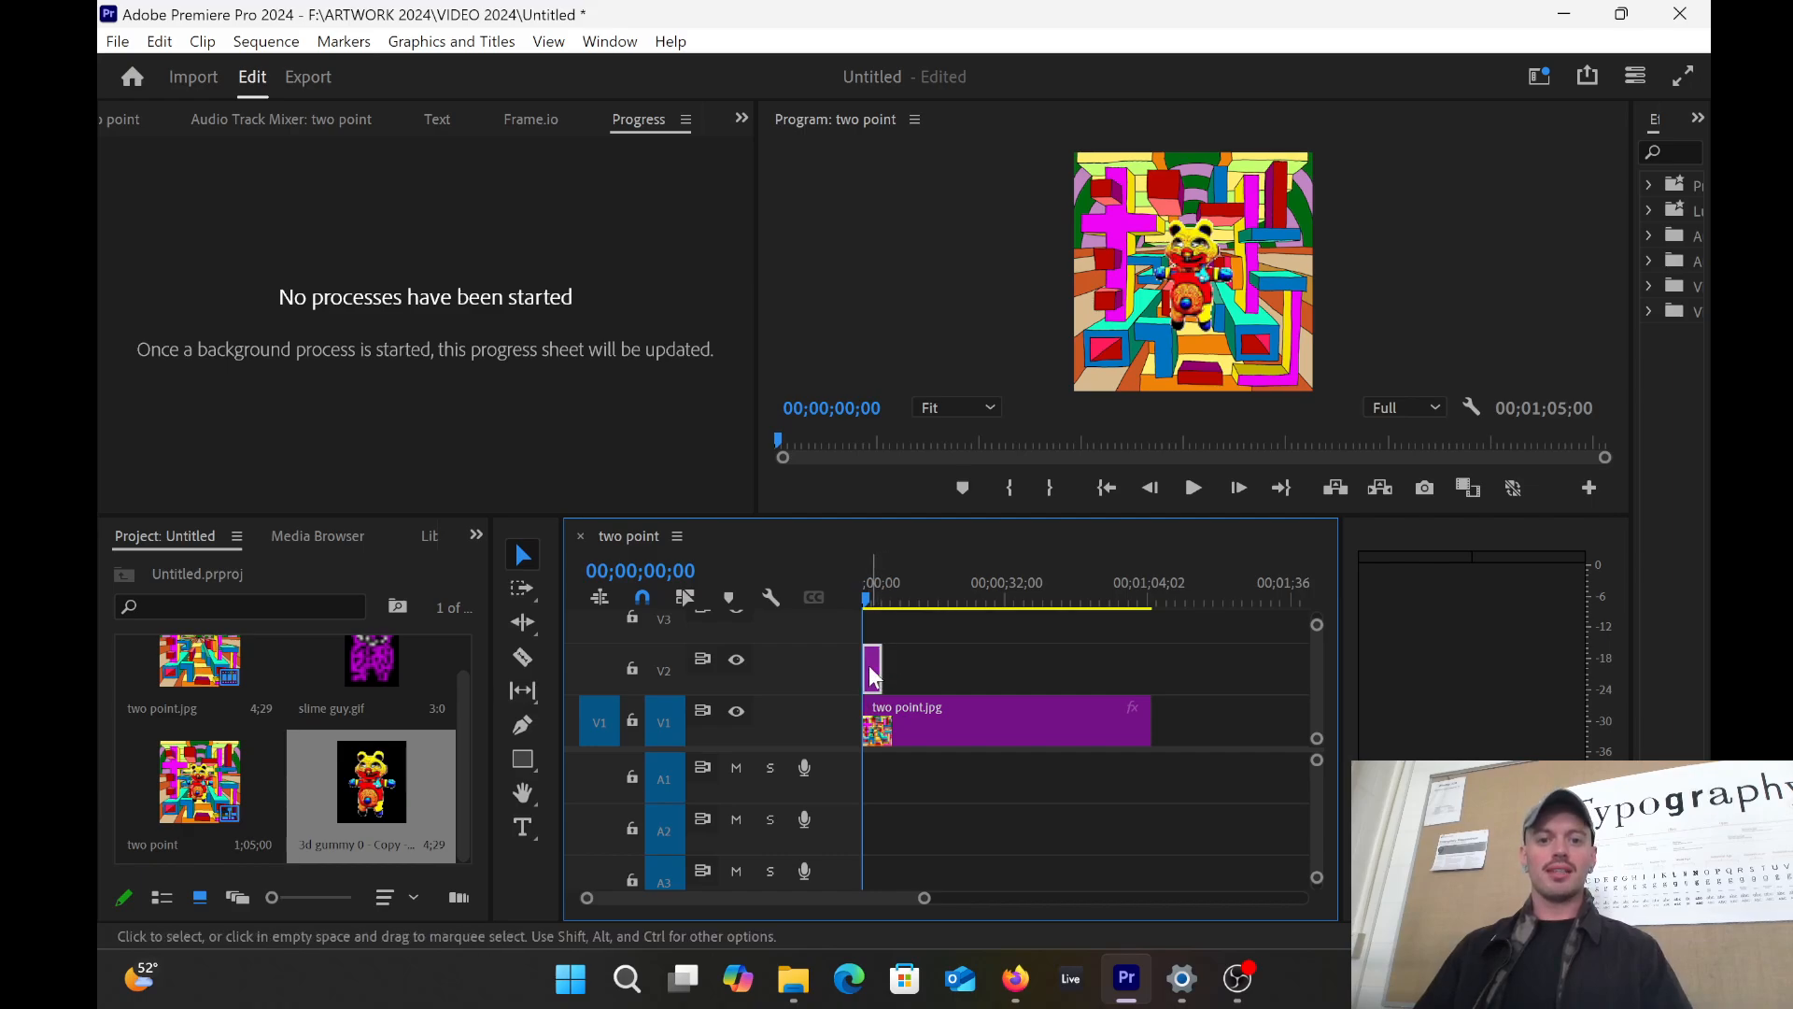
pyautogui.moveTo(874, 665); pyautogui.dragTo(1149, 665)
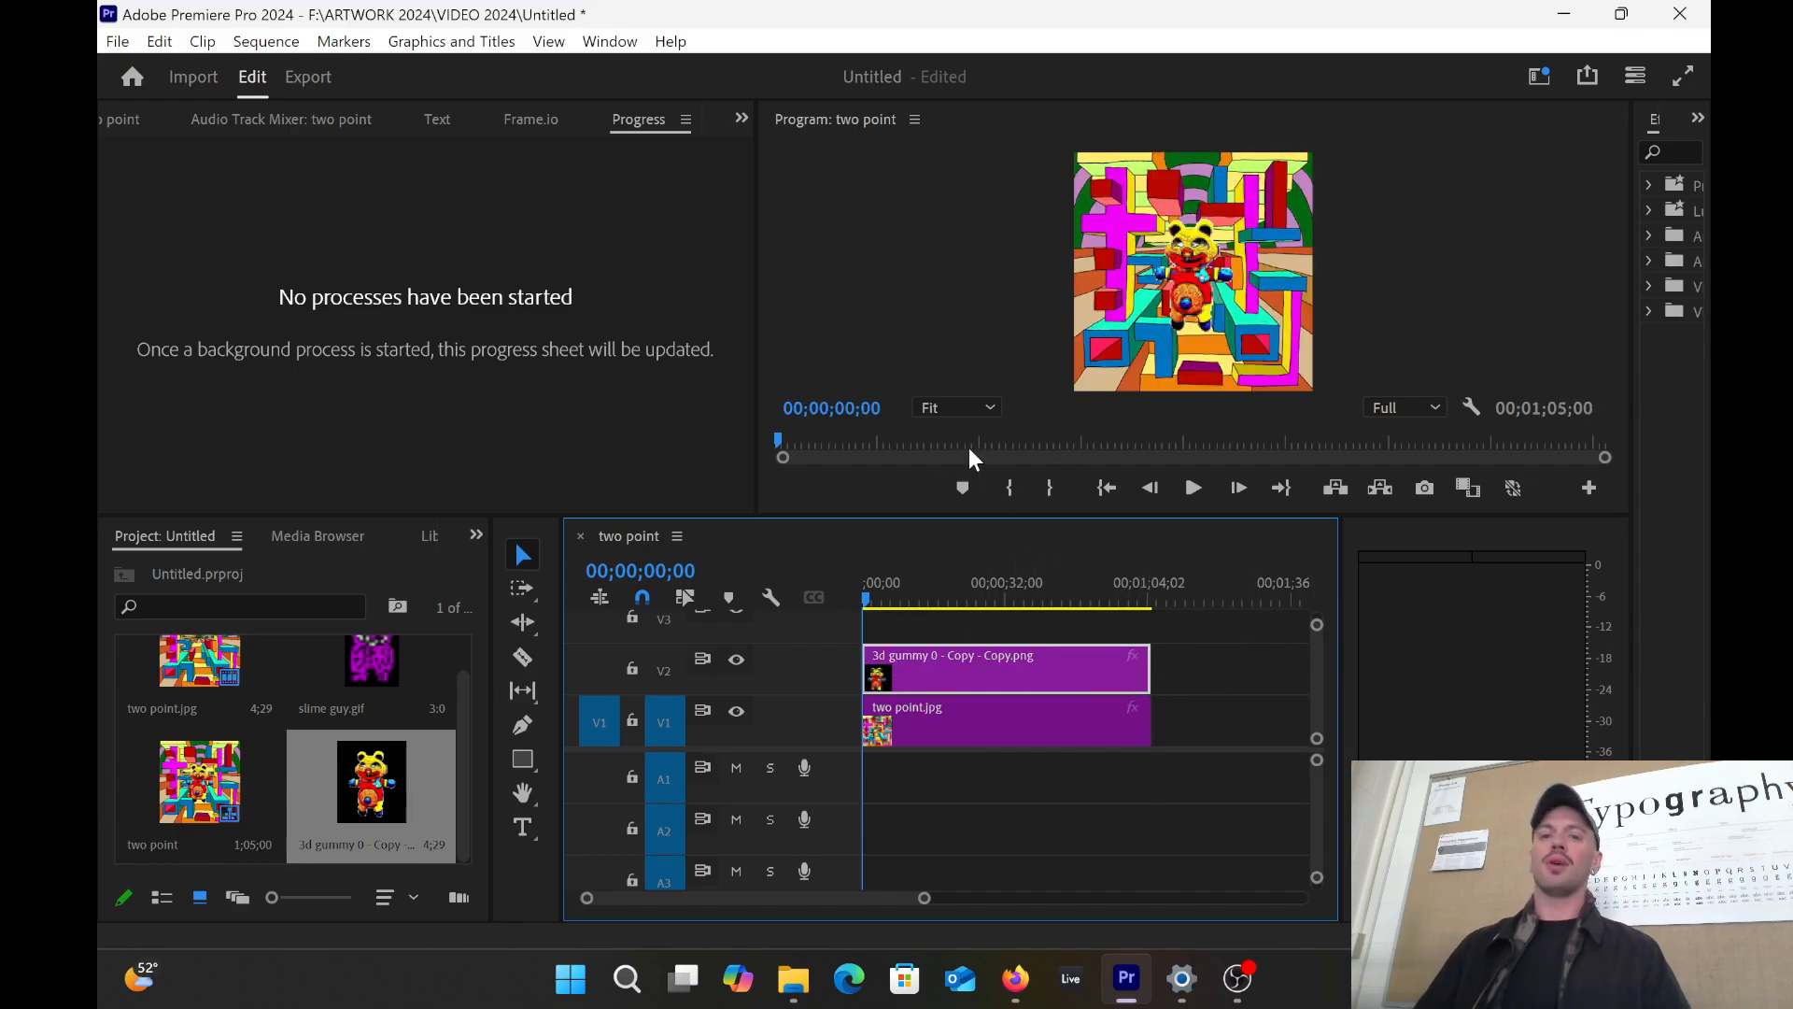
pyautogui.click(1192, 282)
# Step: Shrink and lower the gummy to Scale 67.4, Position 1110.7, 1511.6, then play it back
pyautogui.click(1191, 282)
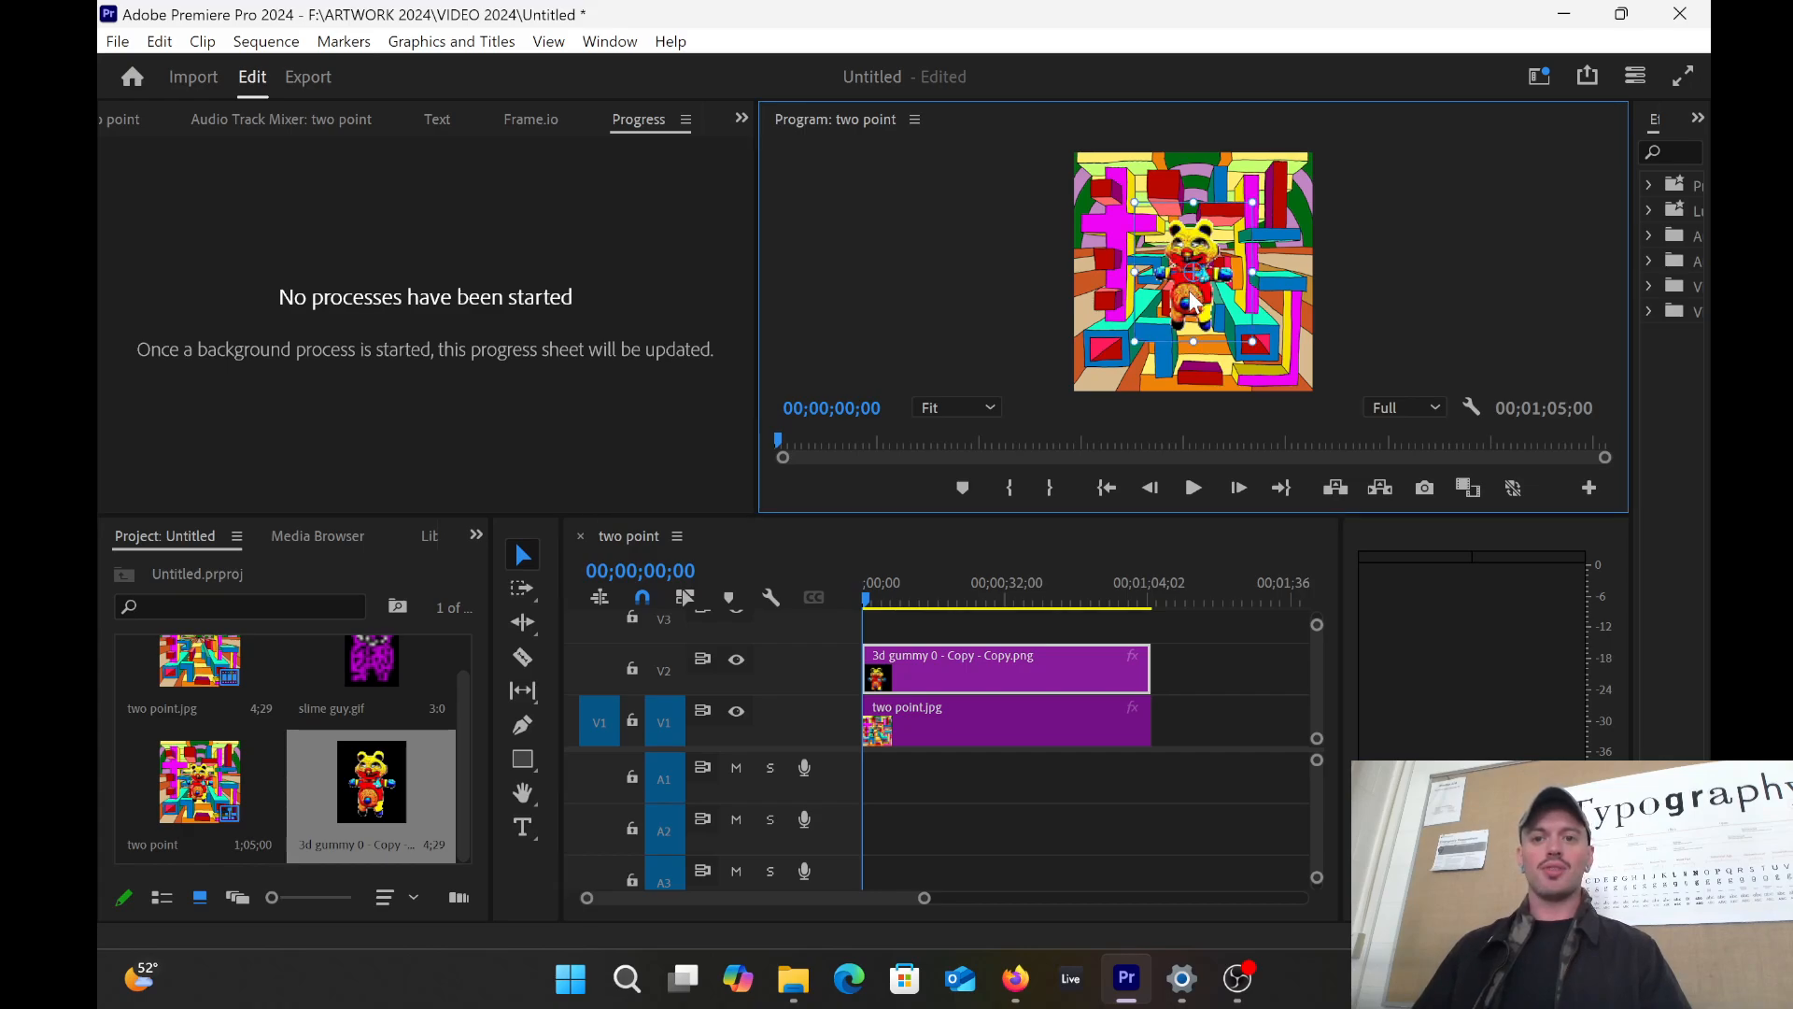
pyautogui.moveTo(1191, 301); pyautogui.dragTo(1193, 350)
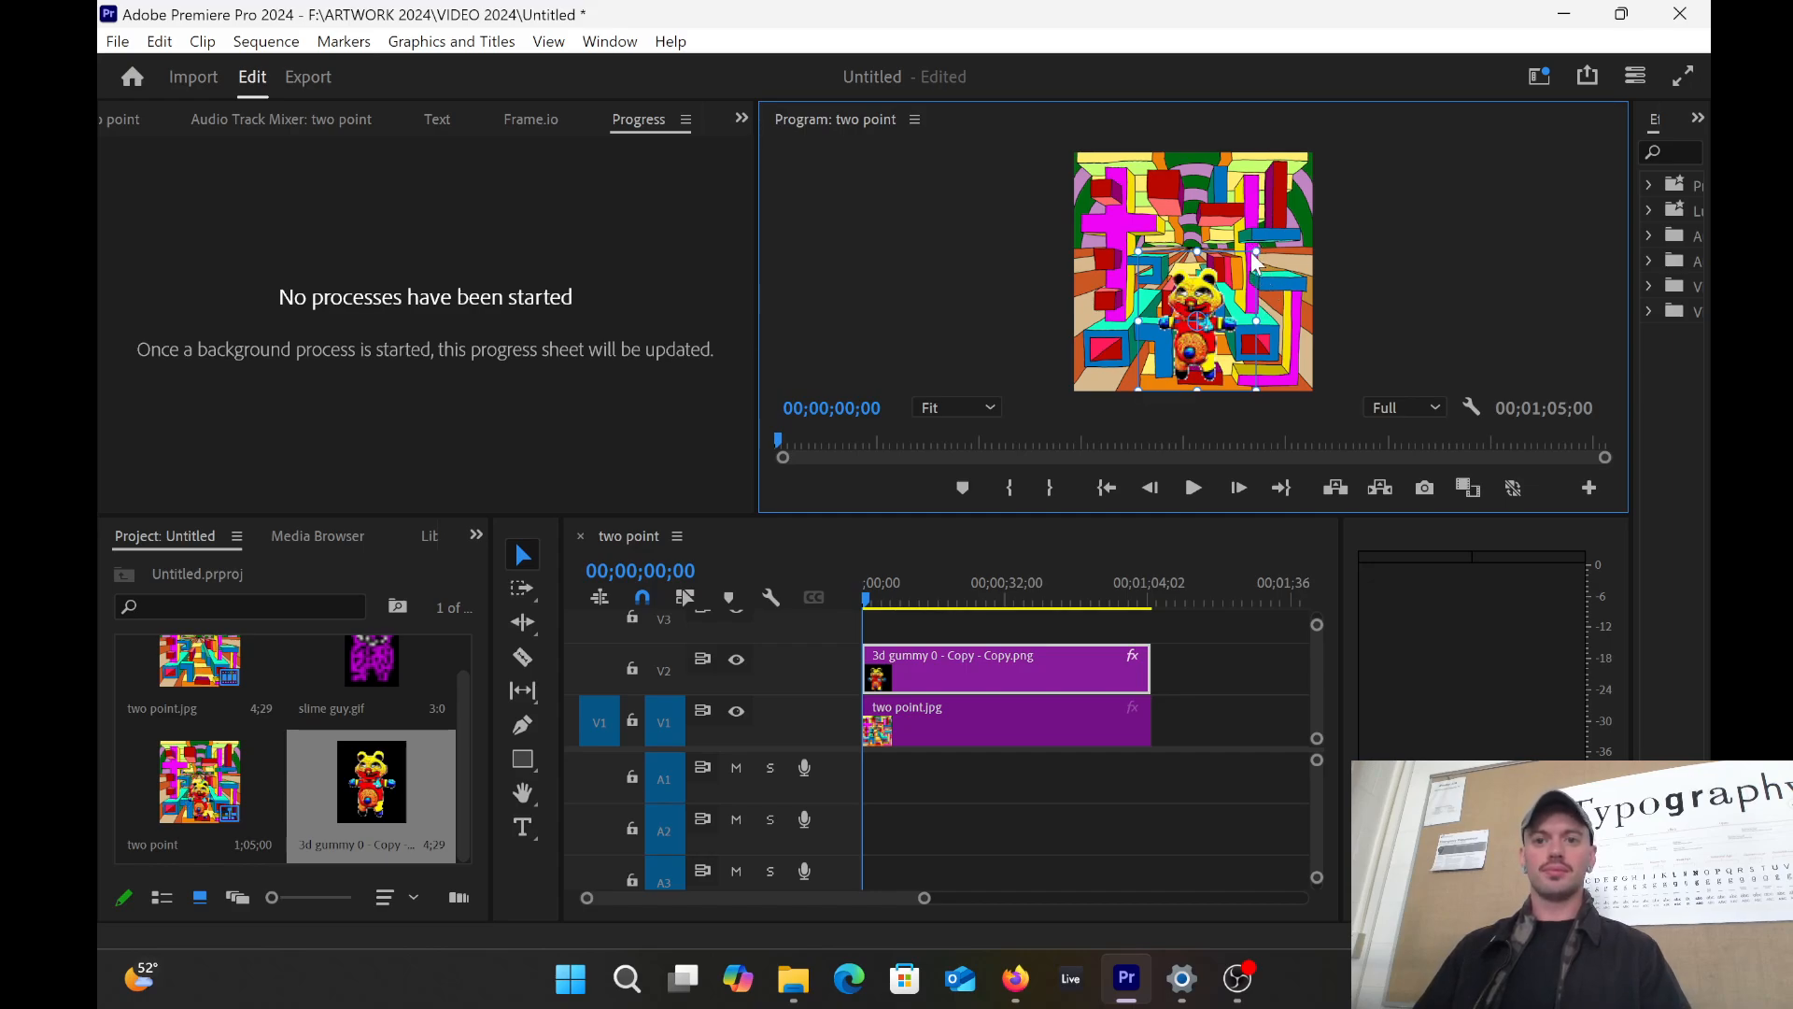
pyautogui.moveTo(1256, 252); pyautogui.dragTo(1221, 274)
pyautogui.moveTo(1190, 347); pyautogui.dragTo(1197, 355)
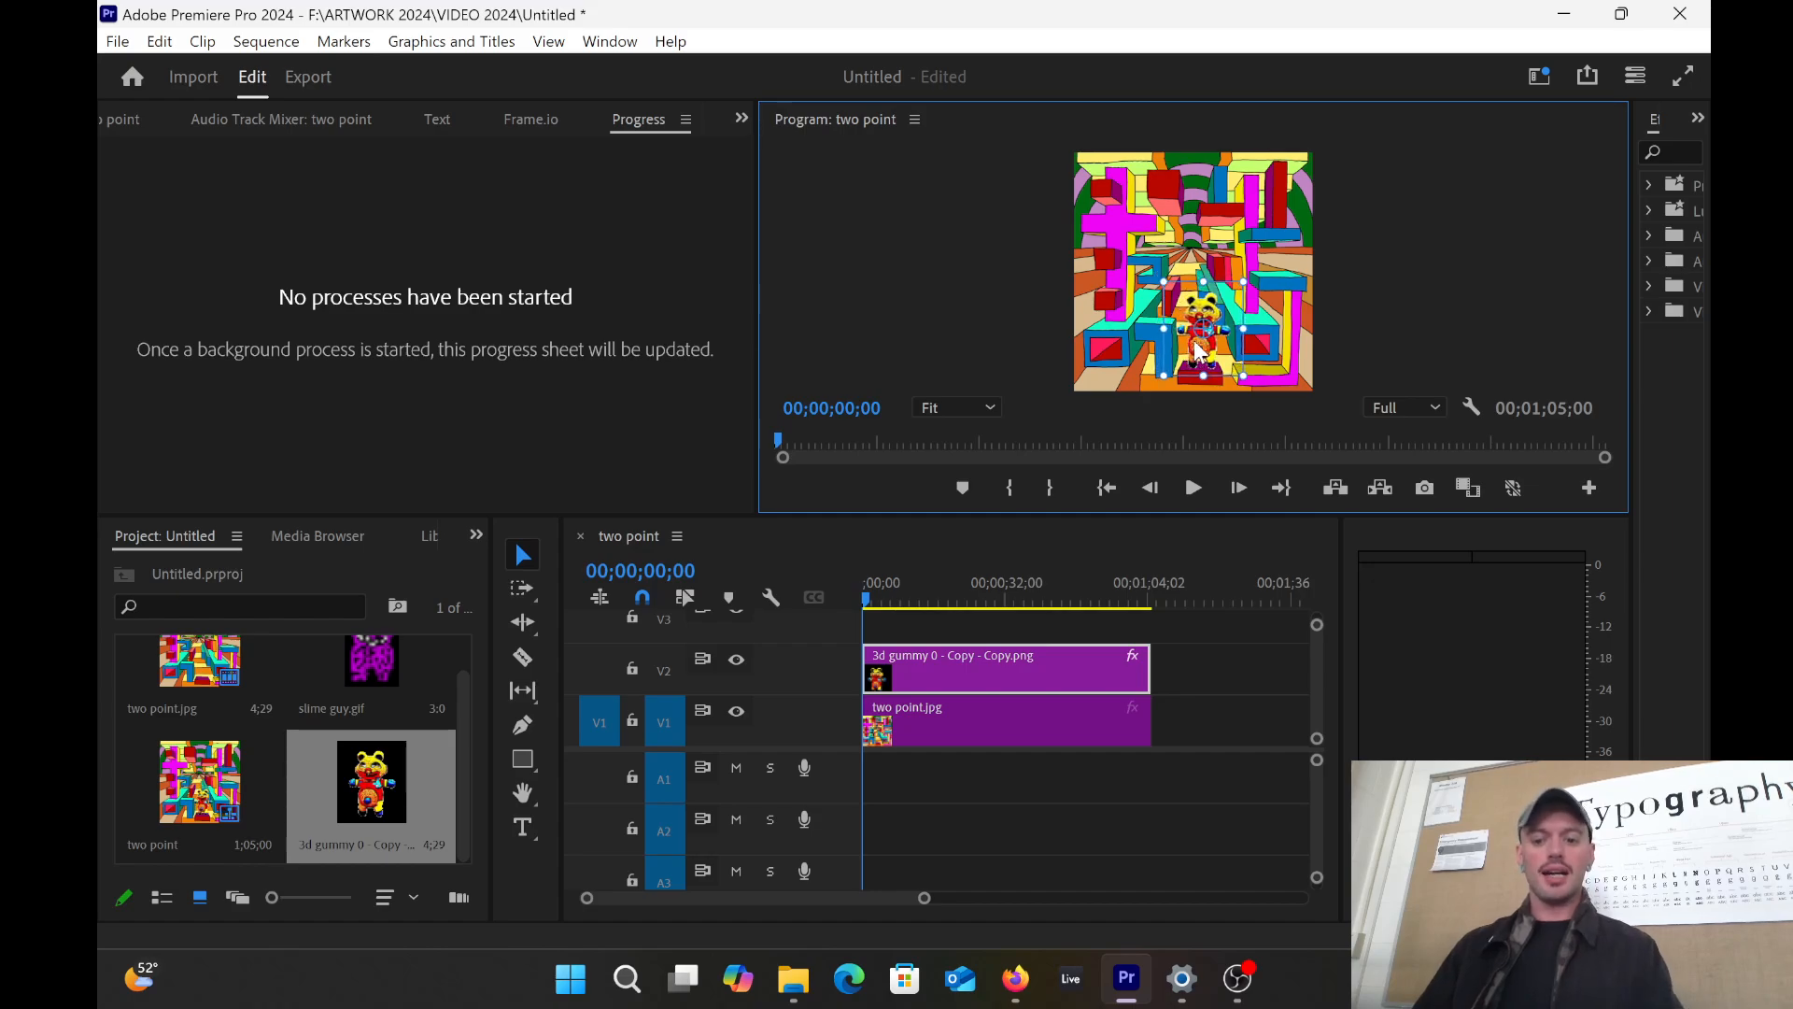
pyautogui.press('space')
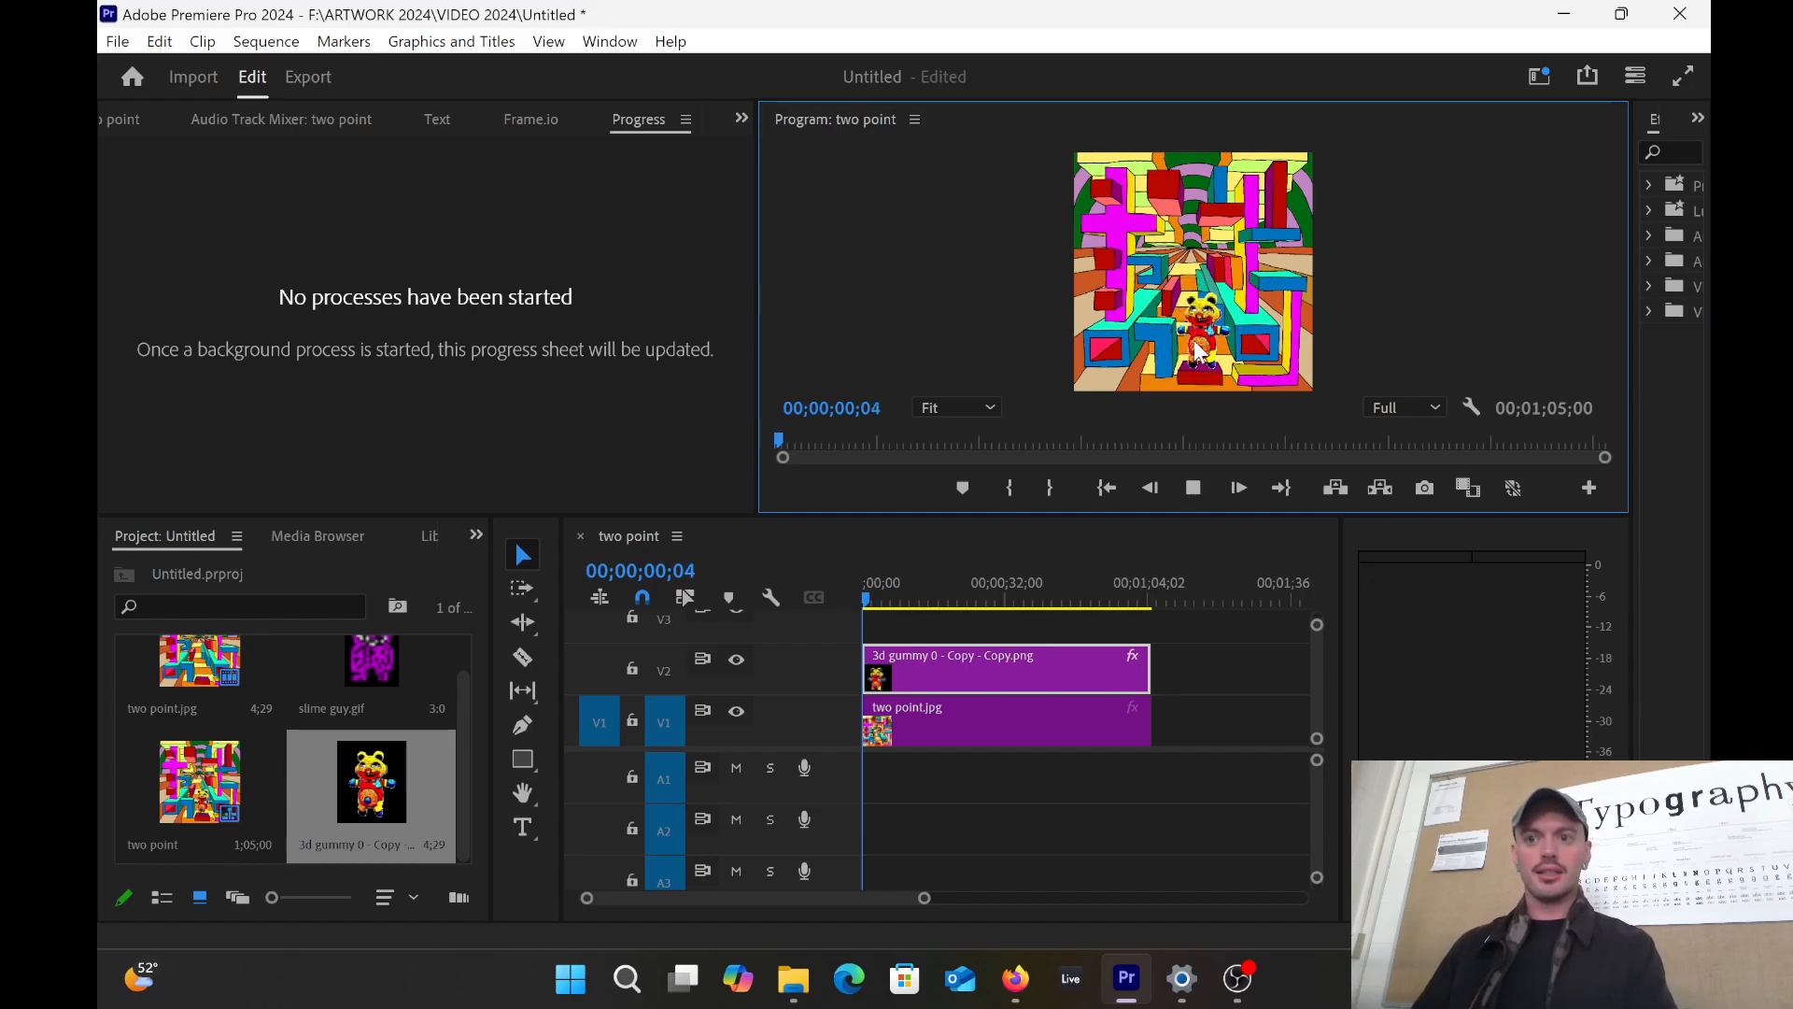
pyautogui.click(939, 663)
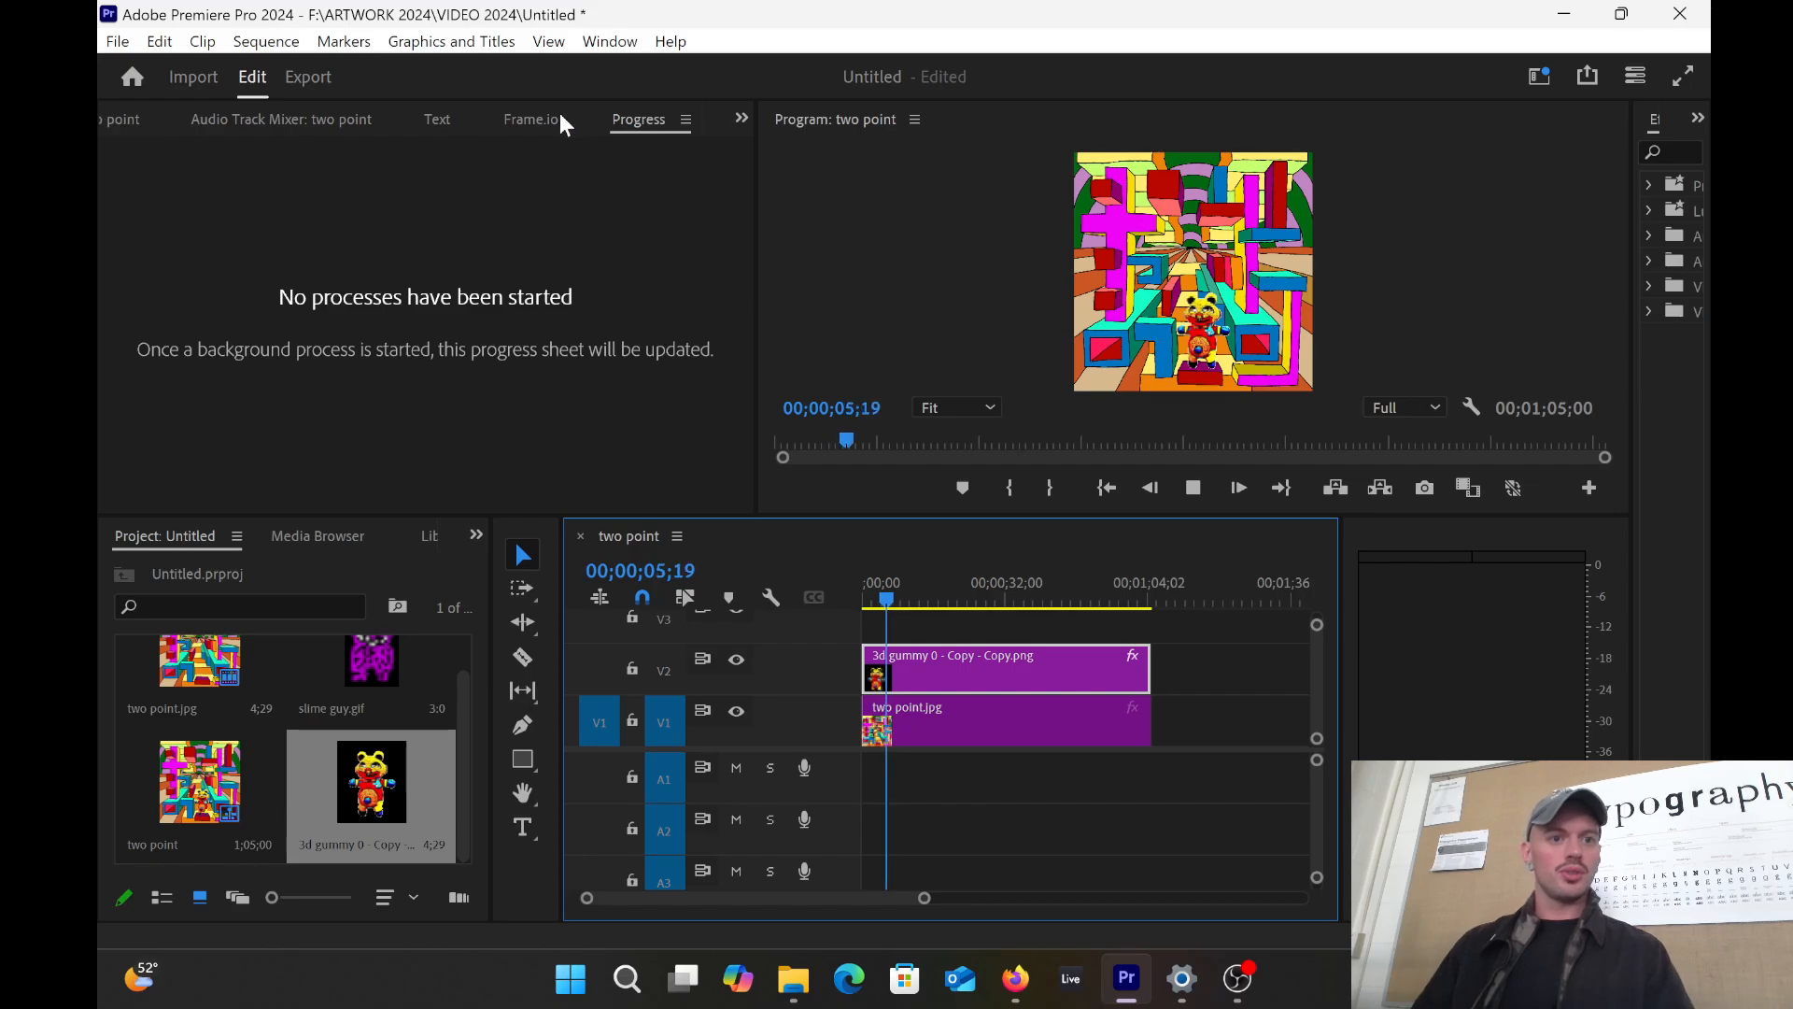
pyautogui.click(740, 118)
# Step: Show Effect Controls for the gummy clip and stop playback at 00;00;02;28
pyautogui.click(779, 175)
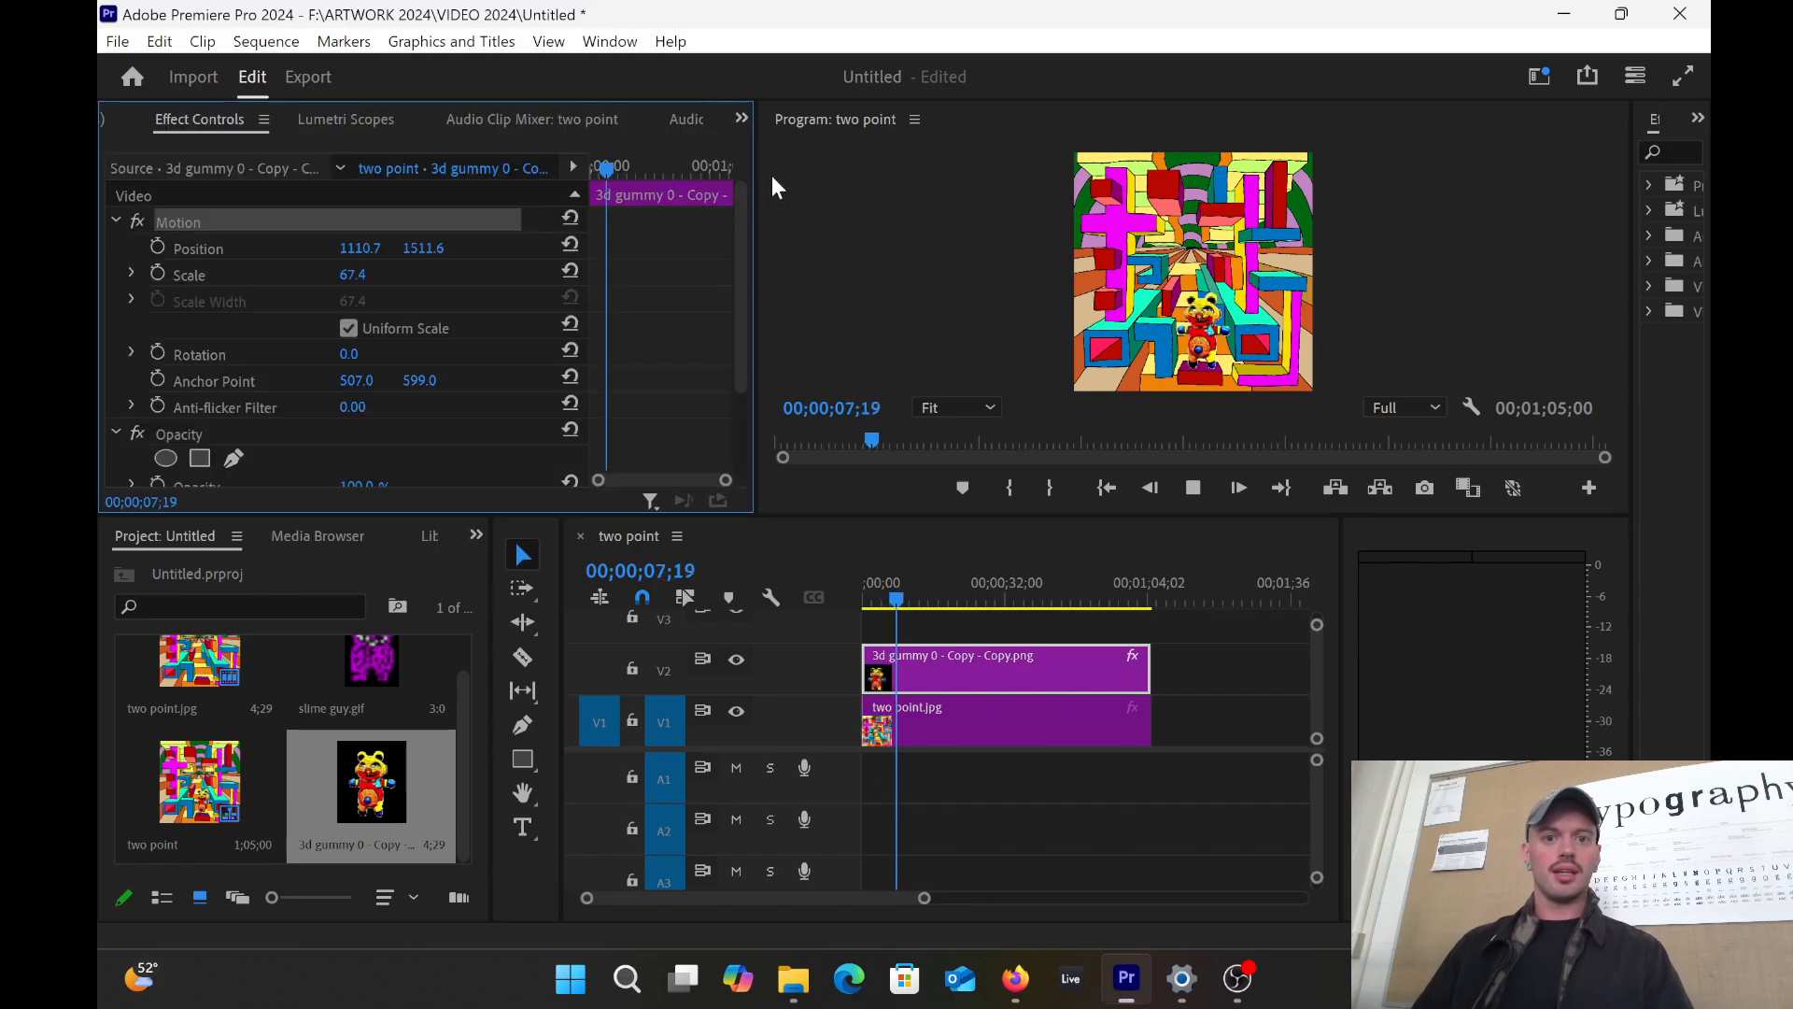
pyautogui.click(1202, 341)
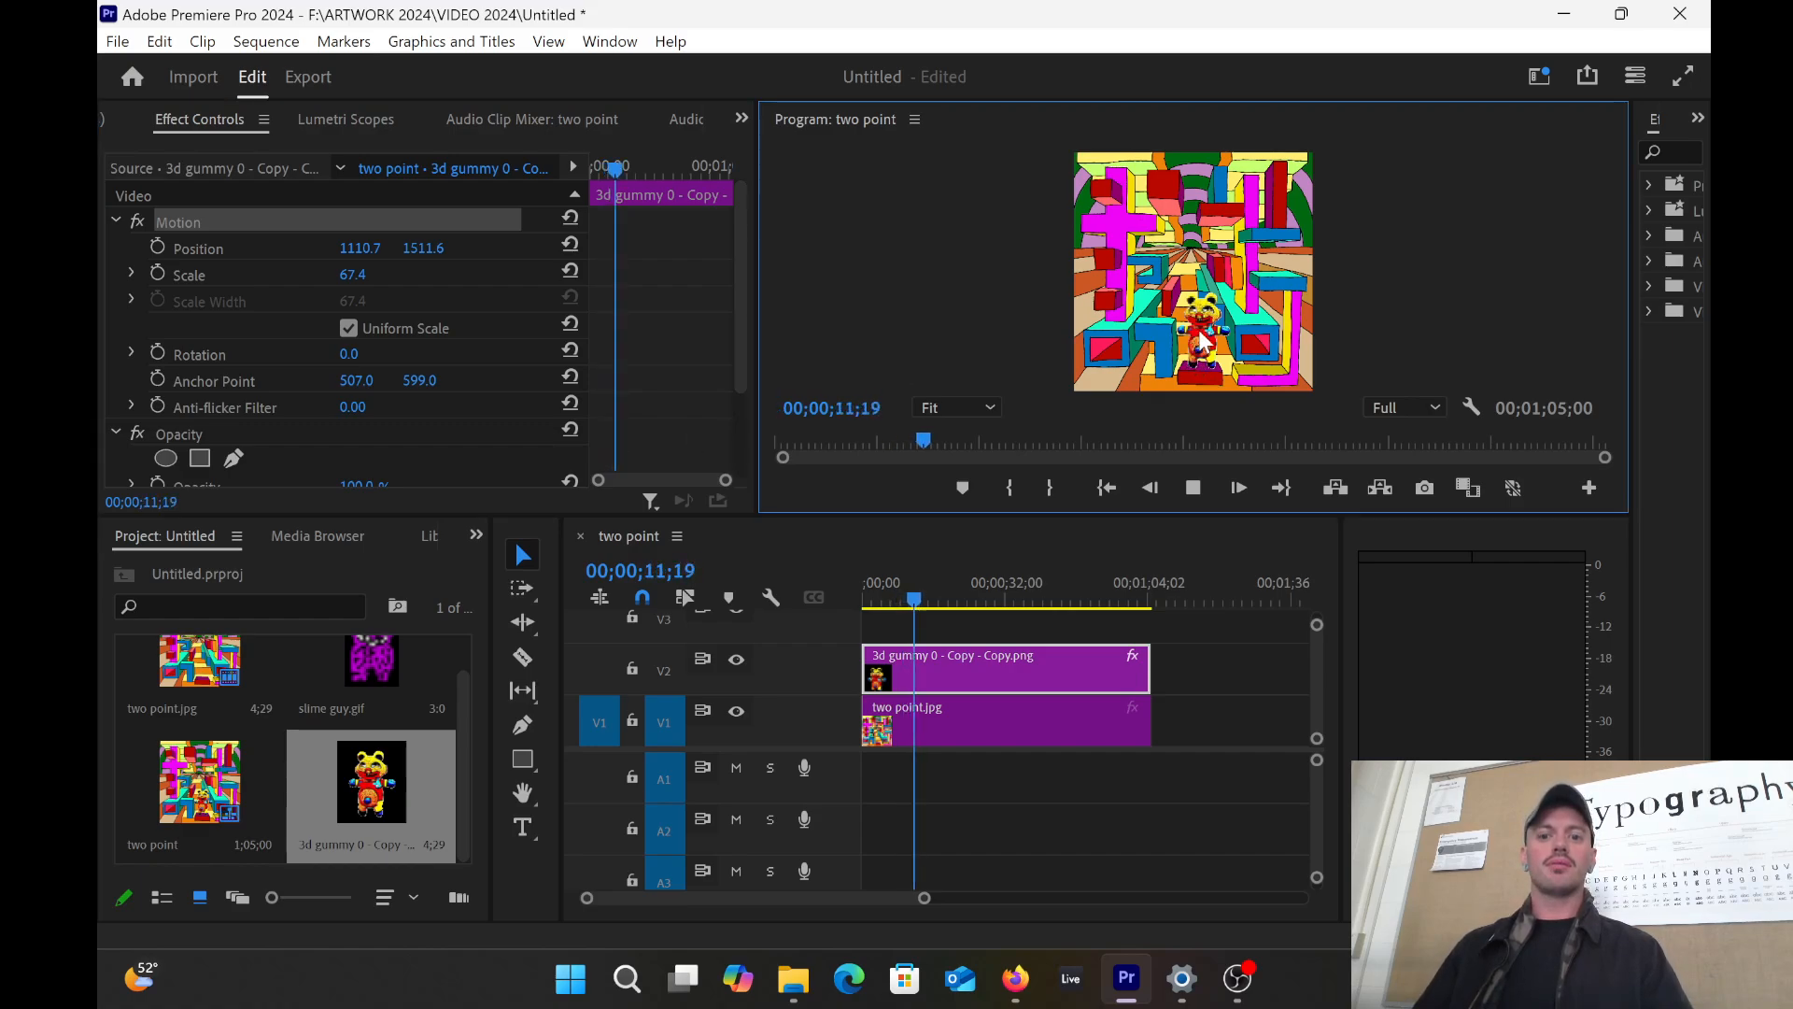
pyautogui.click(863, 598)
pyautogui.click(1193, 487)
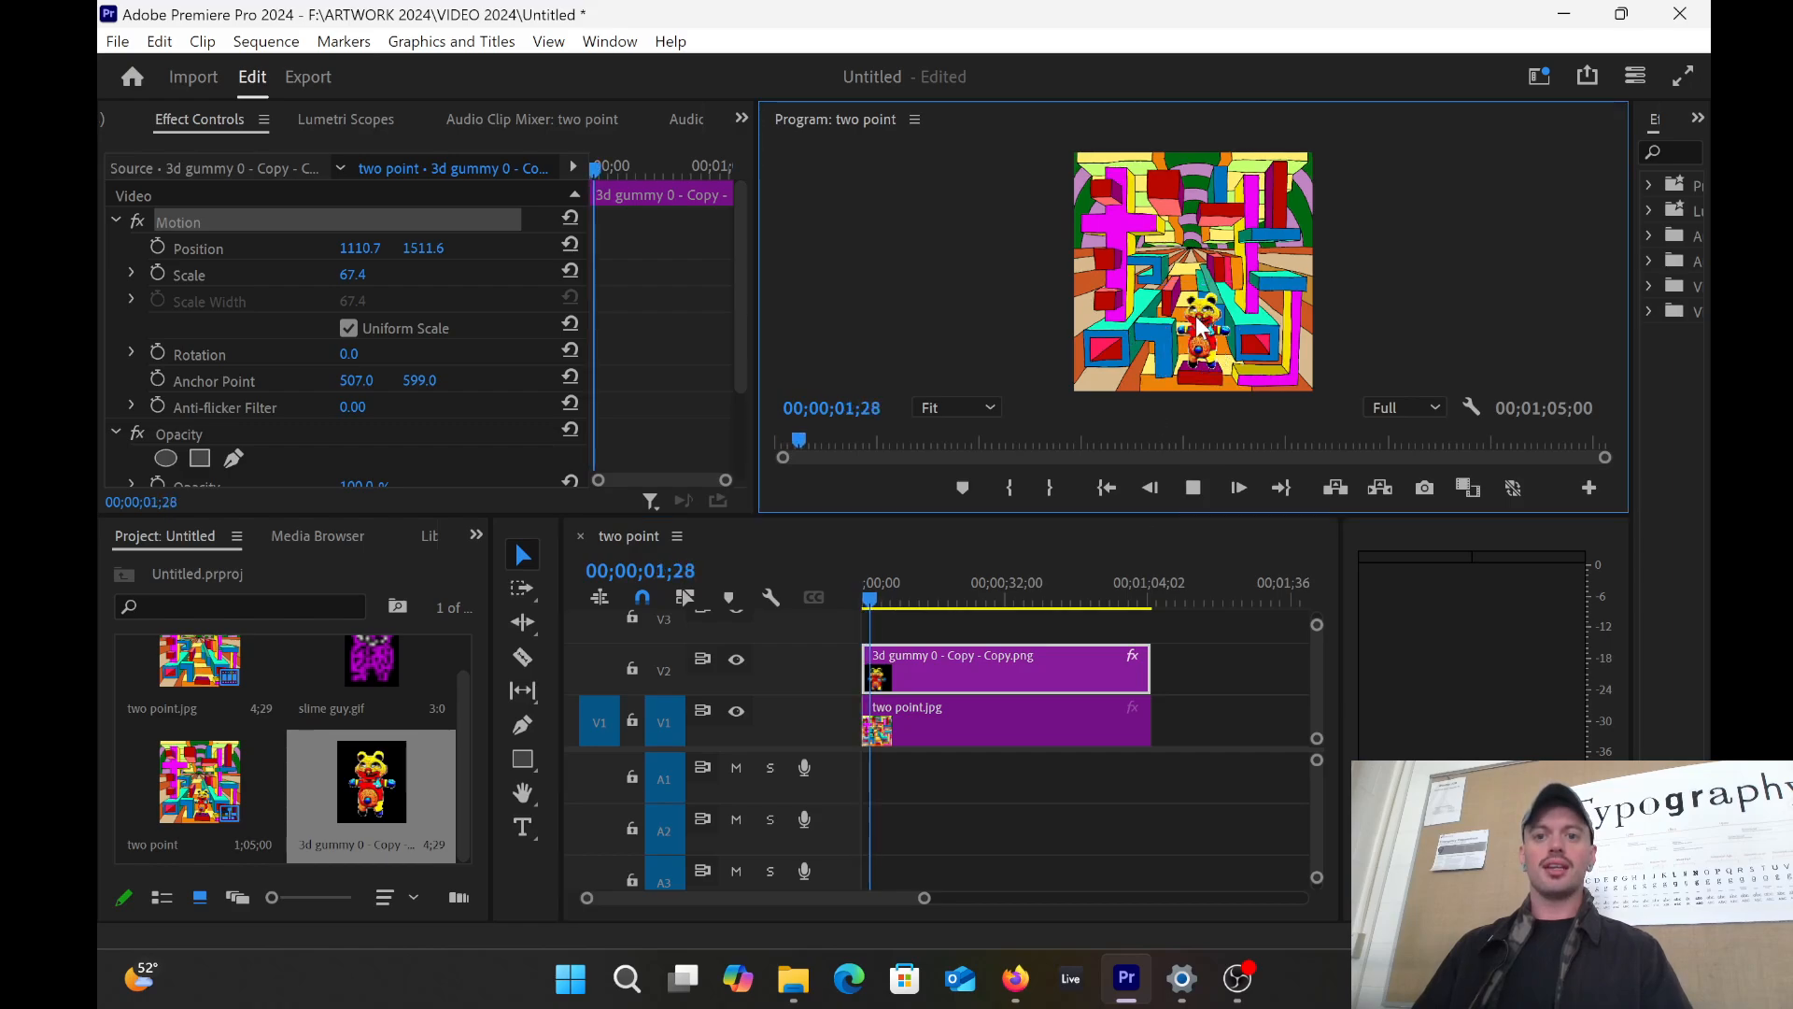
pyautogui.click(1193, 488)
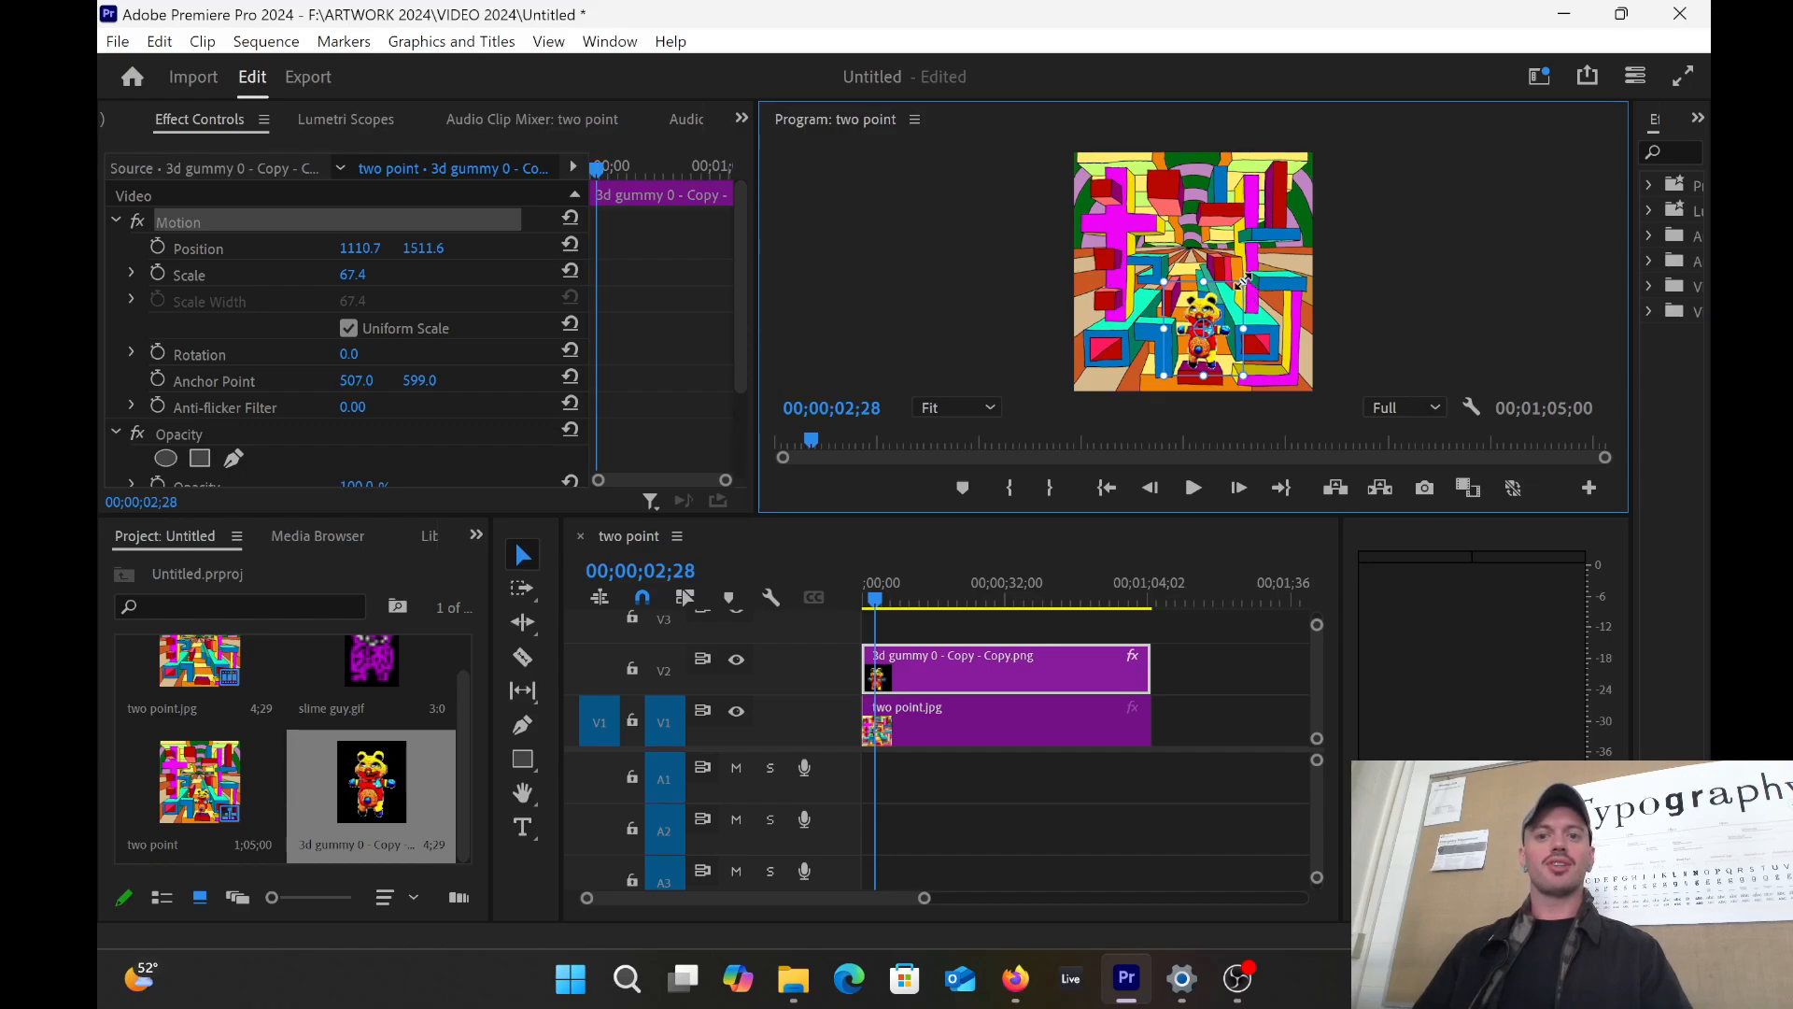
# Step: Set the gummy's Scale to 50, then drag it to Scale 73.5, Position 1067.3, 1479.1
pyautogui.moveTo(1243, 281)
pyautogui.mouseDown()
pyautogui.moveTo(1227, 250)
pyautogui.moveTo(1239, 277)
pyautogui.mouseUp()
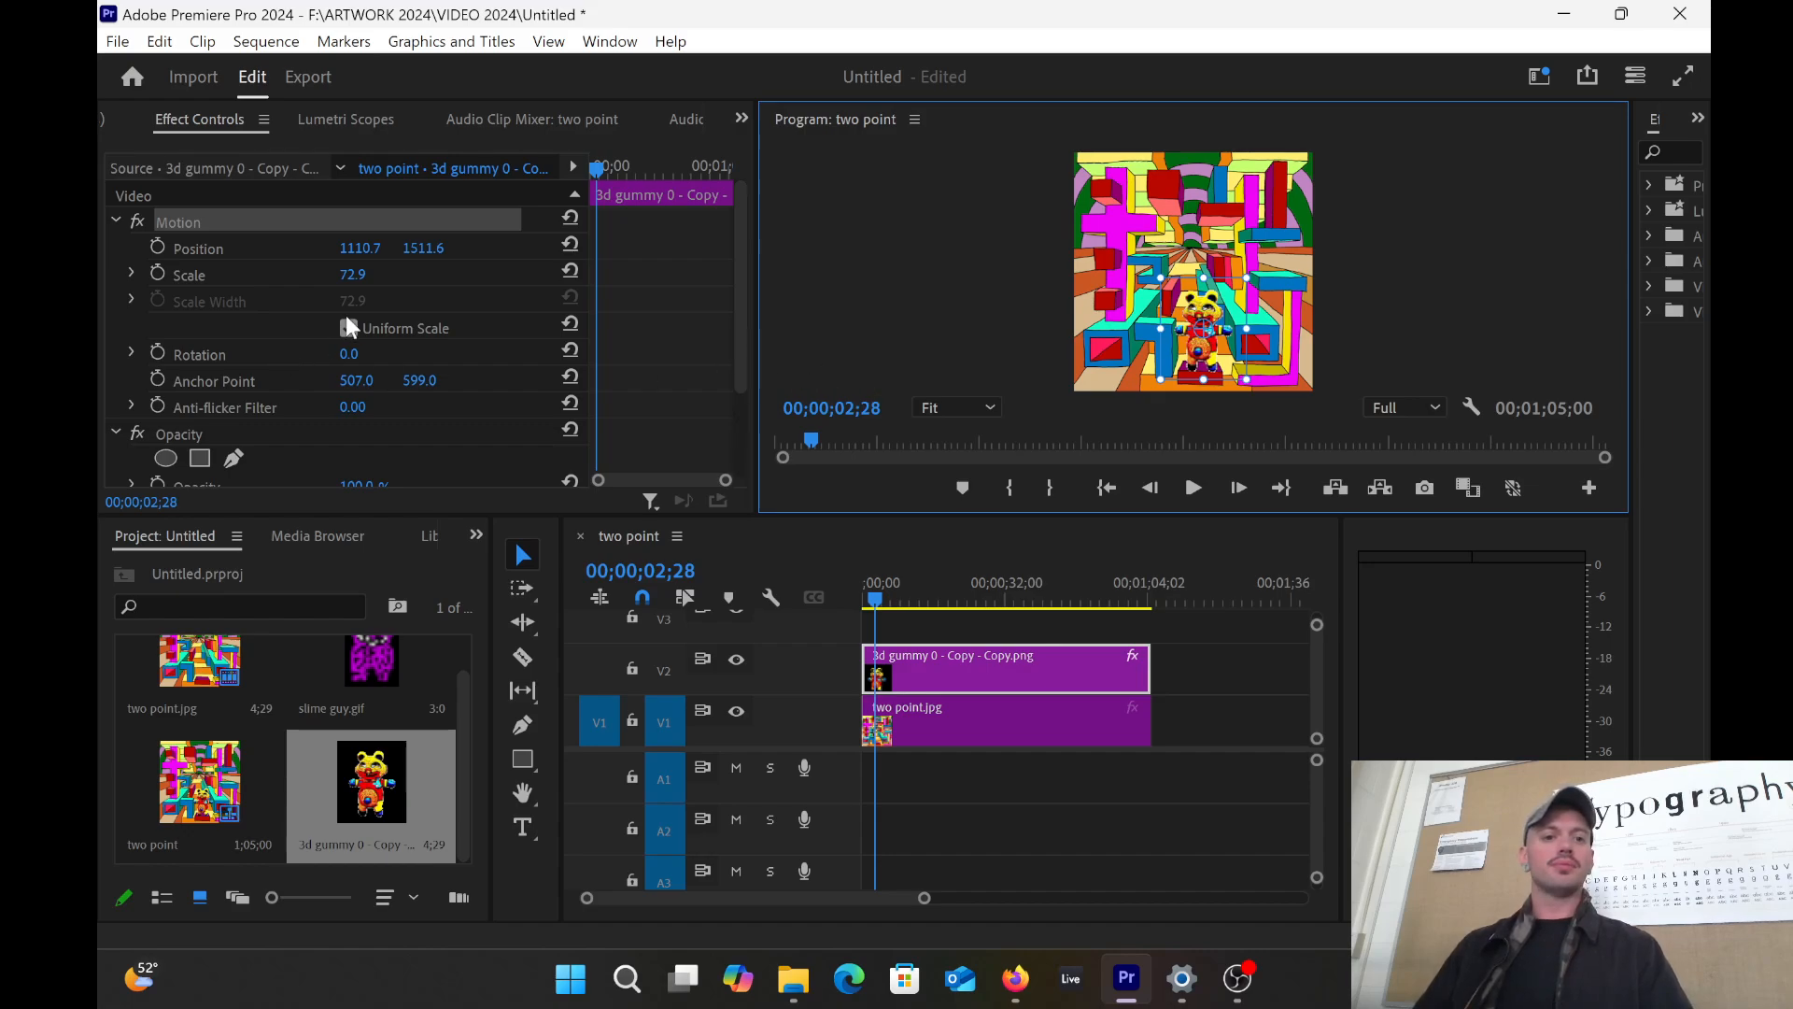
pyautogui.click(360, 277)
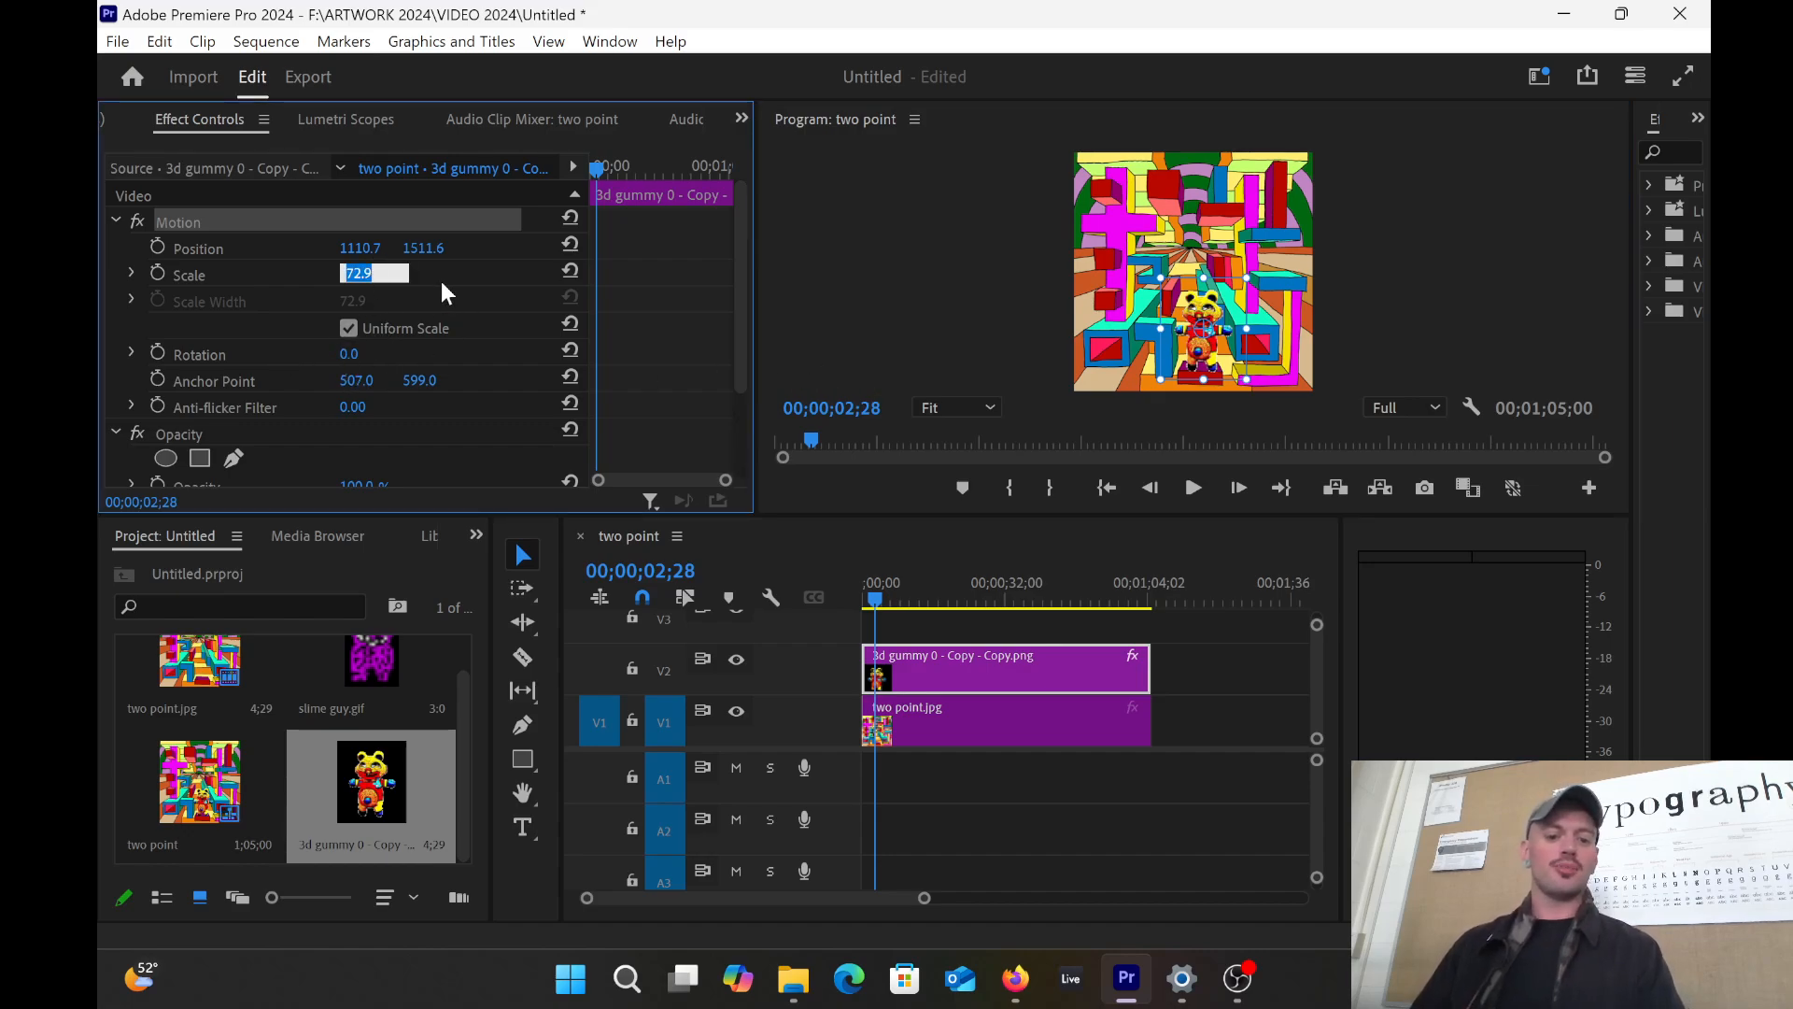
pyautogui.write('50')
pyautogui.press('Return')
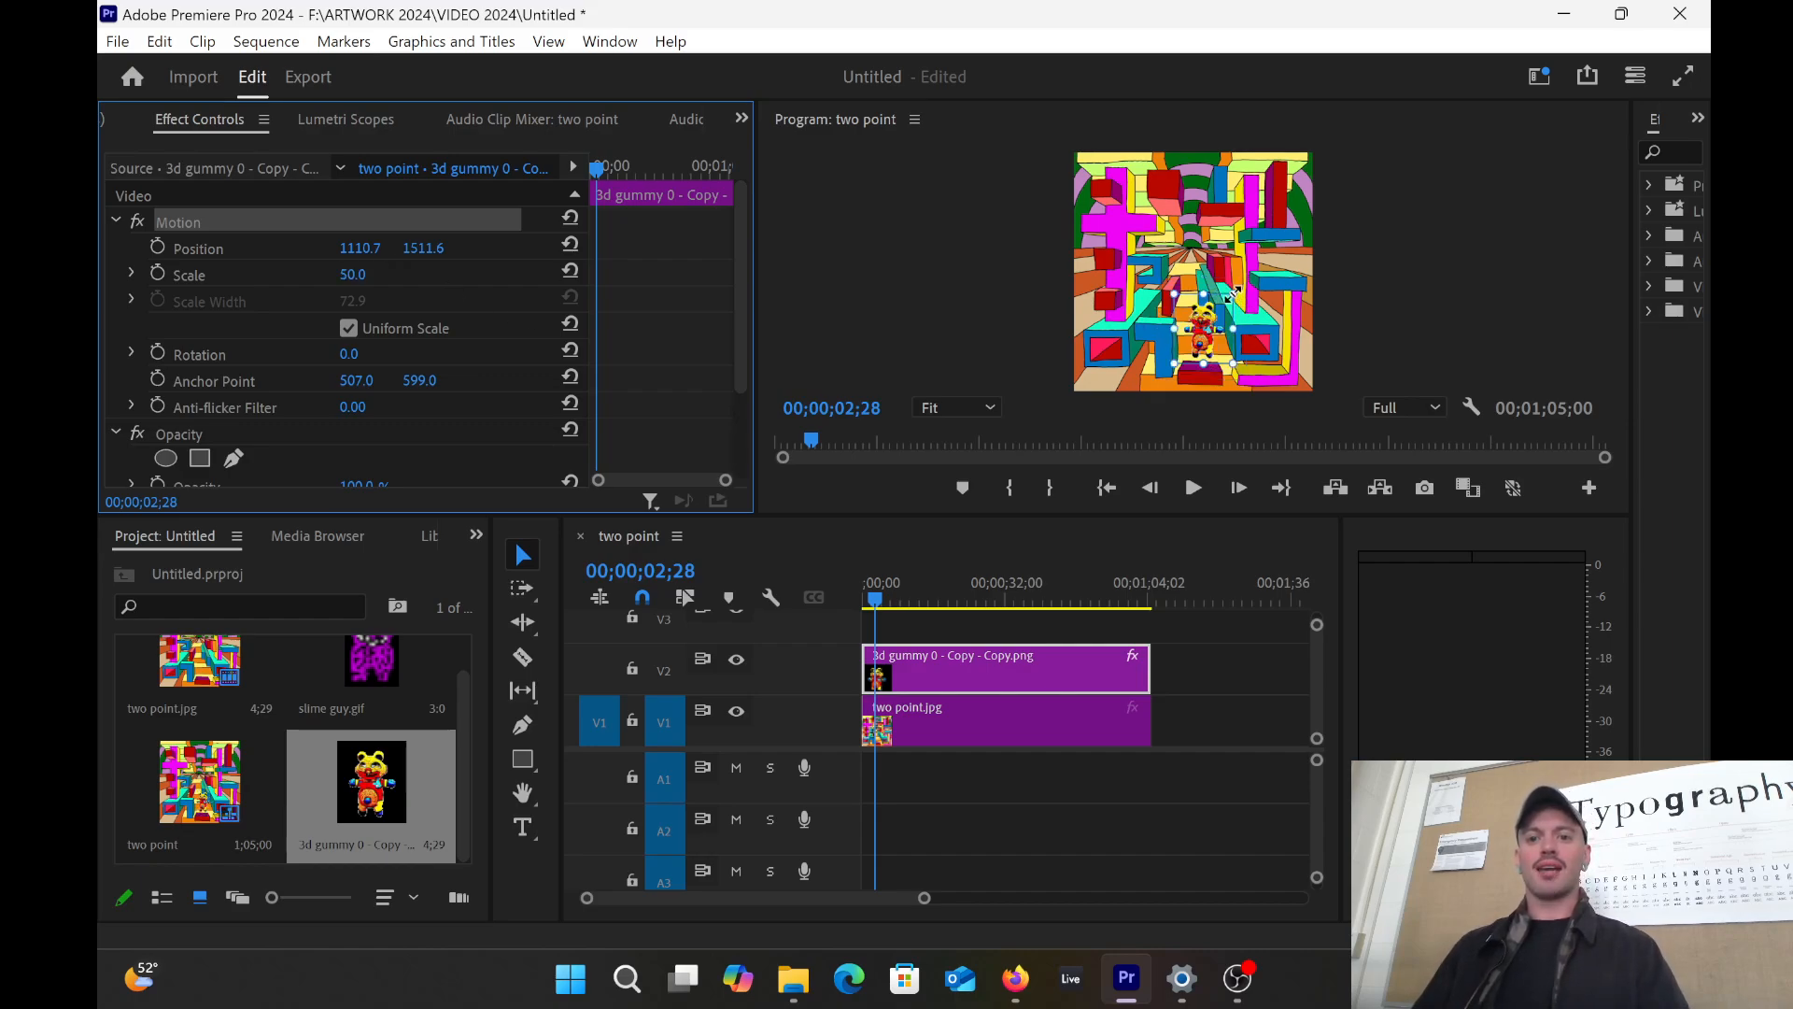
pyautogui.moveTo(1231, 292); pyautogui.dragTo(1239, 289)
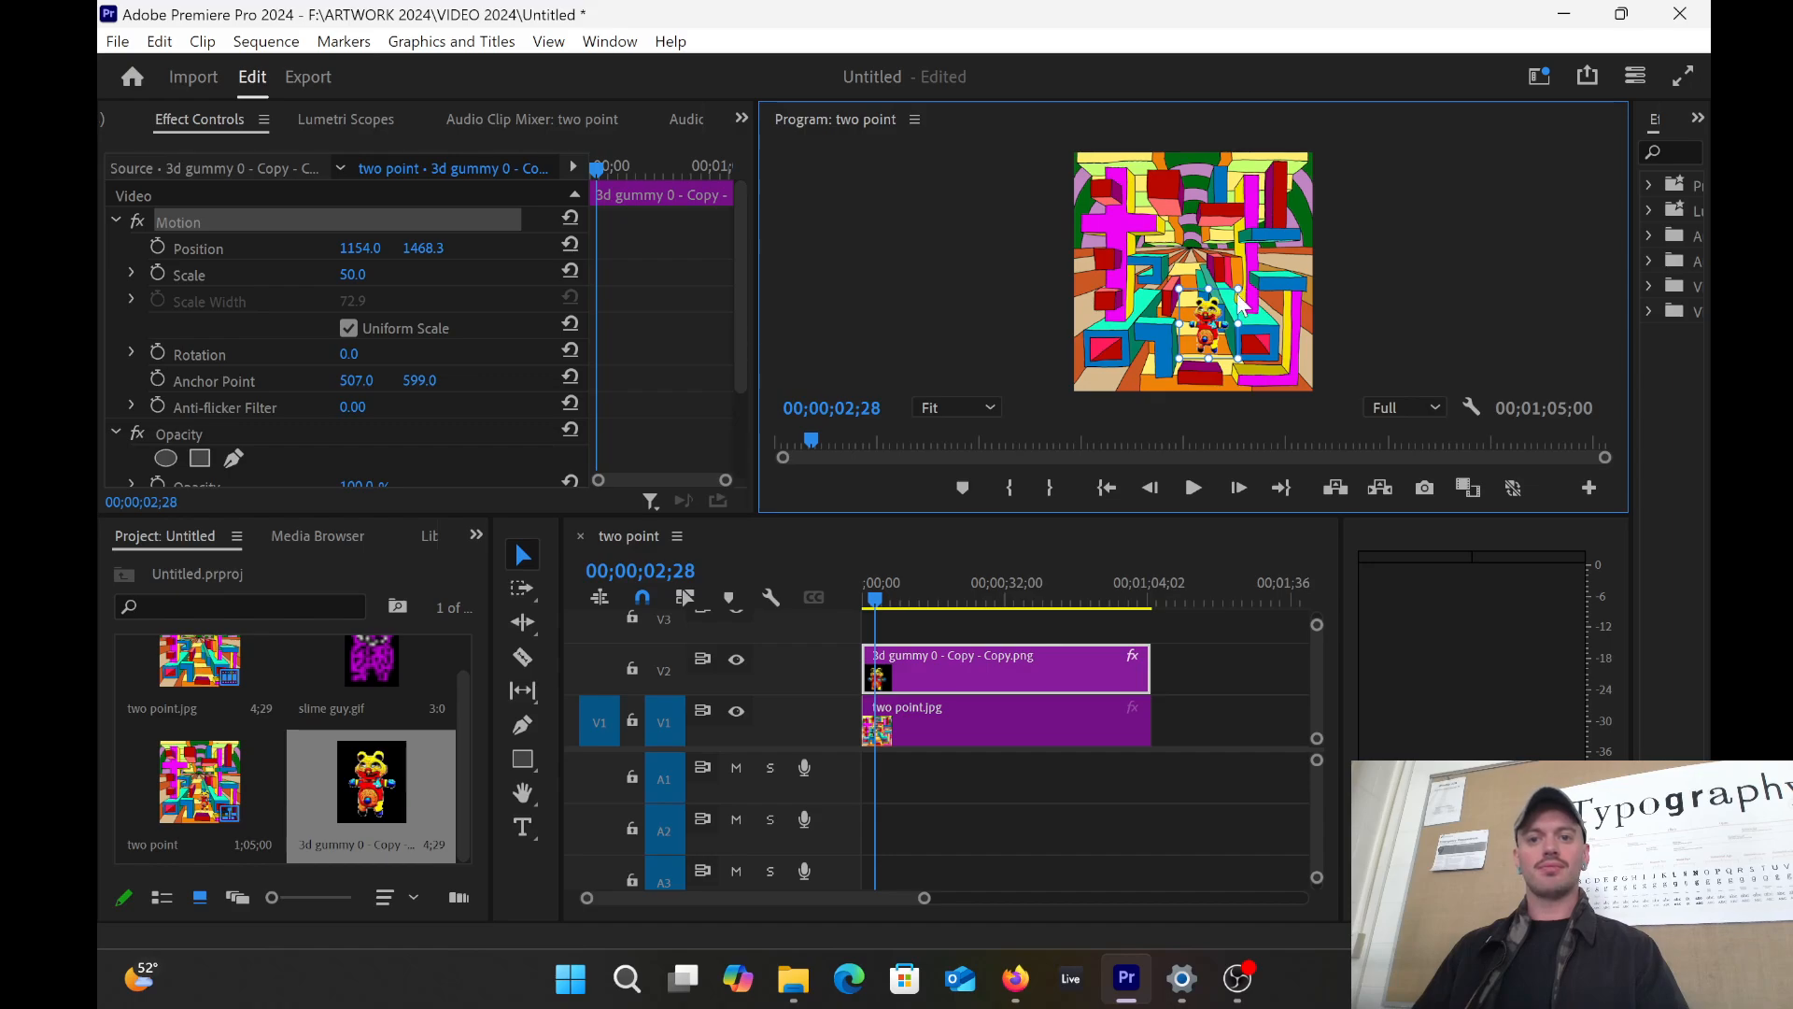
pyautogui.moveTo(1239, 287); pyautogui.dragTo(1205, 306)
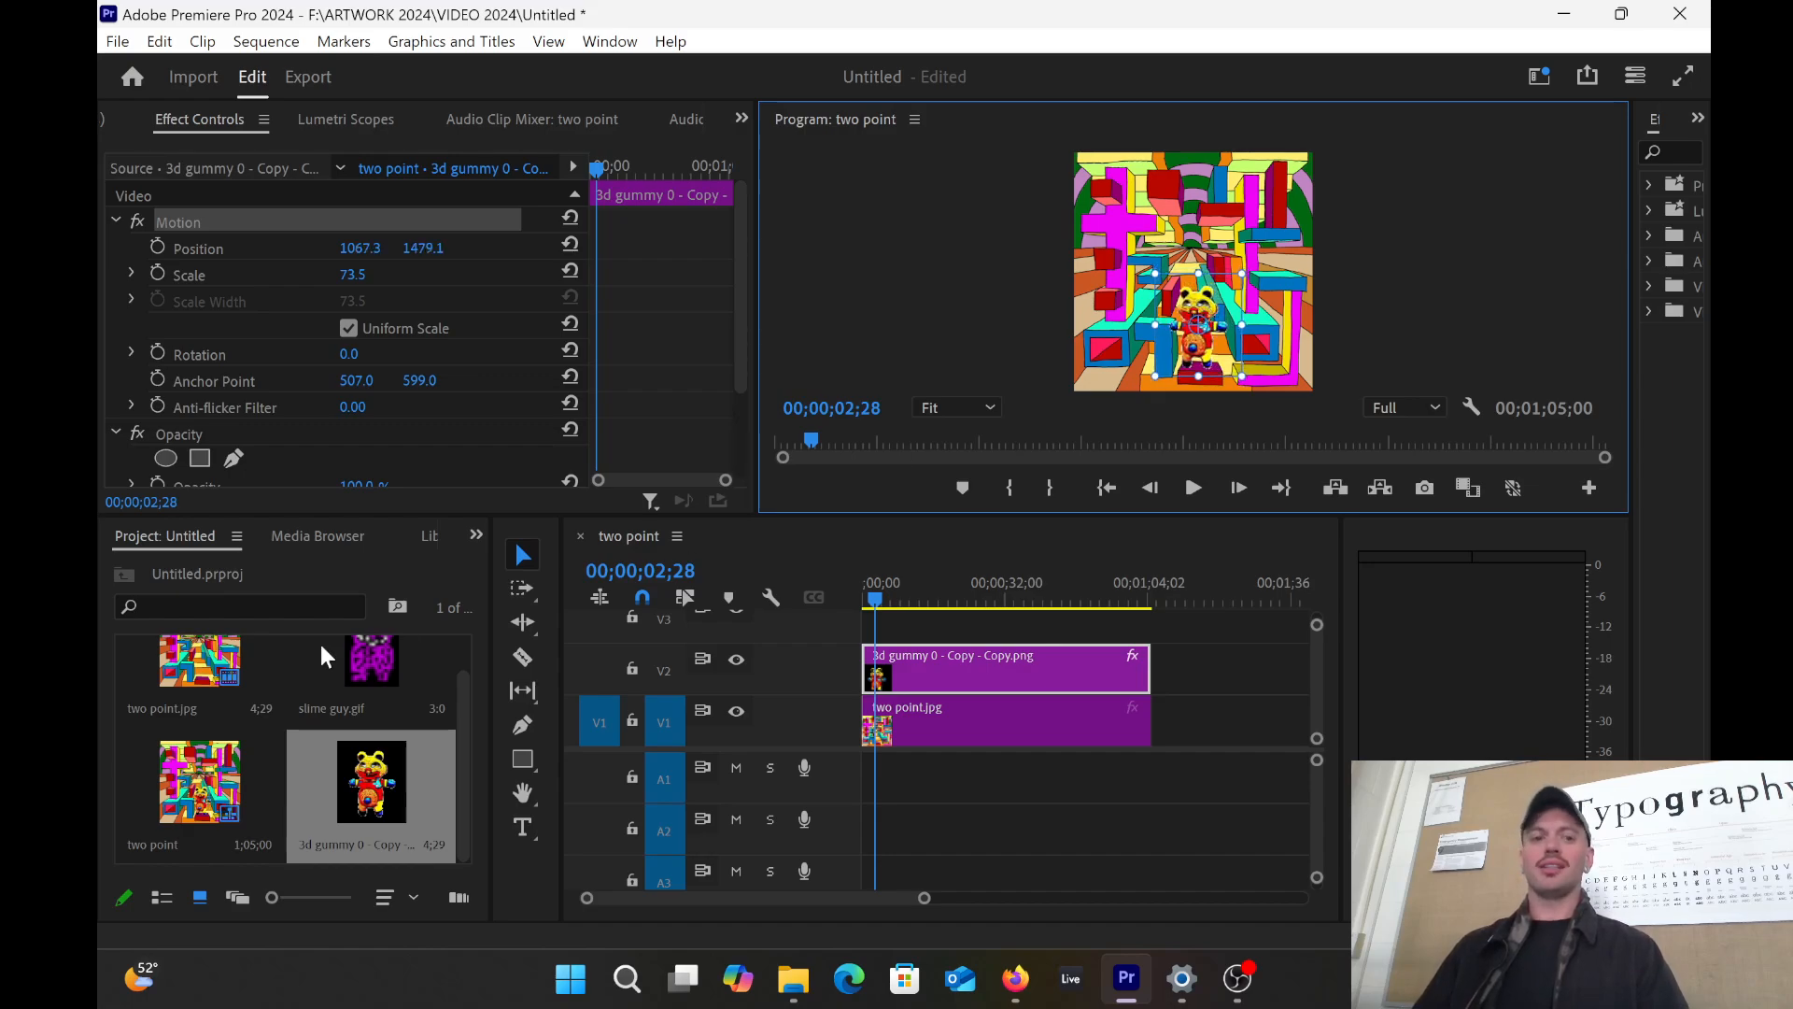
pyautogui.moveTo(876, 597); pyautogui.dragTo(853, 596)
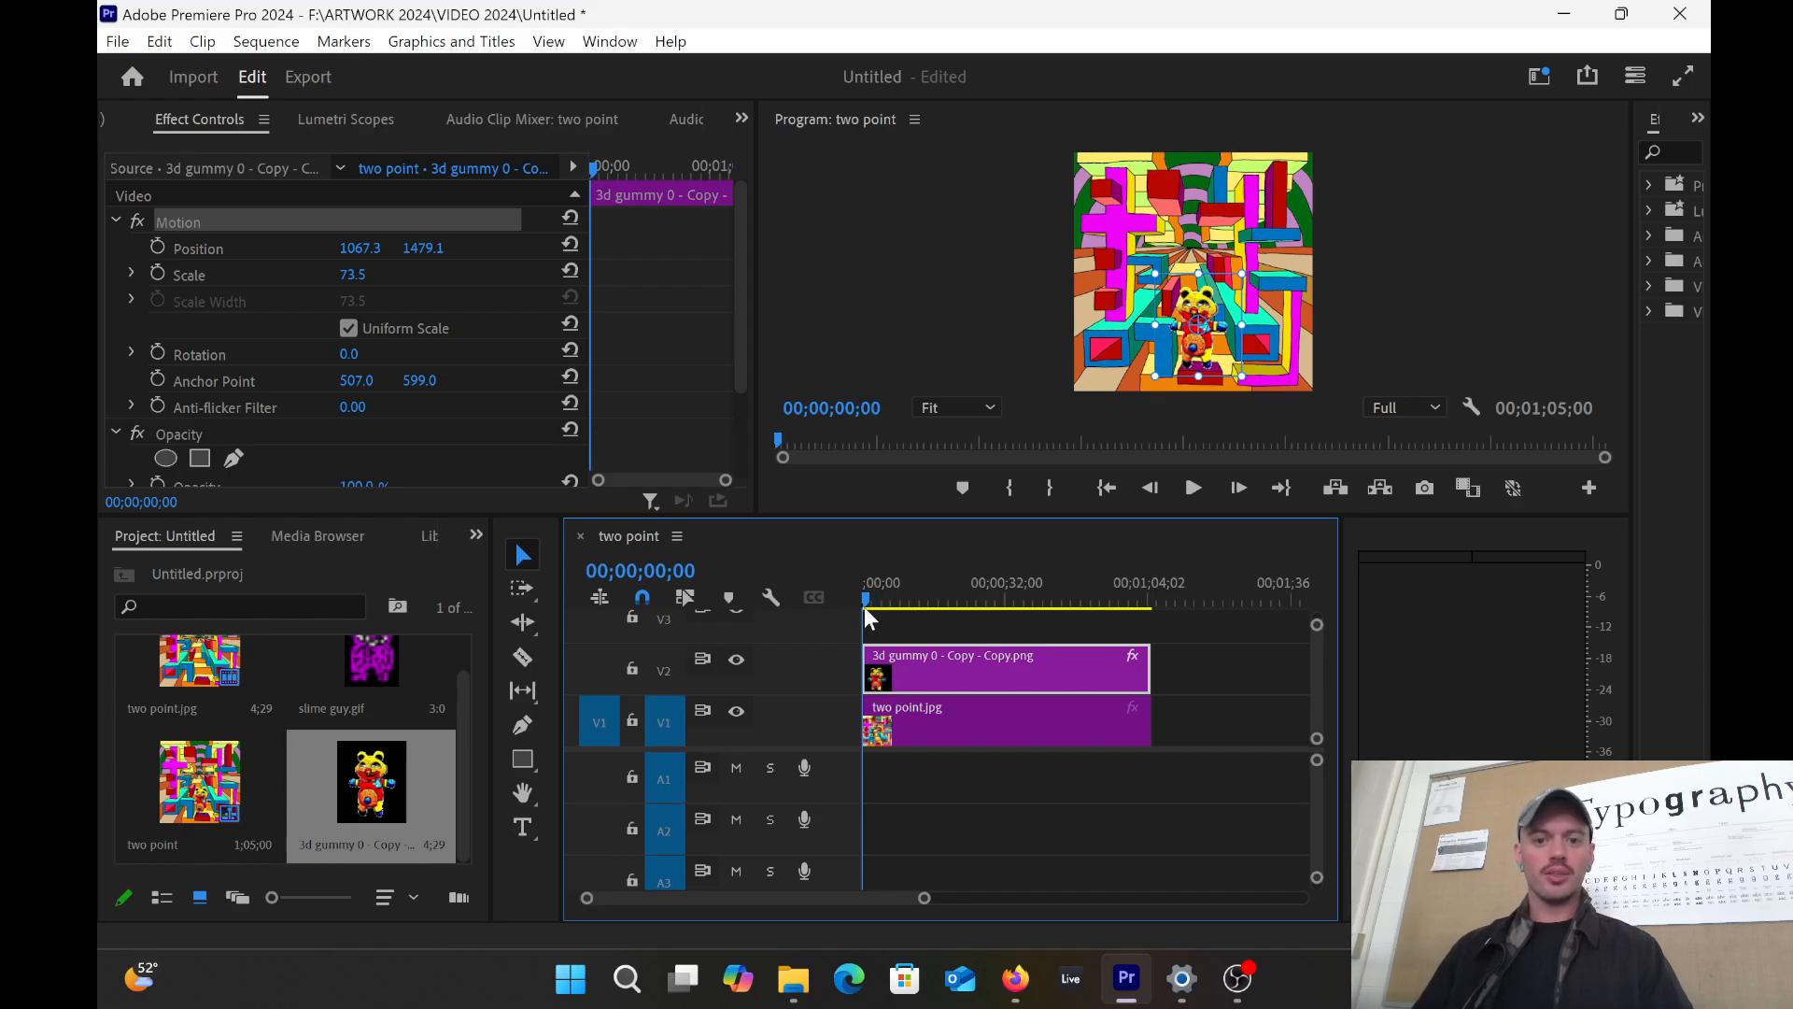
pyautogui.moveTo(860, 594); pyautogui.dragTo(873, 602)
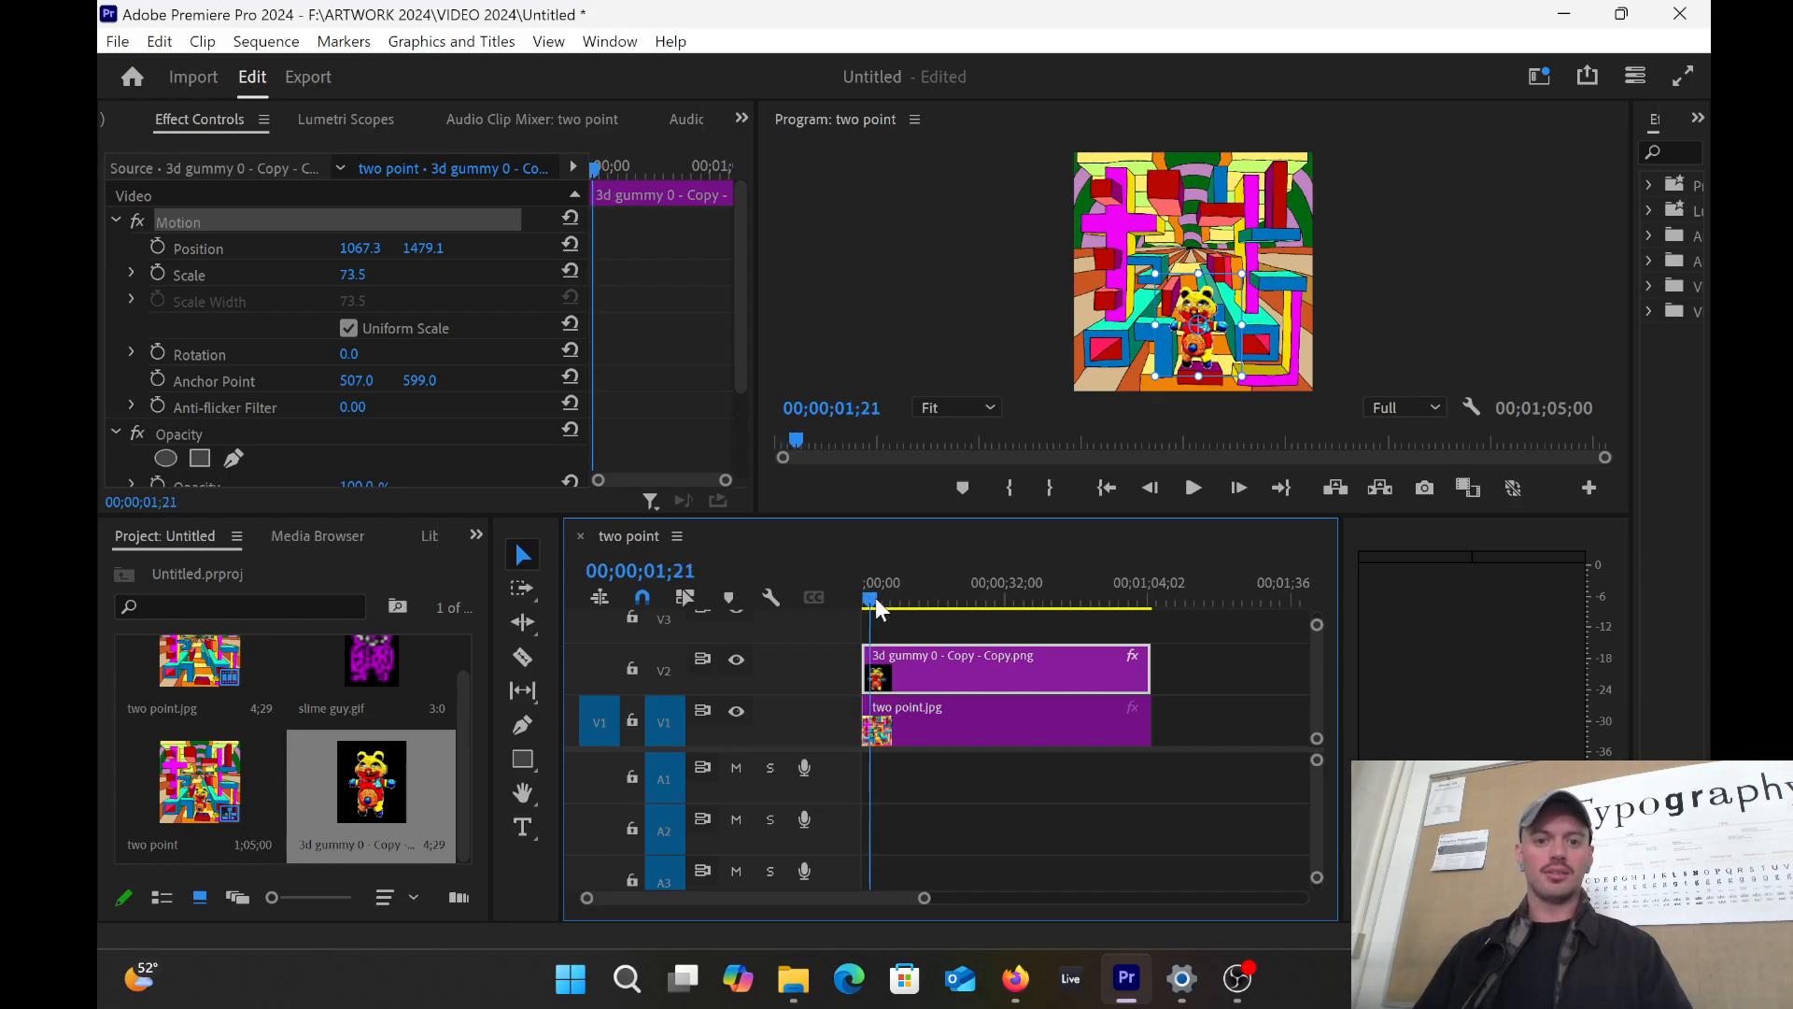
# Step: Turn on Position animation for the gummy and add a keyframe at about 5 seconds
pyautogui.click(155, 247)
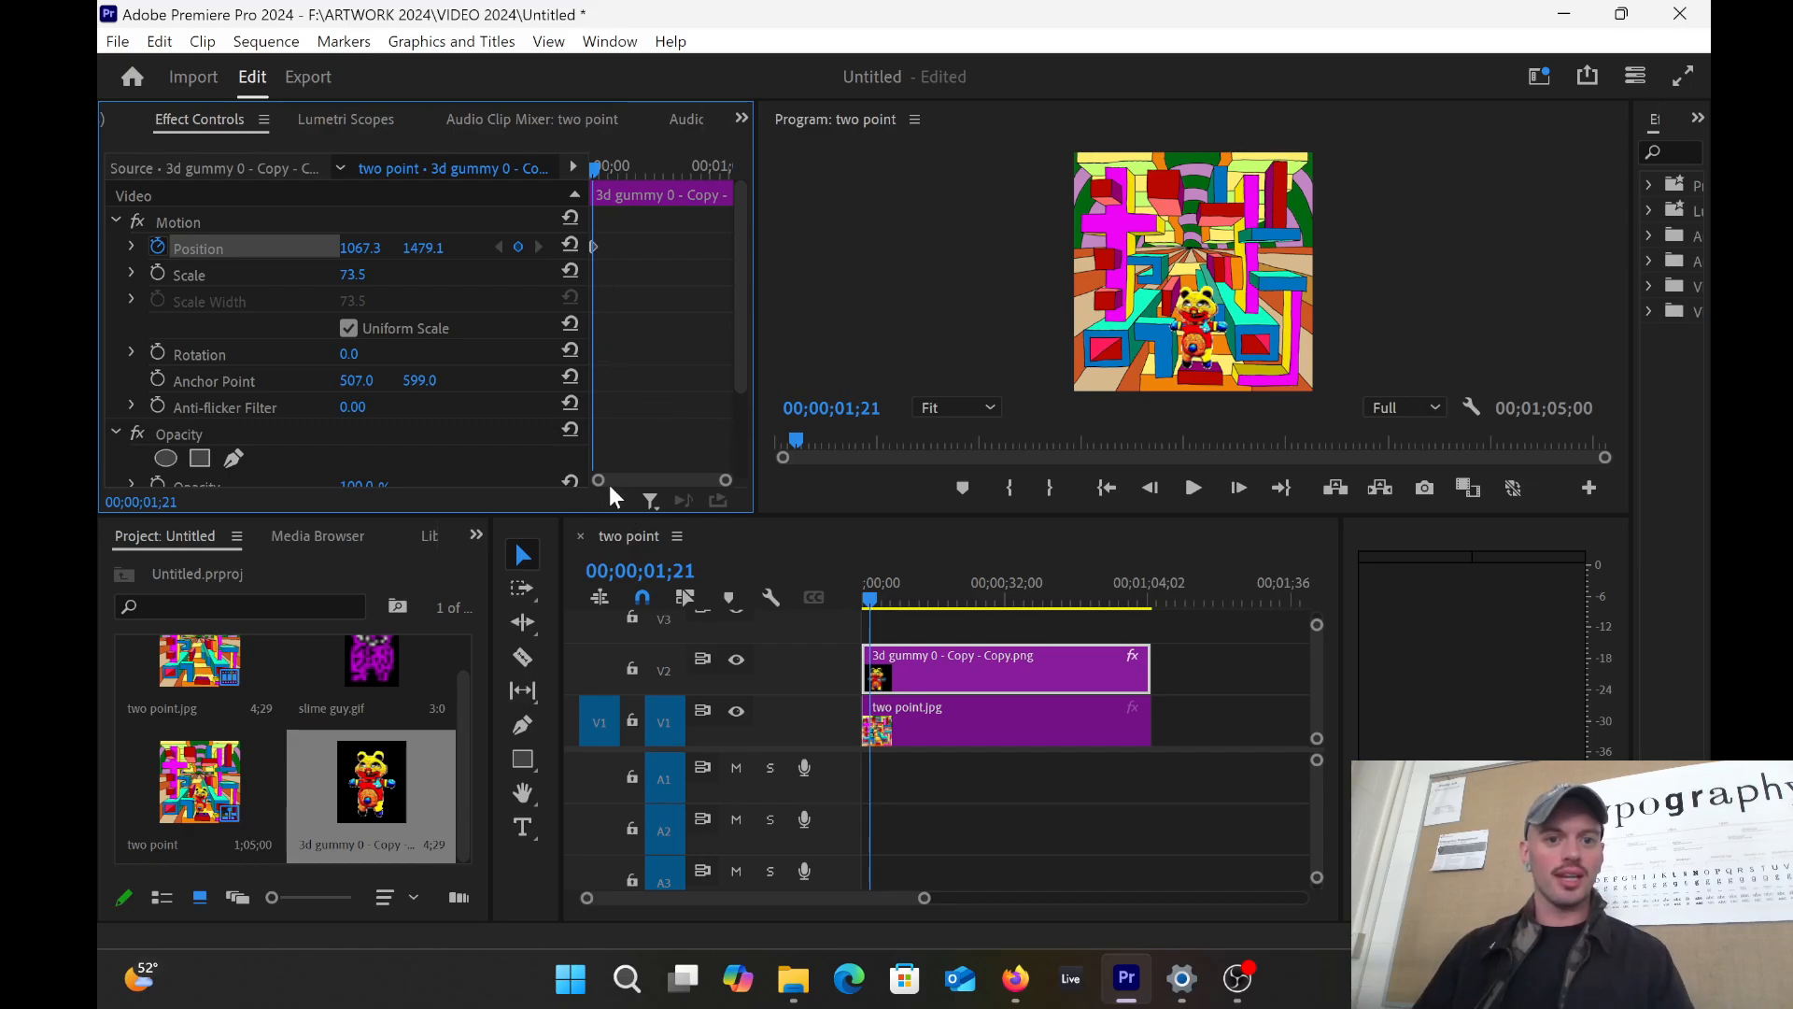
pyautogui.moveTo(590, 452); pyautogui.dragTo(440, 434)
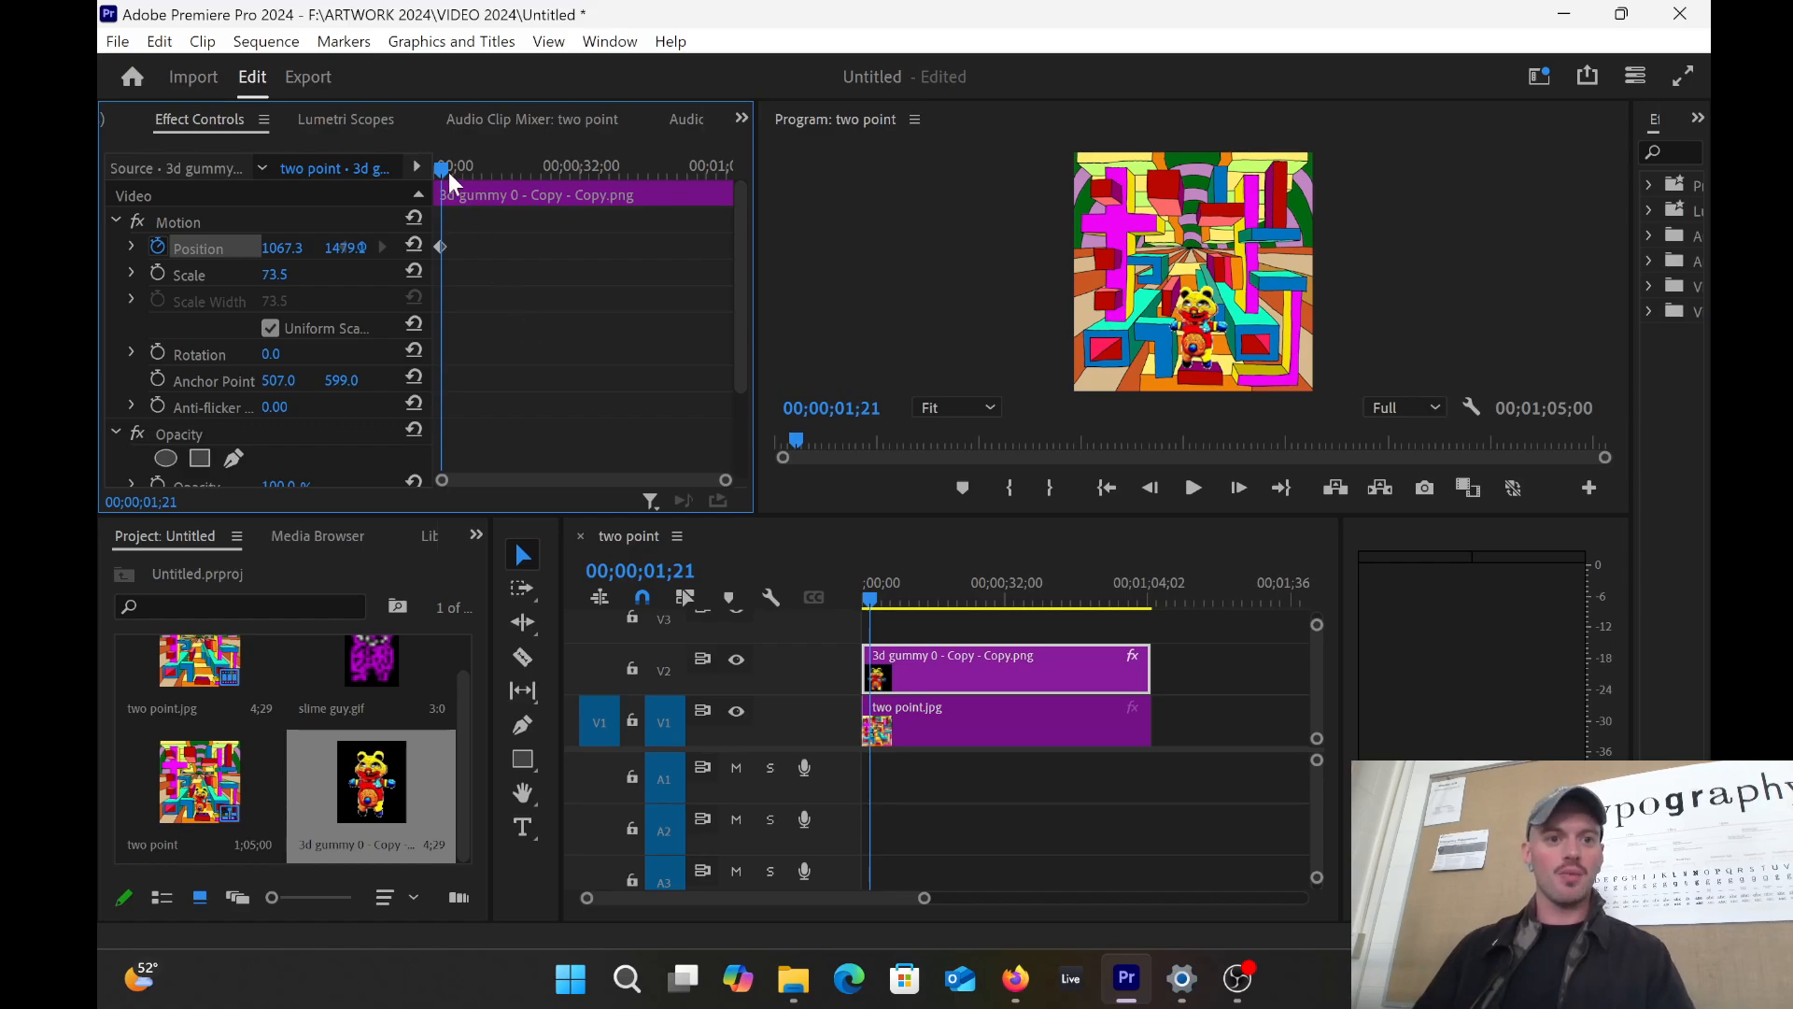
pyautogui.moveTo(441, 167); pyautogui.dragTo(463, 166)
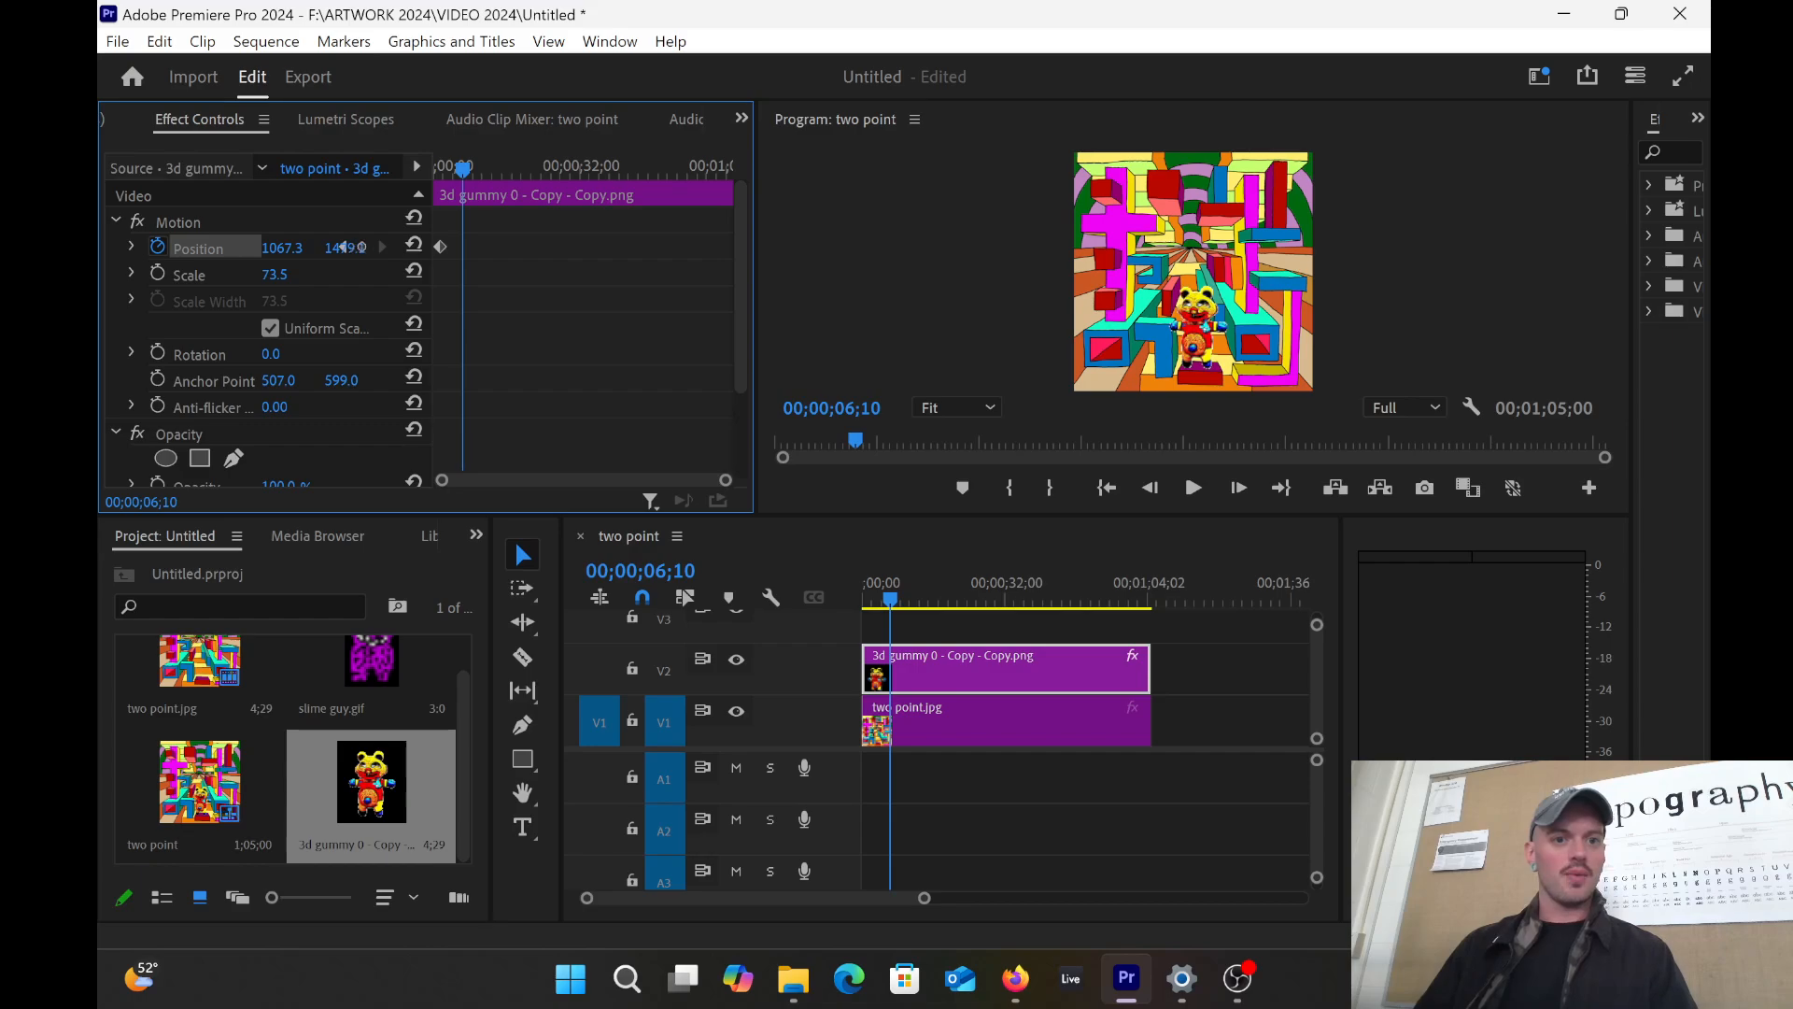
pyautogui.click(358, 252)
pyautogui.click(357, 289)
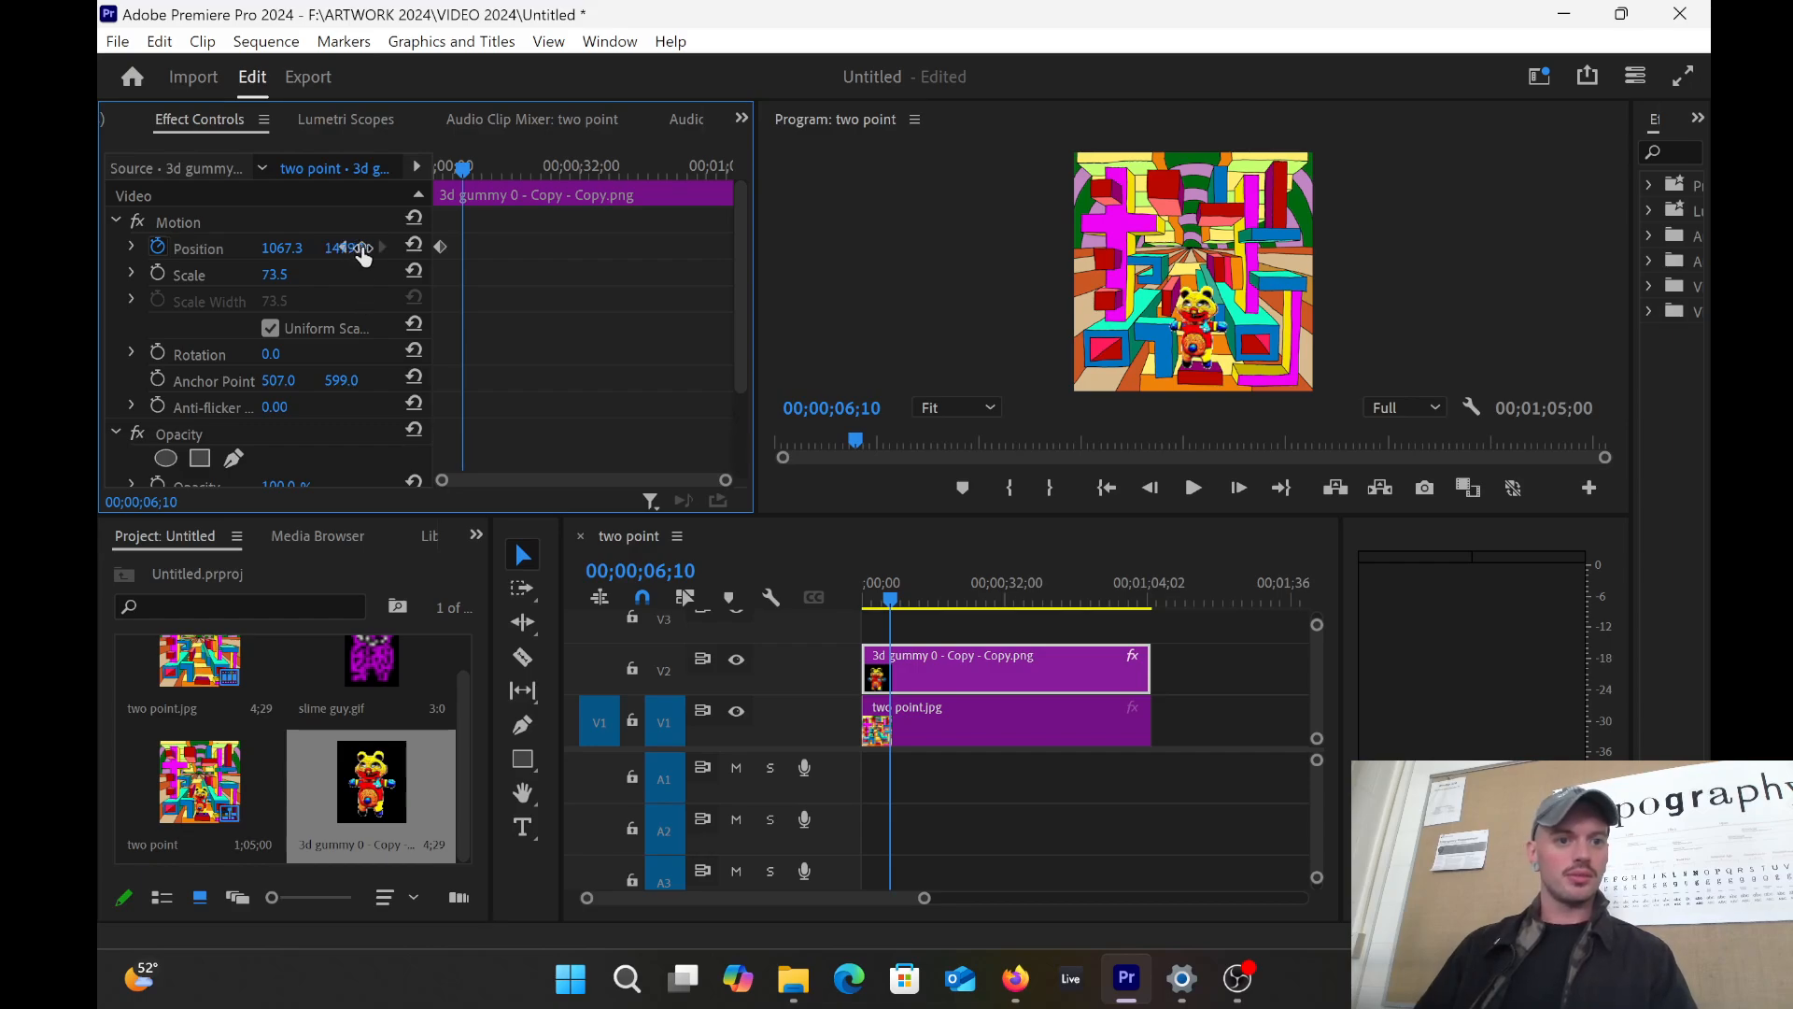
pyautogui.click(354, 247)
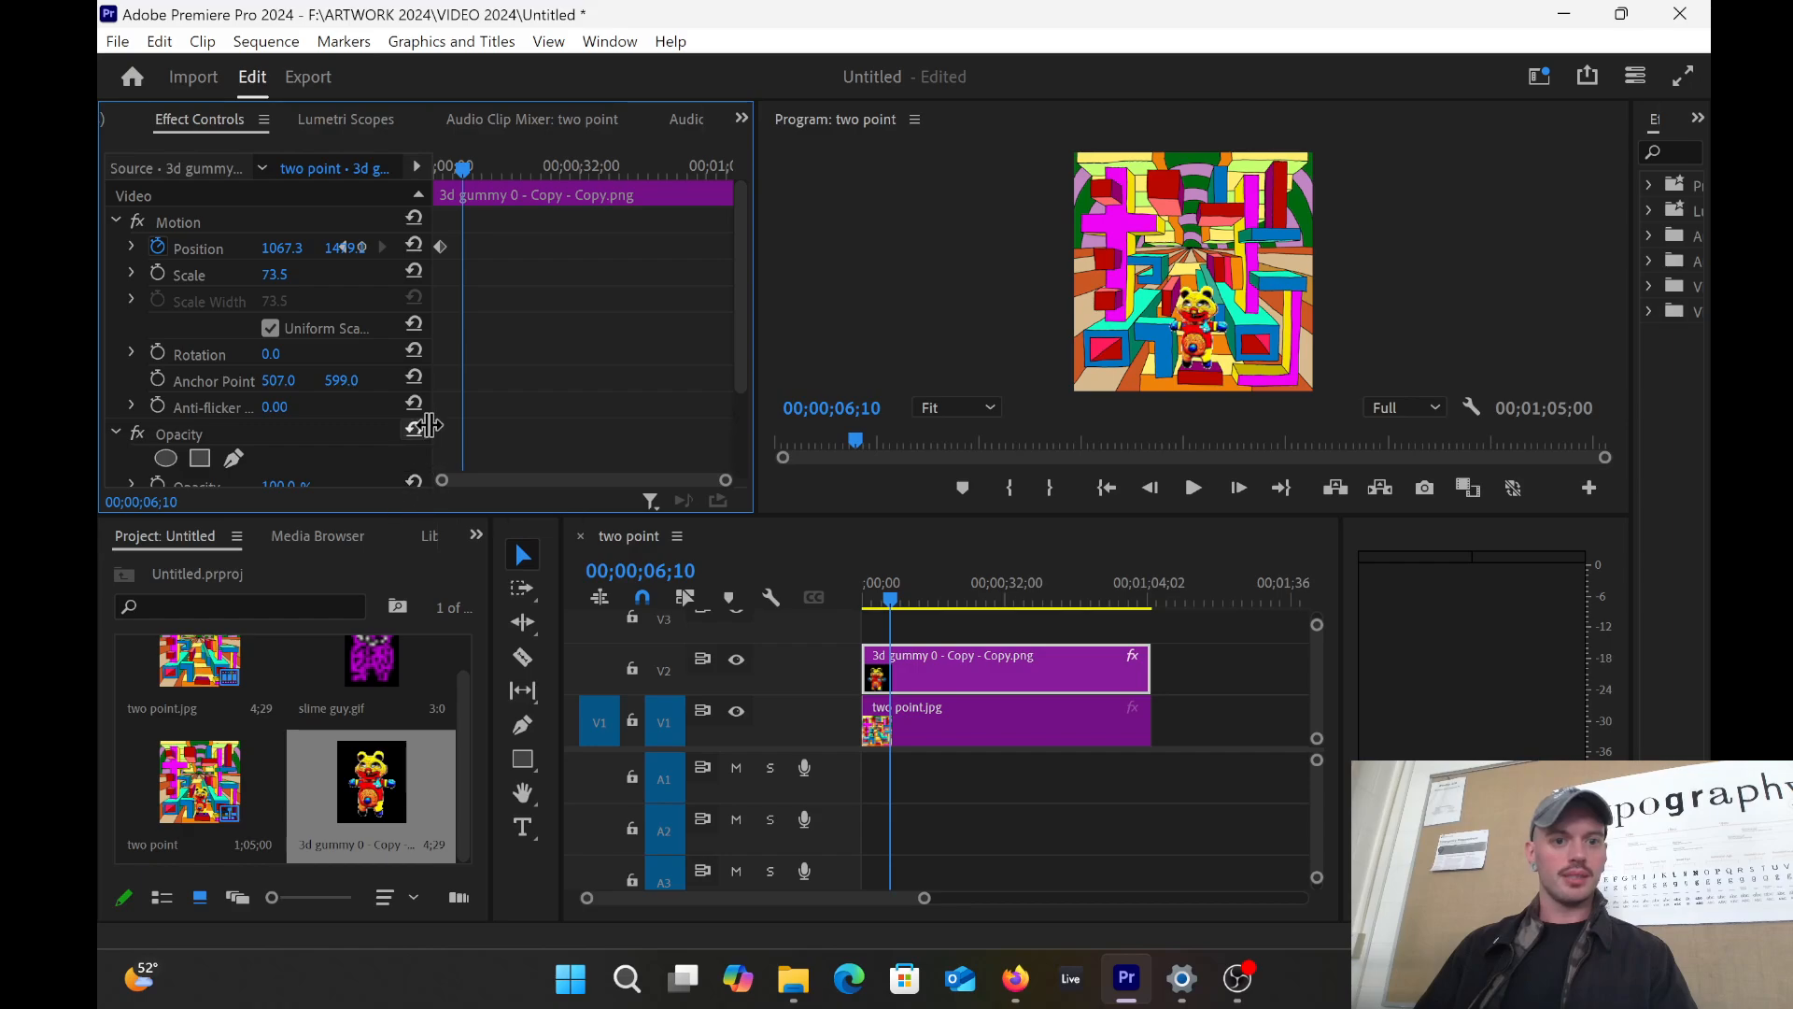
pyautogui.moveTo(432, 425); pyautogui.dragTo(516, 422)
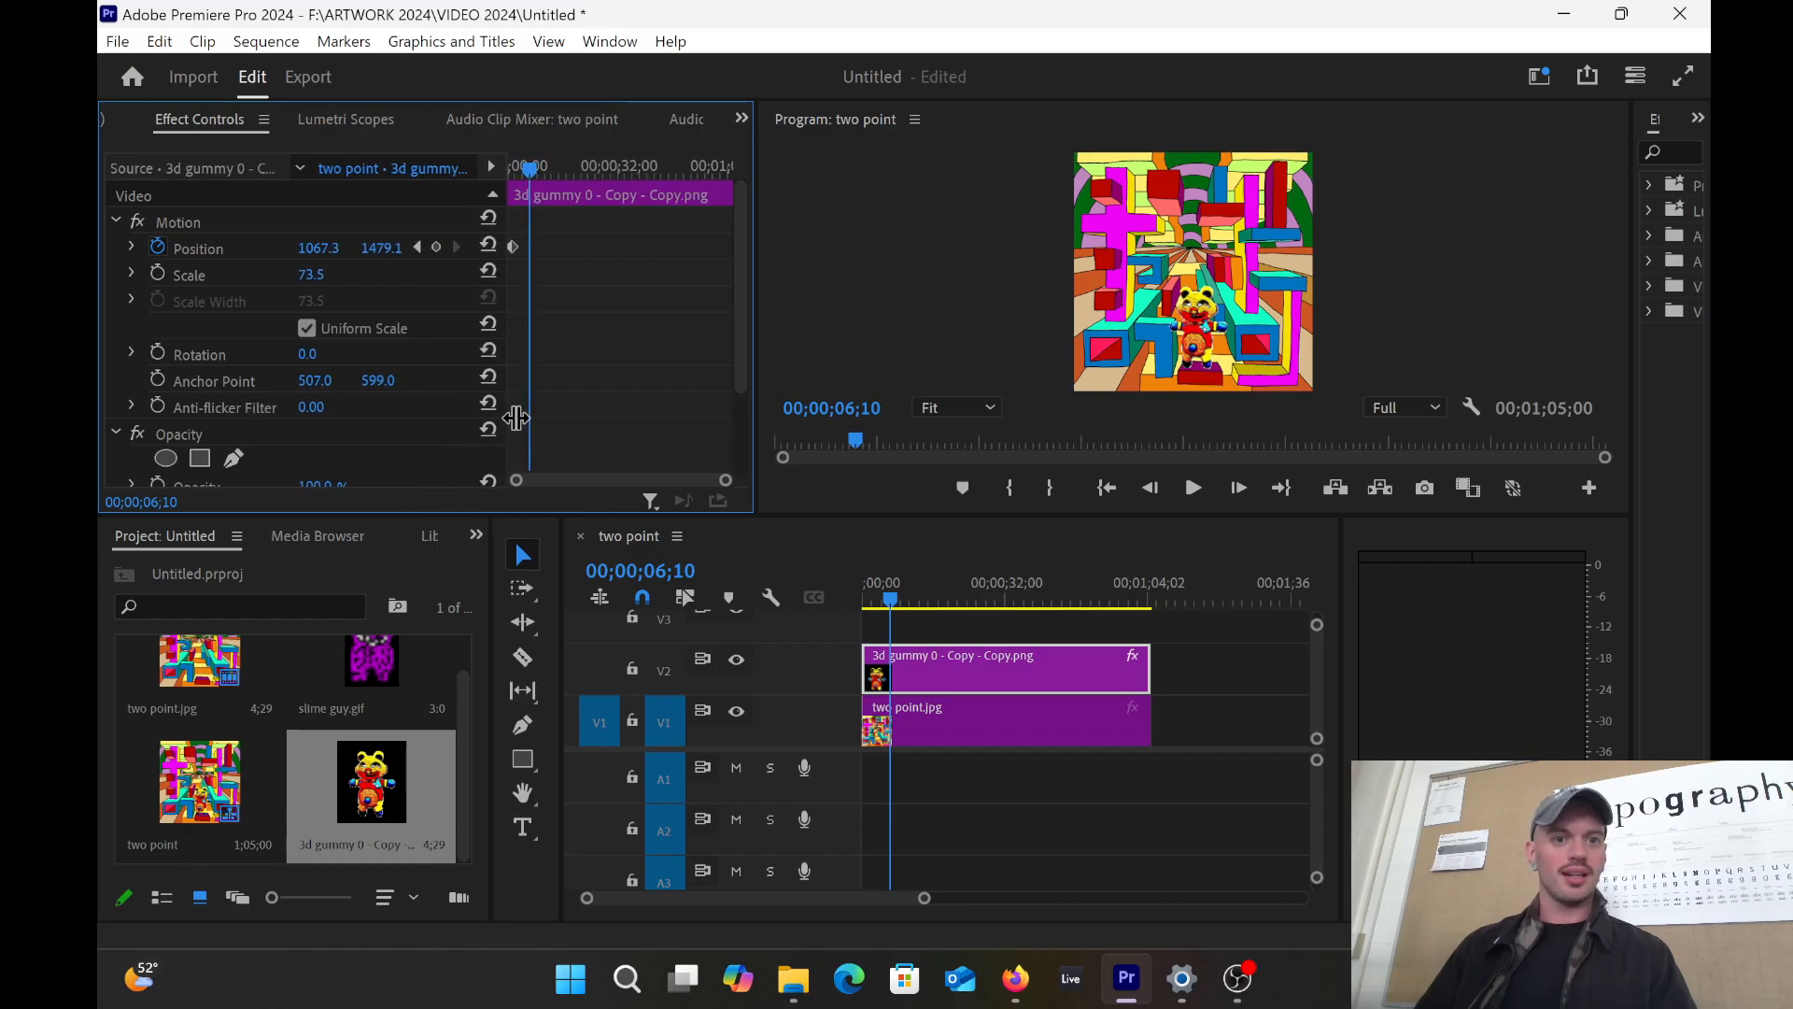
pyautogui.click(437, 247)
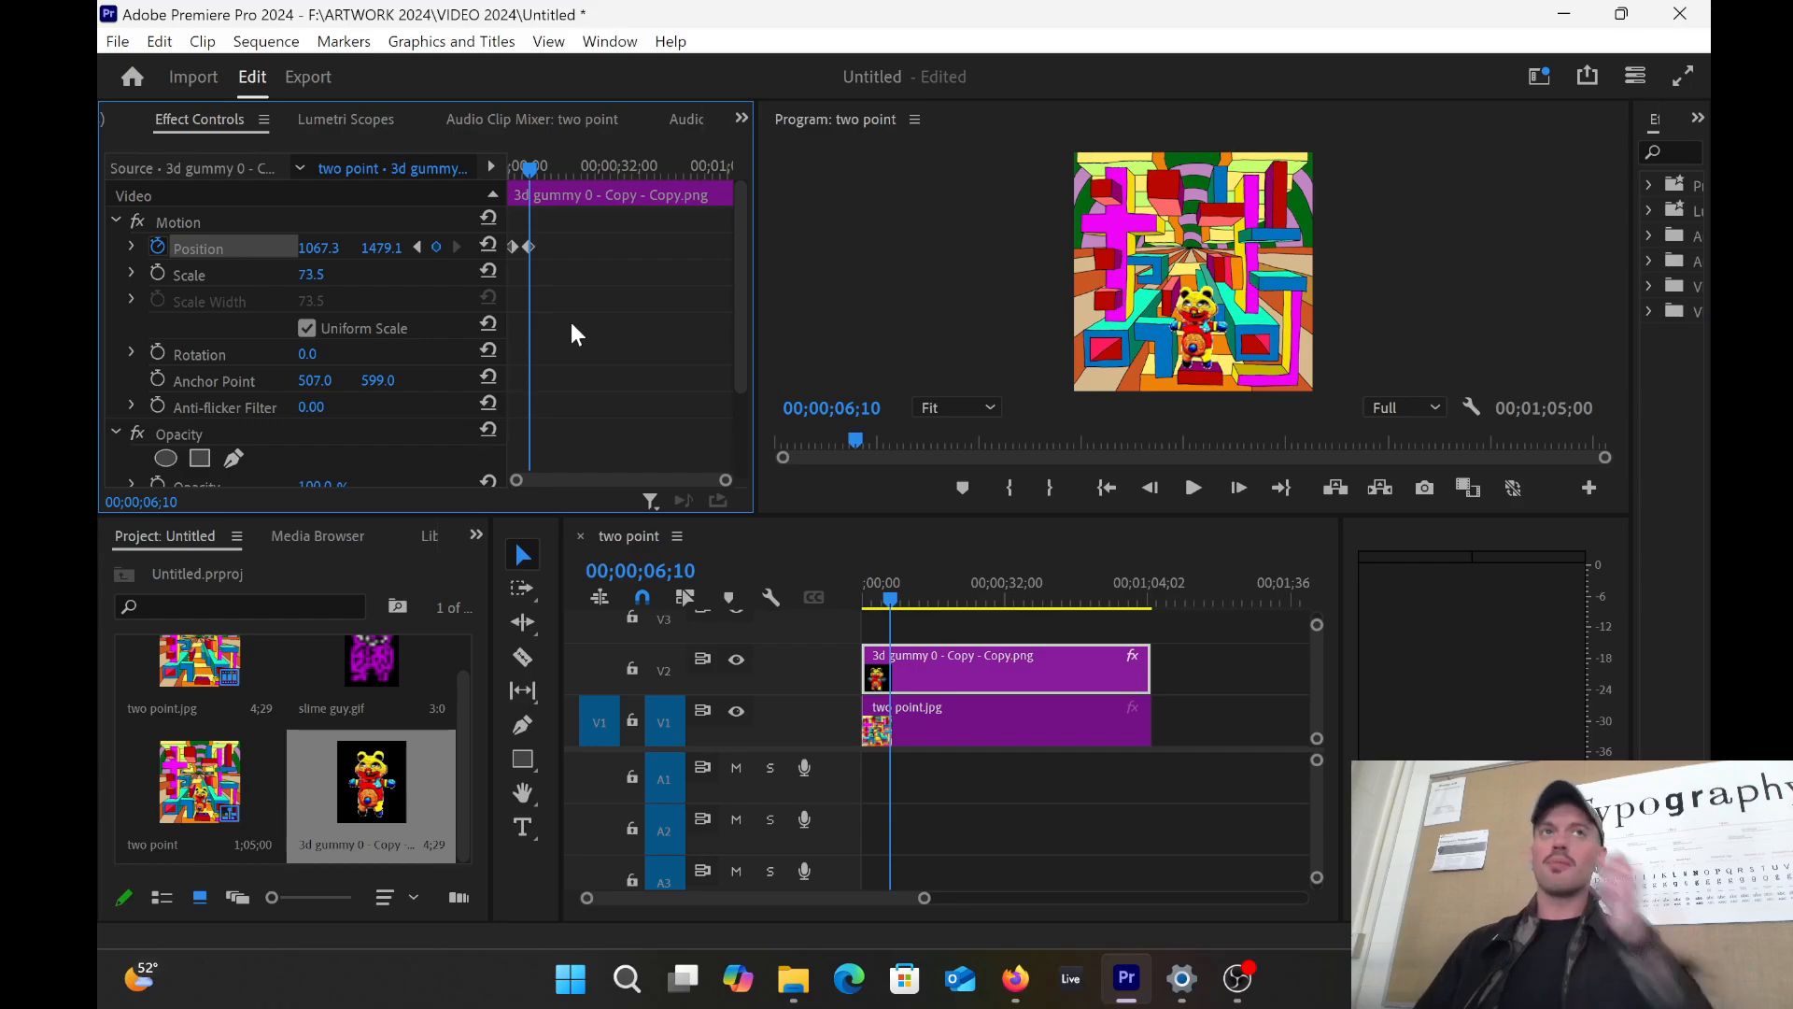
# Step: Add Position keyframes at about 11, 19, 46 and 55 seconds, then return to 6 seconds
pyautogui.moveTo(531, 174); pyautogui.dragTo(697, 171)
pyautogui.click(435, 246)
pyautogui.click(436, 247)
pyautogui.click(437, 247)
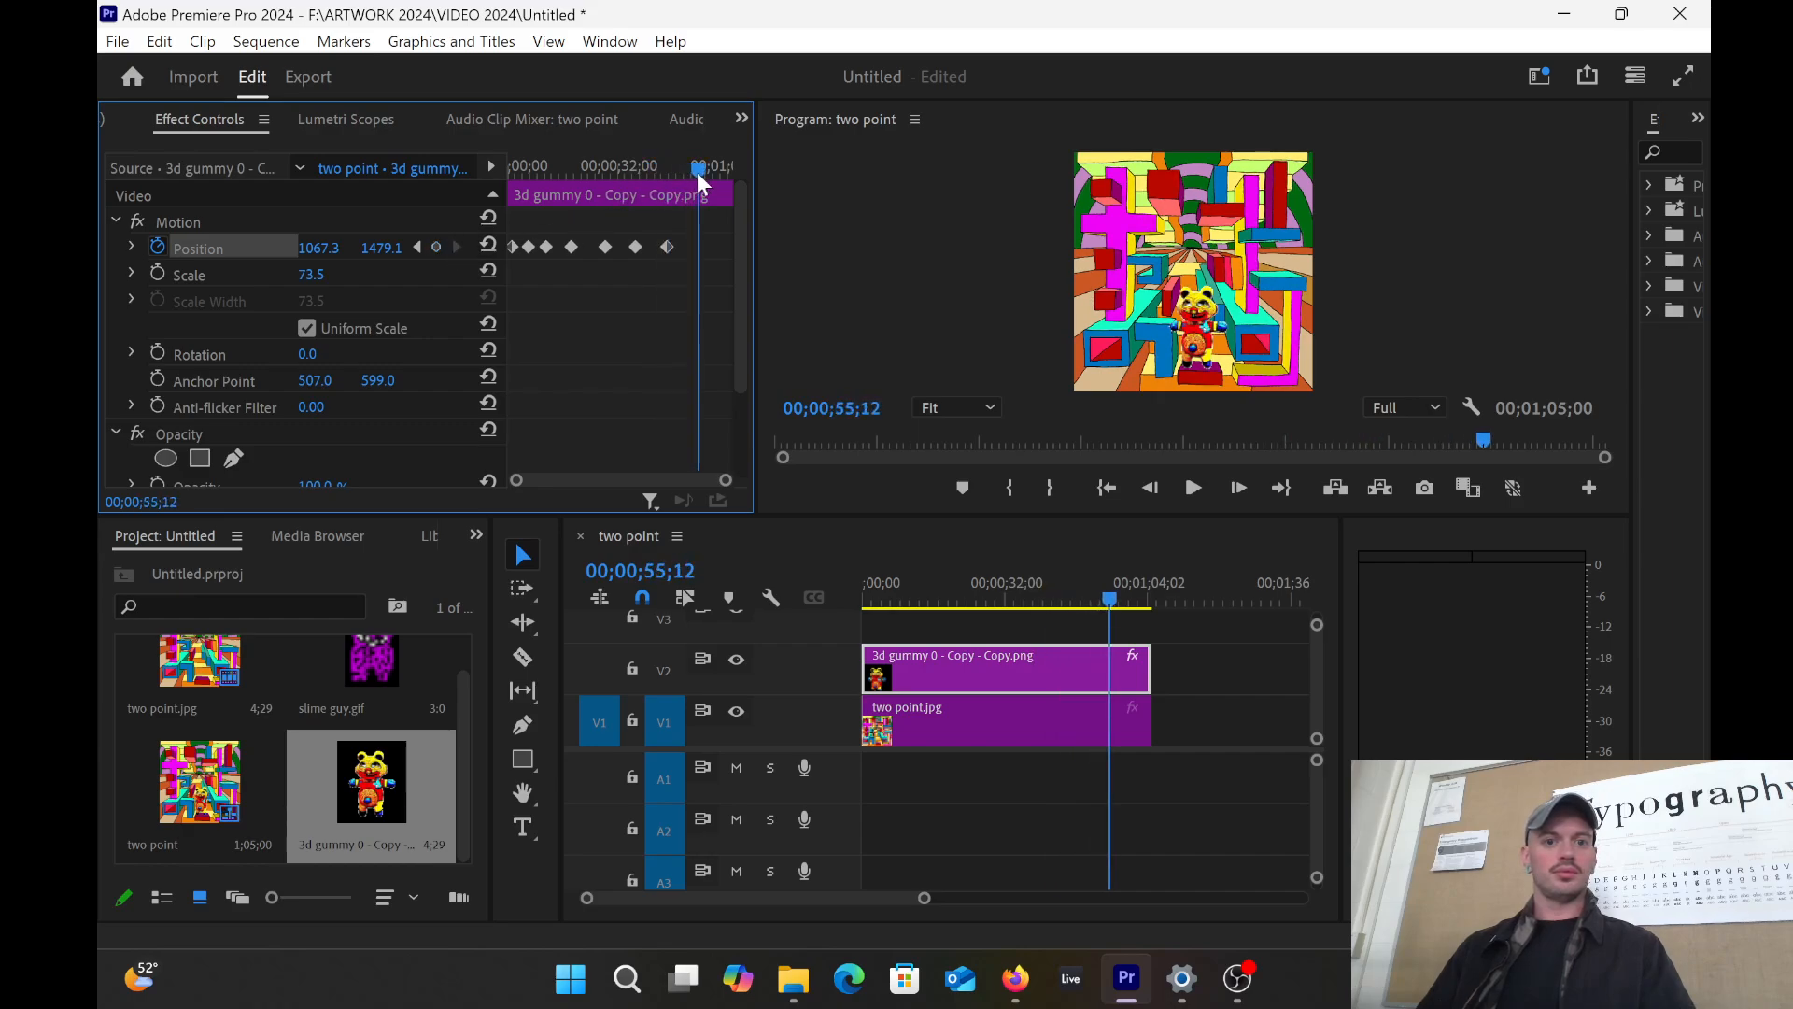
pyautogui.click(436, 248)
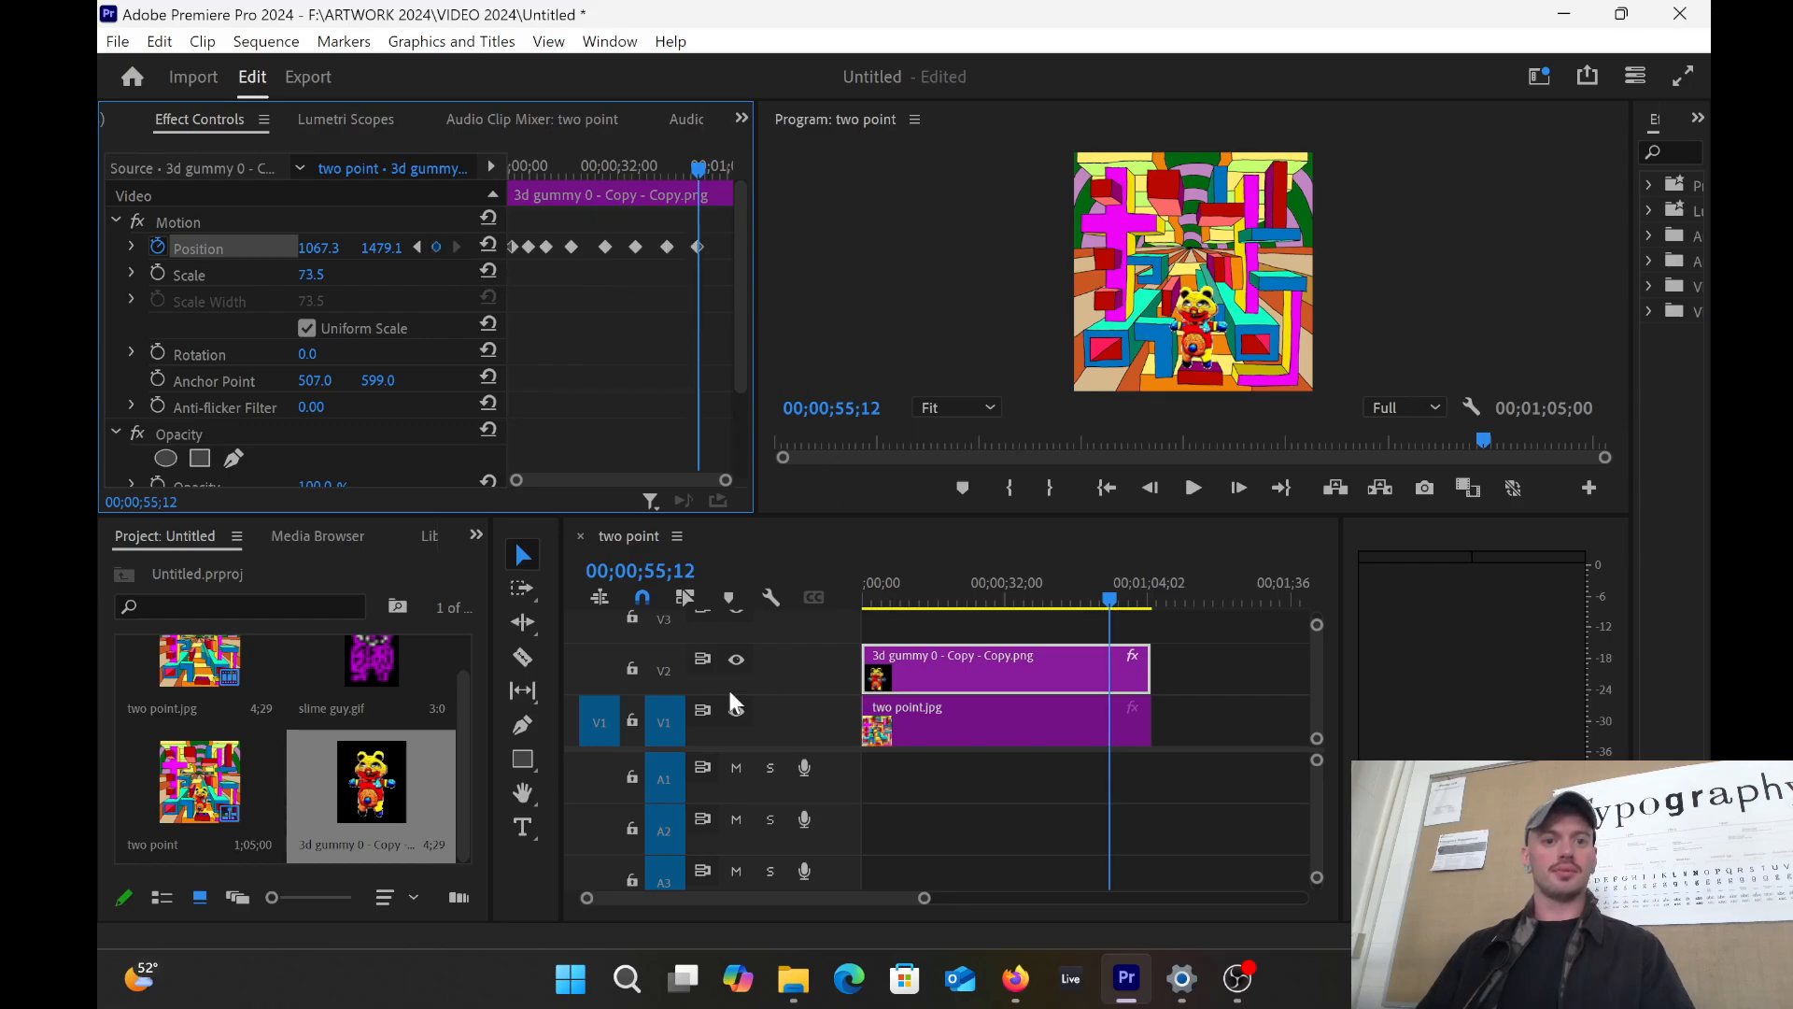
pyautogui.moveTo(699, 166); pyautogui.dragTo(529, 191)
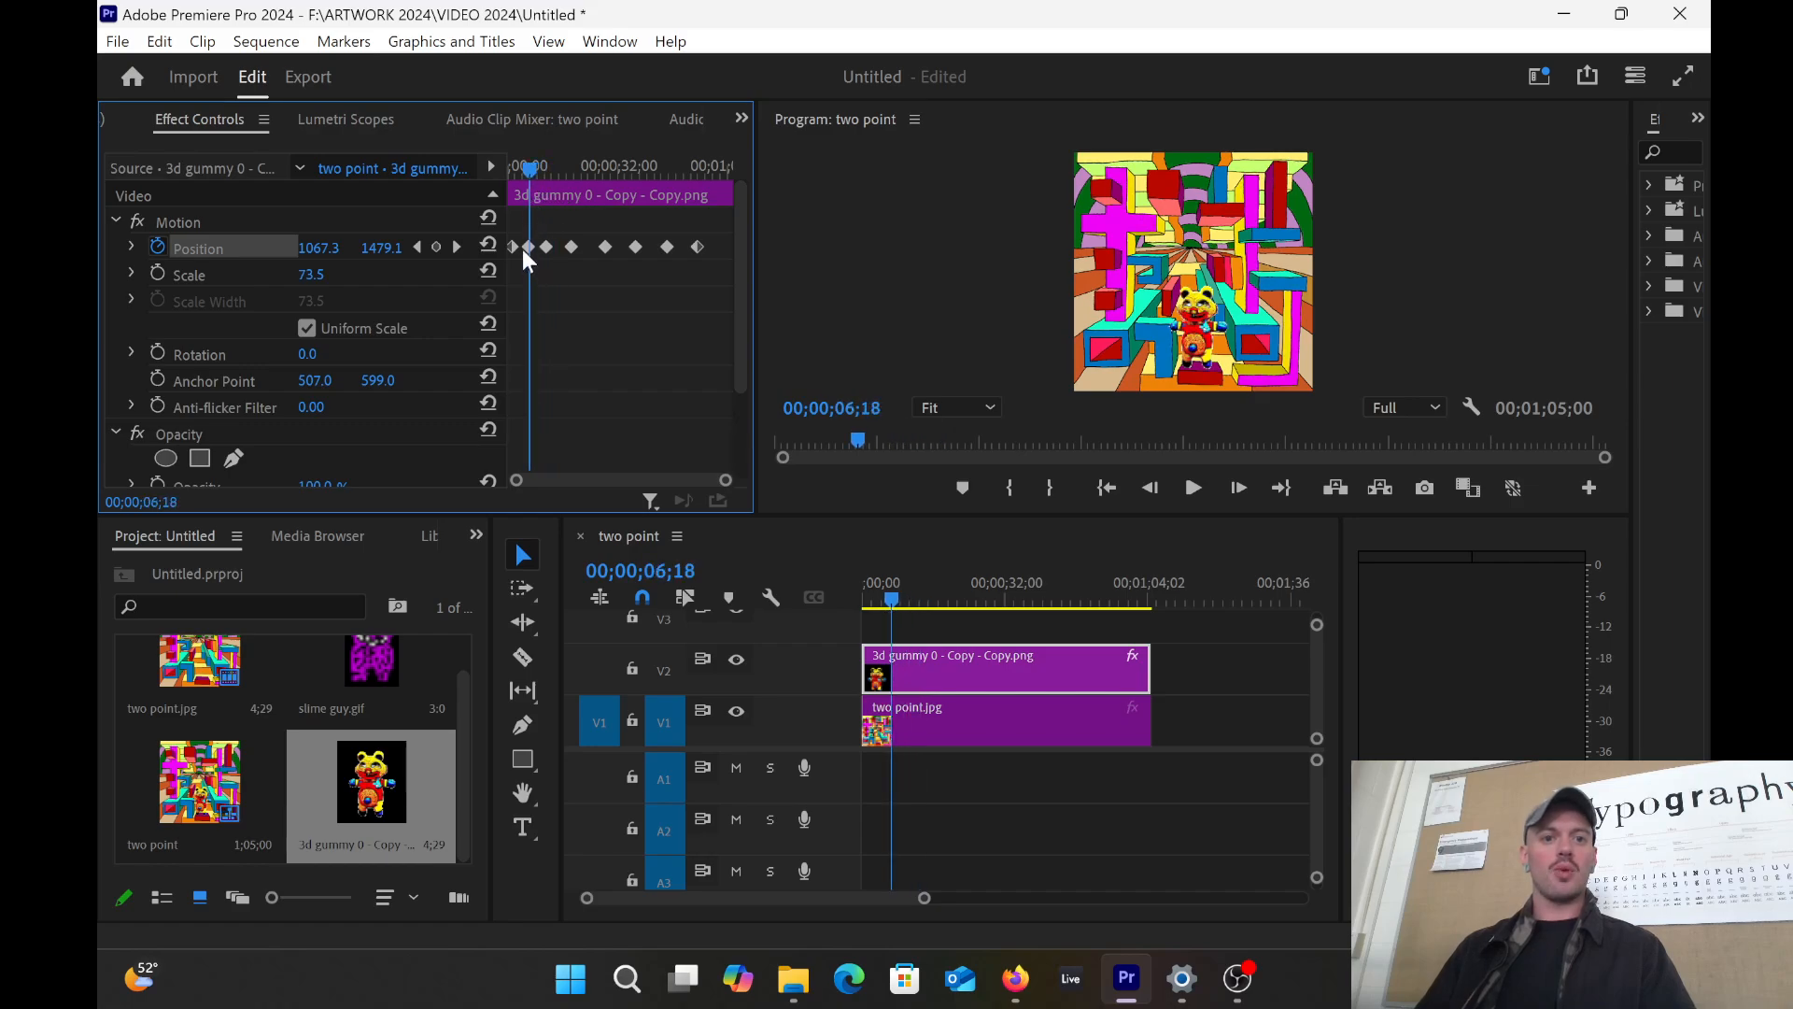
# Step: Drag the gummy bear to the maze's upper right at the 6-second keyframe and scrub back to preview
pyautogui.click(1209, 341)
pyautogui.click(1198, 321)
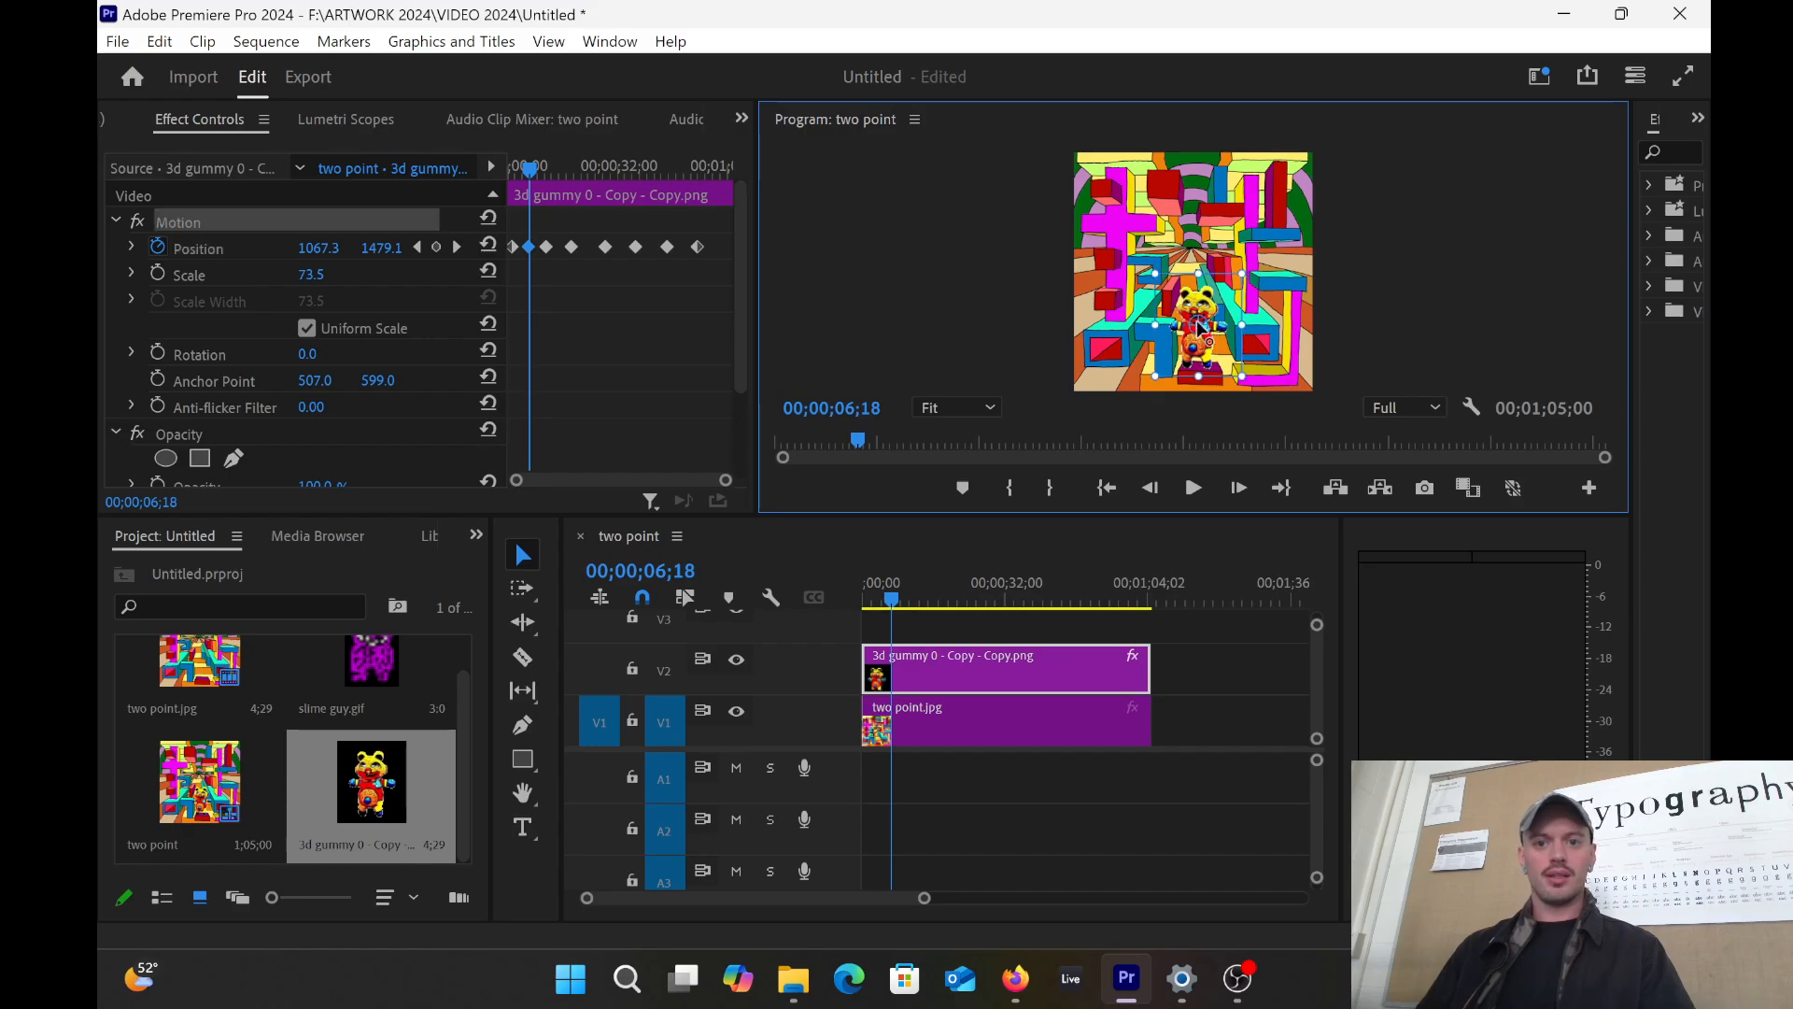
pyautogui.moveTo(1192, 298); pyautogui.dragTo(1254, 230)
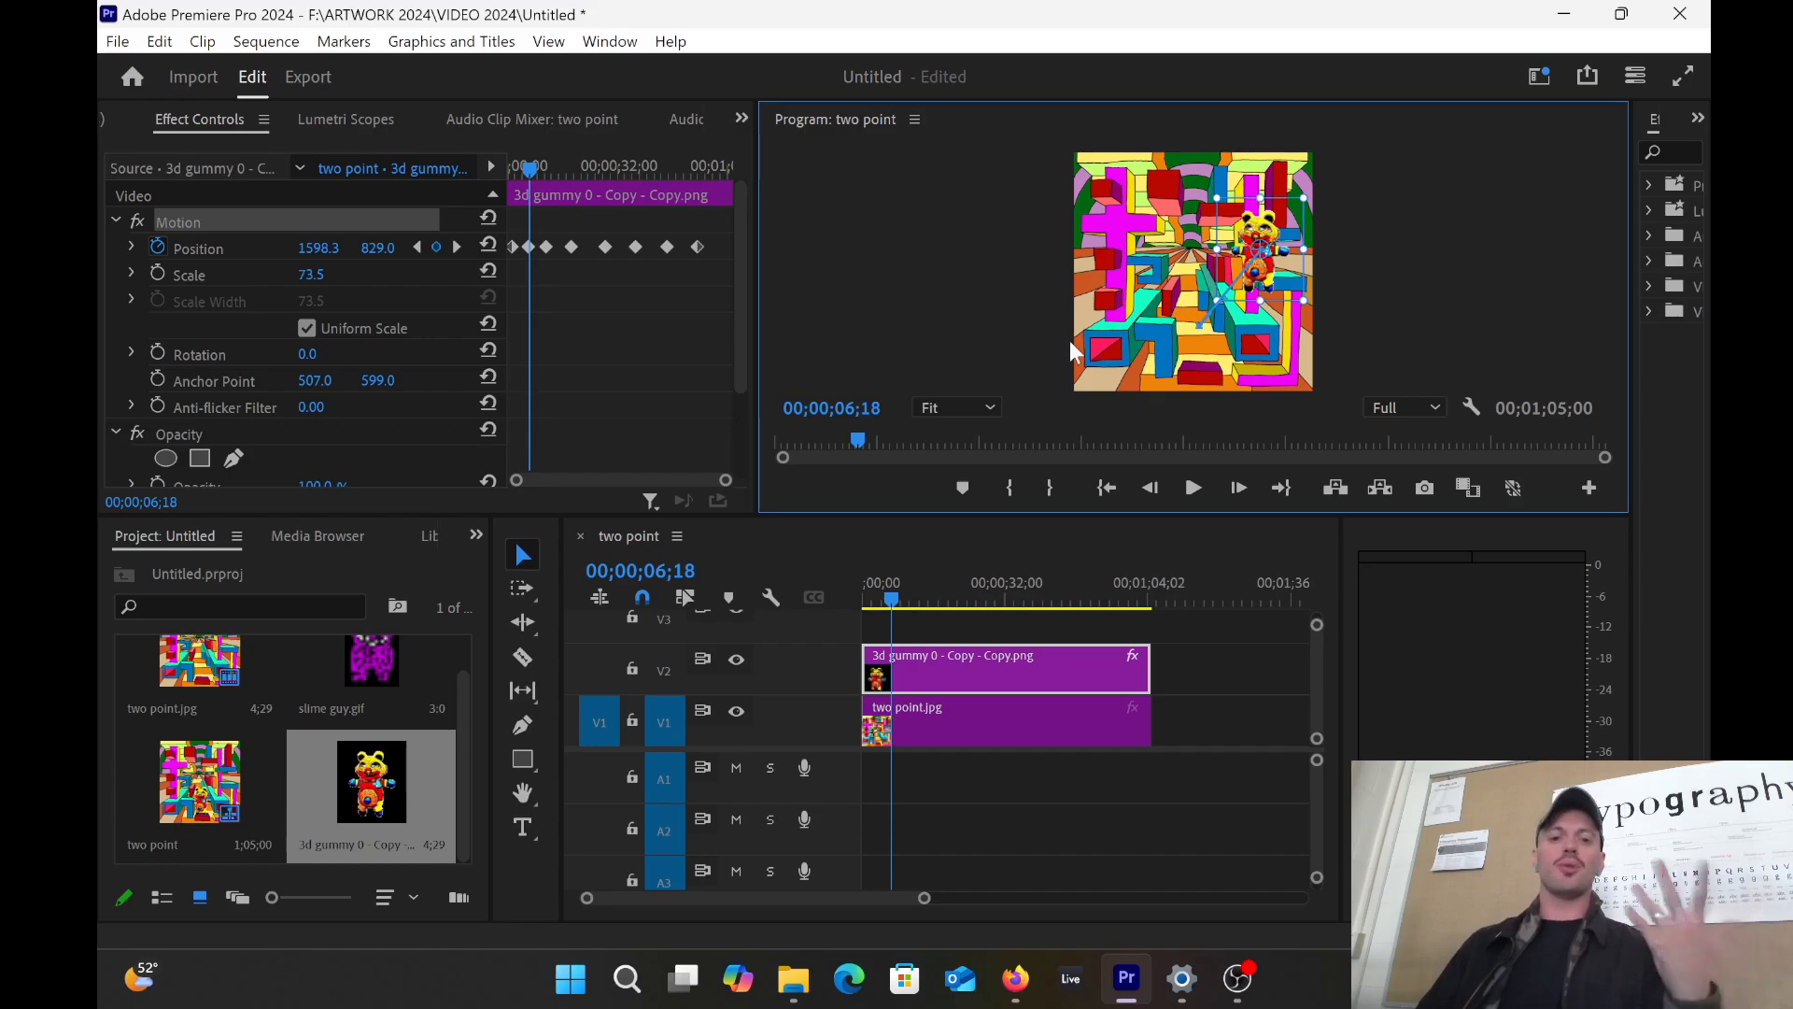
pyautogui.moveTo(894, 597)
pyautogui.mouseDown()
pyautogui.moveTo(860, 597)
pyautogui.moveTo(910, 594)
pyautogui.moveTo(837, 585)
pyautogui.moveTo(896, 599)
pyautogui.moveTo(861, 592)
pyautogui.moveTo(904, 581)
pyautogui.moveTo(850, 579)
pyautogui.moveTo(904, 579)
pyautogui.moveTo(856, 579)
pyautogui.moveTo(904, 579)
pyautogui.moveTo(869, 605)
pyautogui.mouseUp()
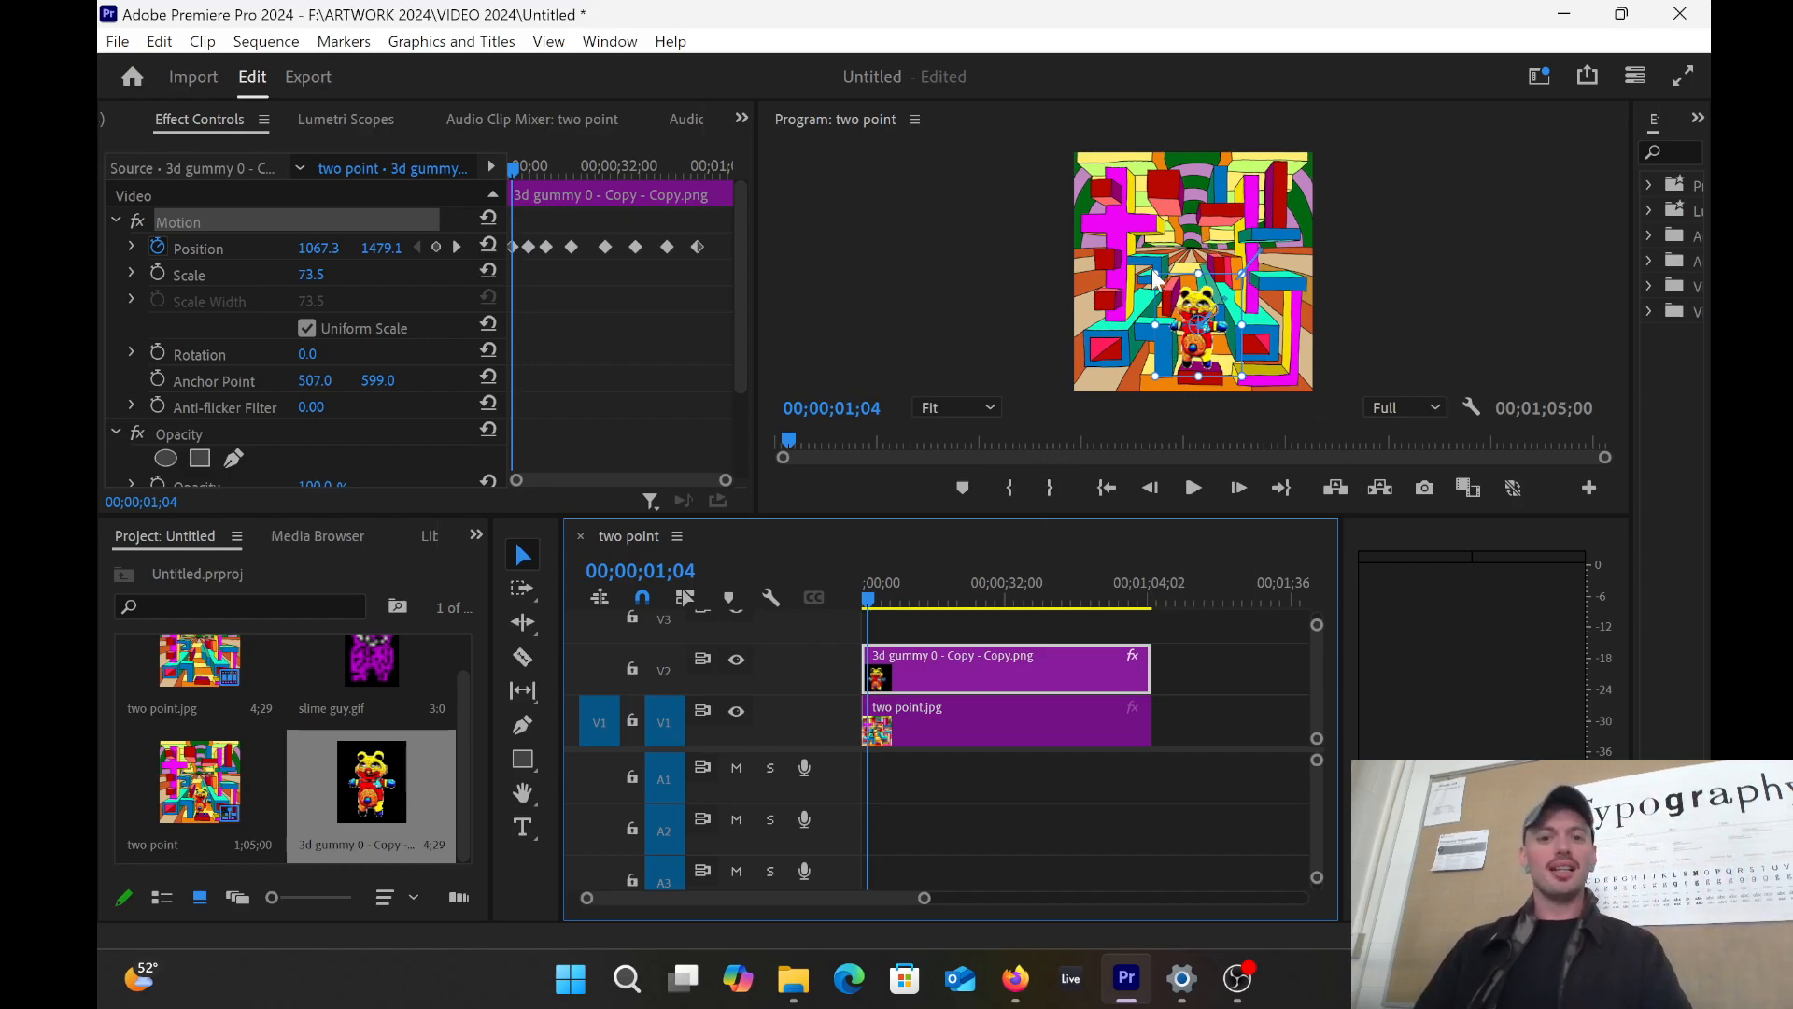
# Step: At about 11 seconds, move the bear toward the upper left, then down and left, scrubbing to check
pyautogui.click(537, 183)
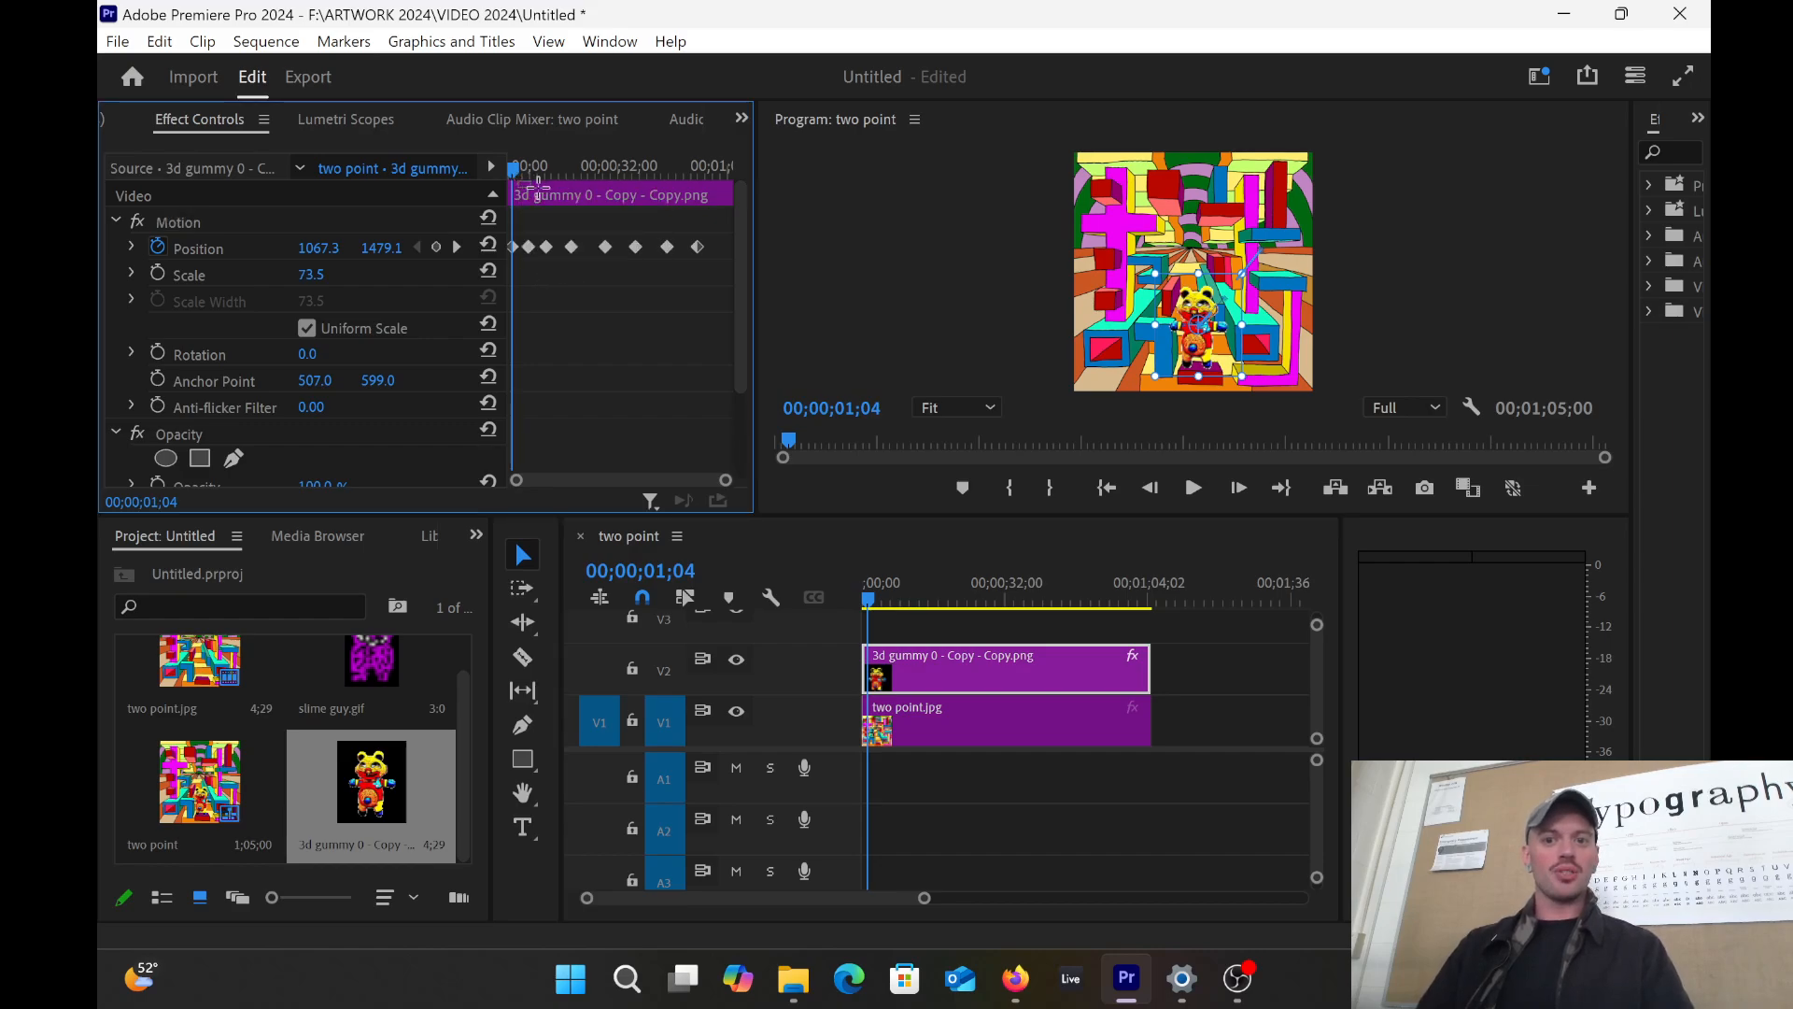
pyautogui.moveTo(517, 172); pyautogui.dragTo(551, 172)
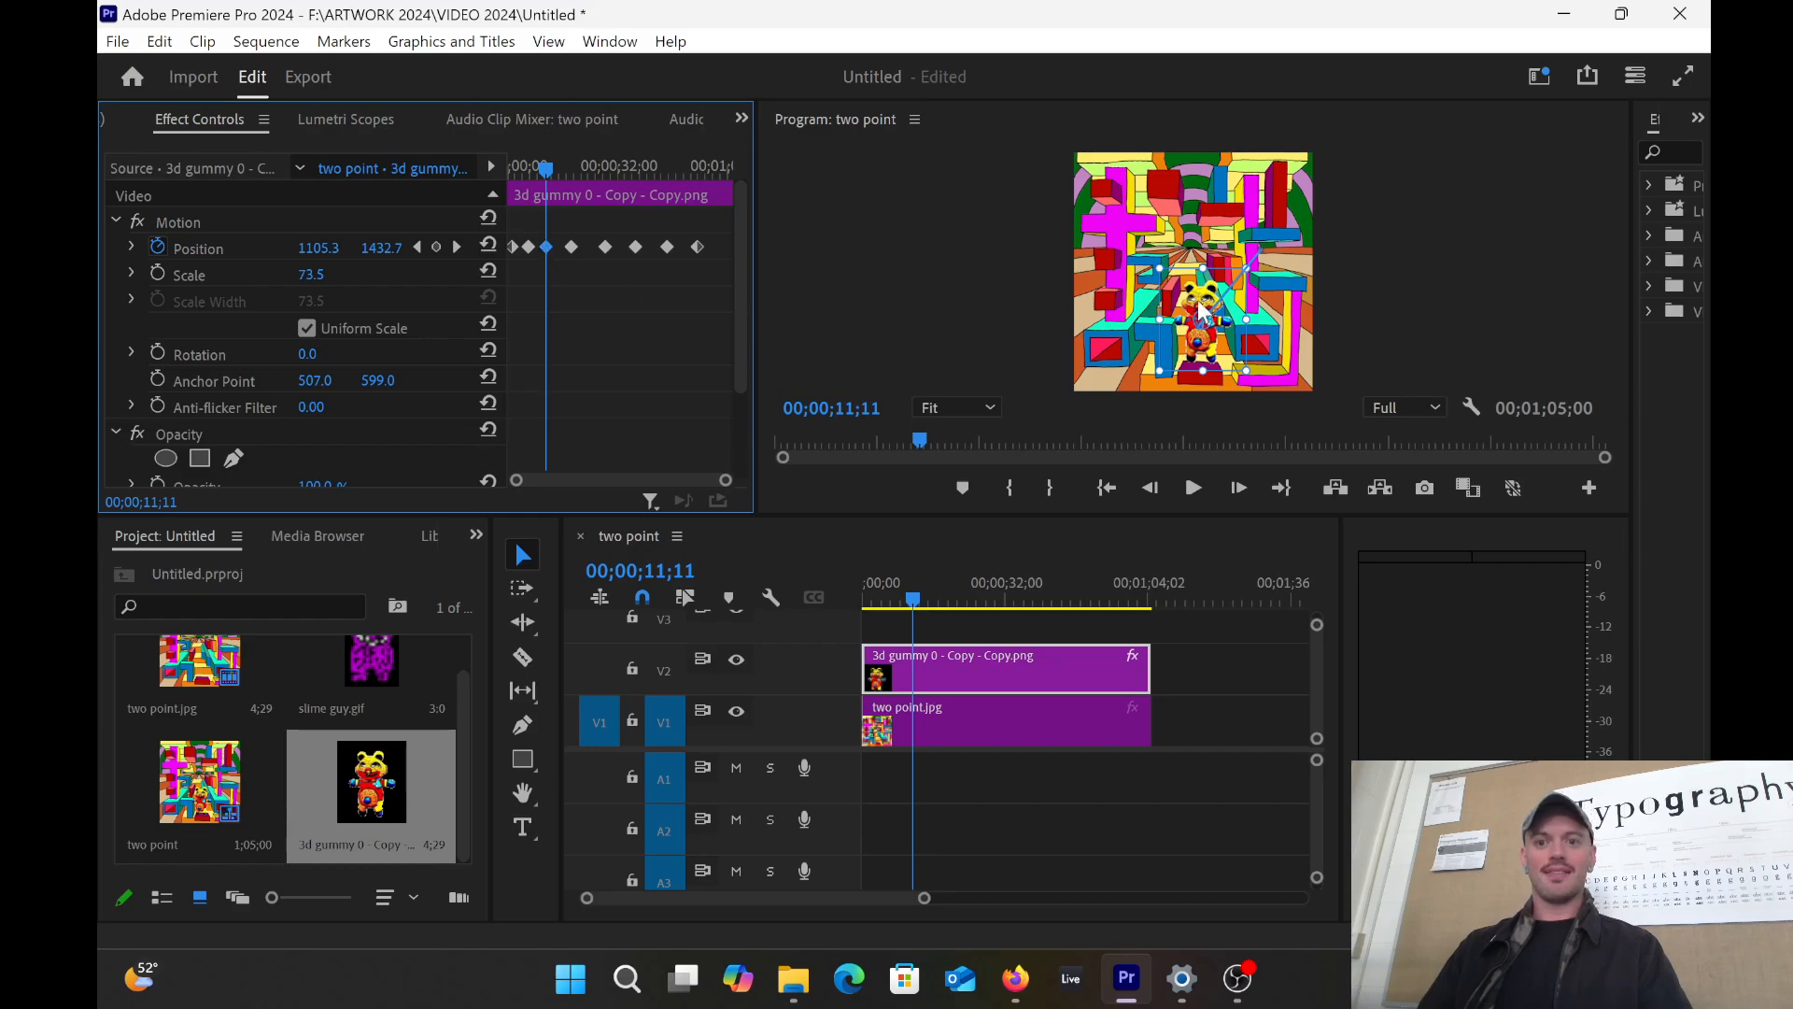
pyautogui.moveTo(1201, 297); pyautogui.dragTo(1158, 223)
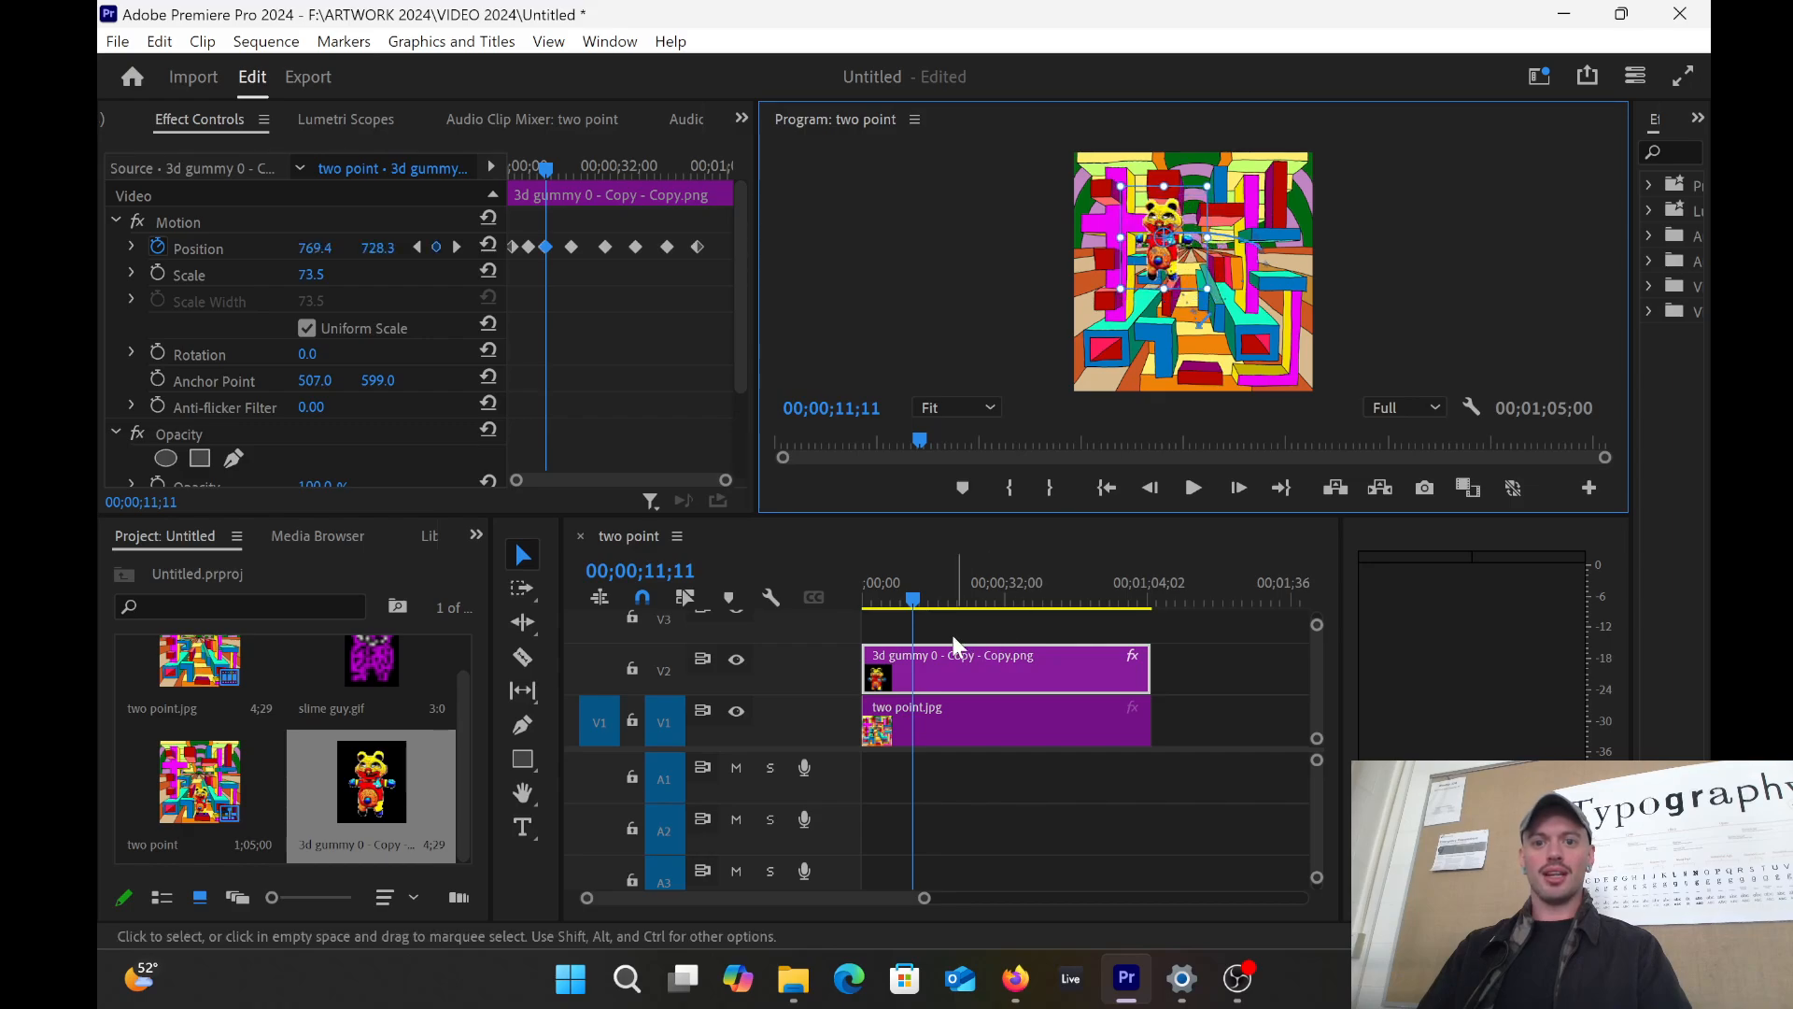
pyautogui.moveTo(916, 596)
pyautogui.mouseDown()
pyautogui.moveTo(870, 598)
pyautogui.moveTo(915, 586)
pyautogui.mouseUp()
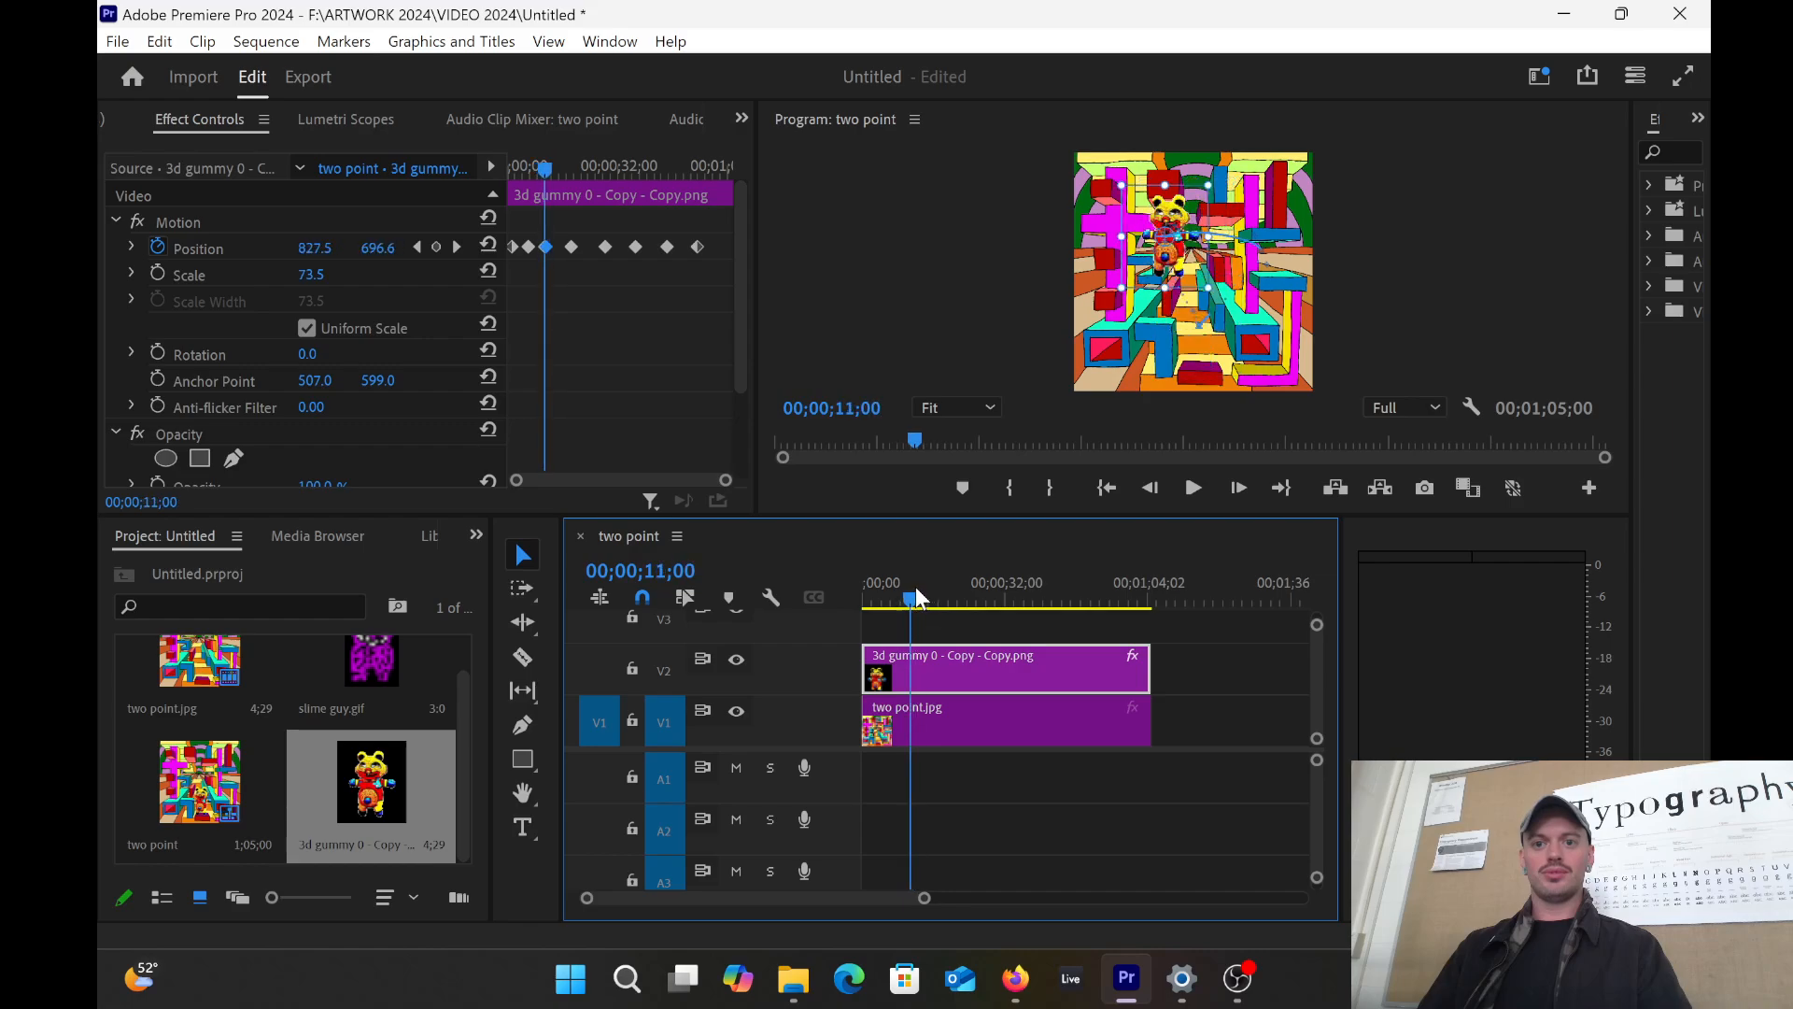
pyautogui.click(572, 248)
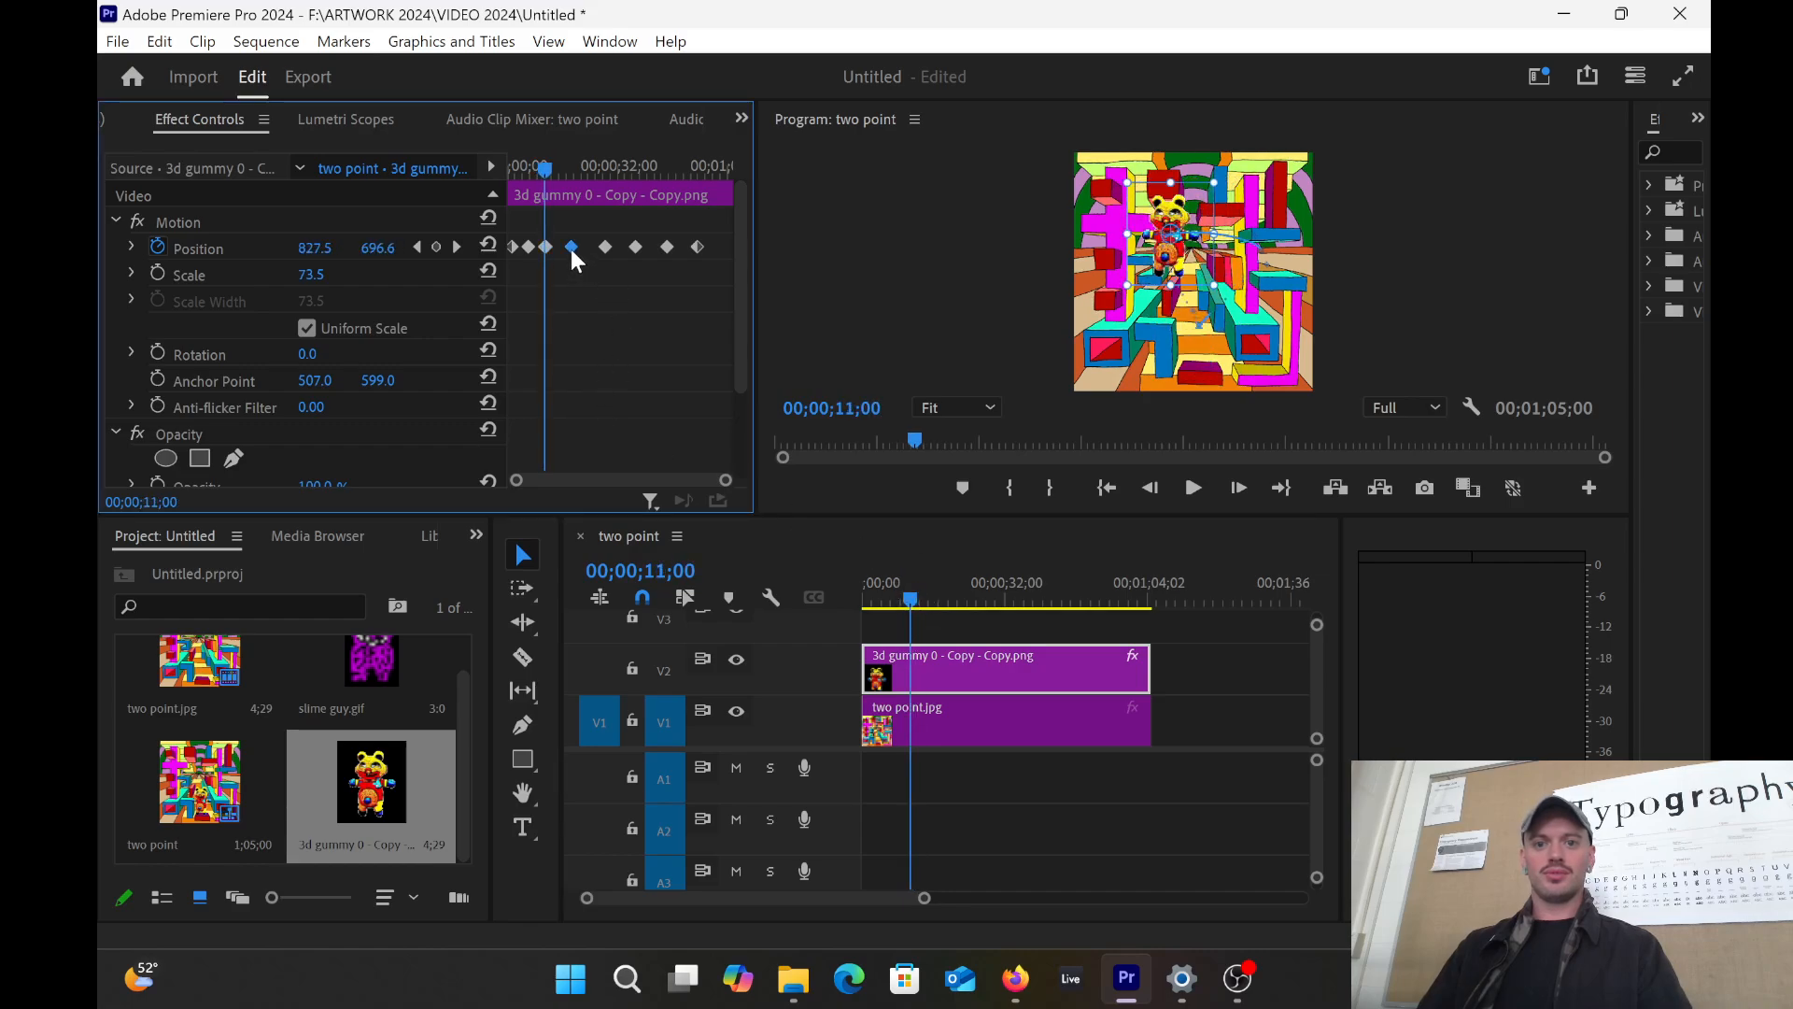
pyautogui.moveTo(1171, 247); pyautogui.dragTo(1134, 338)
pyautogui.moveTo(904, 594)
pyautogui.mouseDown()
pyautogui.moveTo(863, 597)
pyautogui.moveTo(925, 600)
pyautogui.moveTo(902, 594)
pyautogui.mouseUp()
pyautogui.moveTo(930, 582)
pyautogui.mouseDown()
pyautogui.moveTo(900, 575)
pyautogui.moveTo(943, 574)
pyautogui.moveTo(904, 572)
pyautogui.moveTo(922, 574)
pyautogui.mouseUp()
# Step: Move the bear at the following keyframes: right side, upper right, then left and higher; review the motion
pyautogui.click(605, 247)
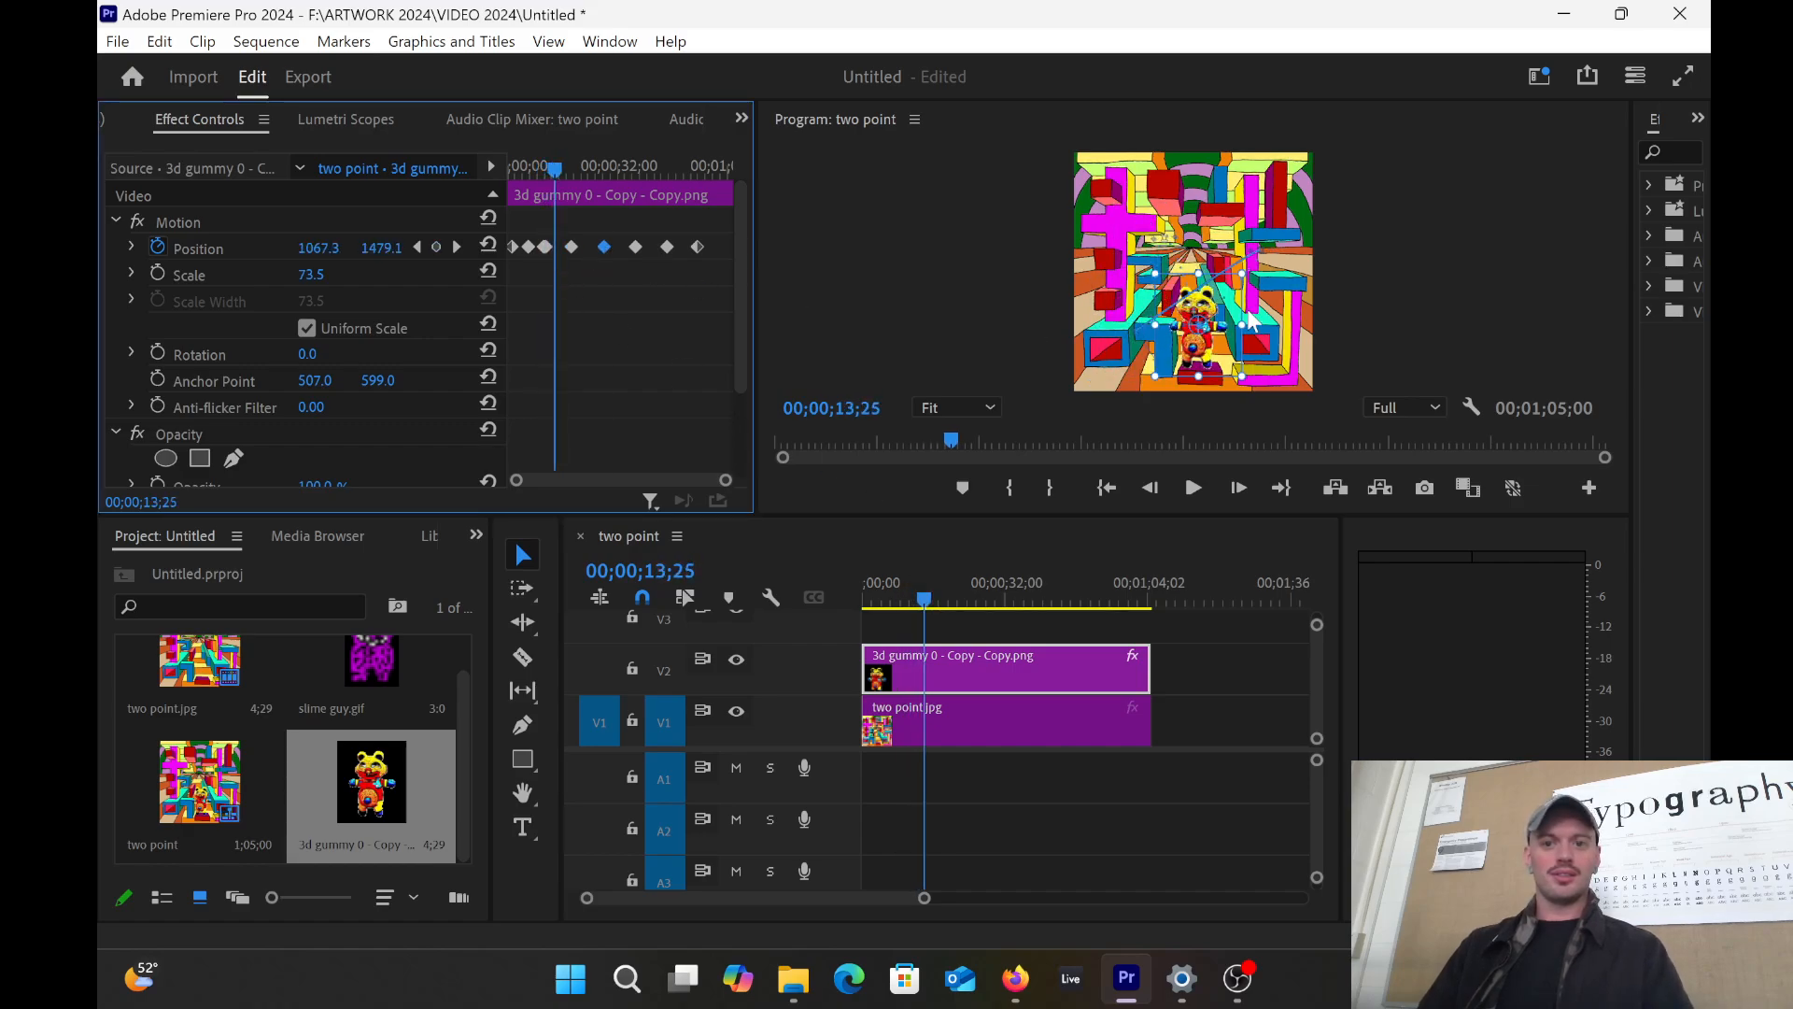
pyautogui.moveTo(1203, 334); pyautogui.dragTo(1267, 327)
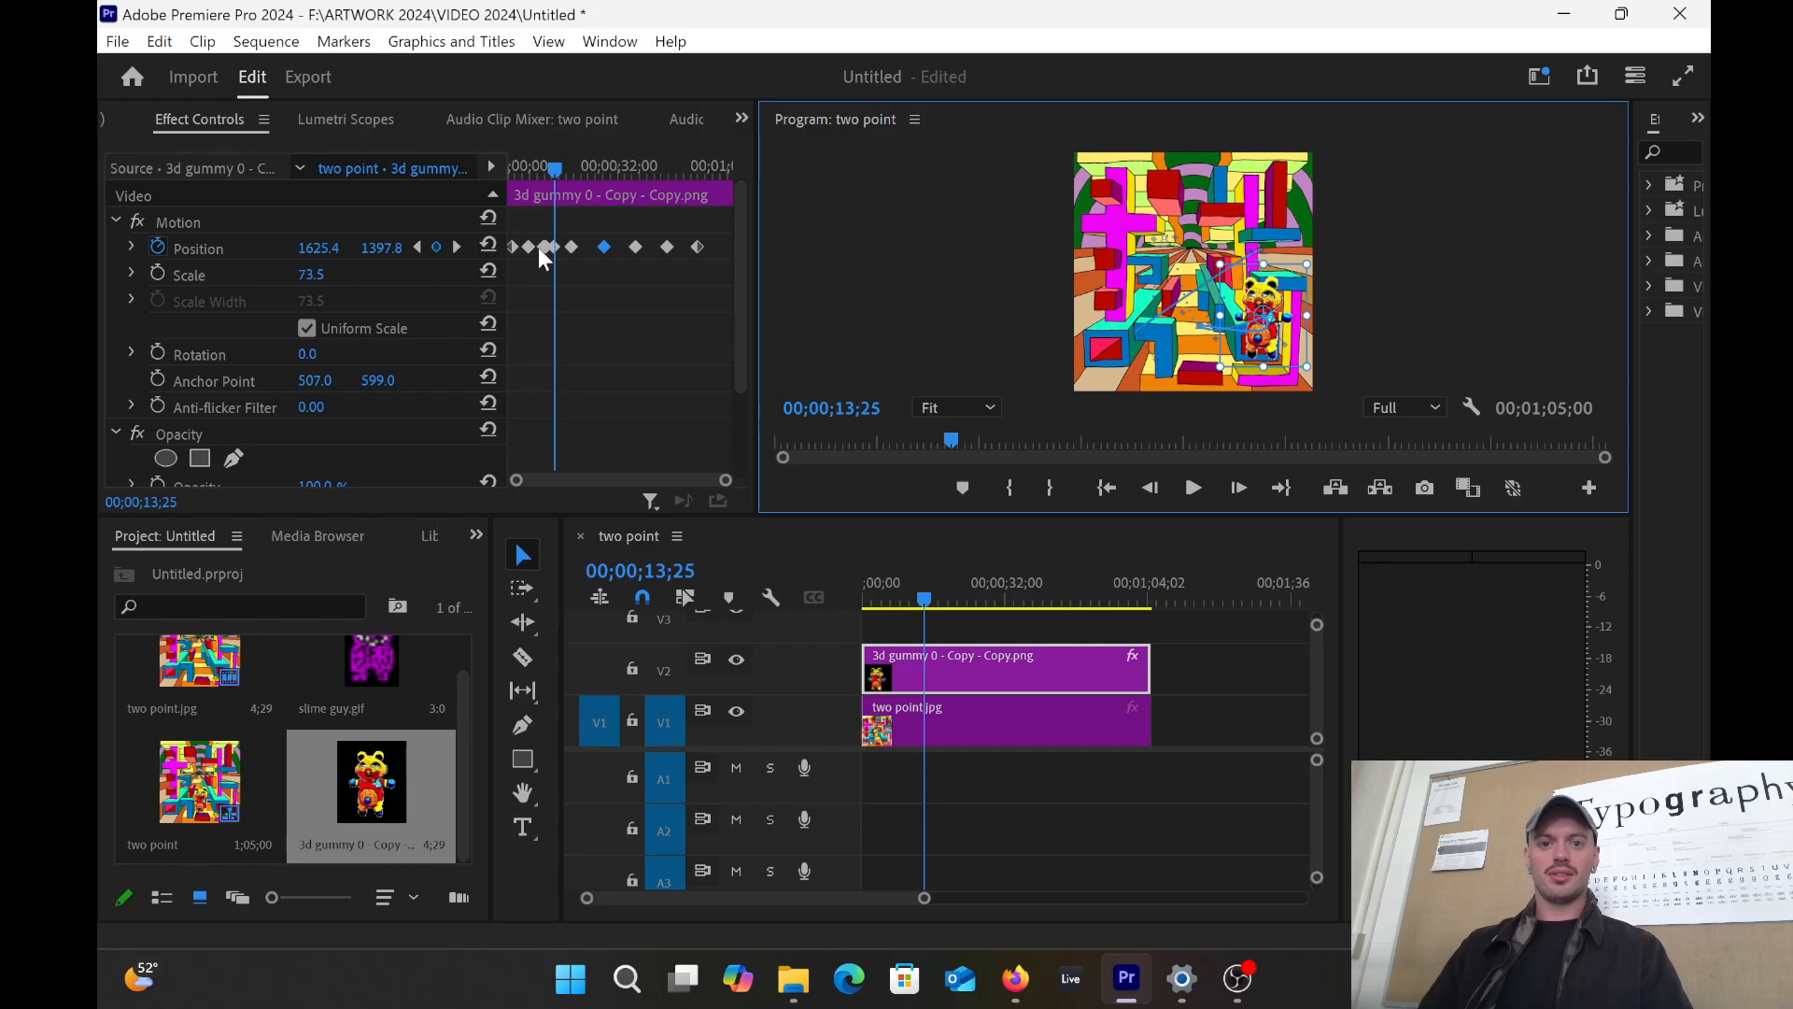
pyautogui.click(636, 247)
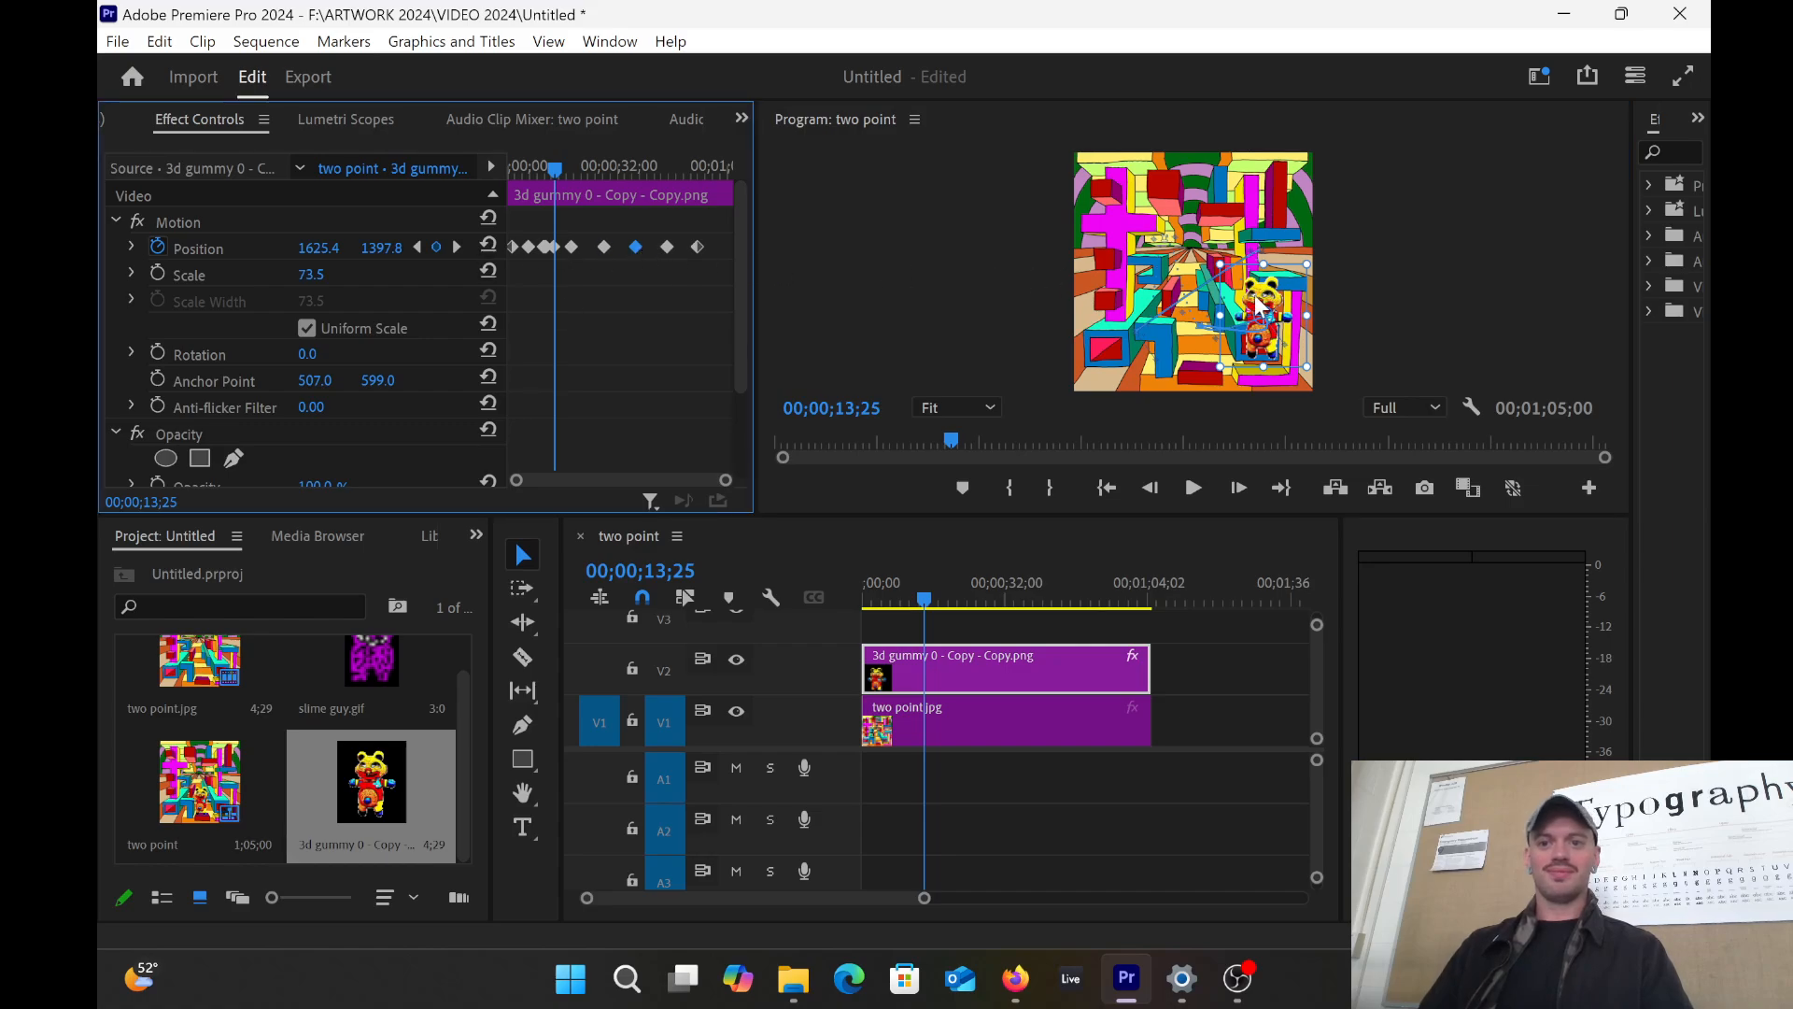
pyautogui.moveTo(1257, 304); pyautogui.dragTo(1279, 221)
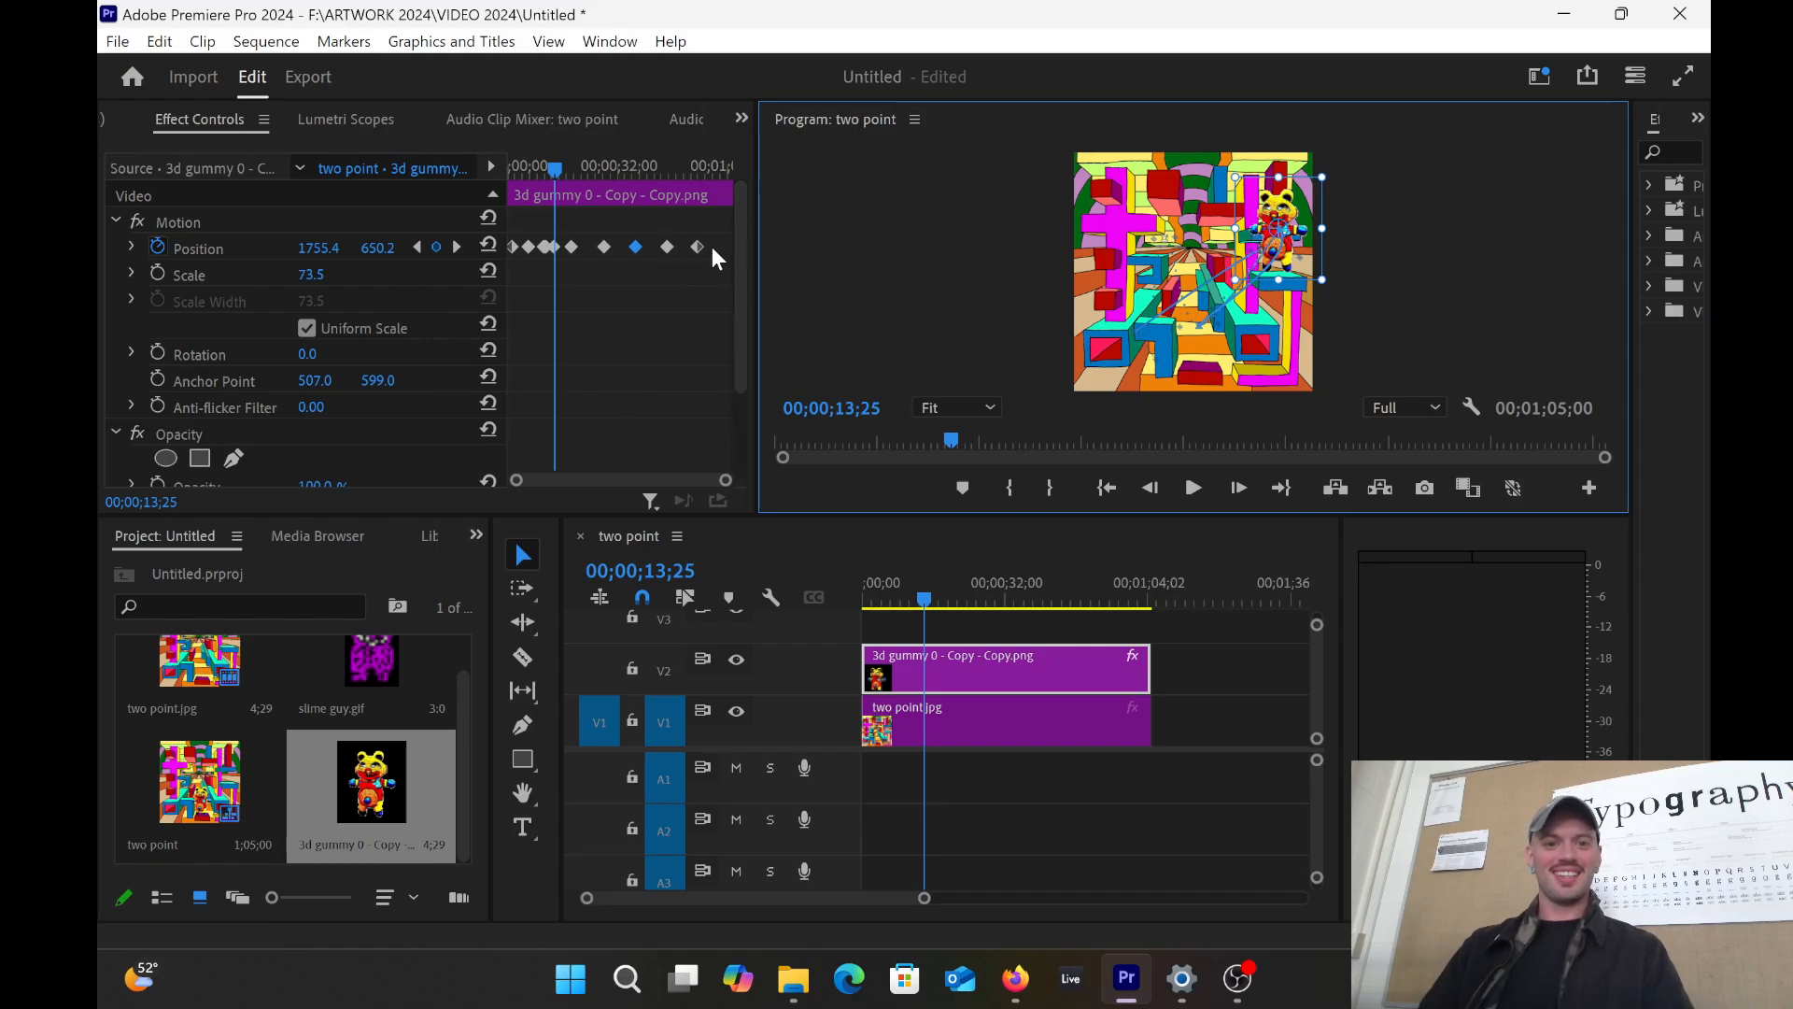
pyautogui.click(669, 246)
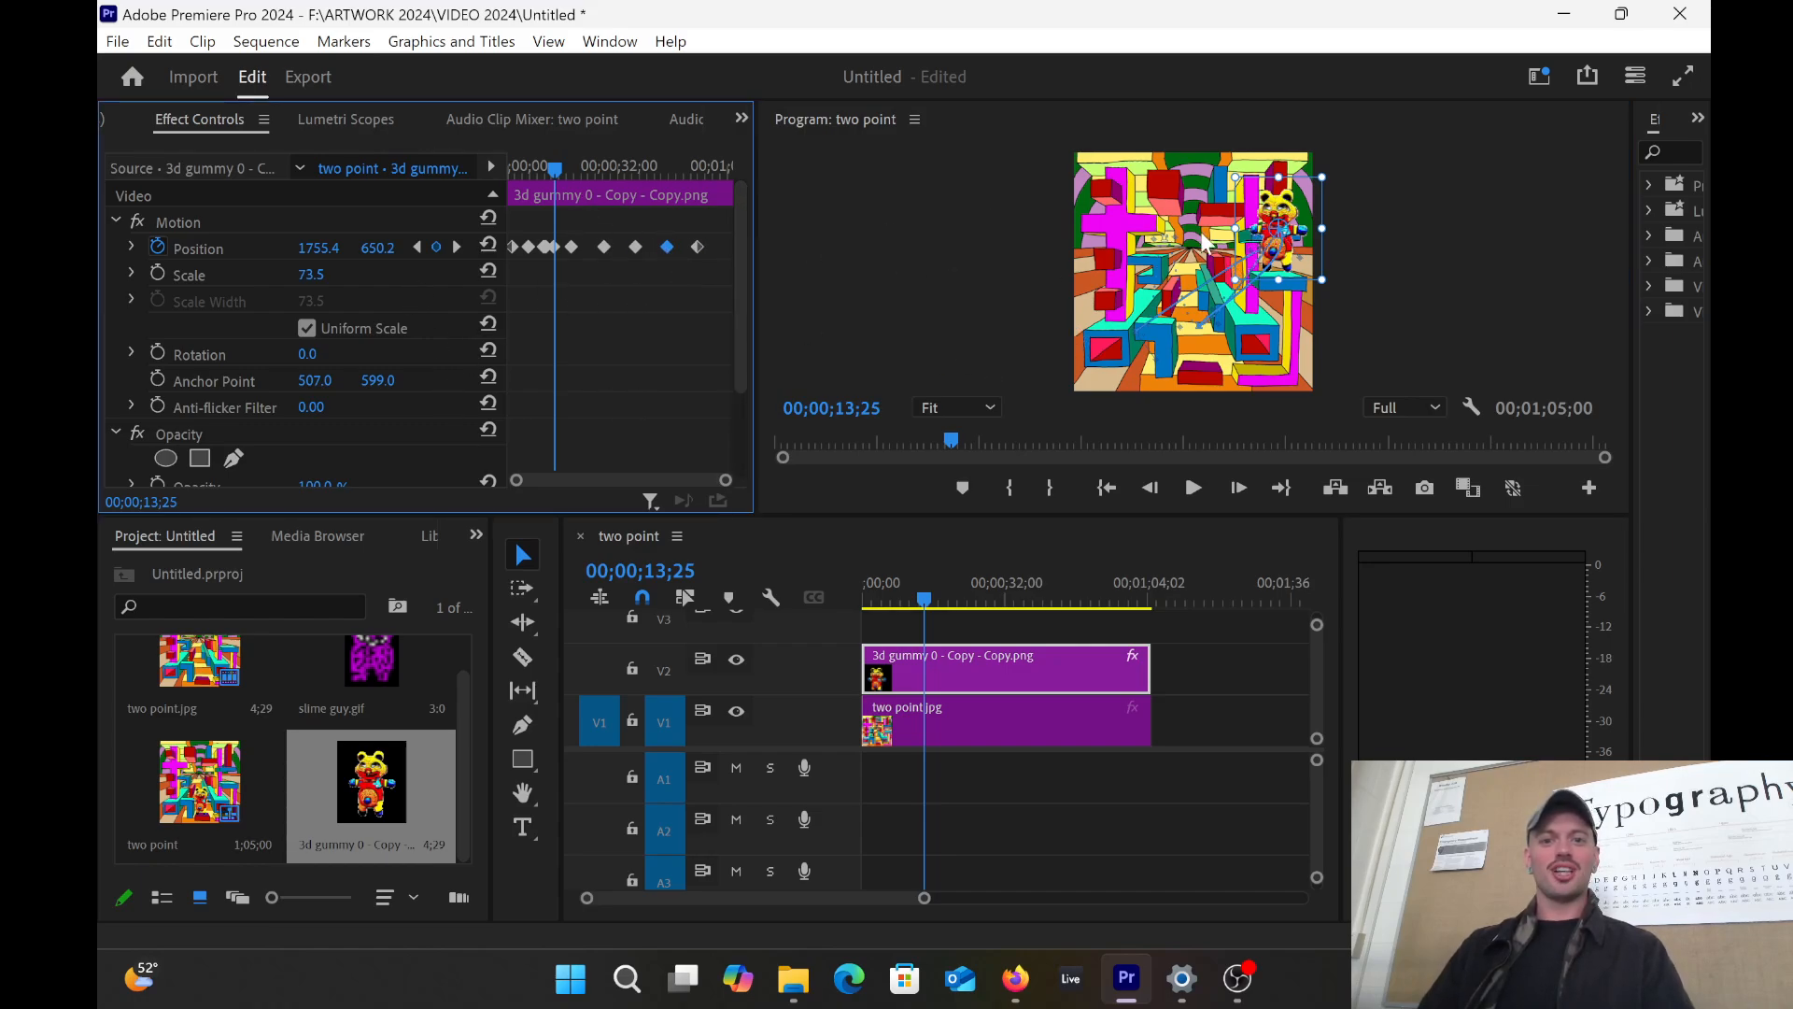
pyautogui.moveTo(1278, 228); pyautogui.dragTo(1120, 277)
pyautogui.click(696, 249)
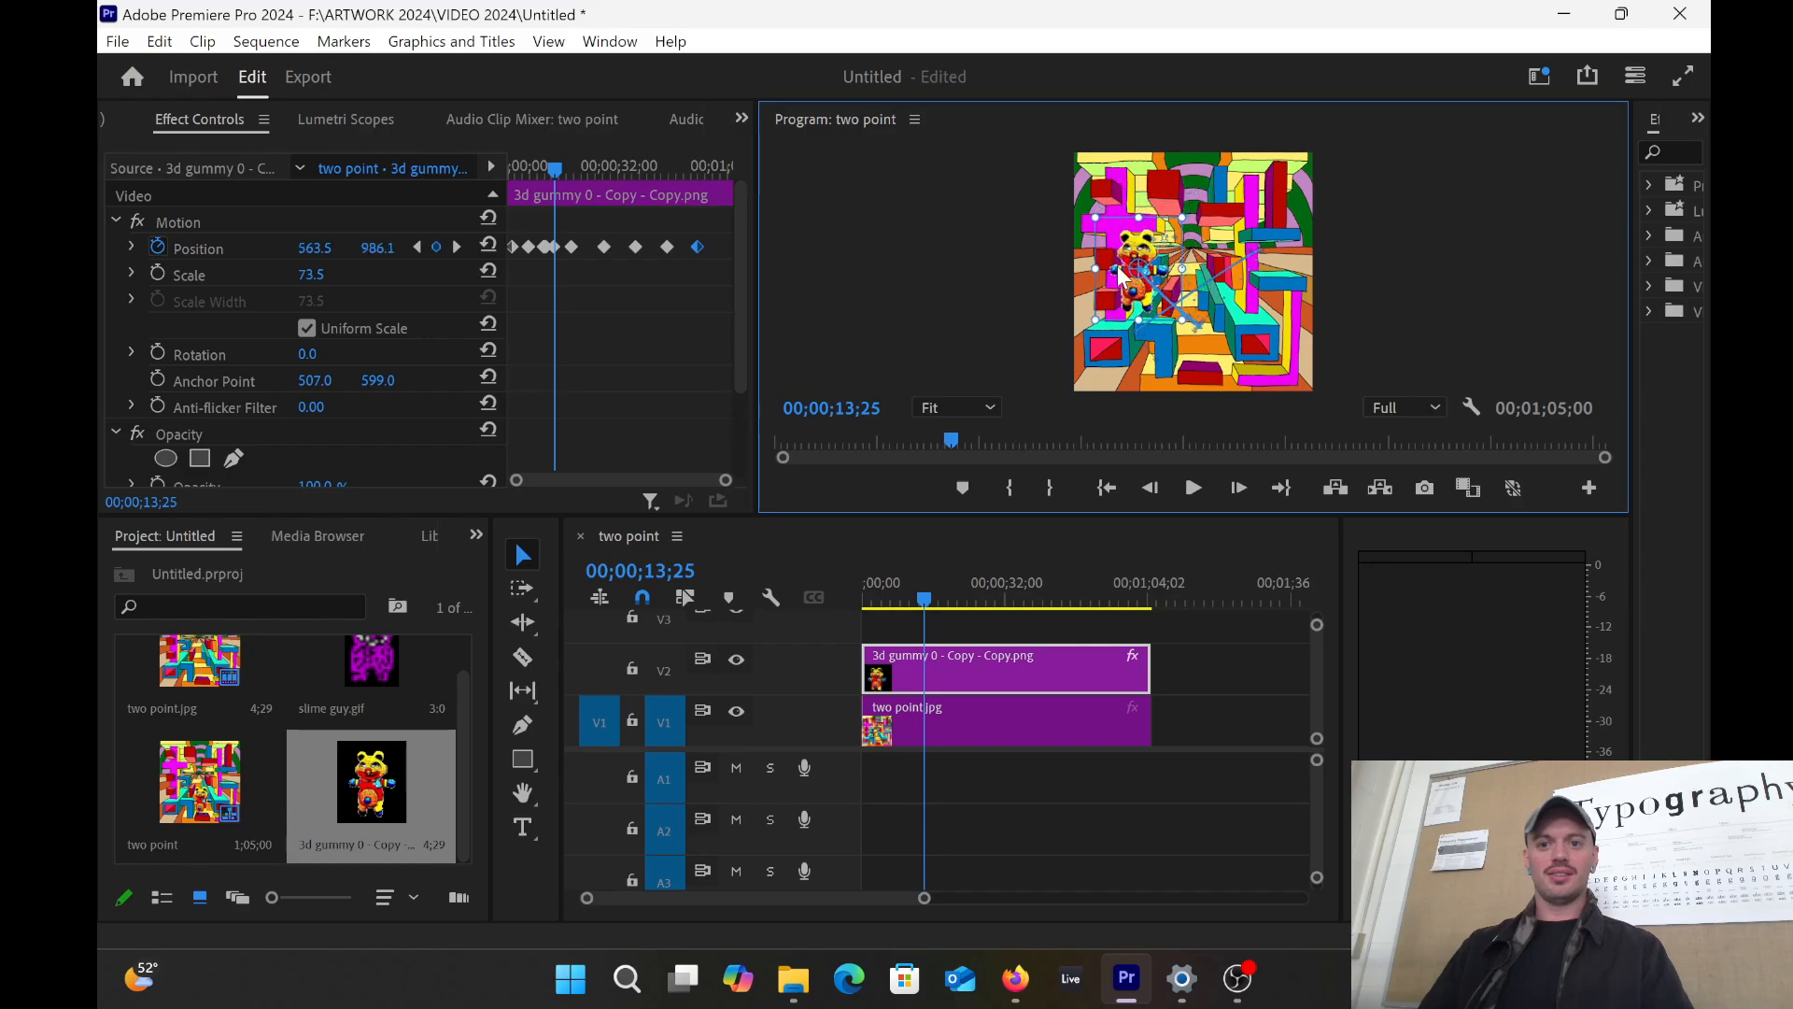
pyautogui.click(933, 609)
pyautogui.moveTo(938, 603); pyautogui.dragTo(924, 561)
# Step: Readjust two earlier keyframes, moving the bear down-left, then right toward the centre
pyautogui.click(572, 248)
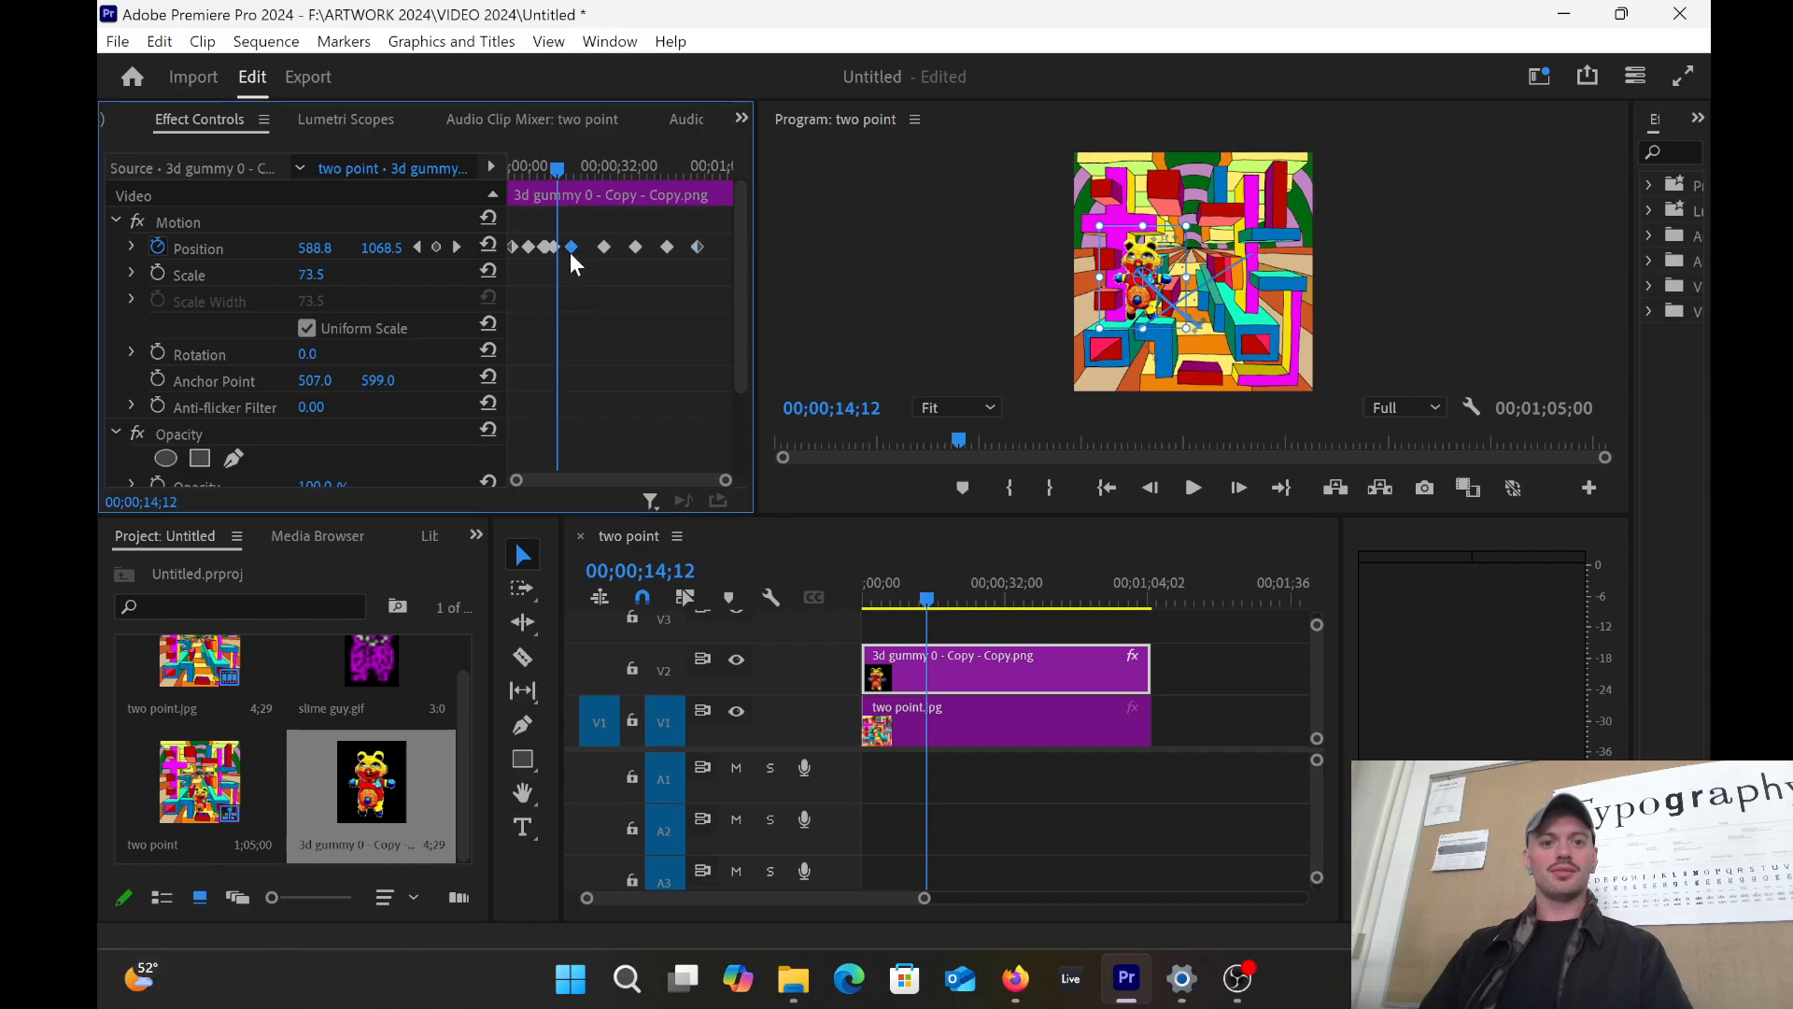
pyautogui.moveTo(1169, 287); pyautogui.dragTo(1114, 329)
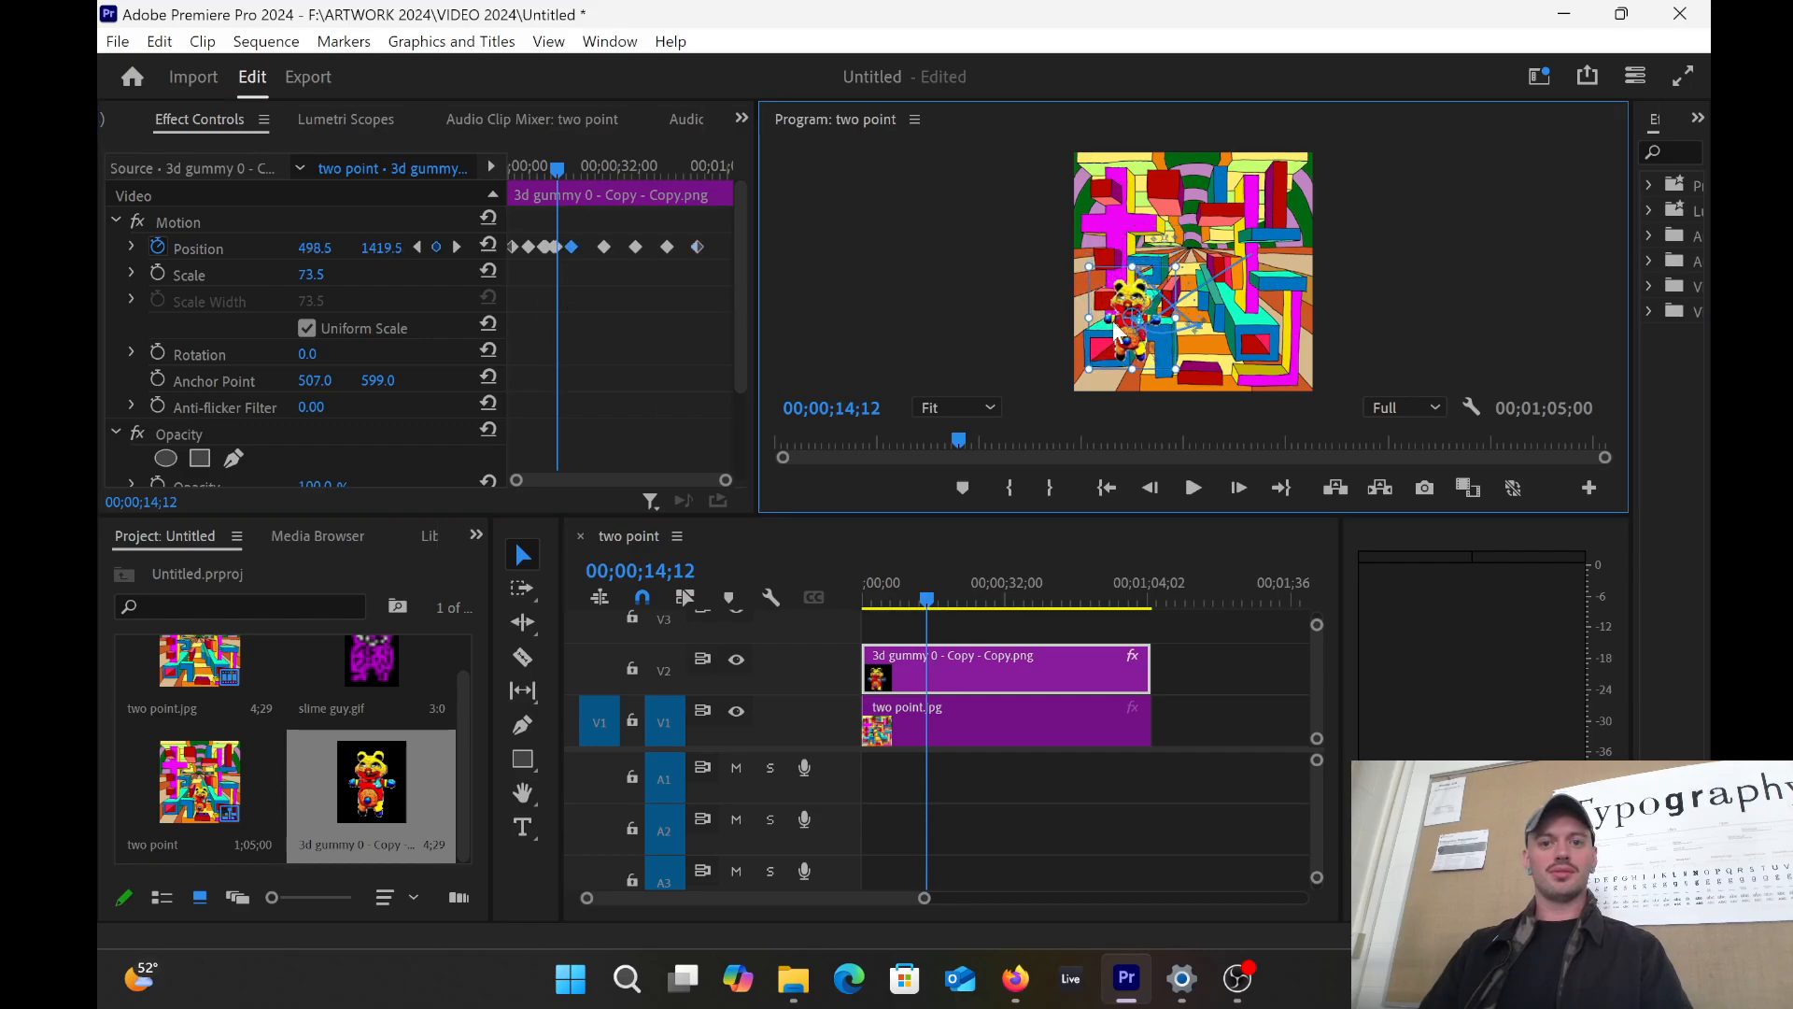
pyautogui.moveTo(928, 598)
pyautogui.mouseDown()
pyautogui.moveTo(881, 590)
pyautogui.moveTo(926, 580)
pyautogui.mouseUp()
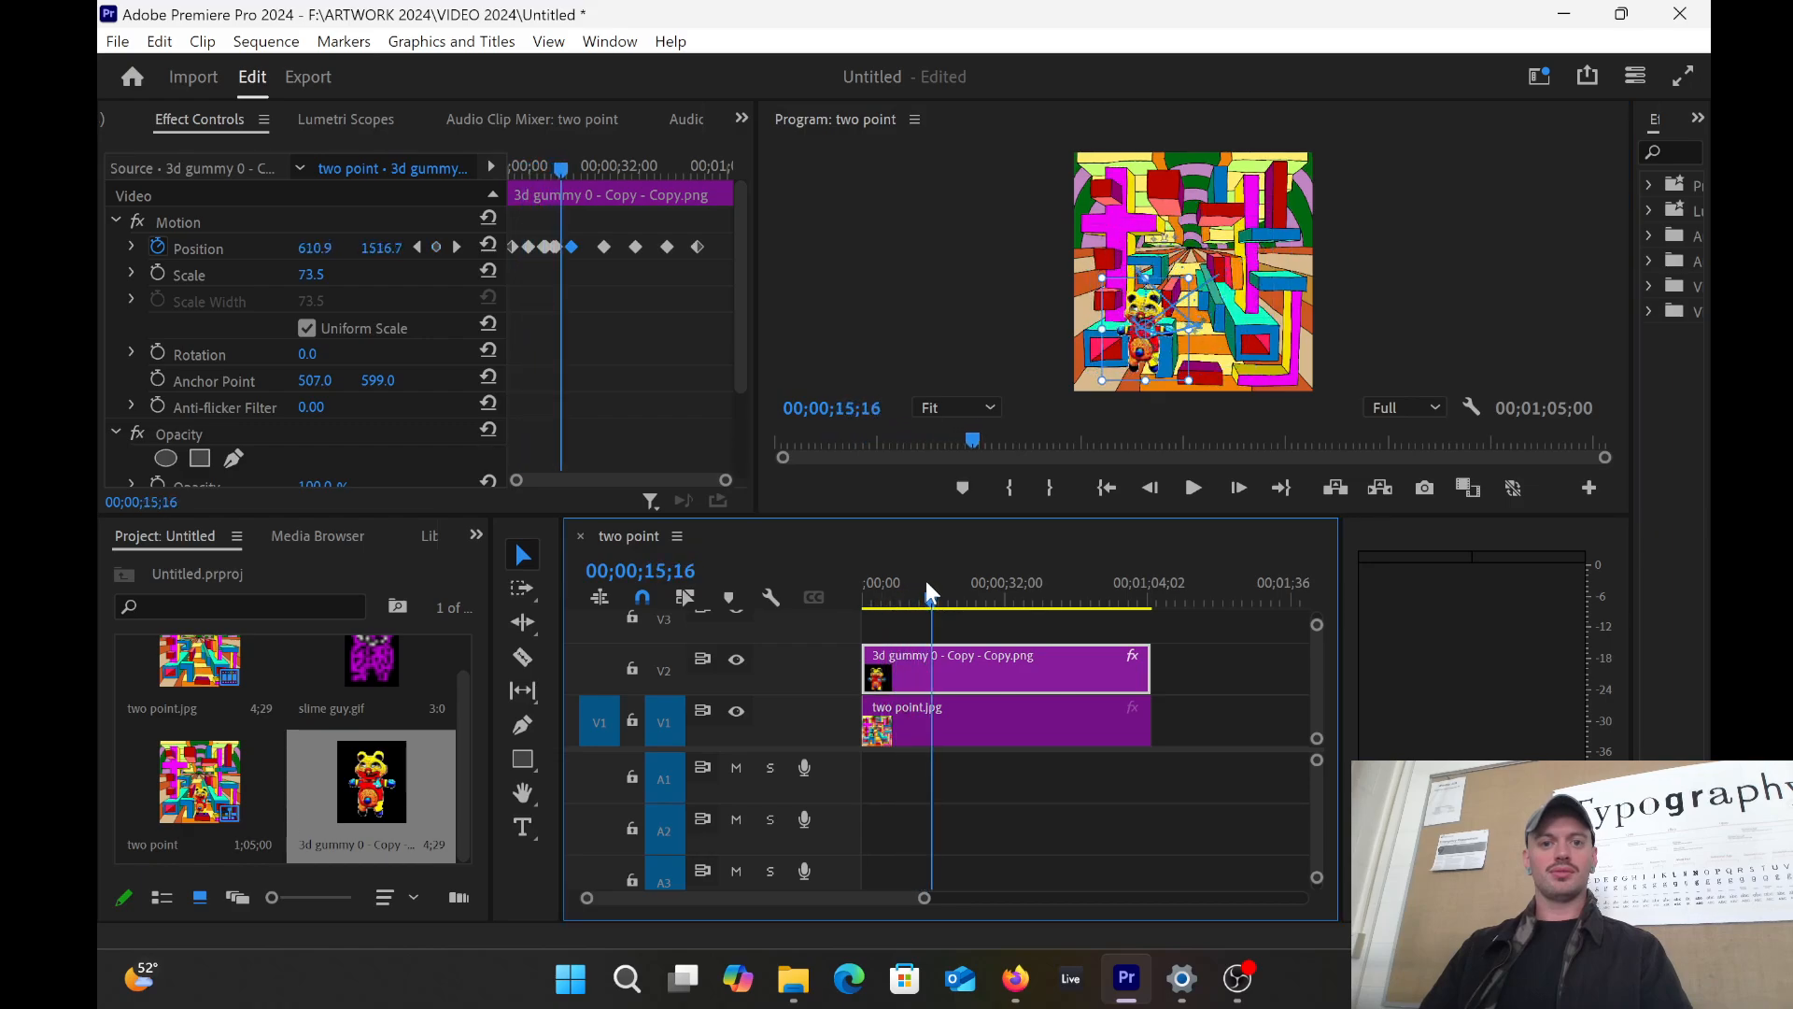
pyautogui.click(603, 248)
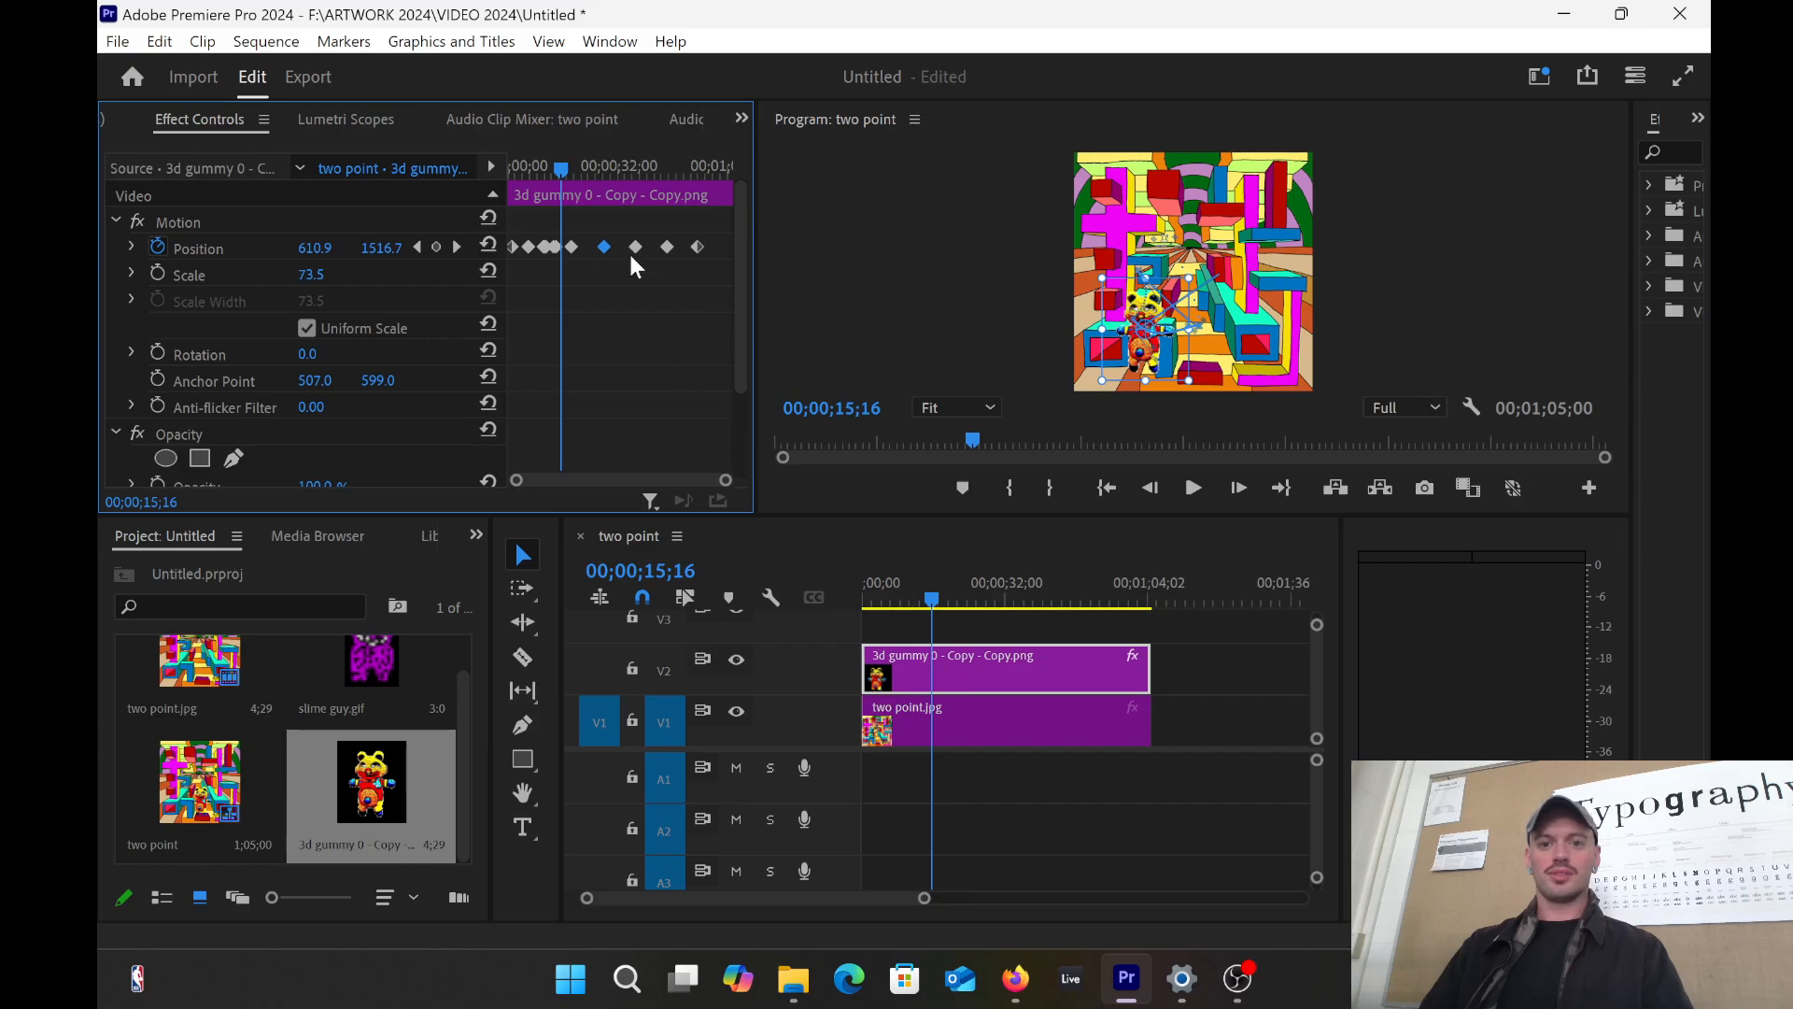
pyautogui.moveTo(1150, 338); pyautogui.dragTo(1225, 345)
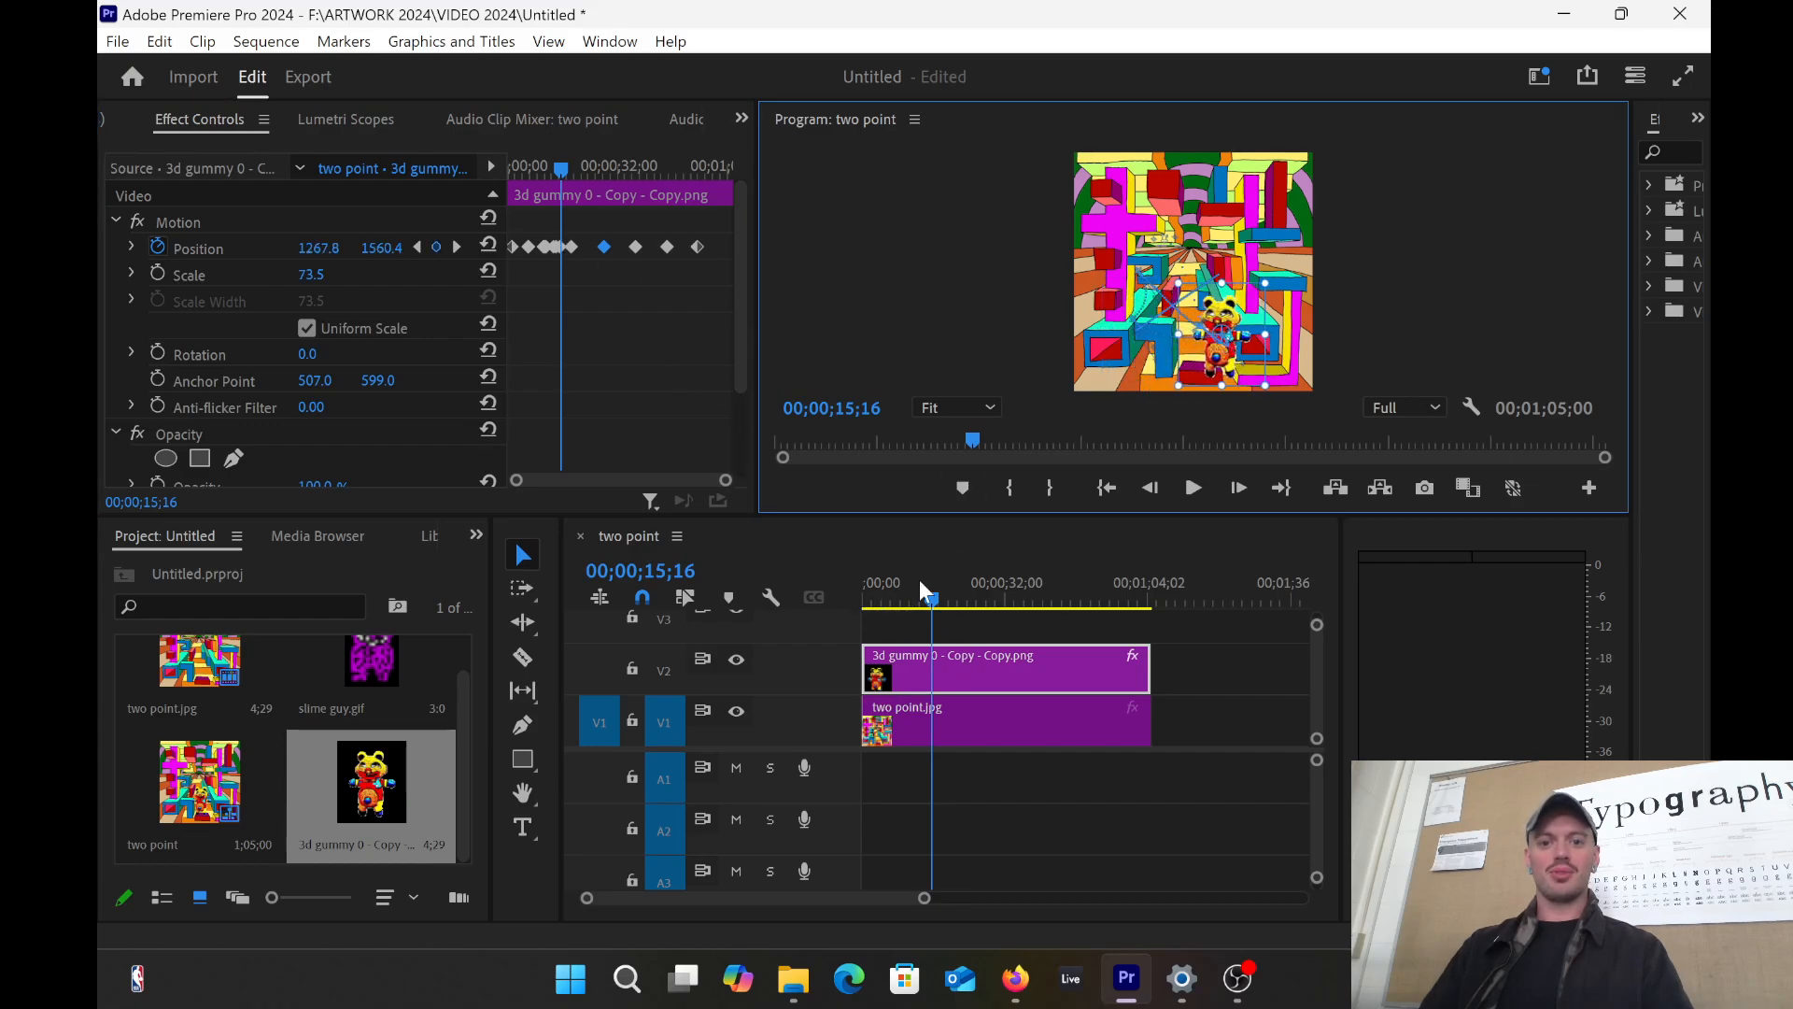
pyautogui.moveTo(919, 579); pyautogui.dragTo(864, 592)
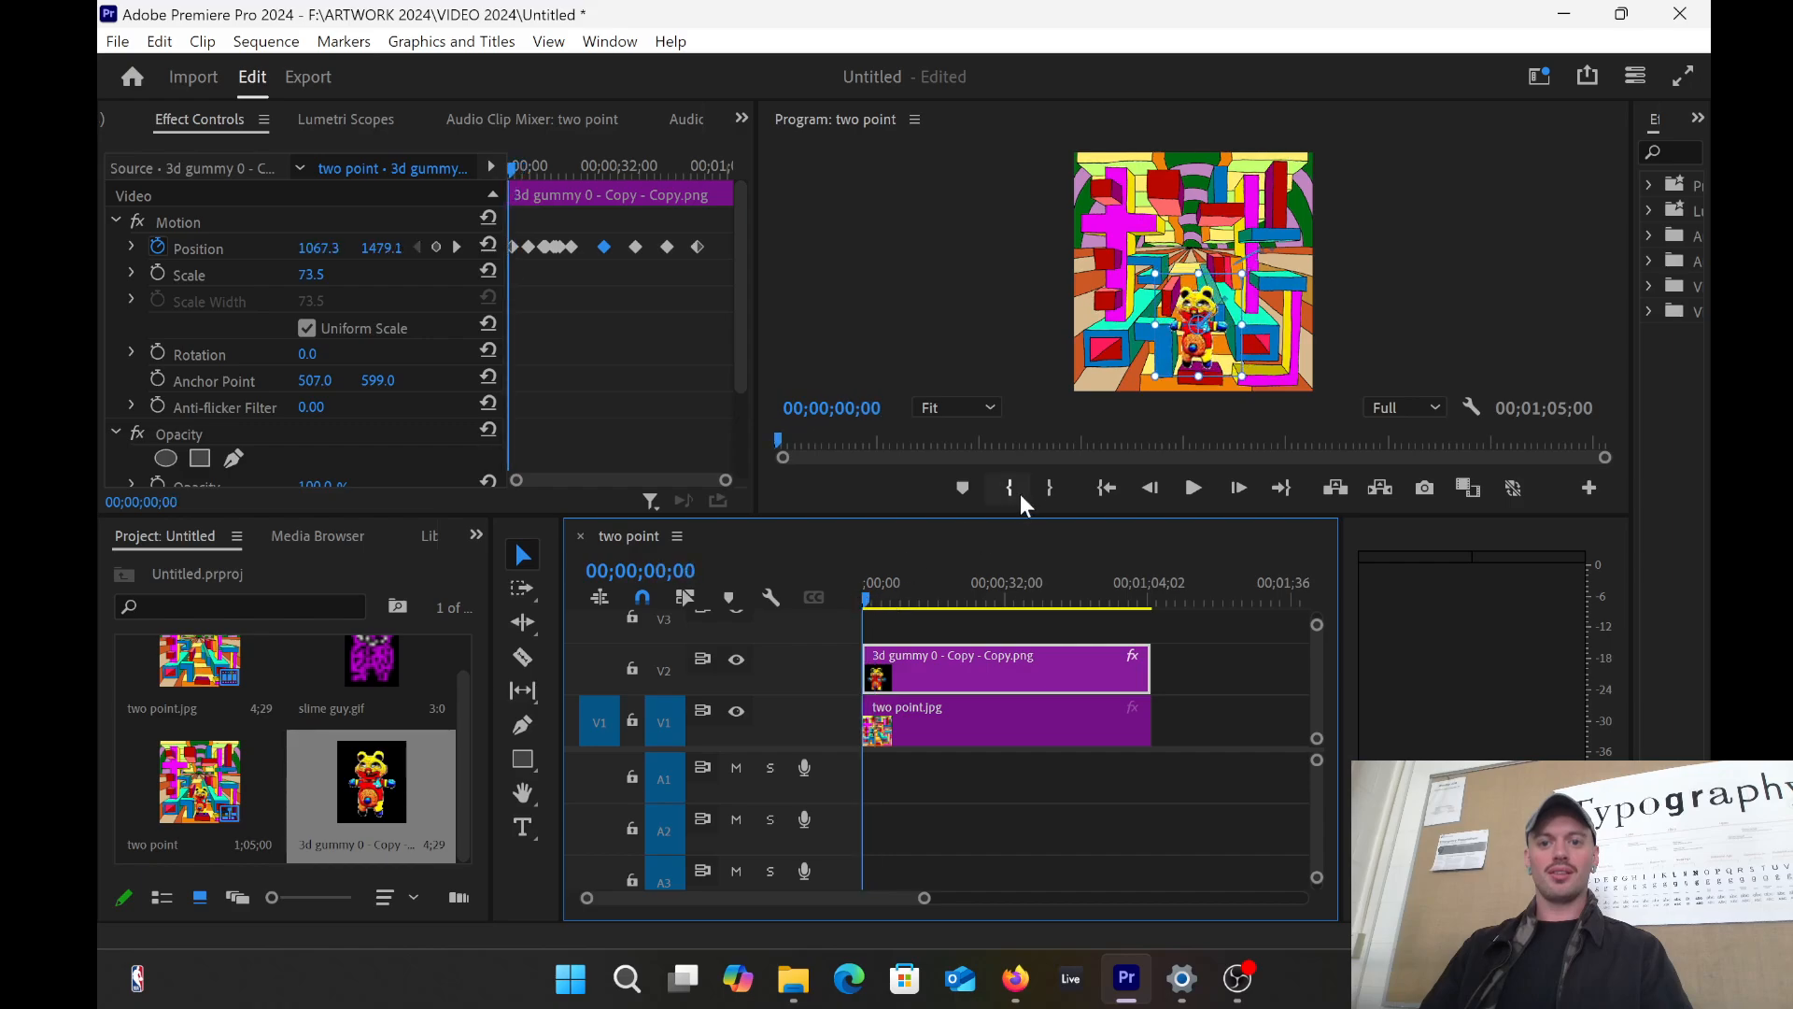
# Step: Preview the bear's keyframed path, then zoom the Effect Controls timeline so Position keyframes spread out
pyautogui.click(1196, 488)
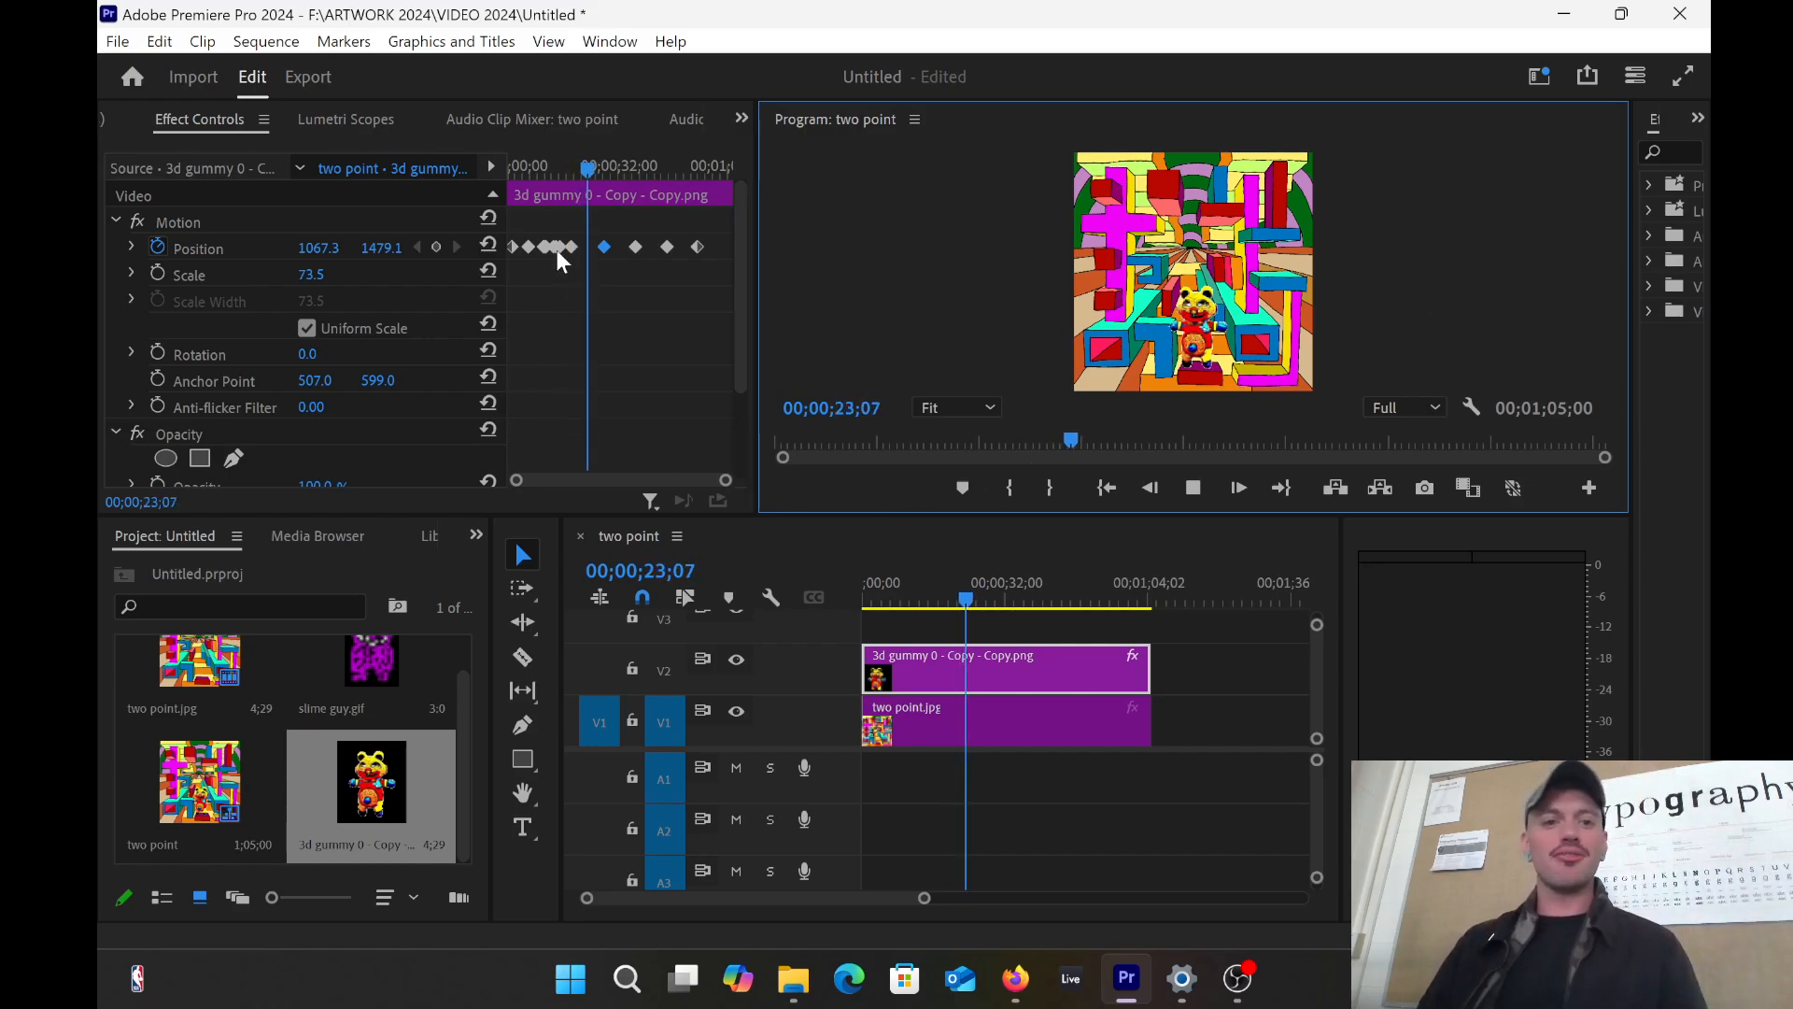
pyautogui.moveTo(590, 170); pyautogui.dragTo(585, 177)
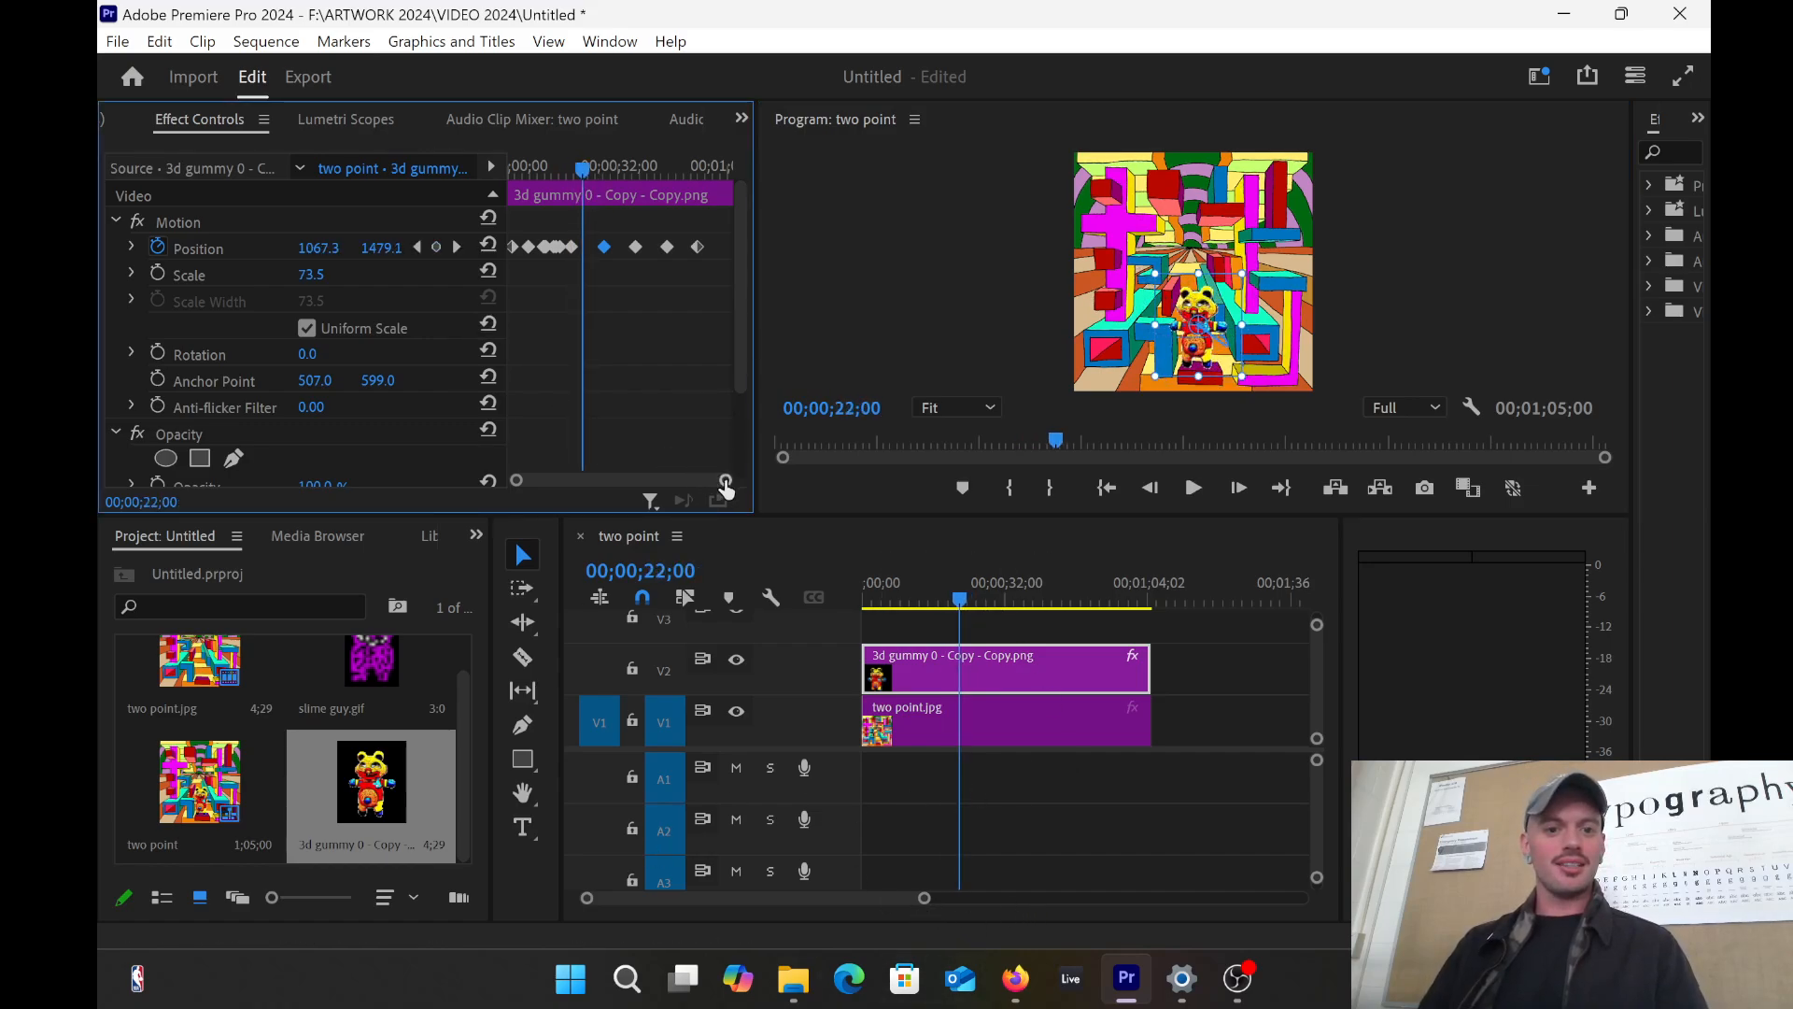
pyautogui.moveTo(725, 479); pyautogui.dragTo(610, 476)
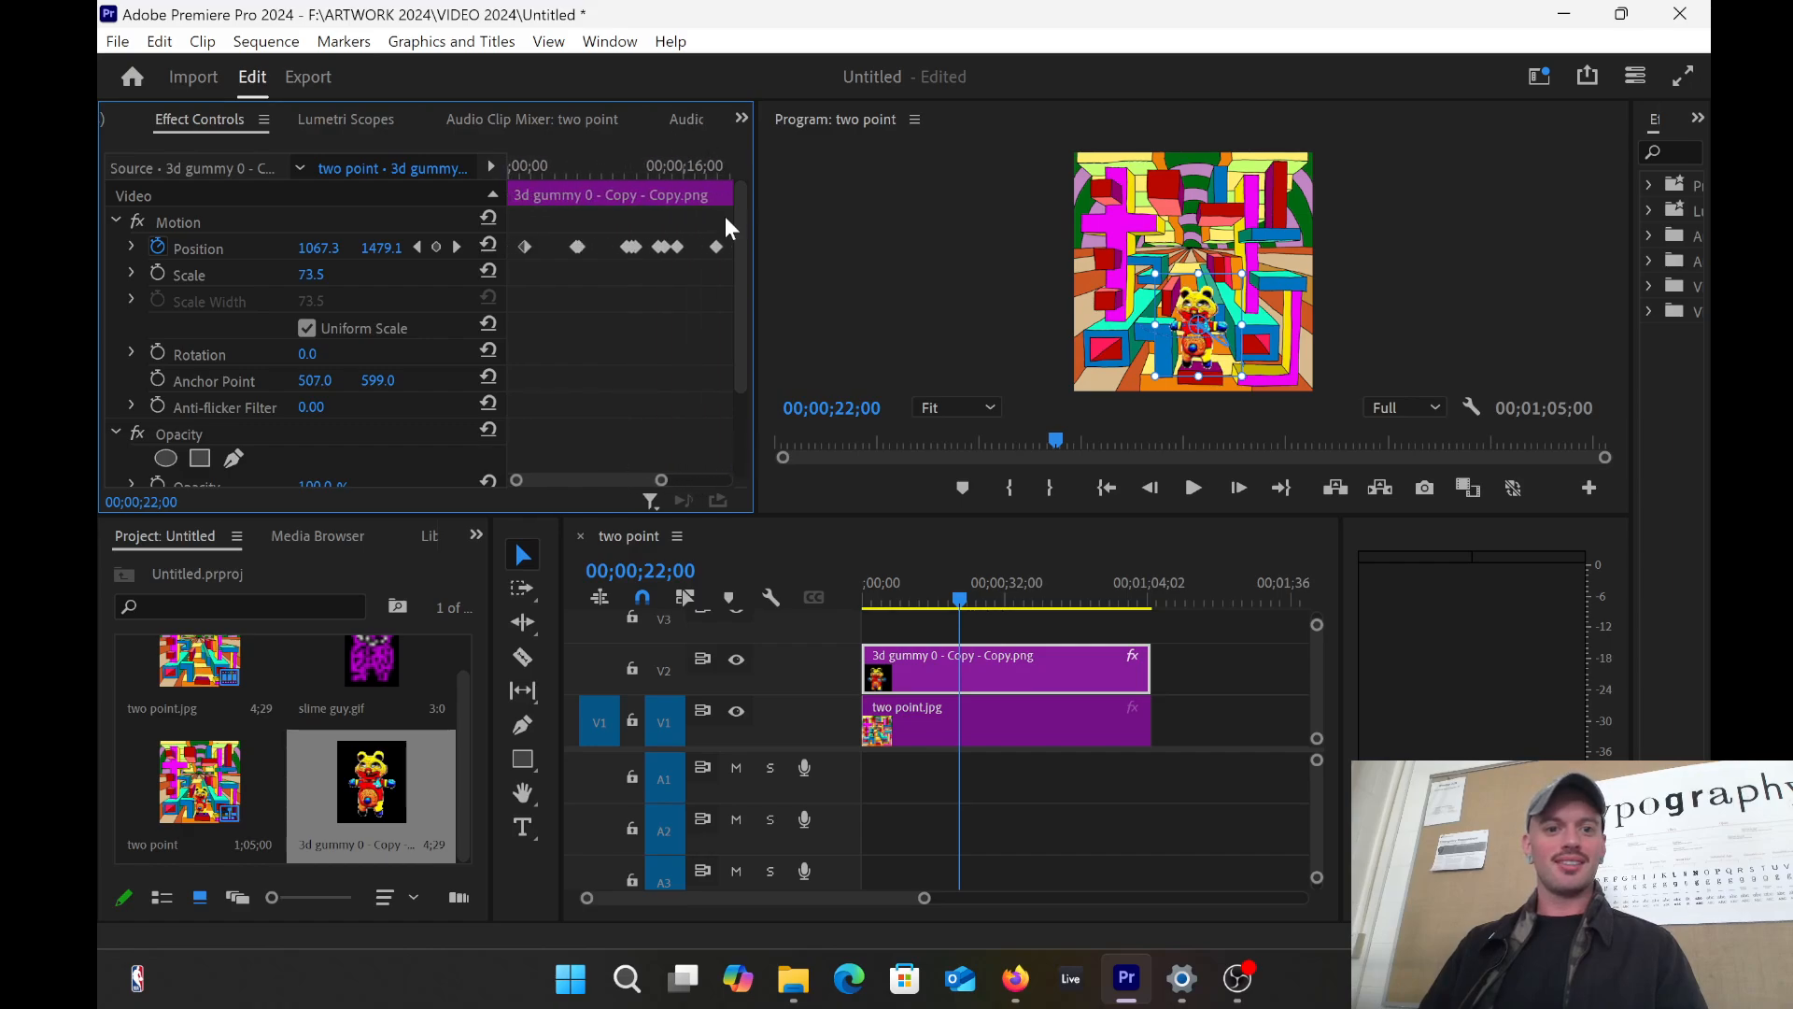
pyautogui.scroll(-2, 609, 478)
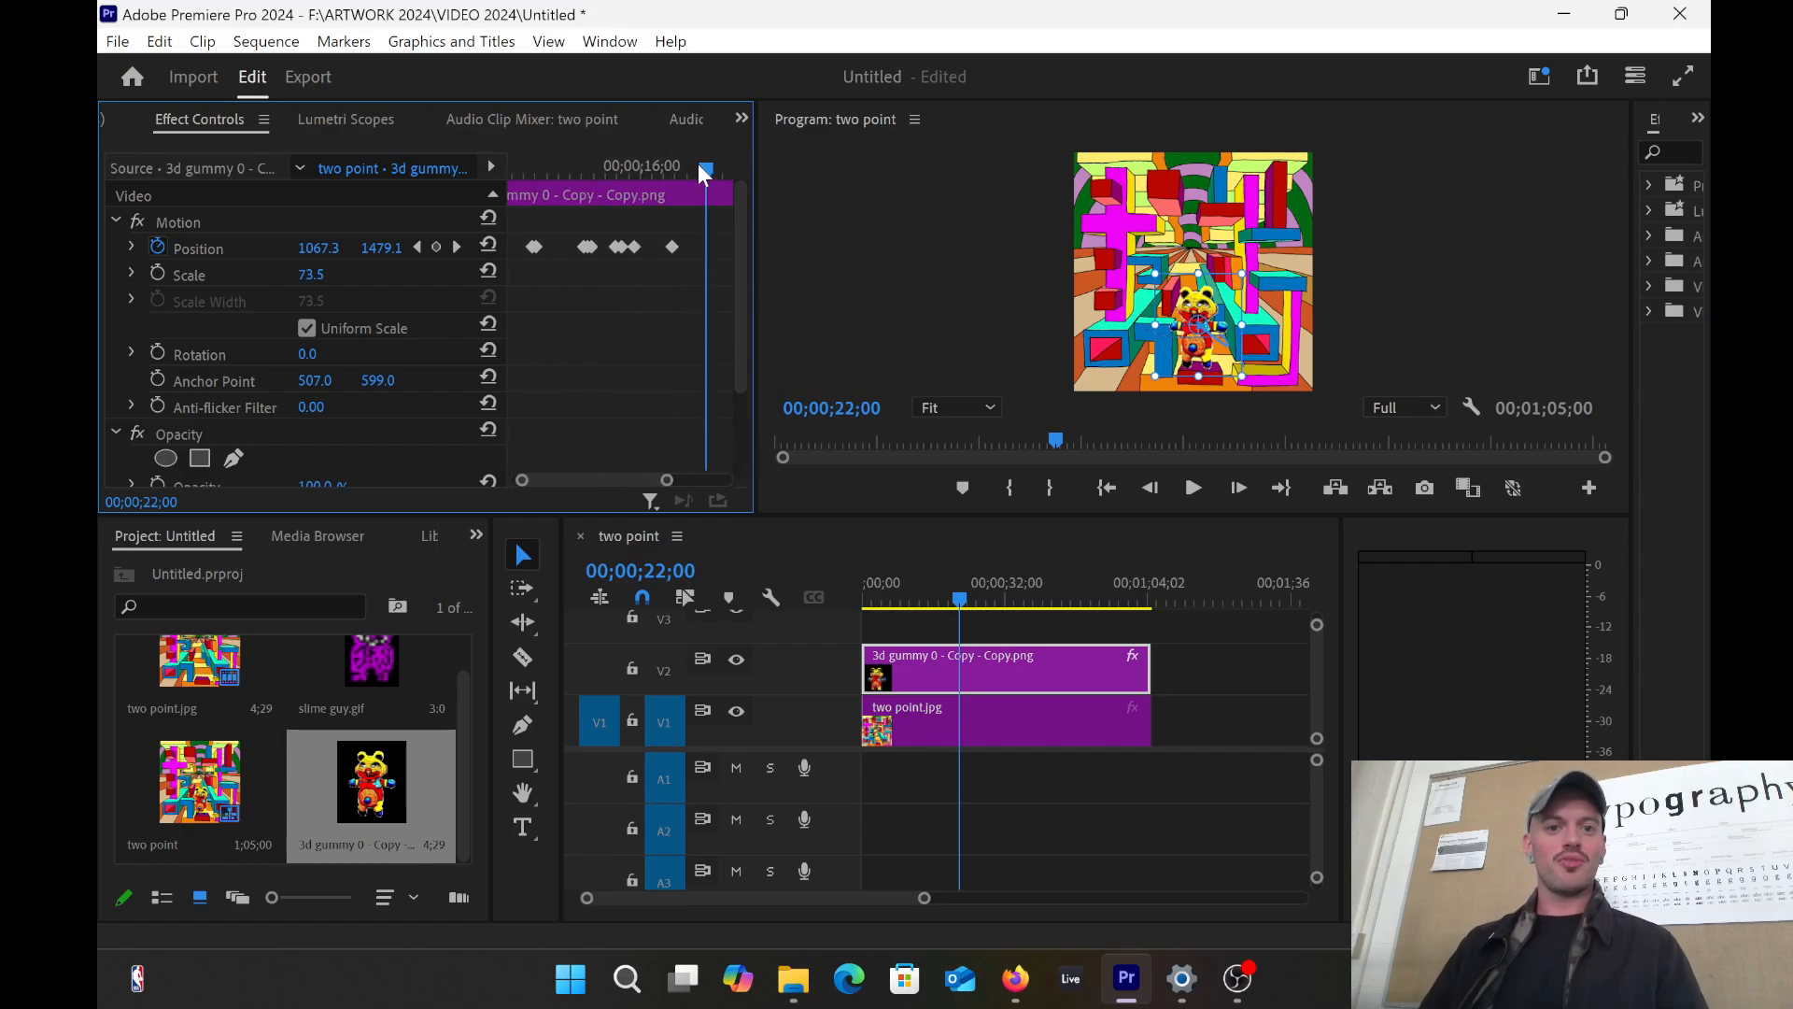
pyautogui.moveTo(697, 164); pyautogui.dragTo(549, 187)
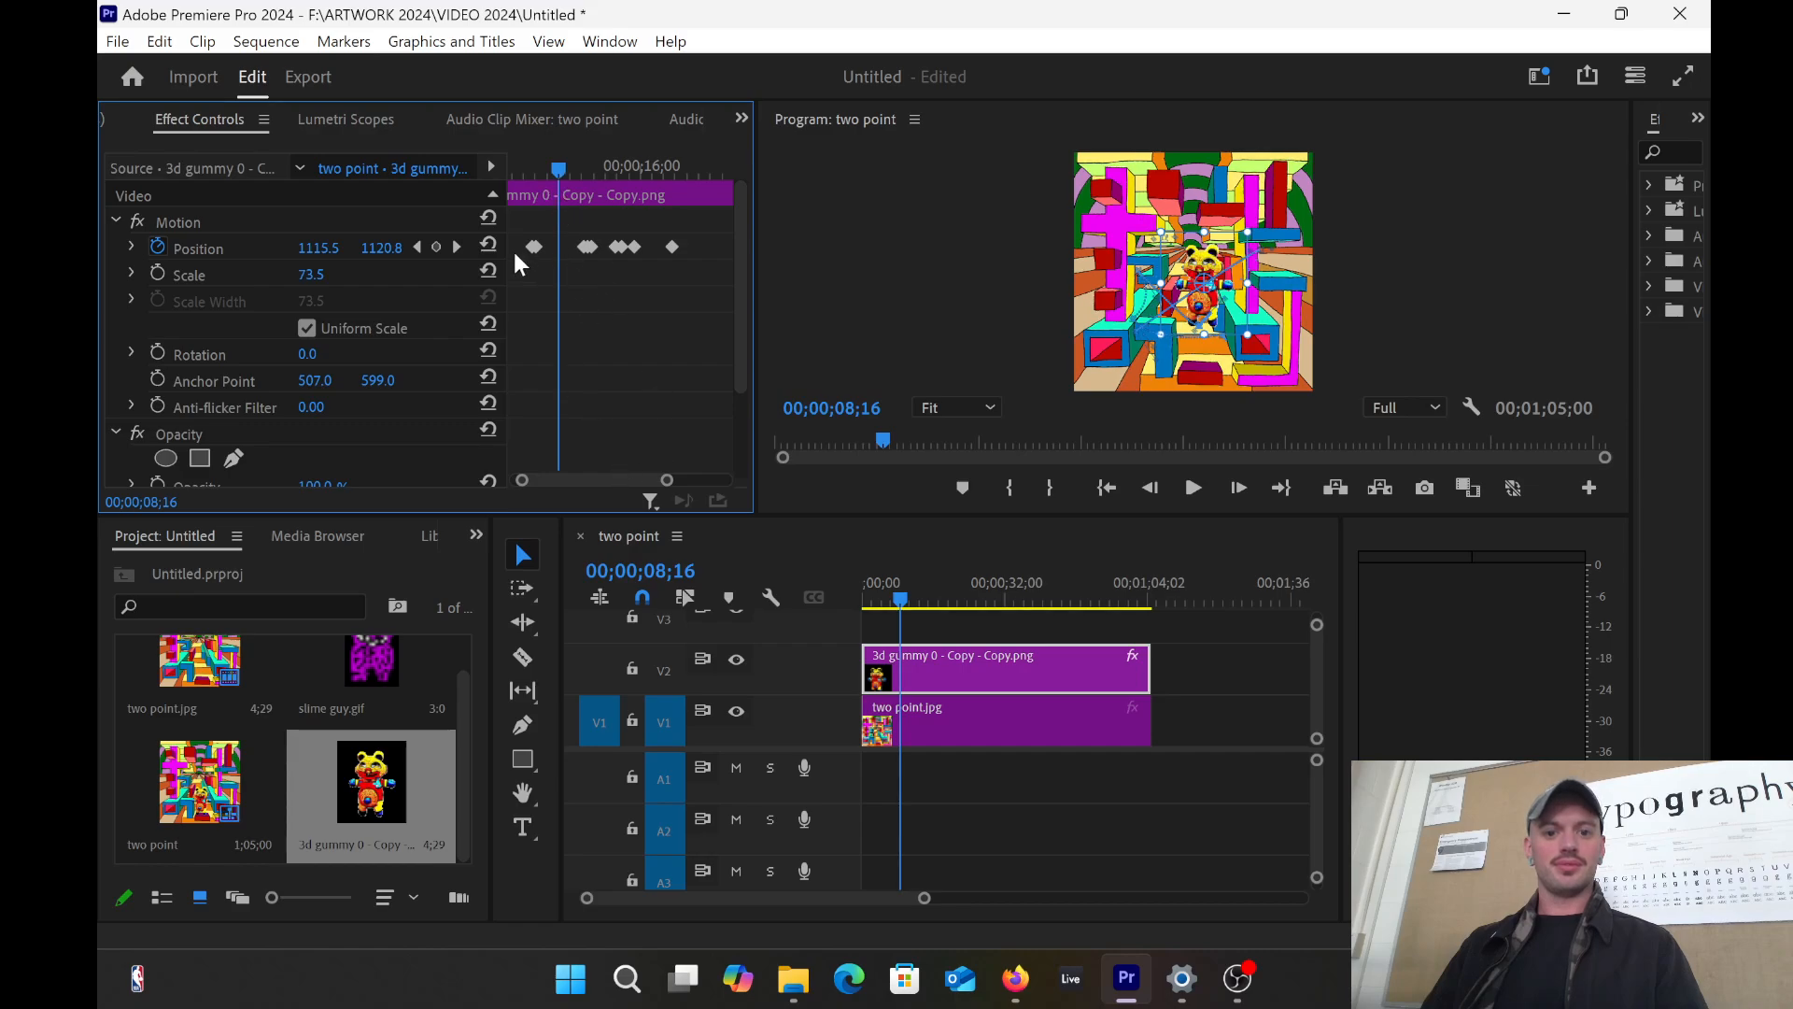
# Step: Add a Position keyframe at the current time and move ahead to about 11 seconds
pyautogui.click(435, 247)
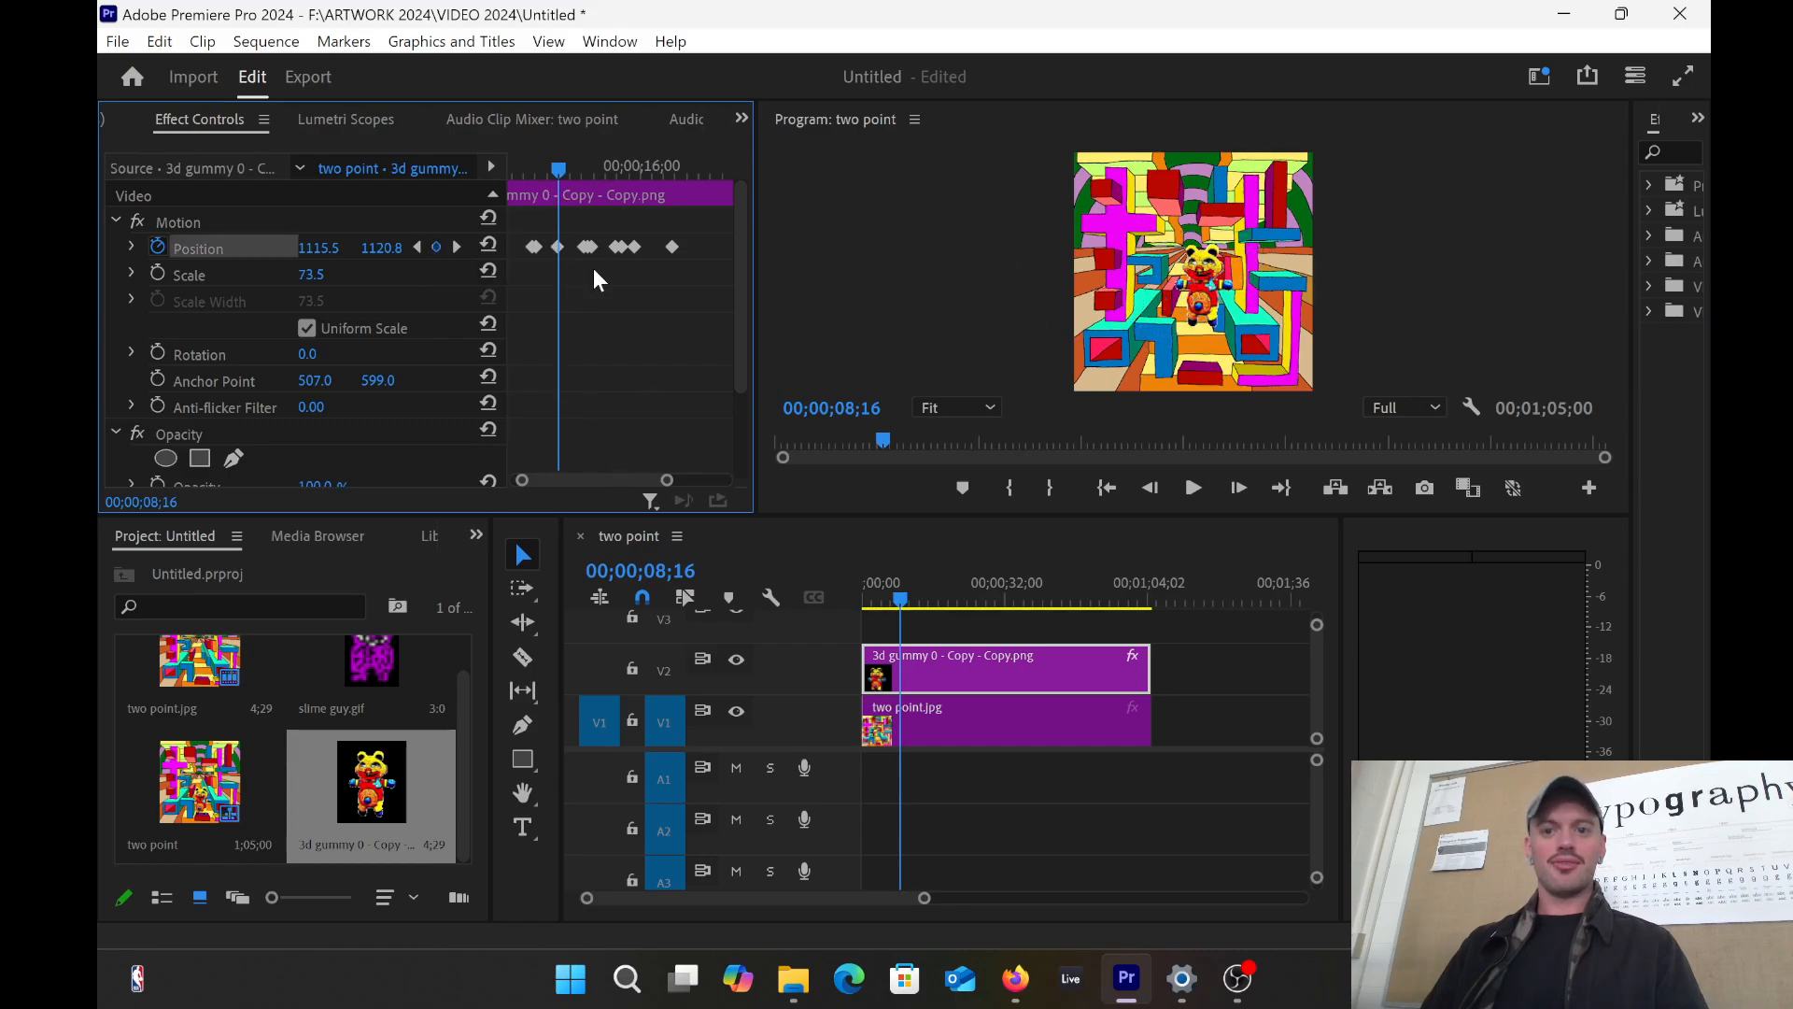
pyautogui.moveTo(559, 171)
pyautogui.mouseDown()
pyautogui.moveTo(532, 176)
pyautogui.moveTo(559, 174)
pyautogui.mouseUp()
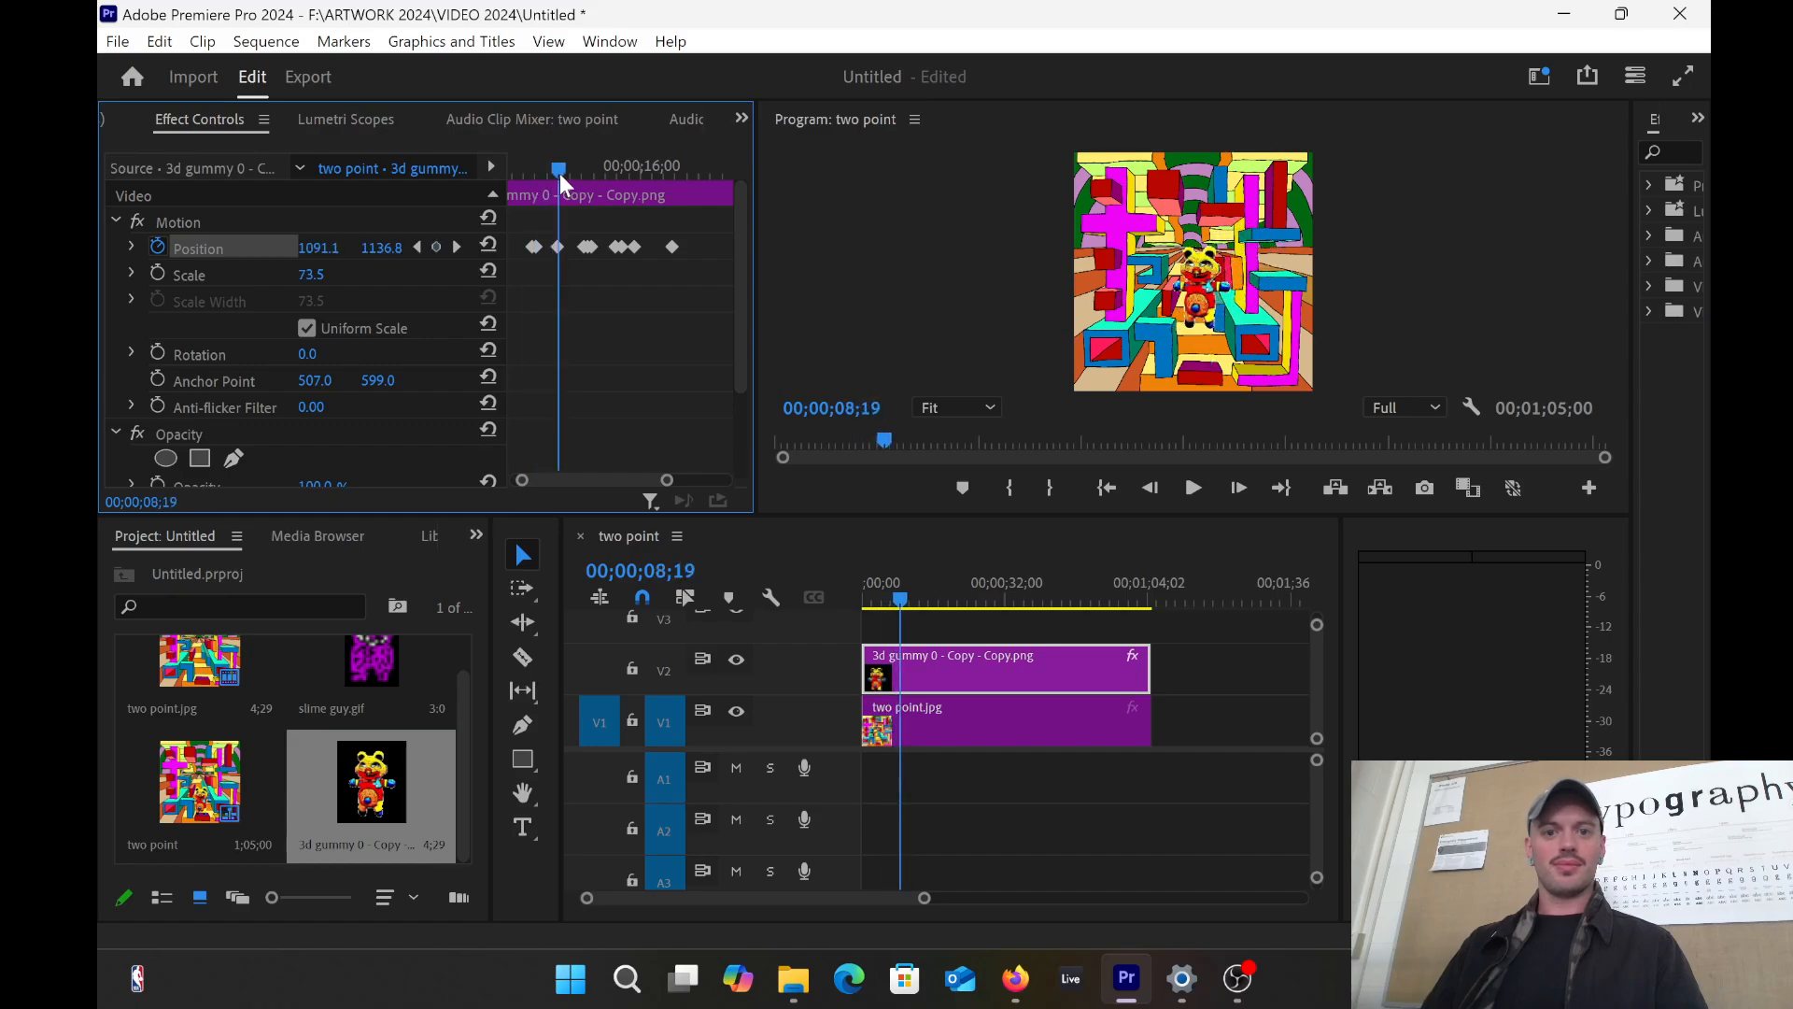
pyautogui.click(1175, 298)
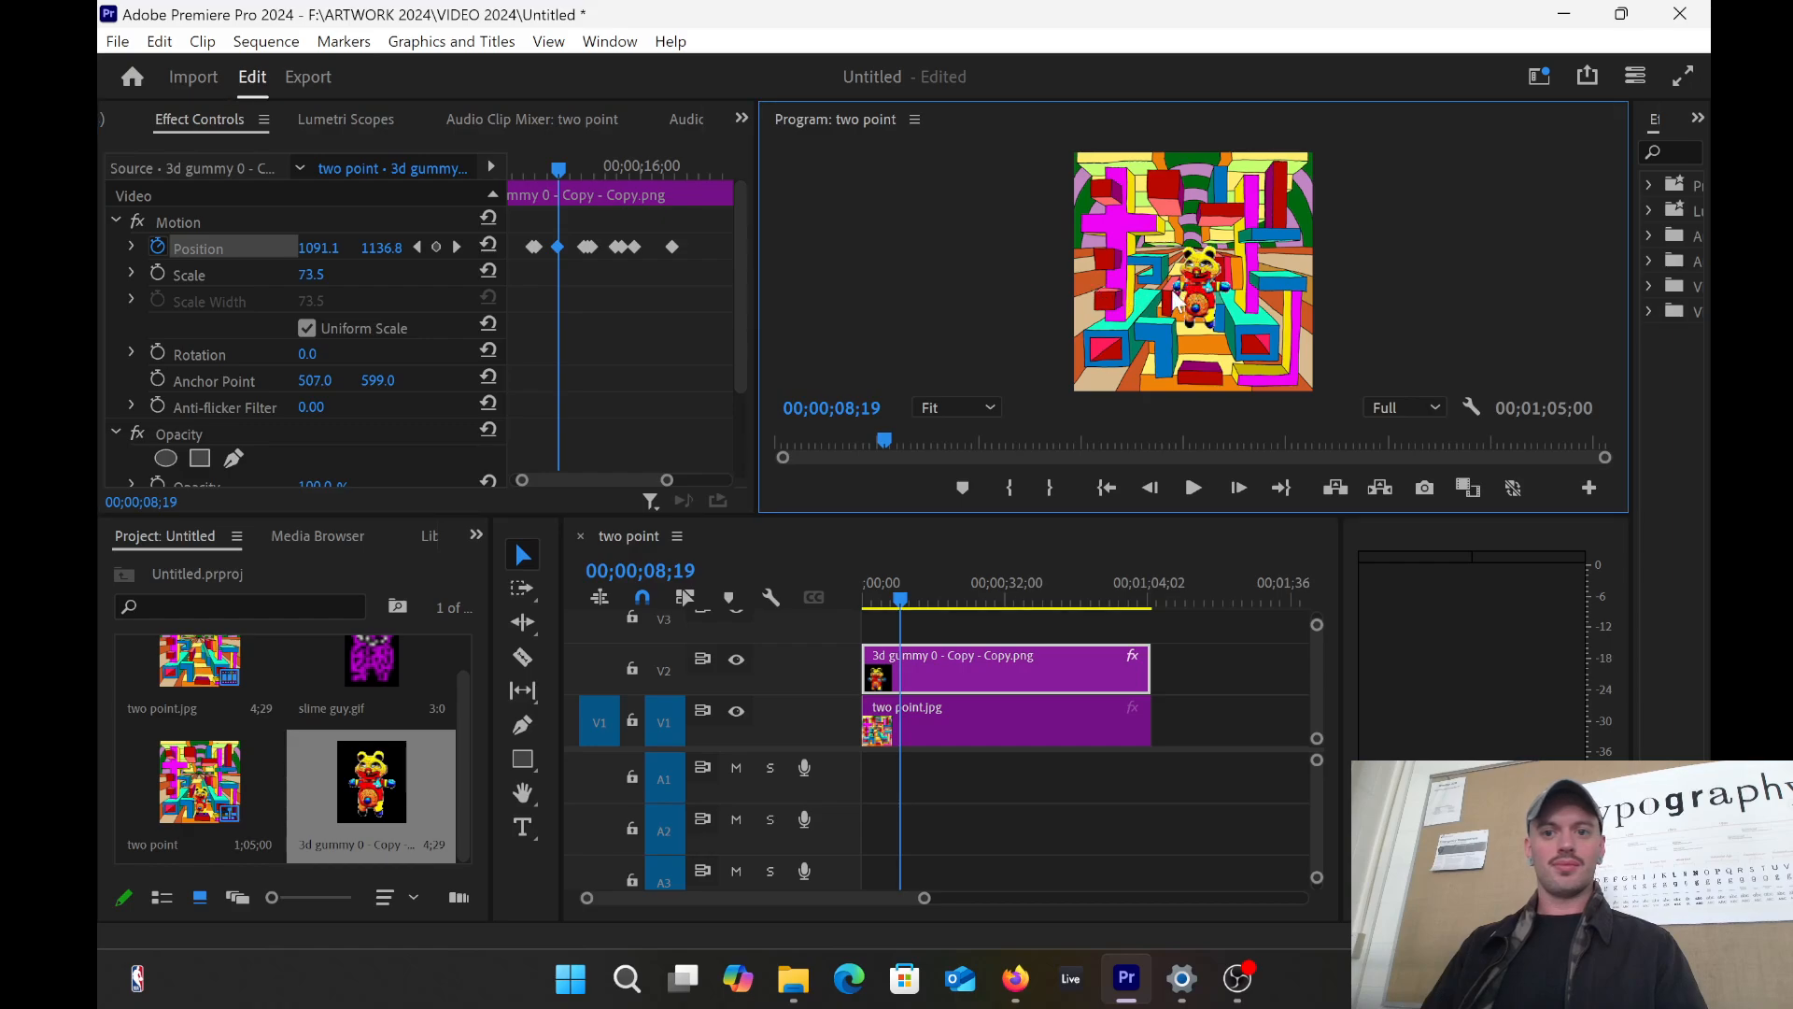
pyautogui.click(1197, 303)
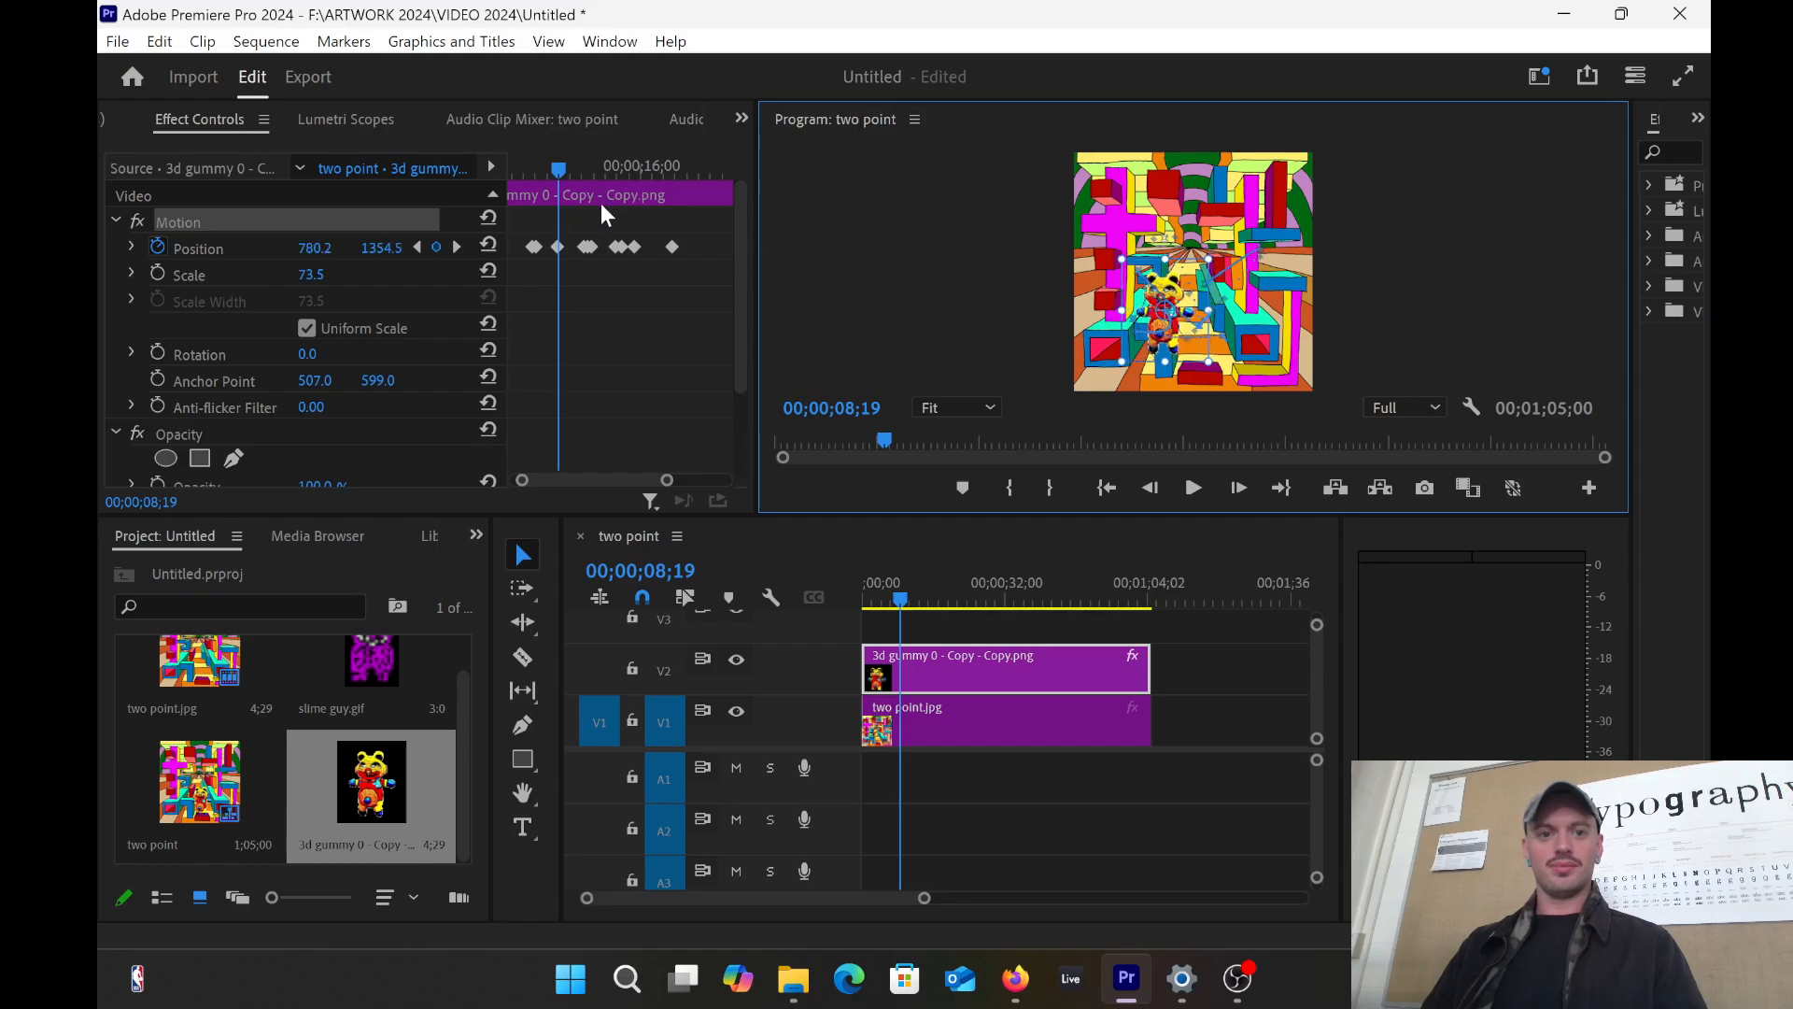
pyautogui.moveTo(559, 169); pyautogui.dragTo(652, 241)
pyautogui.moveTo(670, 472); pyautogui.dragTo(695, 480)
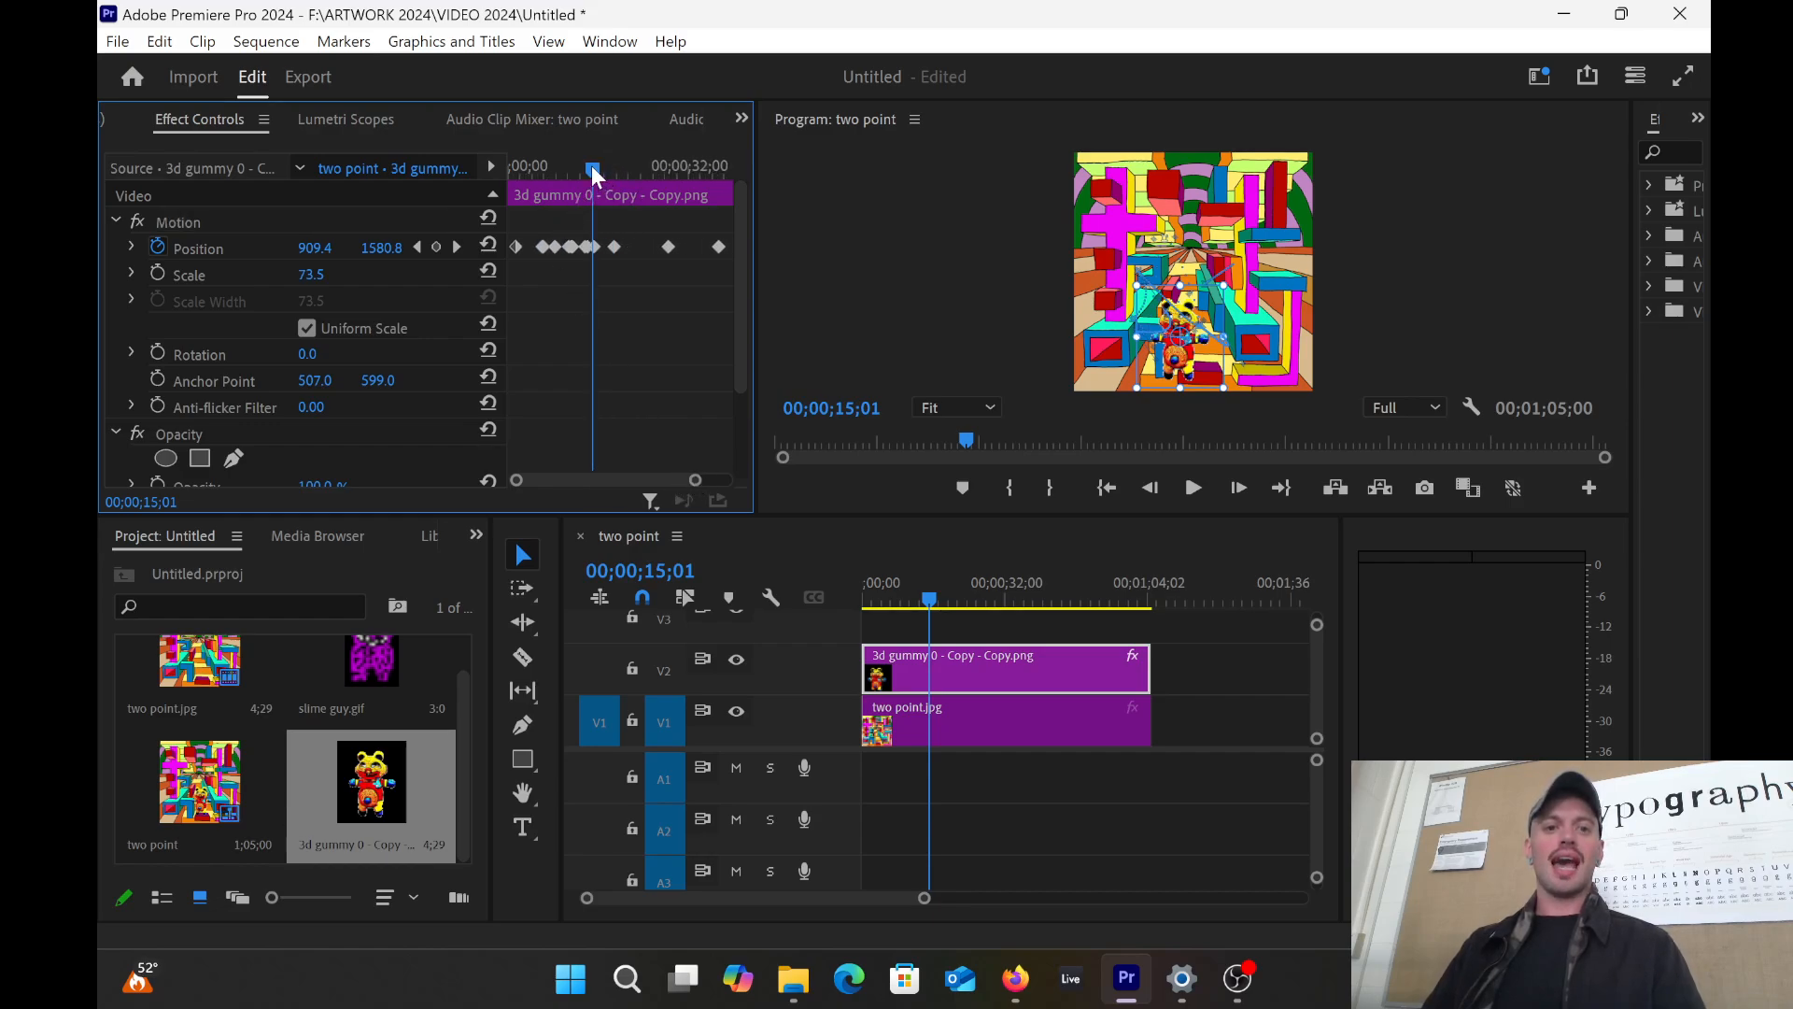
# Step: Add a Position keyframe at 24;08 and nudge the bear slightly lower in the maze
pyautogui.moveTo(592, 165); pyautogui.dragTo(644, 181)
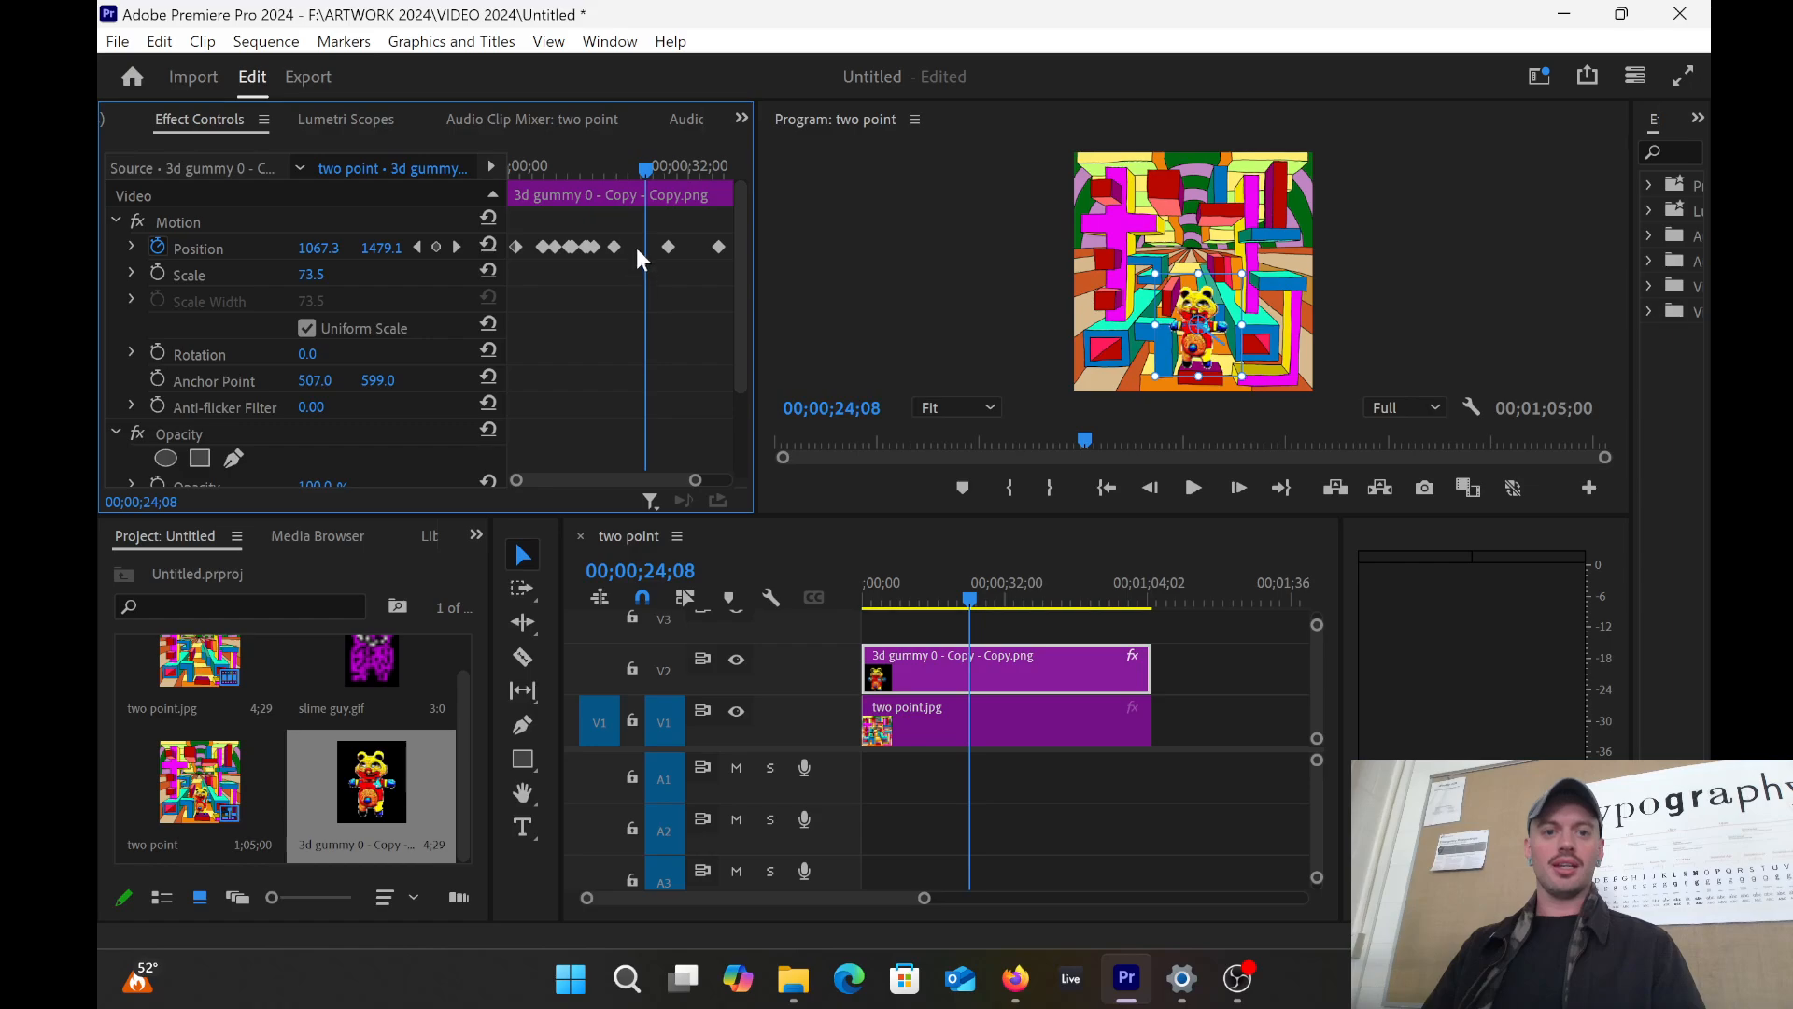
pyautogui.click(438, 247)
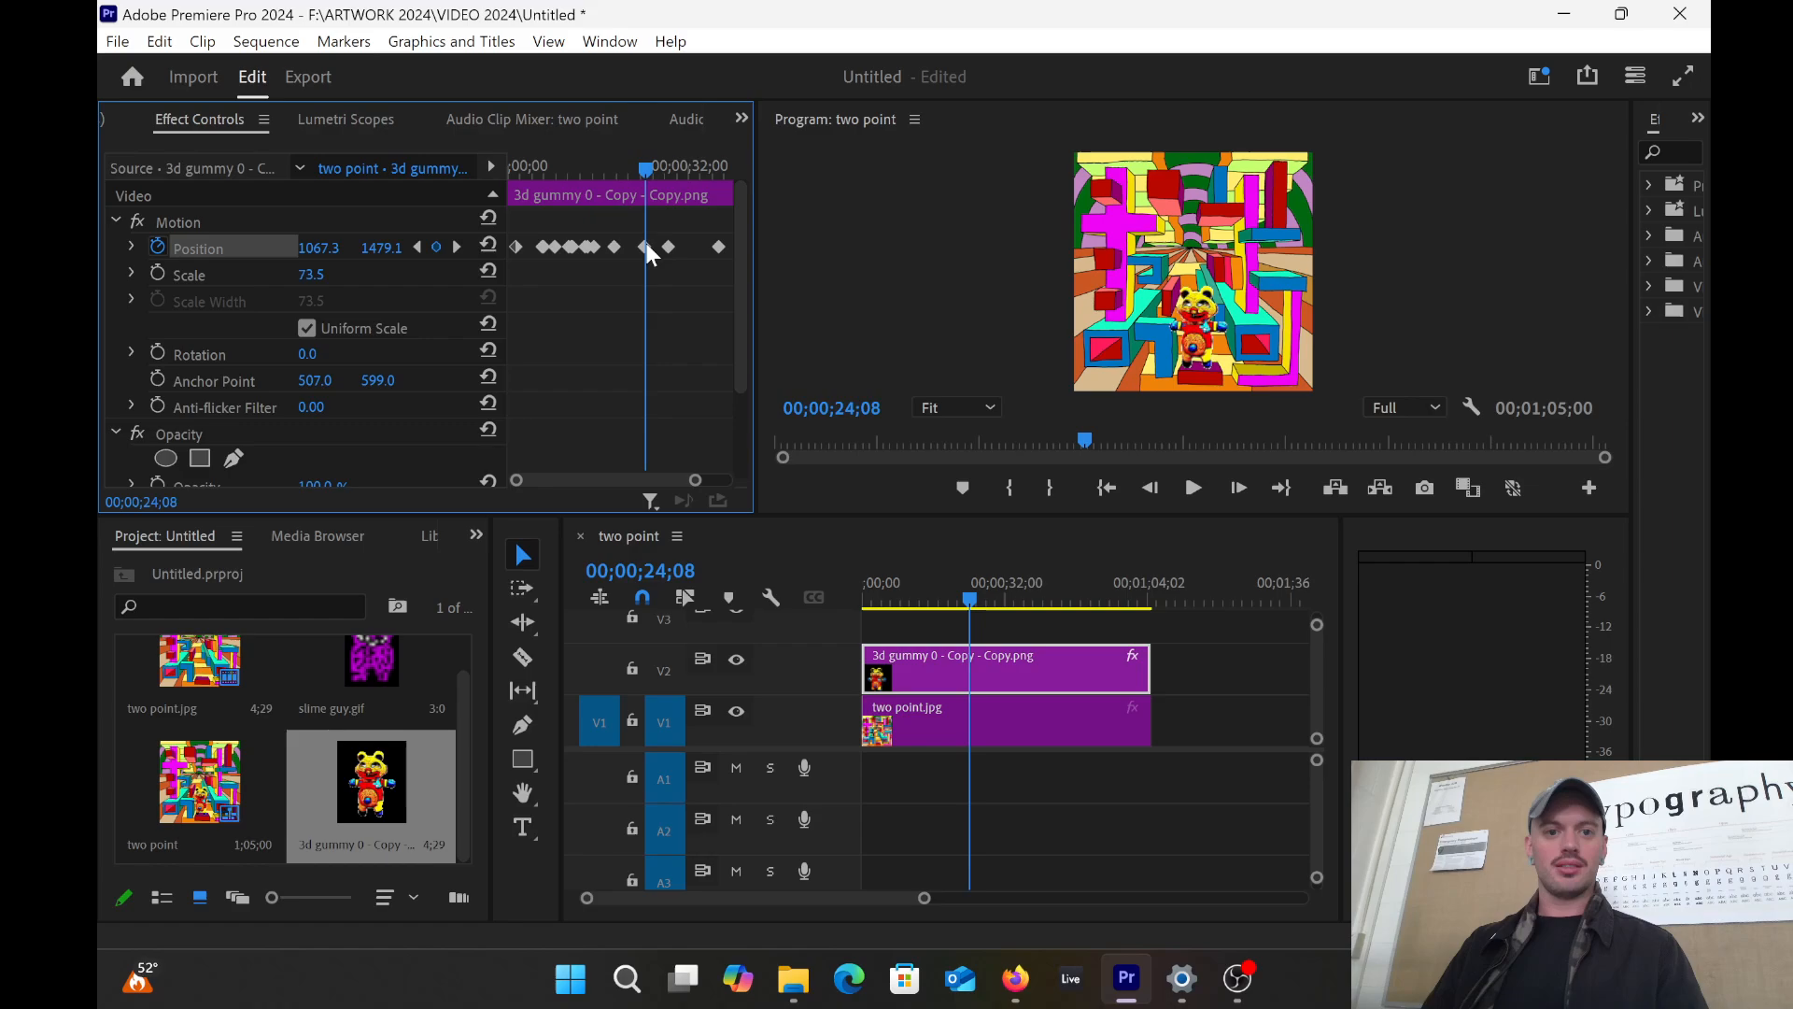
pyautogui.moveTo(1196, 349); pyautogui.dragTo(1257, 350)
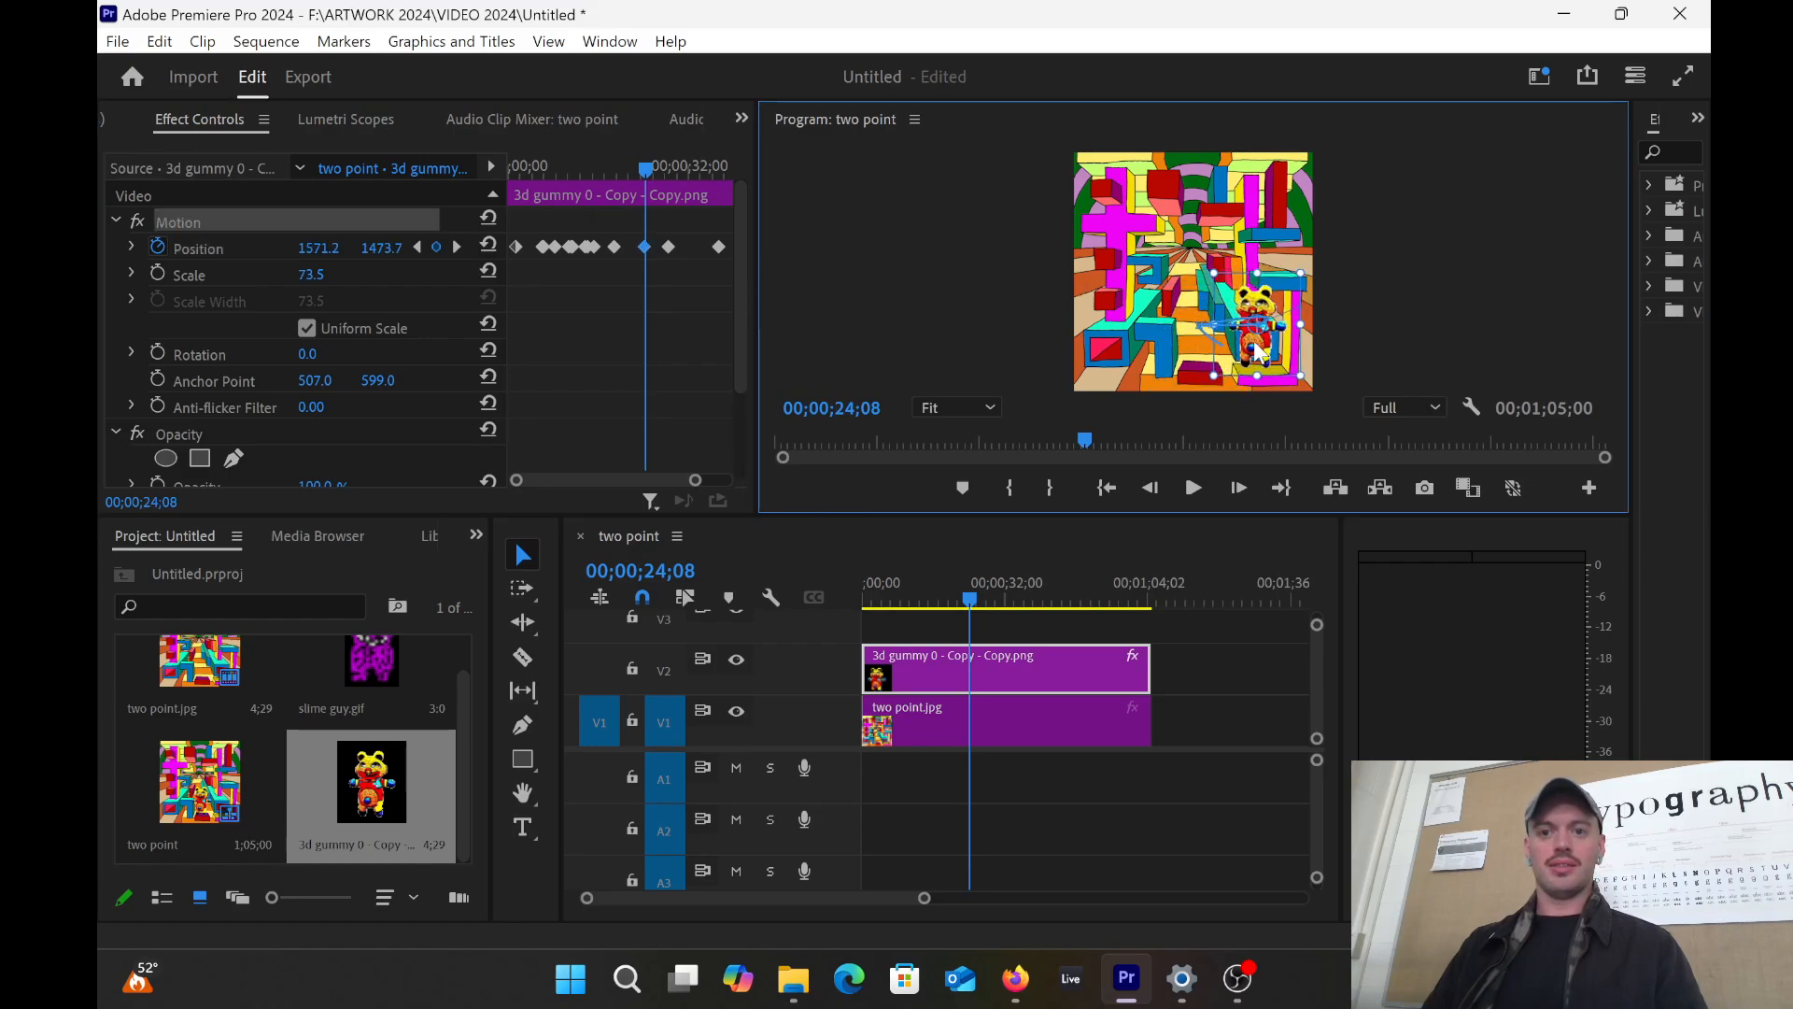
pyautogui.moveTo(644, 171); pyautogui.dragTo(653, 174)
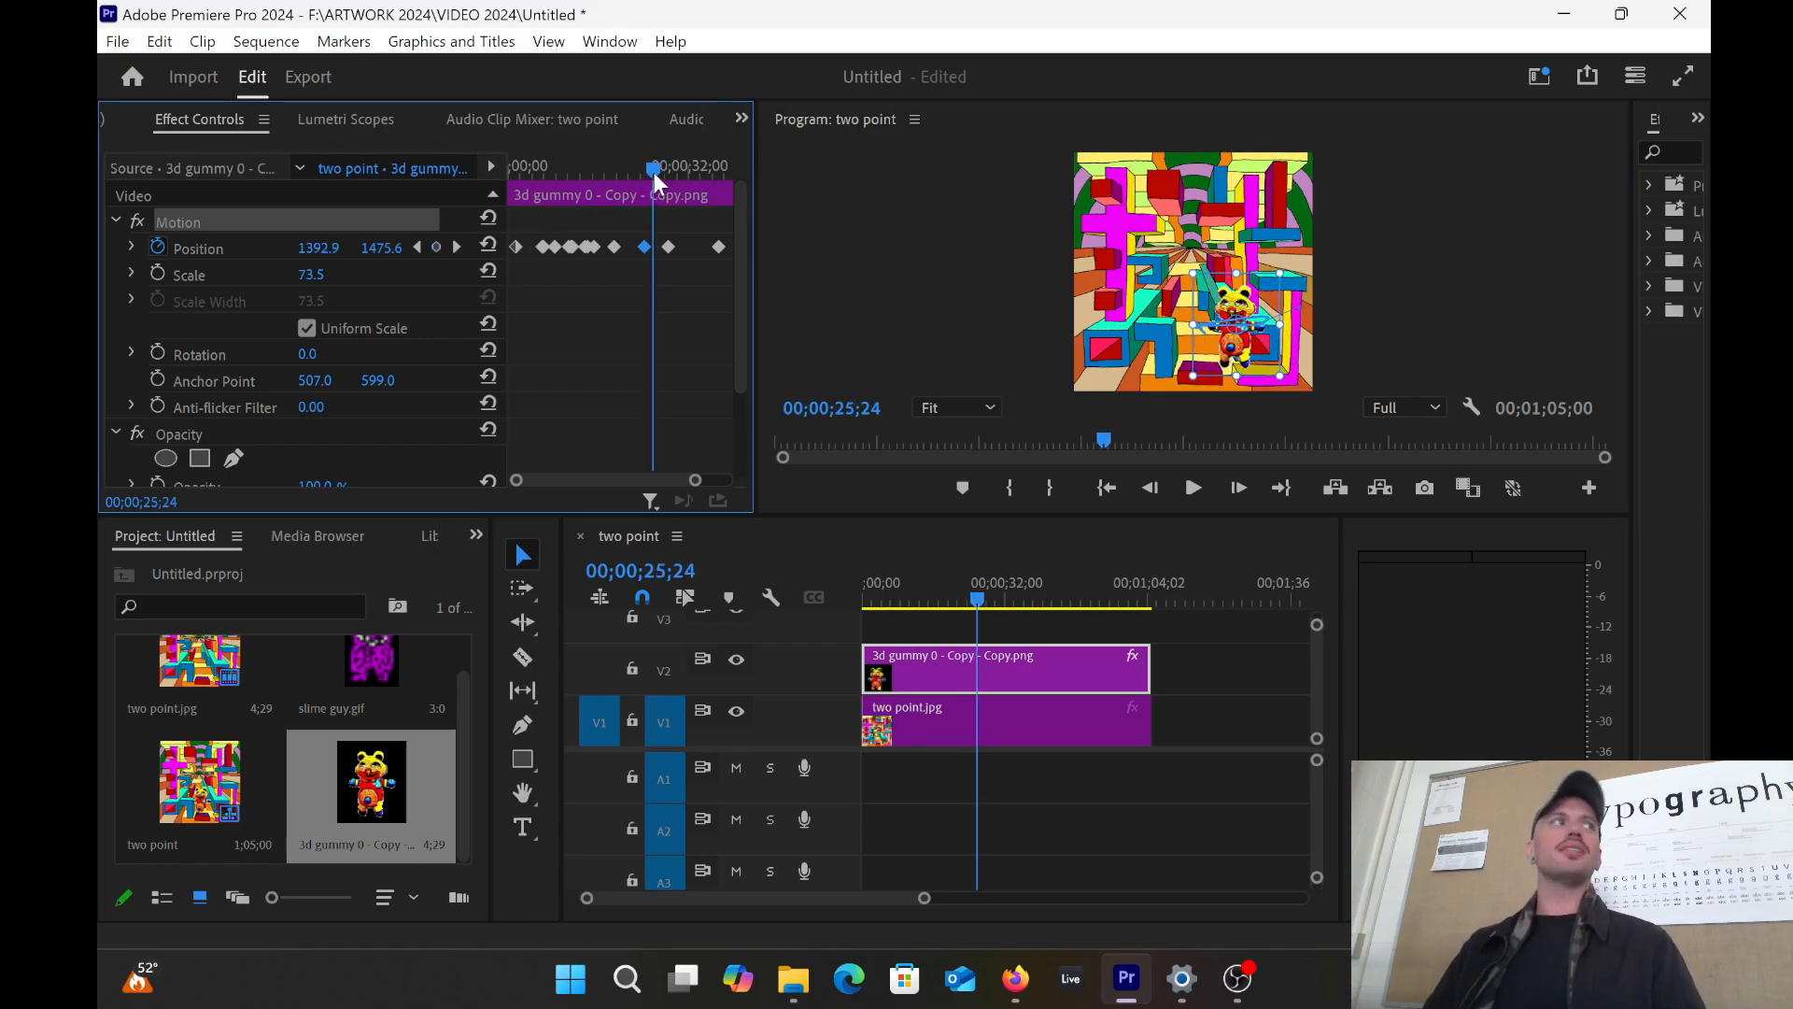
# Step: Add a Position keyframe at 32;28 moving the bear up-right to 1549.5, 1018.6
pyautogui.moveTo(642, 161); pyautogui.dragTo(696, 170)
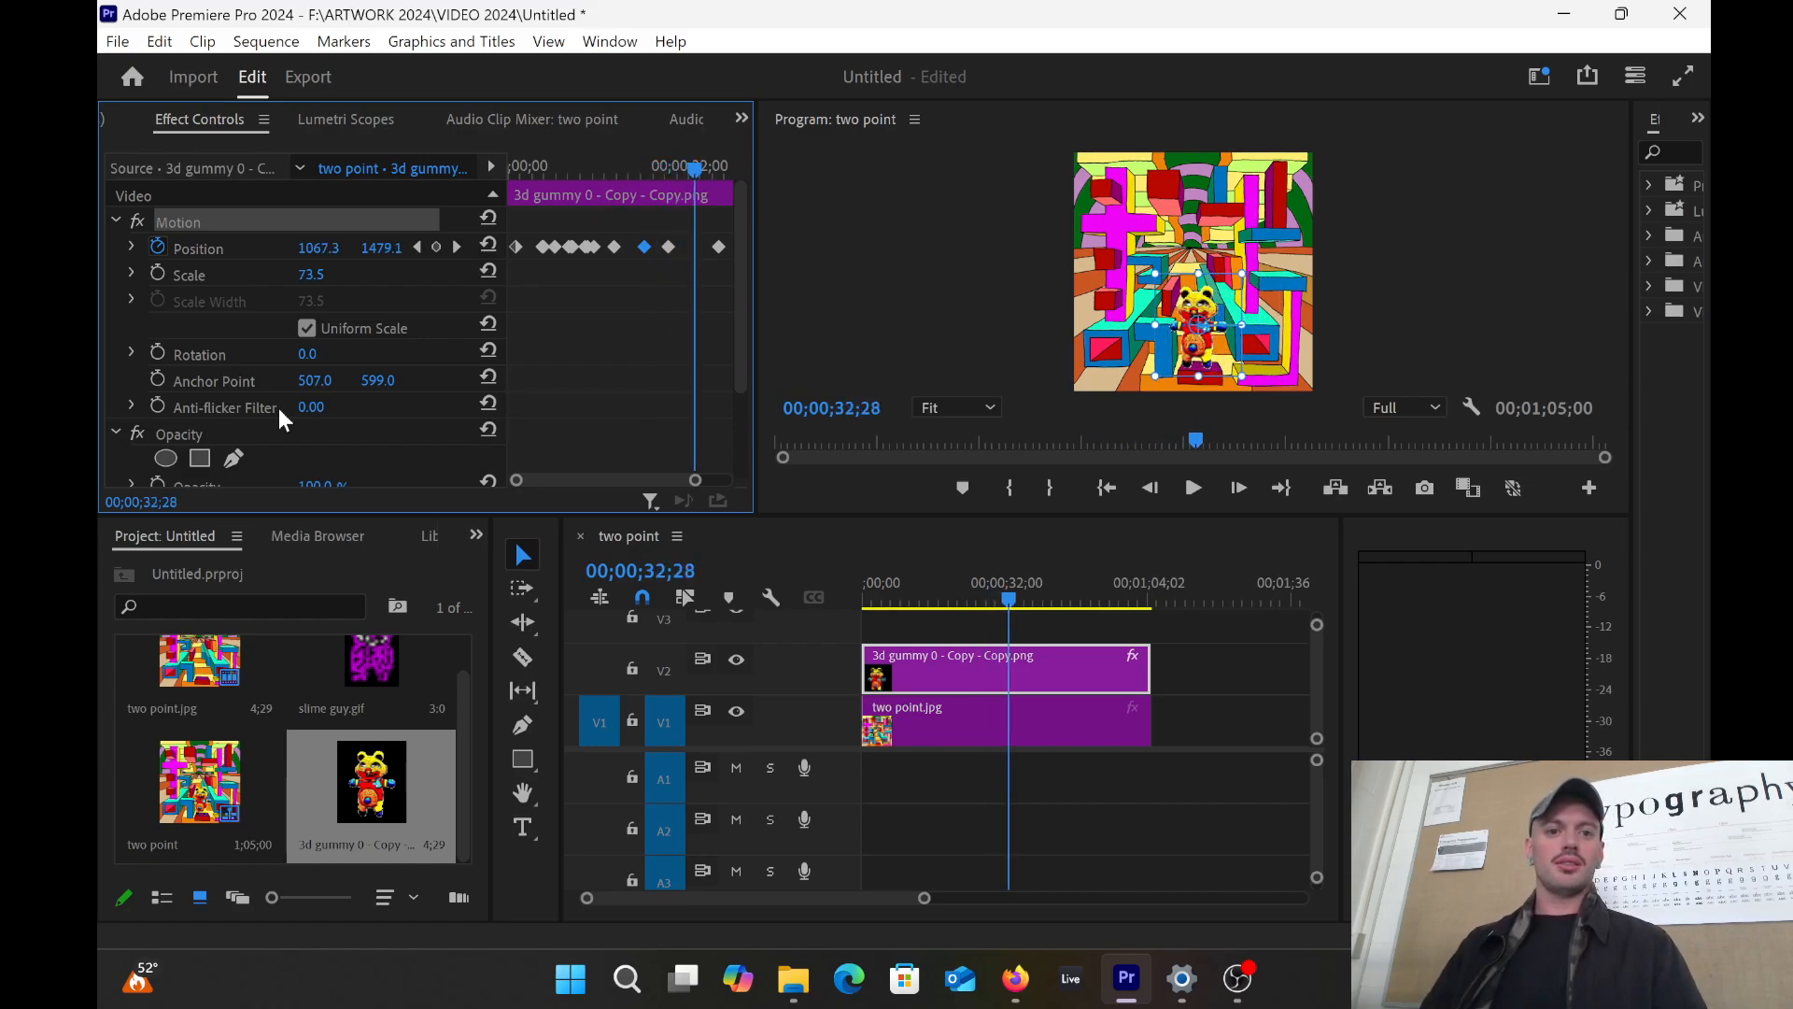
pyautogui.click(436, 246)
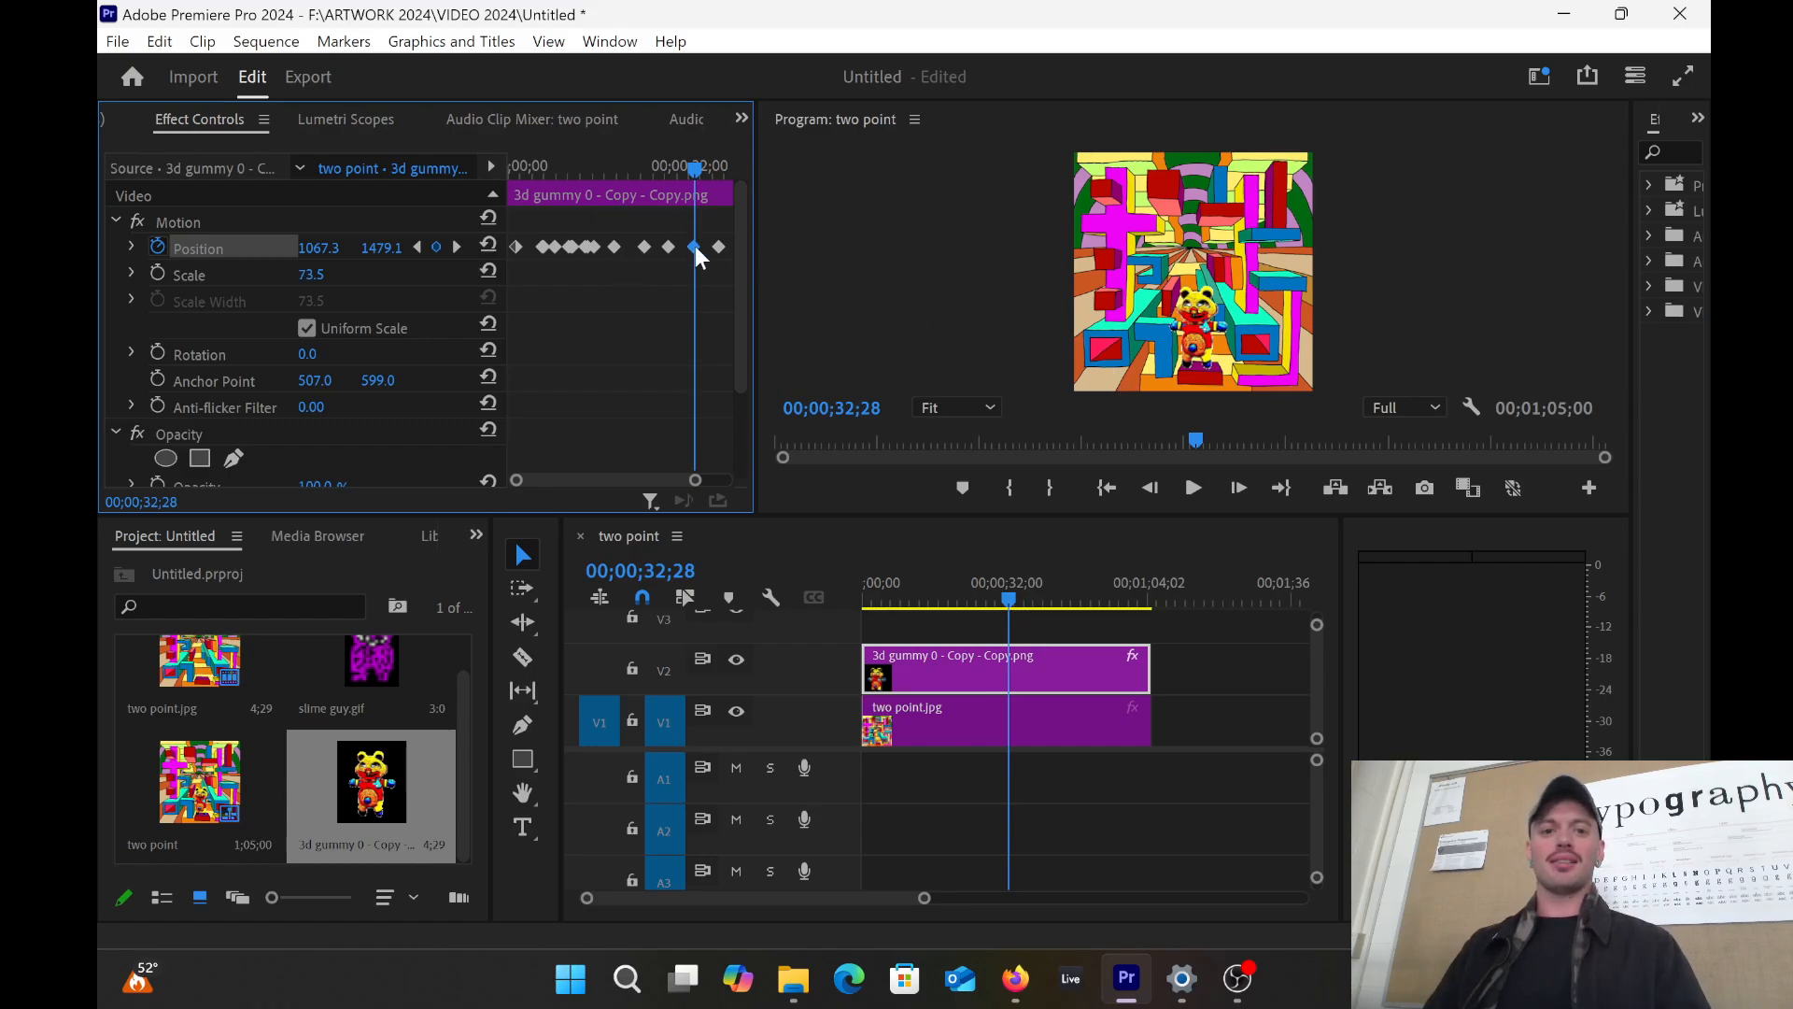
pyautogui.click(1212, 347)
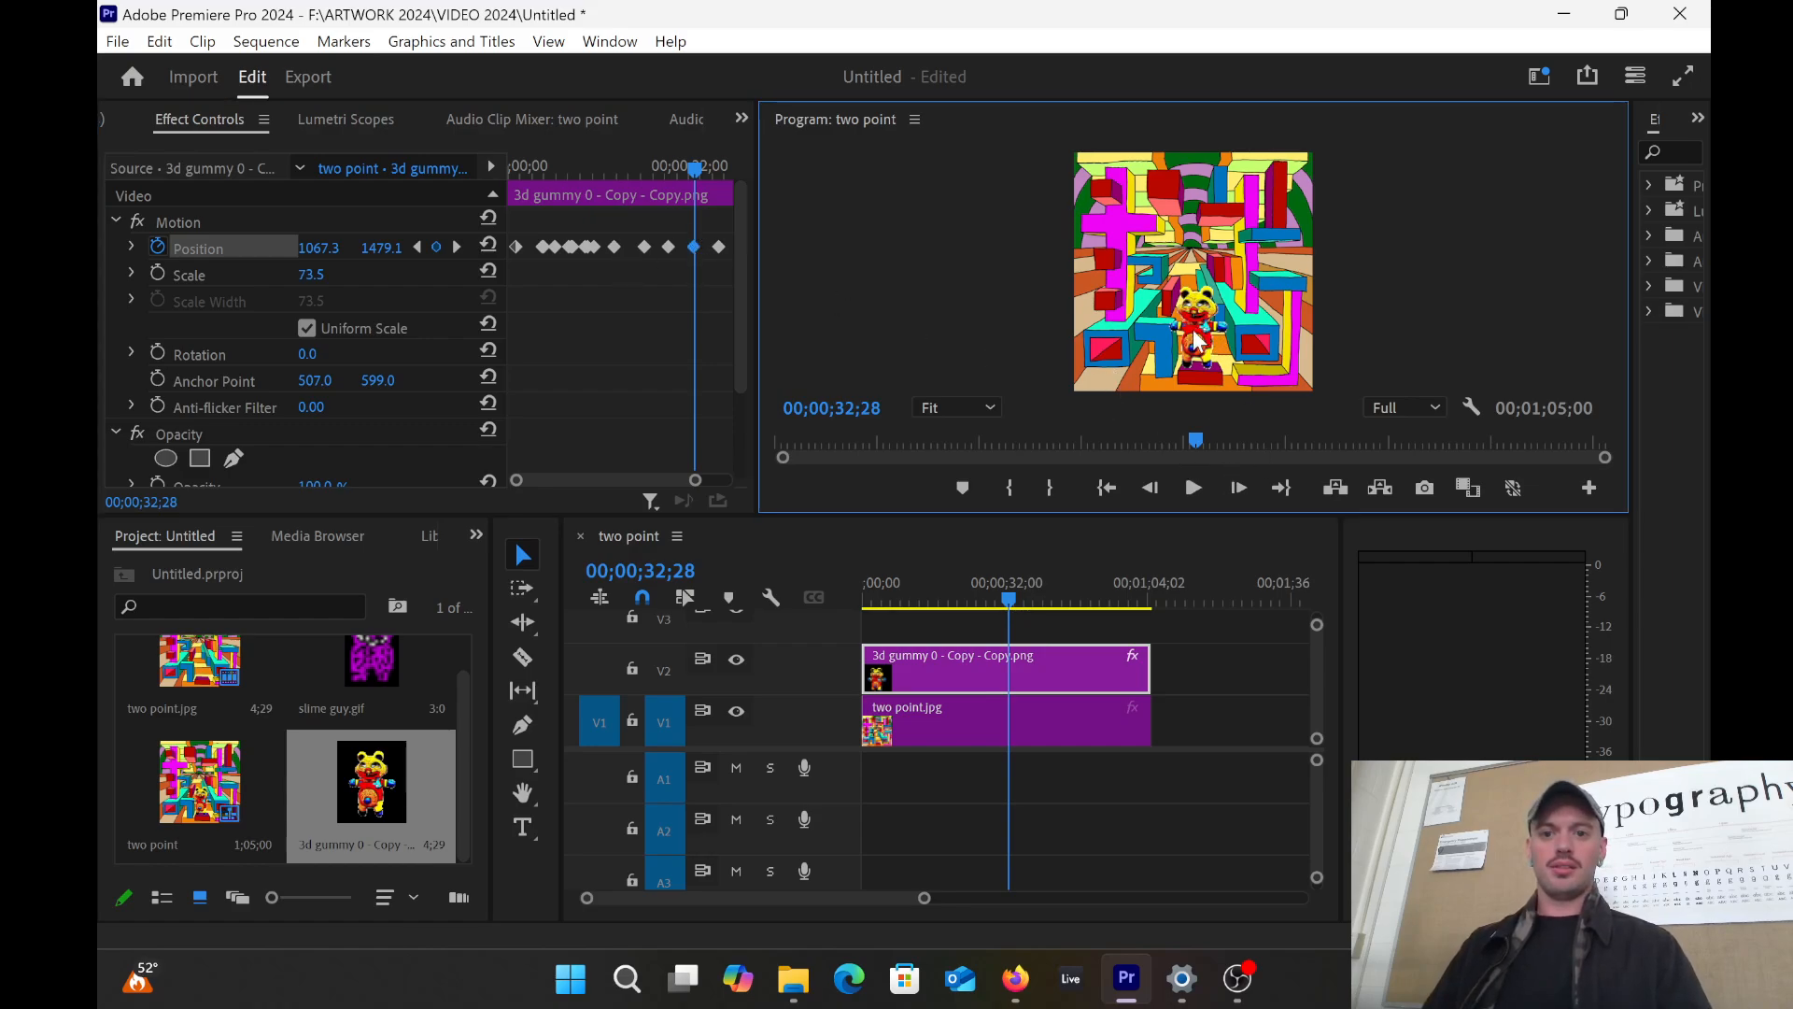
pyautogui.moveTo(1213, 347); pyautogui.dragTo(1258, 305)
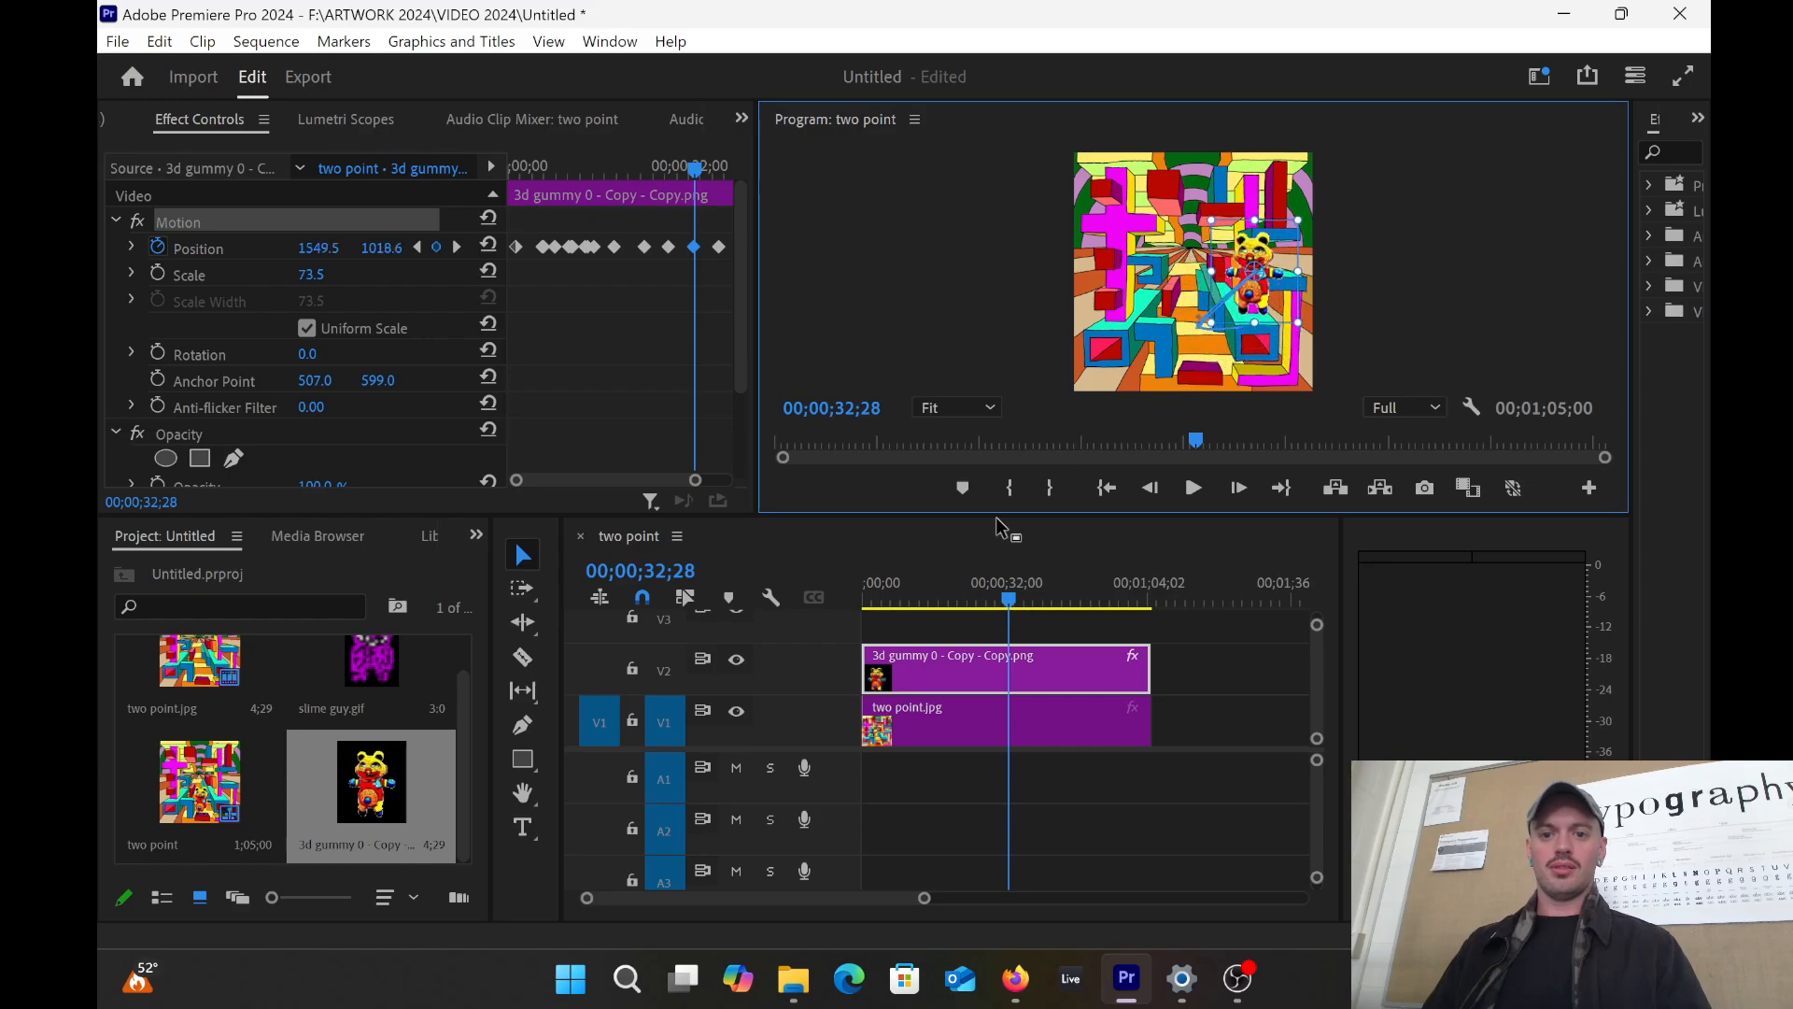
pyautogui.moveTo(994, 586); pyautogui.dragTo(865, 594)
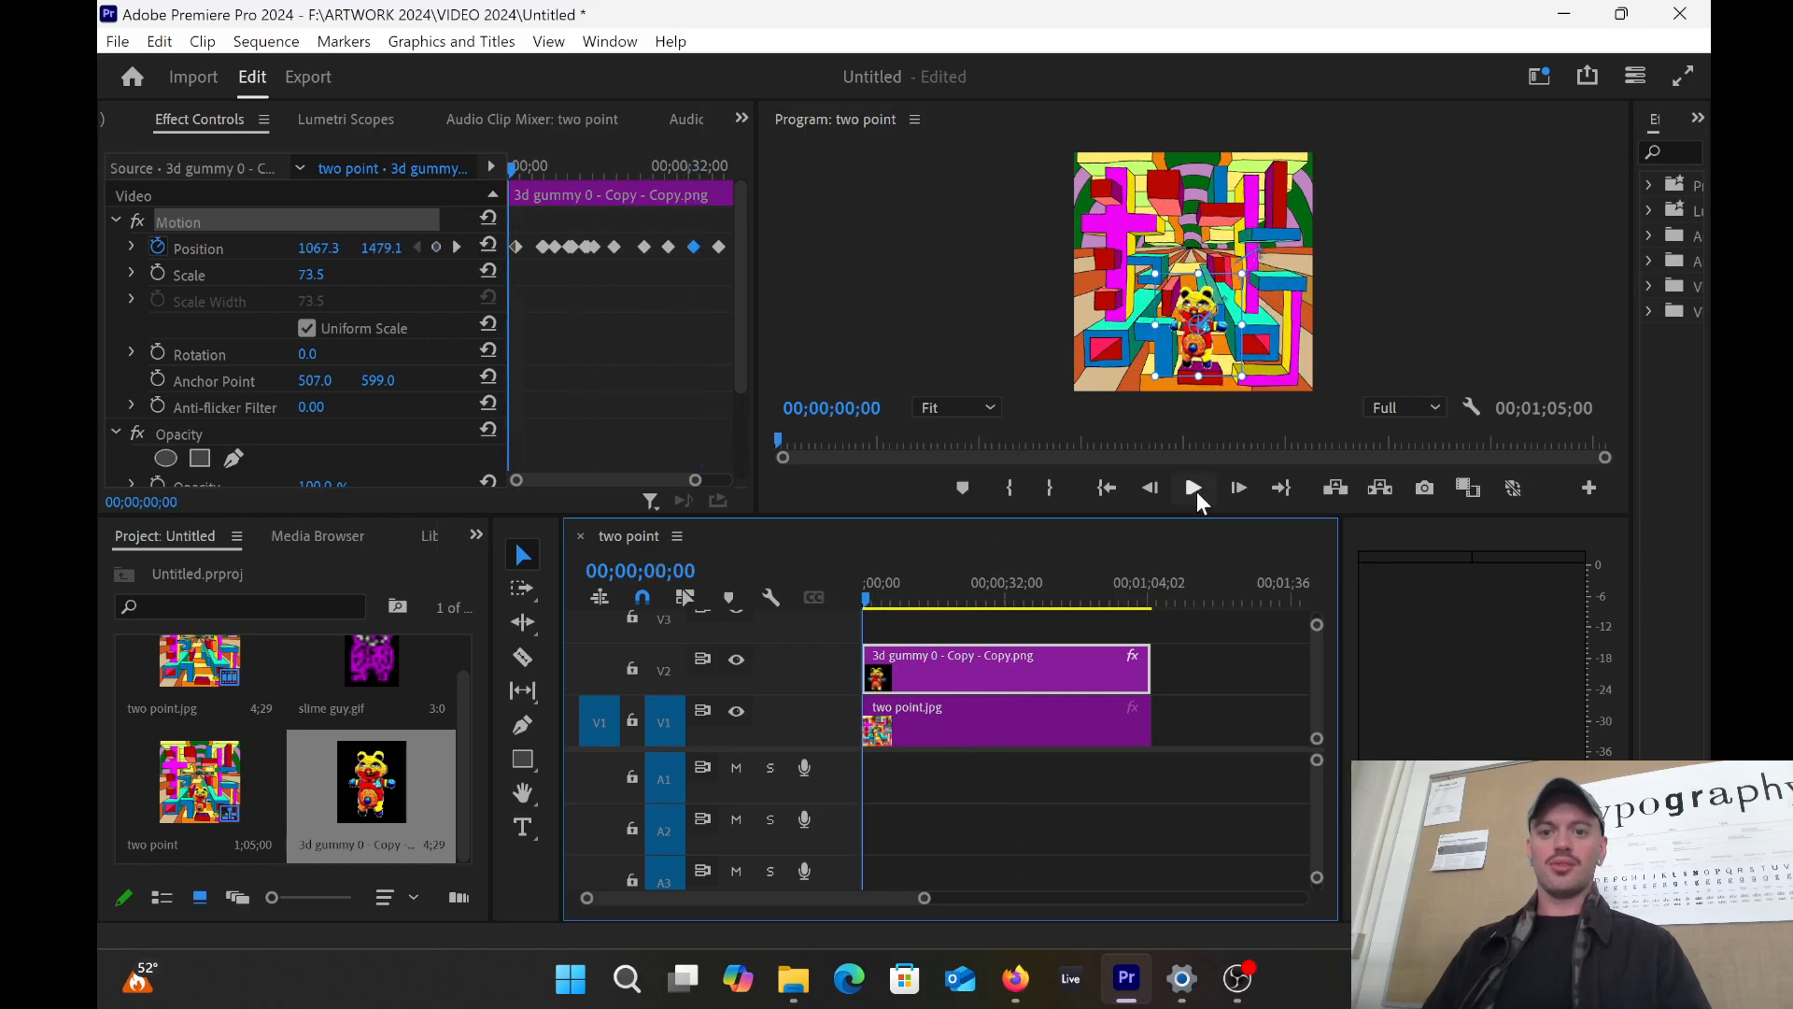
pyautogui.click(1194, 489)
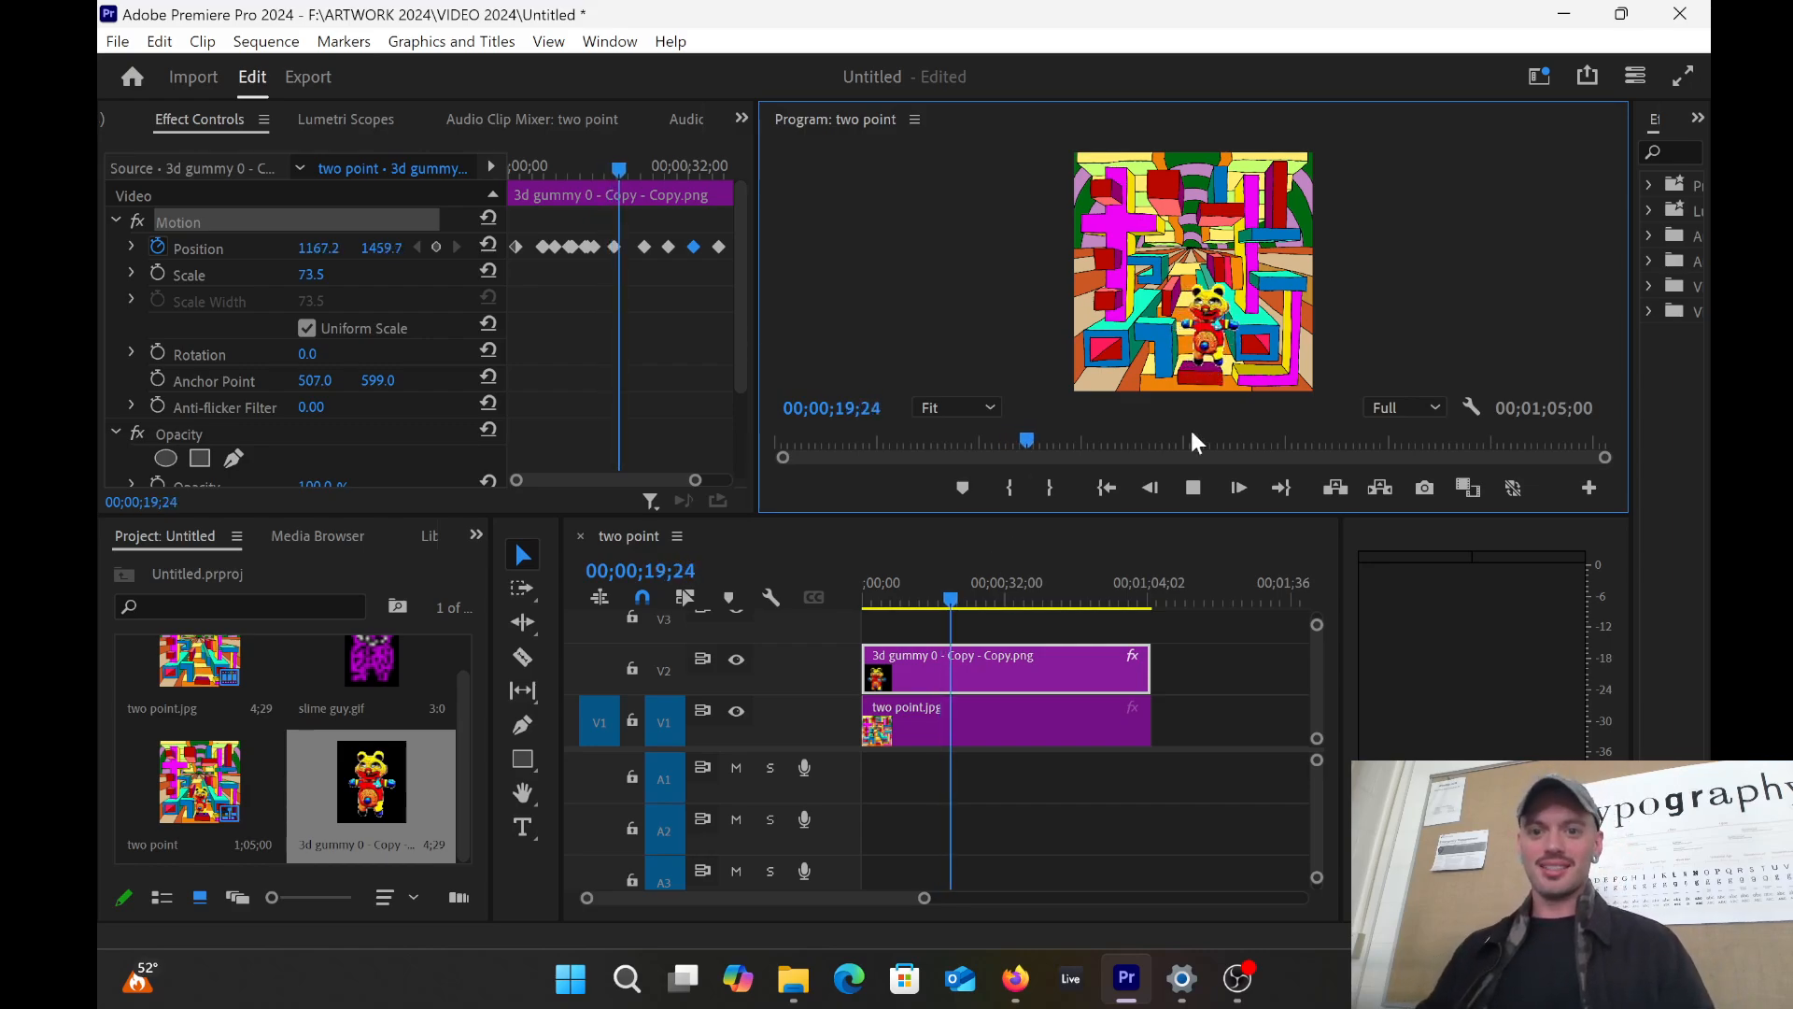
pyautogui.click(1194, 487)
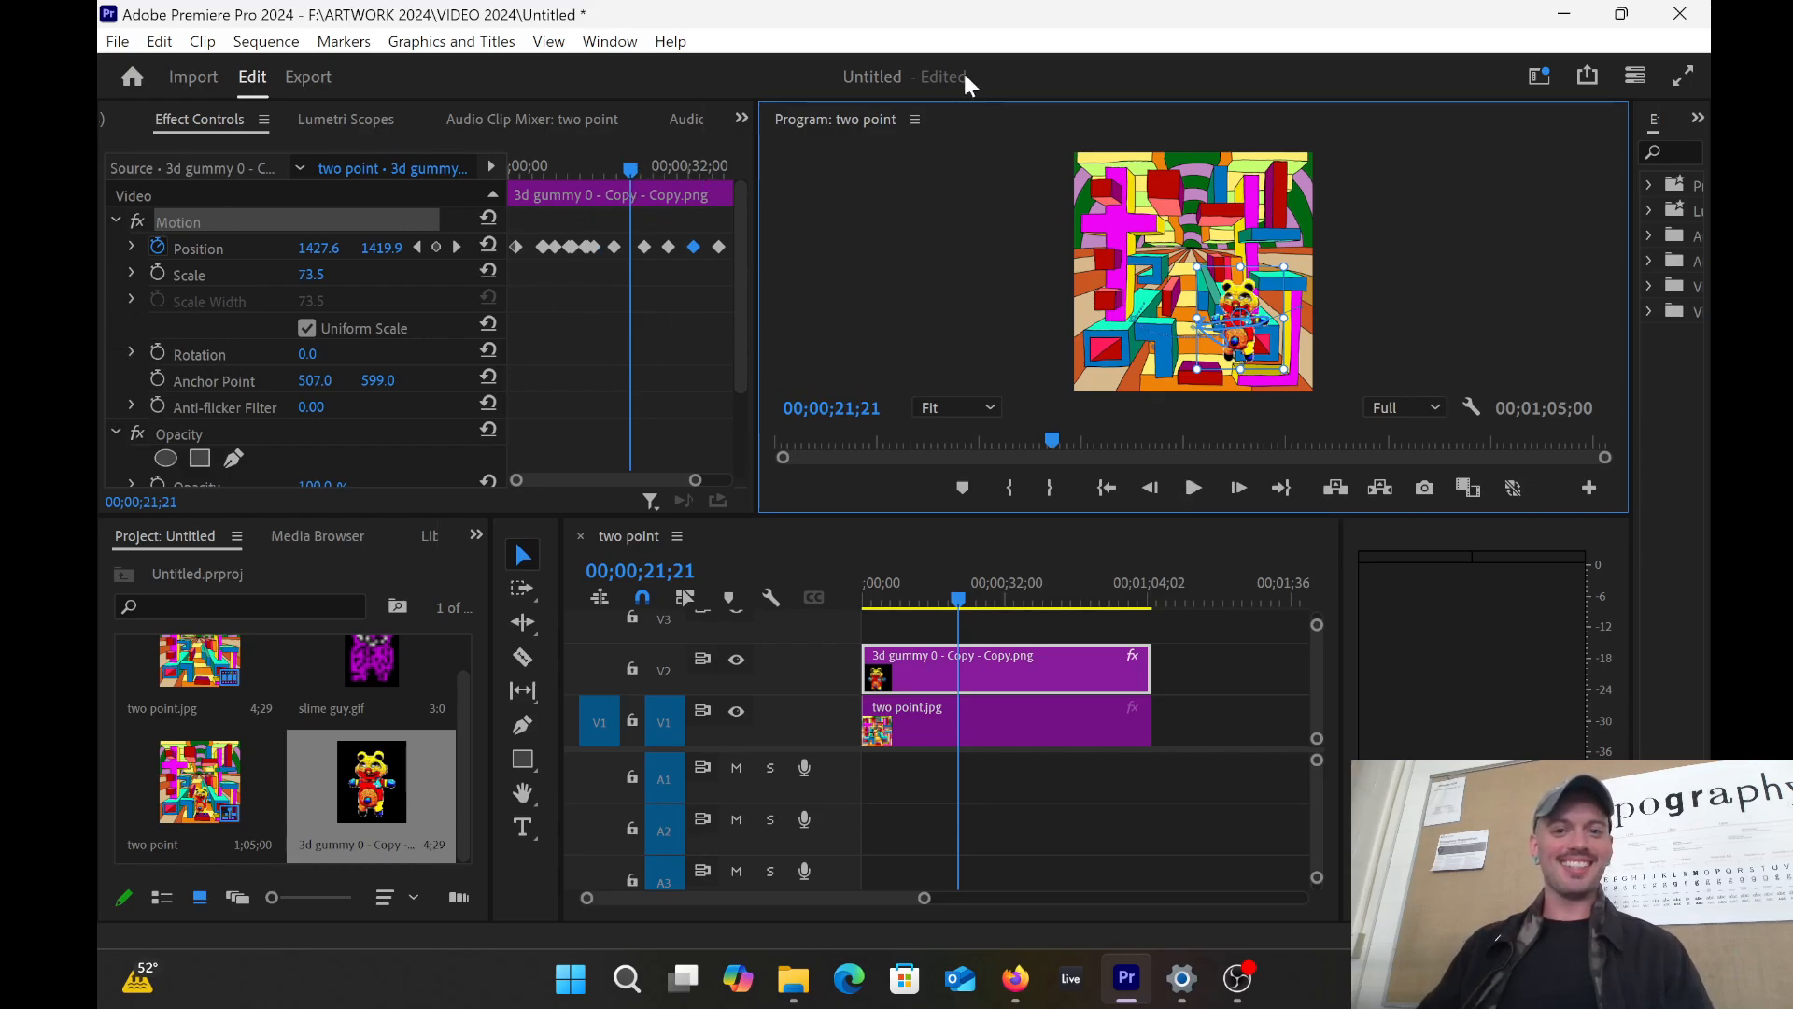
# Step: Add a Position keyframe at 21;21, enable Rotation animation, and try 50° and 360°
pyautogui.click(435, 247)
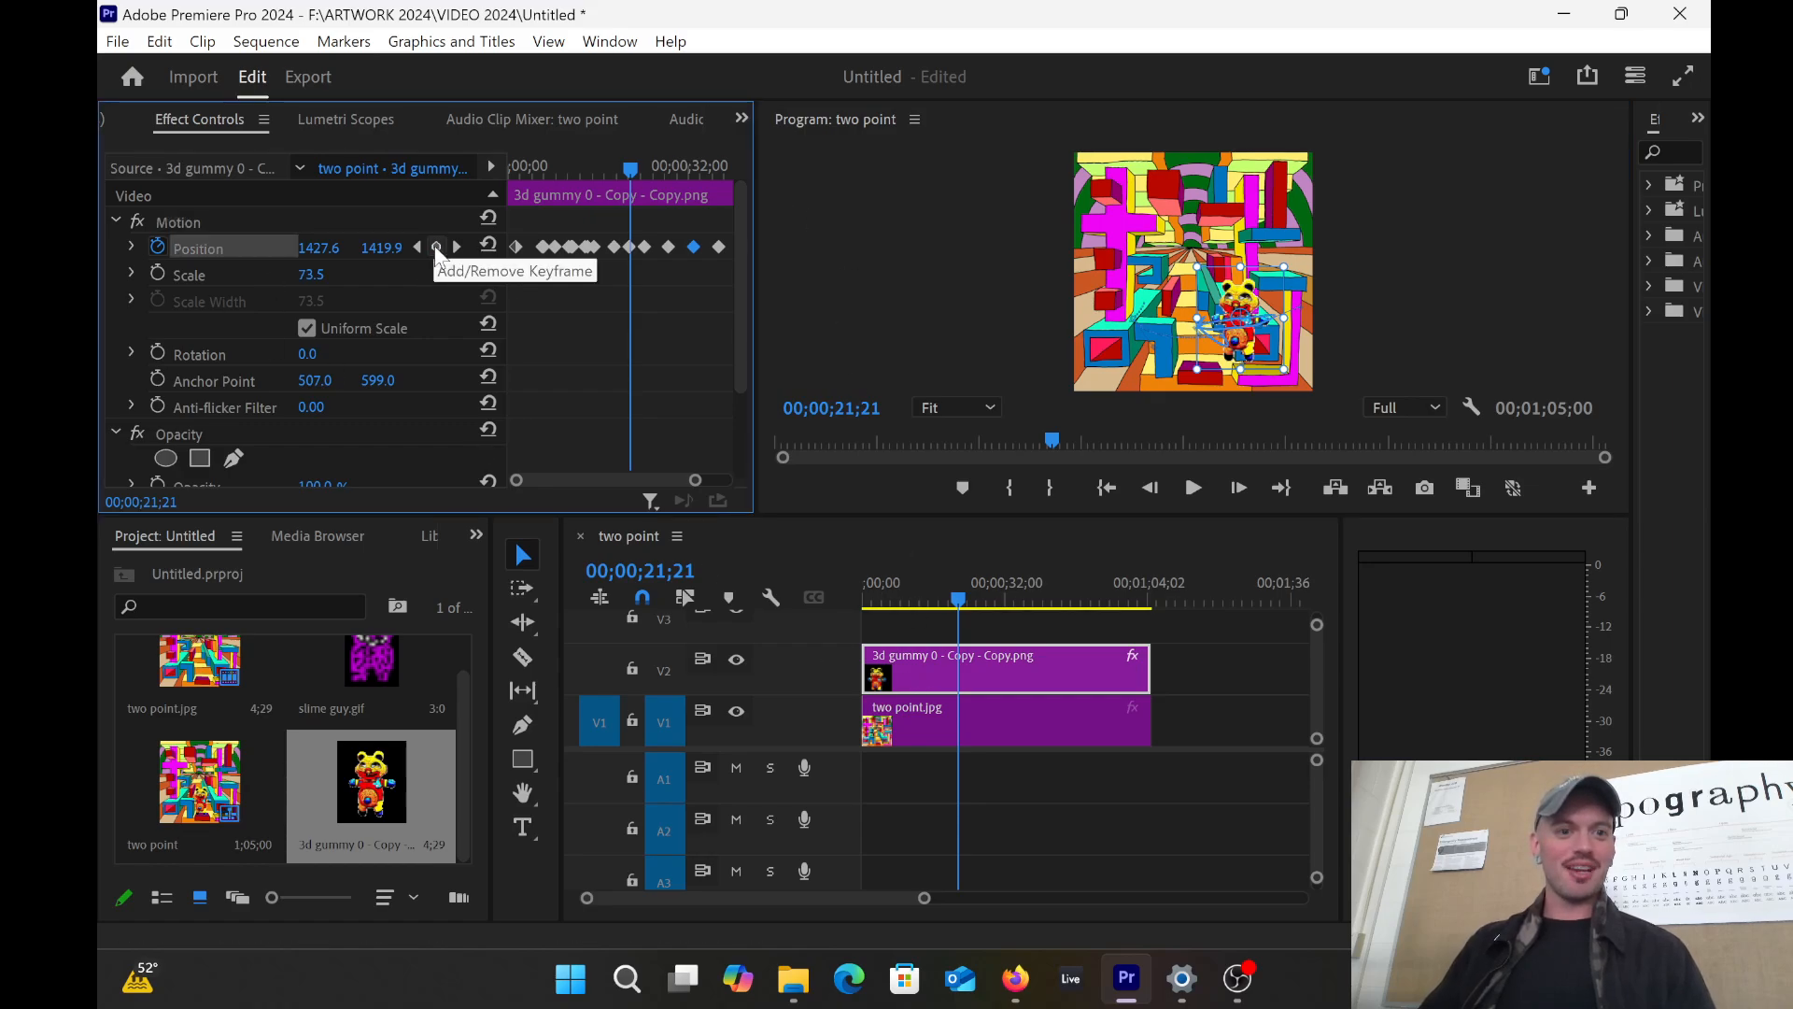
pyautogui.click(157, 353)
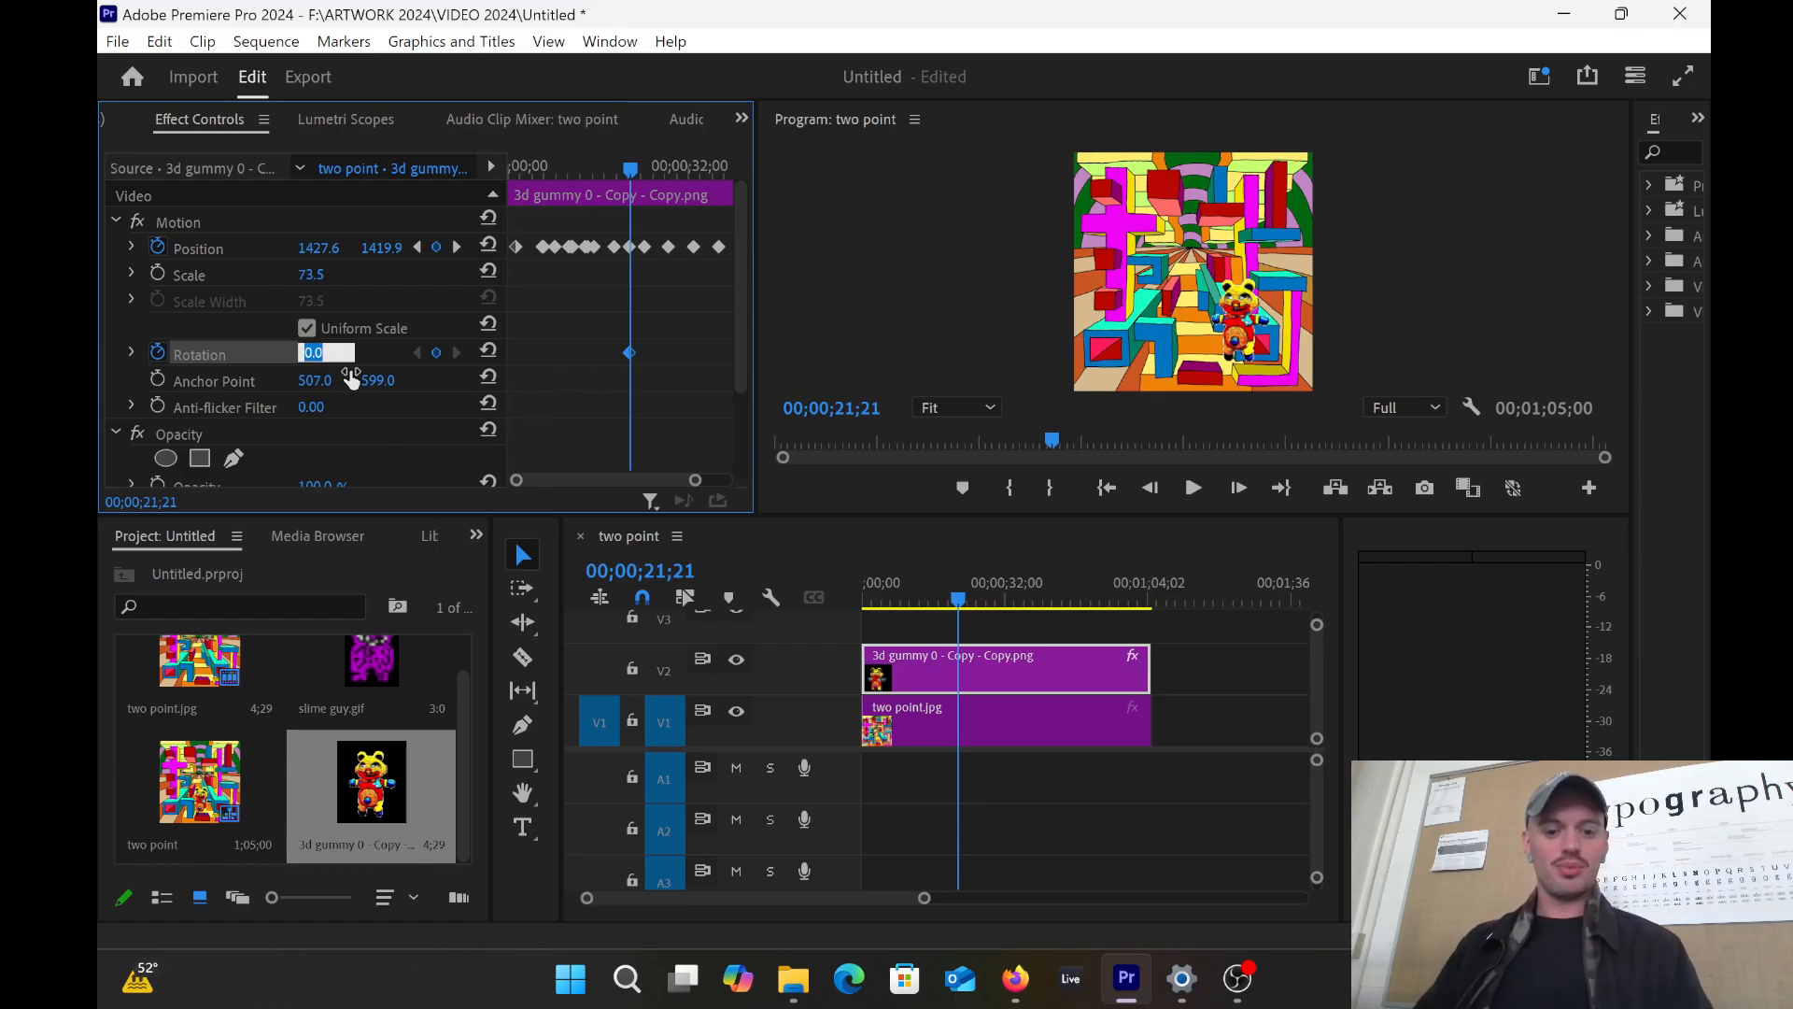
pyautogui.press('Return')
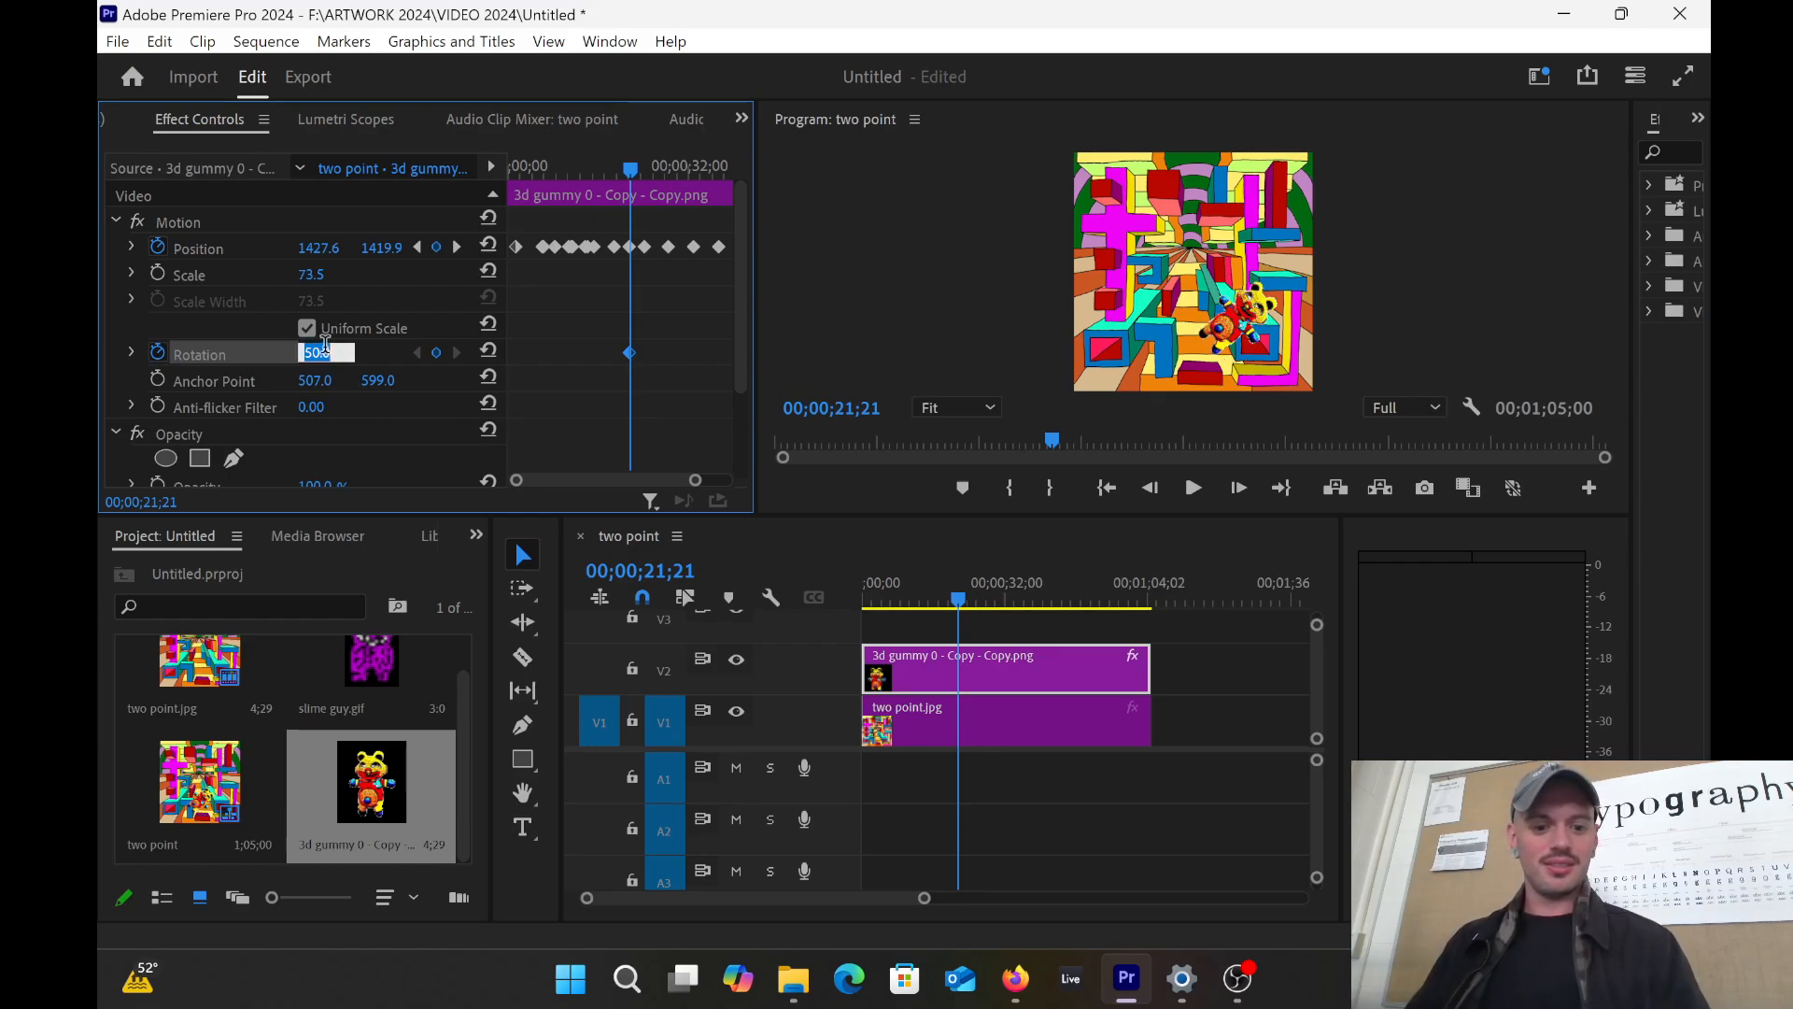
pyautogui.press('Return')
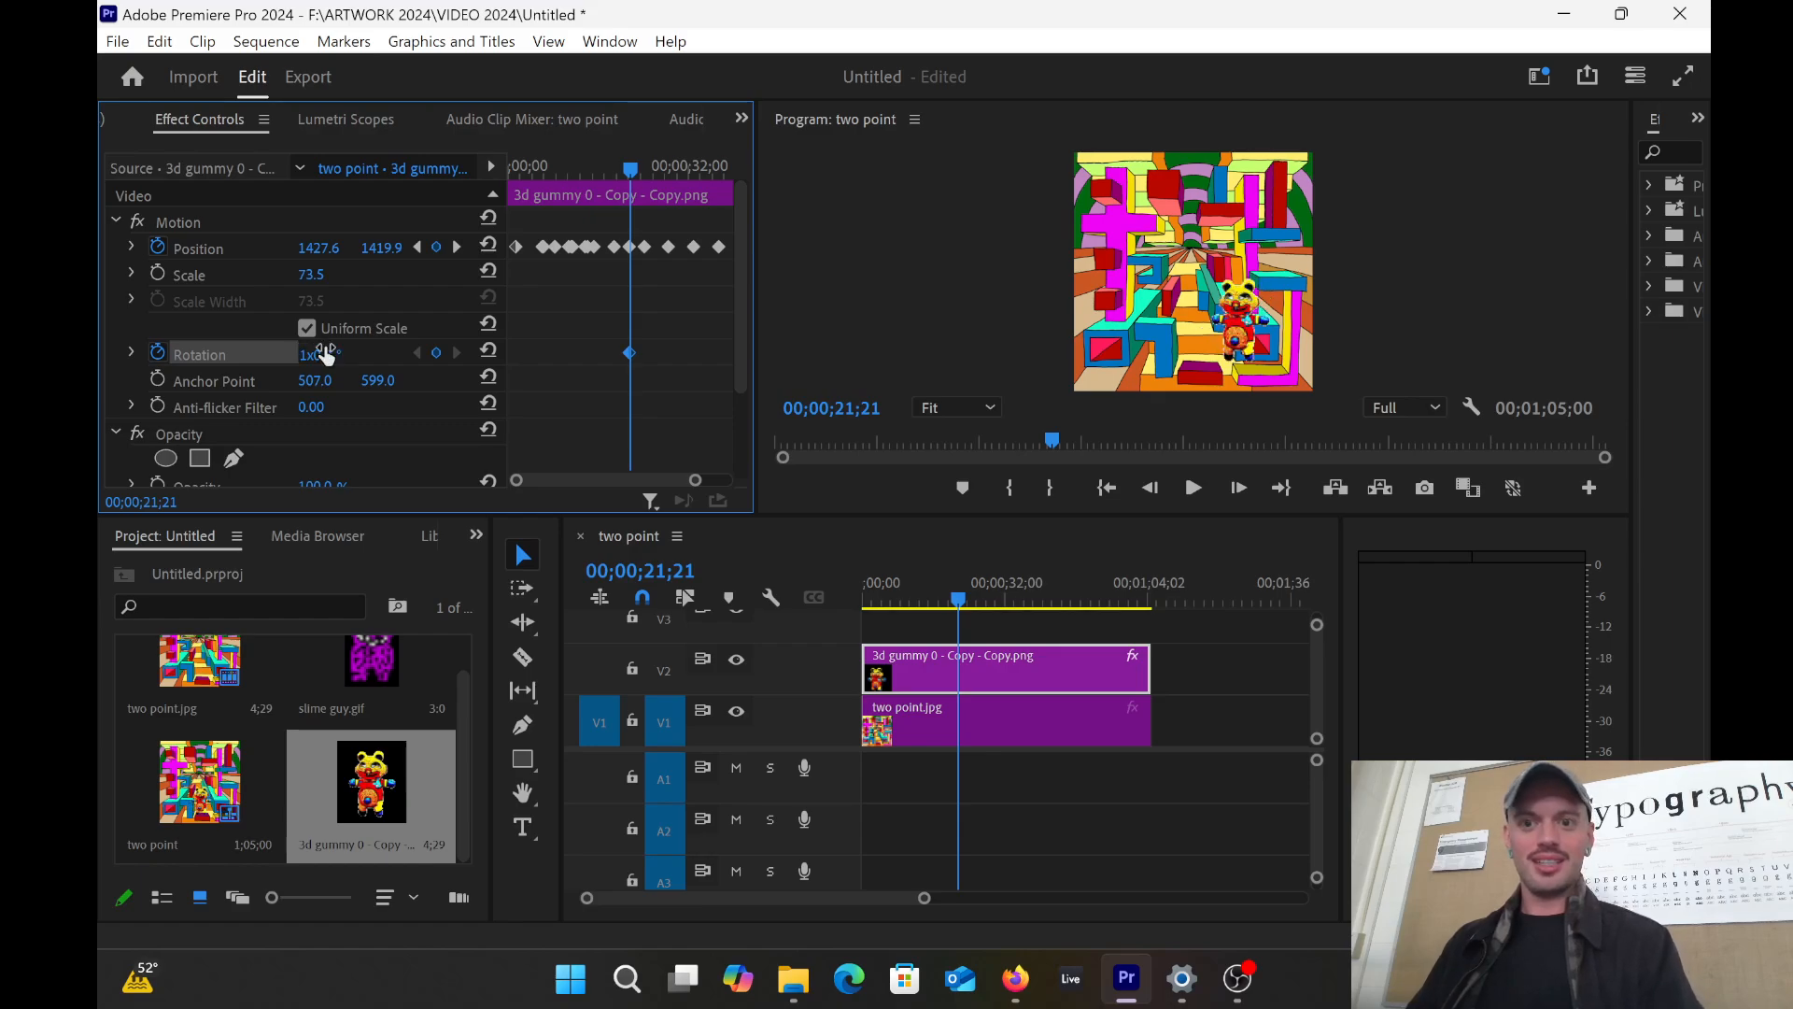
# Step: Reset rotation to 0°, then turn the bear counter-clockwise to -133.6° in the Program monitor
pyautogui.moveTo(641, 173); pyautogui.dragTo(630, 168)
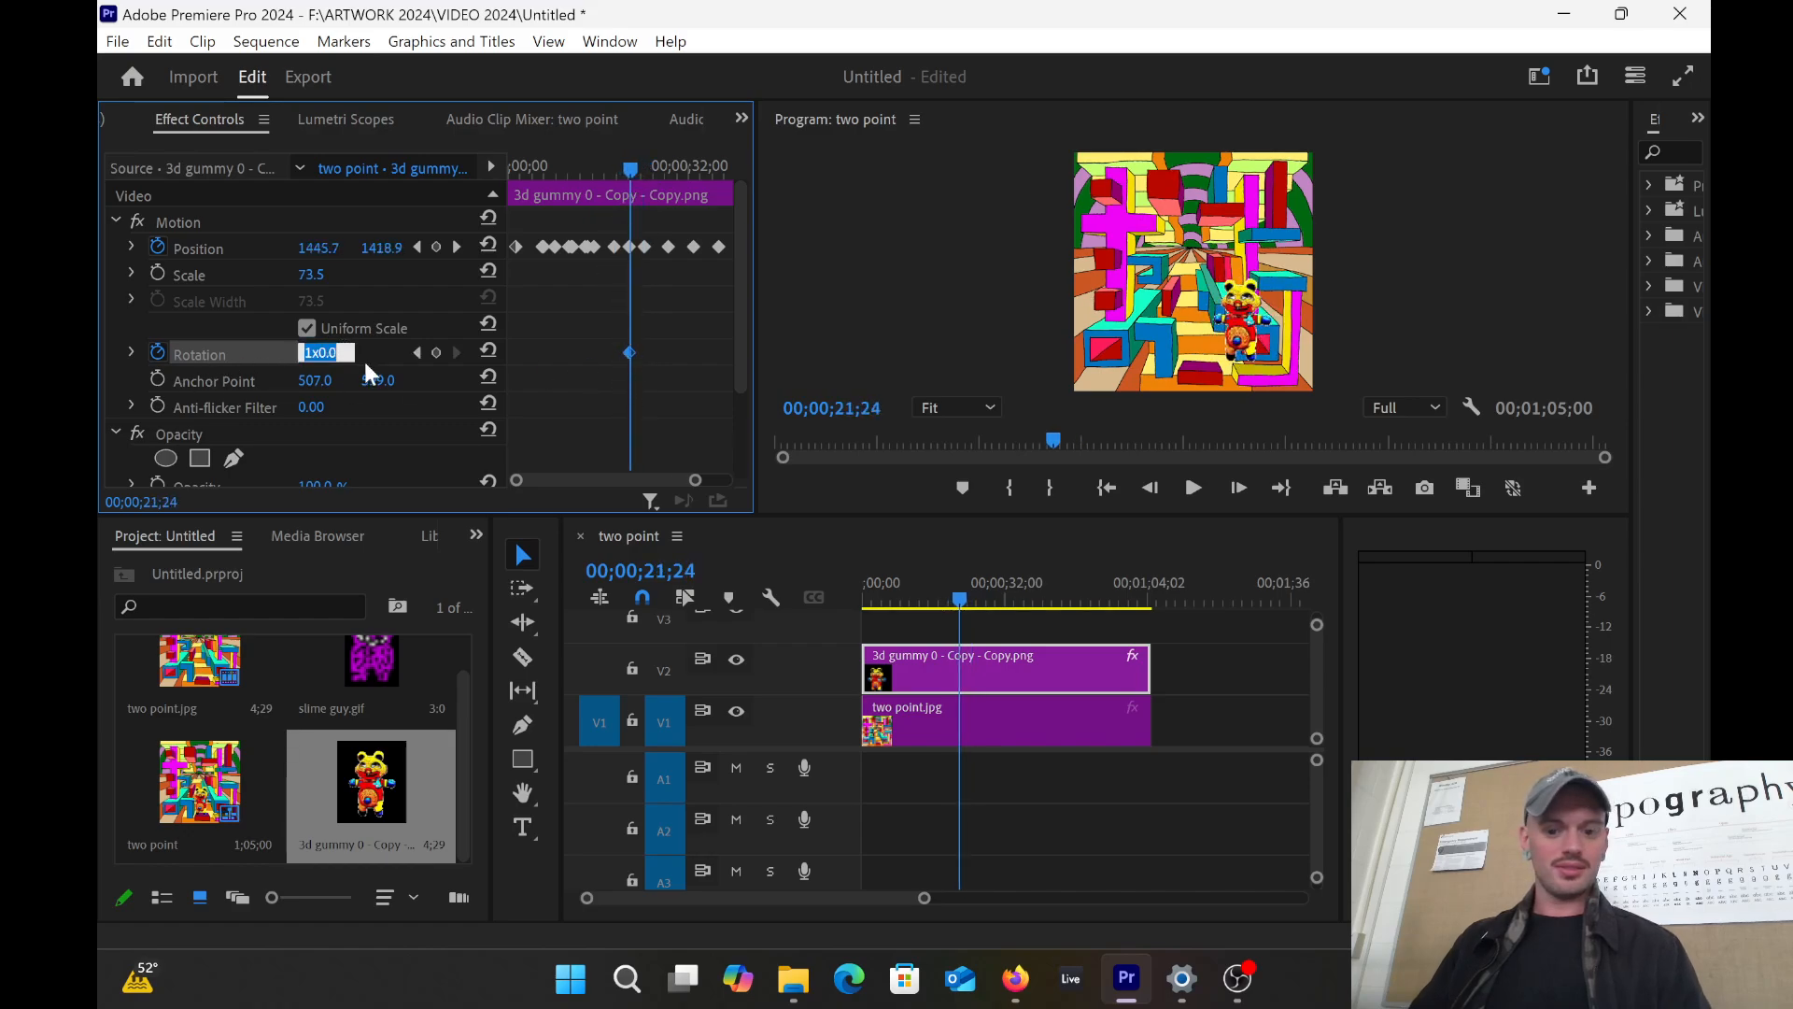
pyautogui.write('0')
pyautogui.press('Return')
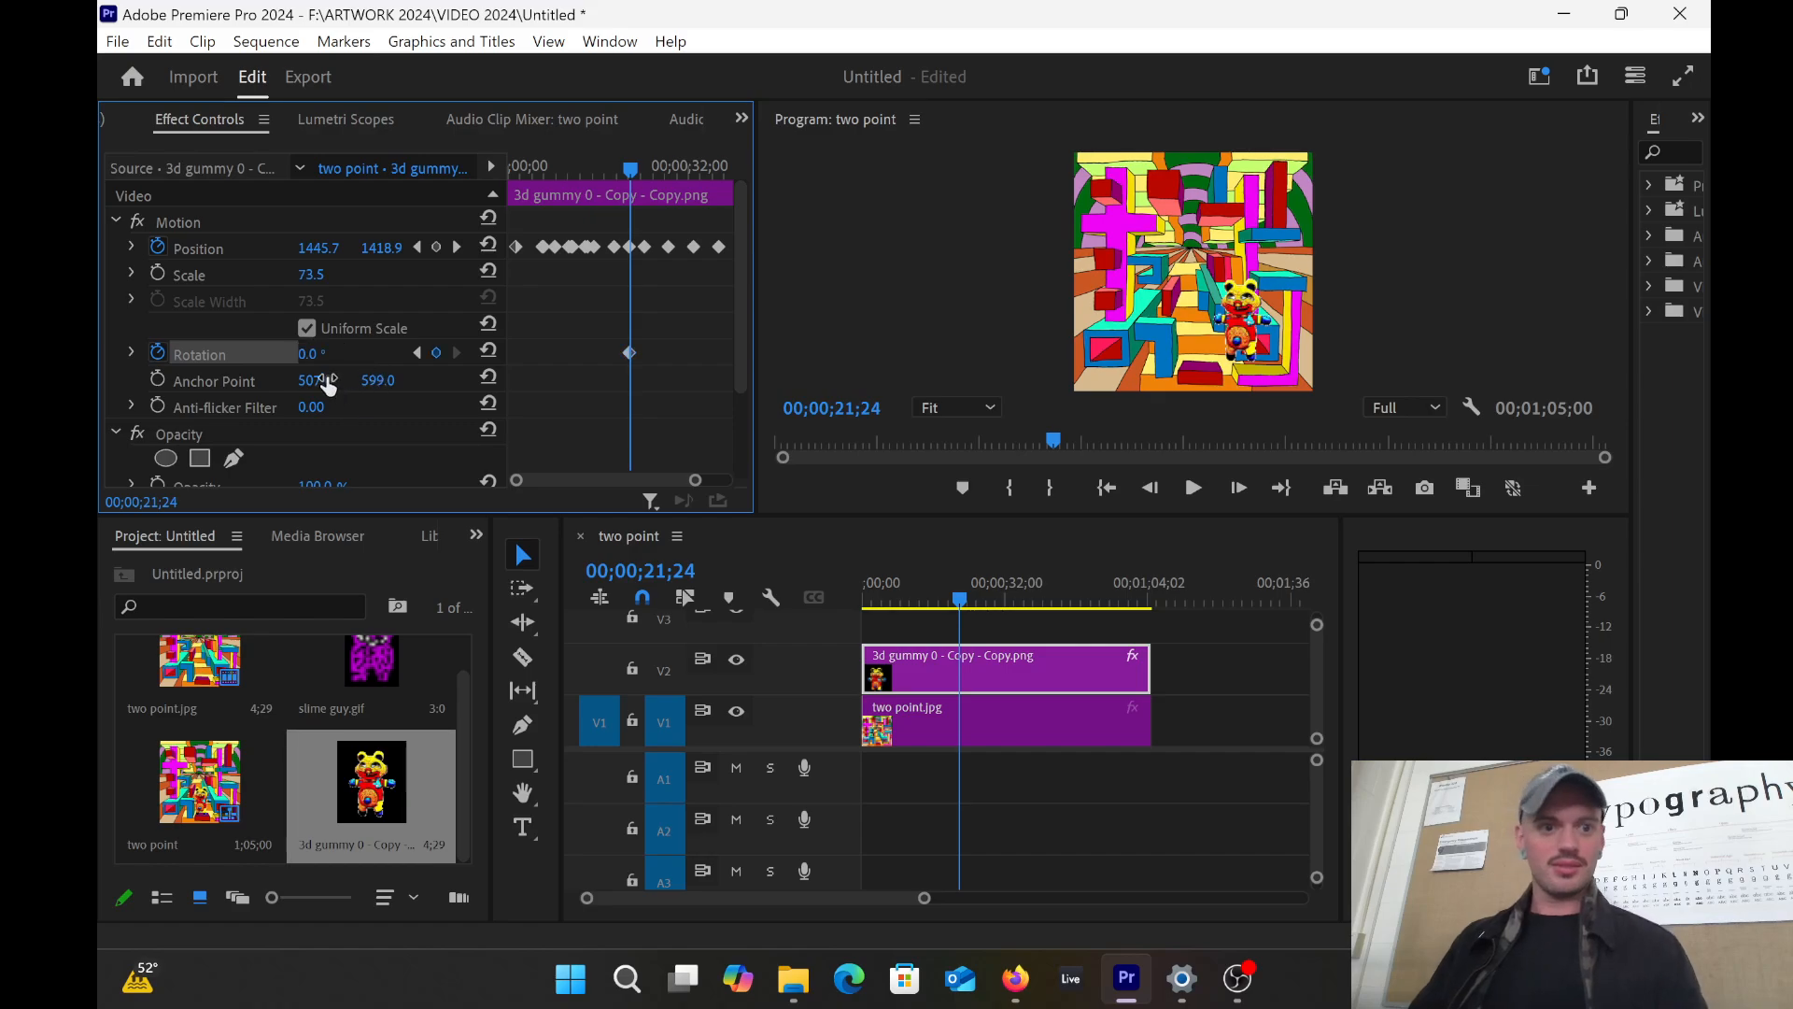
pyautogui.click(1238, 299)
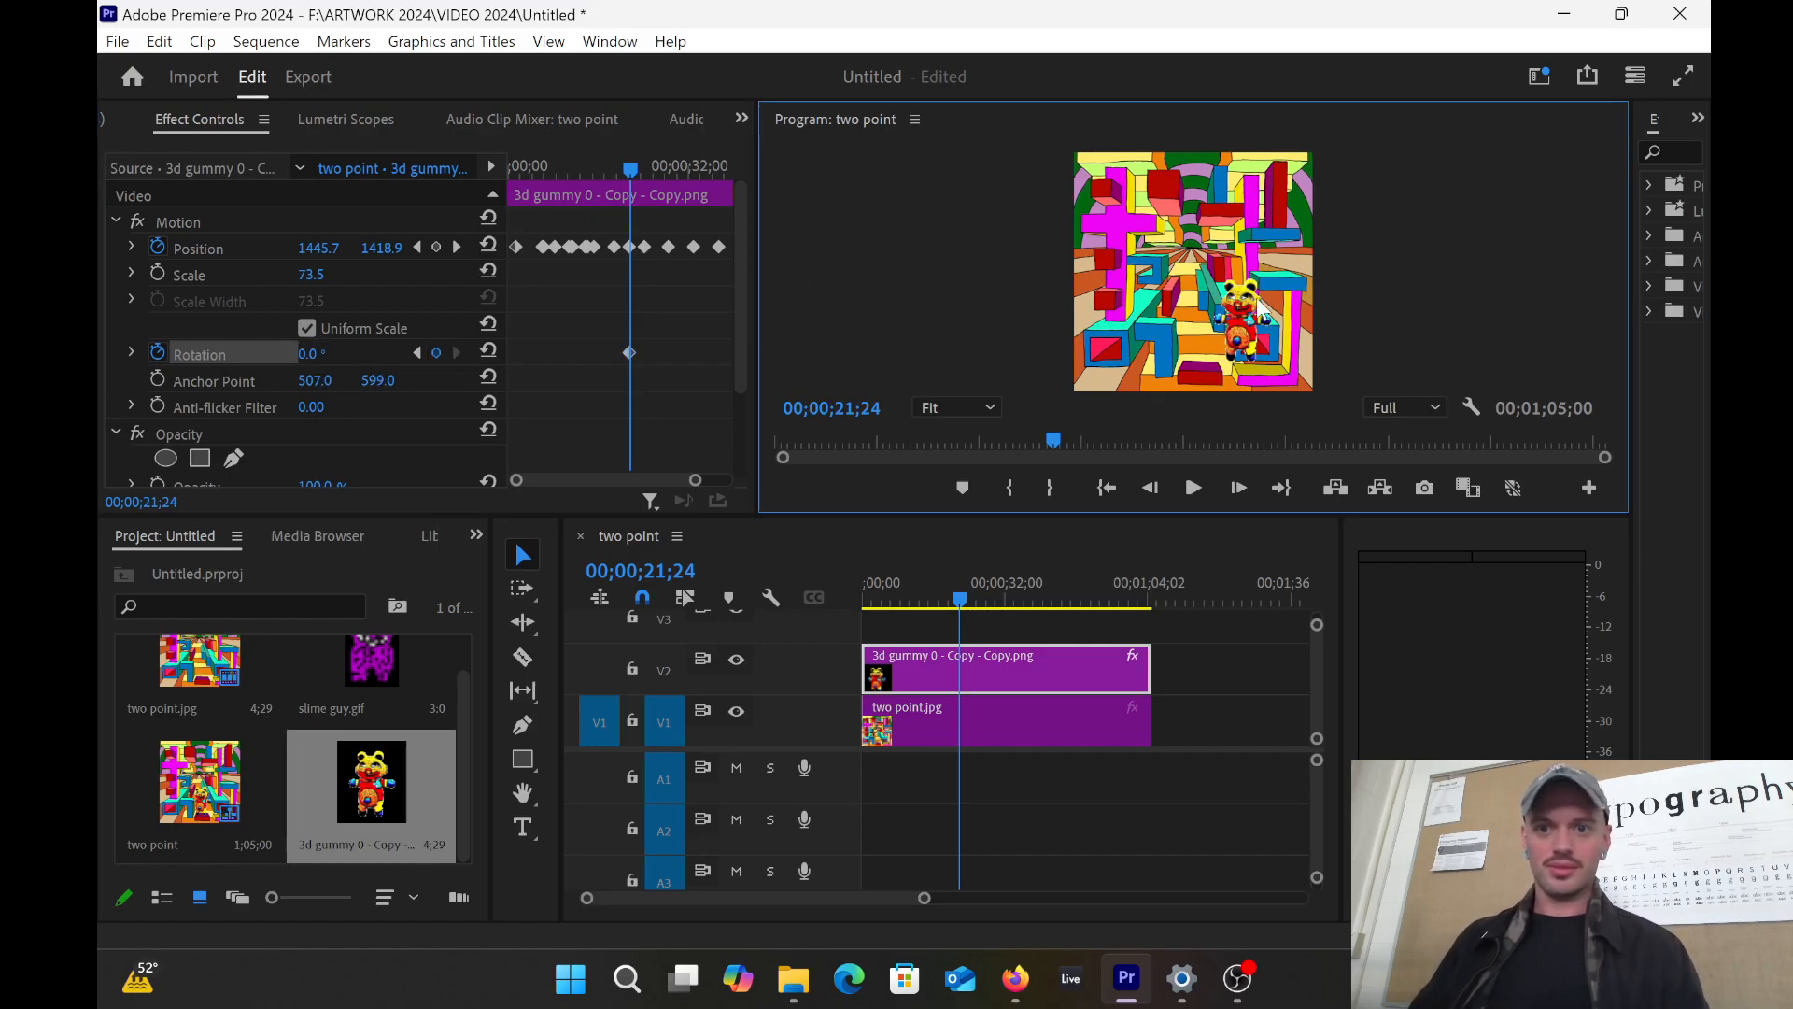
pyautogui.moveTo(1199, 265); pyautogui.dragTo(1233, 415)
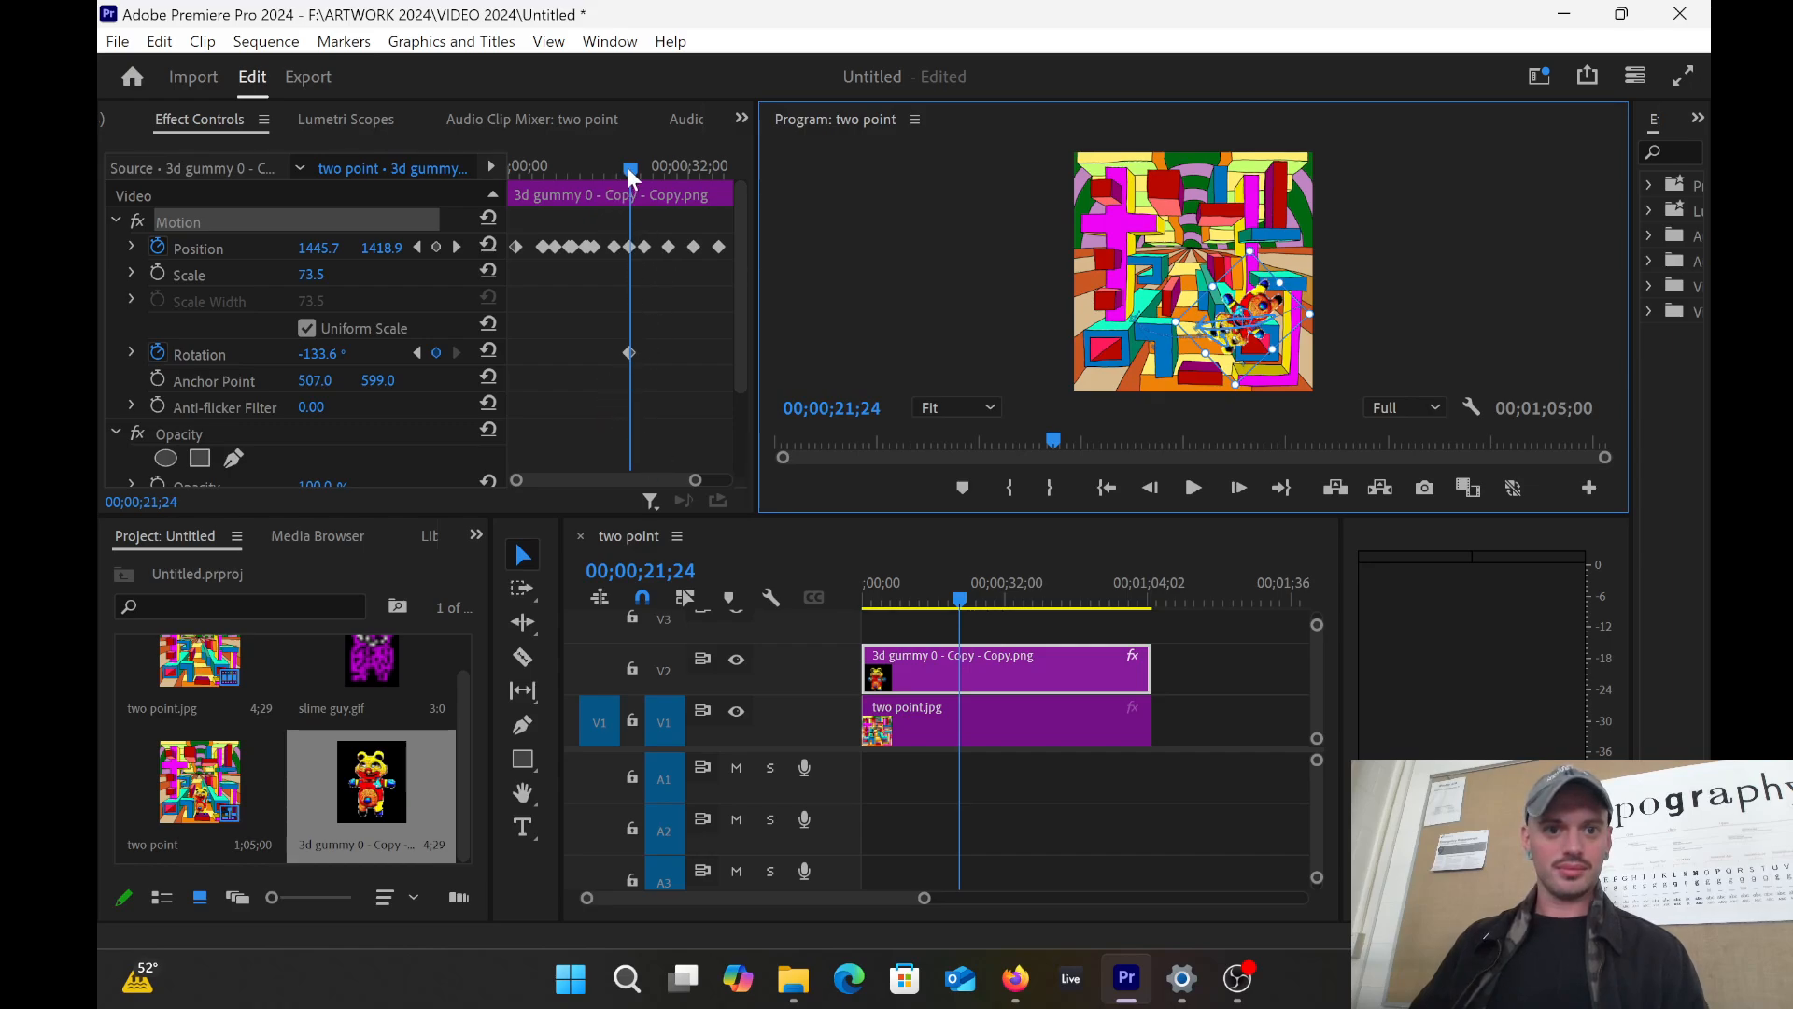
# Step: Add a Rotation keyframe at 23;11 and reselect the gummy bear clip to show its handles
pyautogui.moveTo(630, 171); pyautogui.dragTo(640, 168)
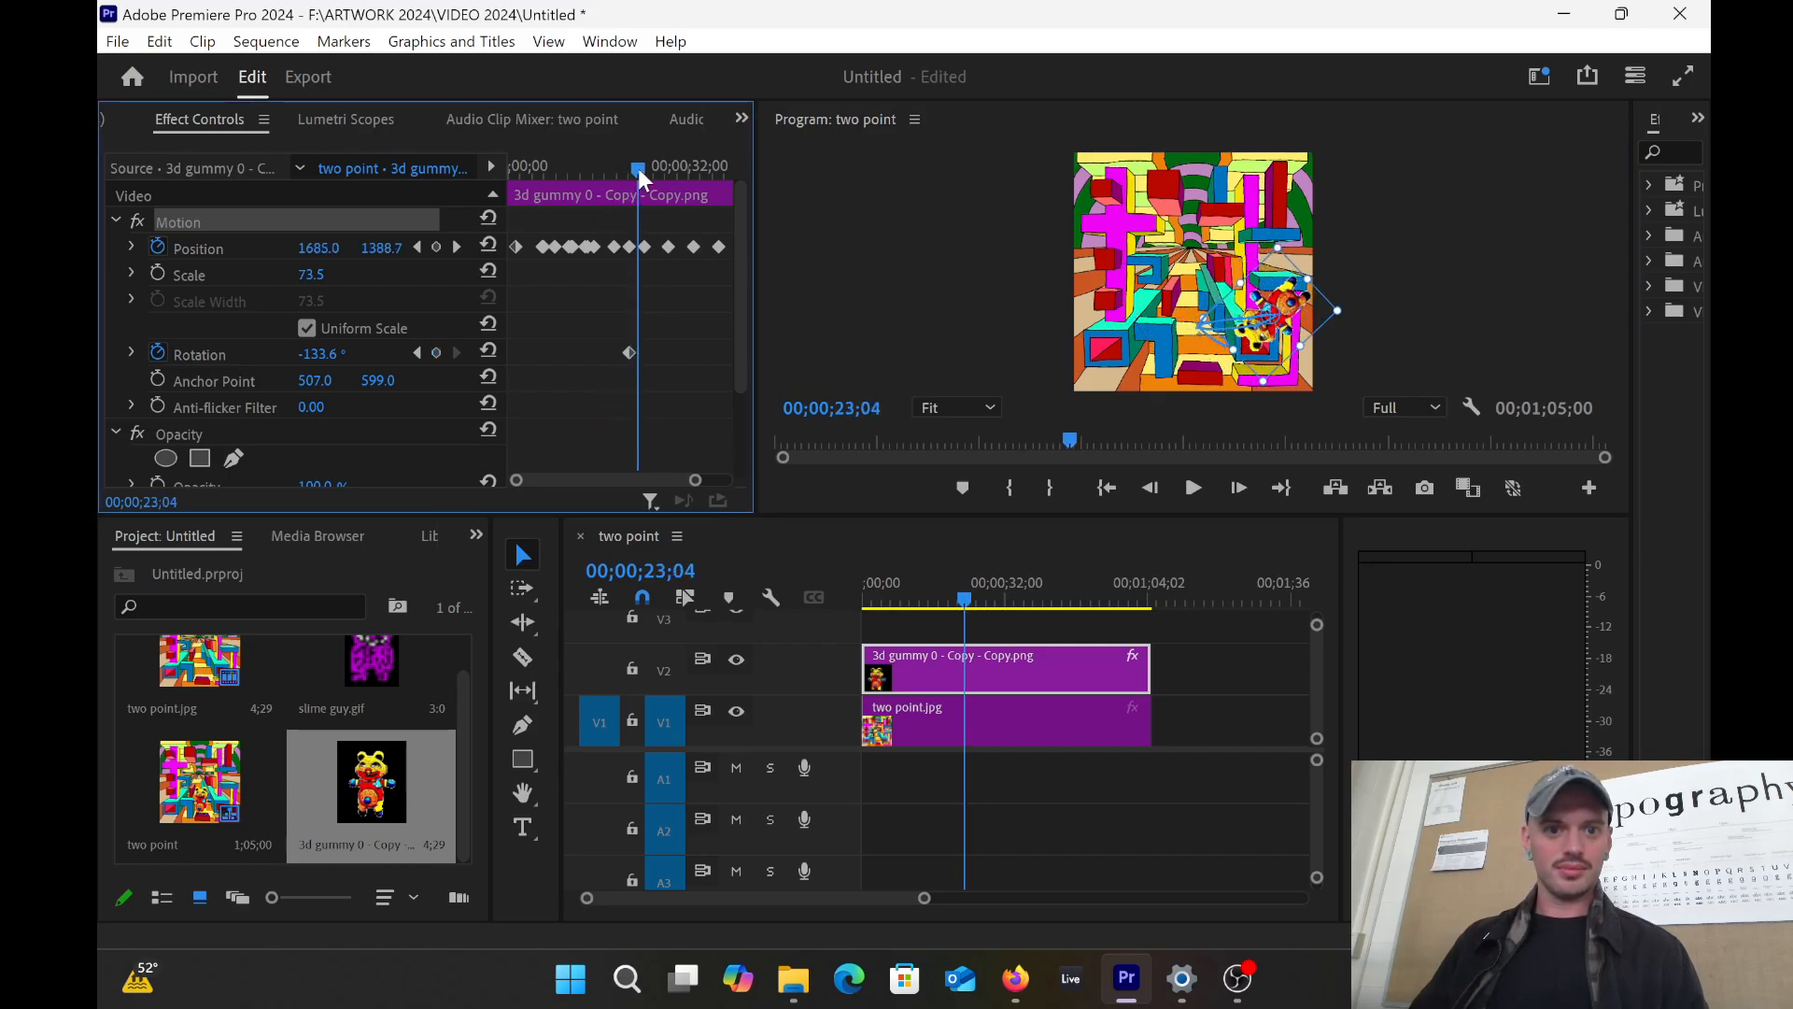
pyautogui.click(435, 352)
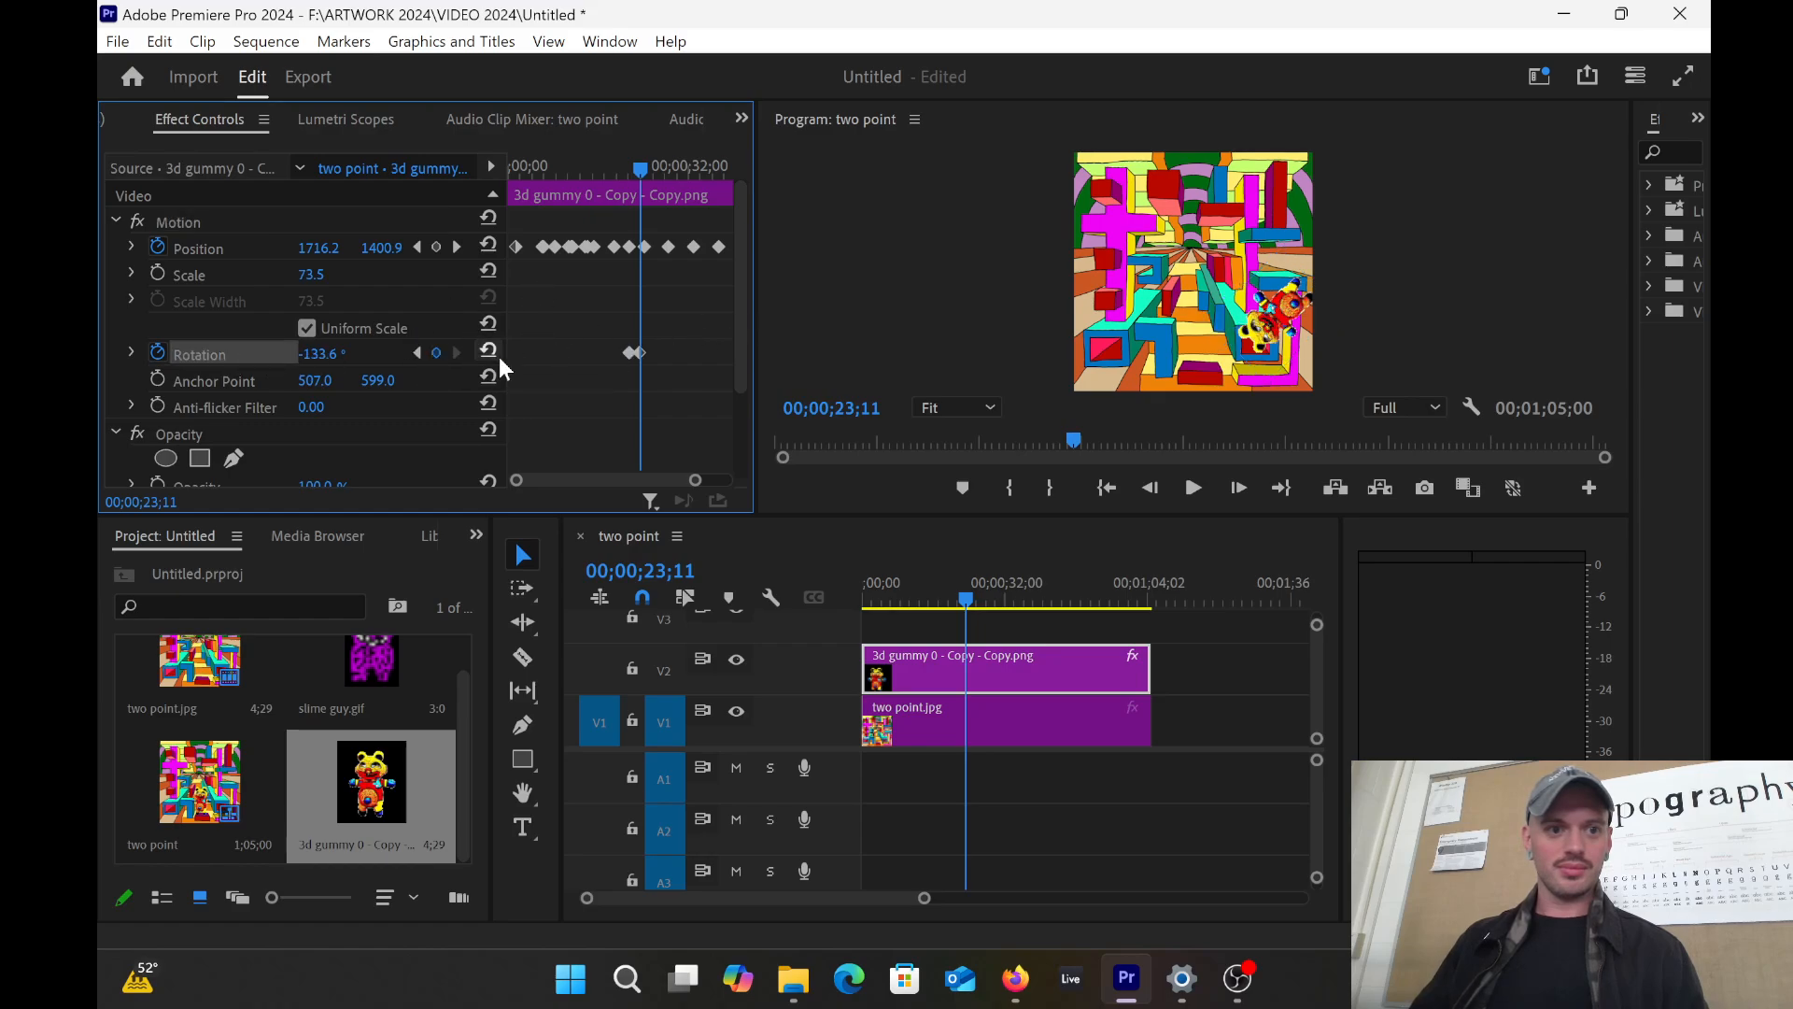
pyautogui.click(1296, 322)
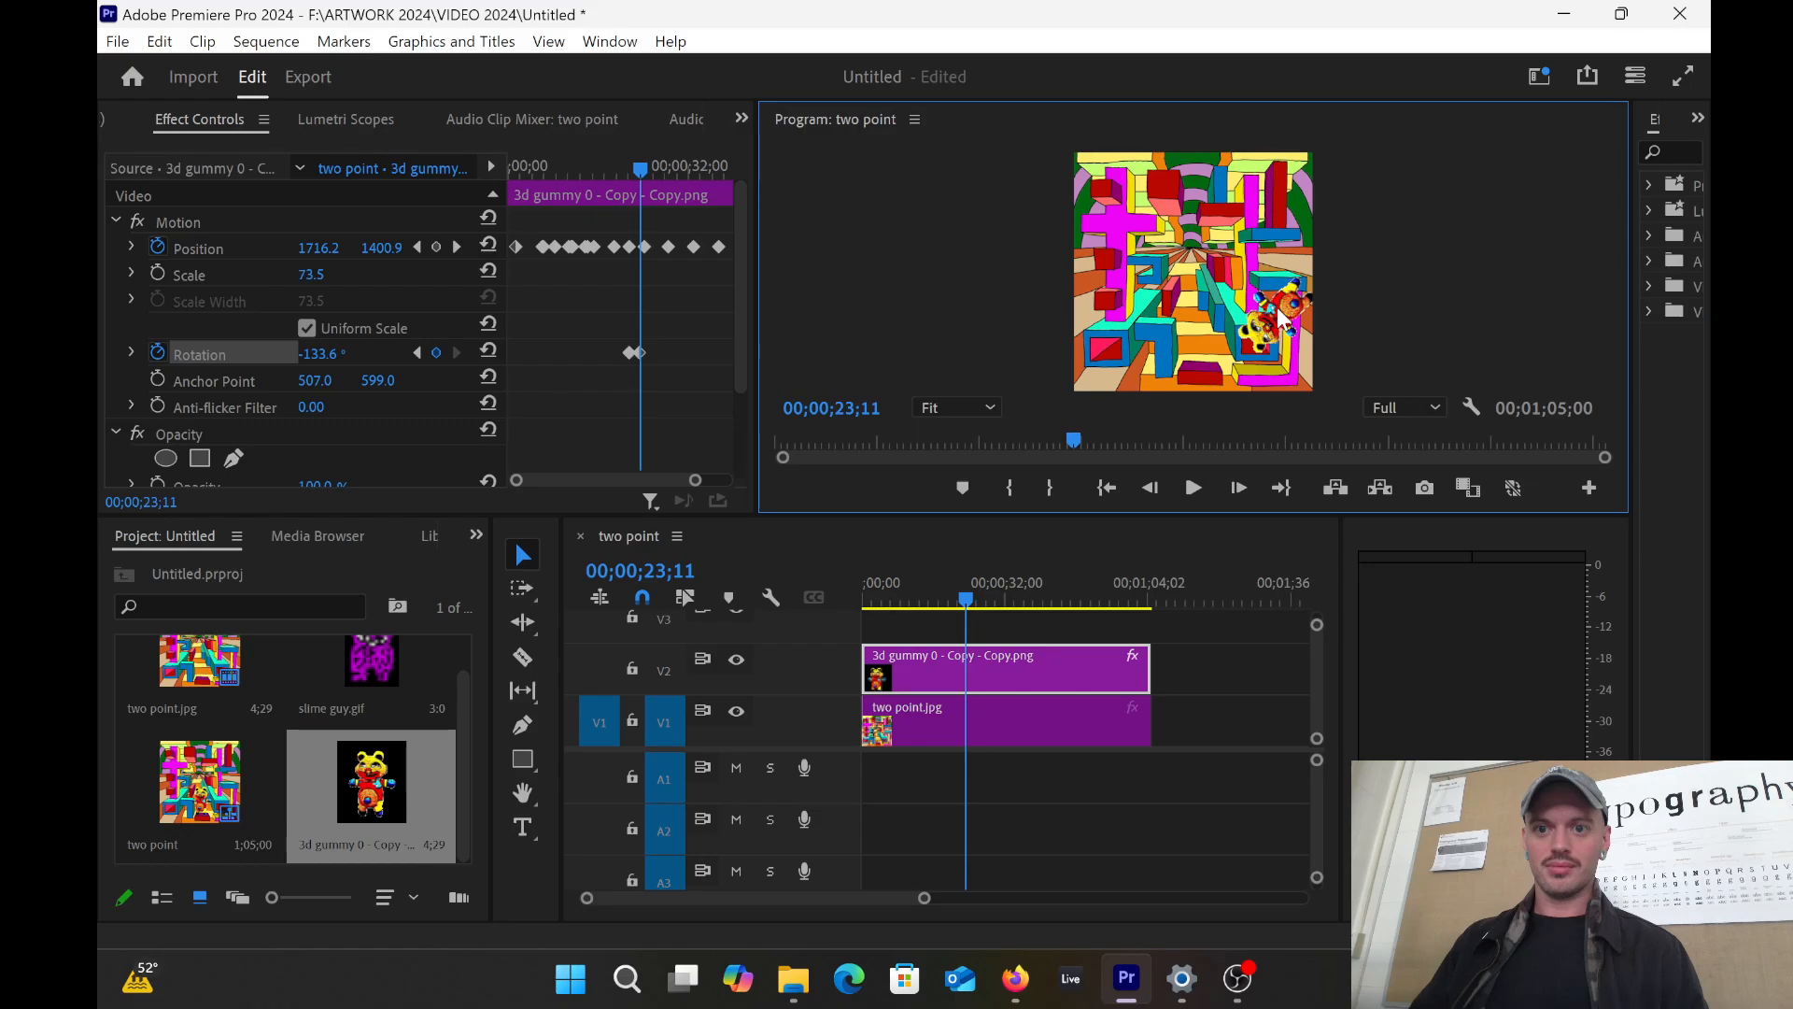
pyautogui.click(1281, 319)
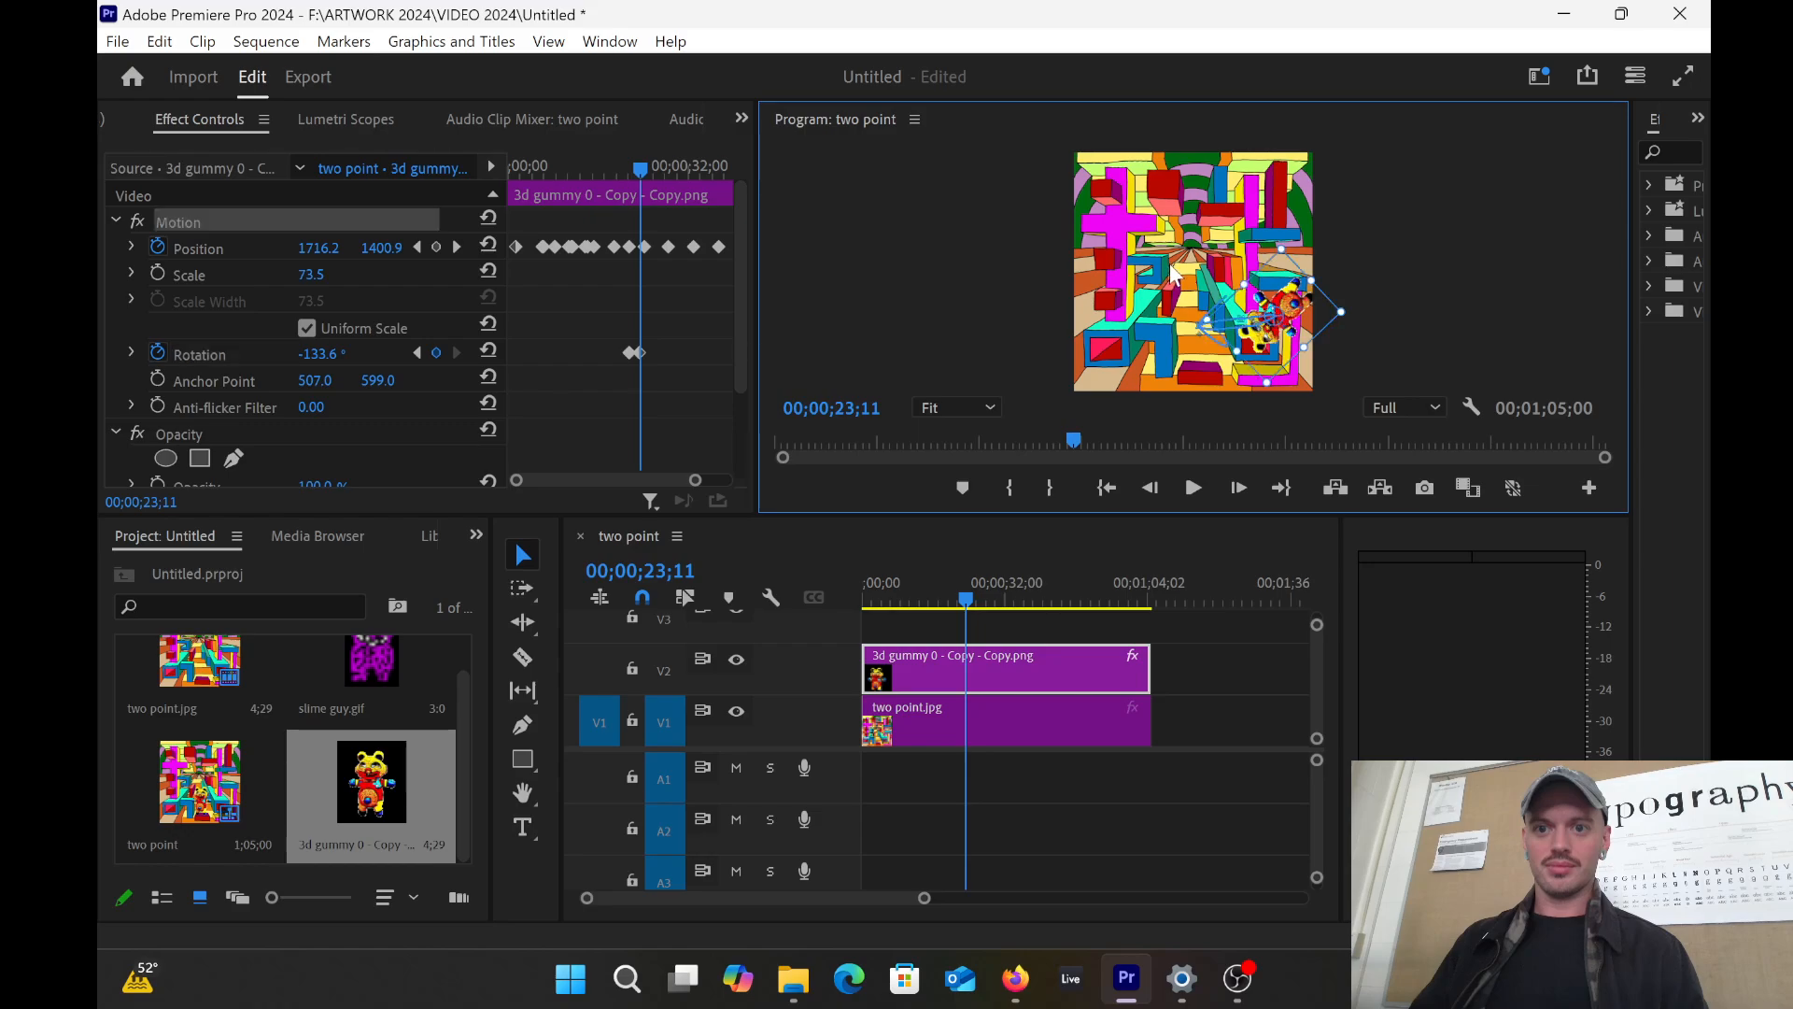
pyautogui.click(1285, 250)
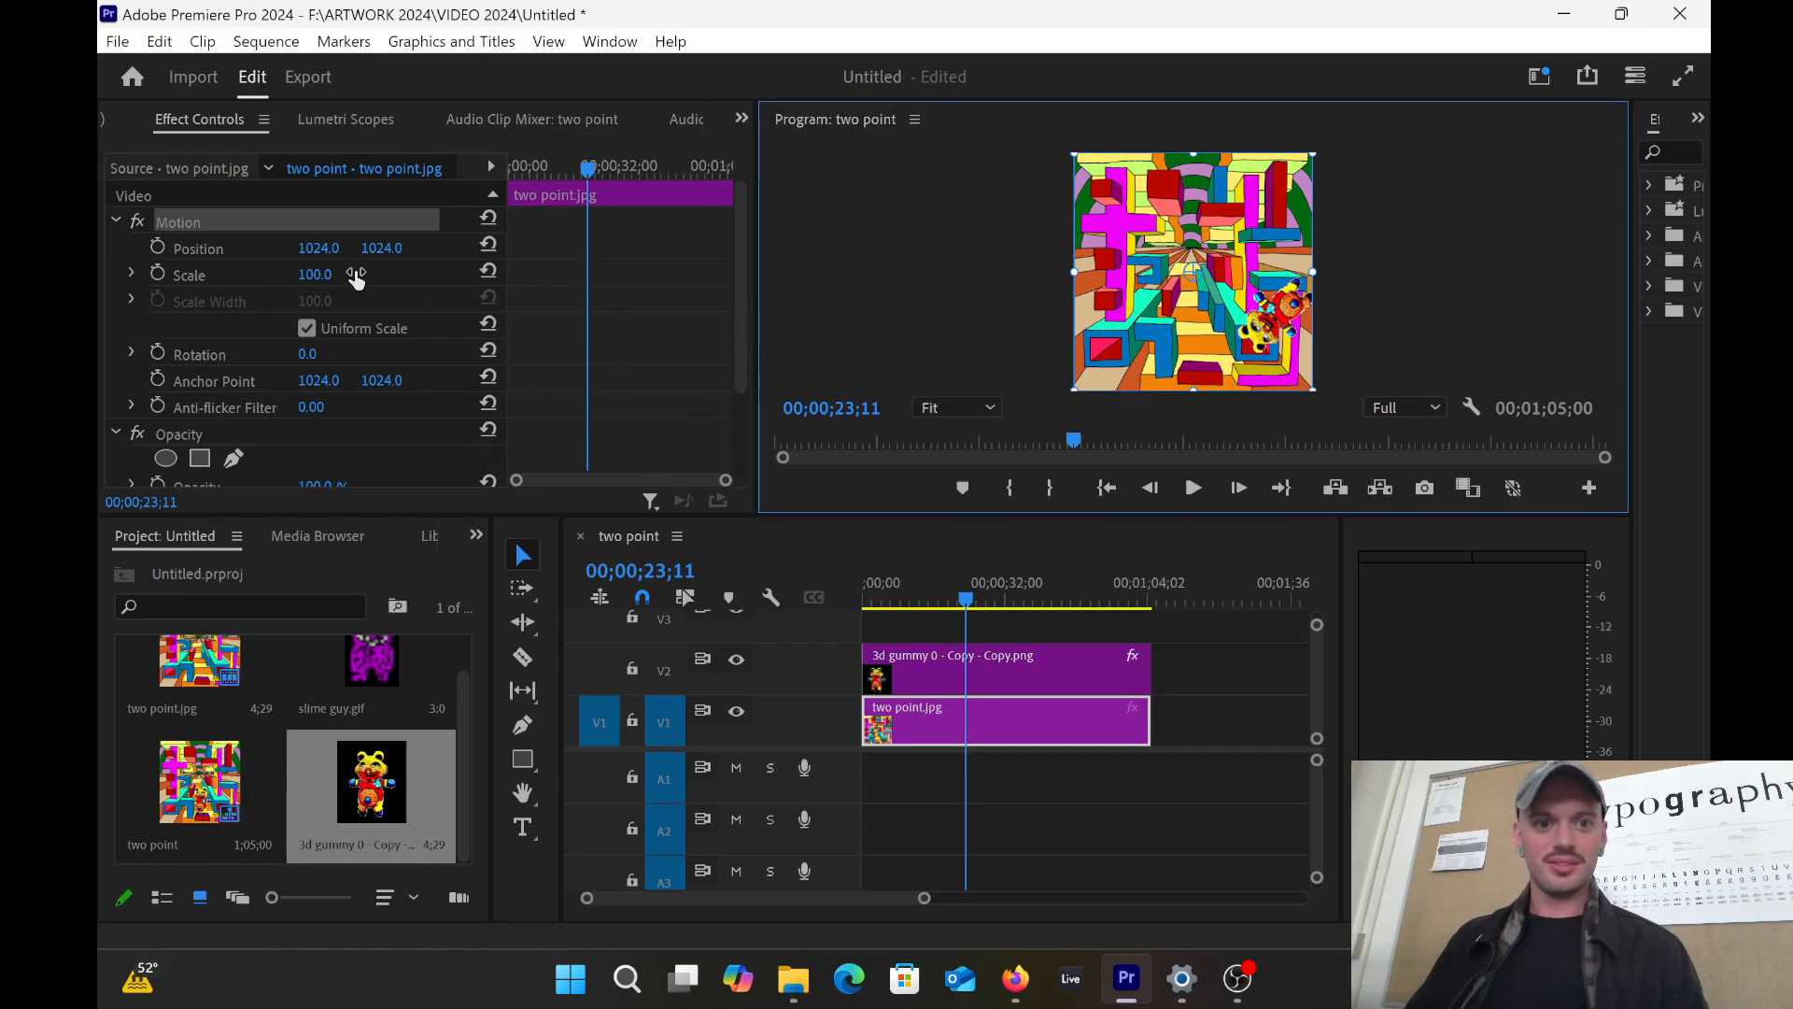
pyautogui.click(919, 671)
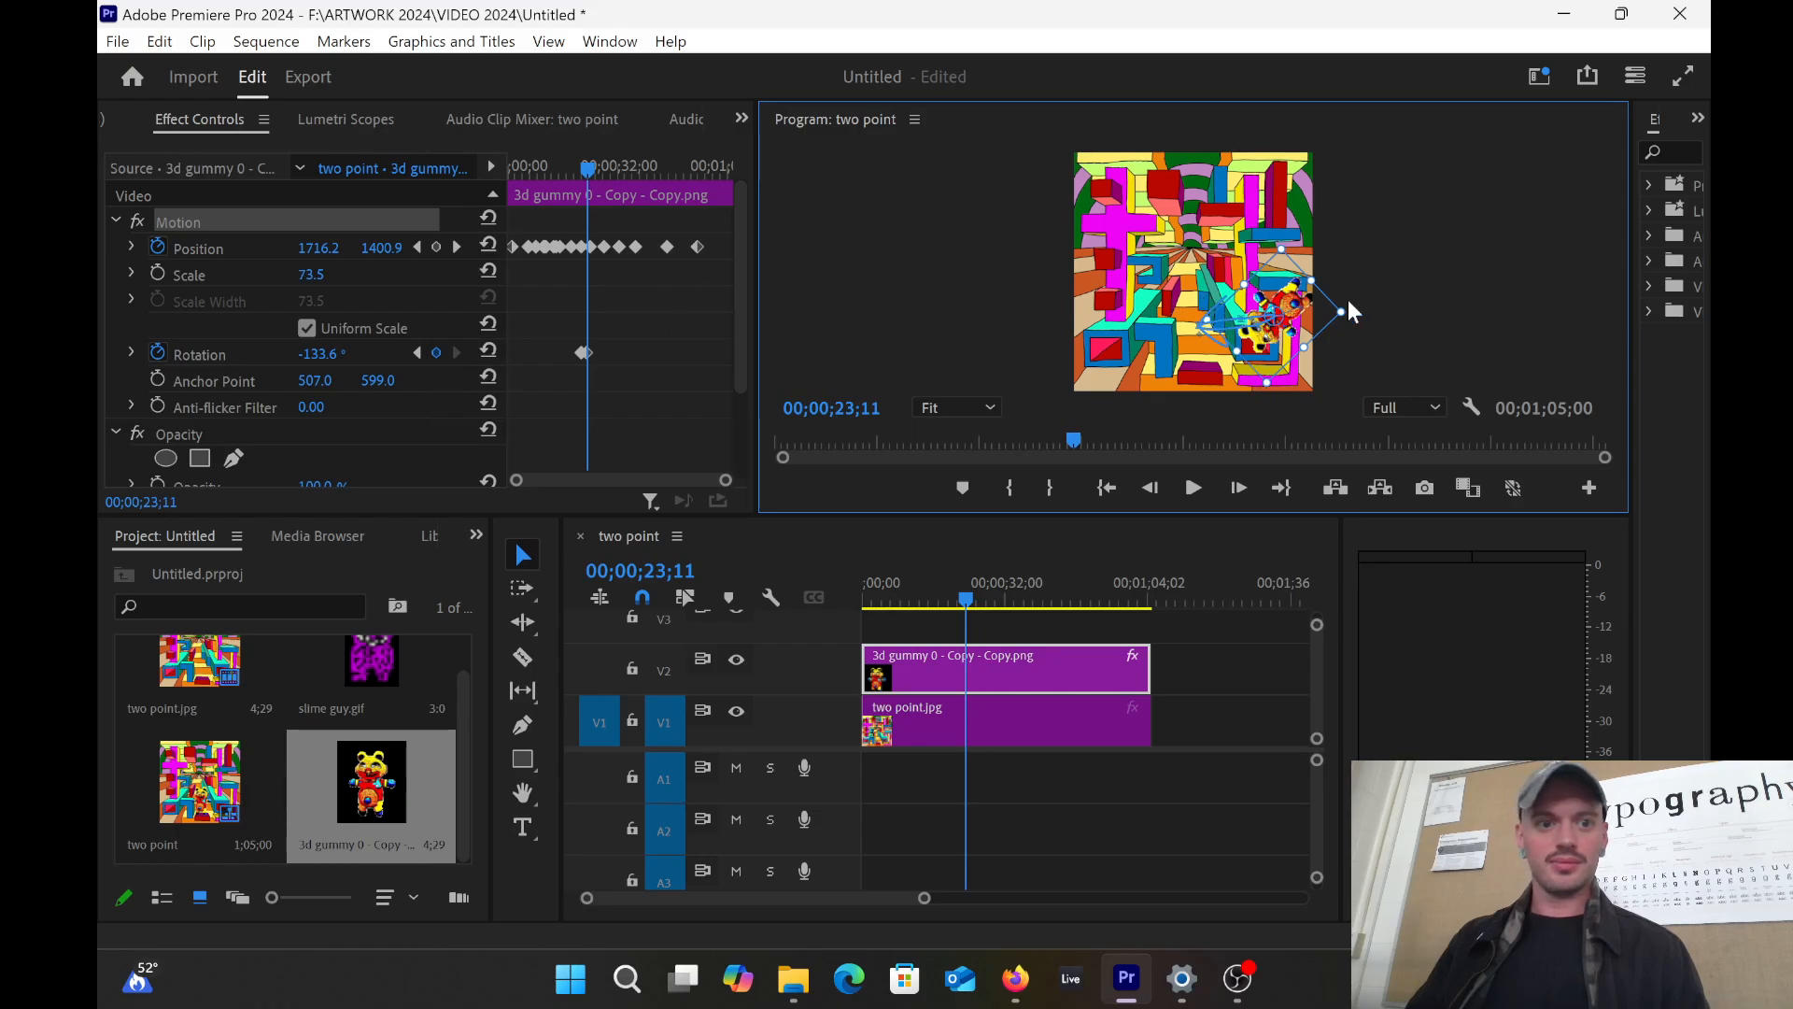
# Step: Spin the gummy bear to -198.8° and advance toward 25;12
pyautogui.scroll(-3, 1296, 261)
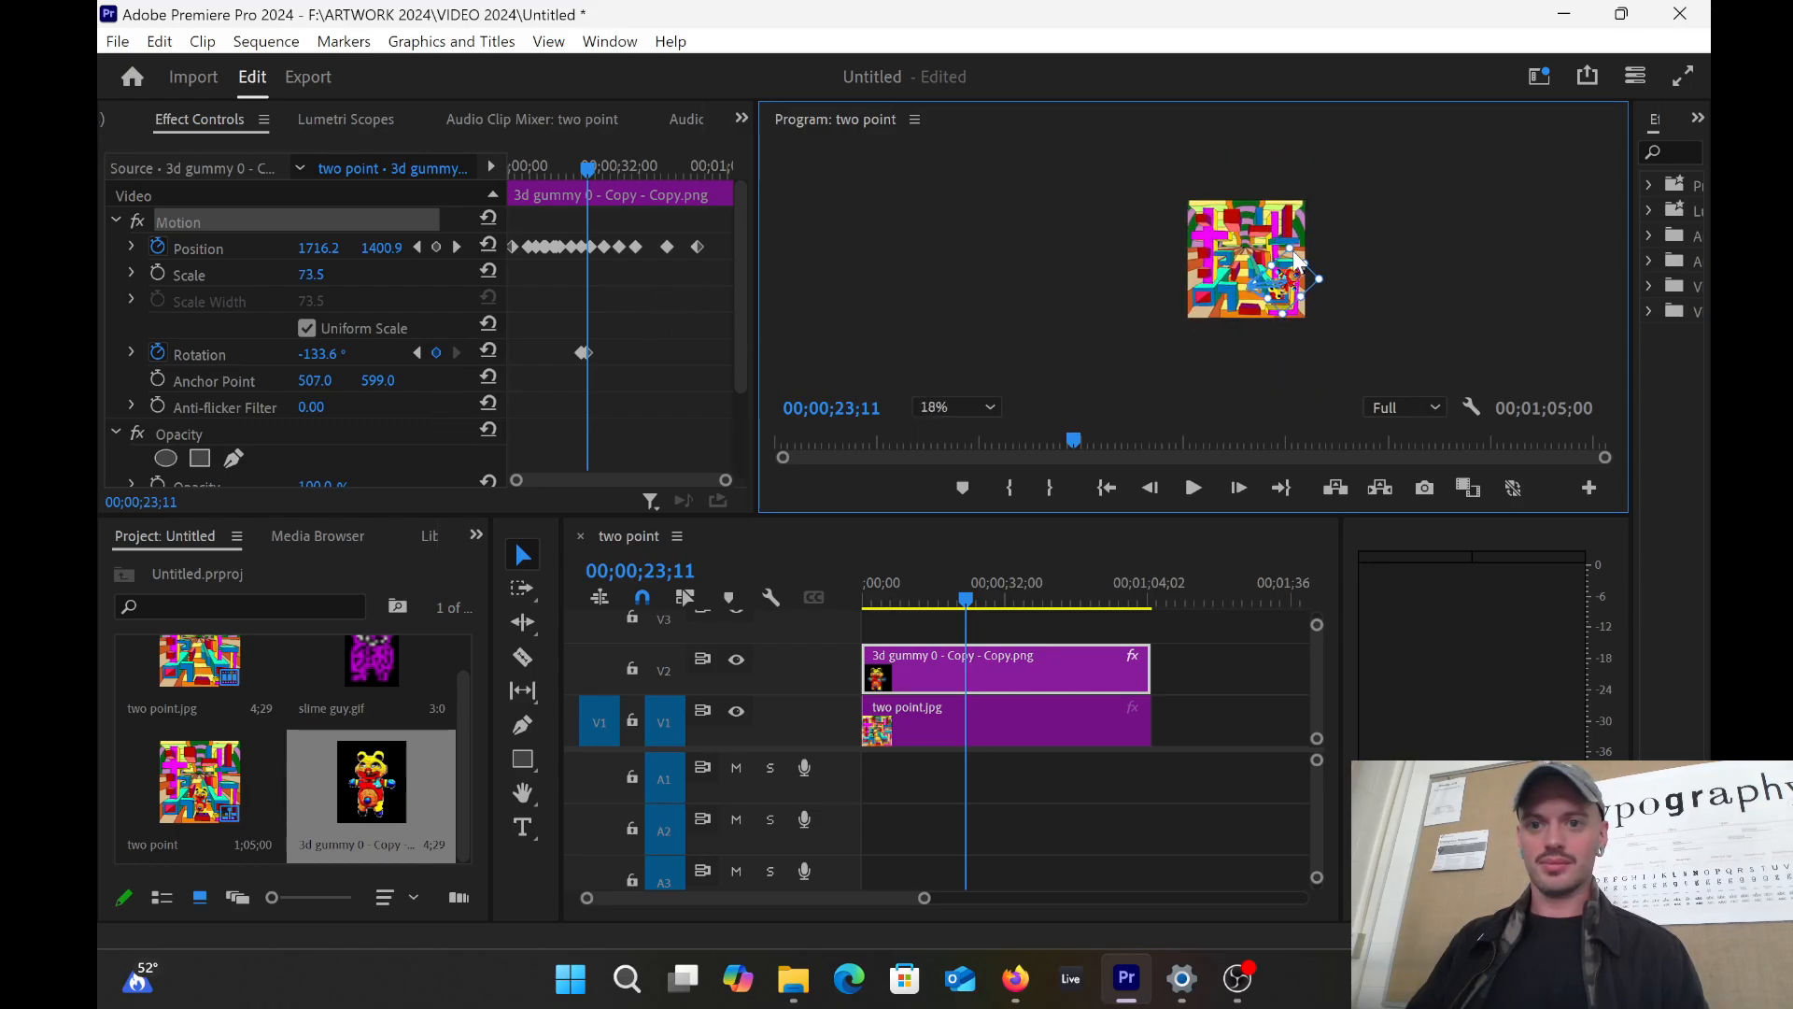
pyautogui.scroll(6, 1294, 264)
pyautogui.scroll(2, 1294, 266)
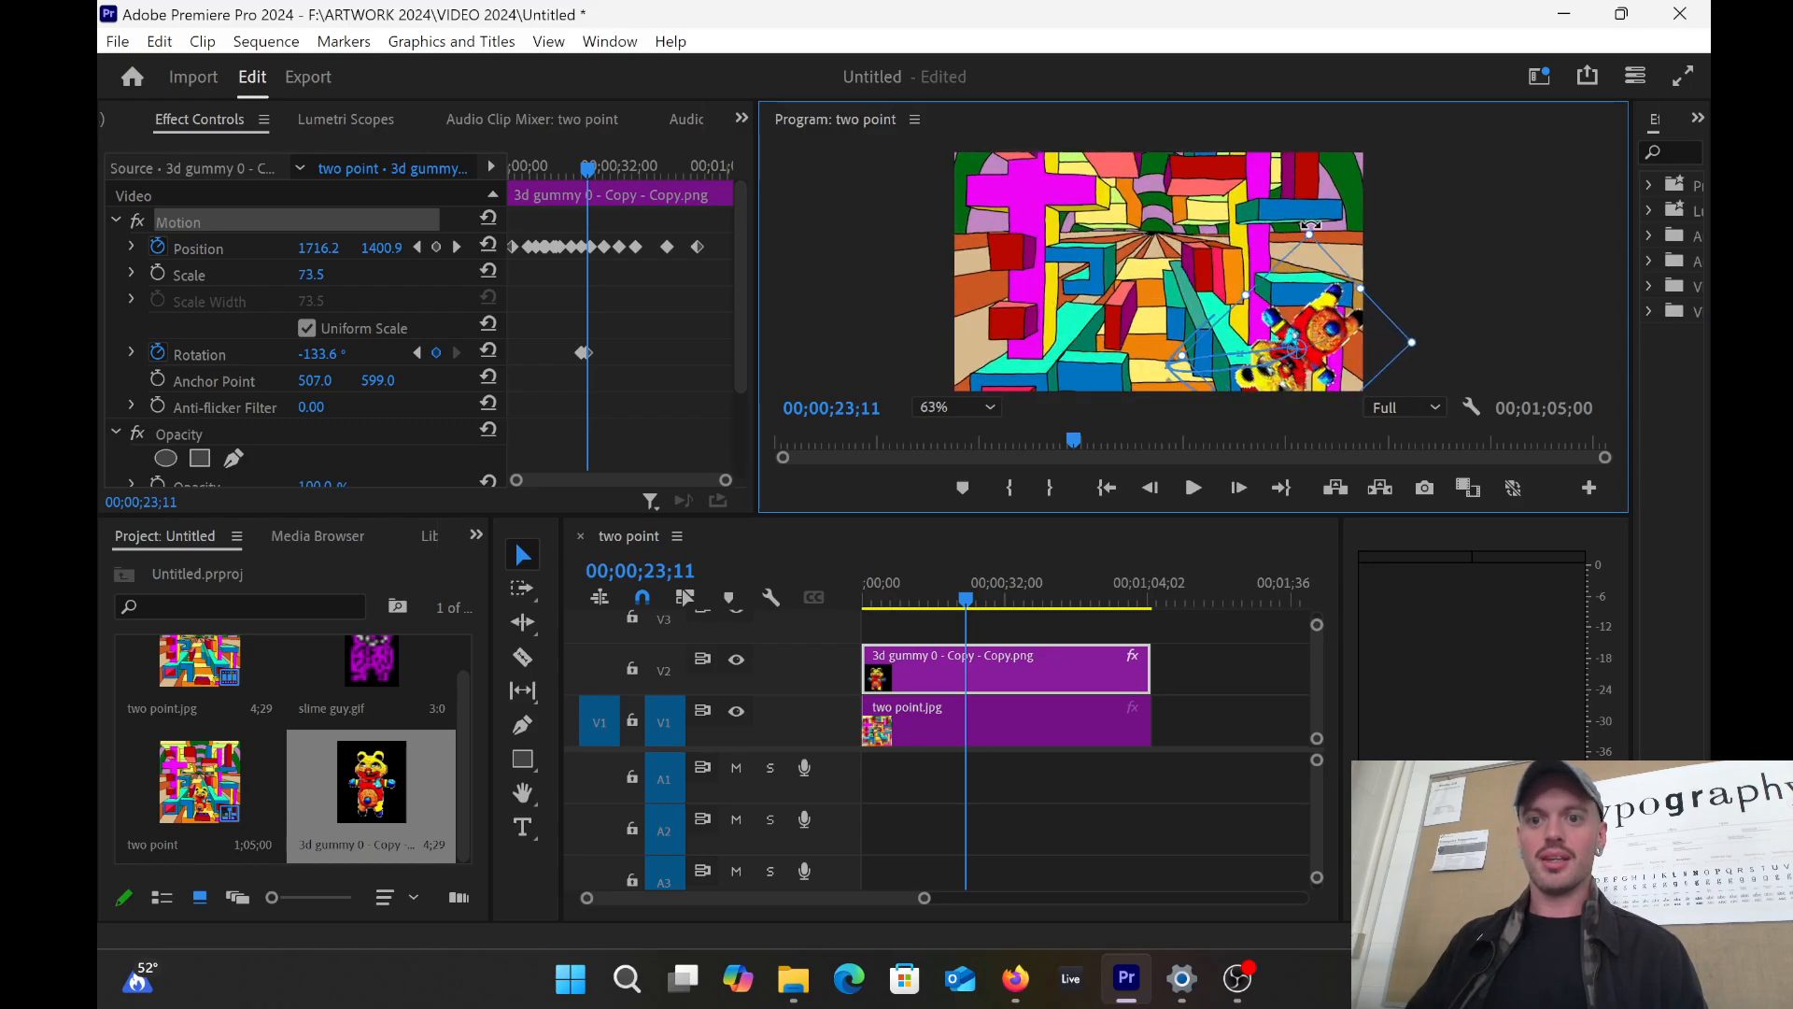
pyautogui.moveTo(1311, 227); pyautogui.dragTo(1197, 280)
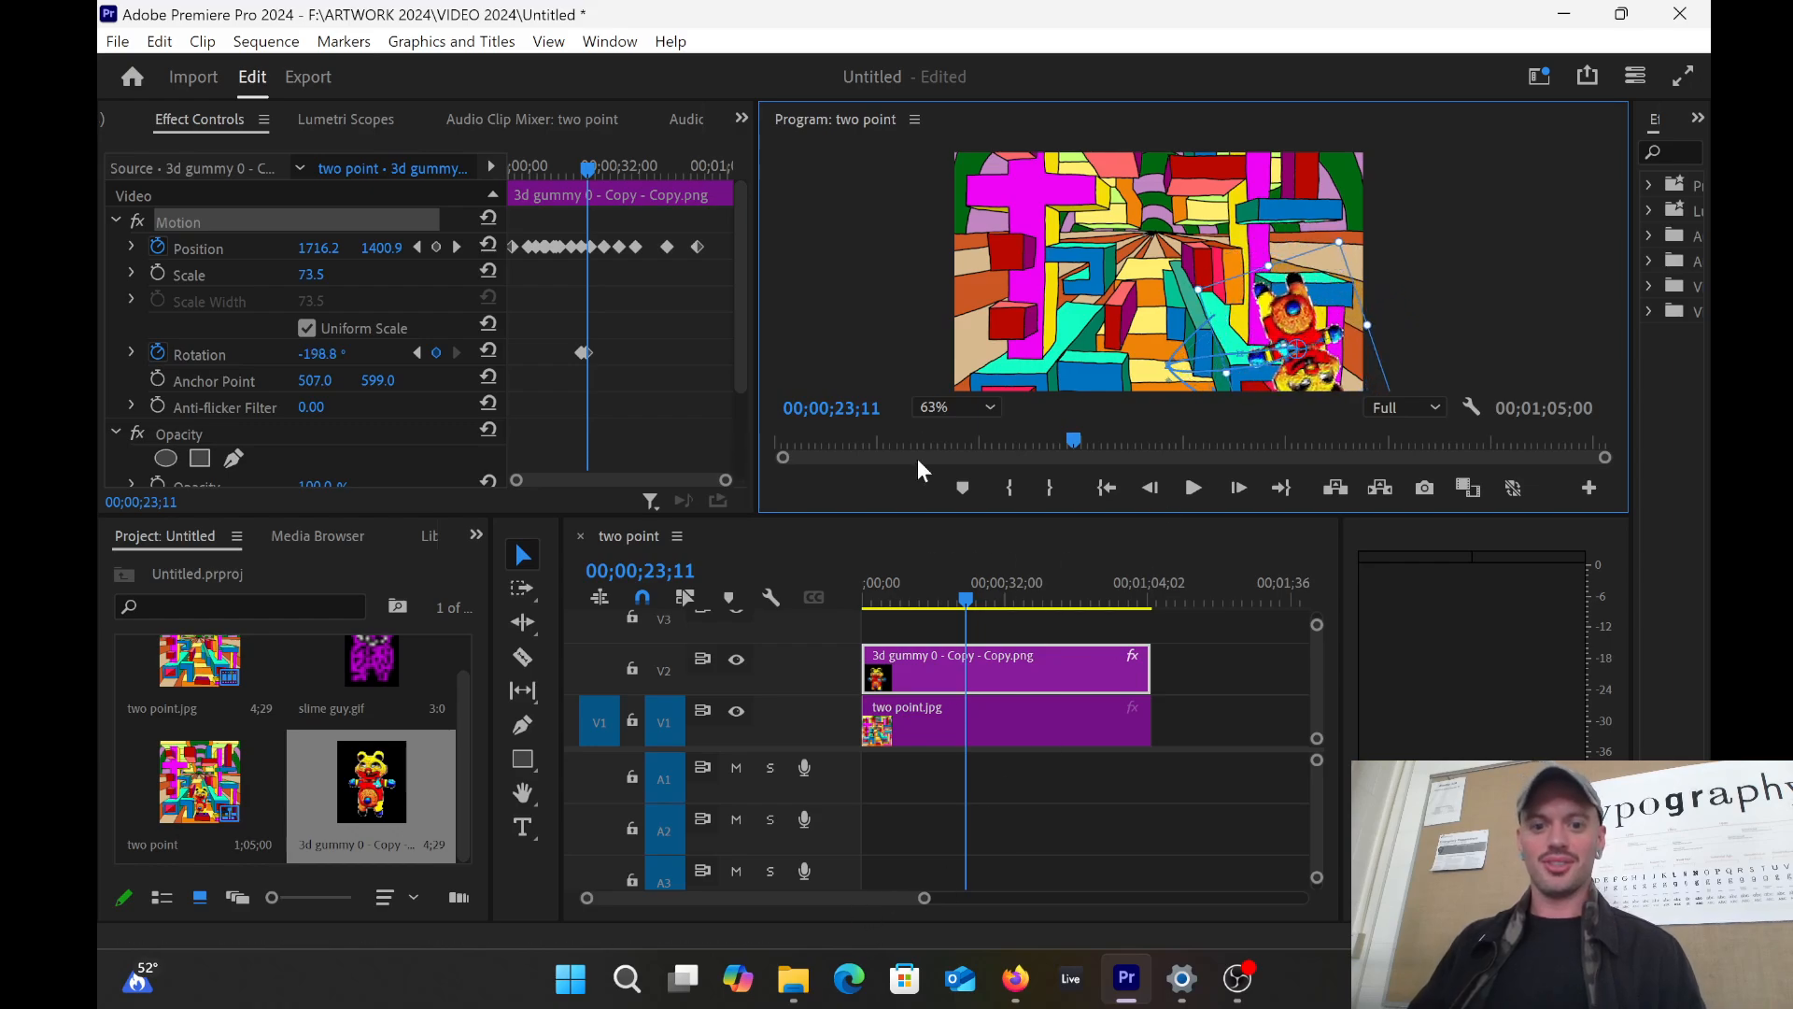
pyautogui.moveTo(967, 600)
pyautogui.mouseDown()
pyautogui.moveTo(949, 599)
pyautogui.moveTo(1012, 587)
pyautogui.moveTo(957, 588)
pyautogui.moveTo(980, 575)
pyautogui.mouseUp()
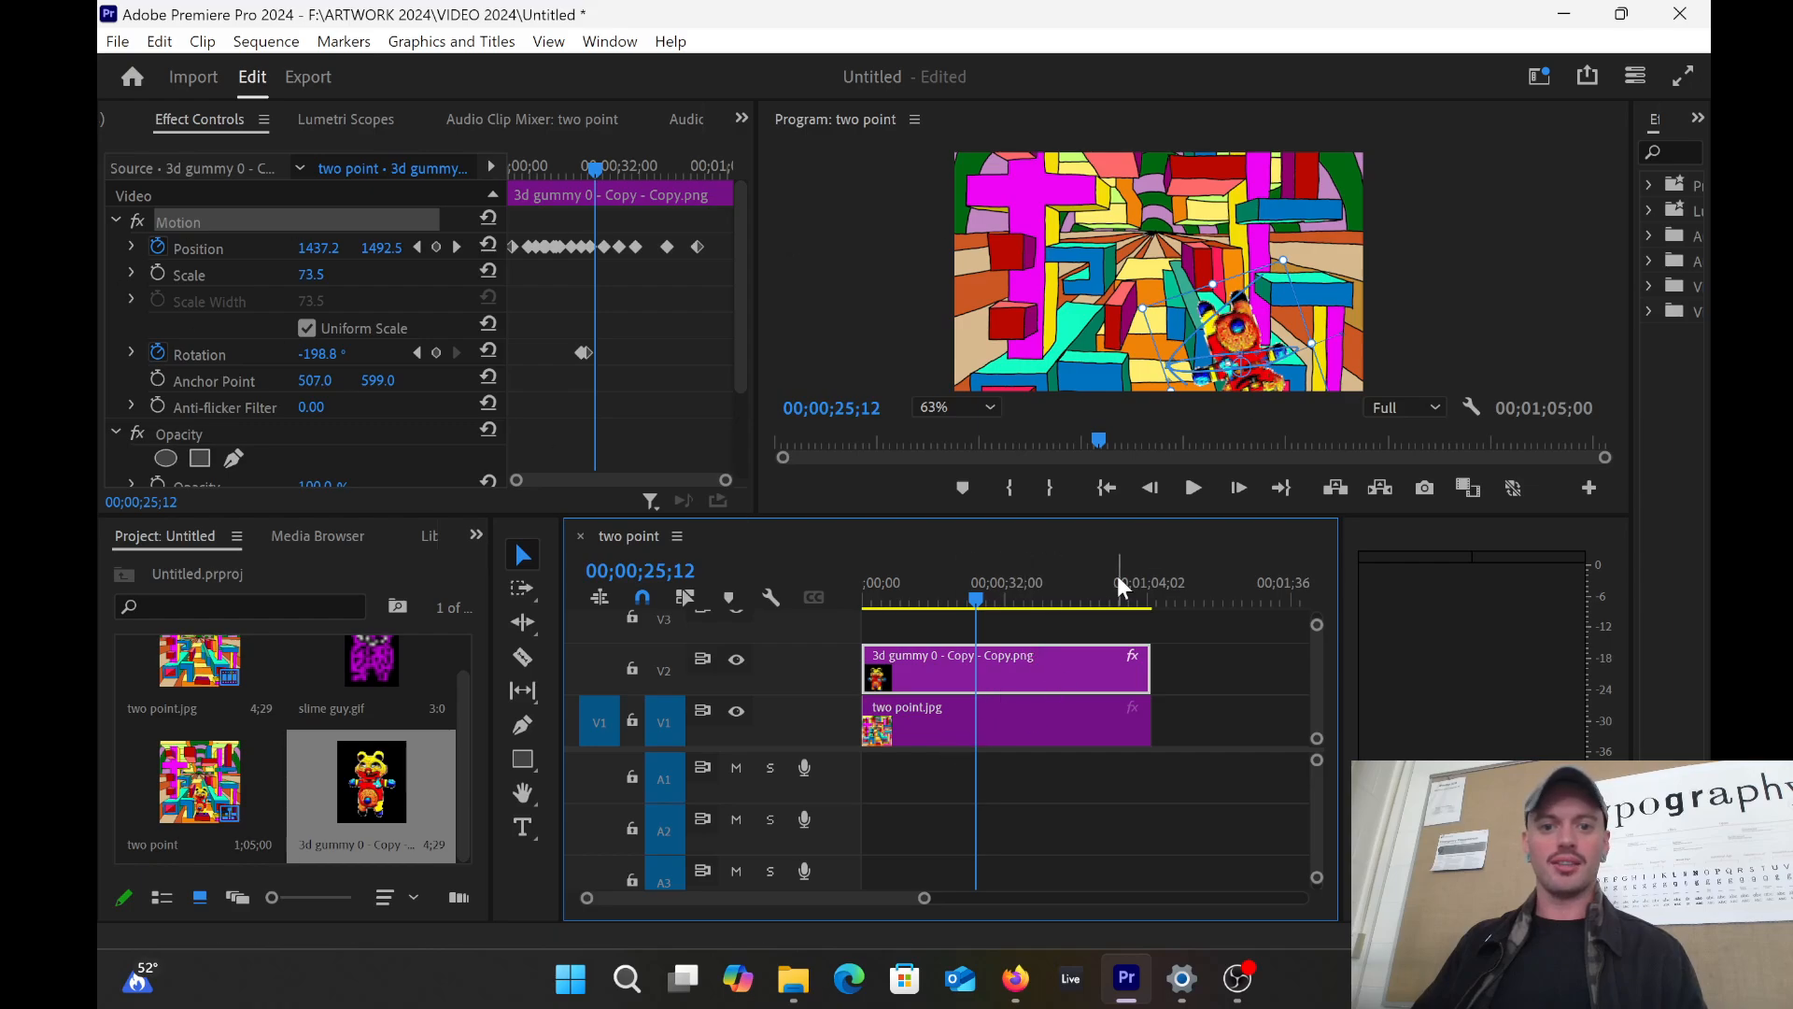
# Step: Add a Rotation keyframe at 25;12, turning the bear to -205.2°
pyautogui.click(435, 352)
pyautogui.click(1212, 297)
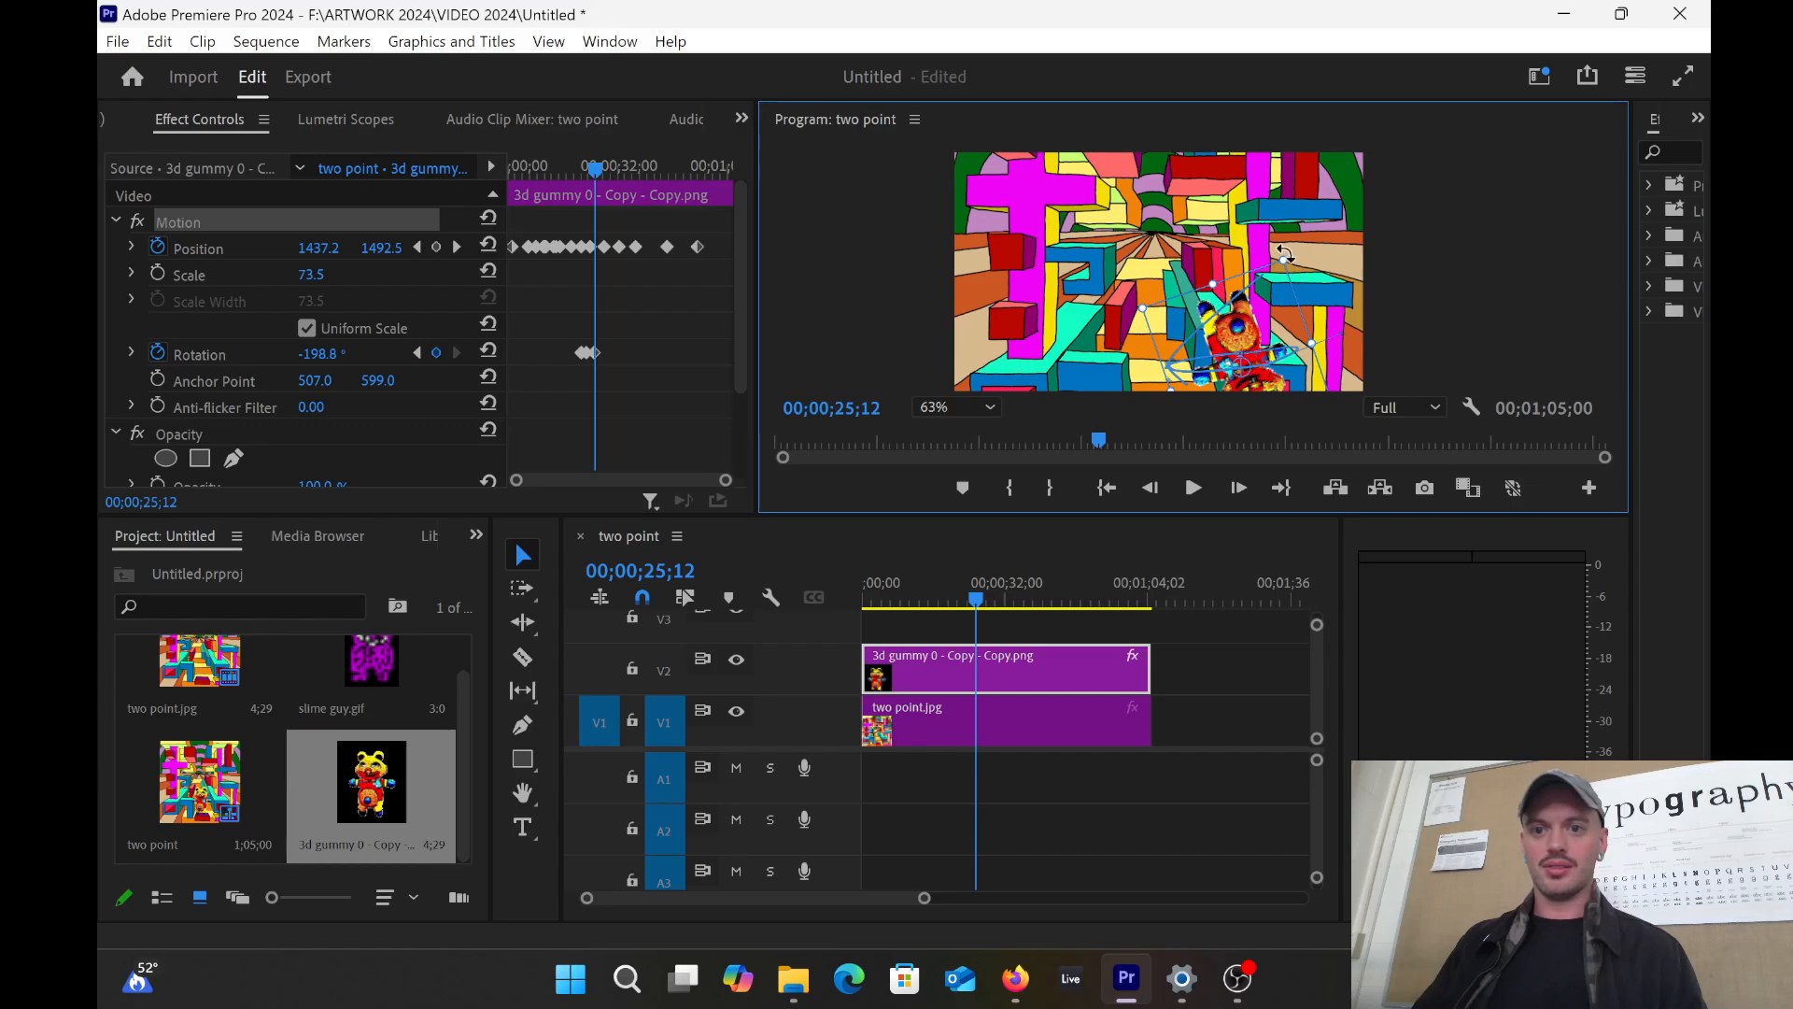
pyautogui.moveTo(1288, 253); pyautogui.dragTo(1173, 350)
# Step: Add a Rotation keyframe at 28;07 with the bear rotated to -348.8°
pyautogui.moveTo(591, 176)
pyautogui.mouseDown()
pyautogui.moveTo(605, 187)
pyautogui.moveTo(571, 181)
pyautogui.moveTo(597, 182)
pyautogui.mouseUp()
pyautogui.click(436, 353)
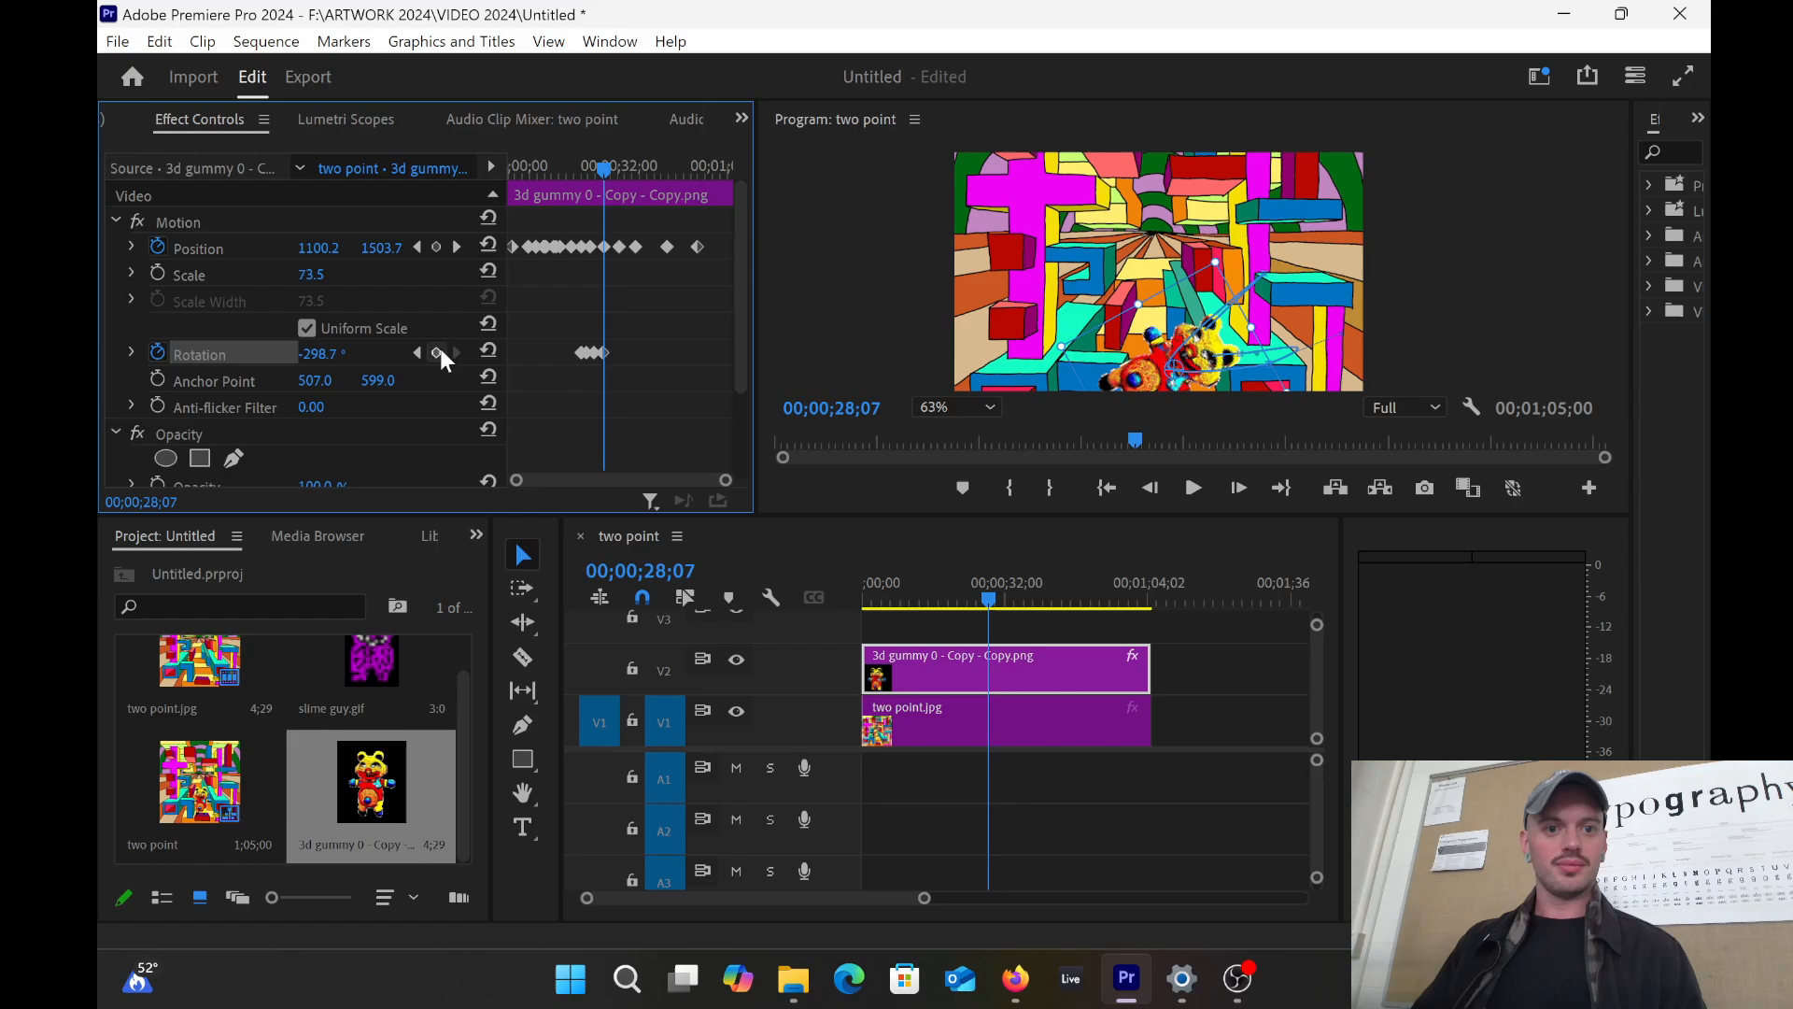
pyautogui.click(1229, 378)
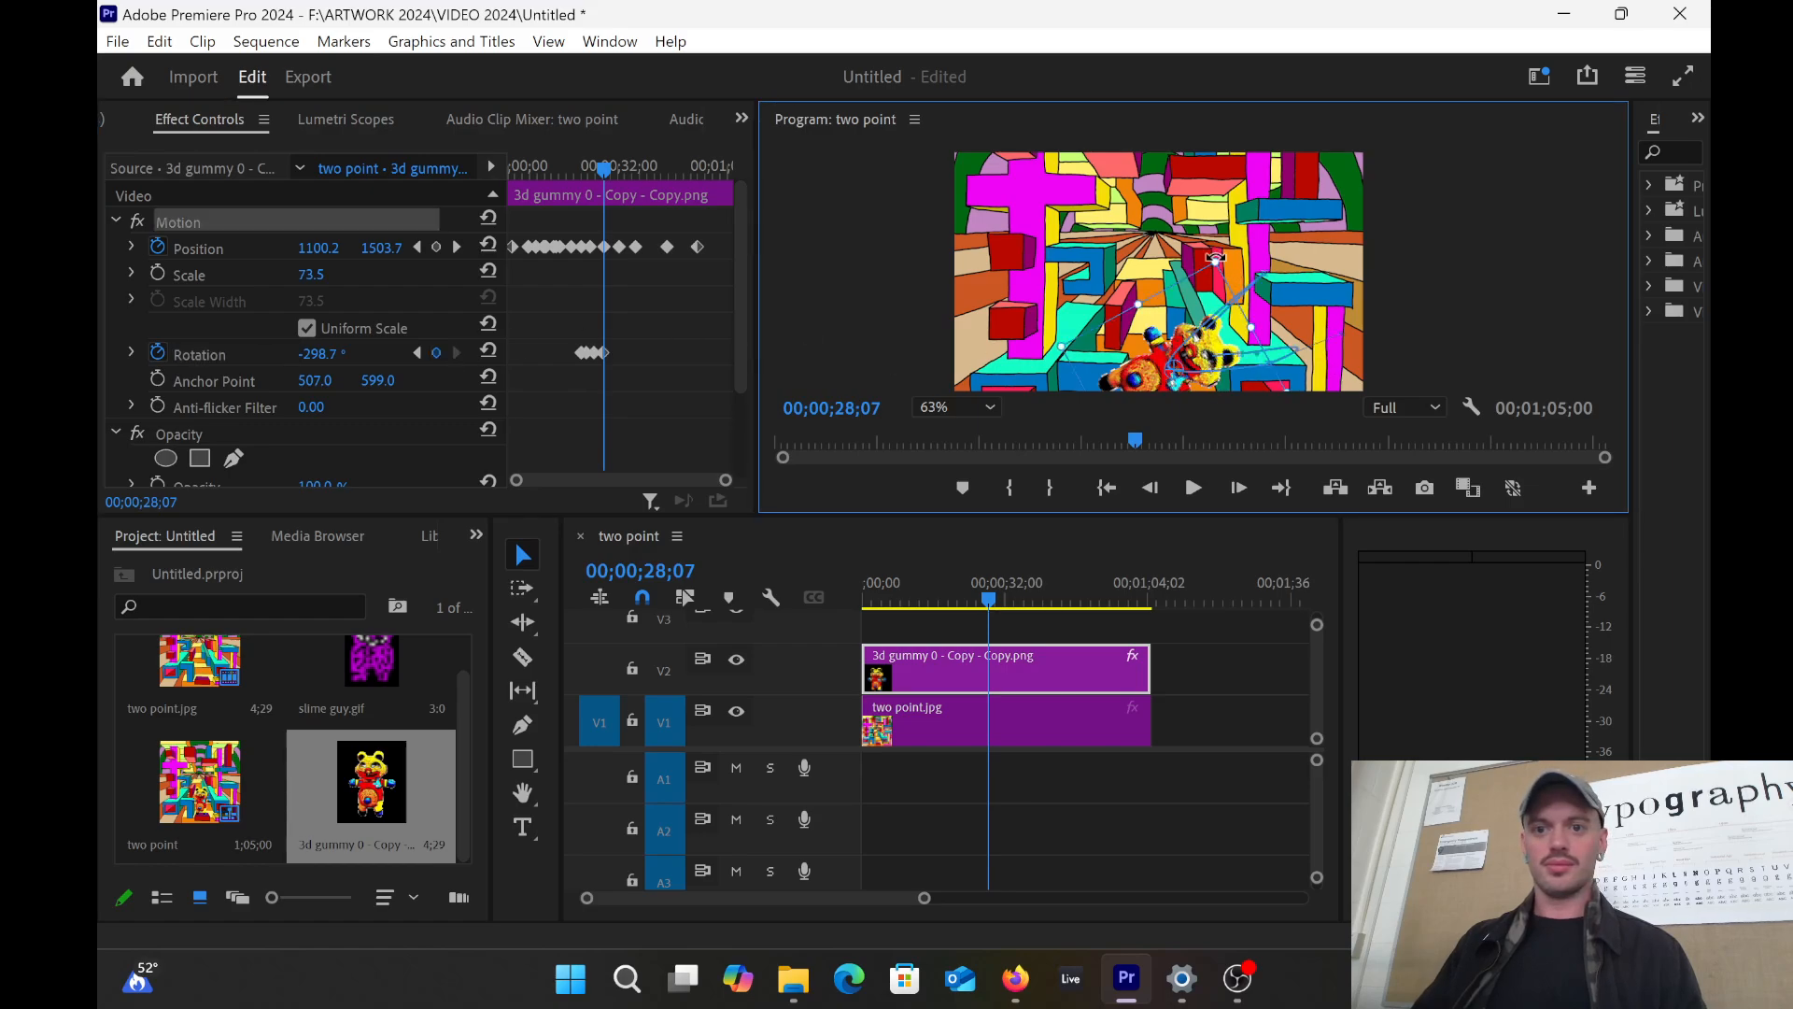
pyautogui.moveTo(1215, 257); pyautogui.dragTo(1114, 264)
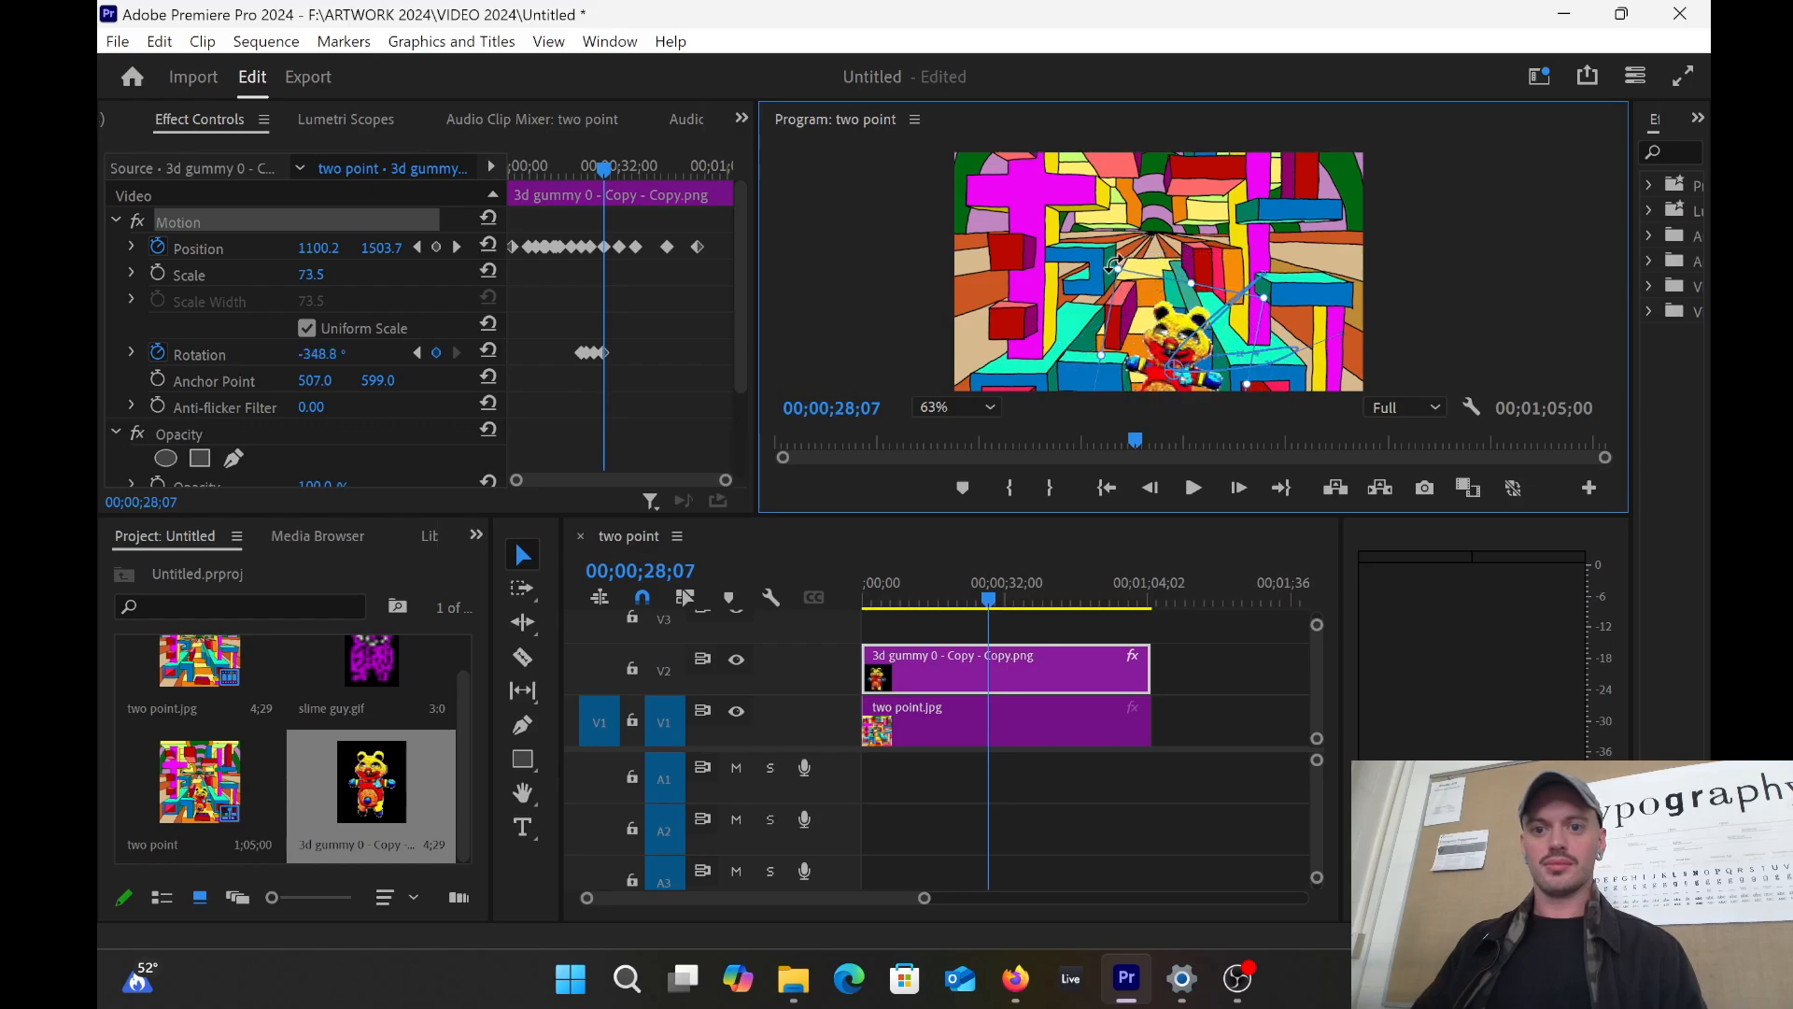
pyautogui.moveTo(1245, 512); pyautogui.dragTo(1246, 633)
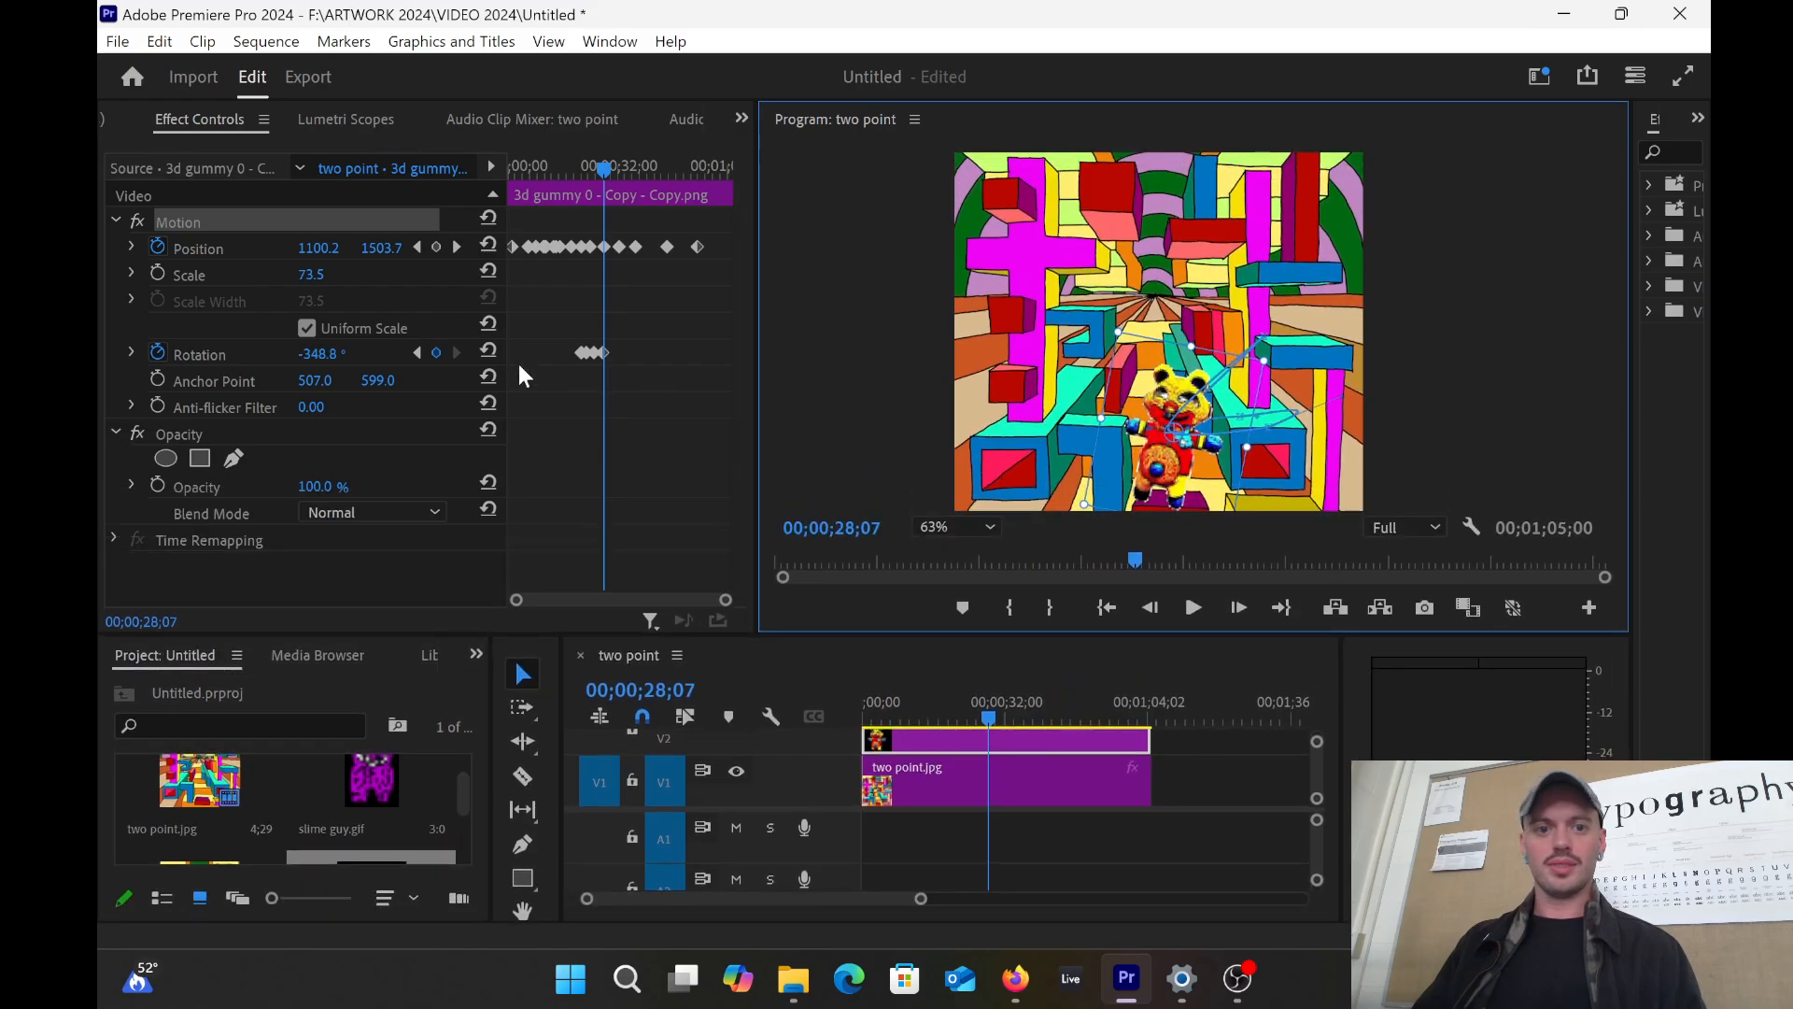
# Step: Add a Rotation keyframe at 31;05 at -359.1° so the bear stands upright, then return to 00;00
pyautogui.moveTo(599, 168); pyautogui.dragTo(613, 170)
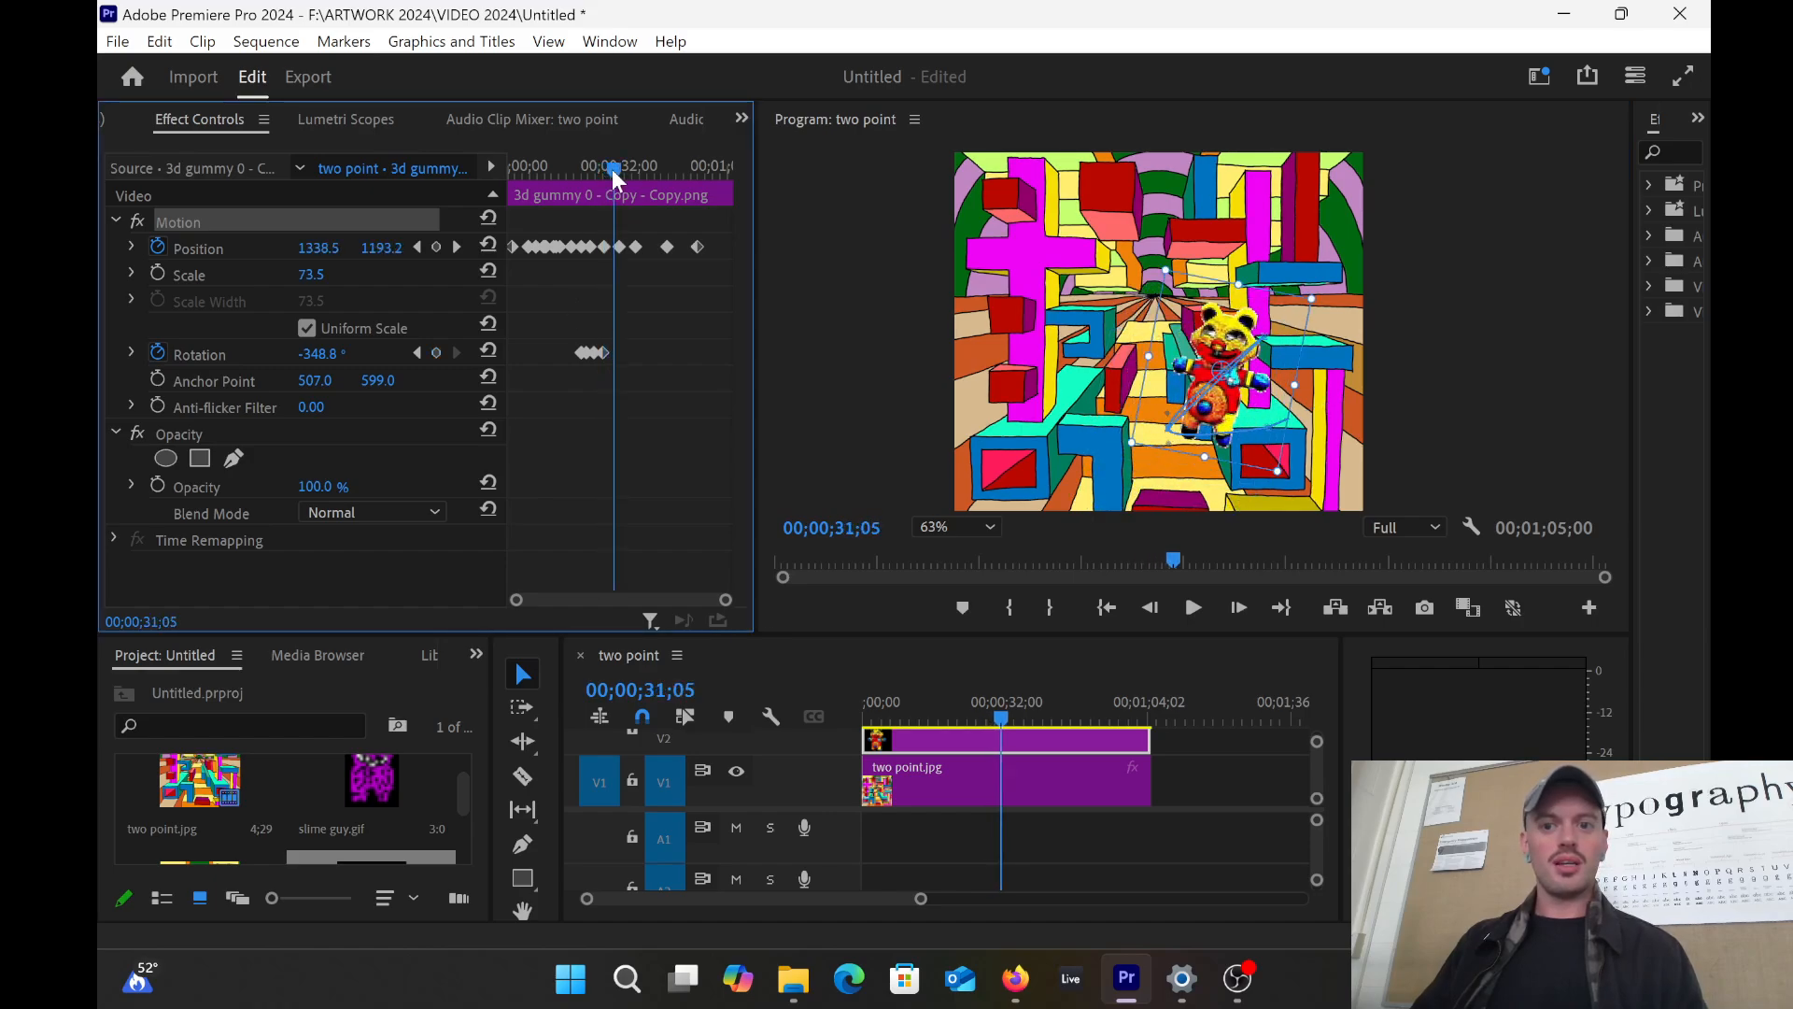
pyautogui.click(435, 353)
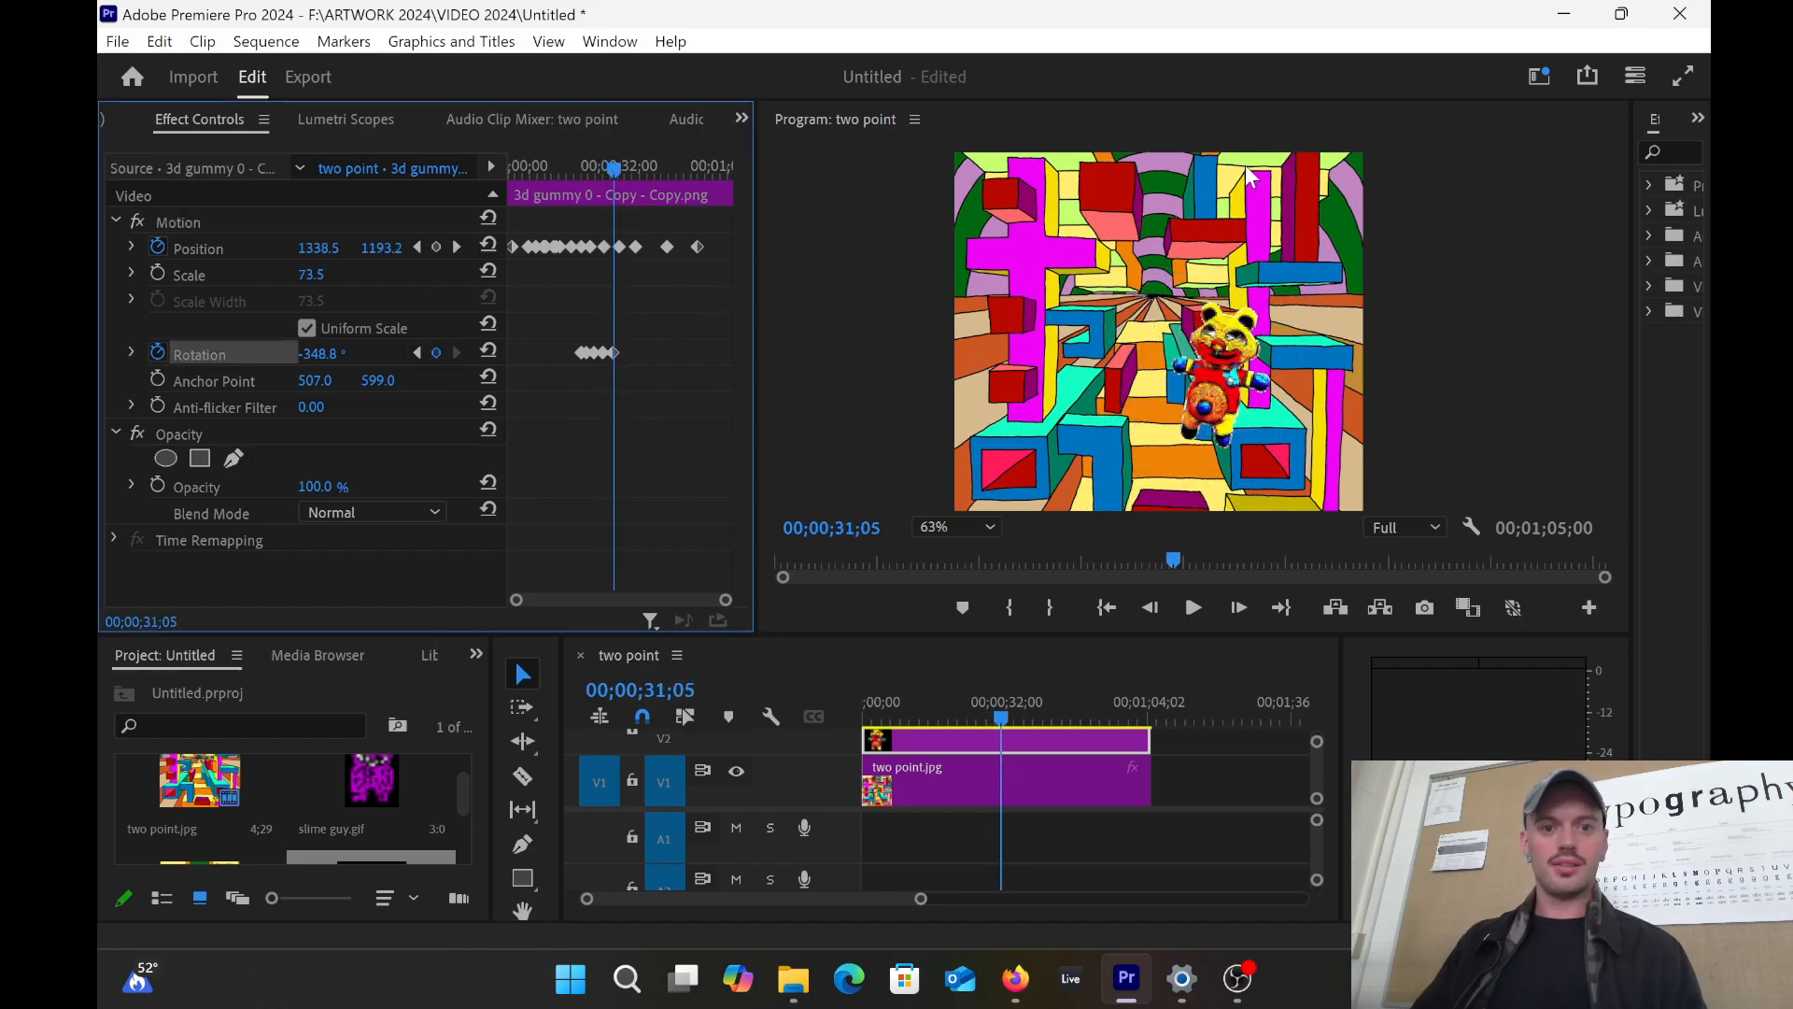
pyautogui.click(1216, 381)
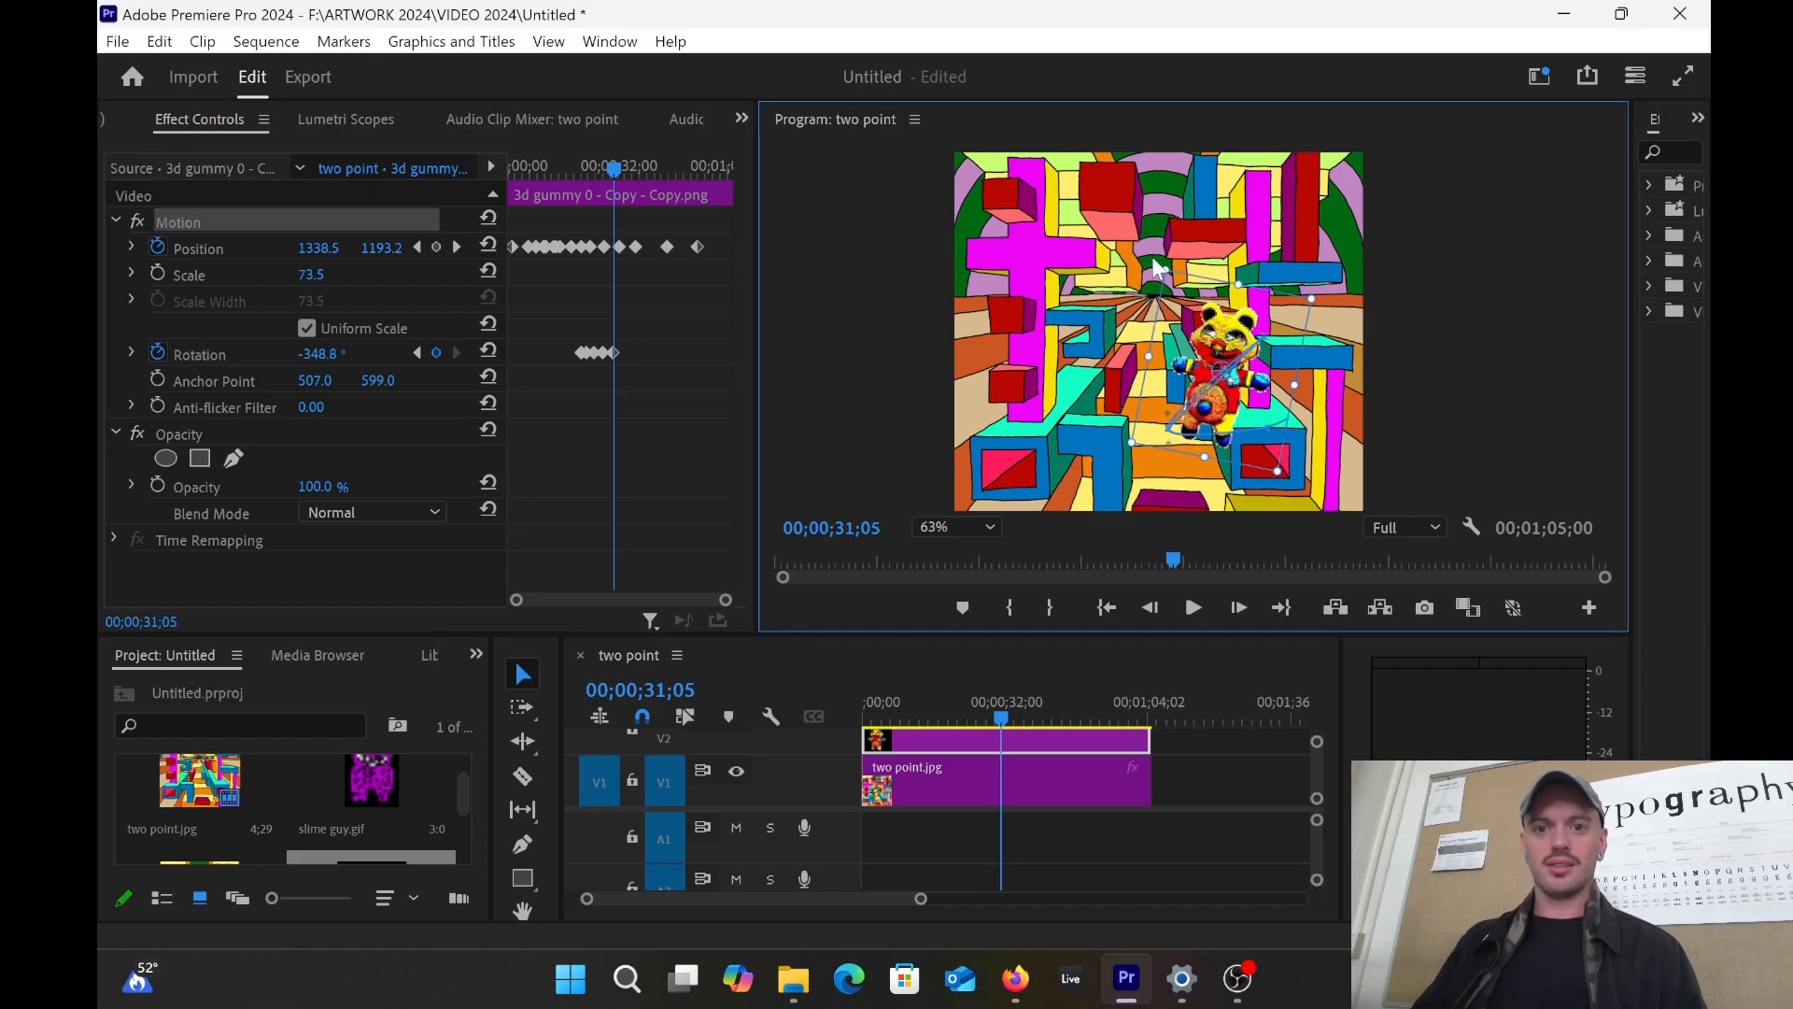
pyautogui.moveTo(1155, 258); pyautogui.dragTo(1132, 257)
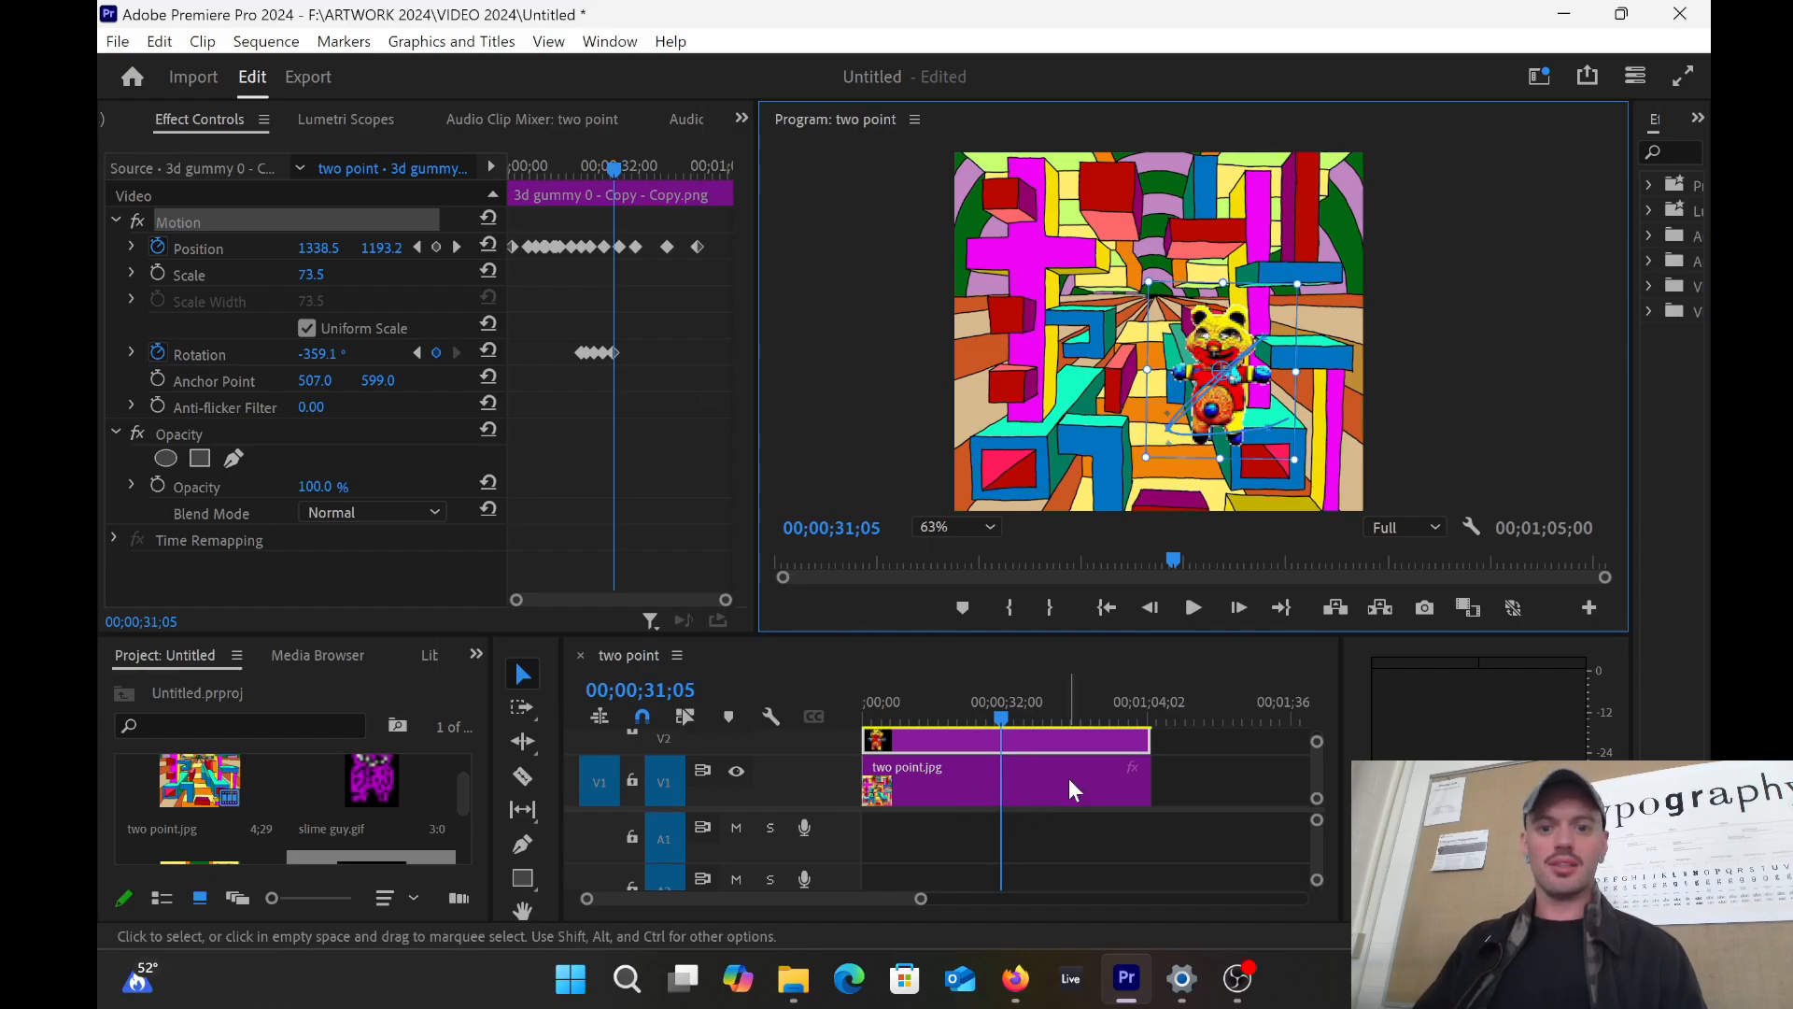
pyautogui.moveTo(653, 161); pyautogui.dragTo(474, 170)
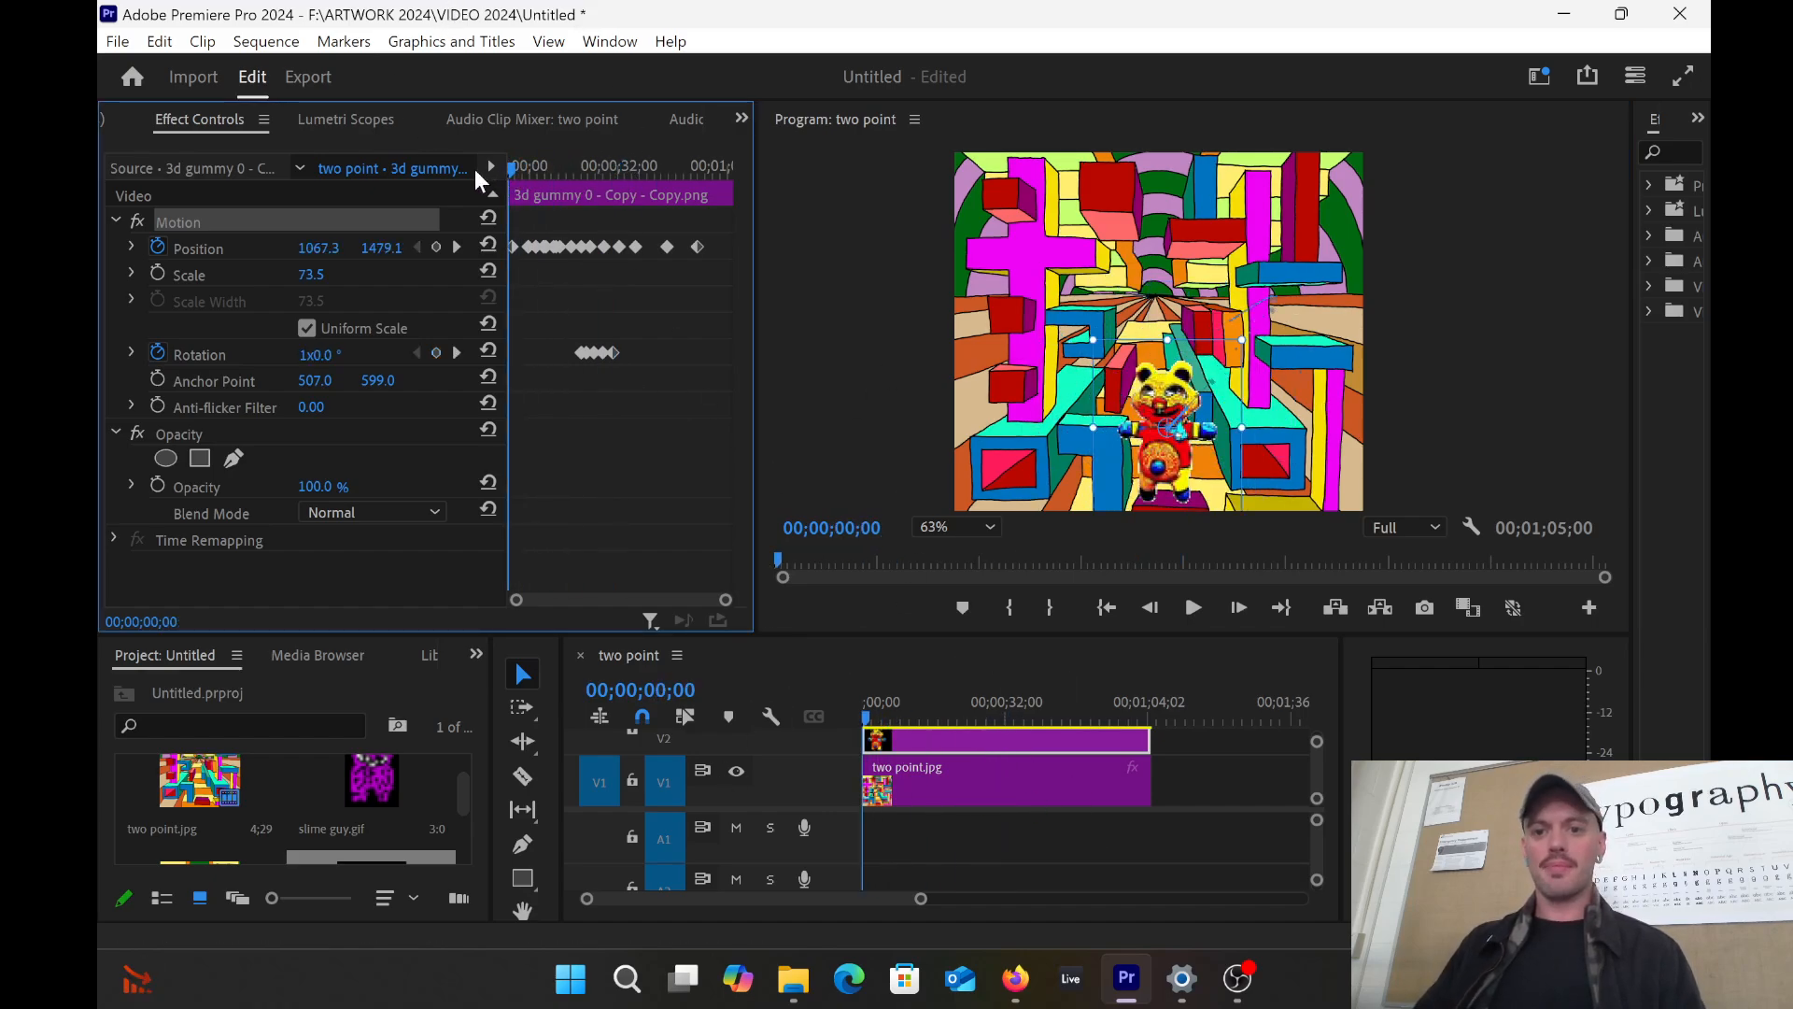
pyautogui.click(1197, 608)
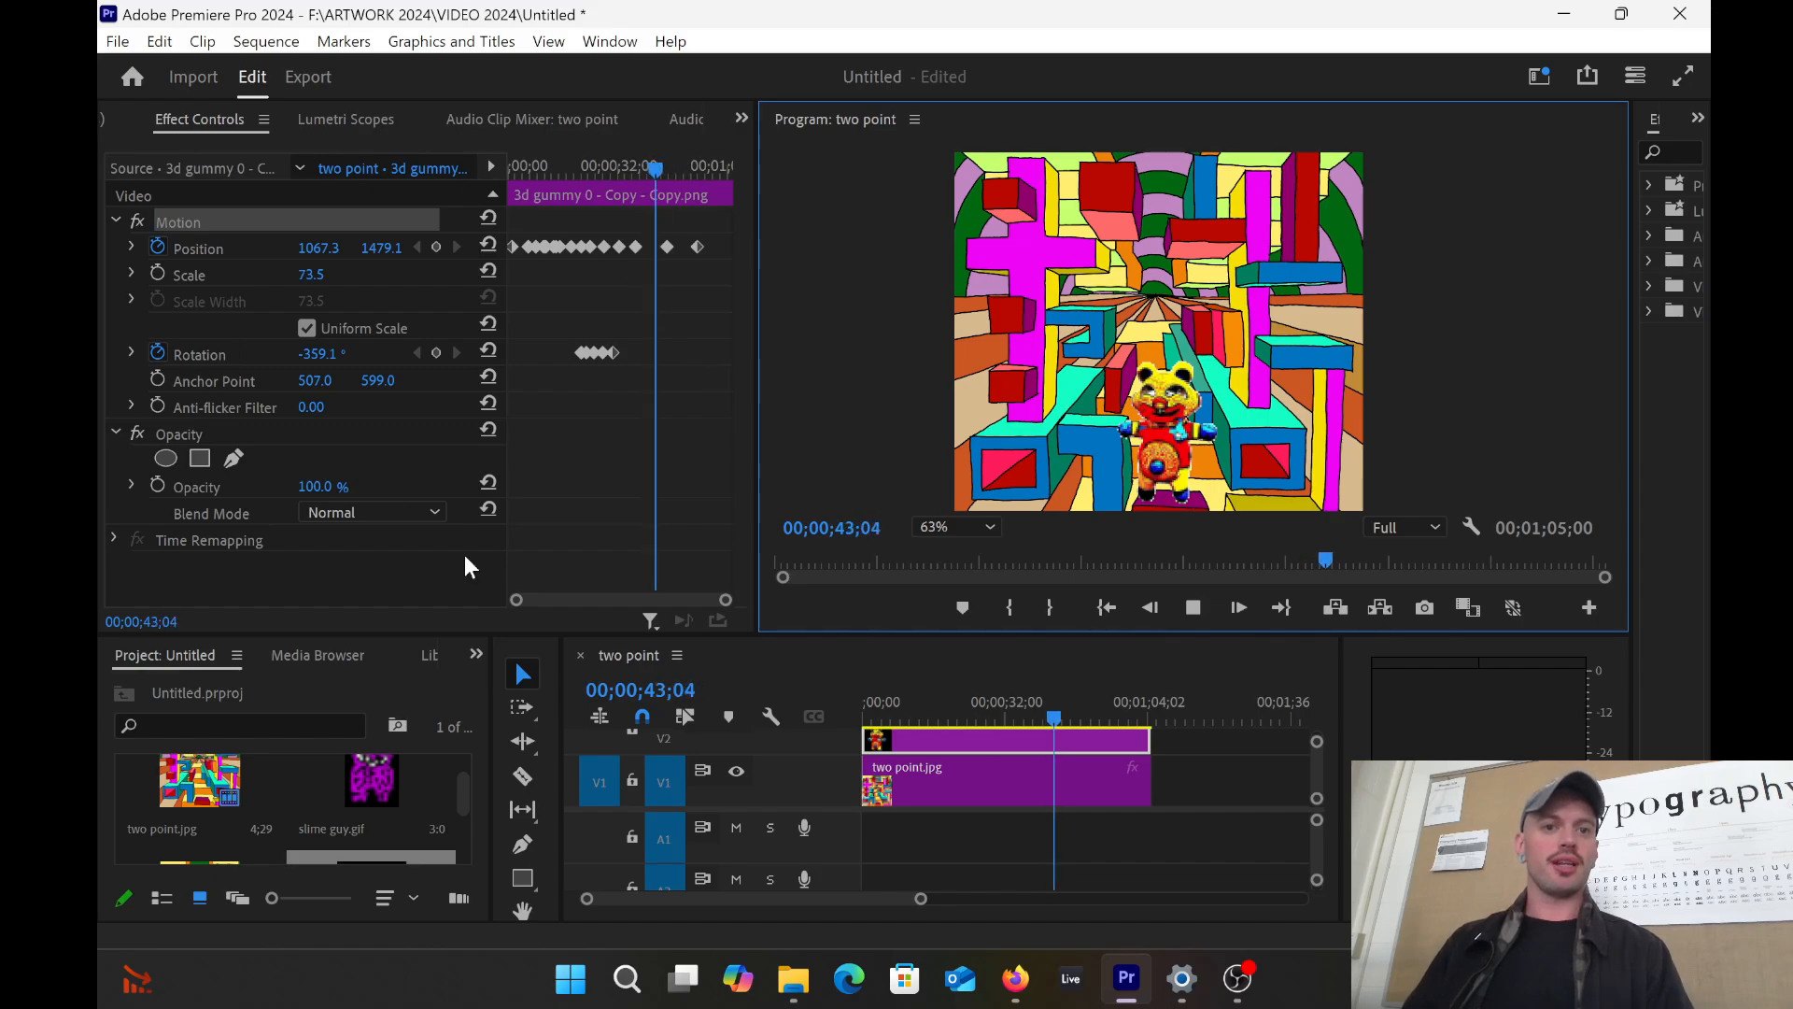
pyautogui.click(1194, 608)
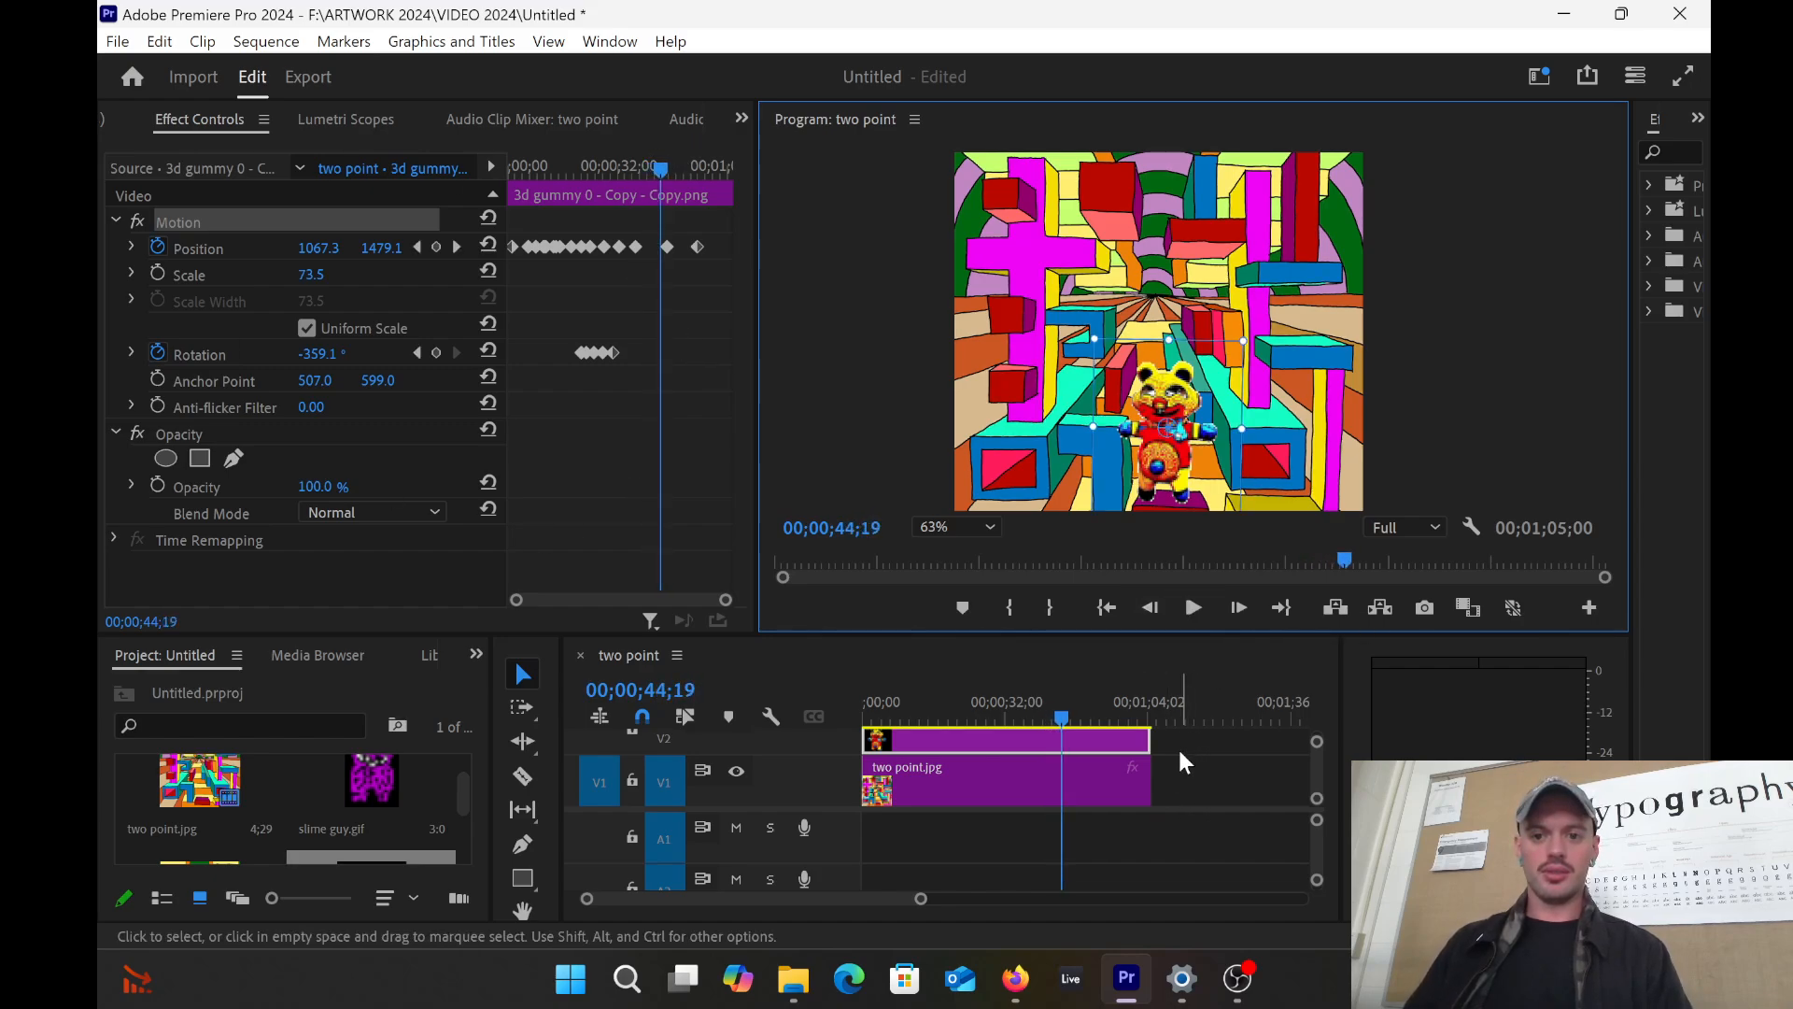
# Step: Delete the gummy bear clip from V2 and place slime guy.gif at the sequence start, selected
pyautogui.click(1175, 738)
pyautogui.press('Delete')
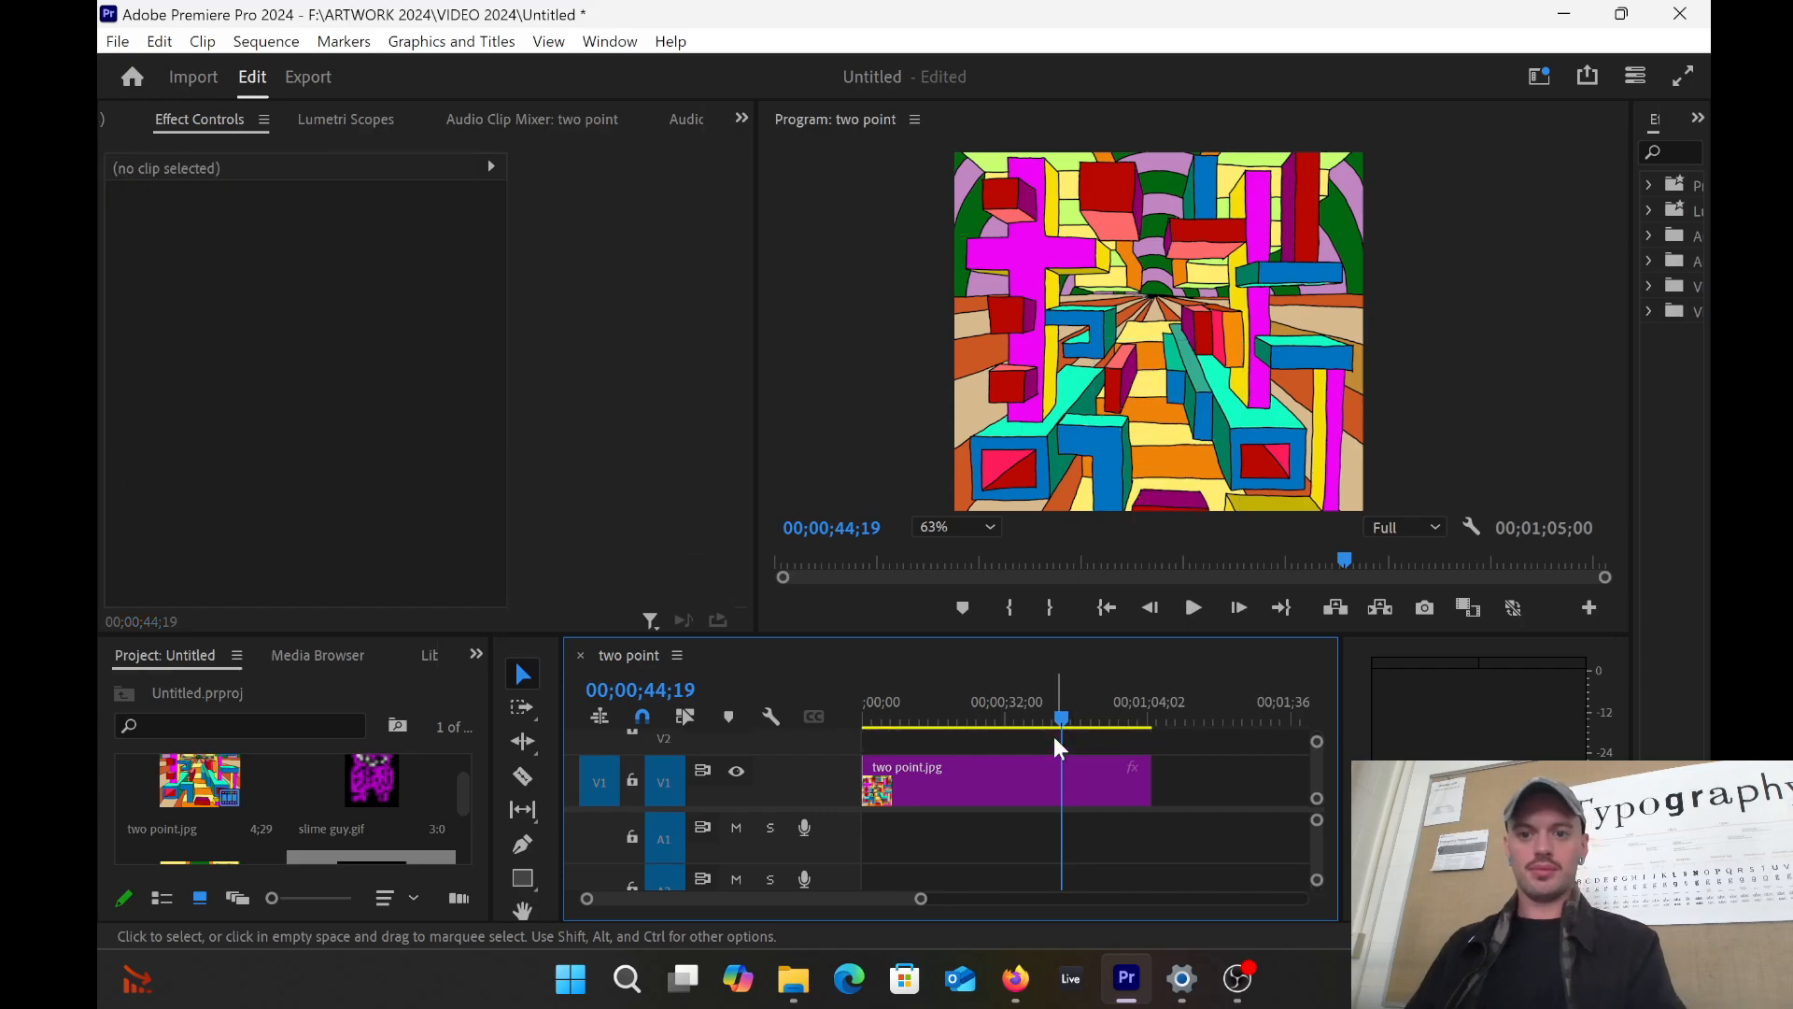
pyautogui.moveTo(366, 831); pyautogui.dragTo(870, 745)
pyautogui.moveTo(1061, 721); pyautogui.dragTo(873, 745)
pyautogui.click(870, 739)
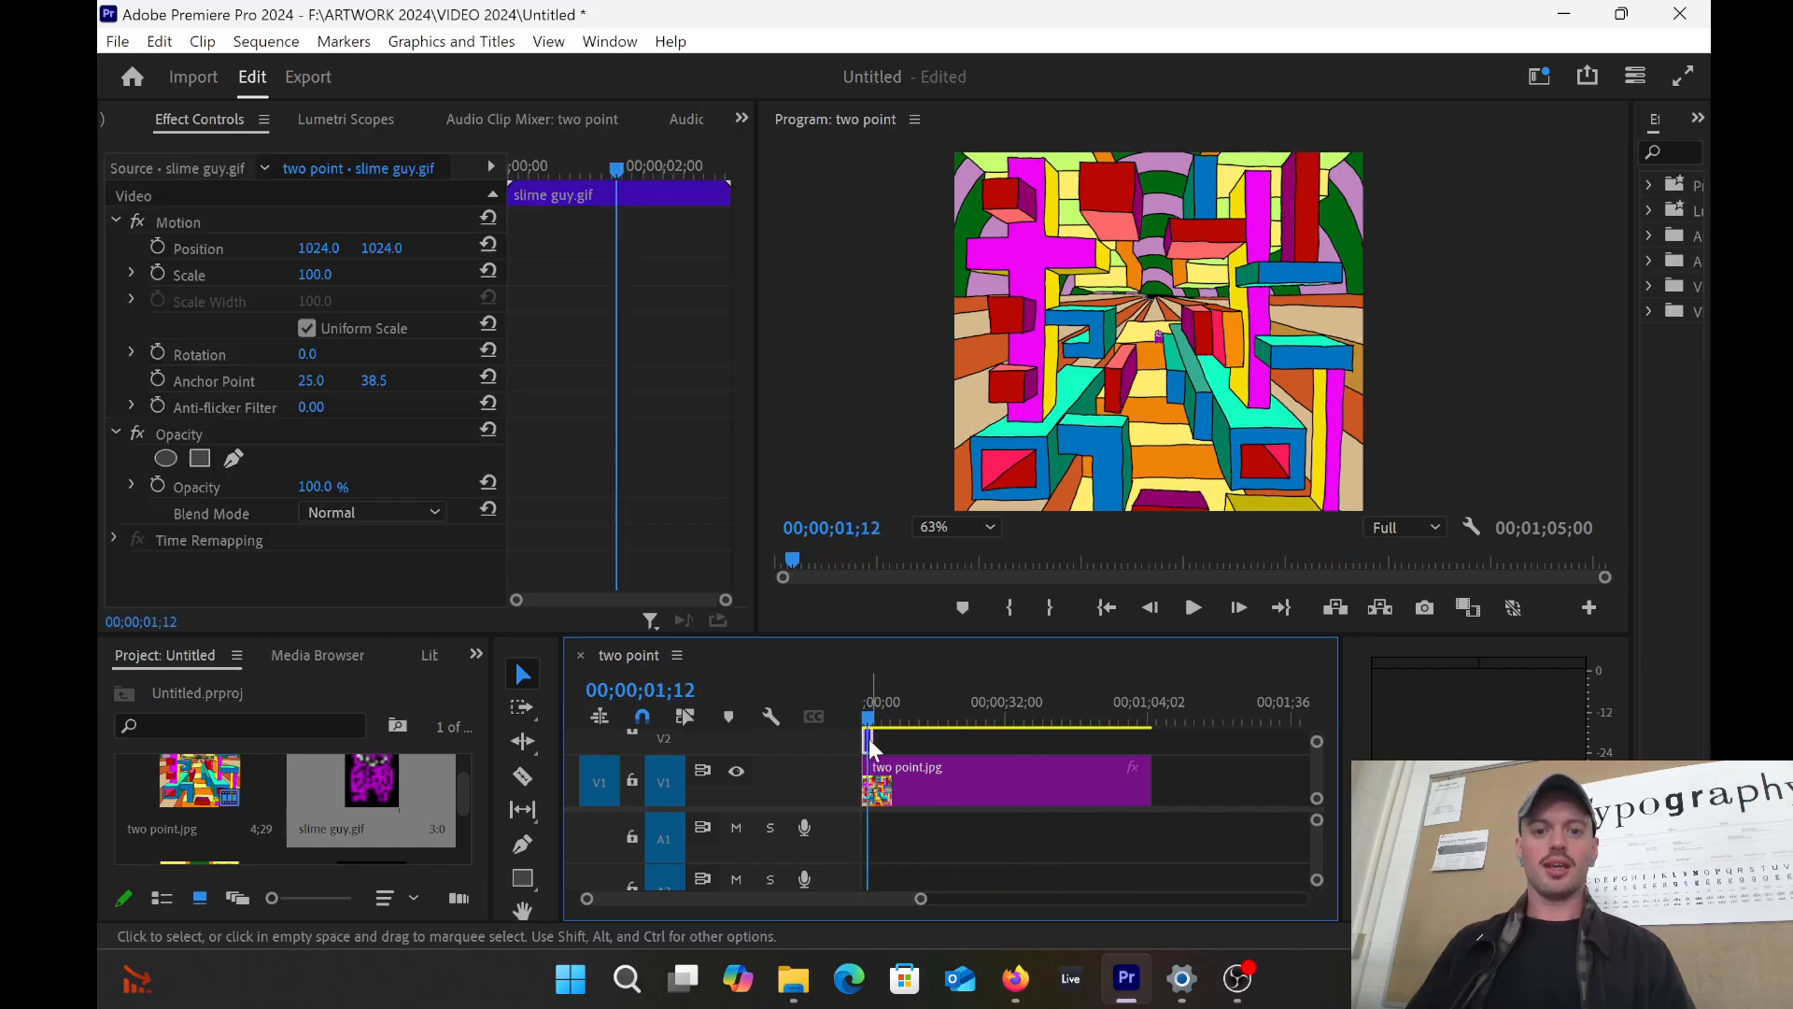
pyautogui.click(1158, 340)
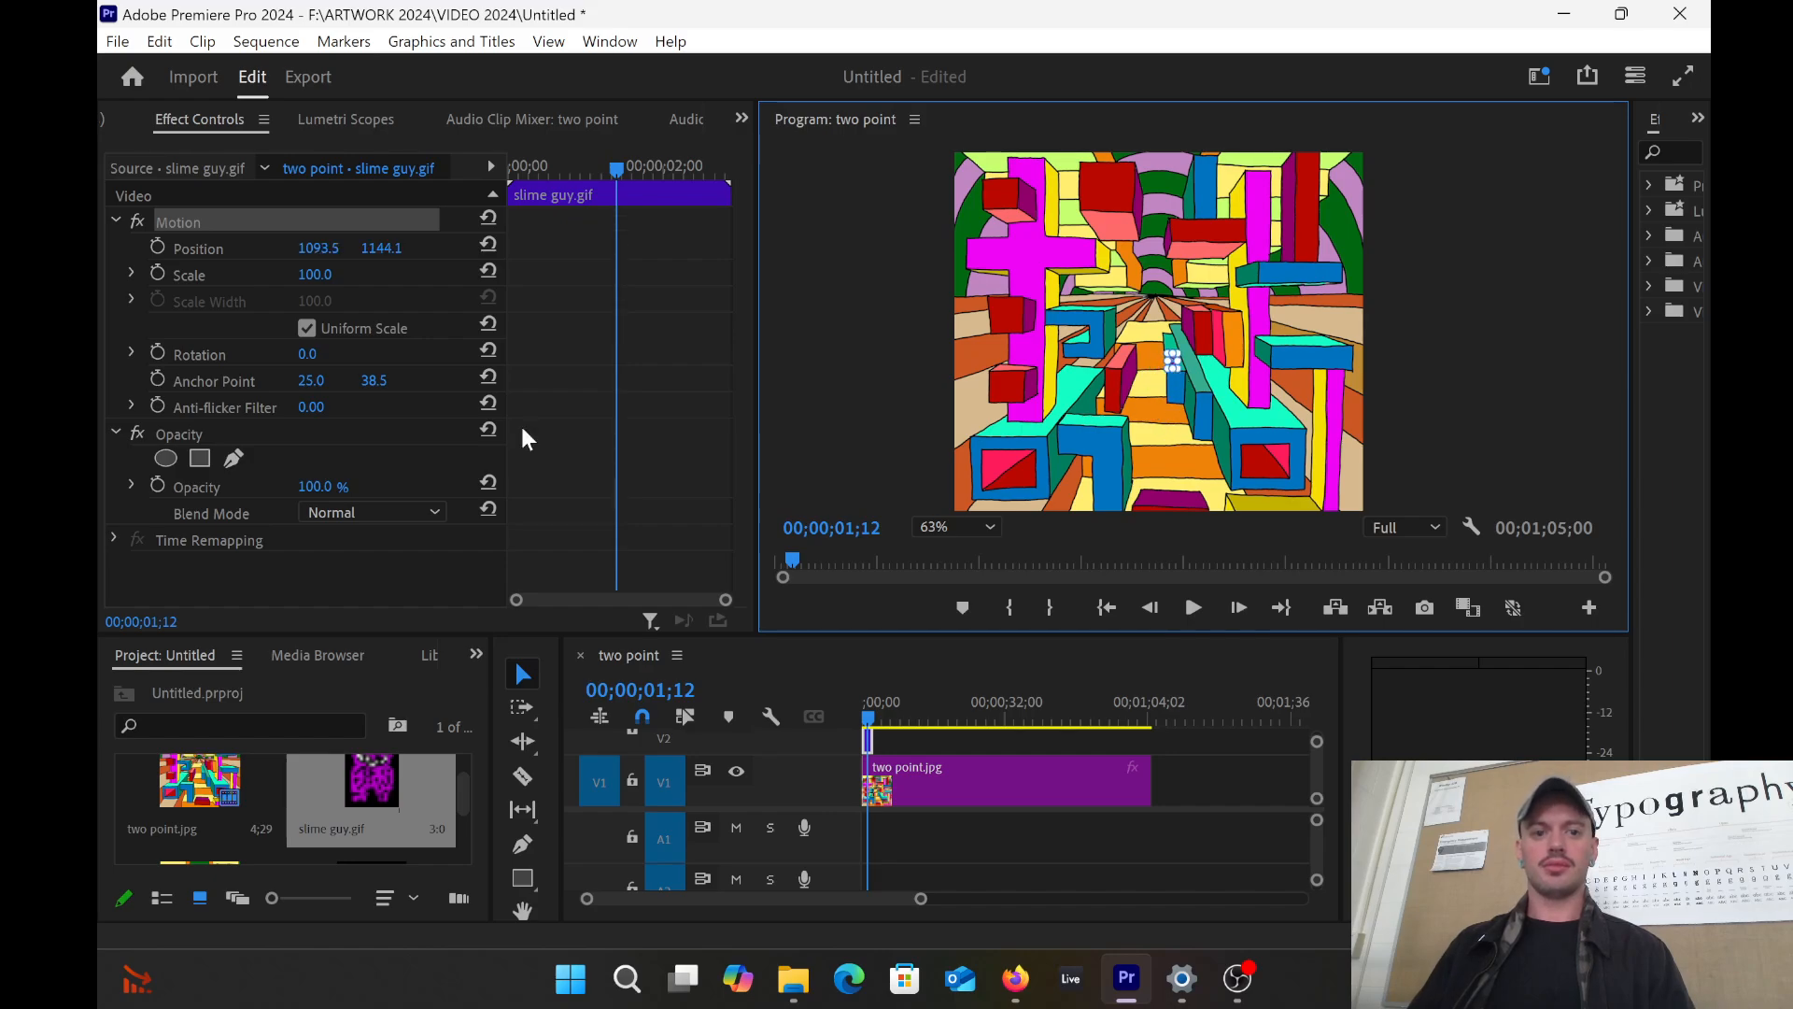
# Step: Raise the slime guy's Scale in Effect Controls through 200, 500 and 600
pyautogui.click(317, 283)
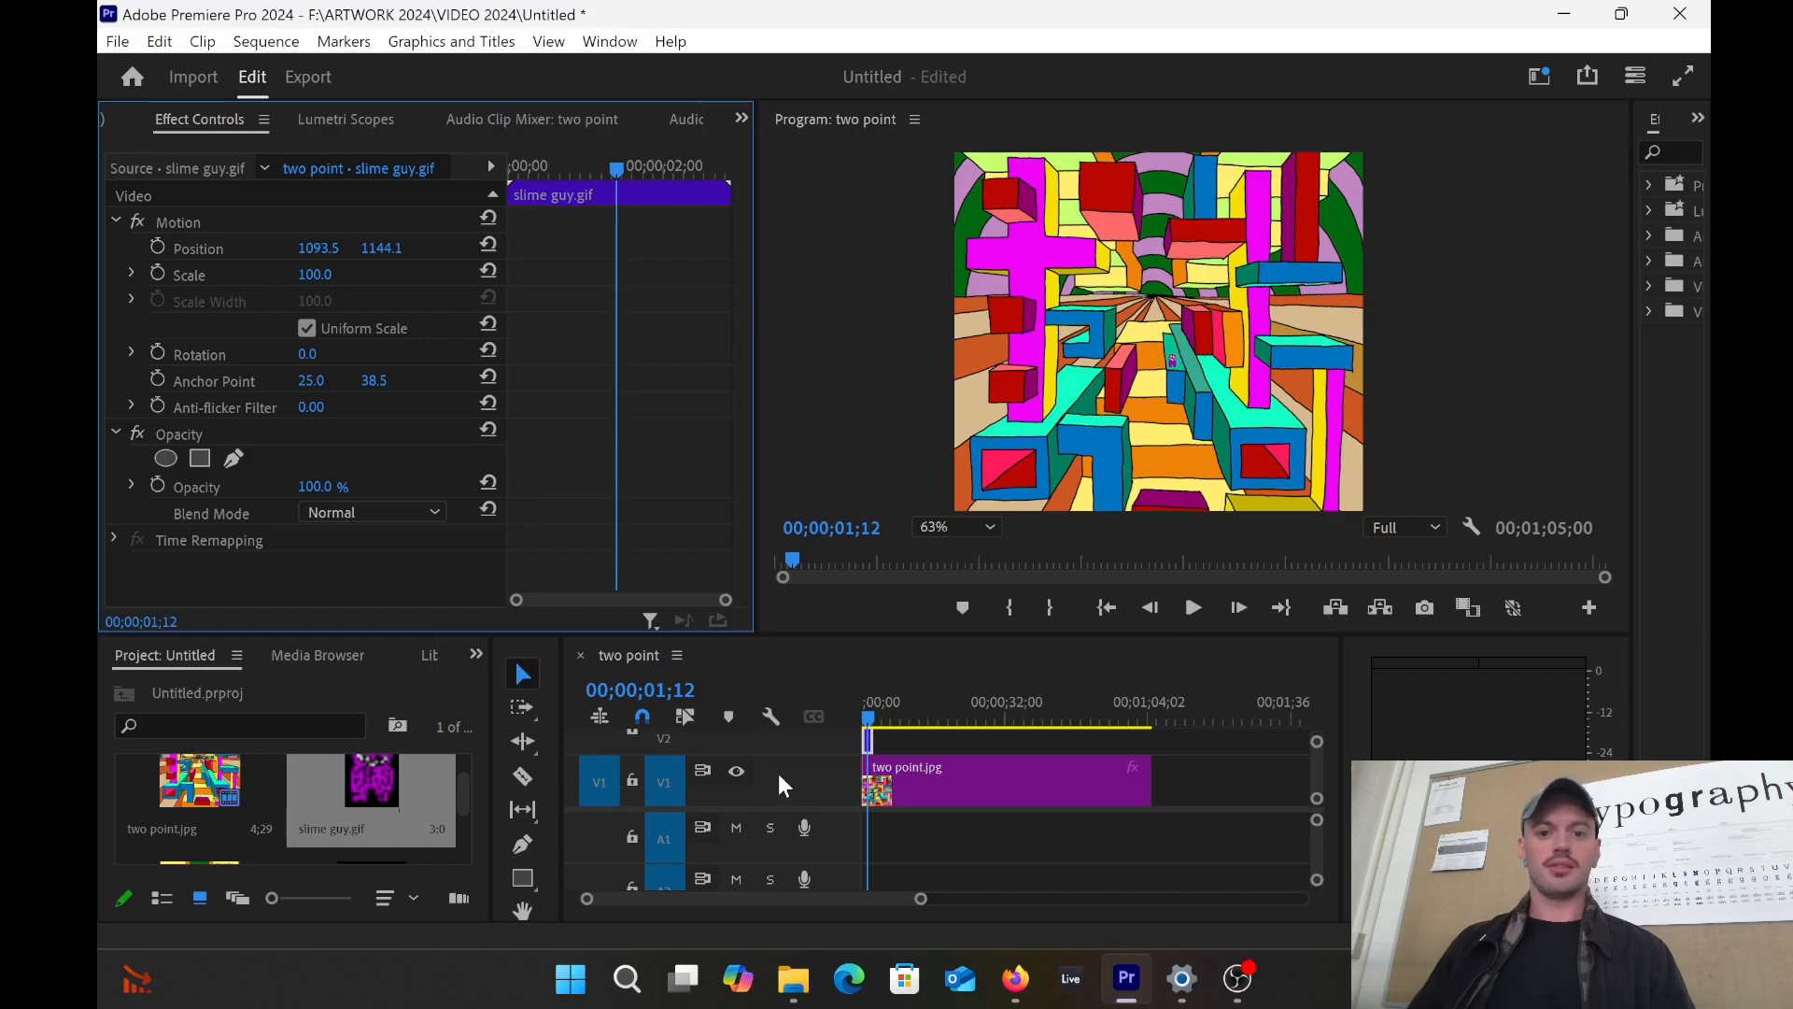
pyautogui.click(868, 740)
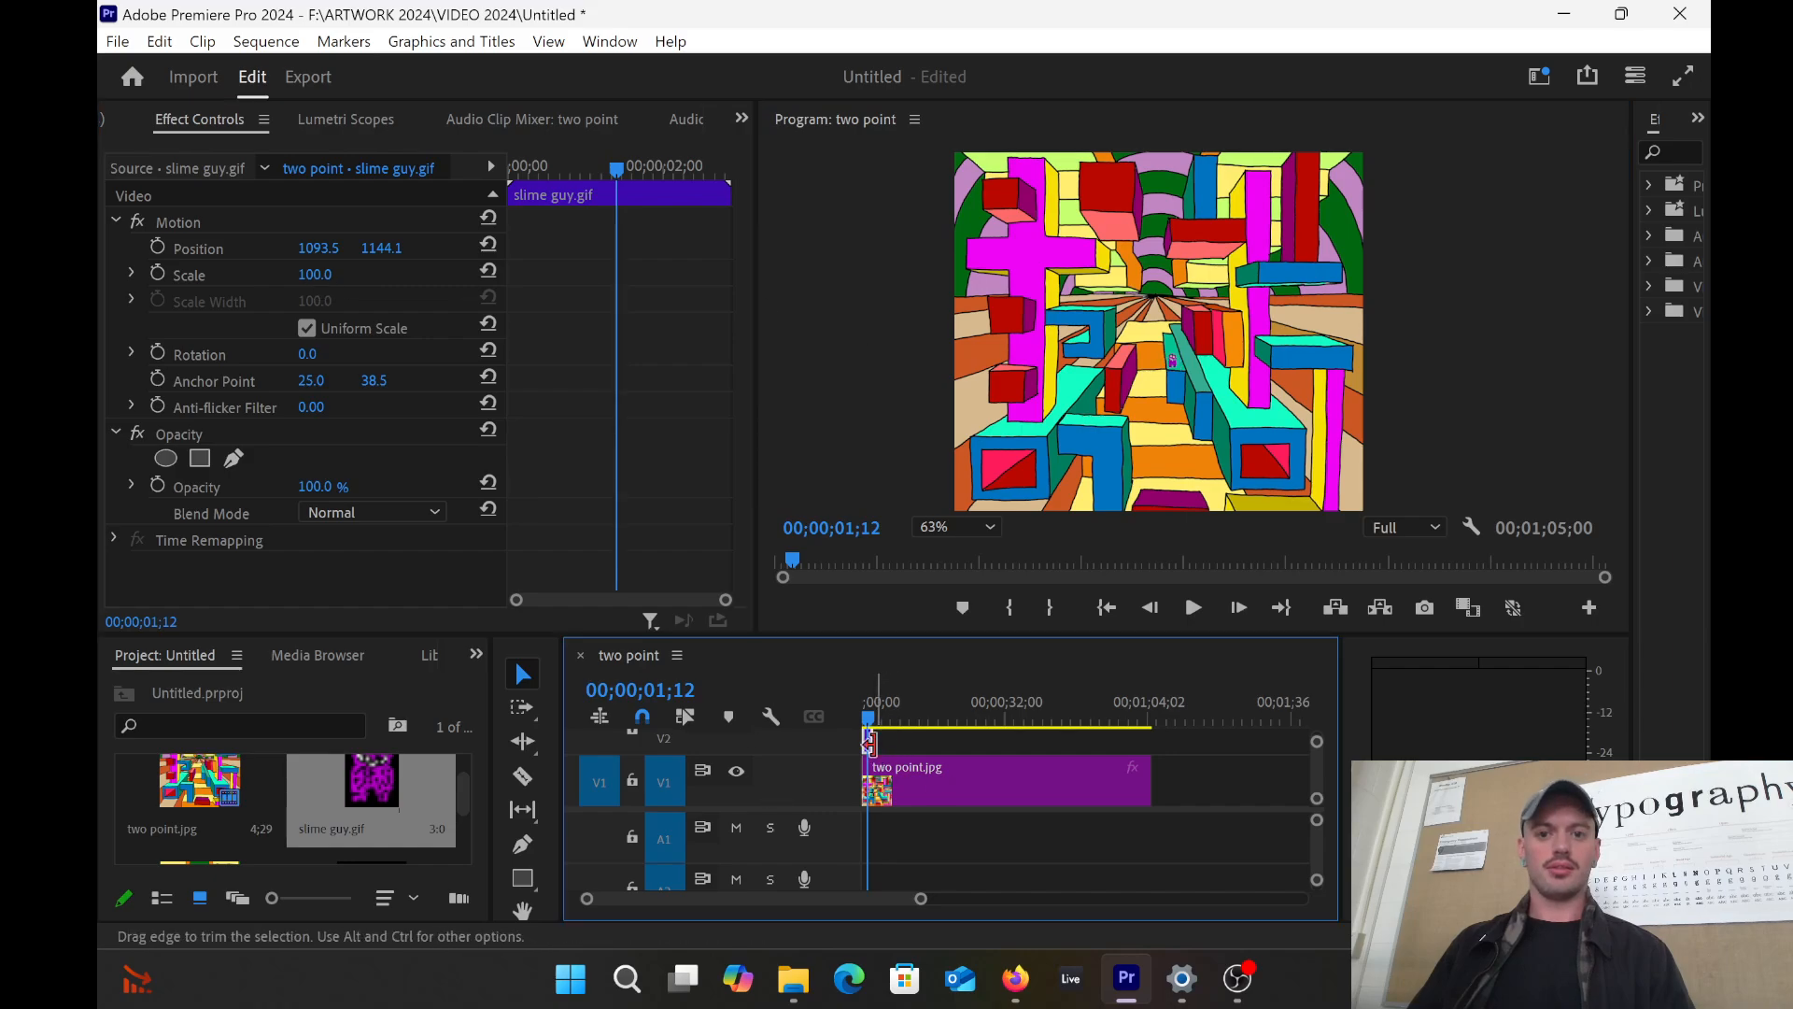
pyautogui.click(322, 274)
pyautogui.write('200')
pyautogui.press('Return')
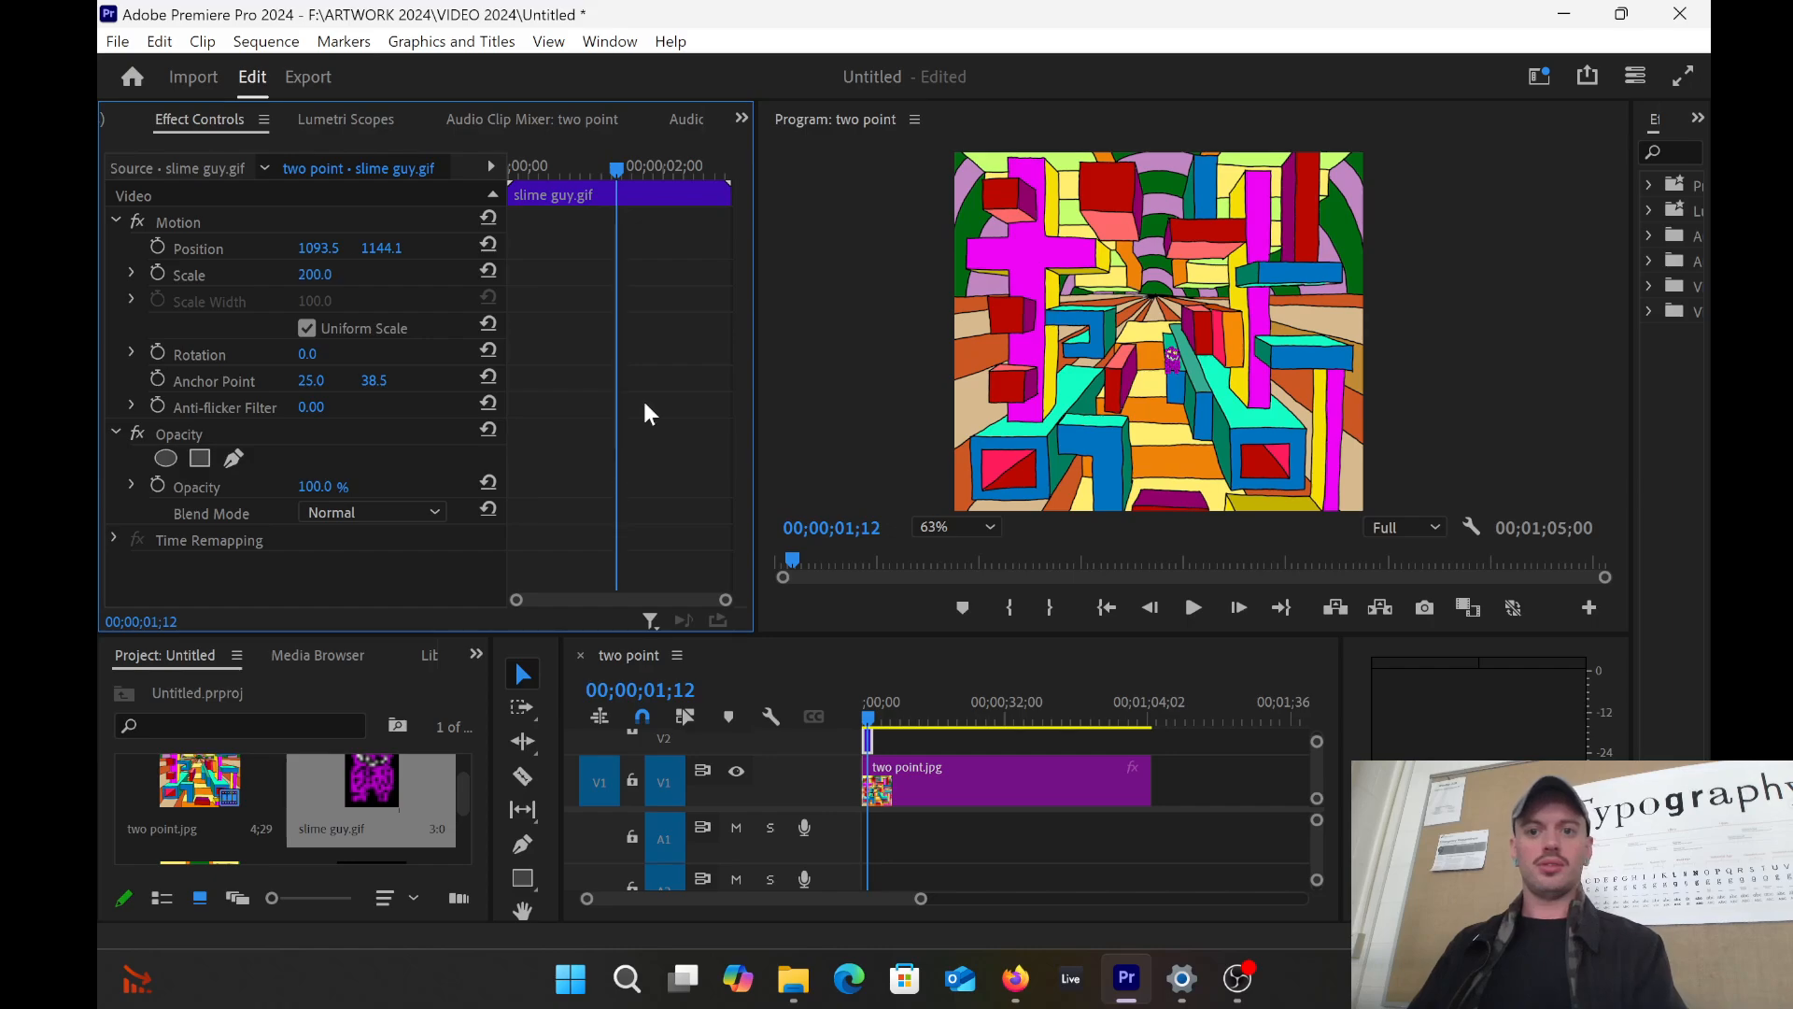
pyautogui.write('50')
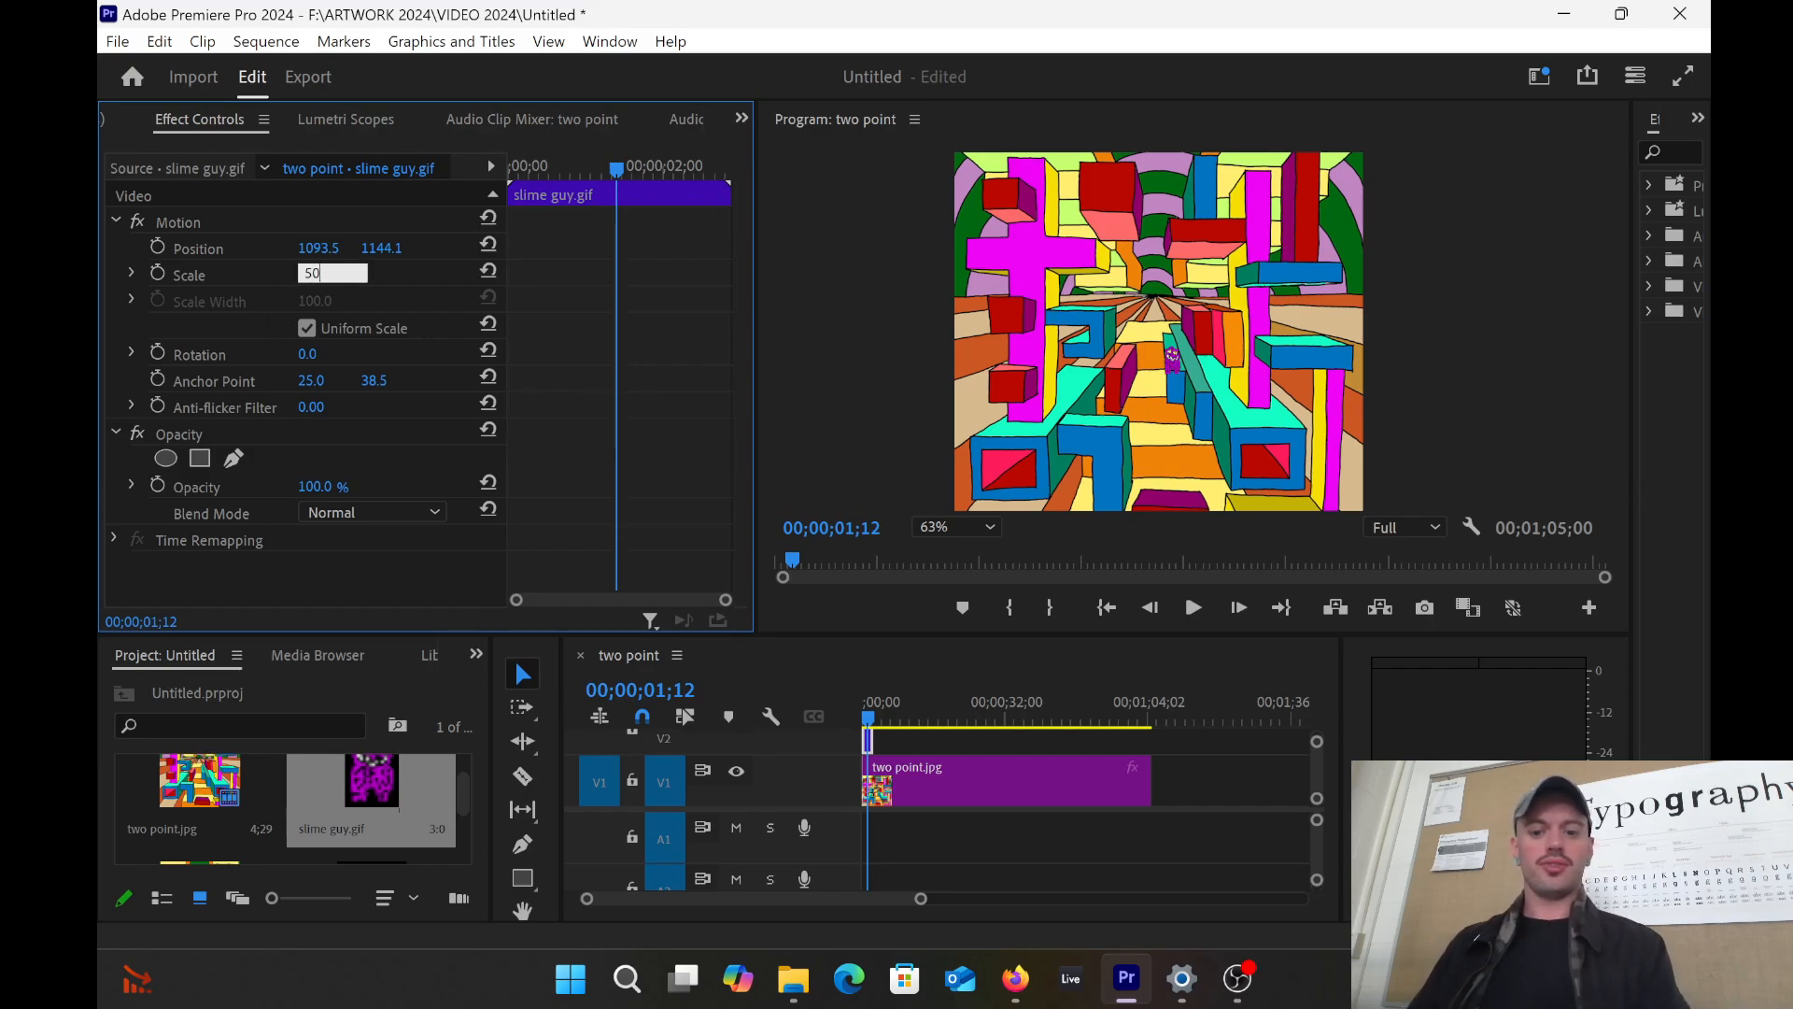
pyautogui.write('0')
pyautogui.press('Return')
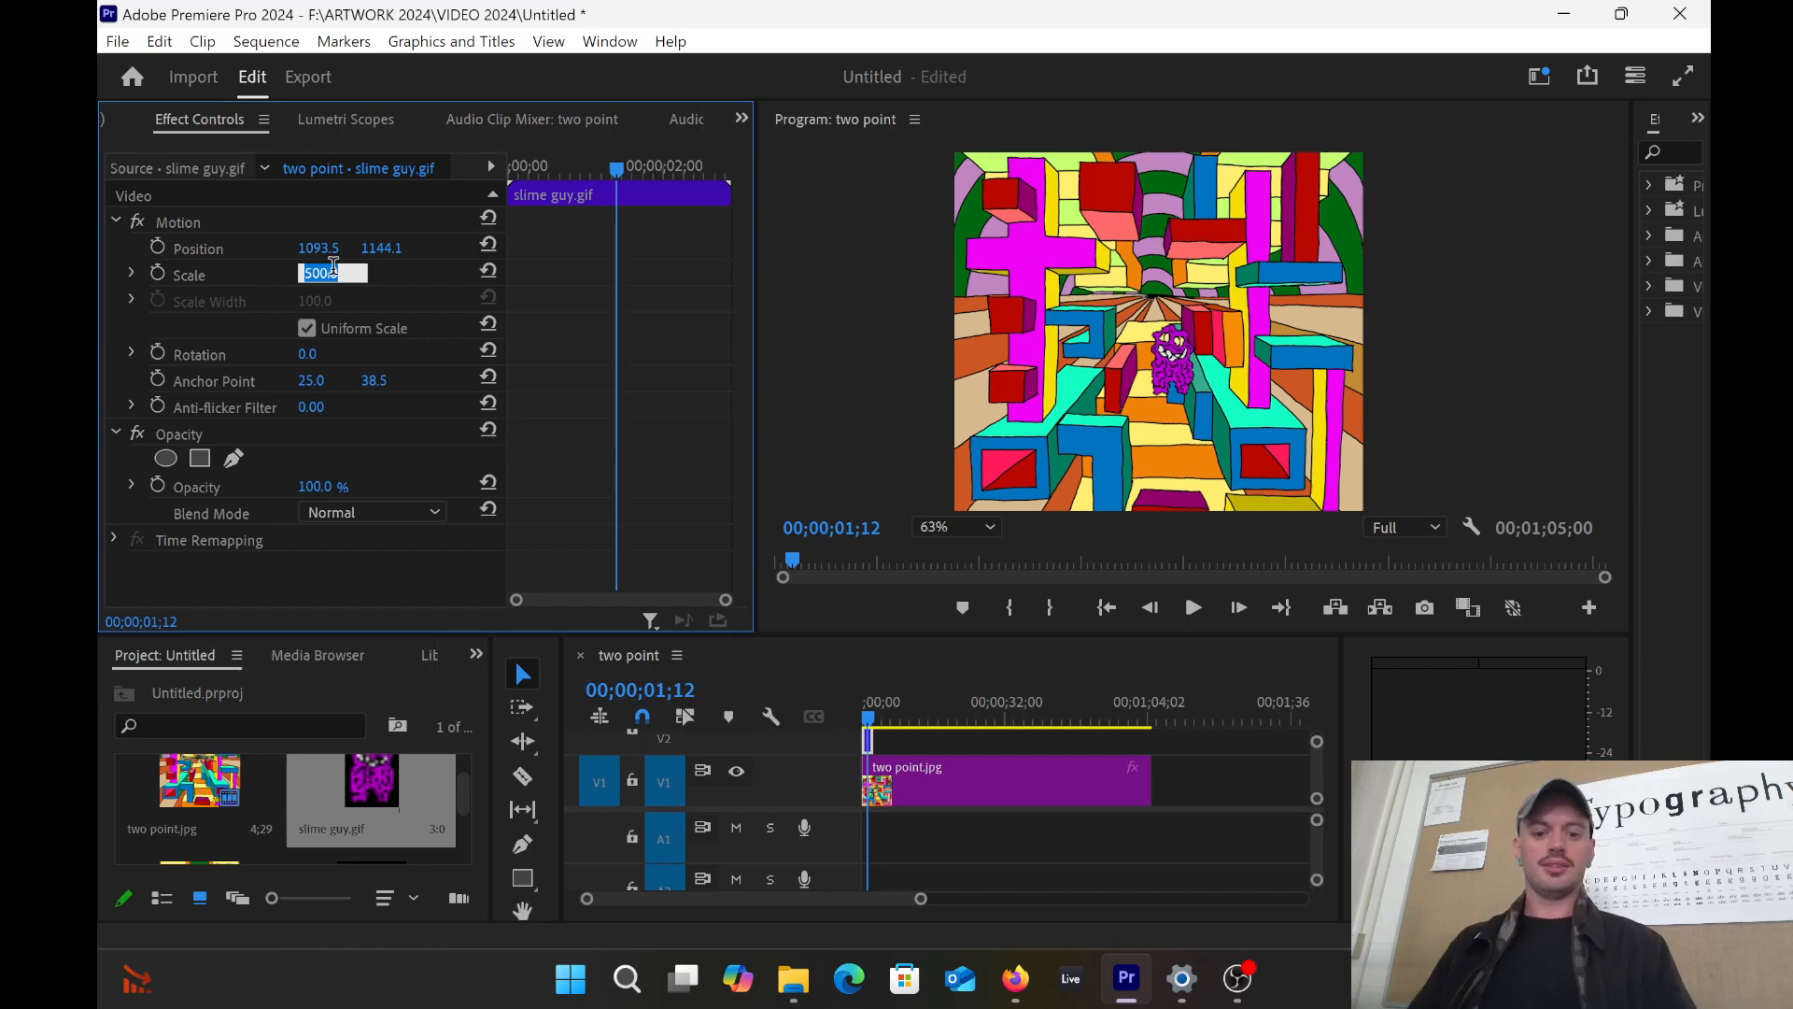
pyautogui.write('600')
pyautogui.press('Return')
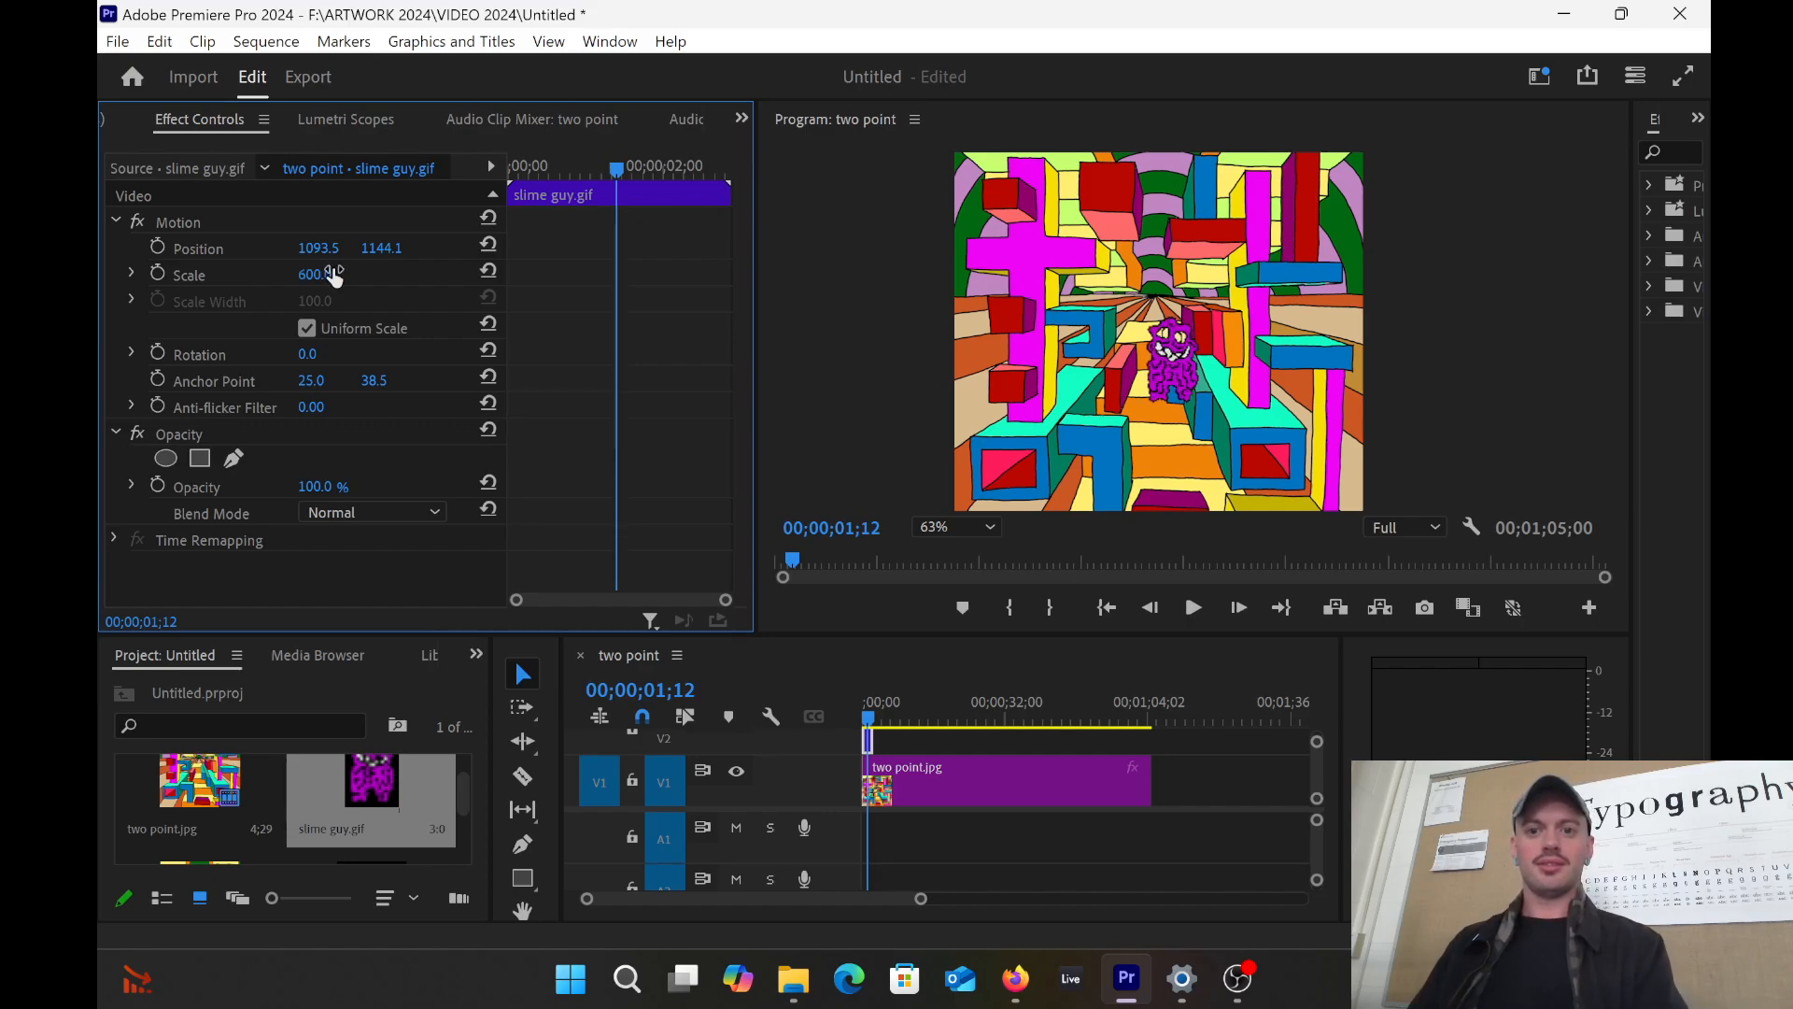
# Step: Size the slime guy to 829.9 and move it down to Position 1099.9, 1548.6
pyautogui.click(1165, 357)
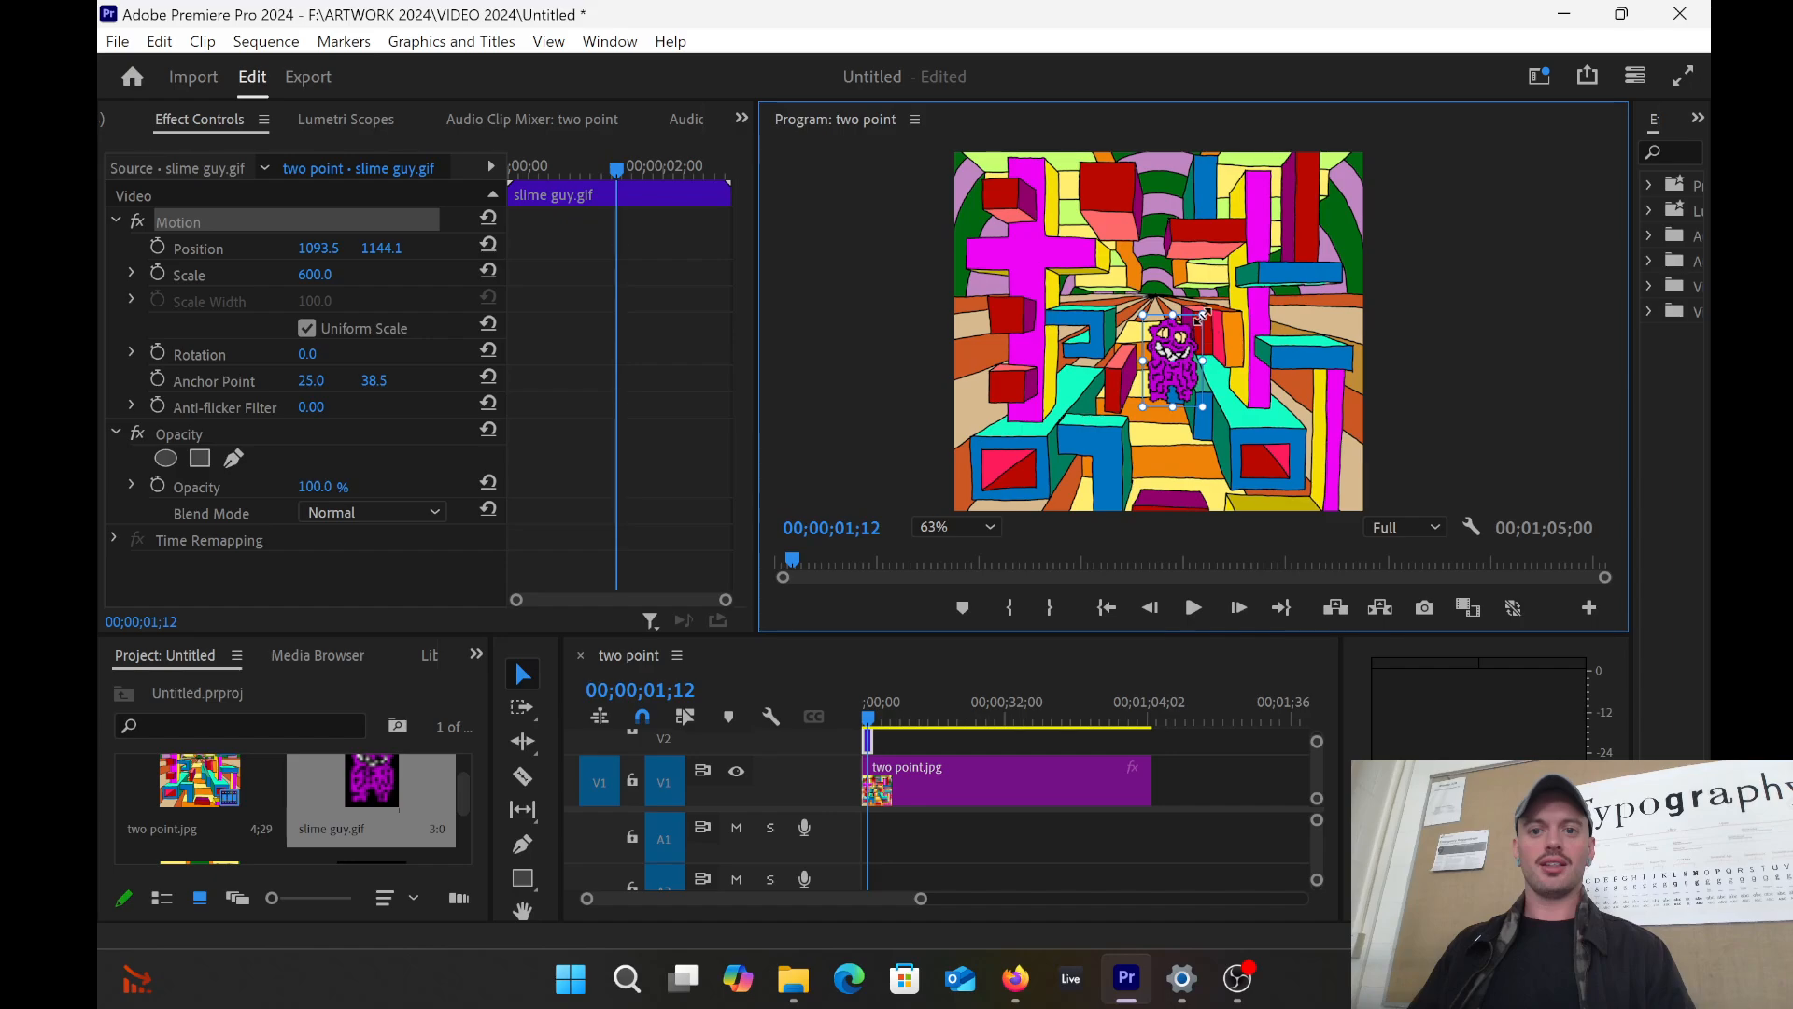
pyautogui.moveTo(1207, 308); pyautogui.dragTo(1210, 288)
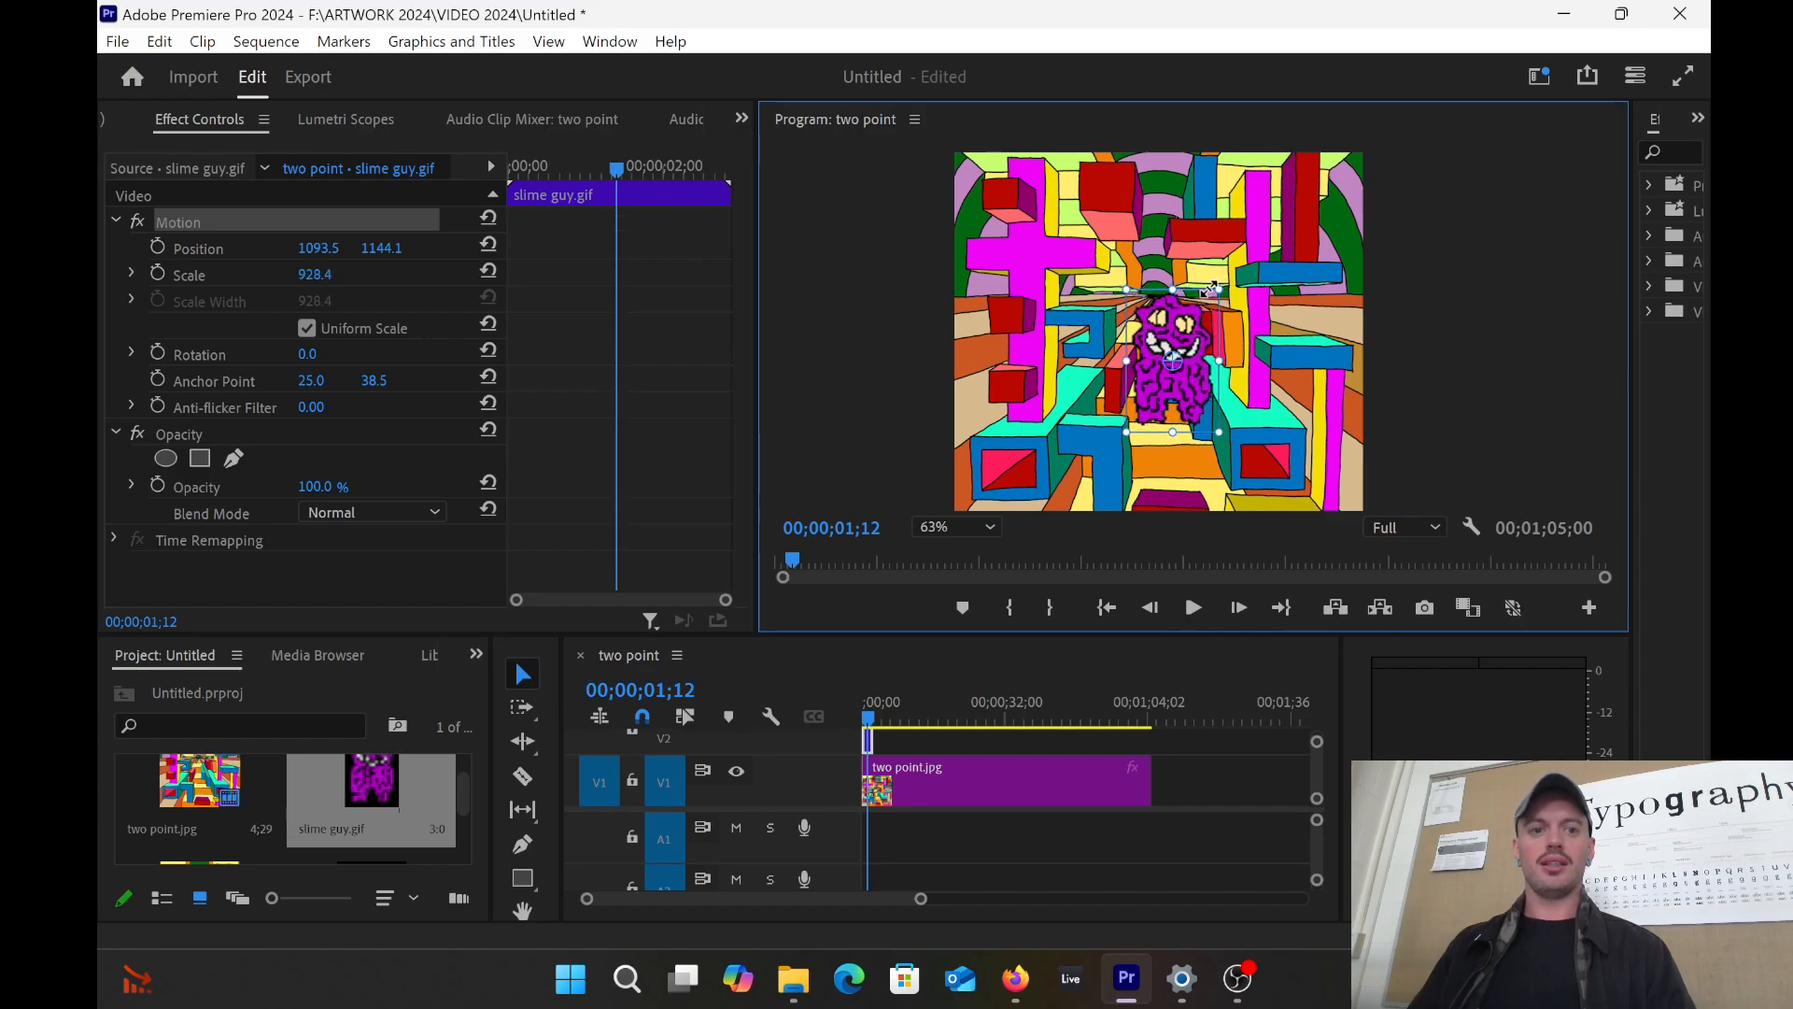
pyautogui.moveTo(1158, 357); pyautogui.dragTo(1166, 420)
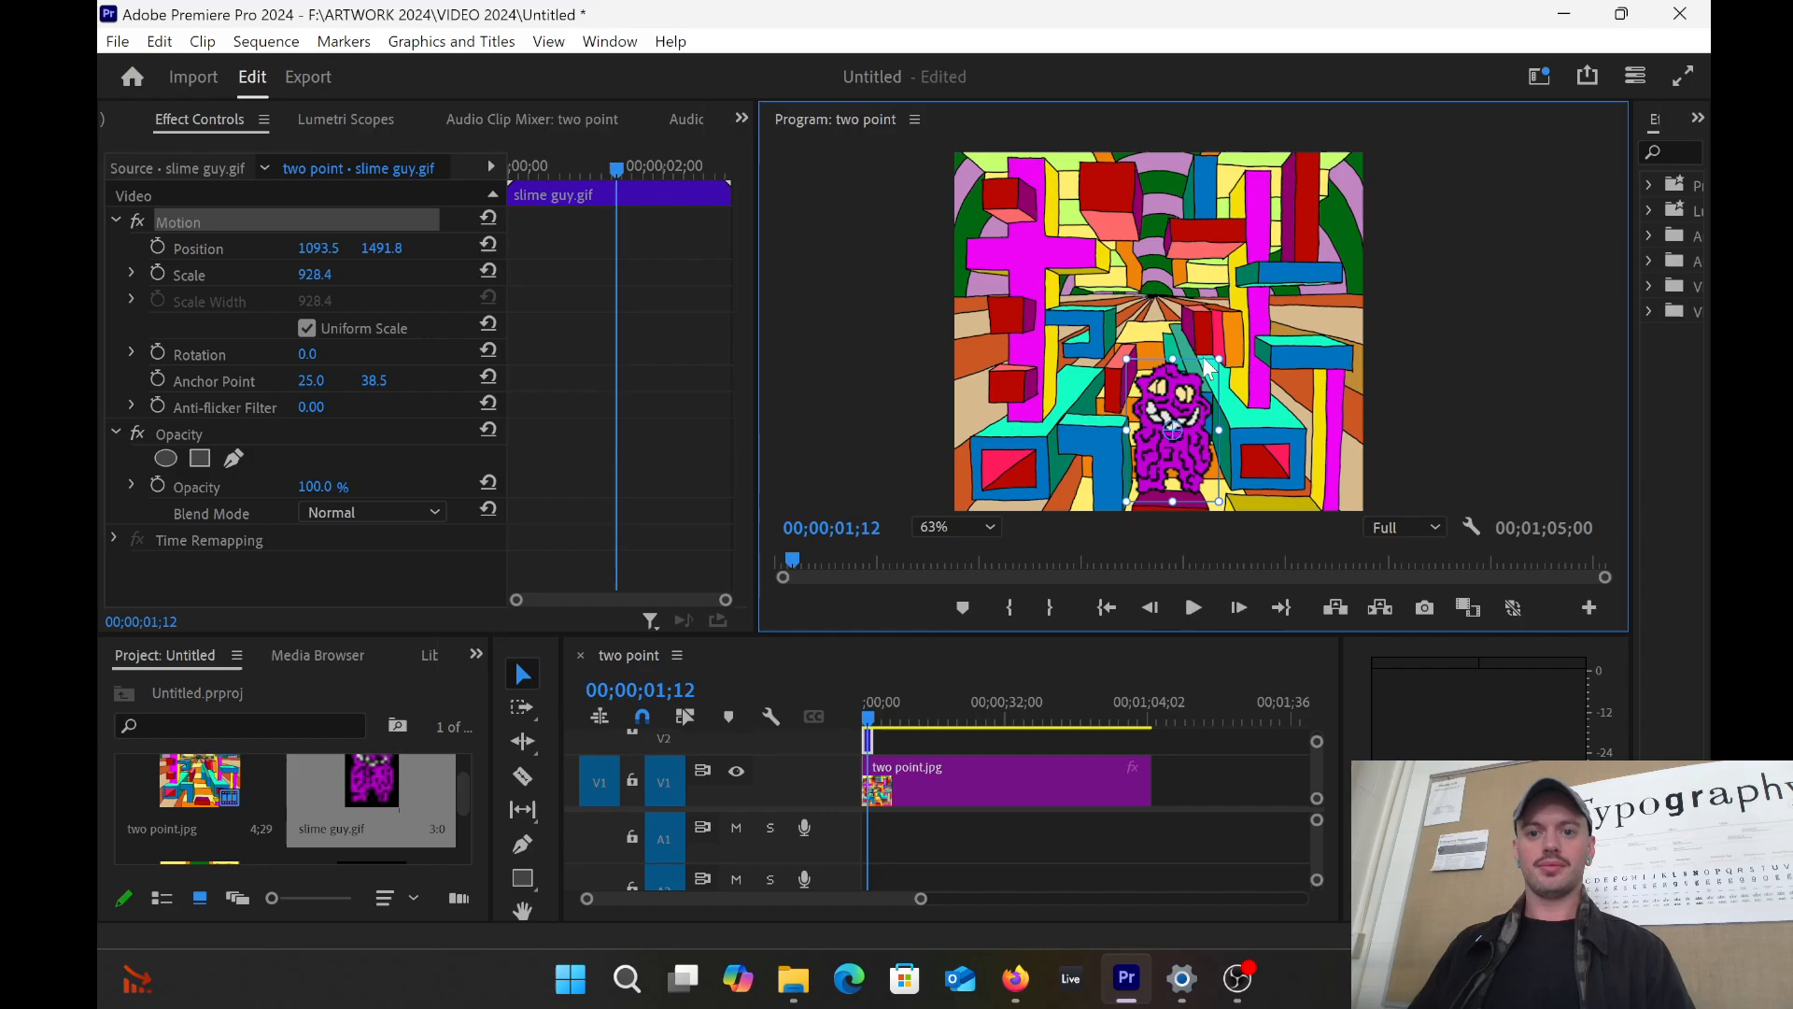
pyautogui.moveTo(1216, 366); pyautogui.dragTo(1214, 367)
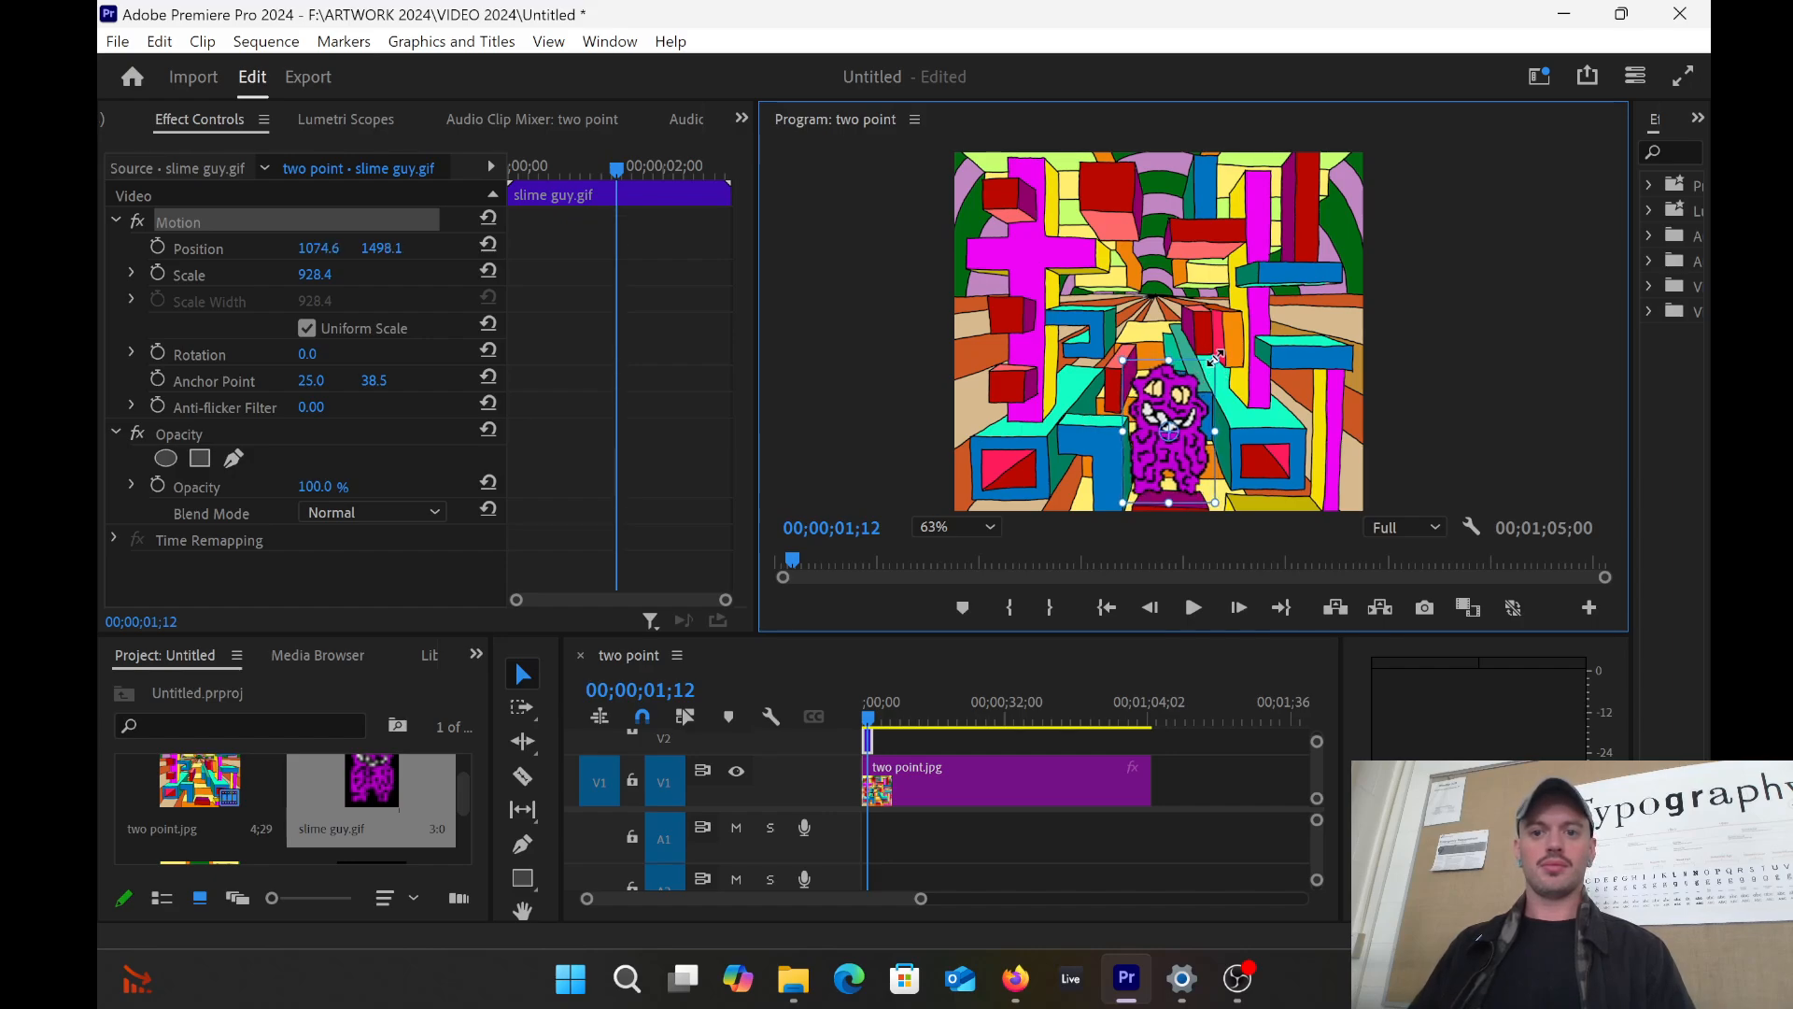
pyautogui.moveTo(1217, 357); pyautogui.dragTo(1175, 408)
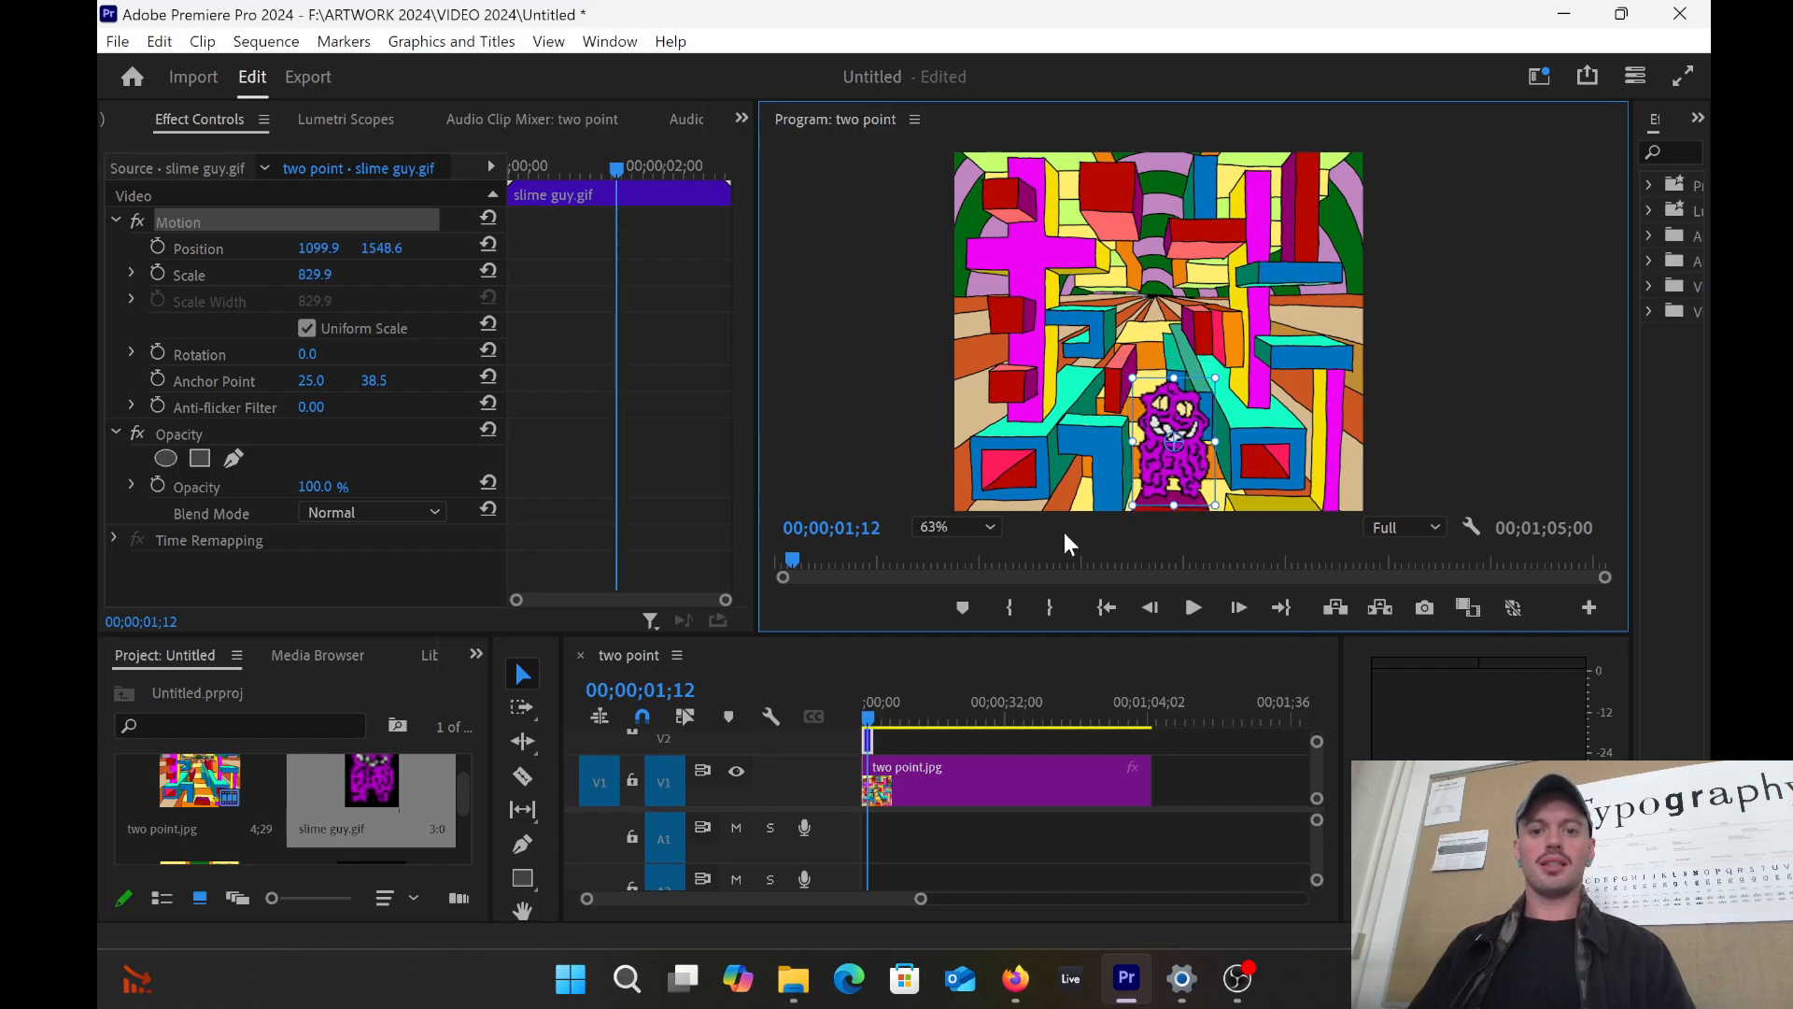
pyautogui.moveTo(922, 901); pyautogui.dragTo(743, 899)
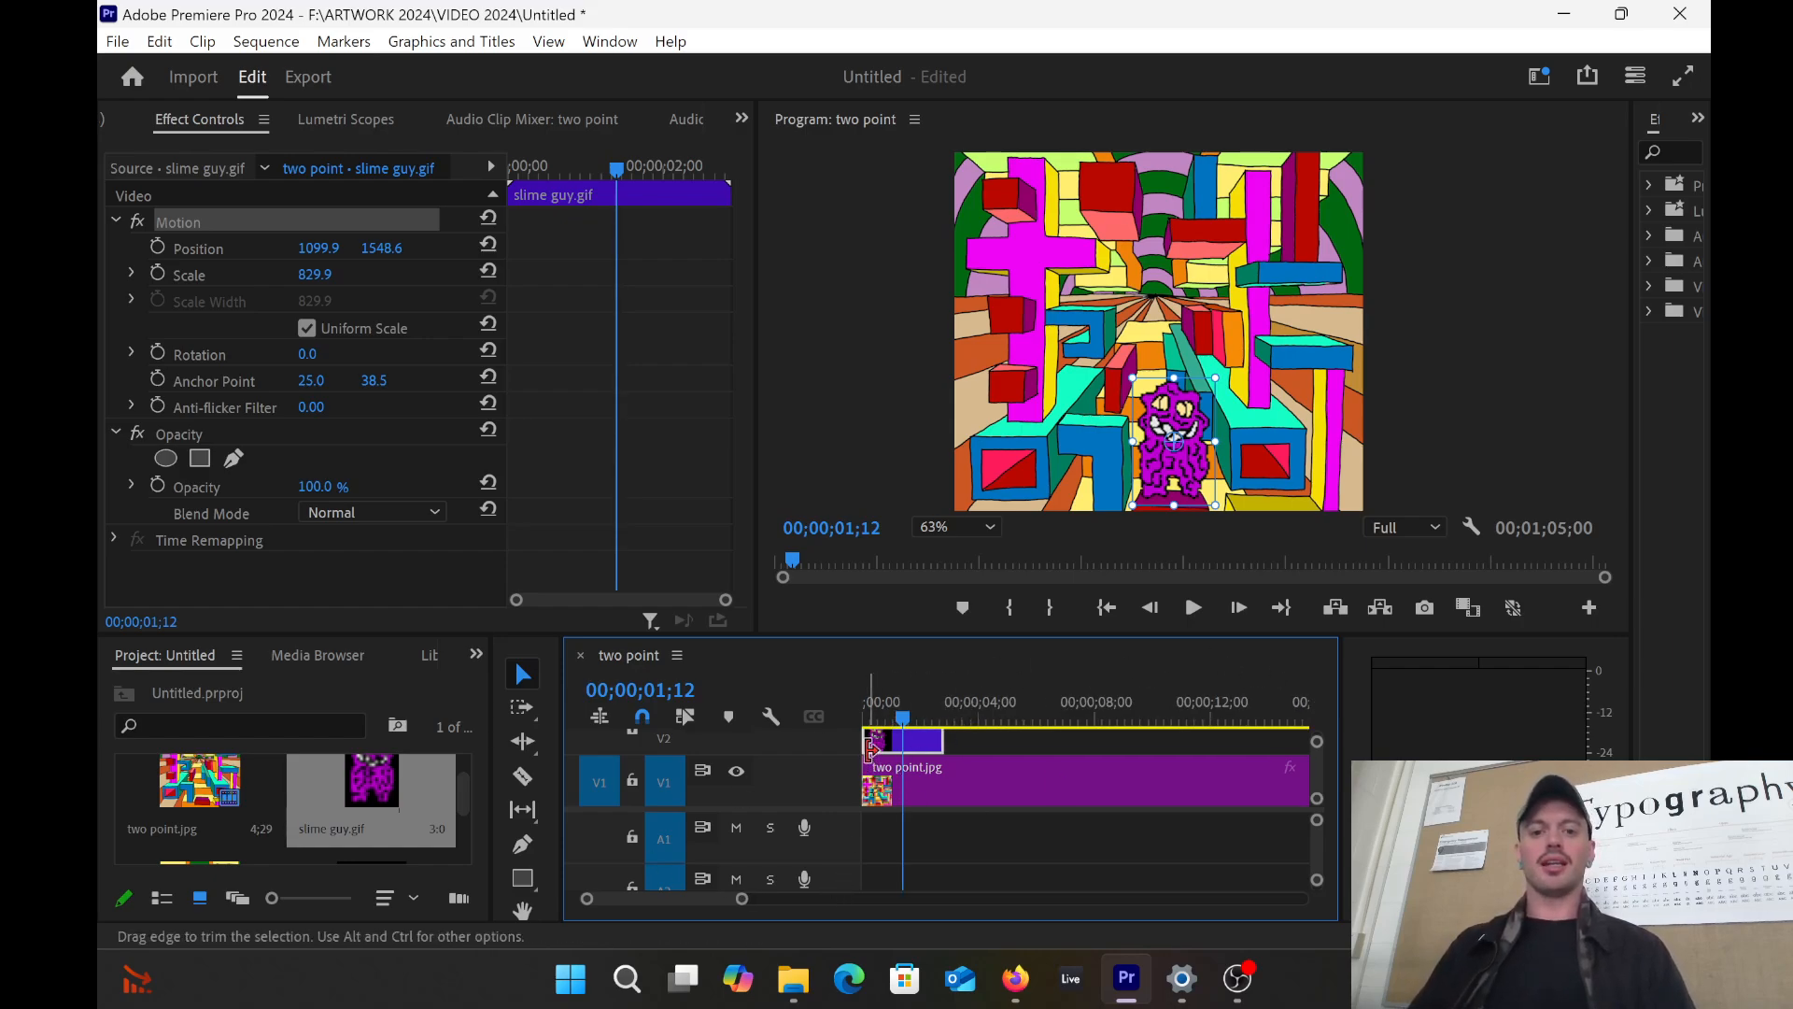
# Step: Check frames around the first second, then switch to the Ripple Edit Tool (B)
pyautogui.moveTo(903, 717)
pyautogui.mouseDown()
pyautogui.moveTo(923, 709)
pyautogui.moveTo(861, 702)
pyautogui.moveTo(898, 702)
pyautogui.mouseUp()
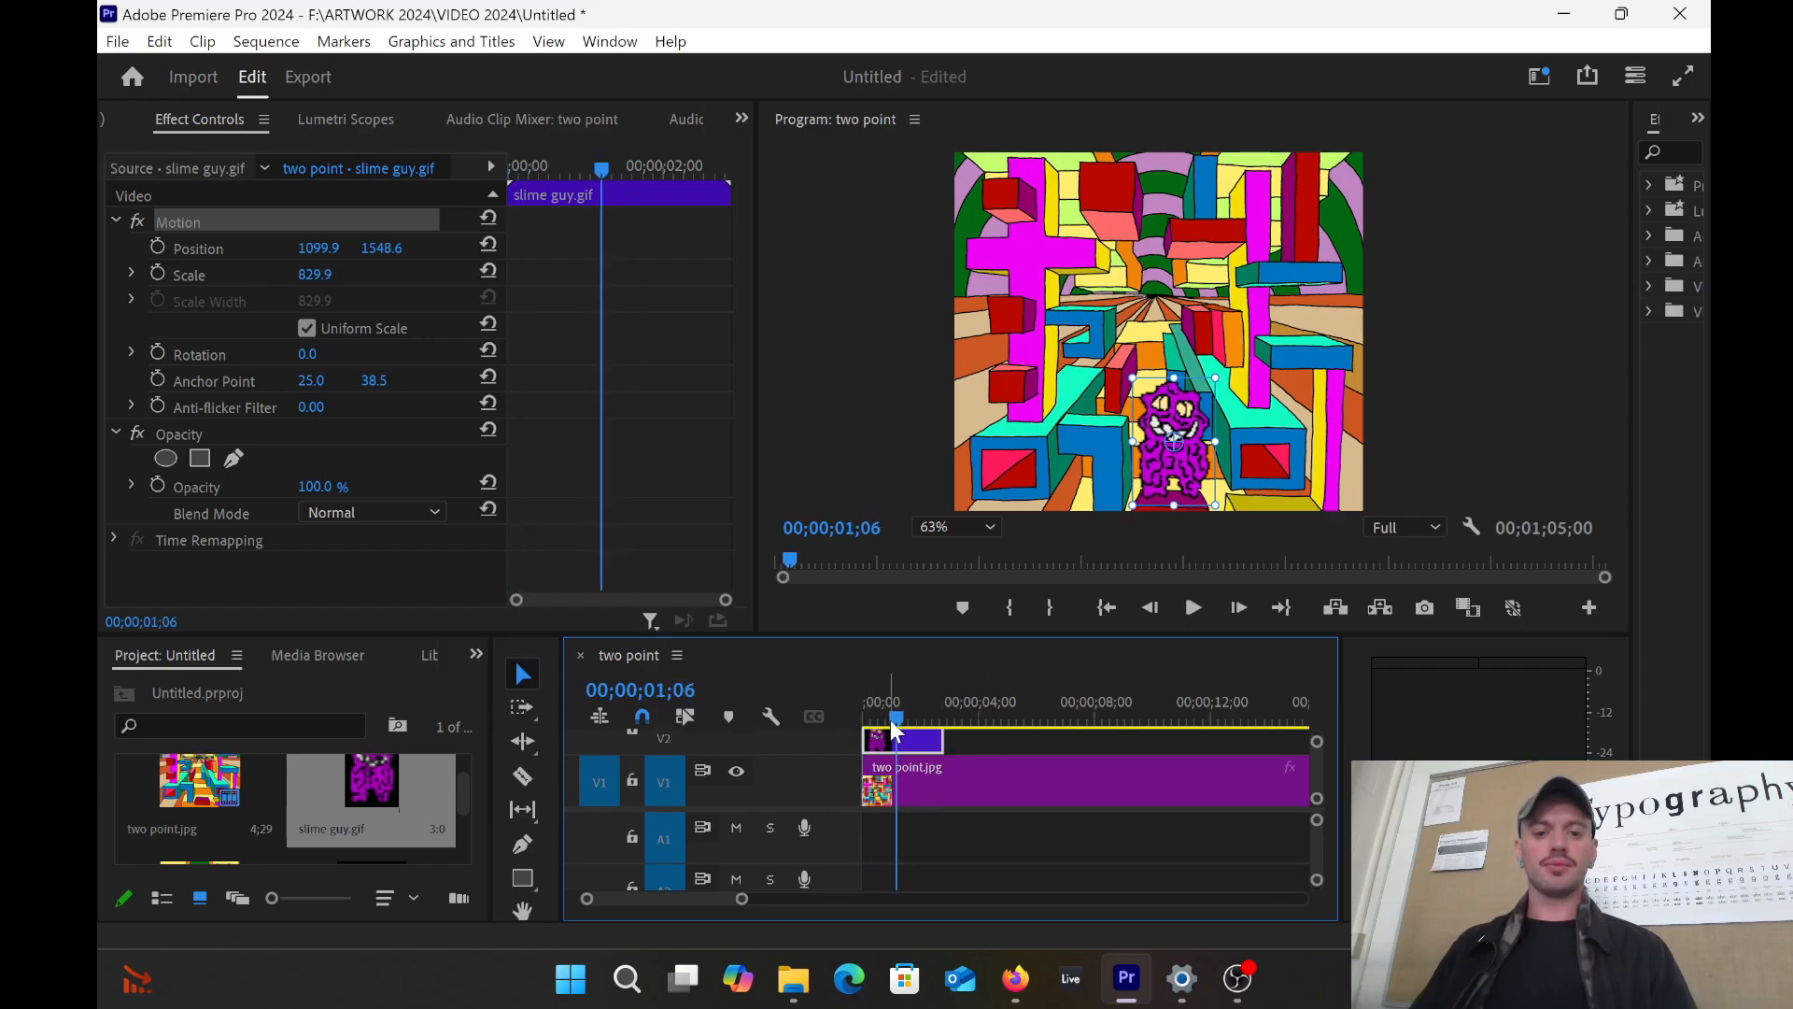
pyautogui.moveTo(892, 722); pyautogui.dragTo(899, 721)
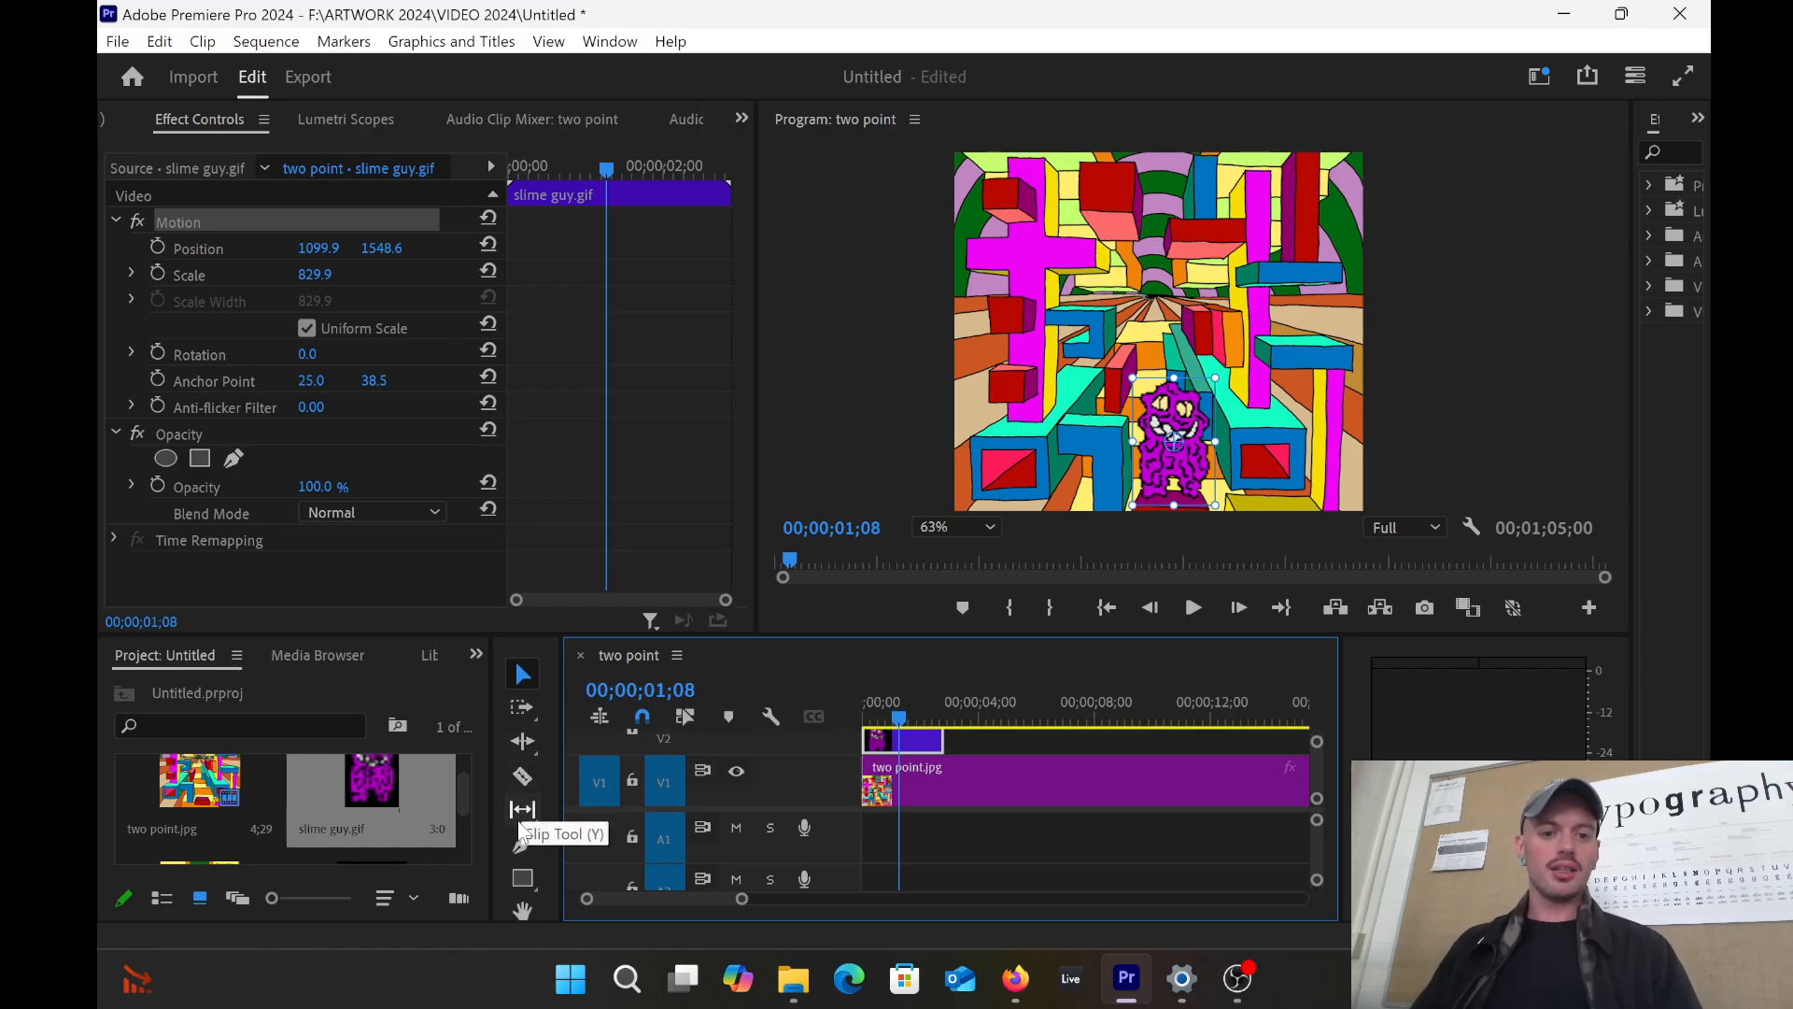
pyautogui.click(524, 744)
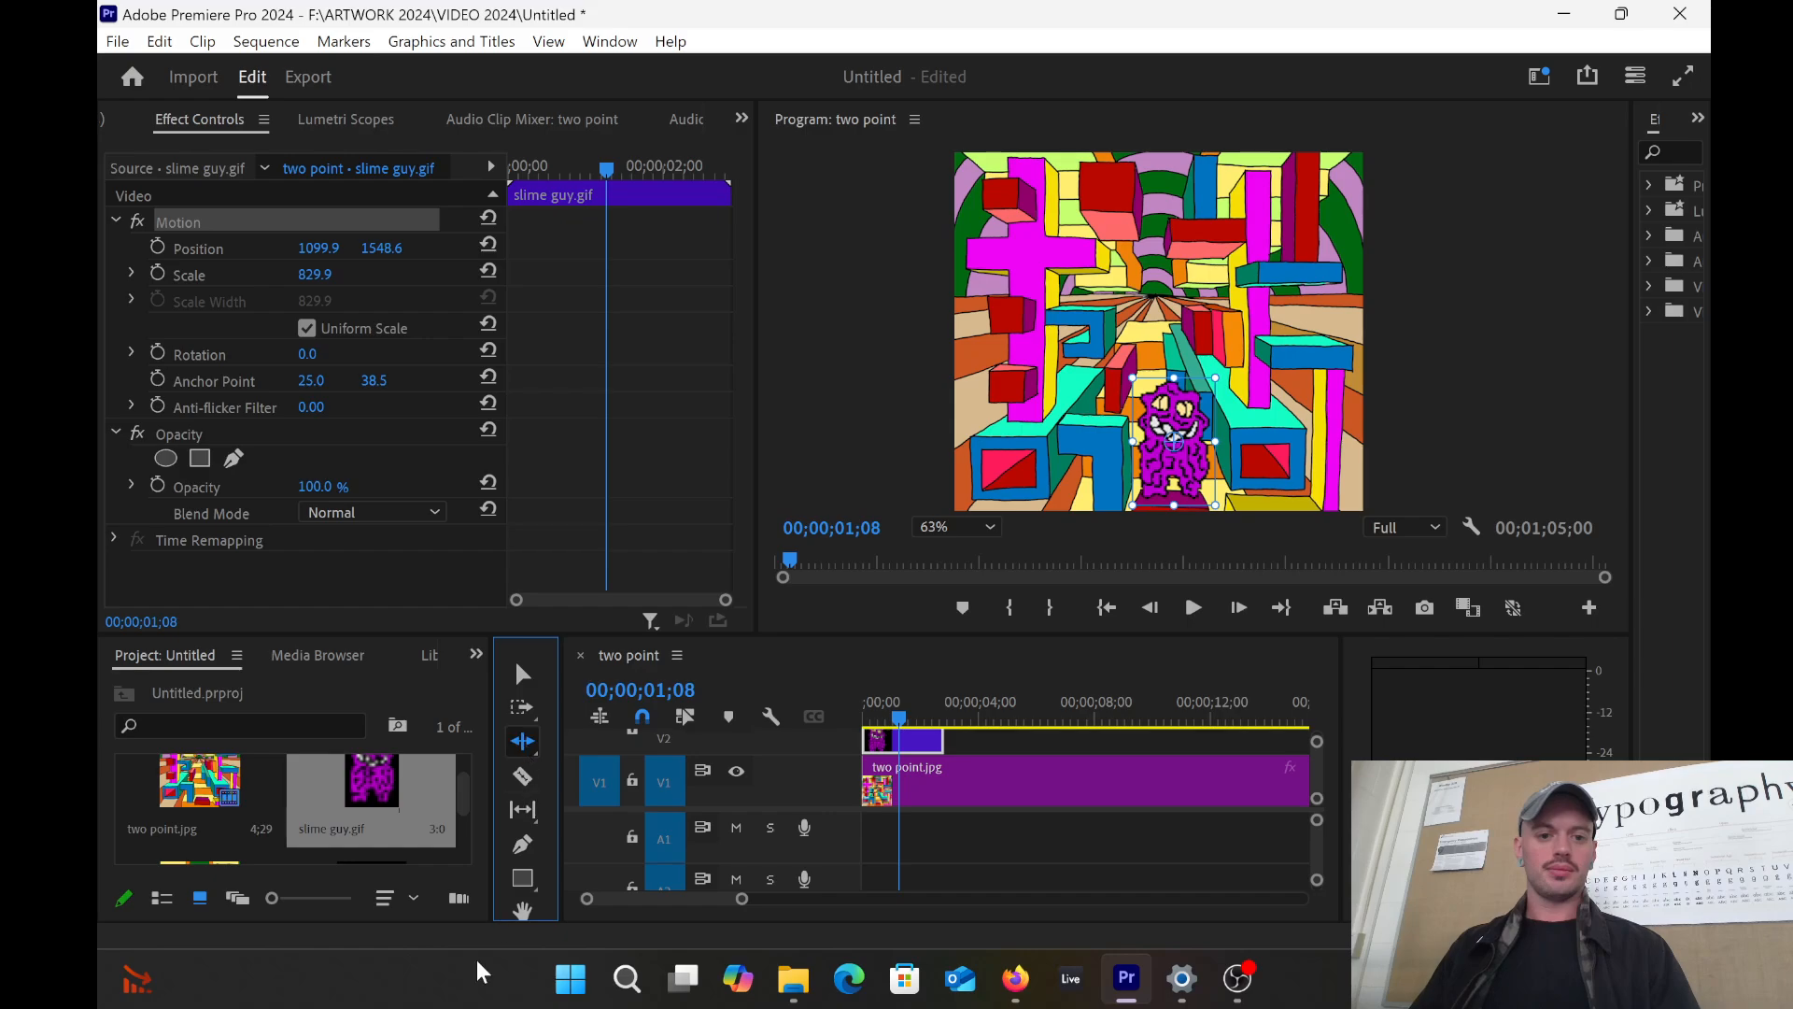
# Step: Widen the Tools panel to two columns and try ripple-trimming the slime guy clip's end
pyautogui.moveTo(491, 860); pyautogui.dragTo(431, 860)
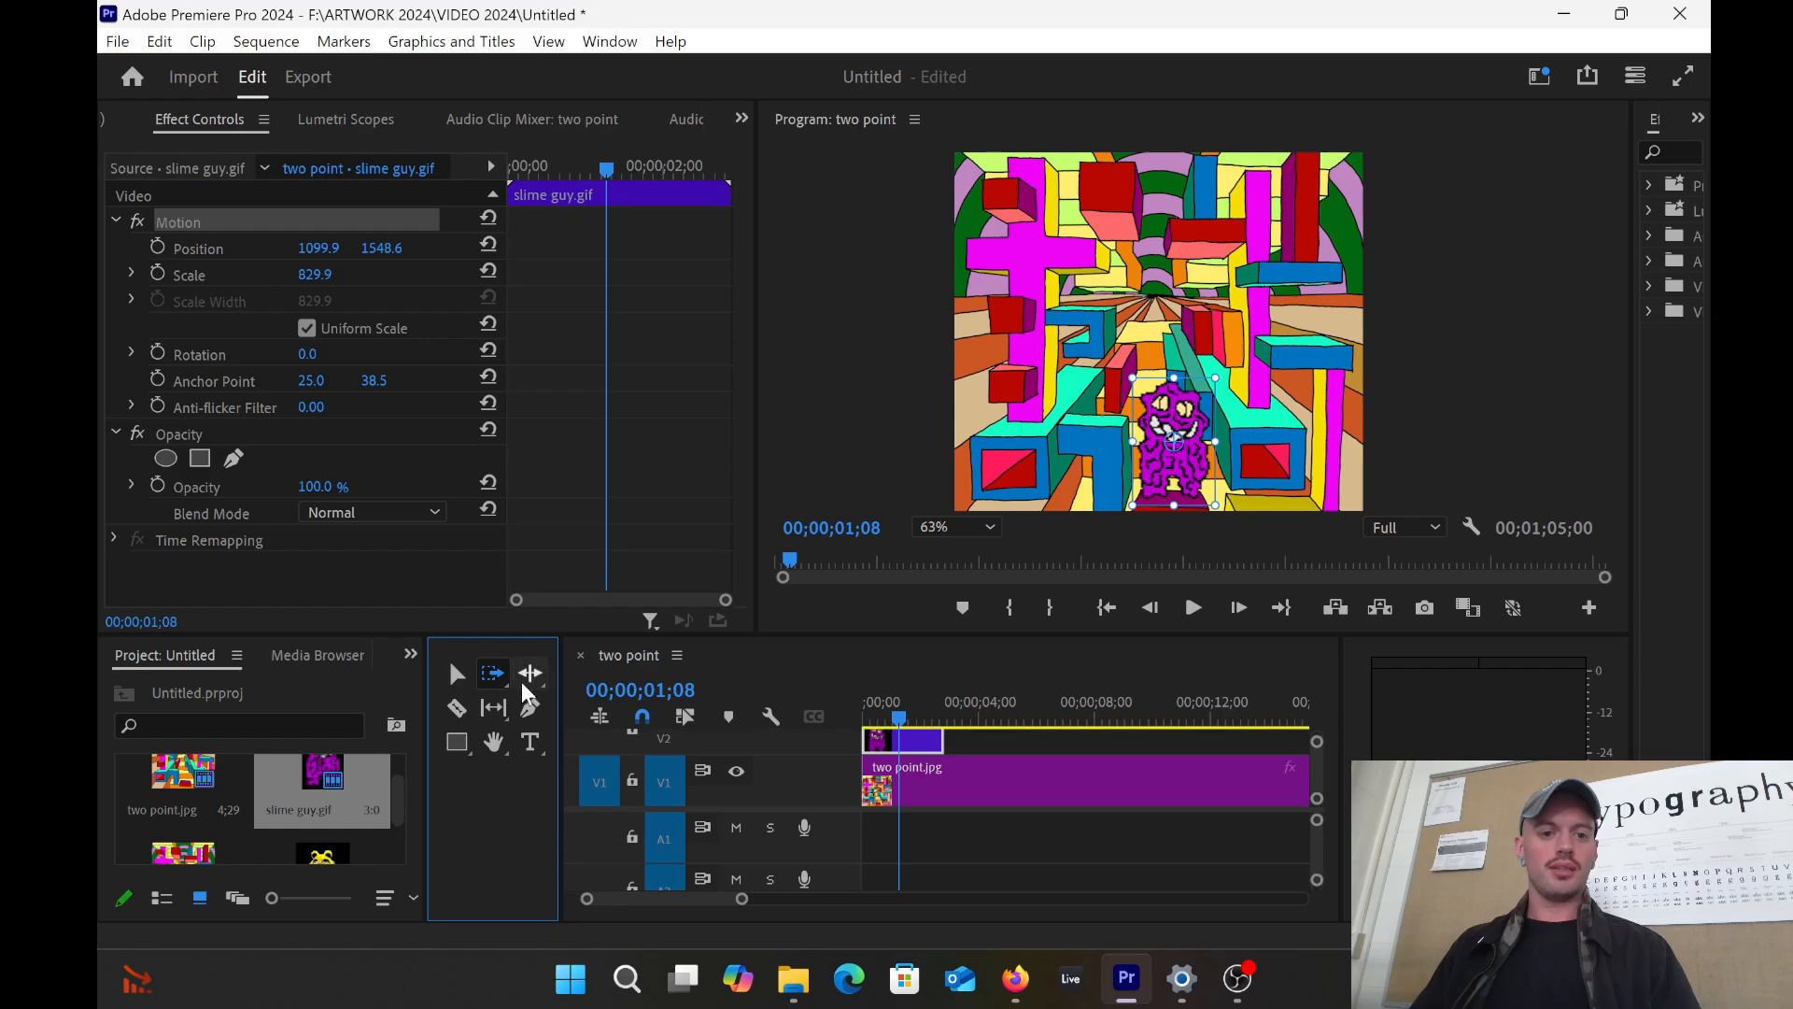
pyautogui.click(492, 672)
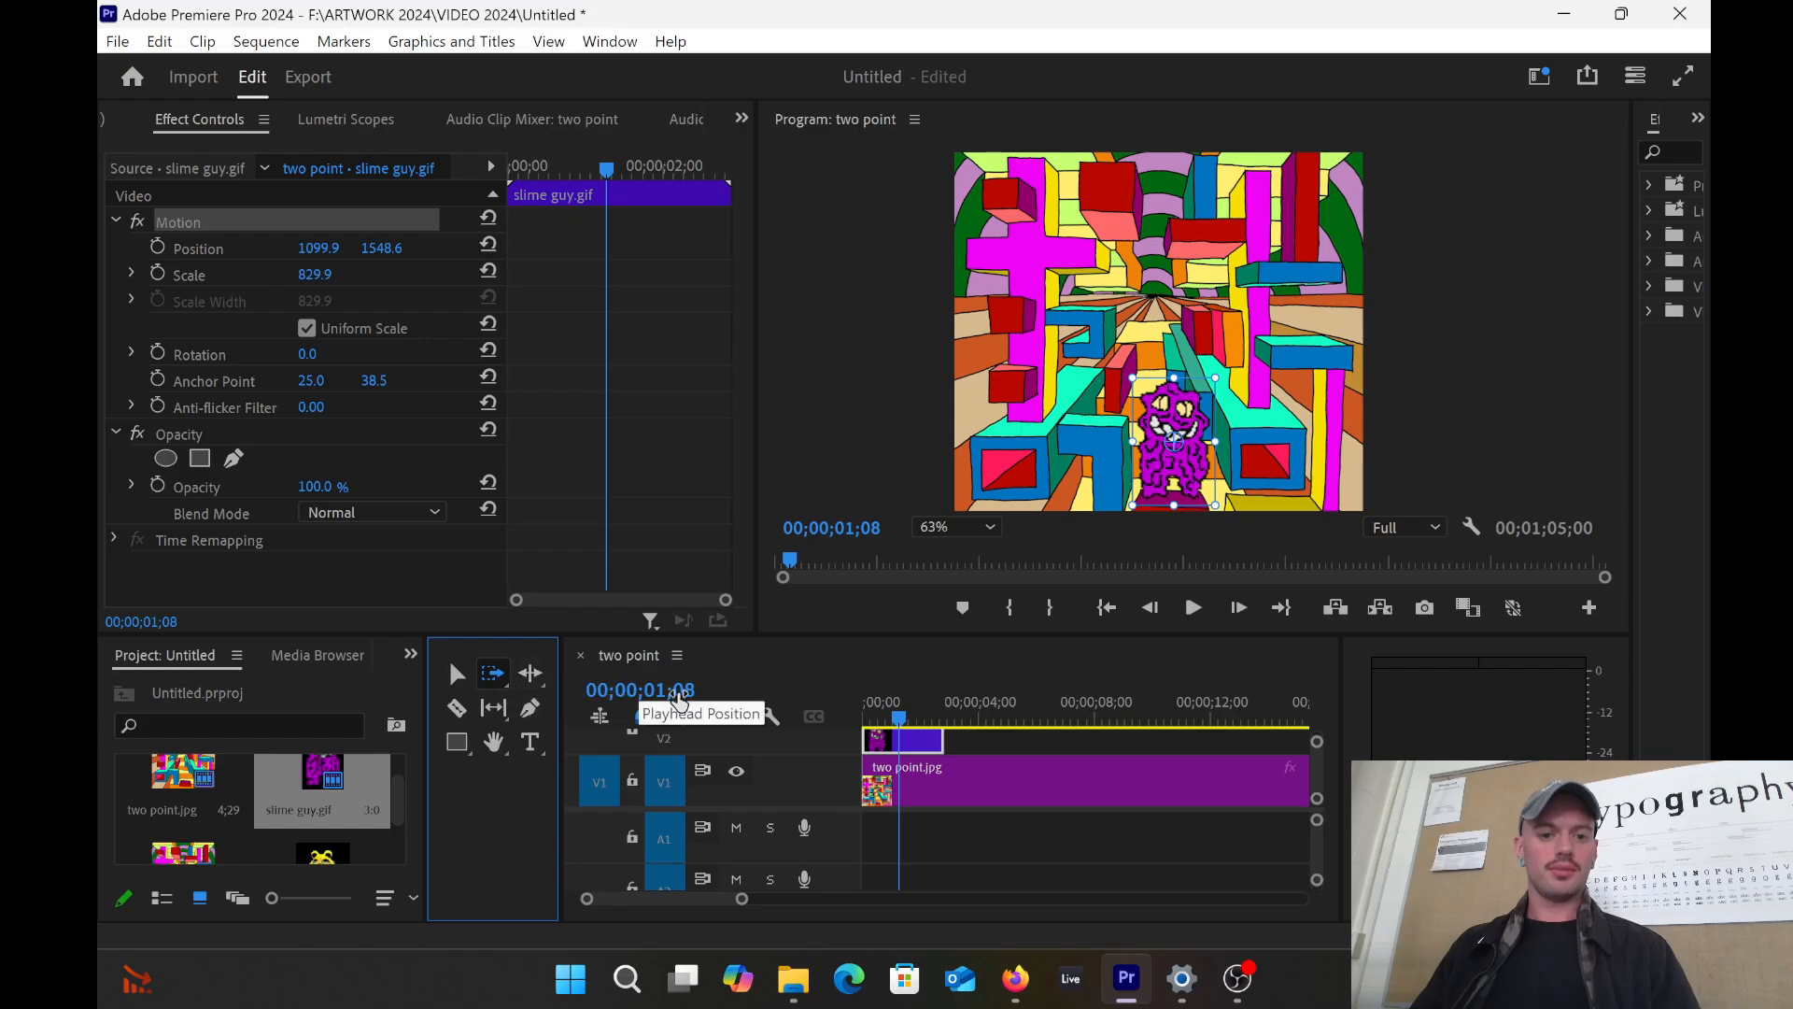
pyautogui.click(529, 672)
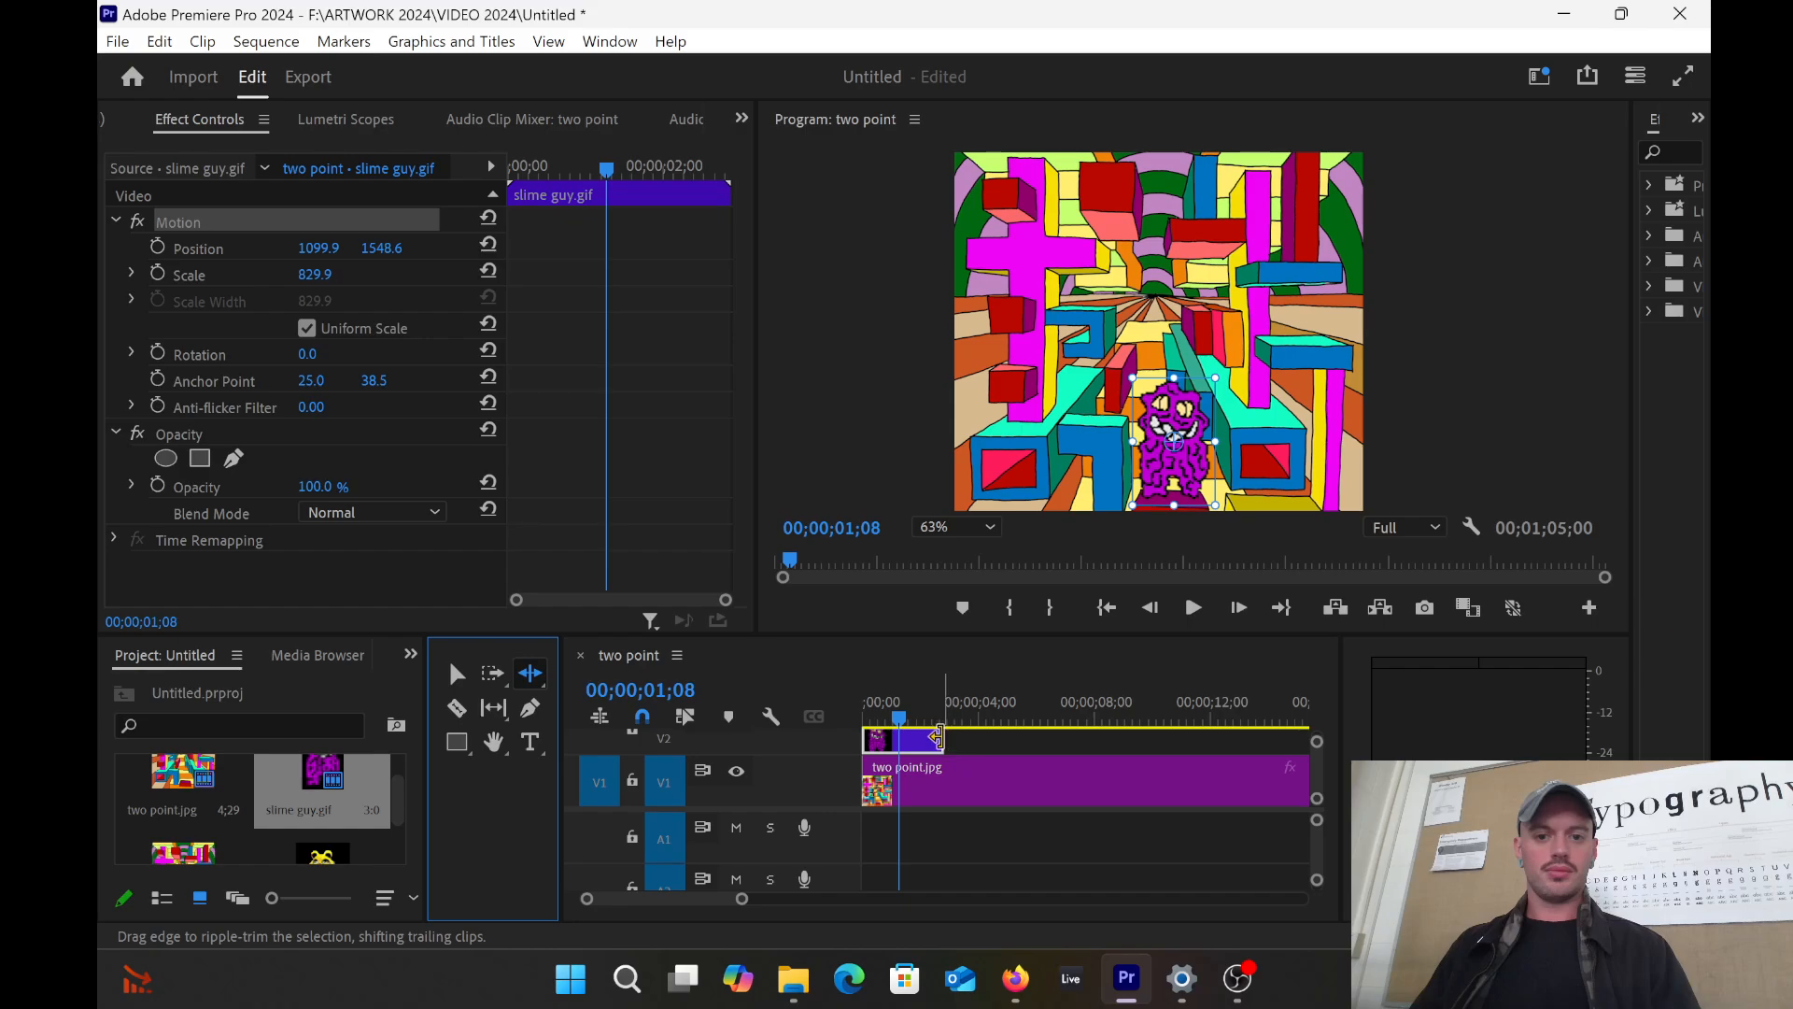
pyautogui.moveTo(938, 737); pyautogui.dragTo(1001, 728)
pyautogui.click(530, 686)
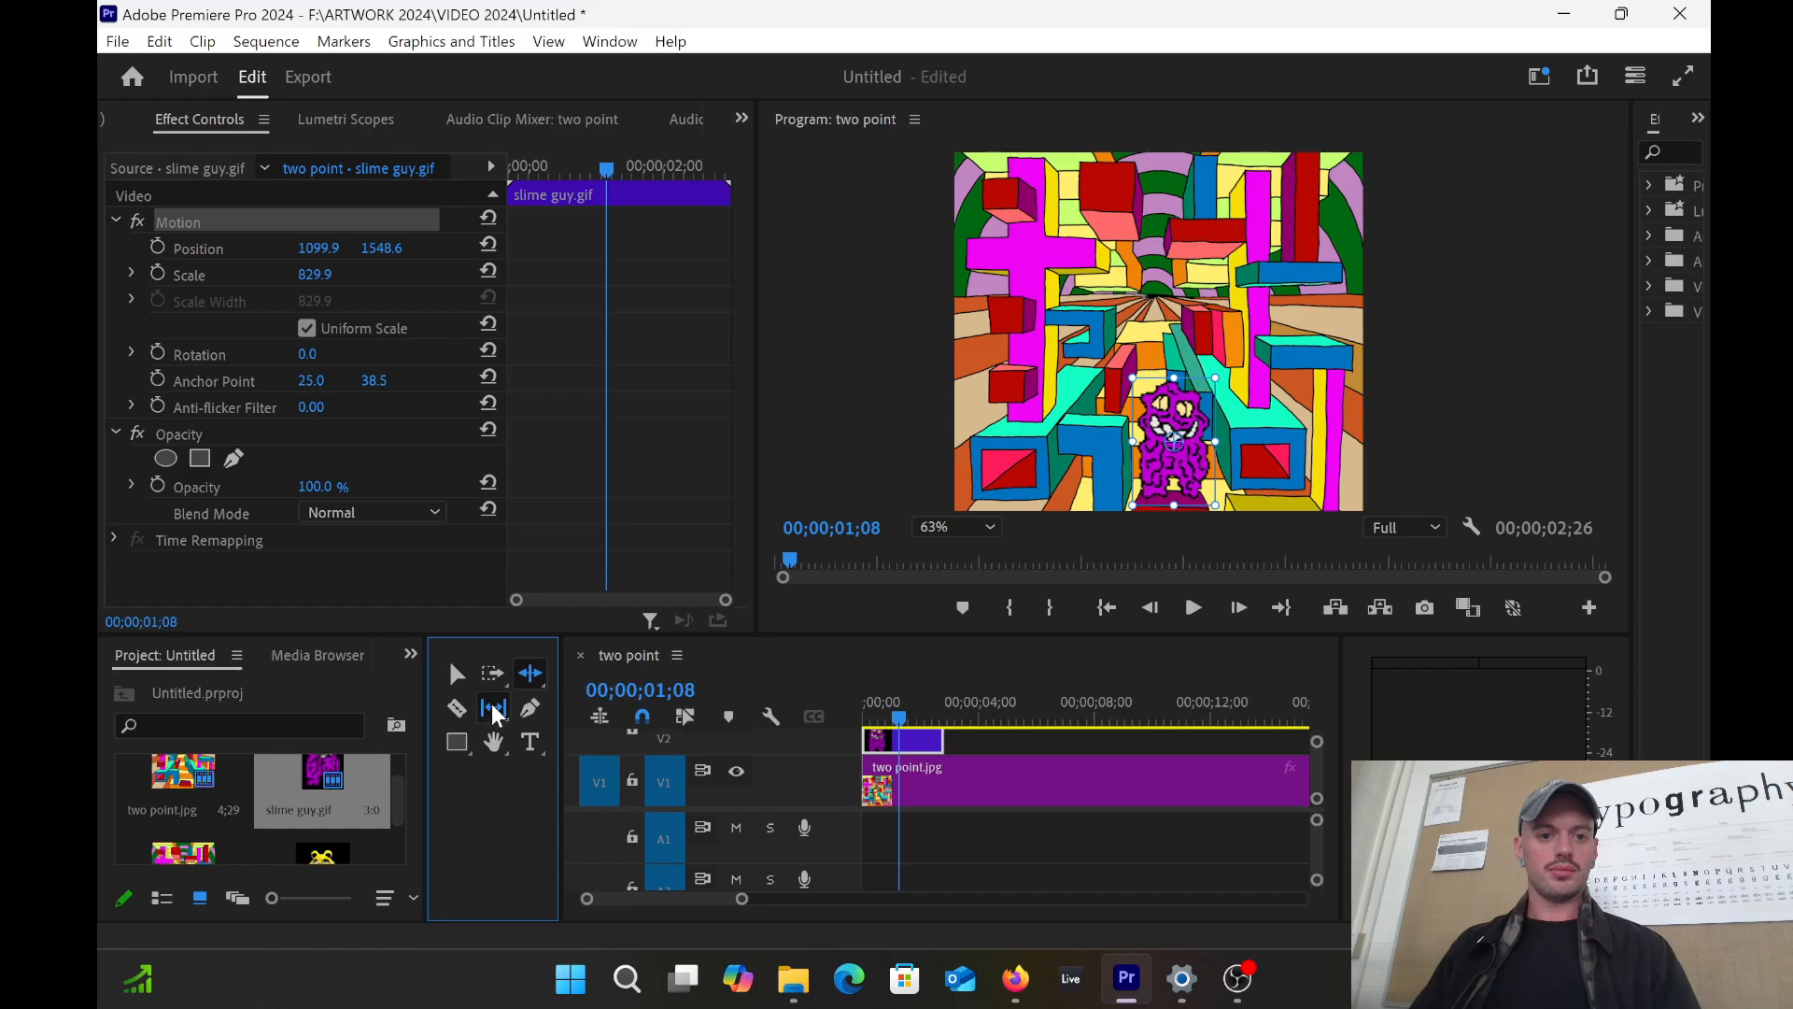
pyautogui.click(496, 706)
pyautogui.click(530, 674)
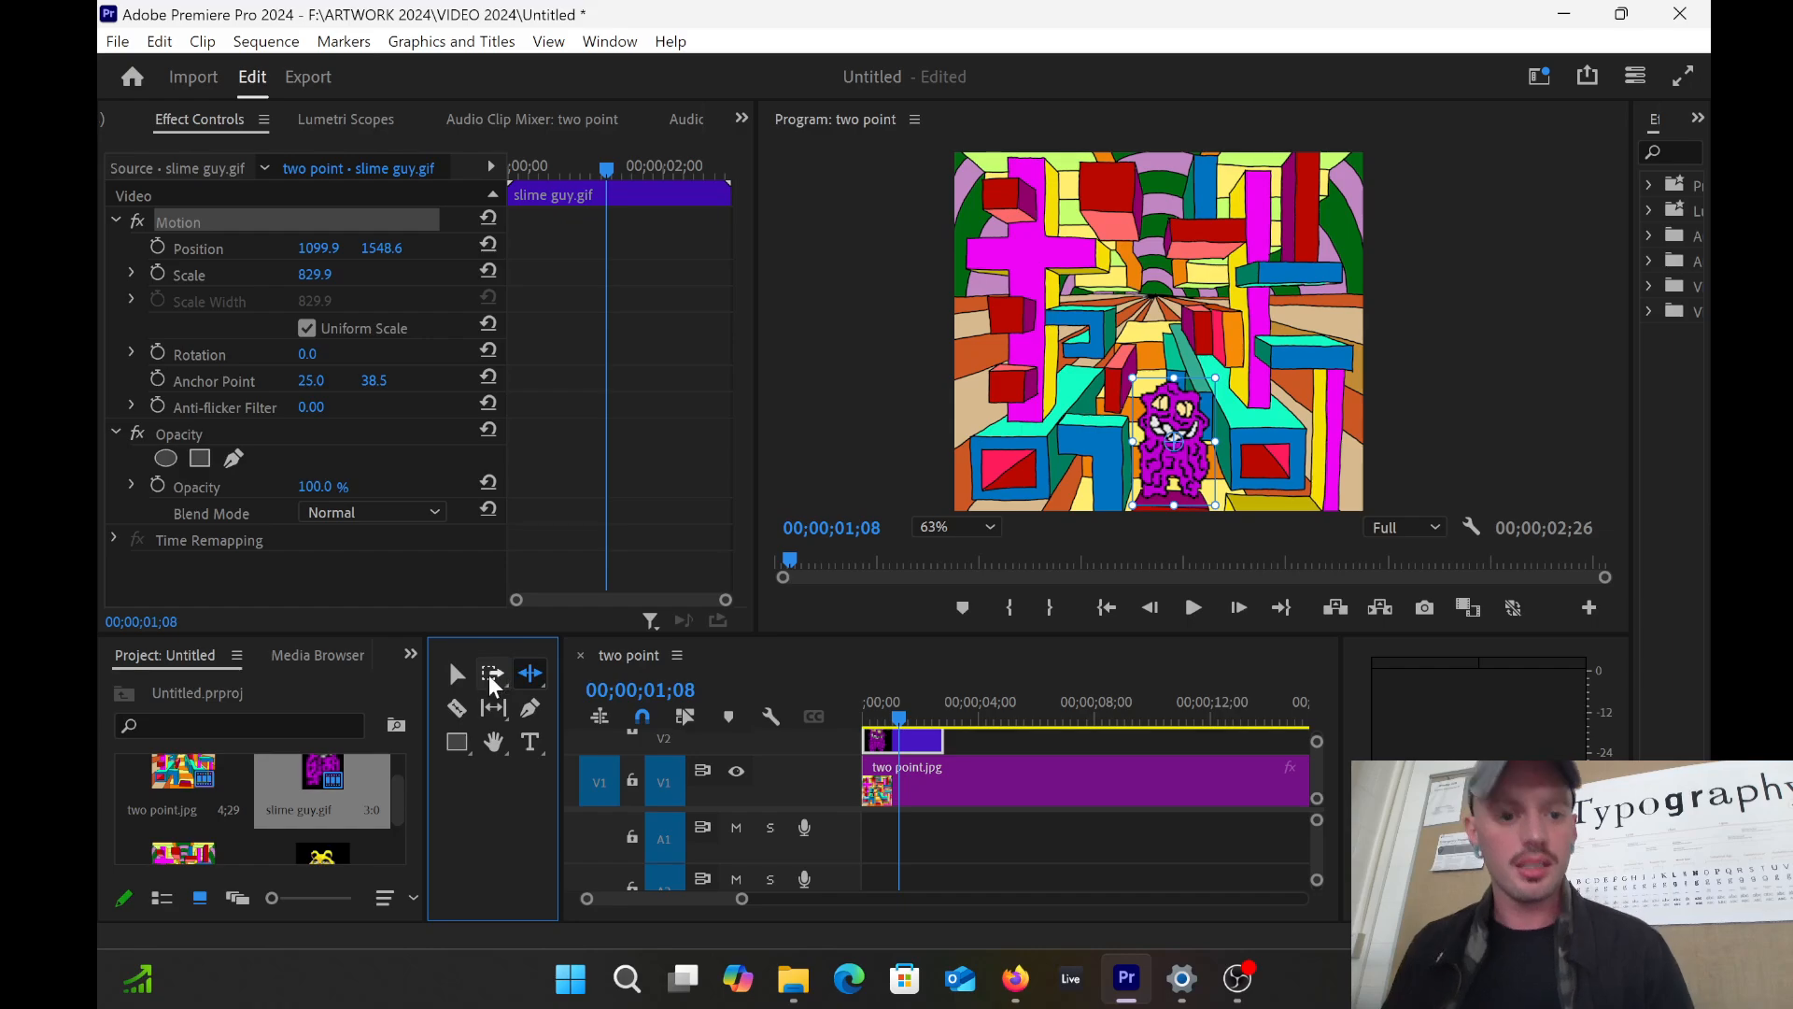
pyautogui.click(492, 673)
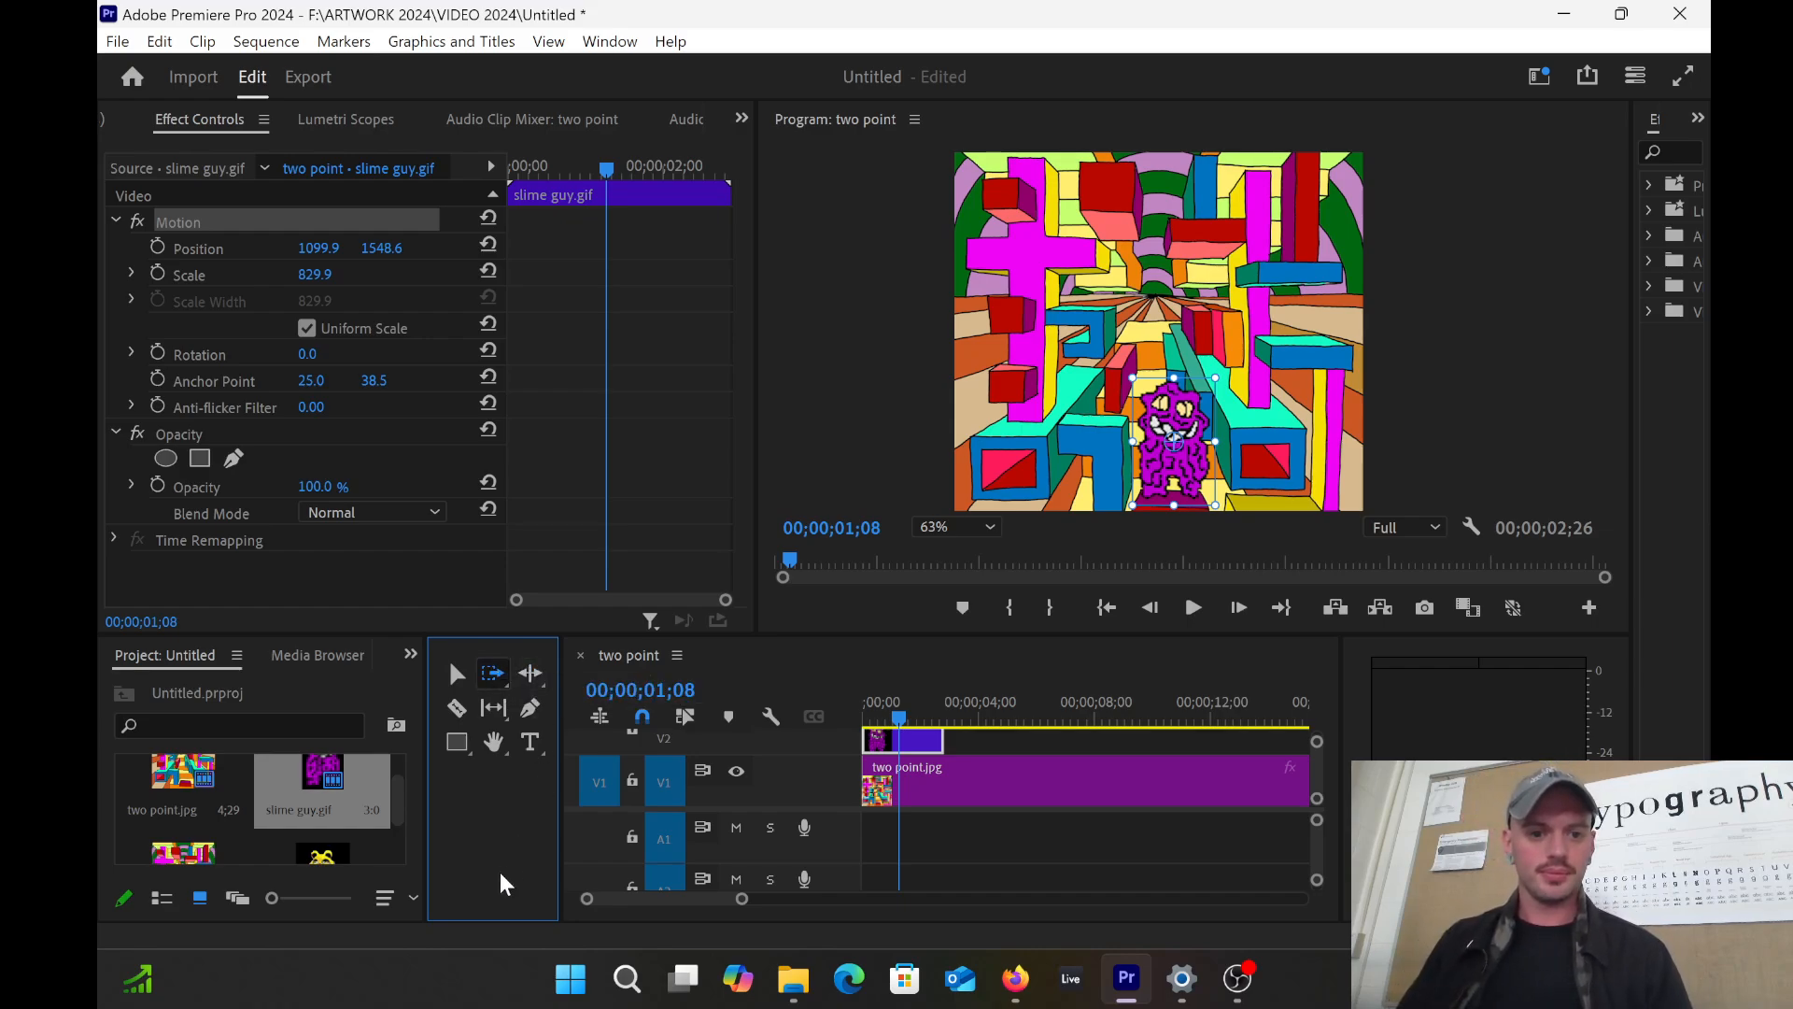
pyautogui.click(529, 673)
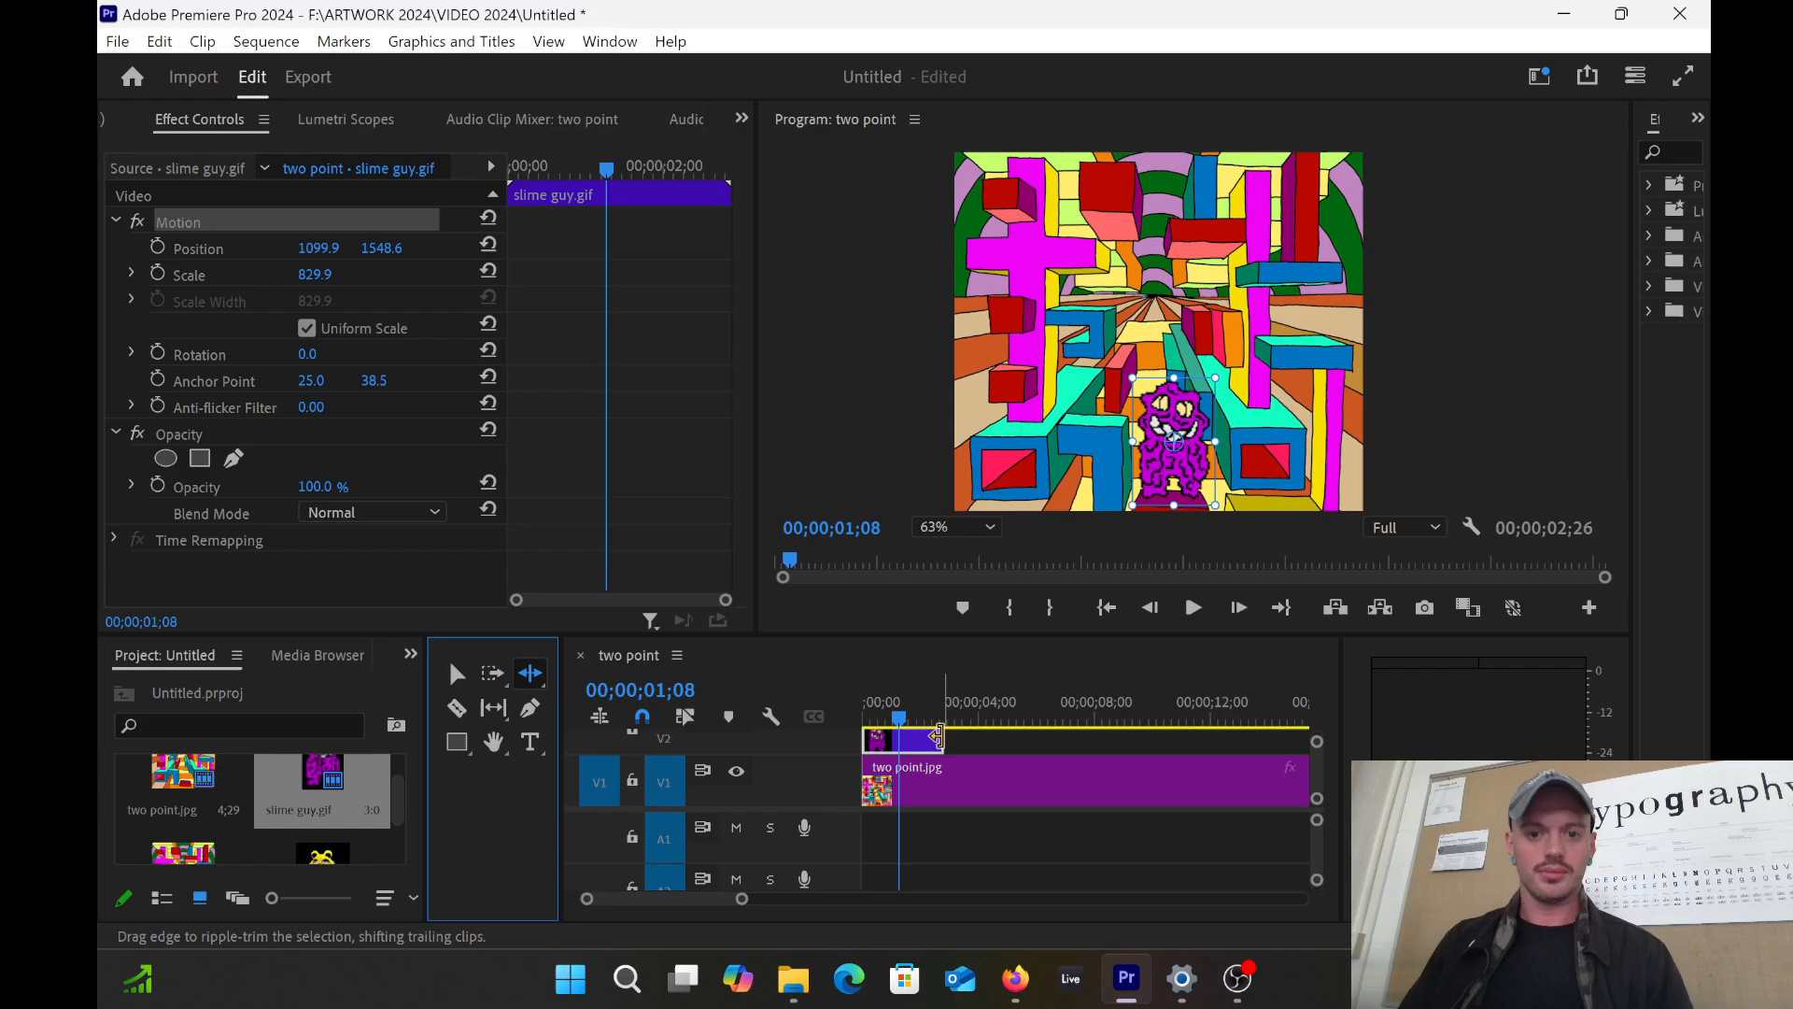
pyautogui.moveTo(954, 739); pyautogui.dragTo(955, 740)
# Step: Zoom out and test a ripple trim on the two point.jpg background's end, then zoom back in
pyautogui.click(971, 785)
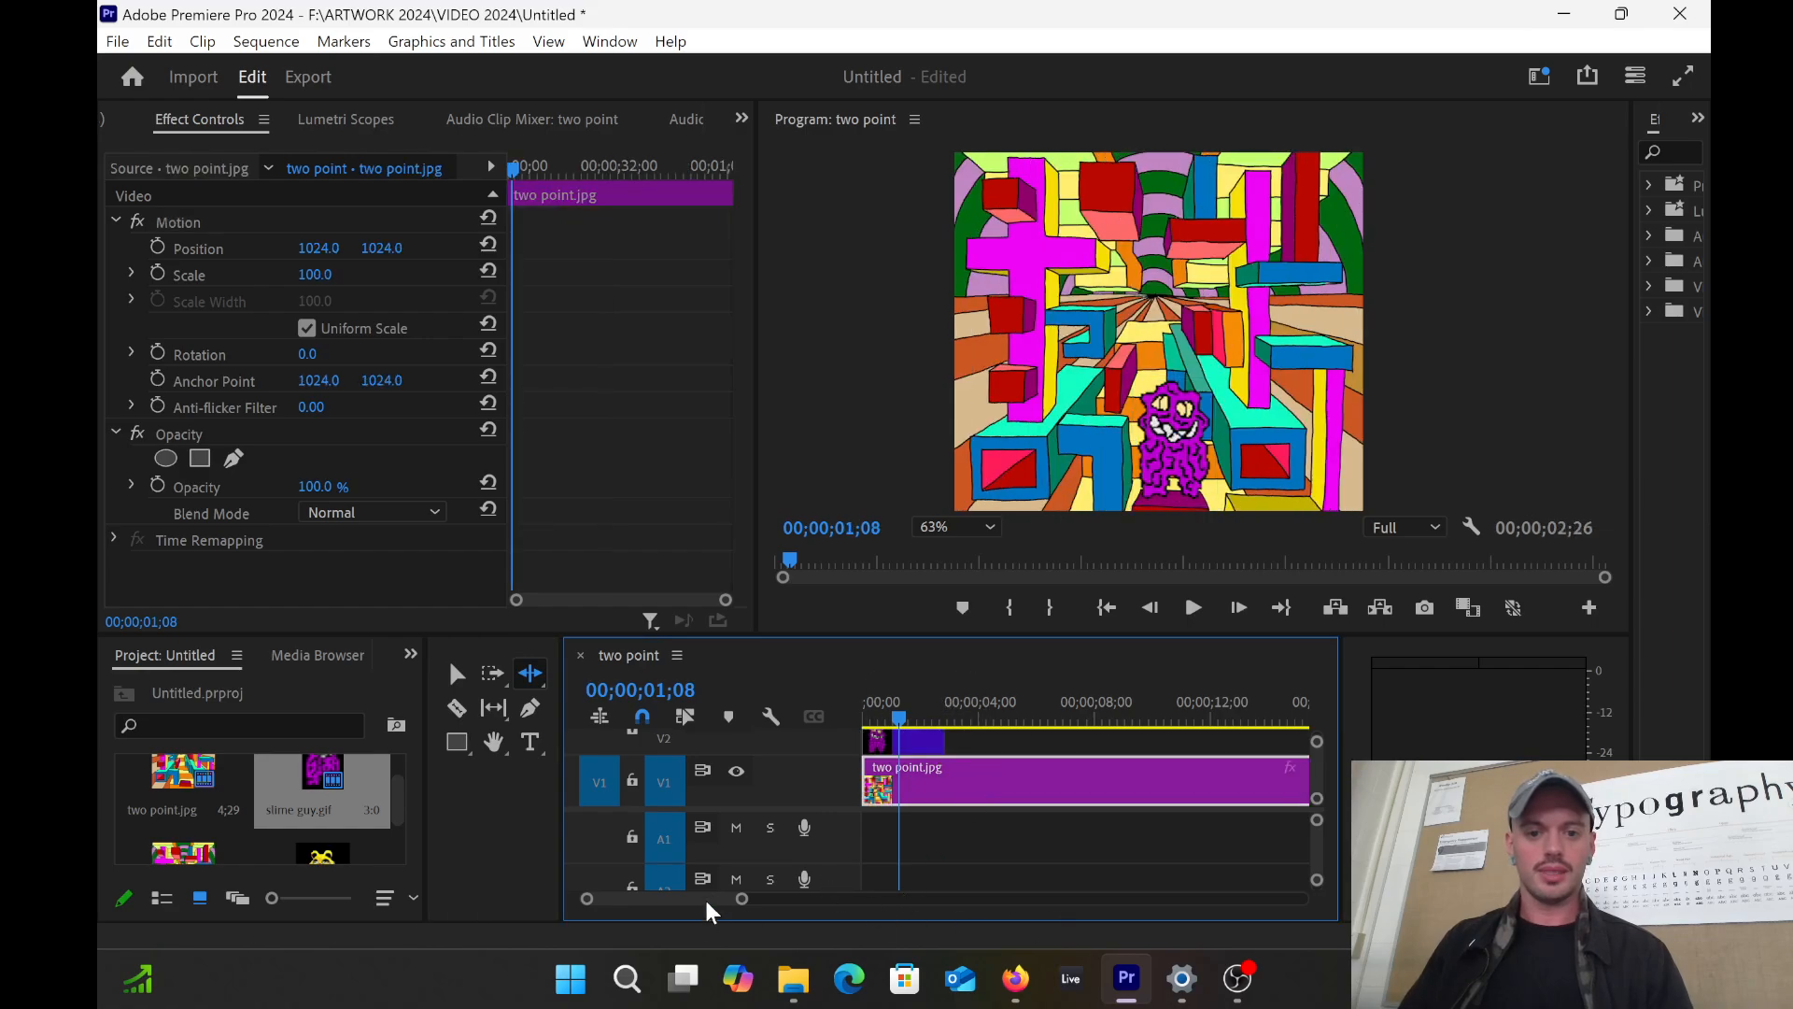
pyautogui.moveTo(742, 900); pyautogui.dragTo(968, 898)
pyautogui.click(1068, 781)
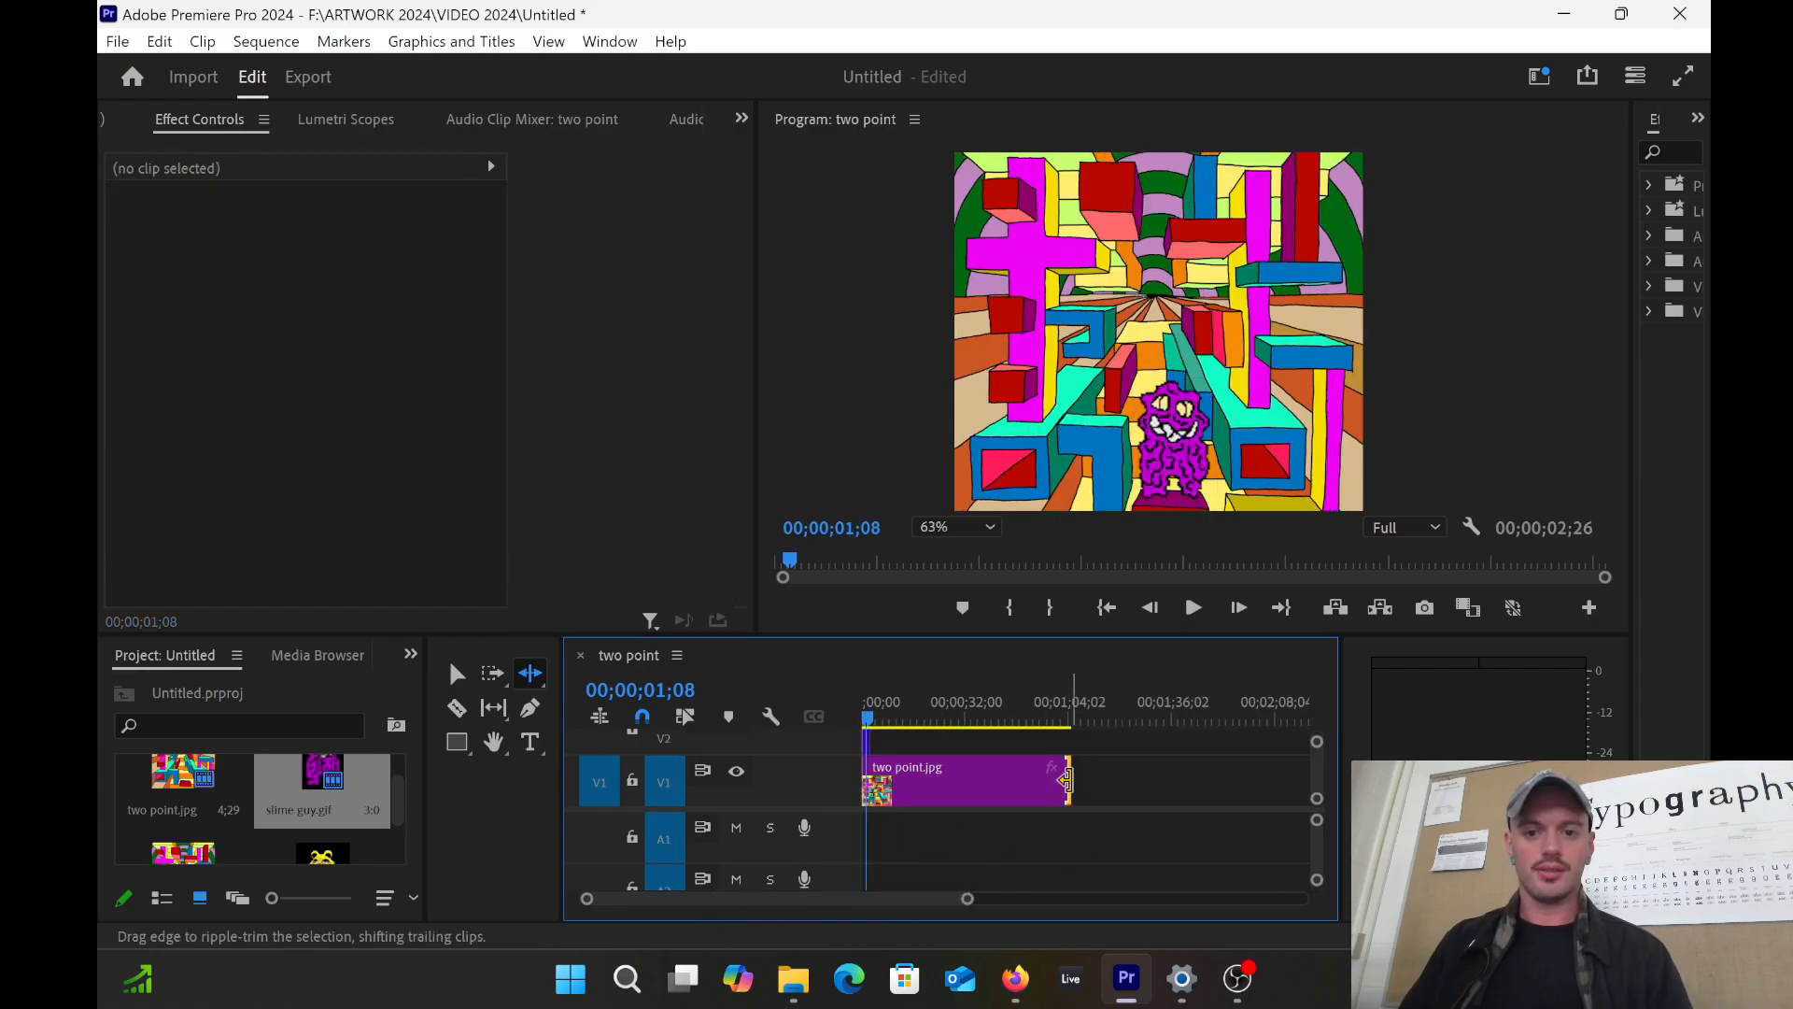
pyautogui.click(529, 673)
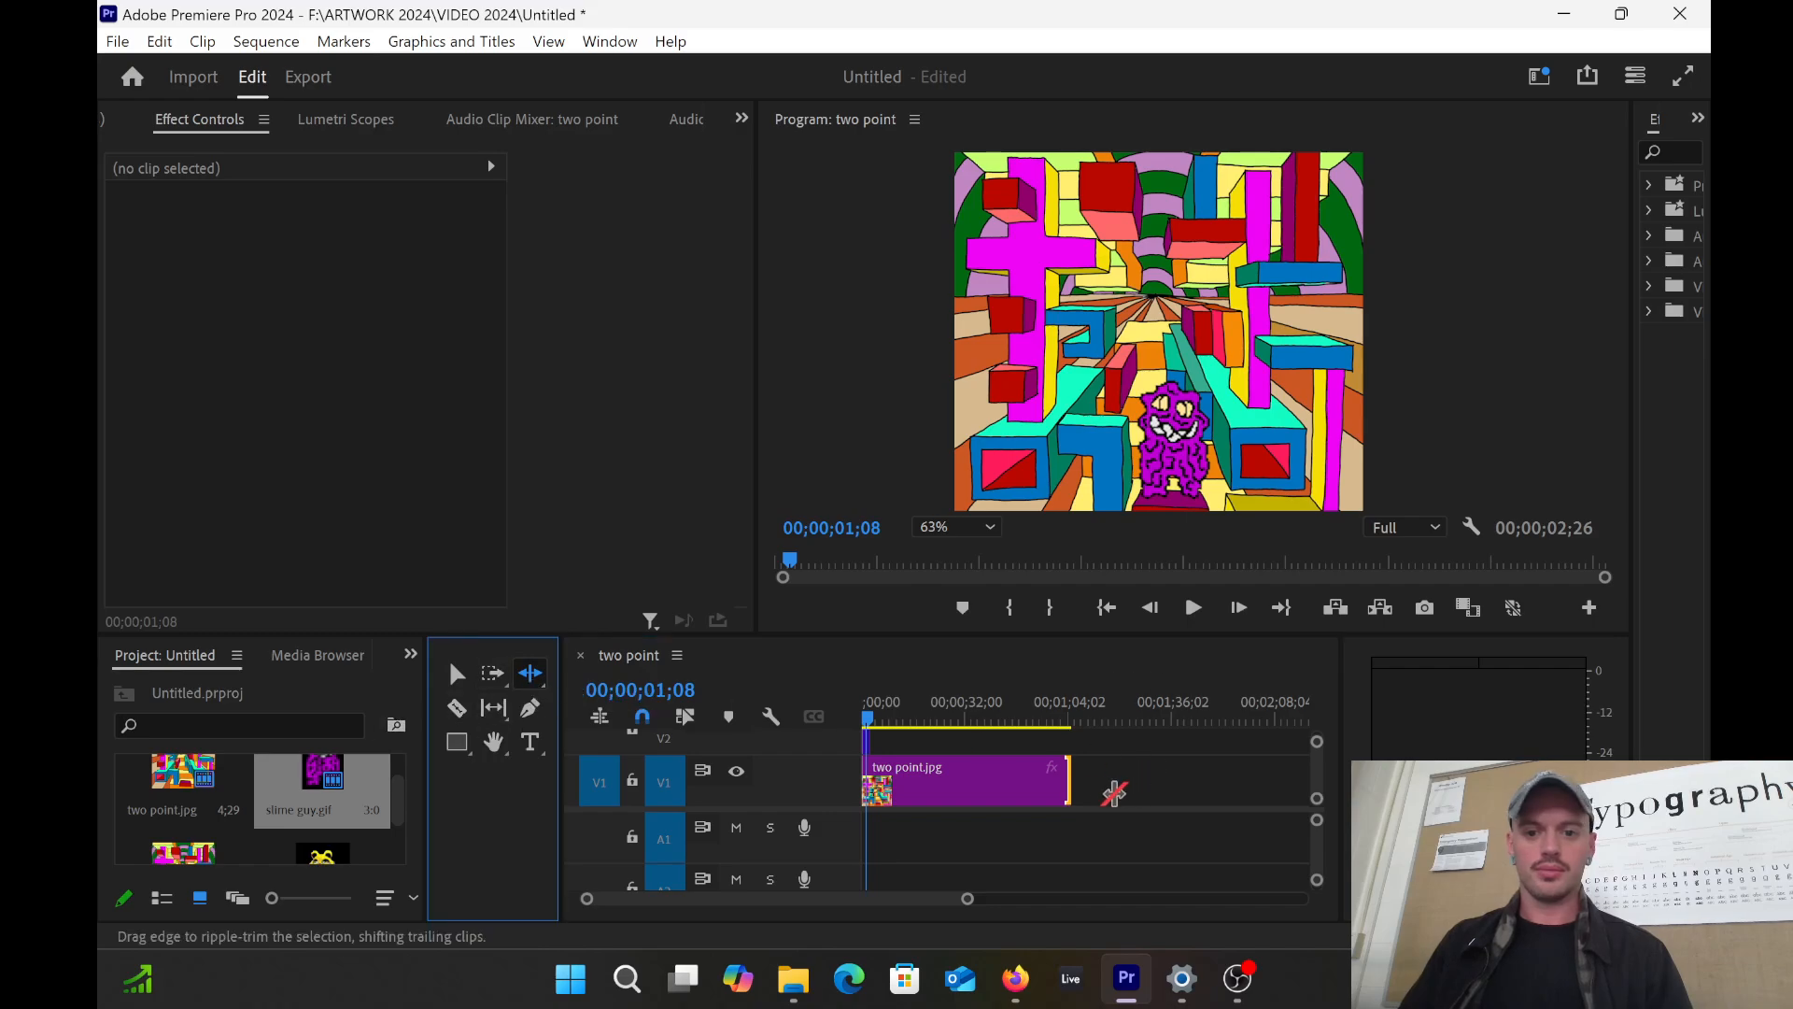
pyautogui.moveTo(1064, 782)
pyautogui.mouseDown()
pyautogui.moveTo(1165, 779)
pyautogui.moveTo(1063, 776)
pyautogui.mouseUp()
pyautogui.moveTo(967, 898); pyautogui.dragTo(738, 898)
# Step: Reselect slime guy.gif with Ripple Edit active and preview its animation near the sequence start
pyautogui.click(920, 742)
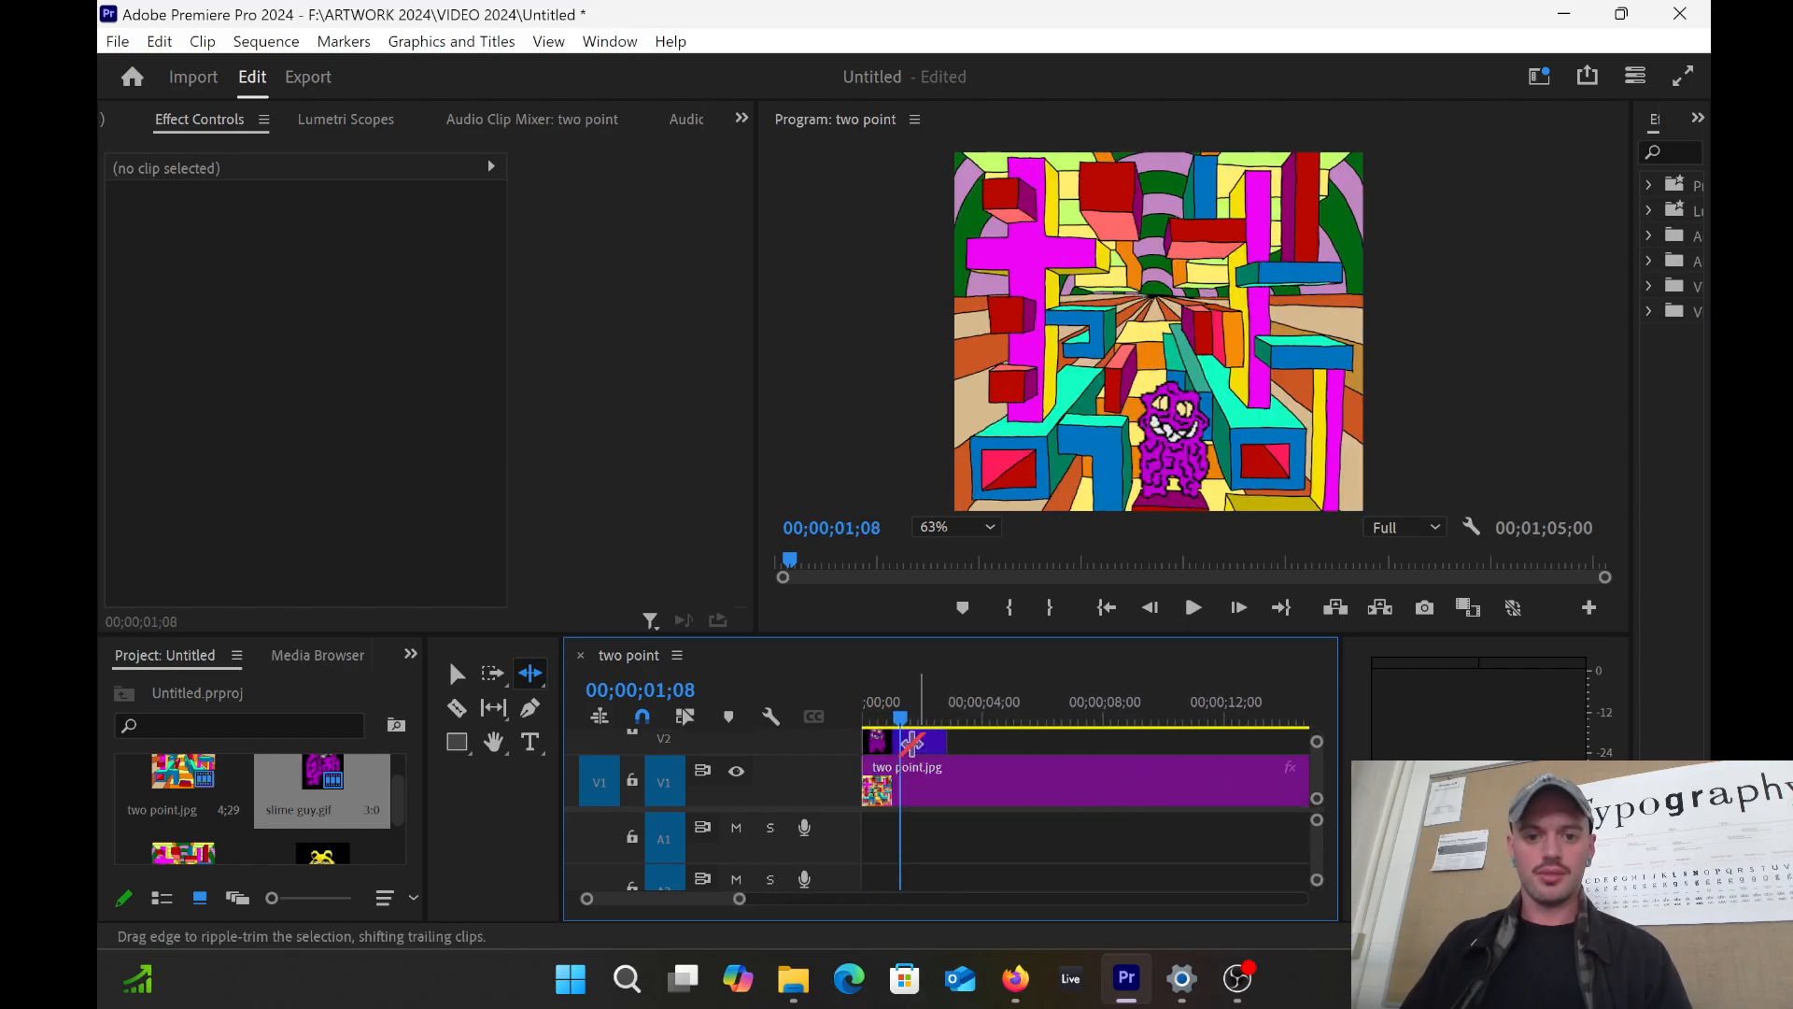
pyautogui.click(527, 673)
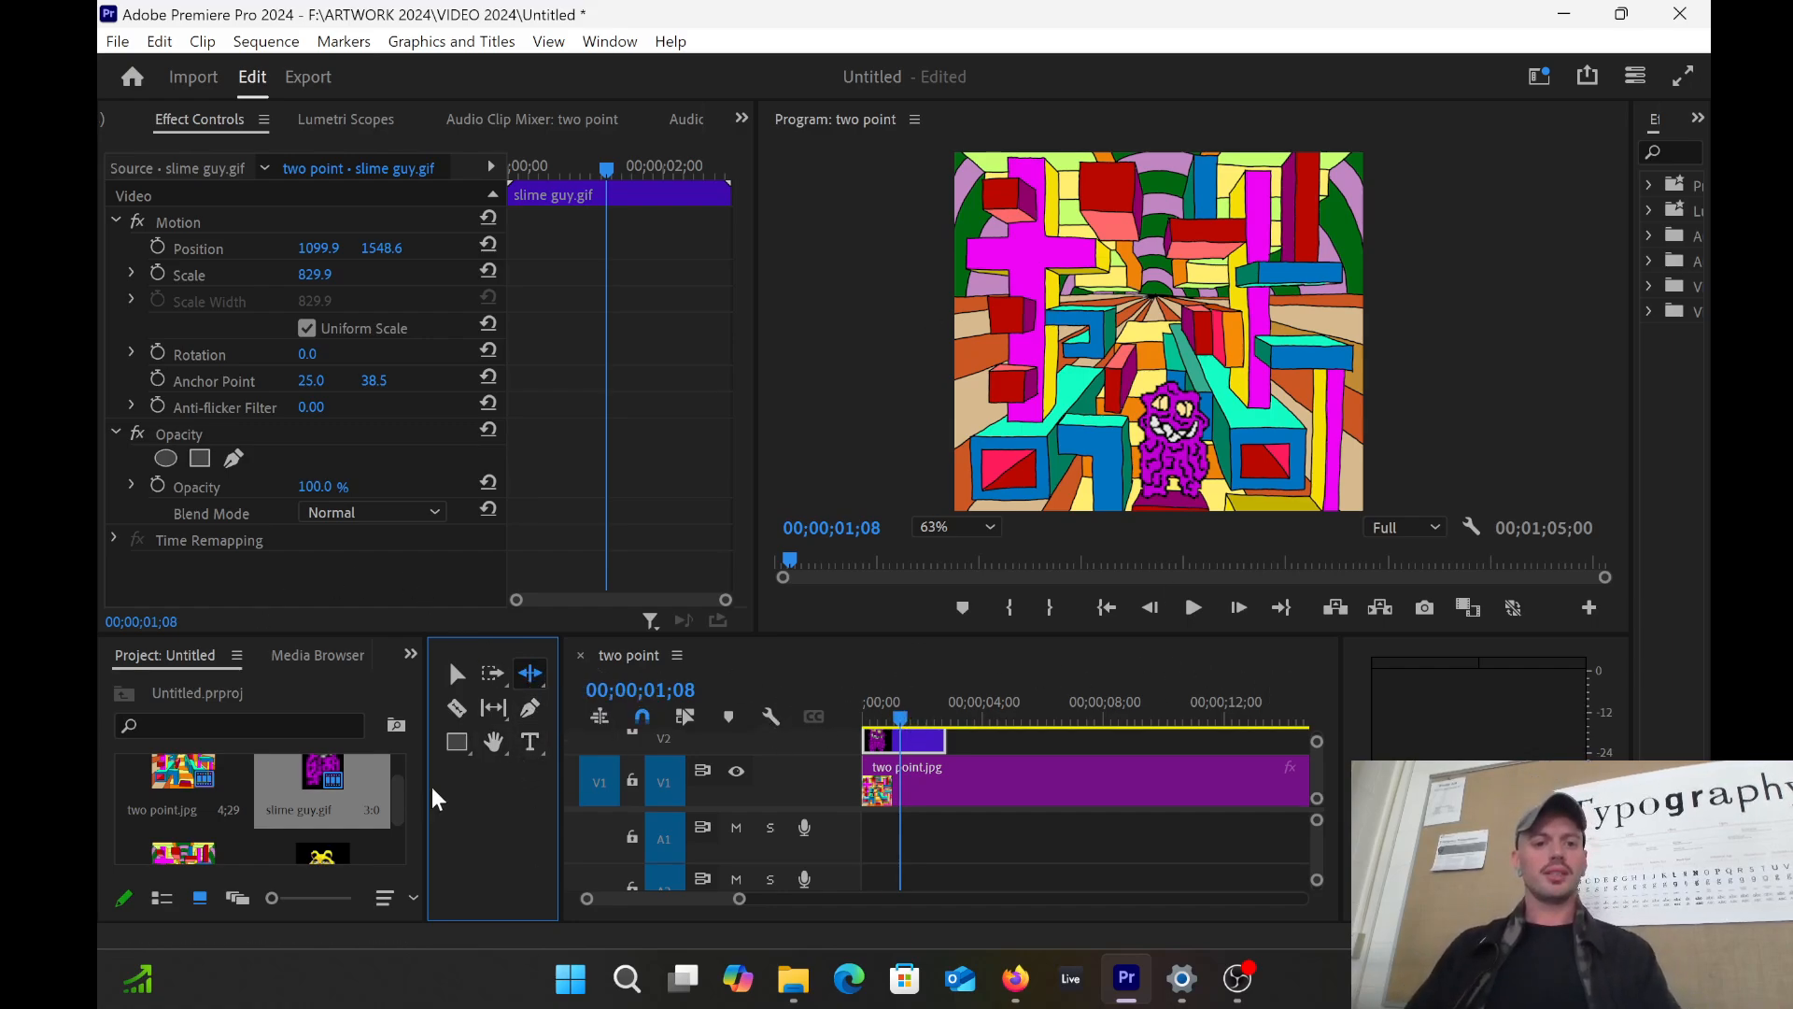
pyautogui.click(494, 676)
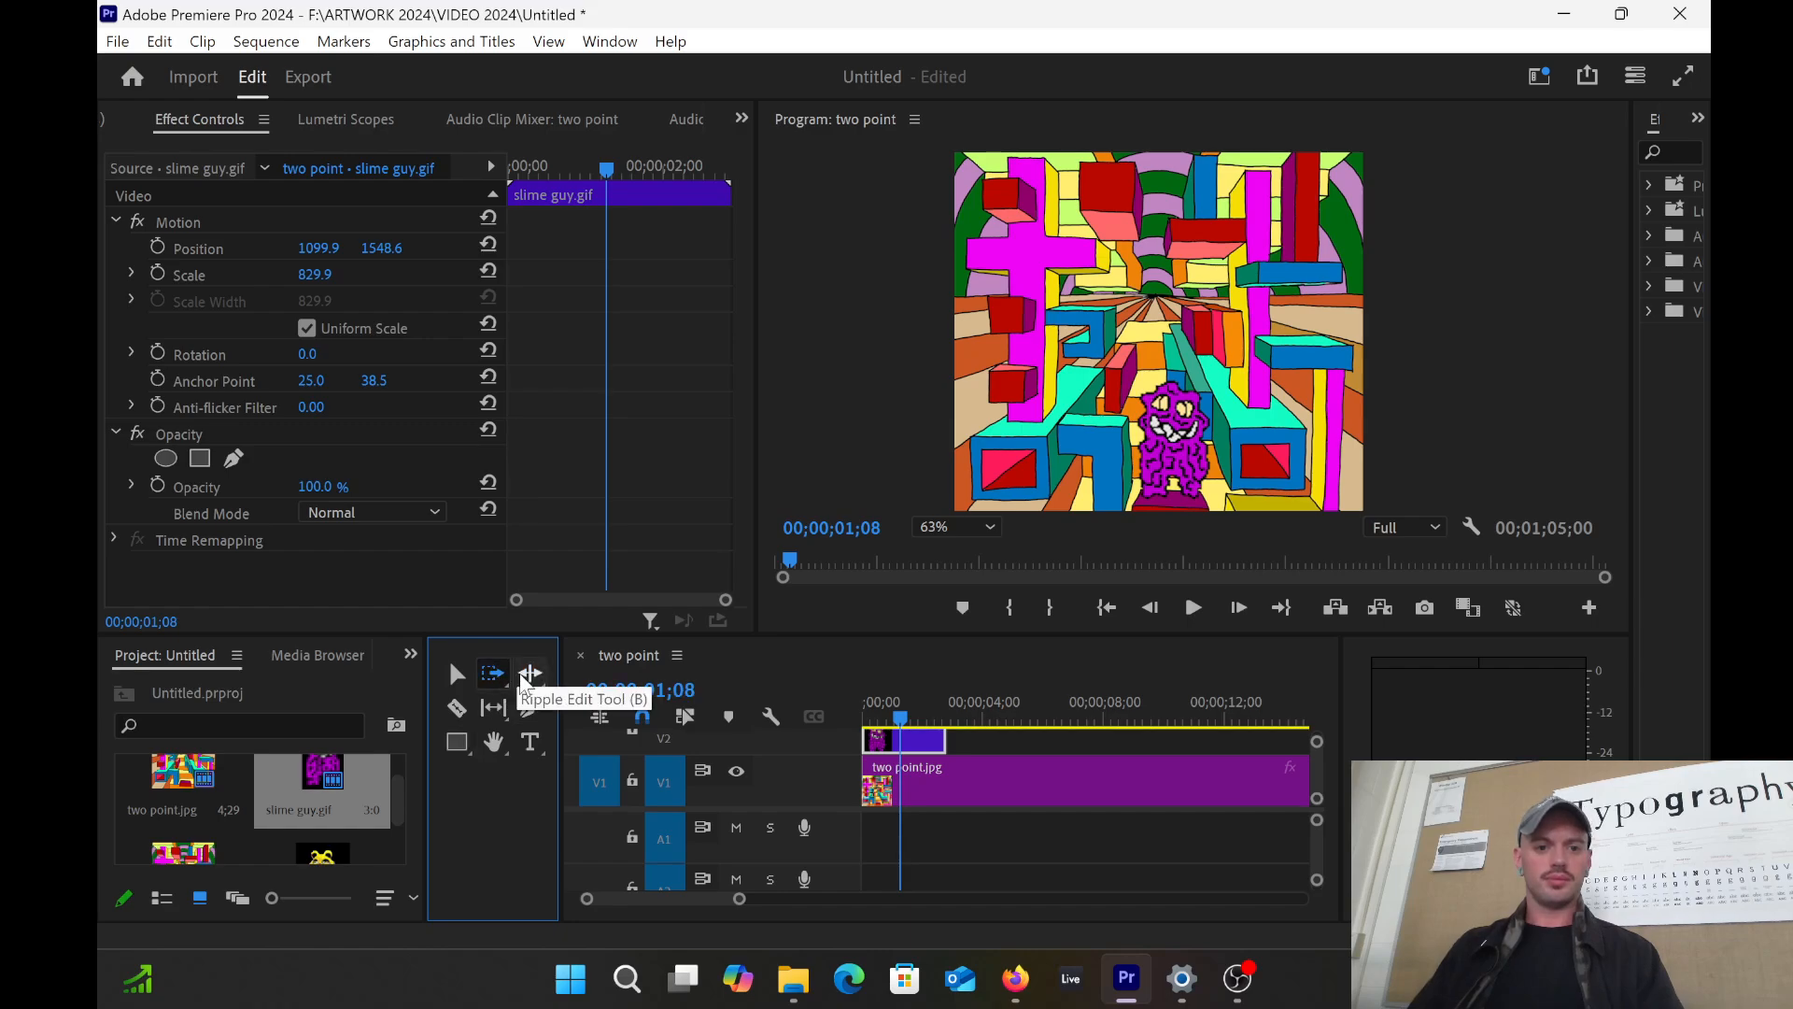
pyautogui.click(529, 674)
pyautogui.moveTo(911, 731); pyautogui.dragTo(886, 726)
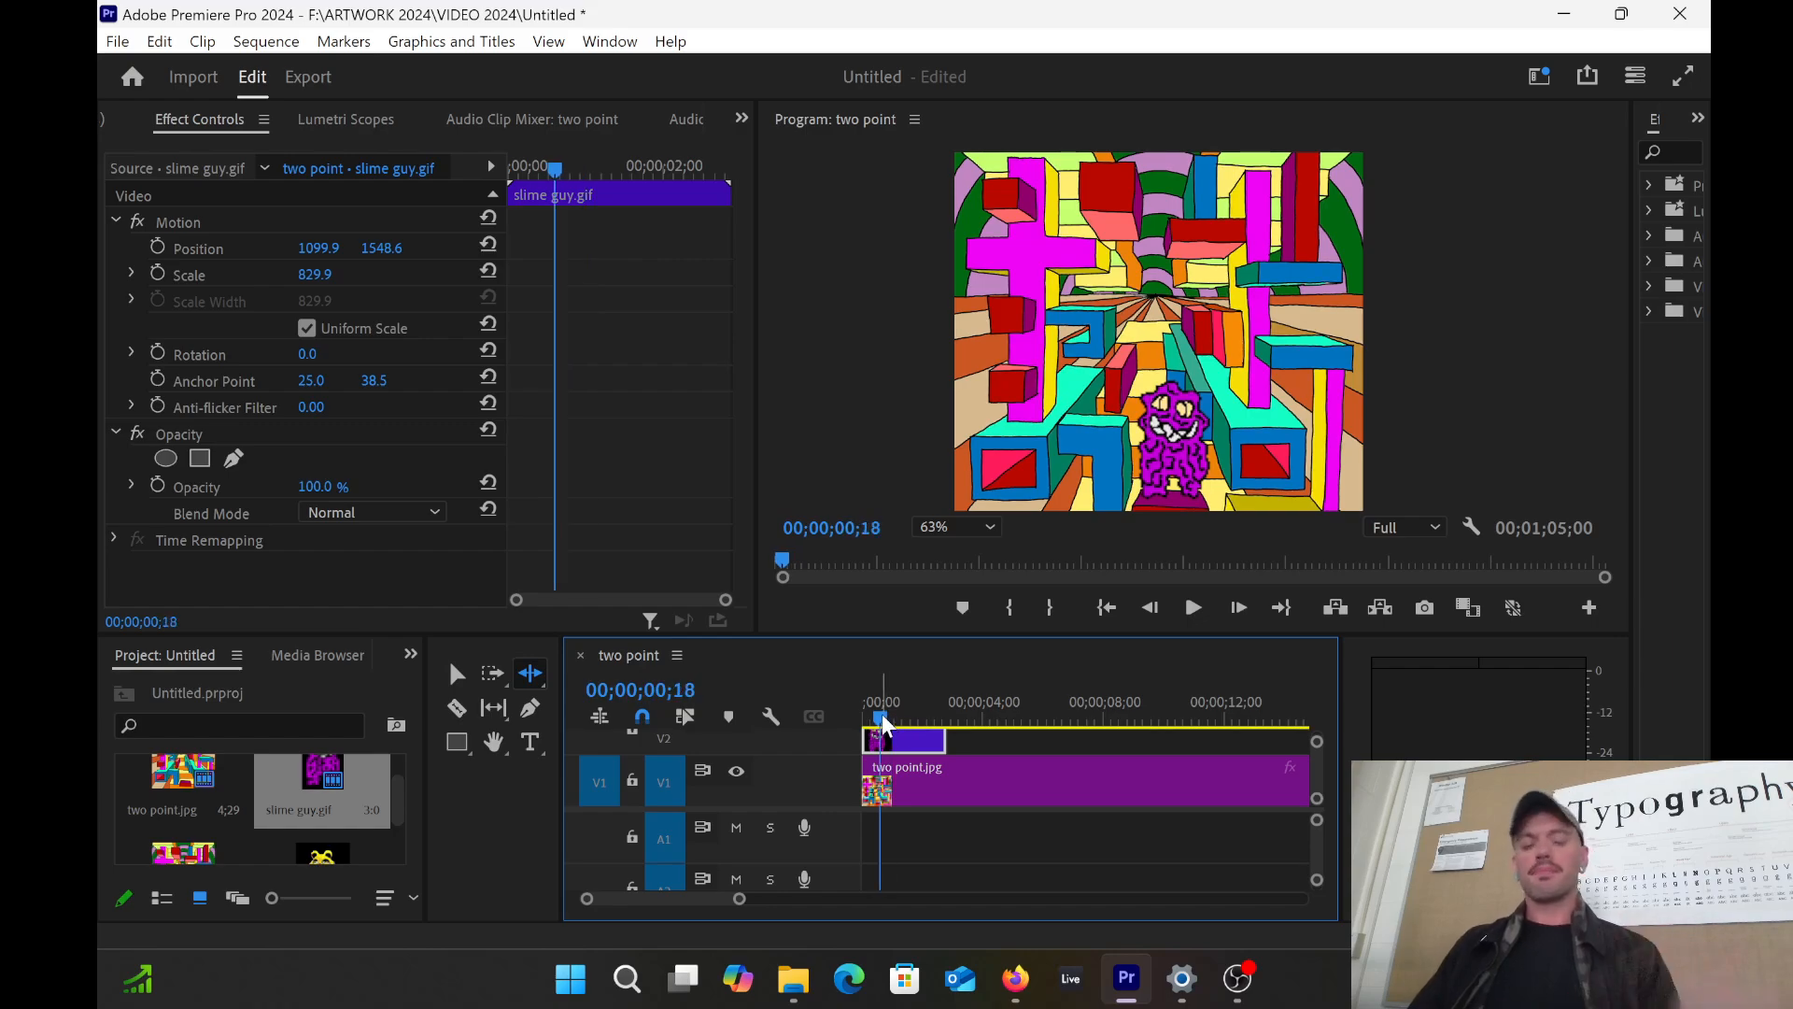
pyautogui.moveTo(900, 723)
pyautogui.mouseDown()
pyautogui.moveTo(938, 723)
pyautogui.moveTo(911, 717)
pyautogui.mouseUp()
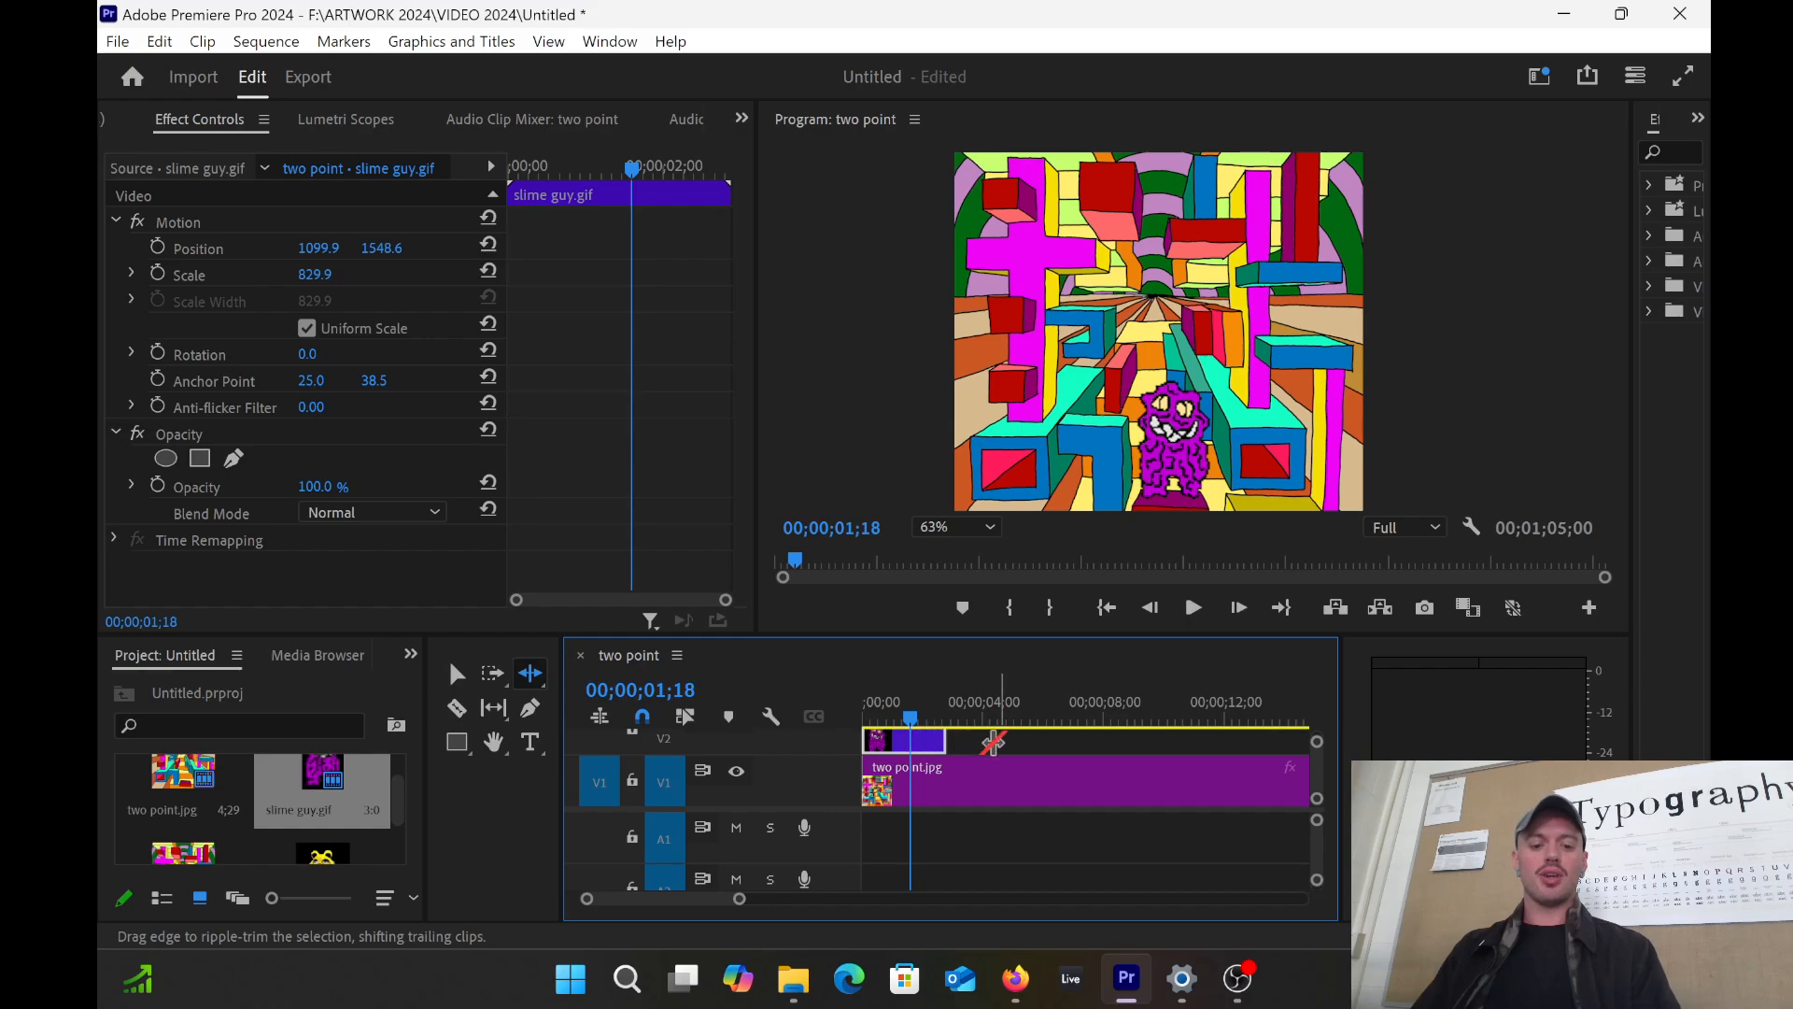
# Step: Copy slime guy.gif and paste repeated copies end to end on V2
pyautogui.rightClick(910, 739)
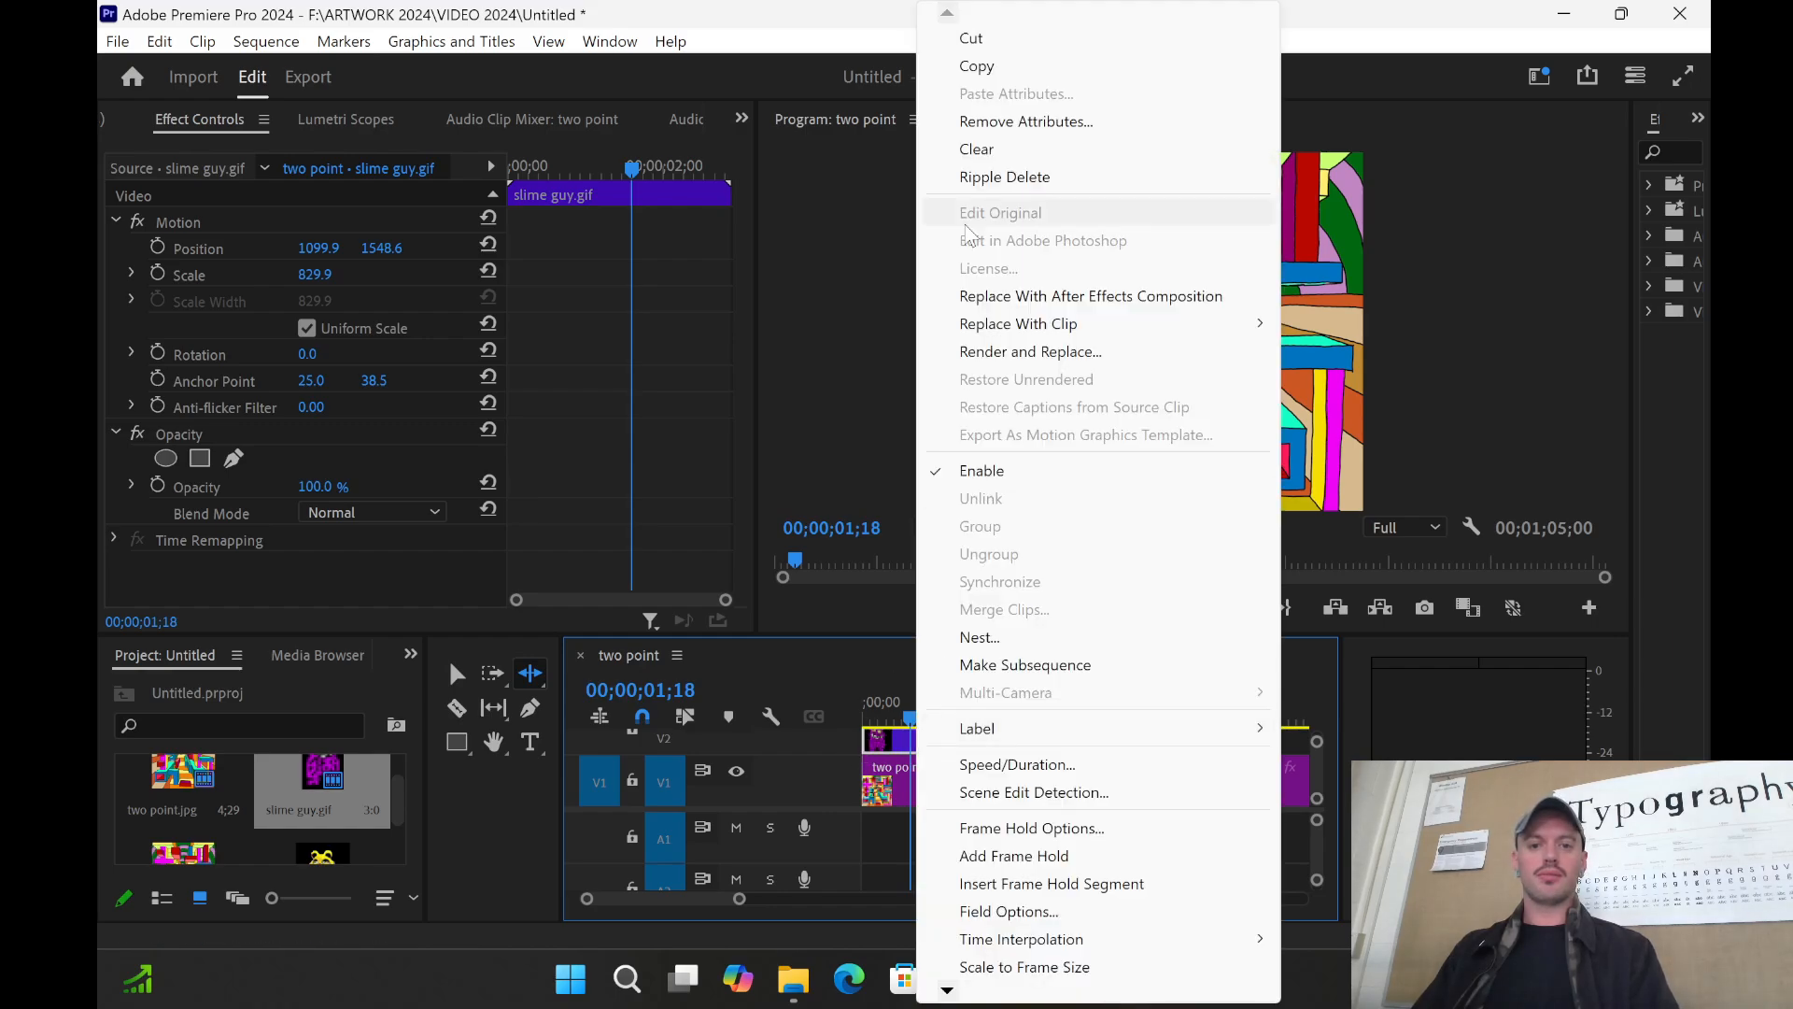
pyautogui.click(1004, 65)
pyautogui.hotkey('ctrl', 'v')
pyautogui.hotkey('ctrl', 'v')
pyautogui.hotkey('ctrl', 'v')
pyautogui.hotkey('ctrl', 'v')
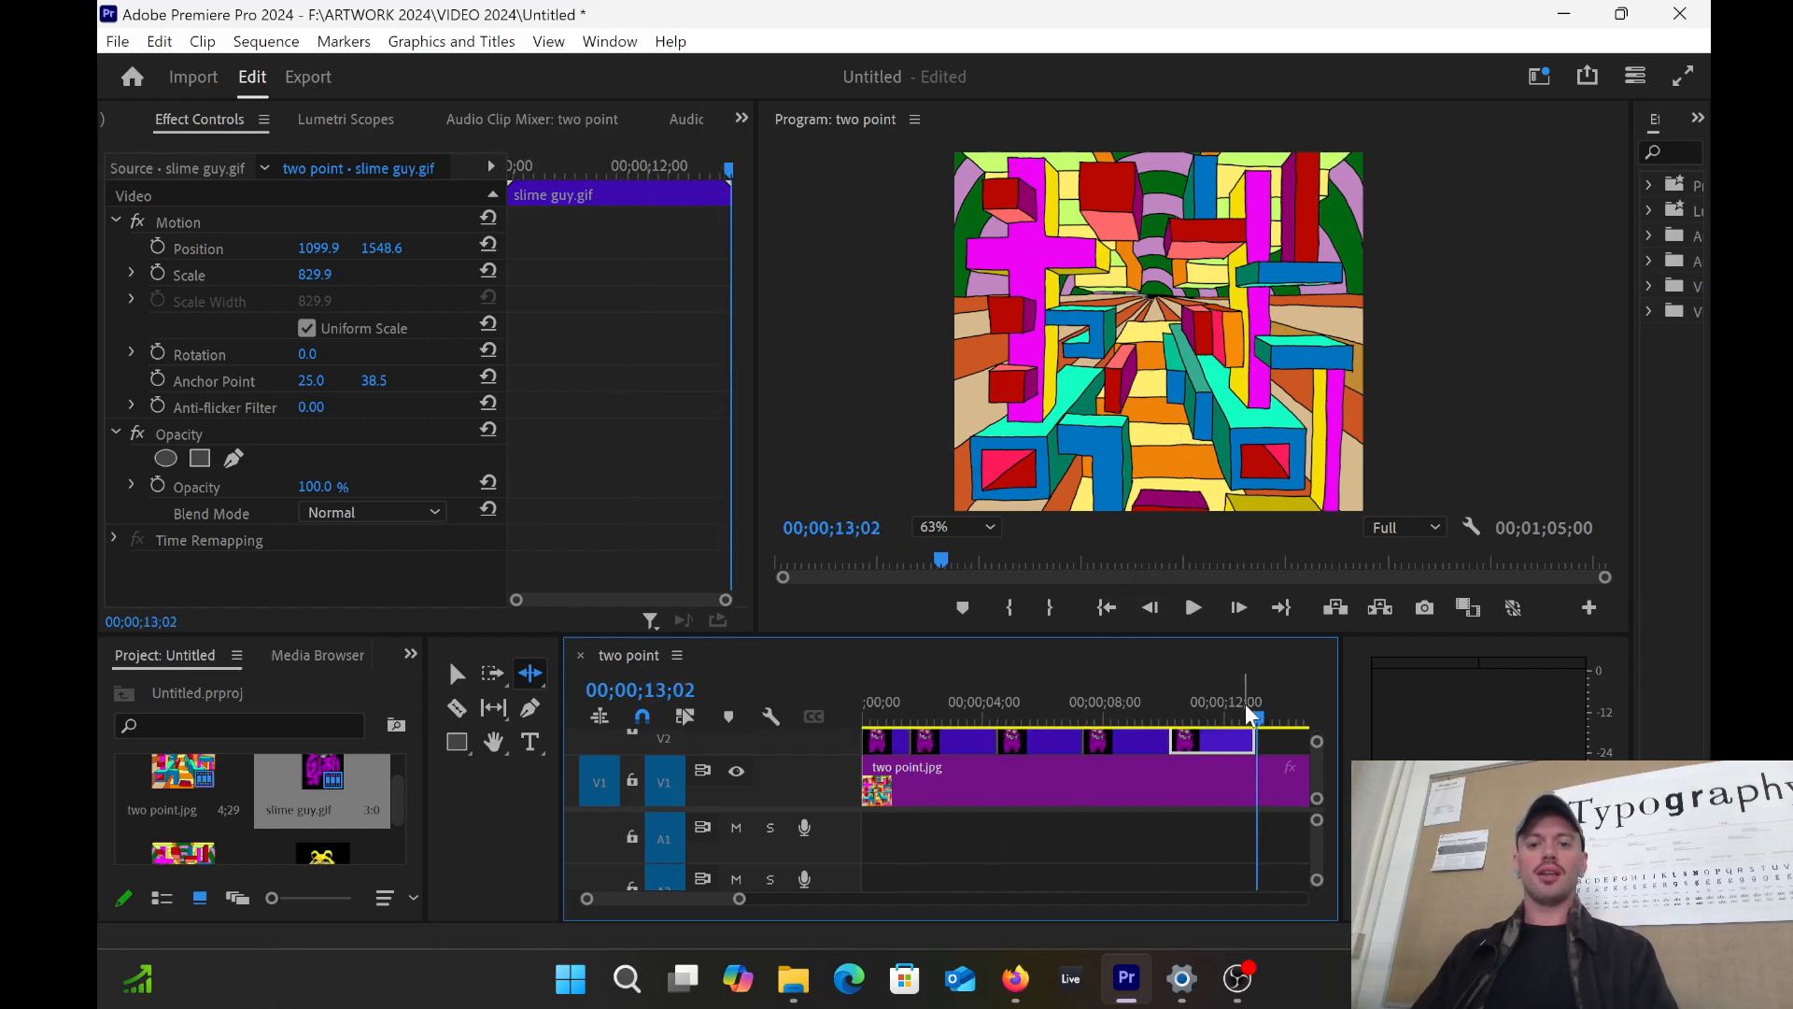
pyautogui.moveTo(1252, 715); pyautogui.dragTo(875, 719)
# Step: Undo the pasted copies and reselect the single slime guy.gif clip with the Selection Tool
pyautogui.rightClick(924, 738)
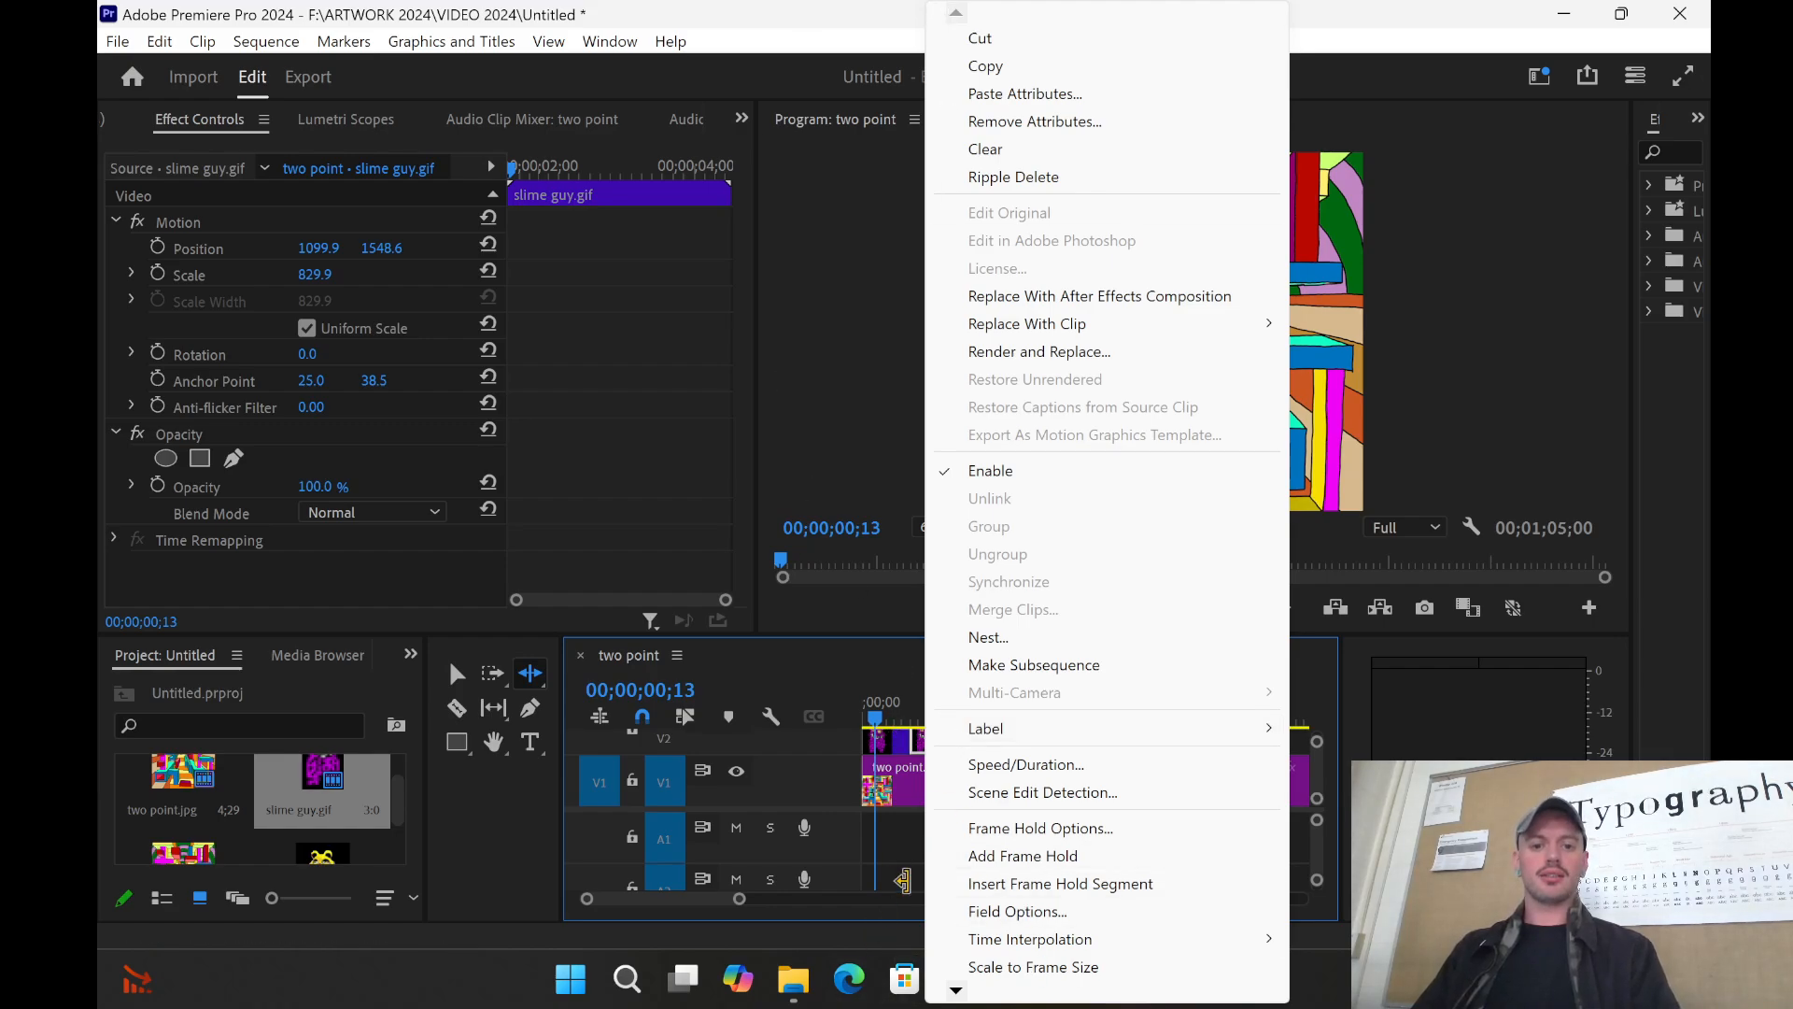
pyautogui.click(902, 880)
pyautogui.hotkey('ctrl', 'z')
pyautogui.hotkey('ctrl', 'z')
pyautogui.hotkey('ctrl', 'z')
pyautogui.hotkey('ctrl', 'z')
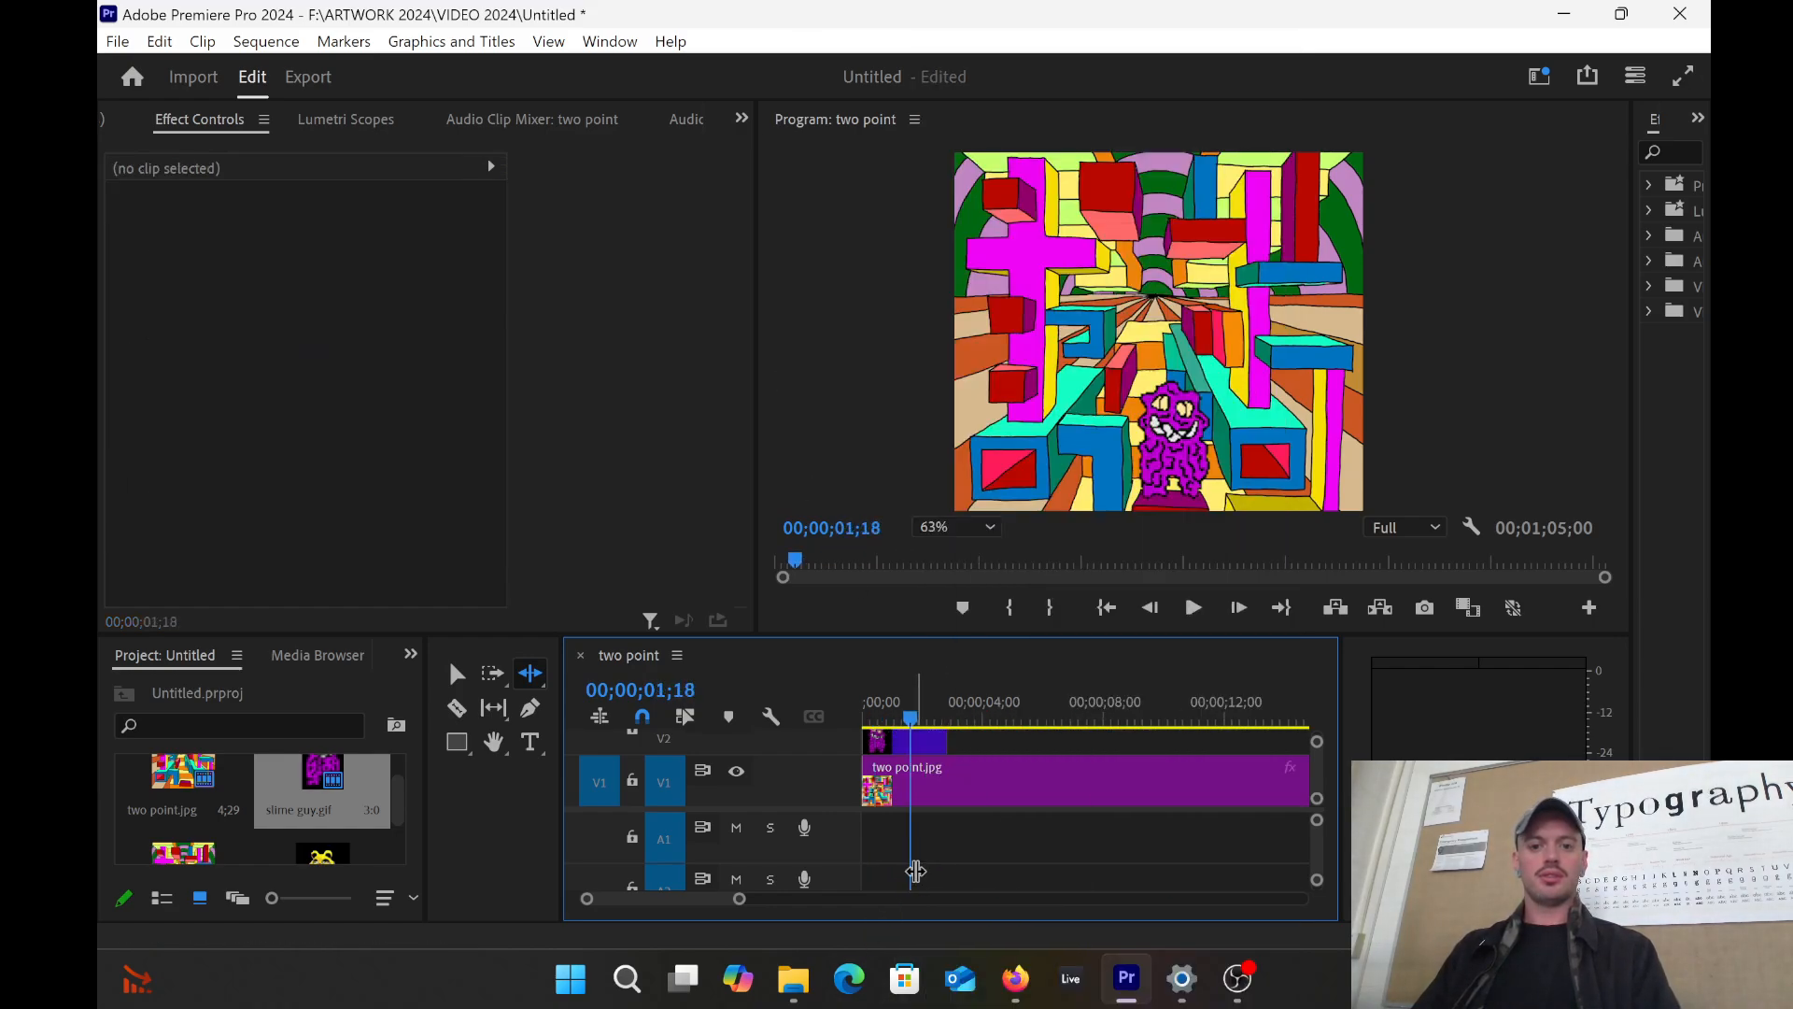
pyautogui.moveTo(910, 718); pyautogui.dragTo(911, 719)
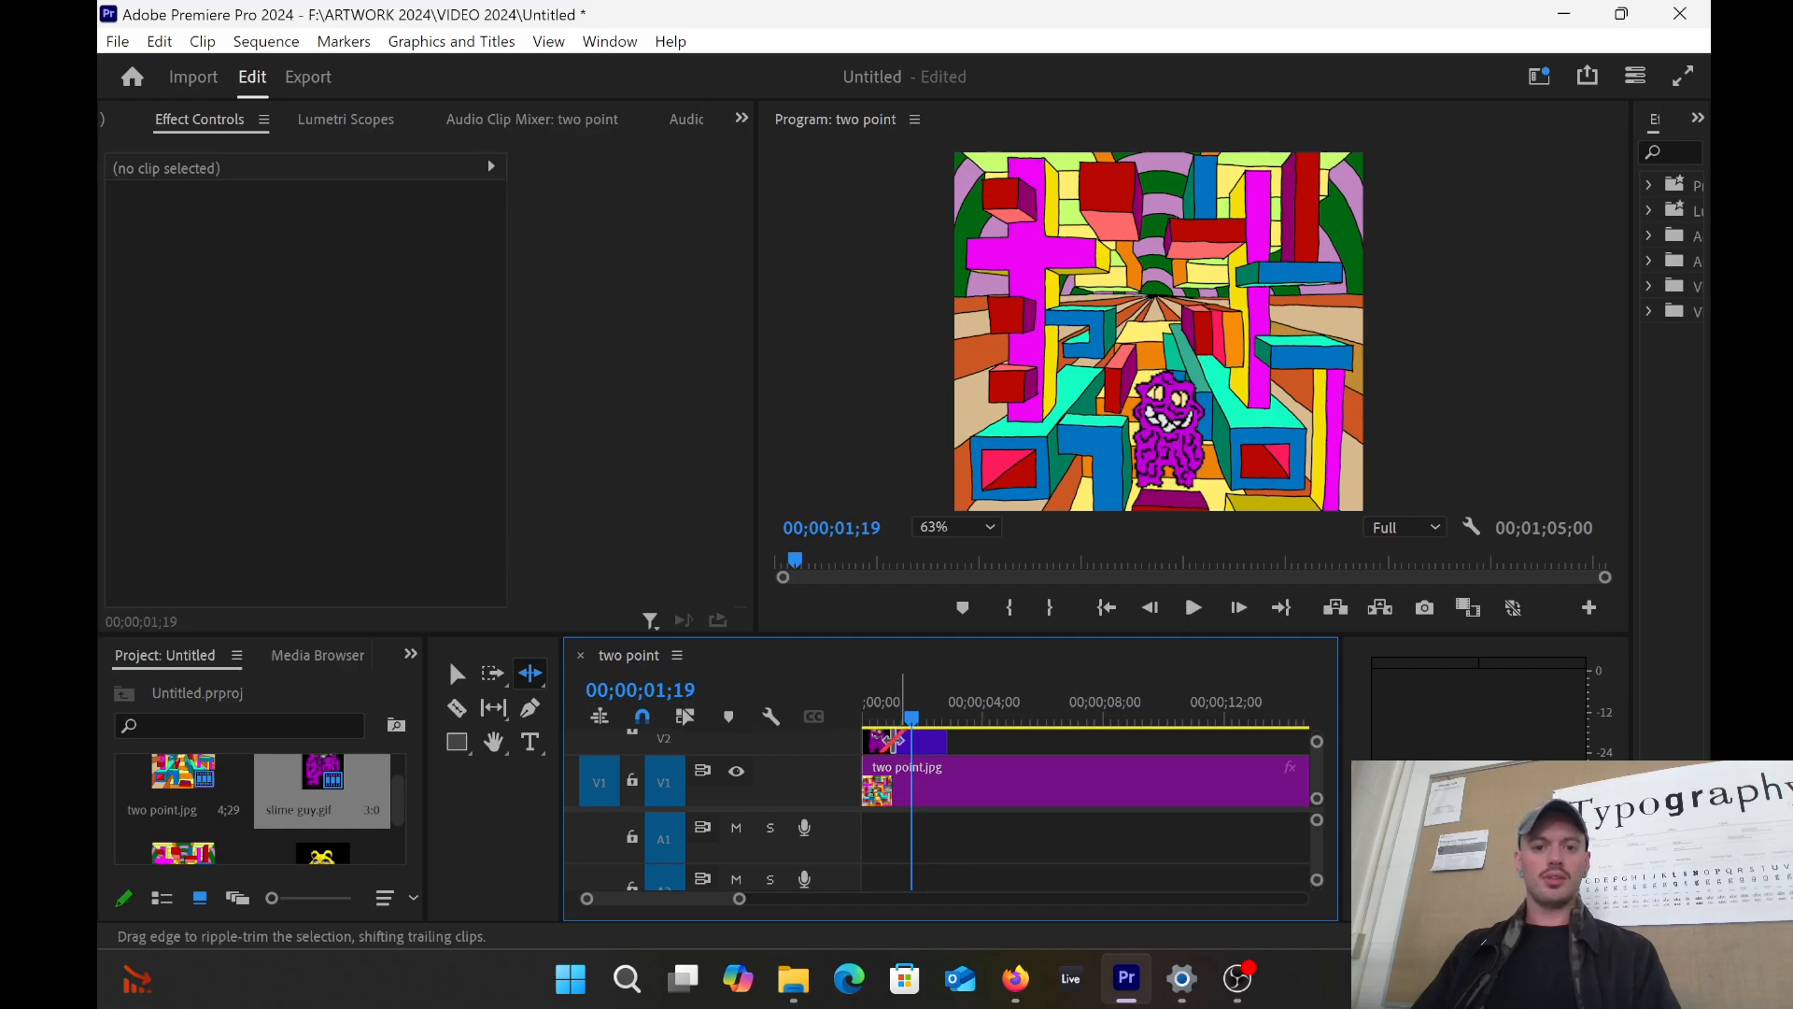
pyautogui.click(457, 673)
pyautogui.click(898, 739)
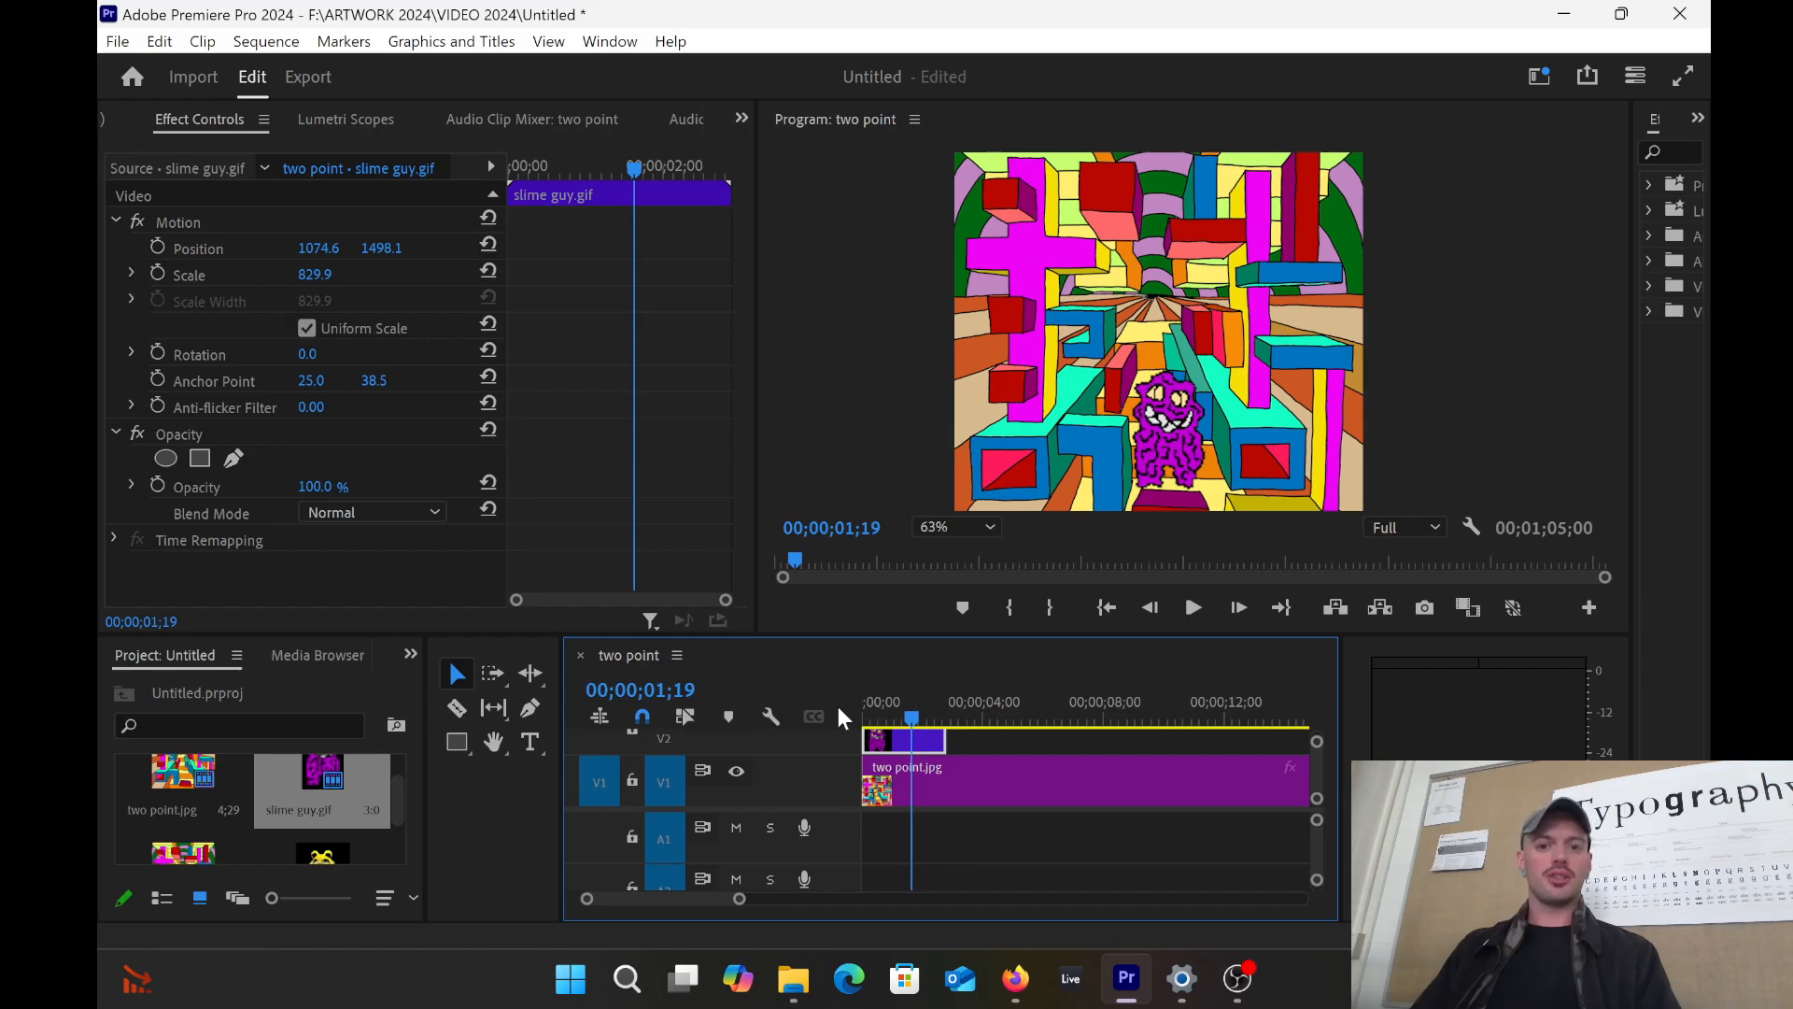
# Step: Turn on Position animation for the slime guy and add a Position keyframe at 00;00;02;15
pyautogui.moveTo(911, 723); pyautogui.dragTo(867, 728)
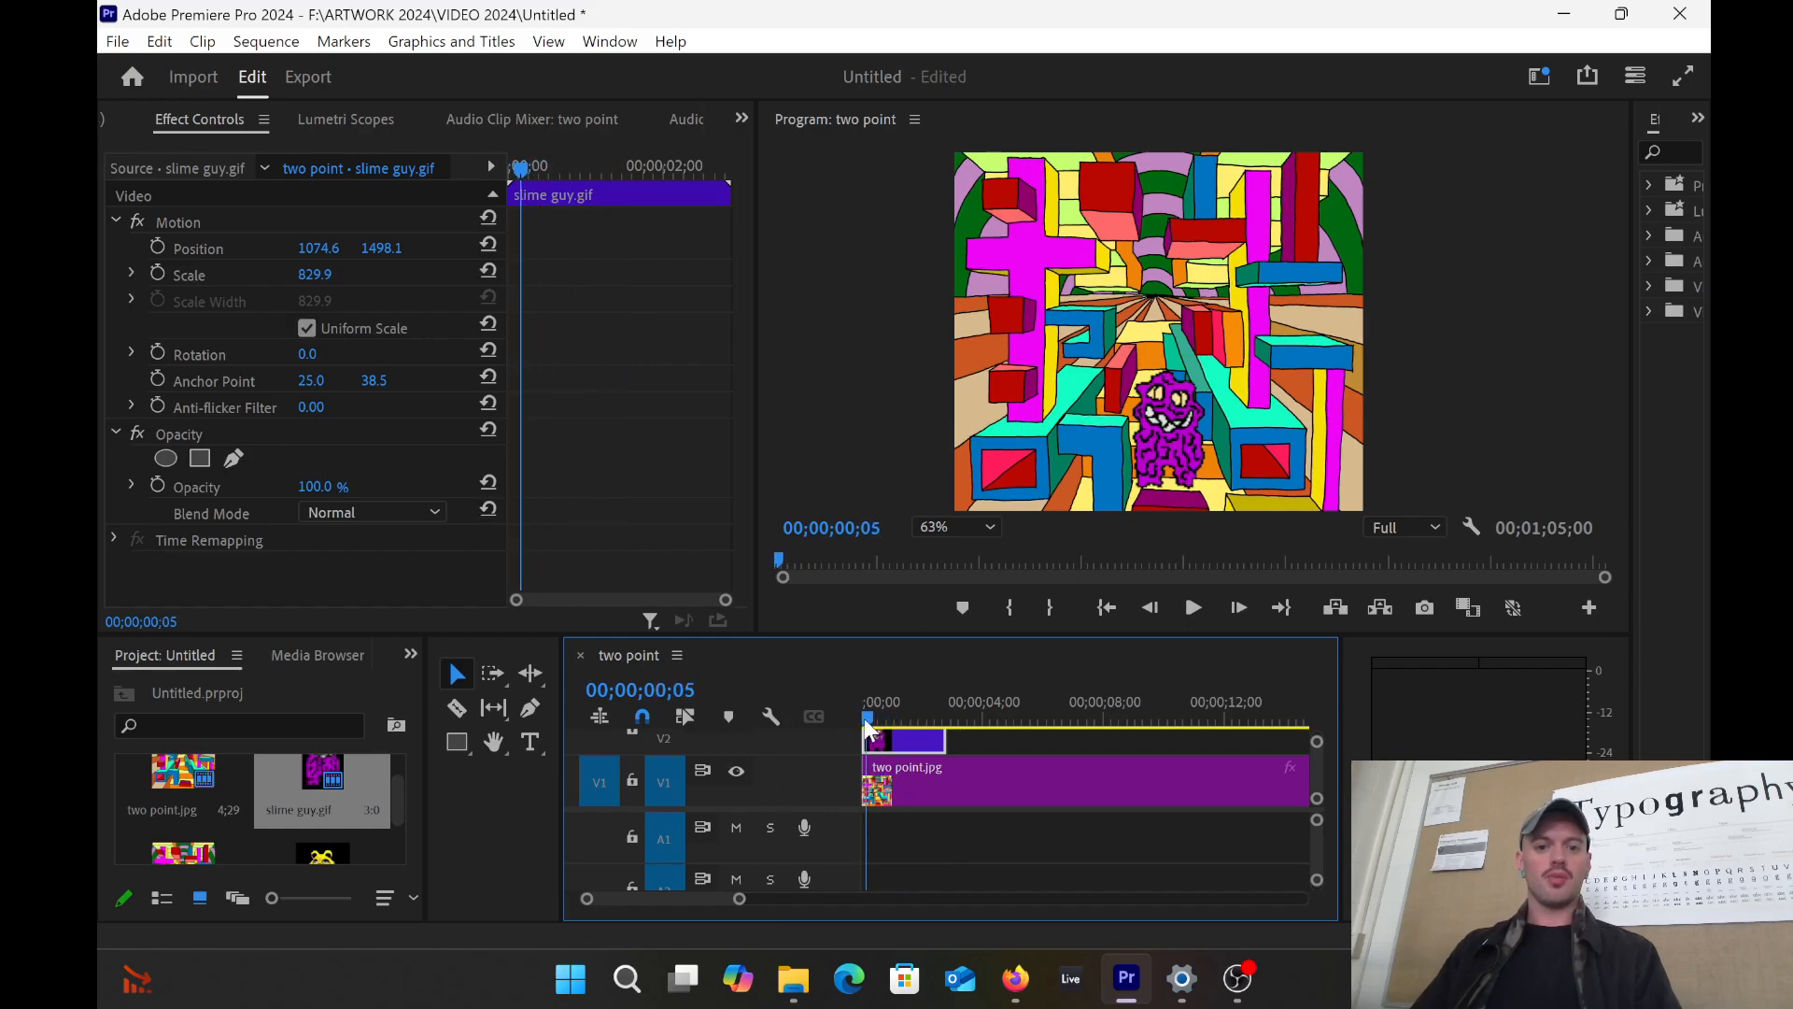
pyautogui.click(152, 246)
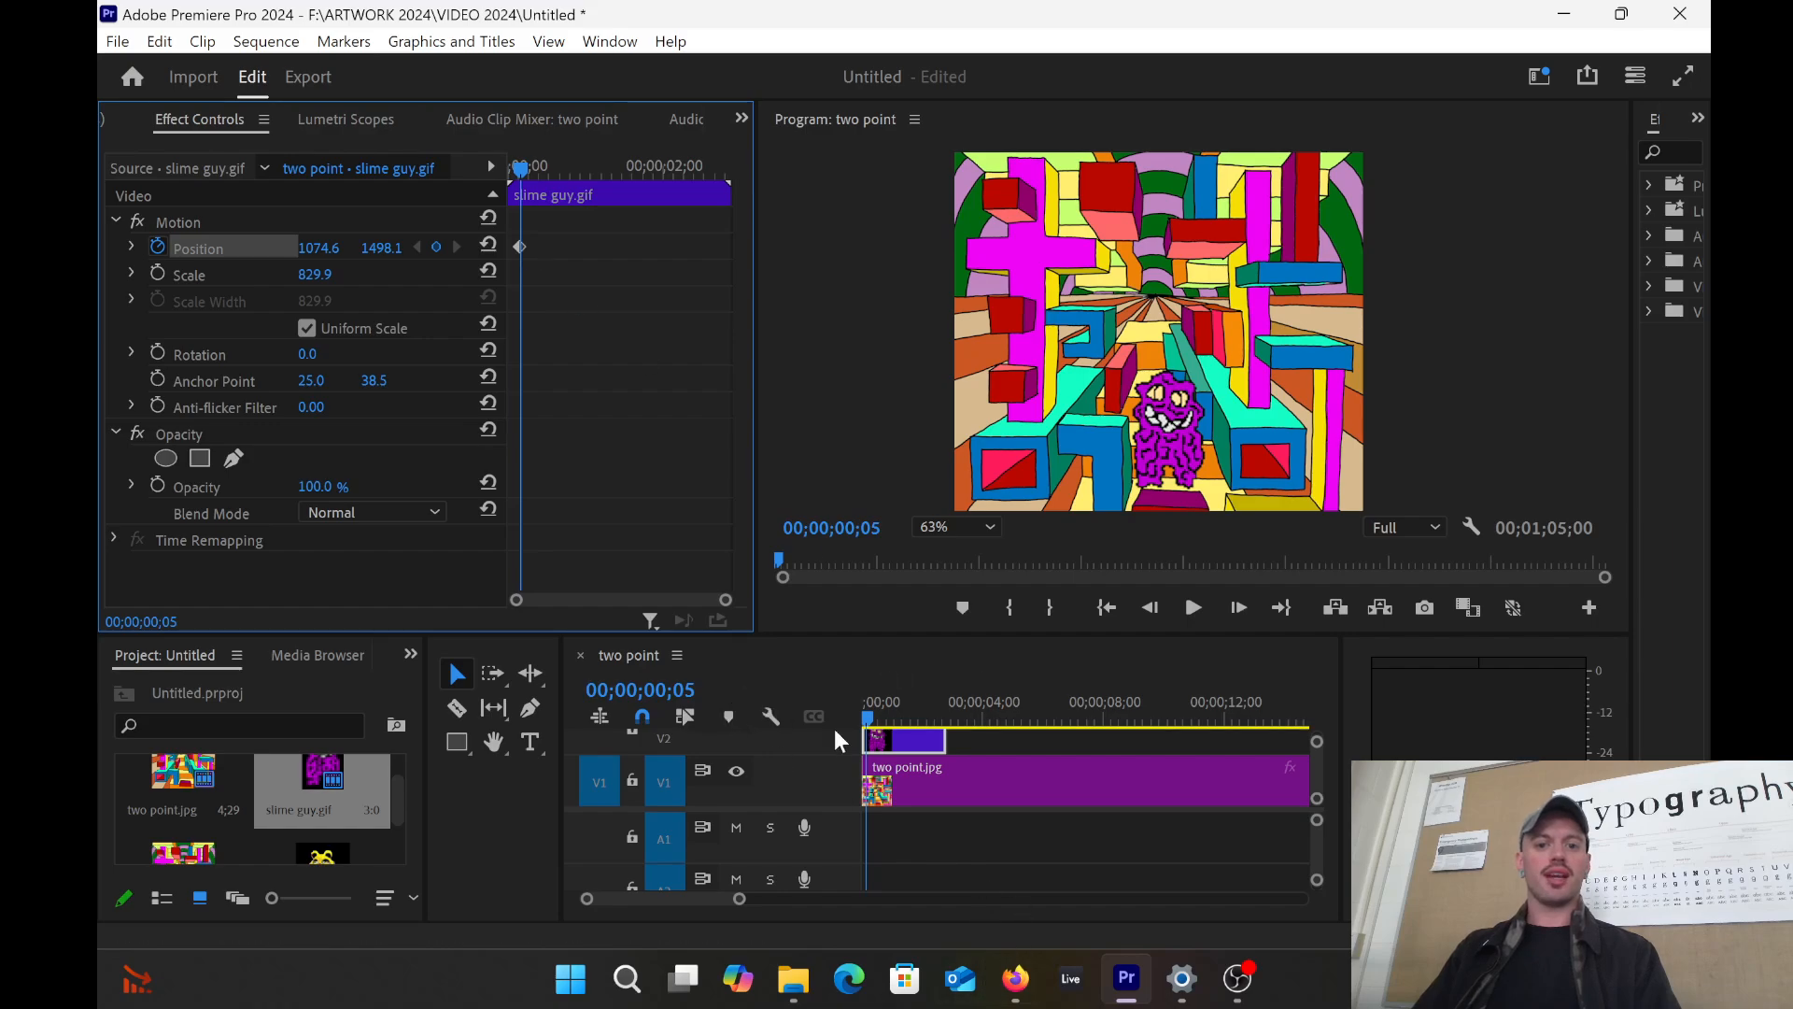
pyautogui.moveTo(874, 727); pyautogui.dragTo(940, 719)
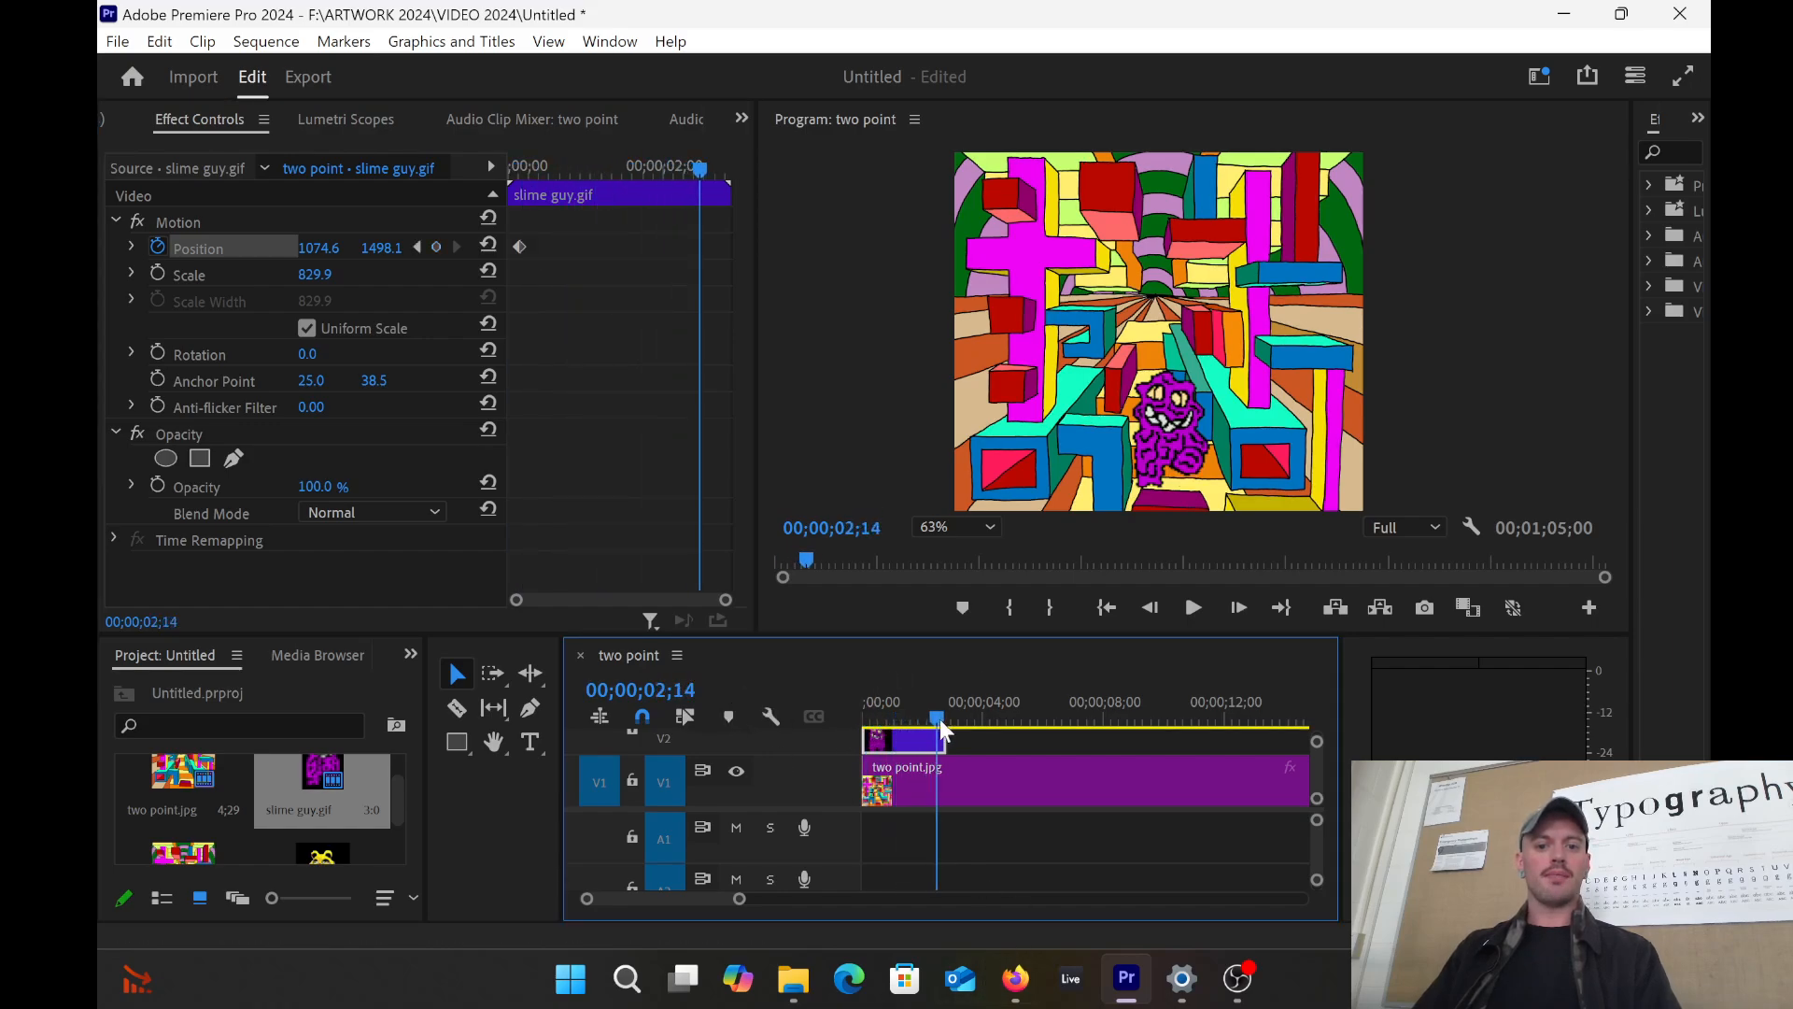
pyautogui.click(430, 249)
pyautogui.click(432, 247)
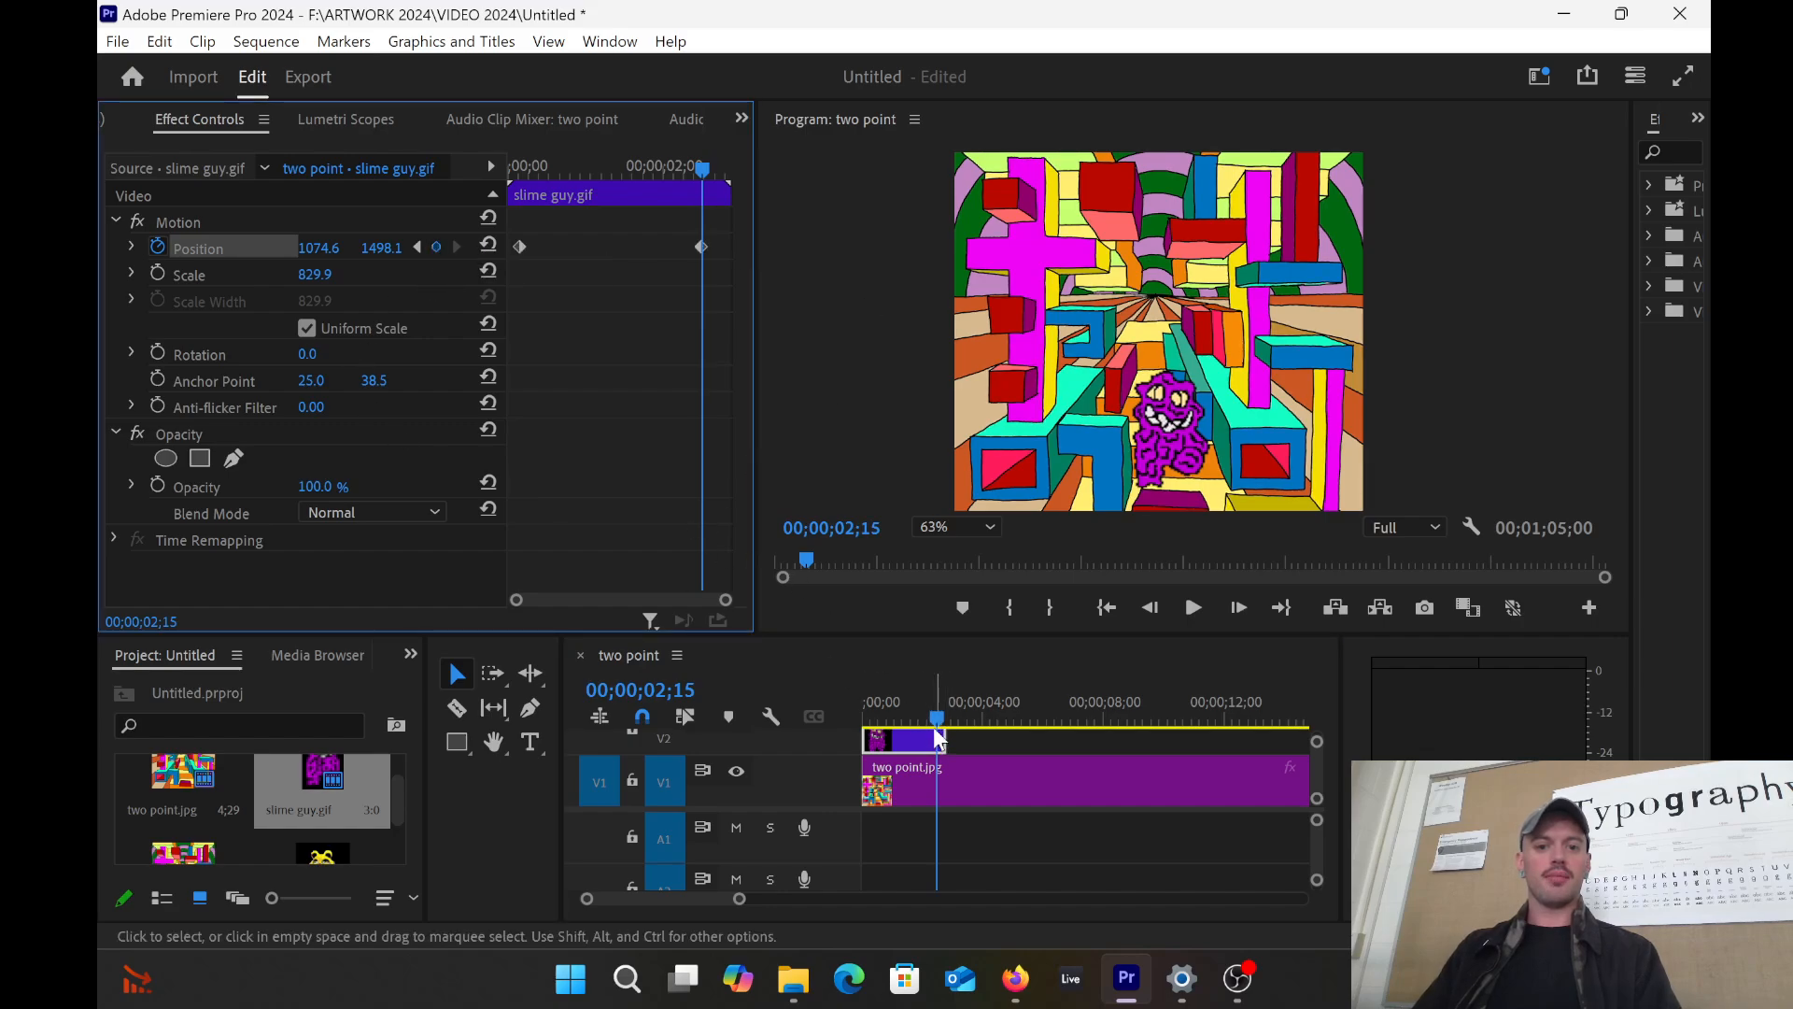
pyautogui.moveTo(936, 724); pyautogui.dragTo(885, 725)
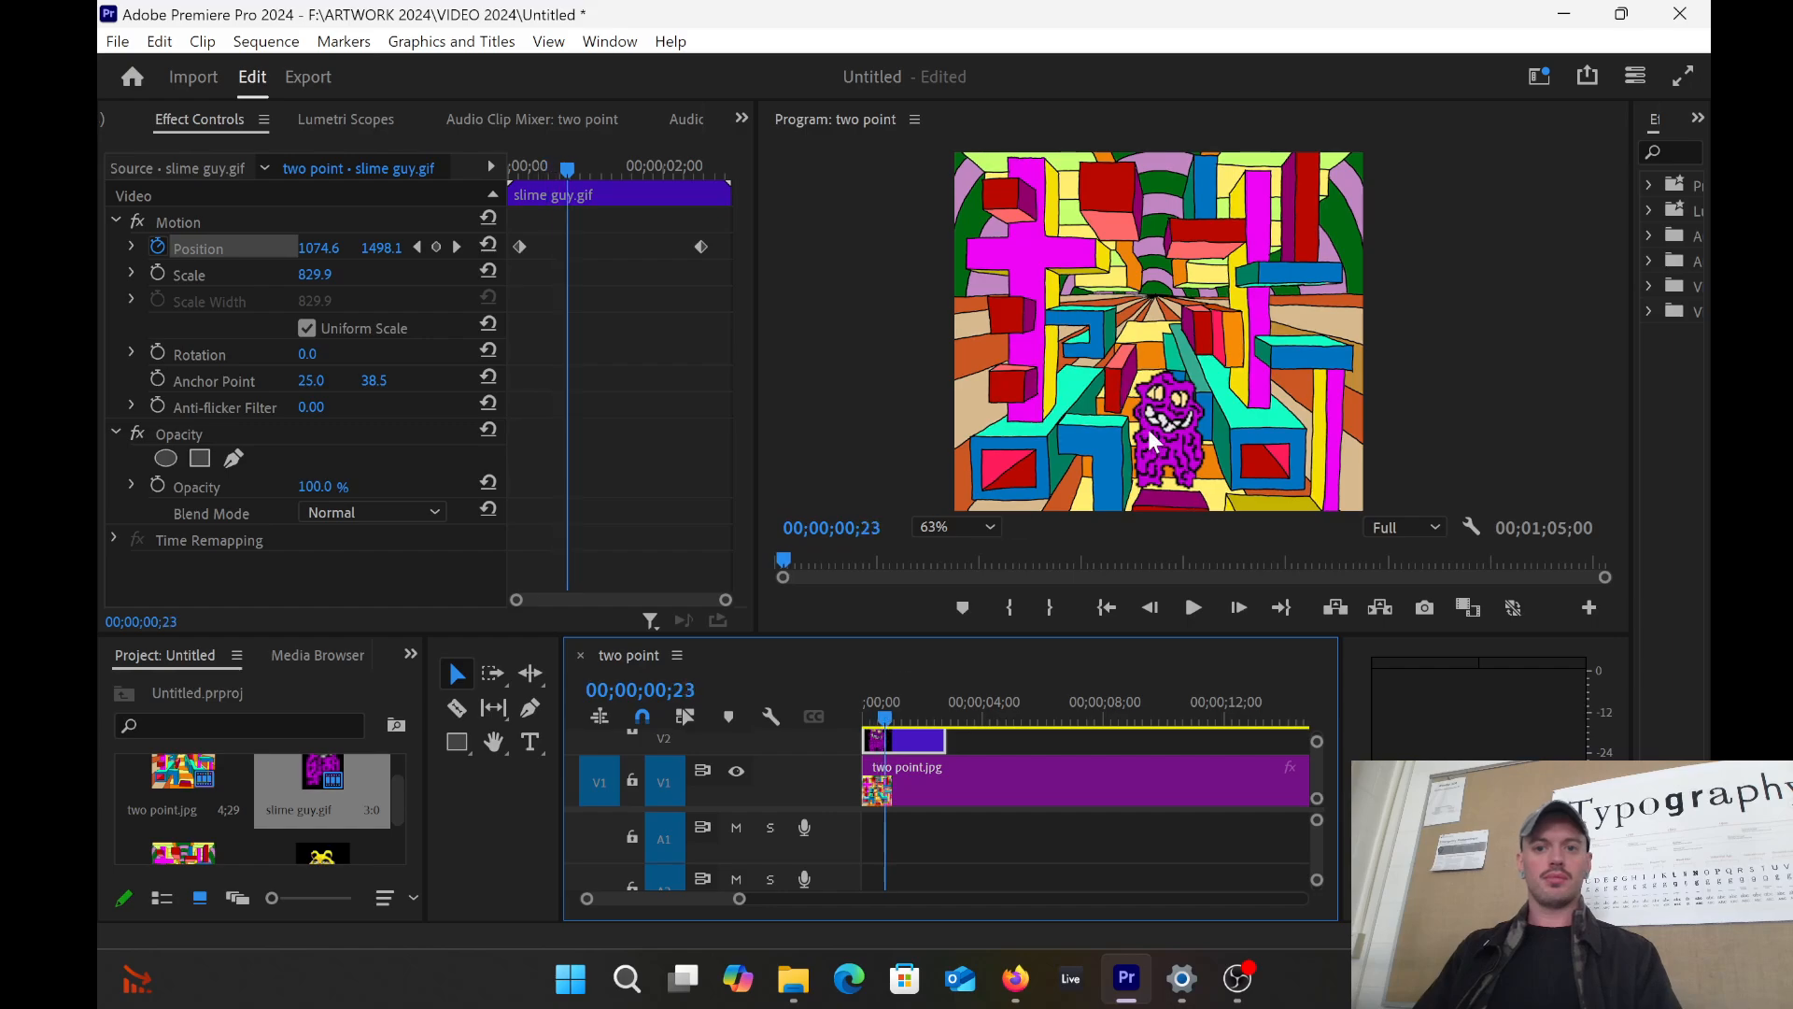
# Step: Undo a stray move, then drag the slime guy at 00;00;02;03 to add a Position keyframe
pyautogui.click(1159, 434)
pyautogui.moveTo(1159, 433); pyautogui.dragTo(1174, 427)
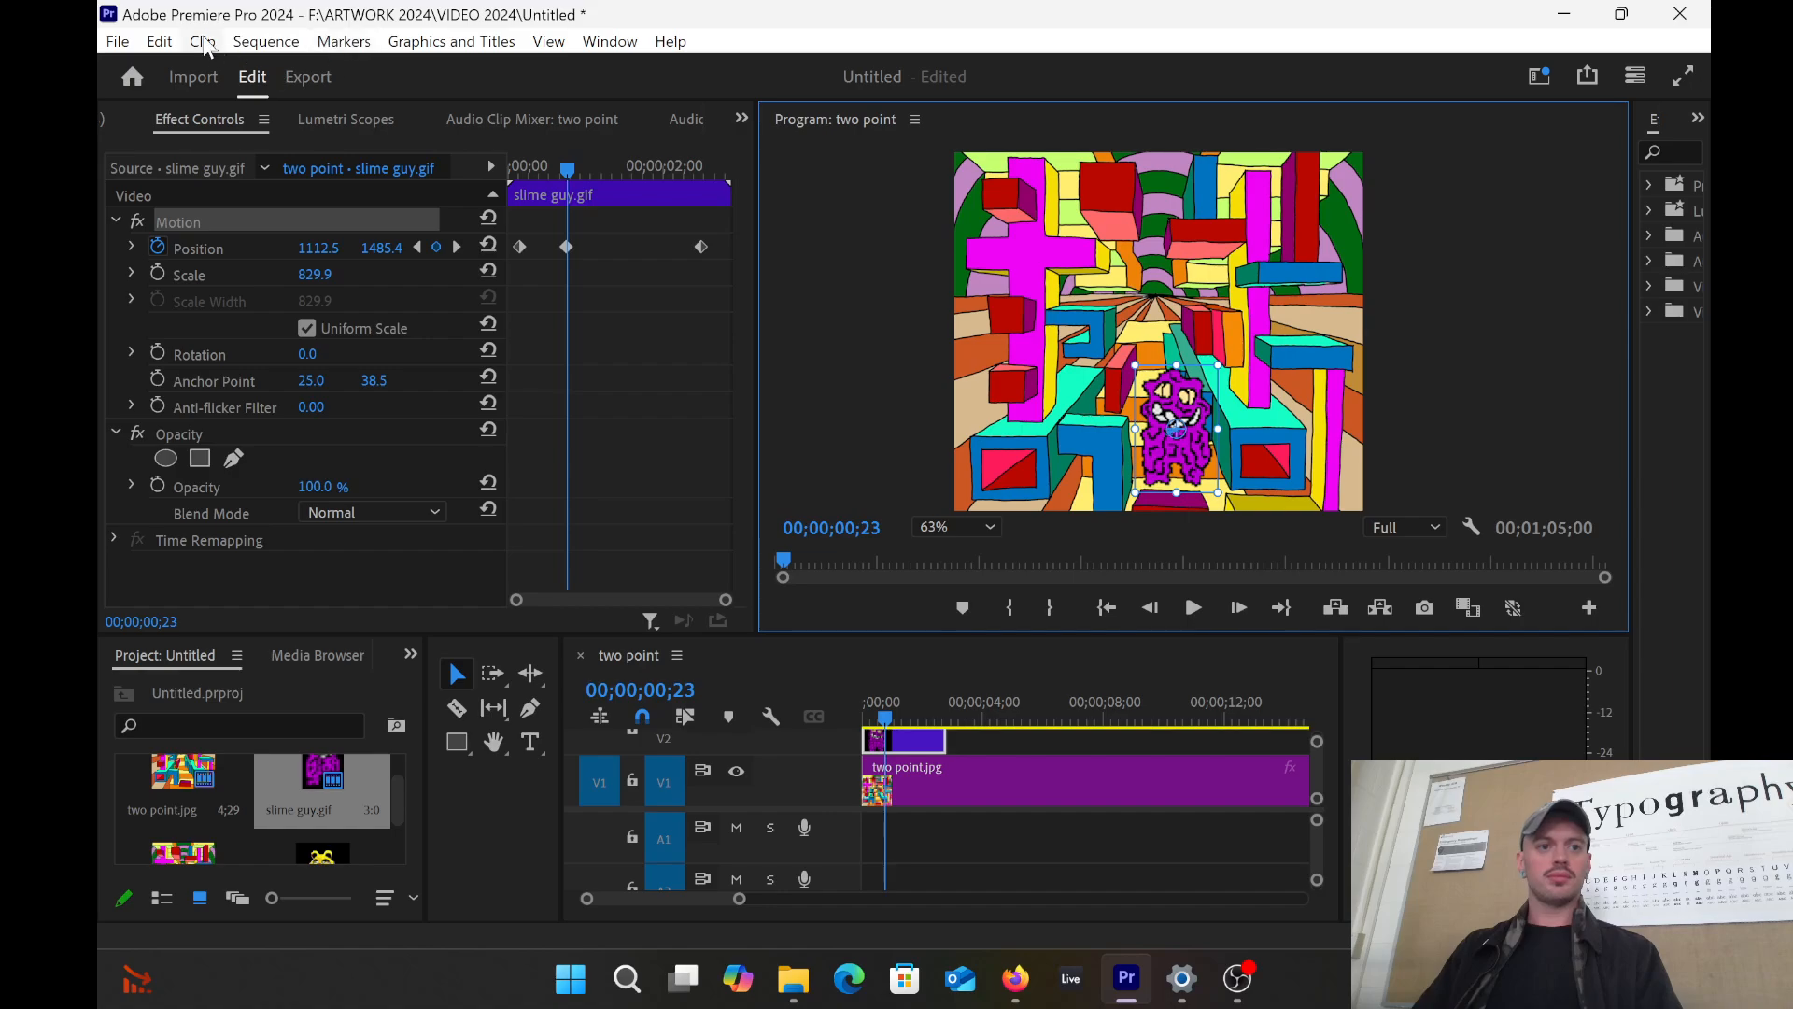
pyautogui.click(159, 41)
pyautogui.click(187, 65)
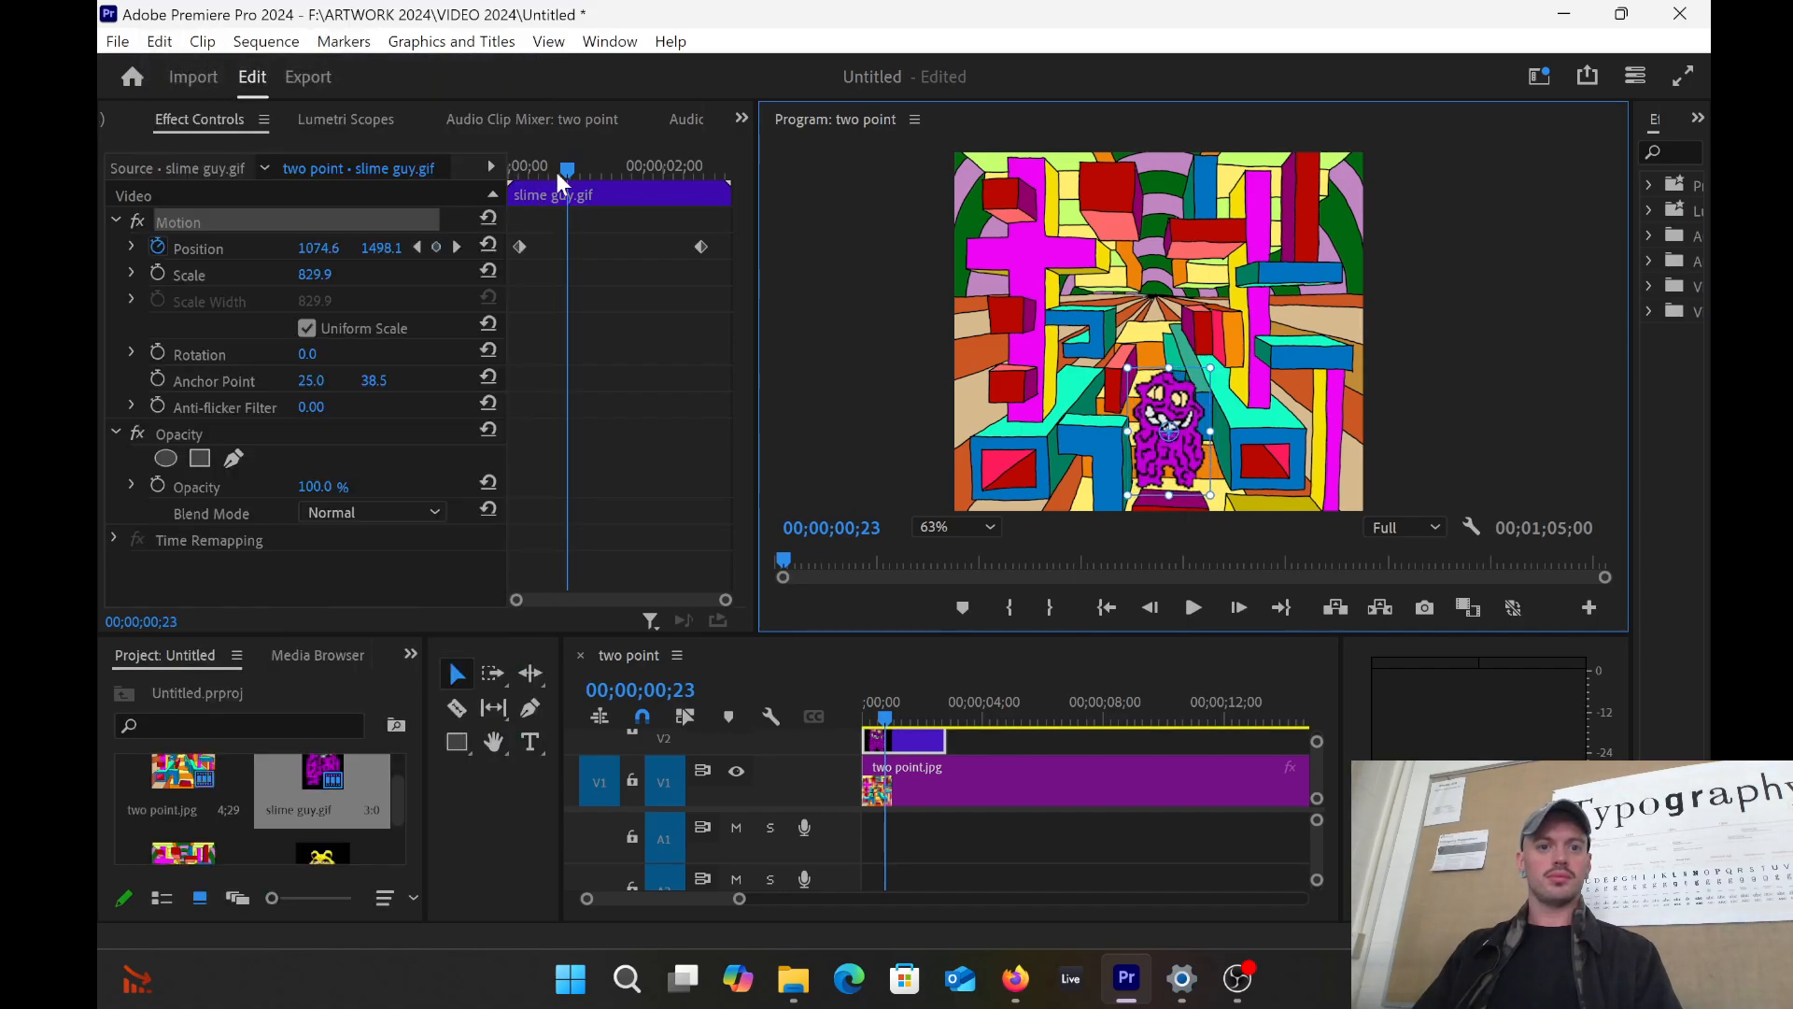
pyautogui.moveTo(564, 169); pyautogui.dragTo(668, 187)
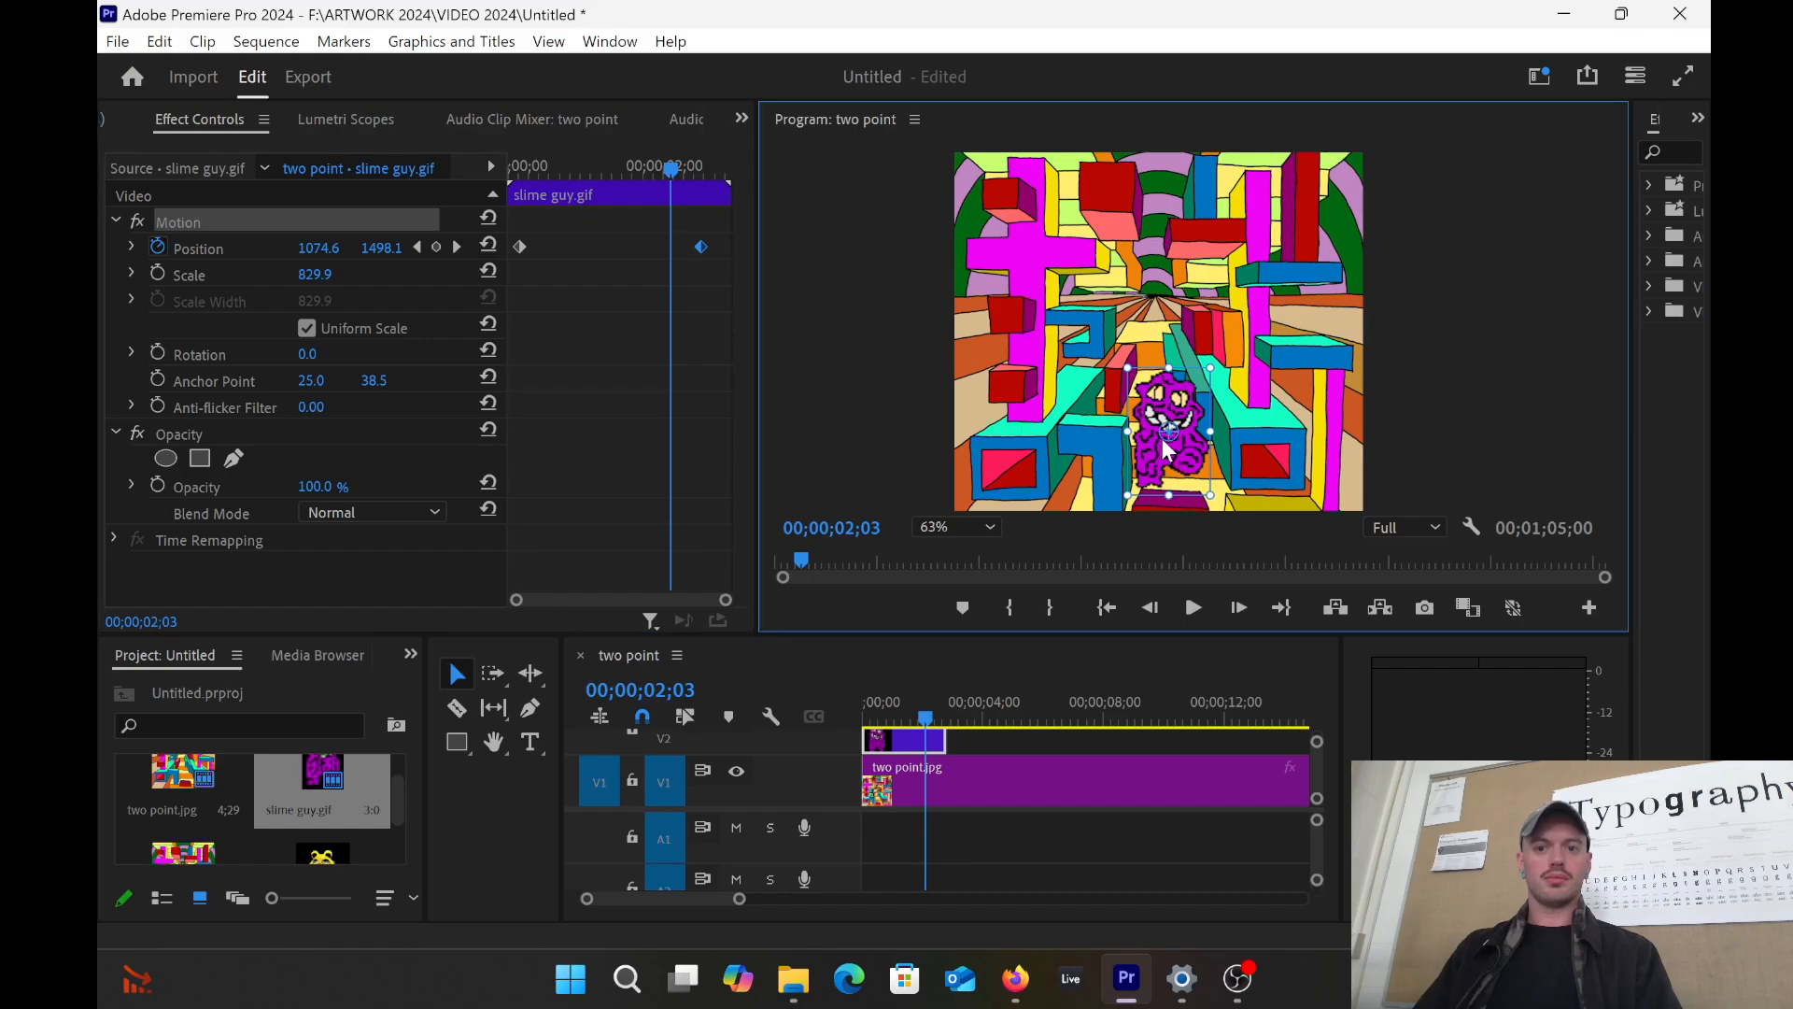
pyautogui.moveTo(1272, 365); pyautogui.dragTo(1275, 353)
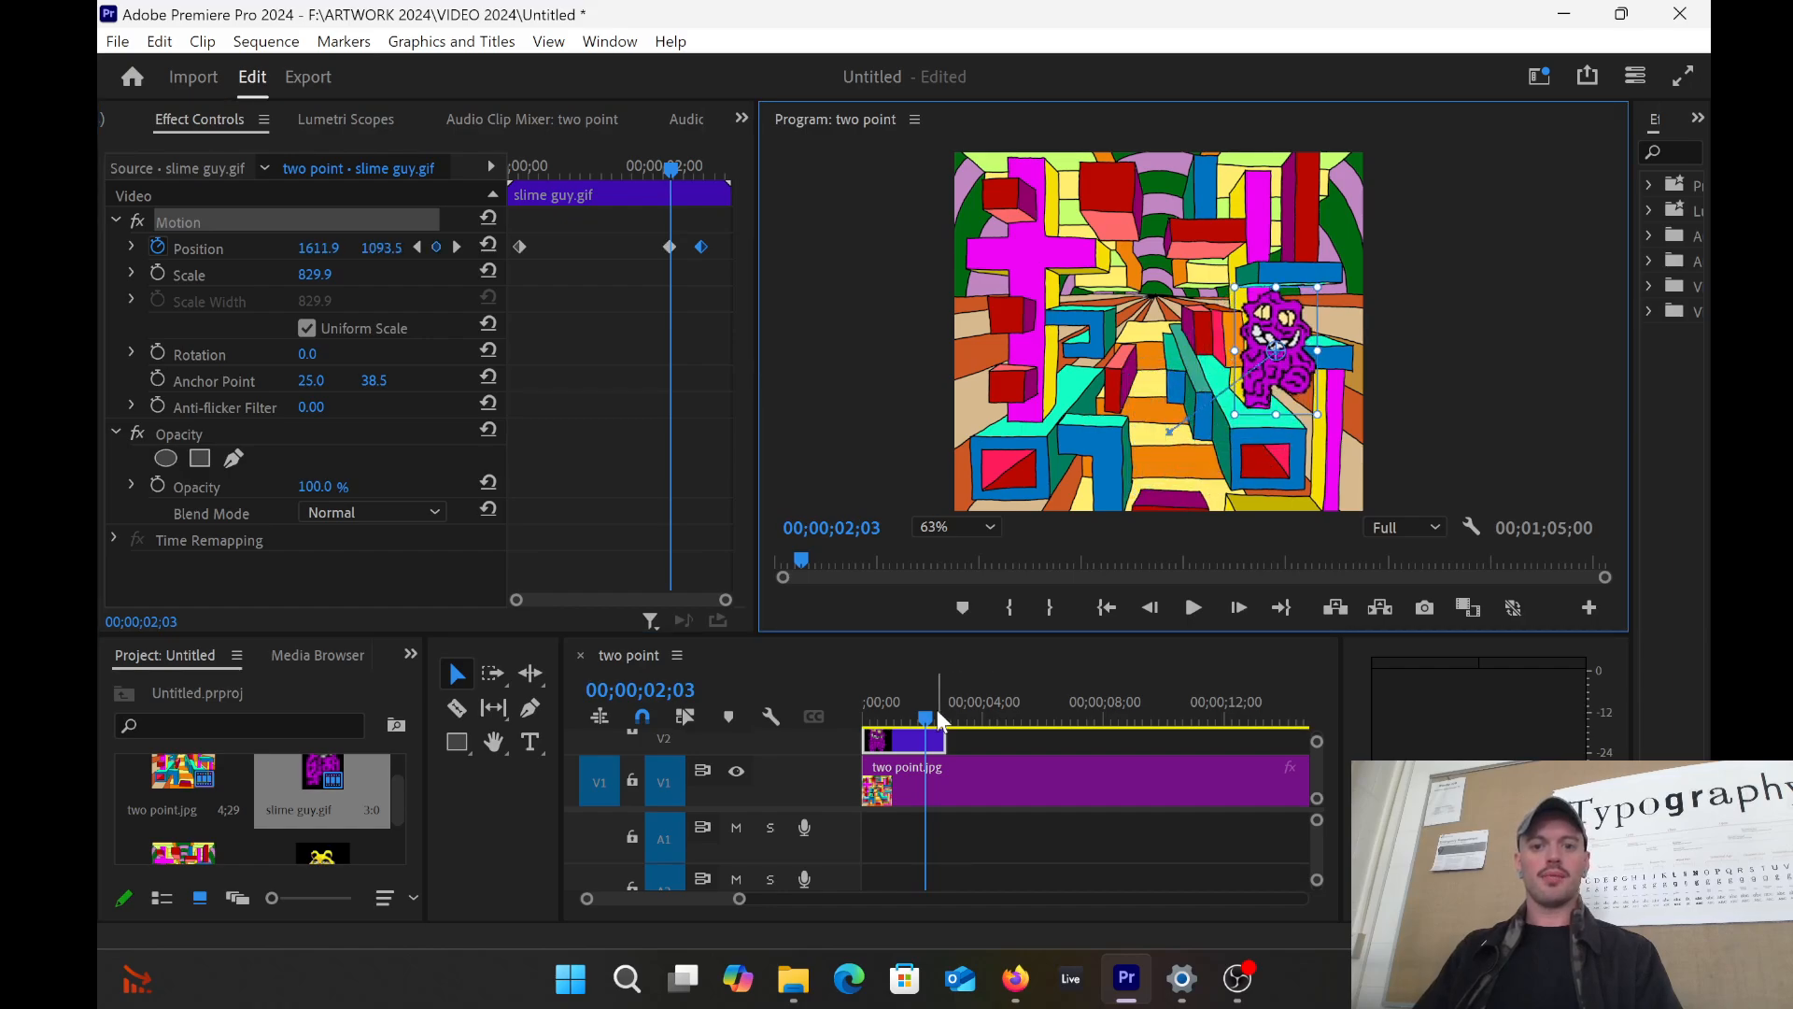
# Step: Play back the slime guy's motion, then set the current time to the last keyframe
pyautogui.moveTo(924, 719); pyautogui.dragTo(833, 706)
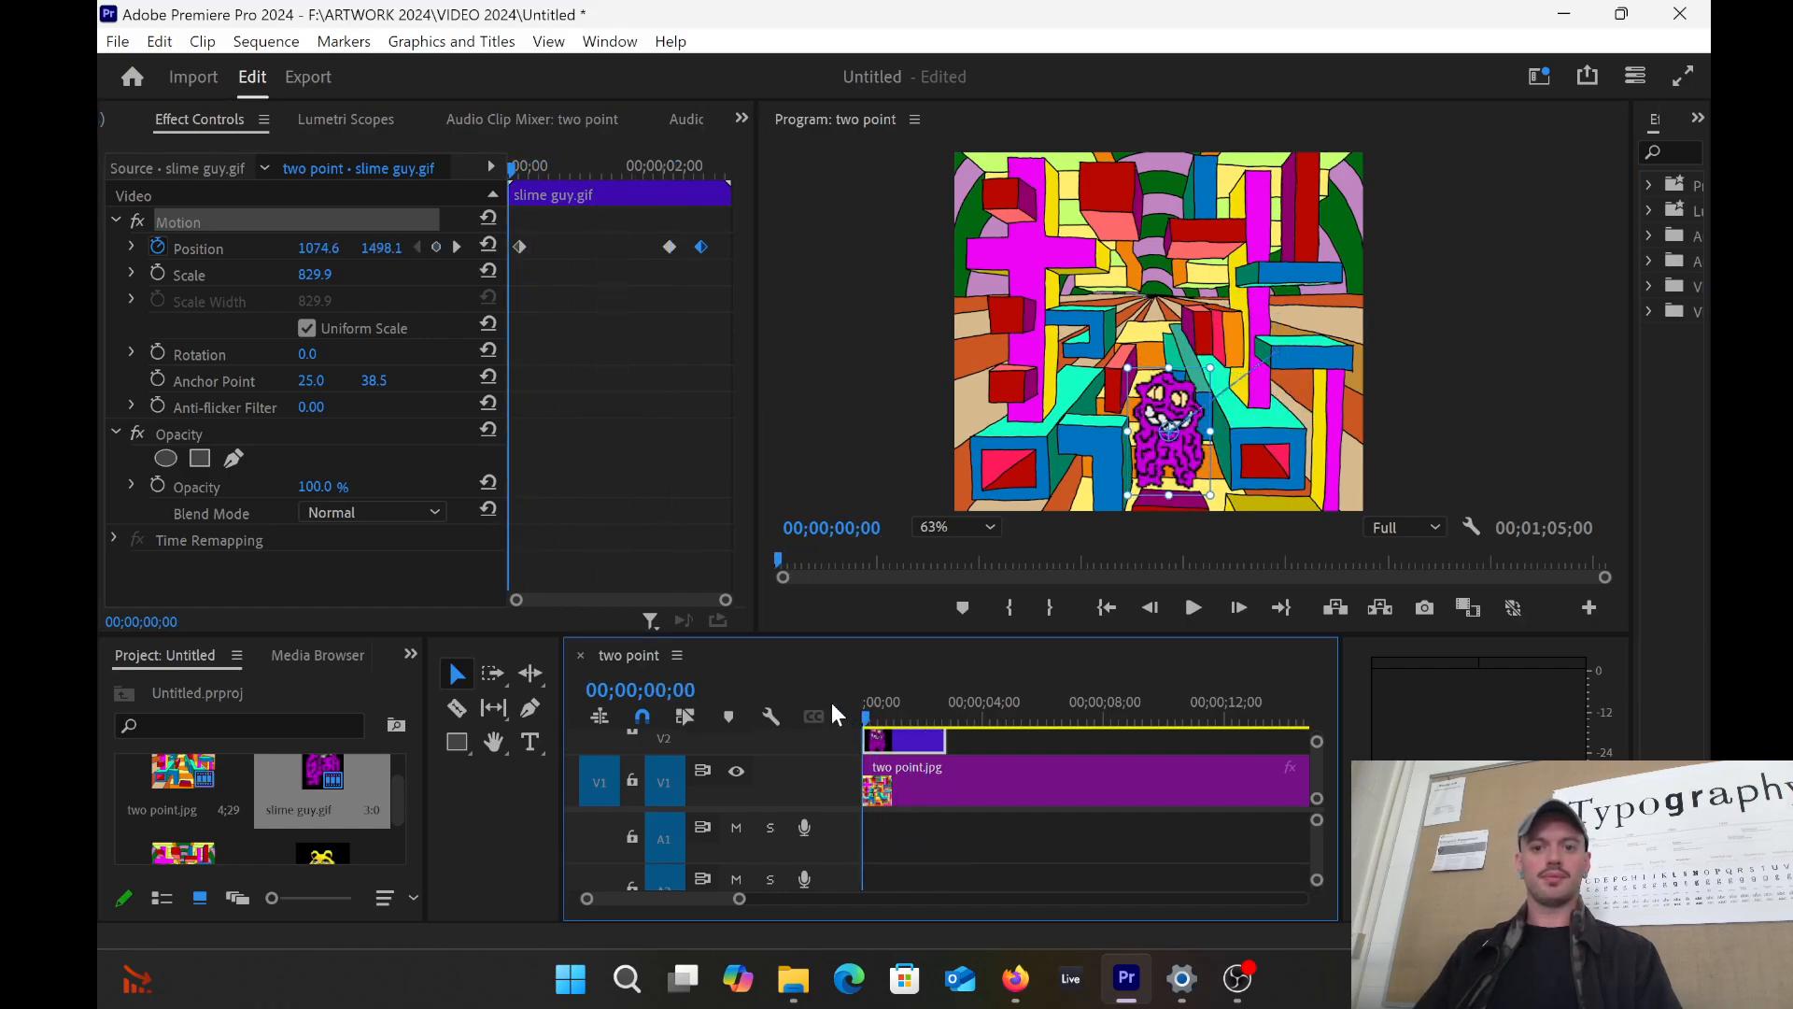
pyautogui.click(1193, 609)
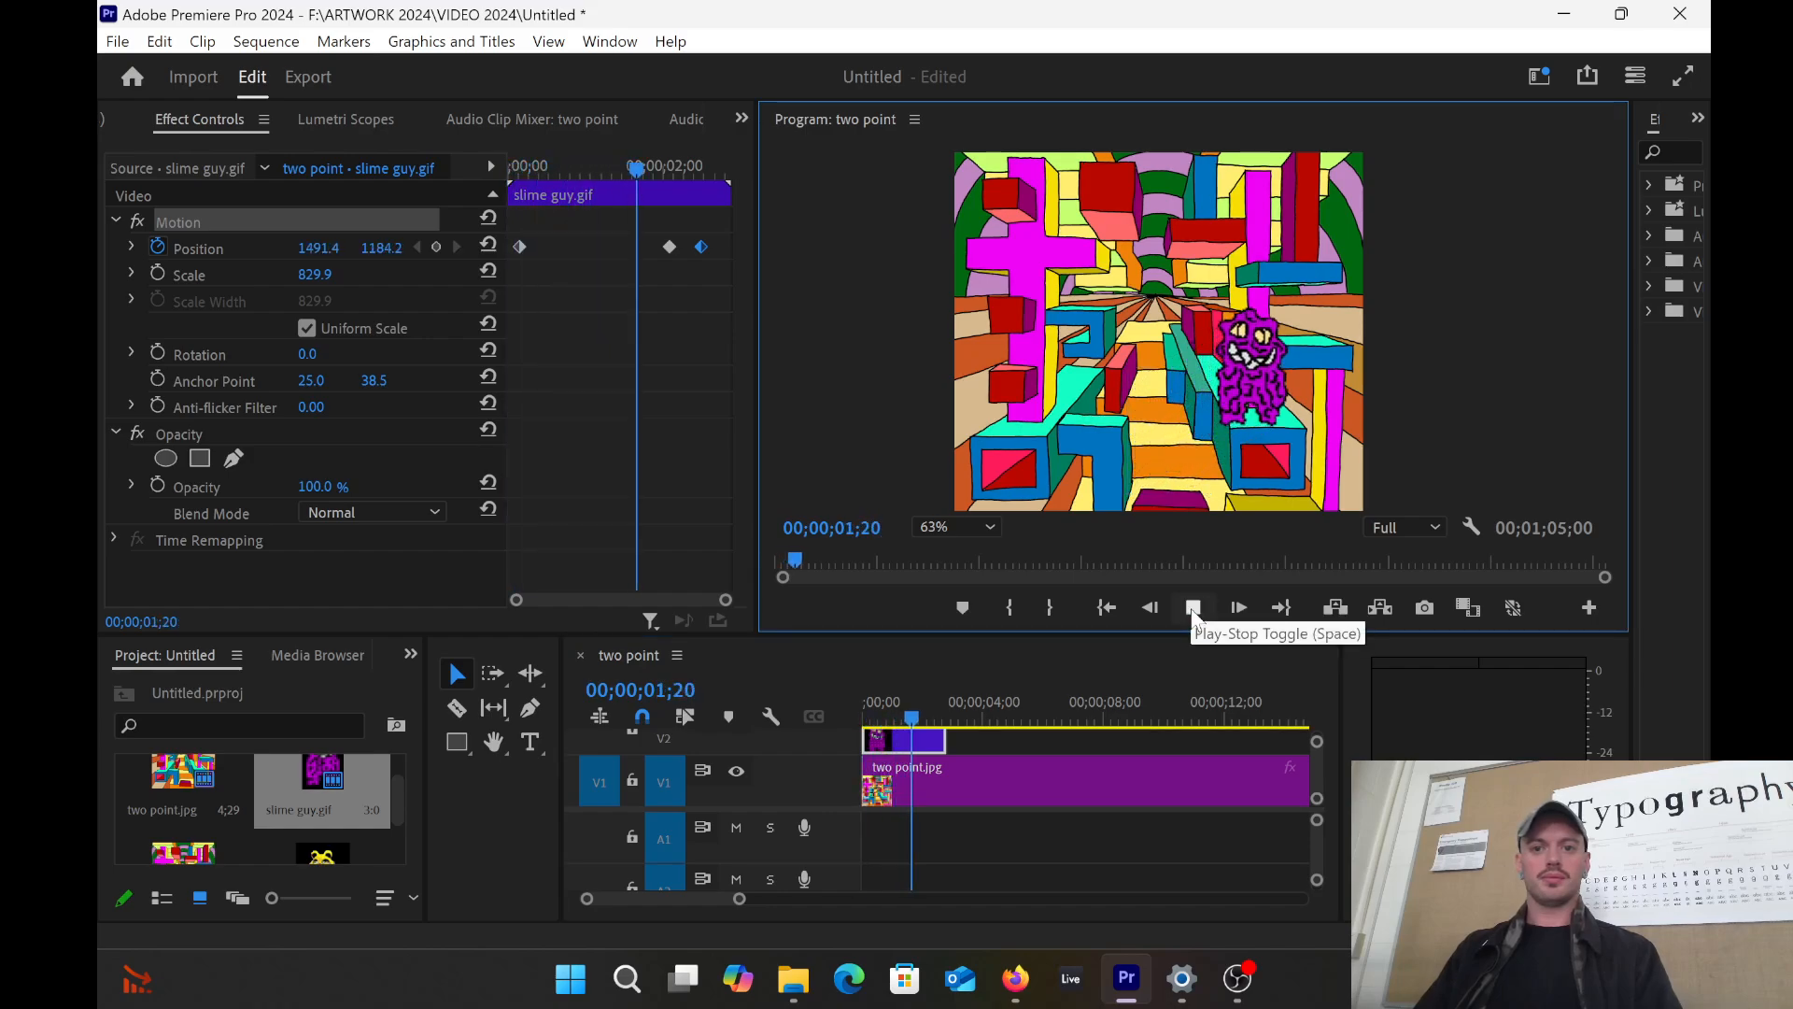
pyautogui.click(1193, 609)
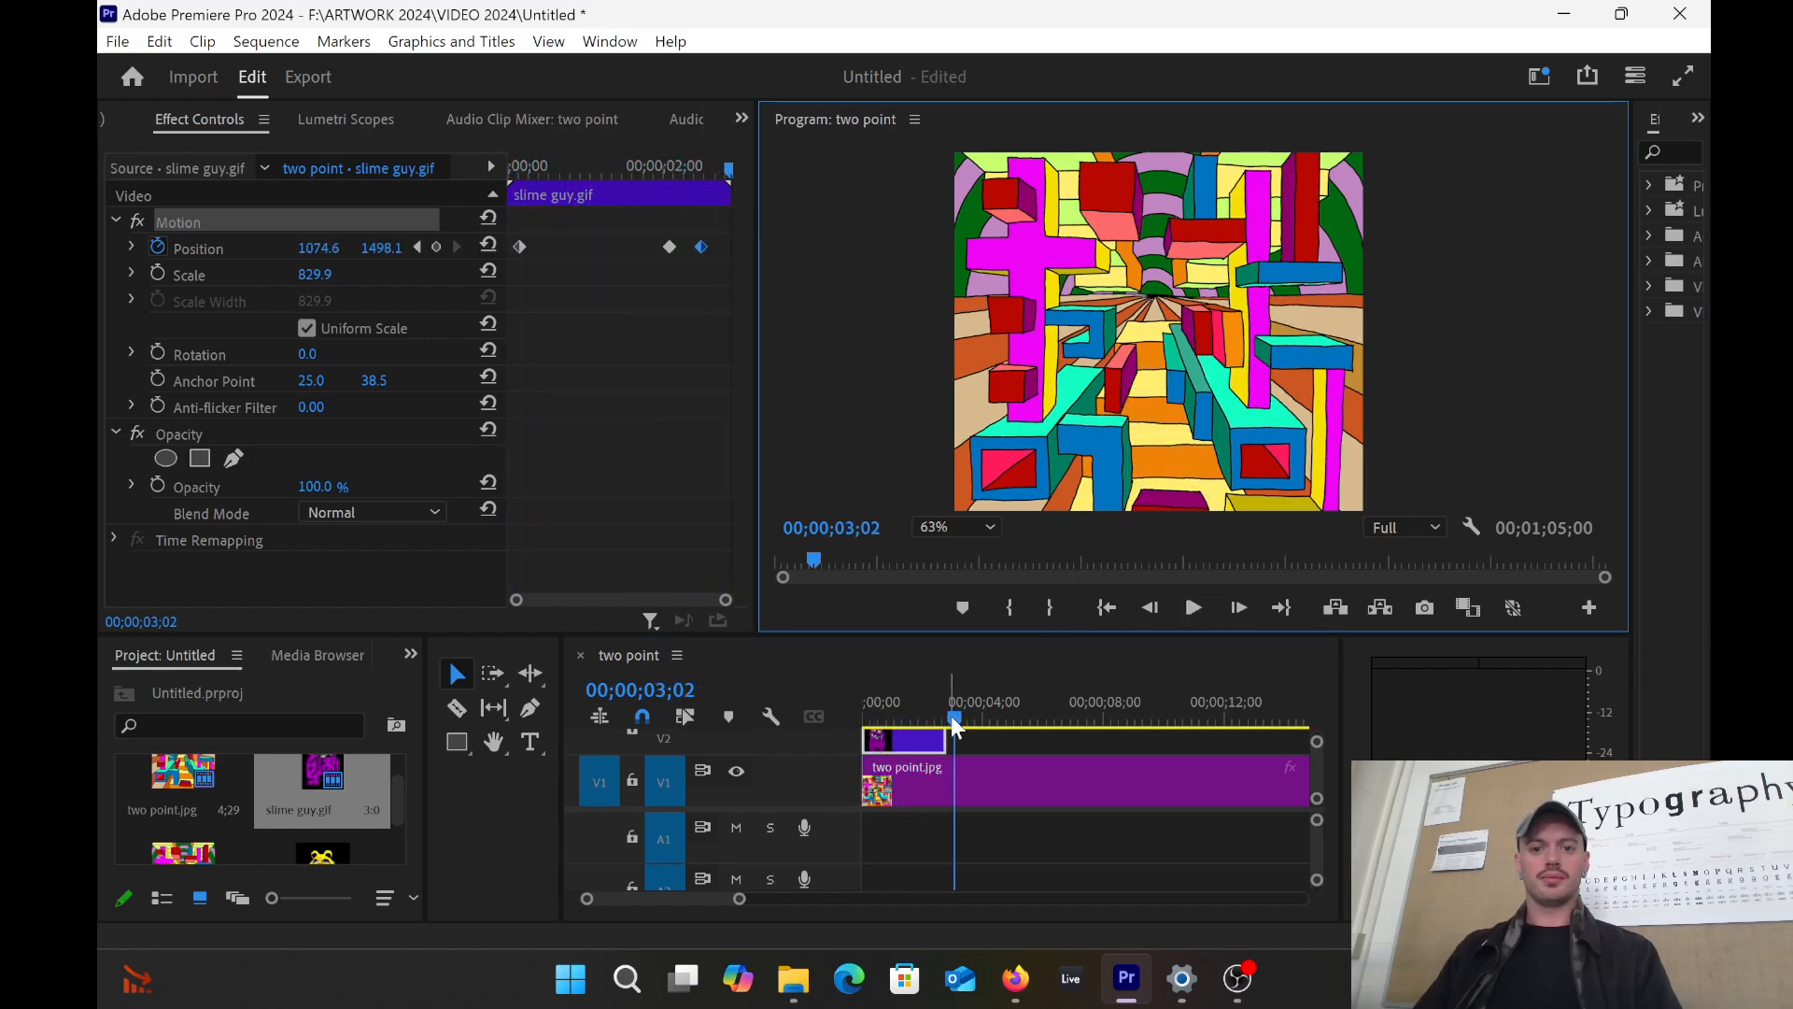
pyautogui.moveTo(954, 726); pyautogui.dragTo(939, 725)
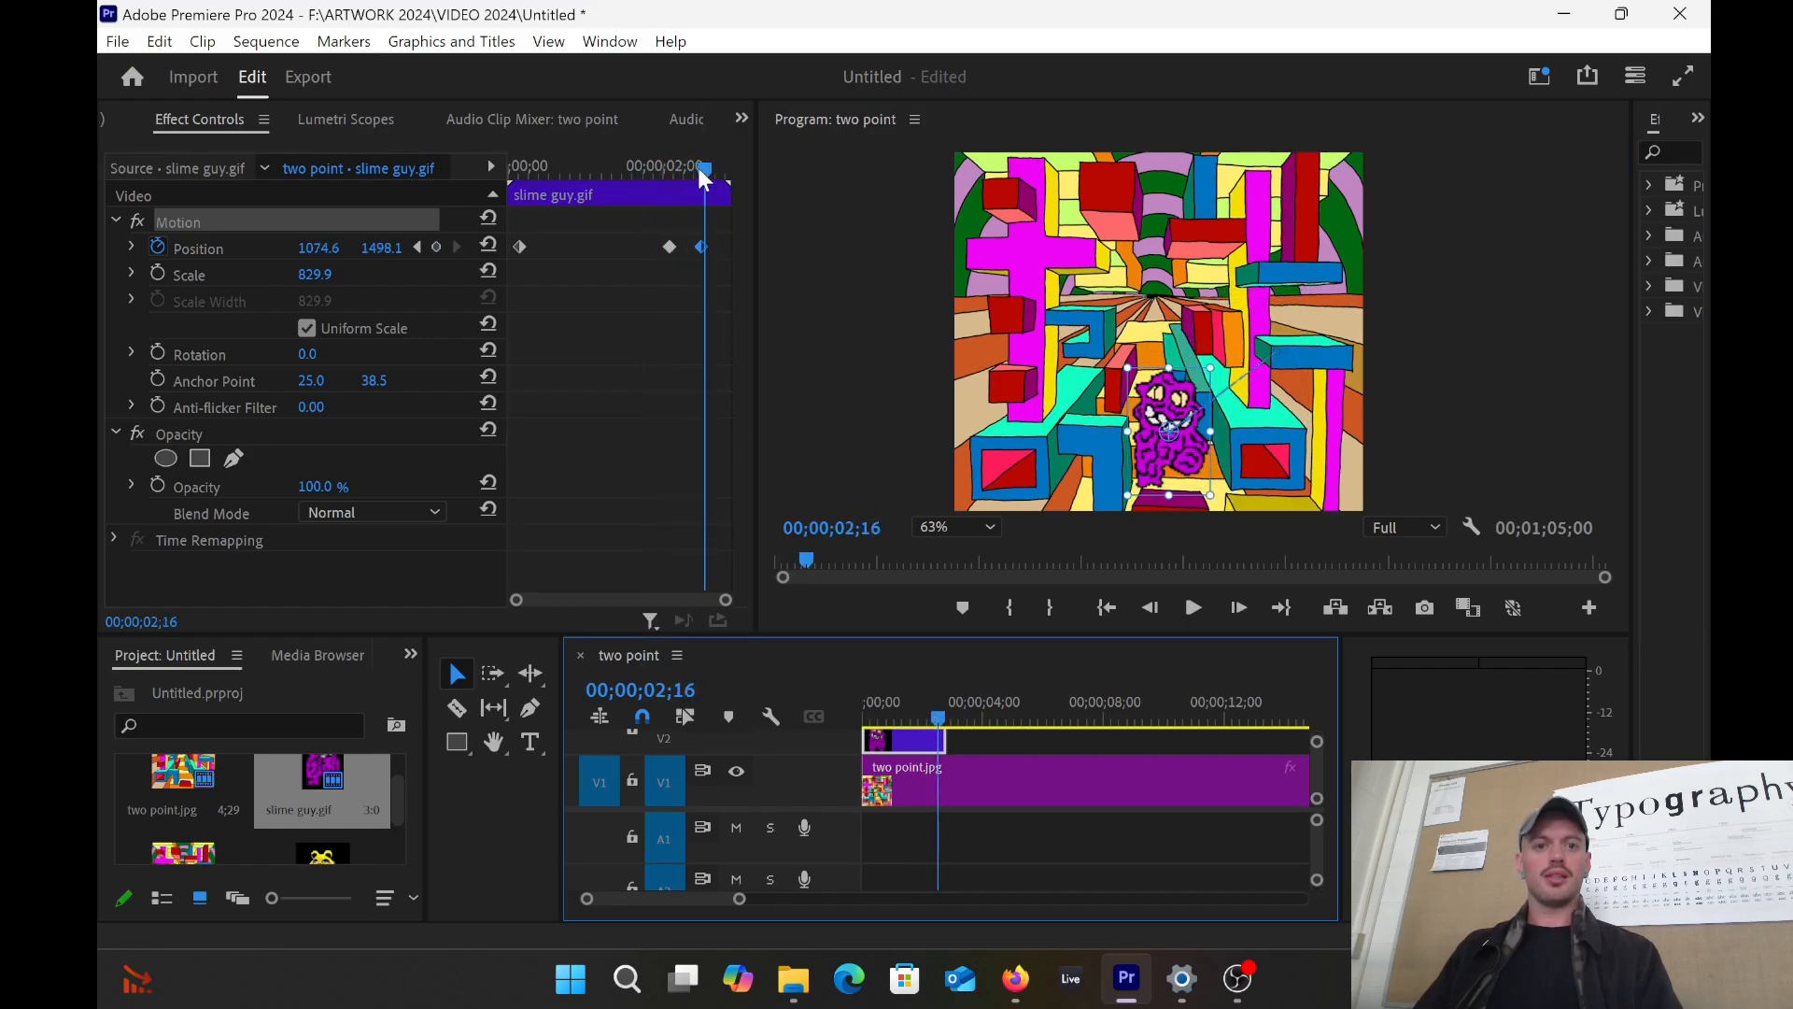
pyautogui.moveTo(703, 173)
pyautogui.mouseDown()
pyautogui.moveTo(674, 166)
pyautogui.moveTo(701, 176)
pyautogui.mouseUp()
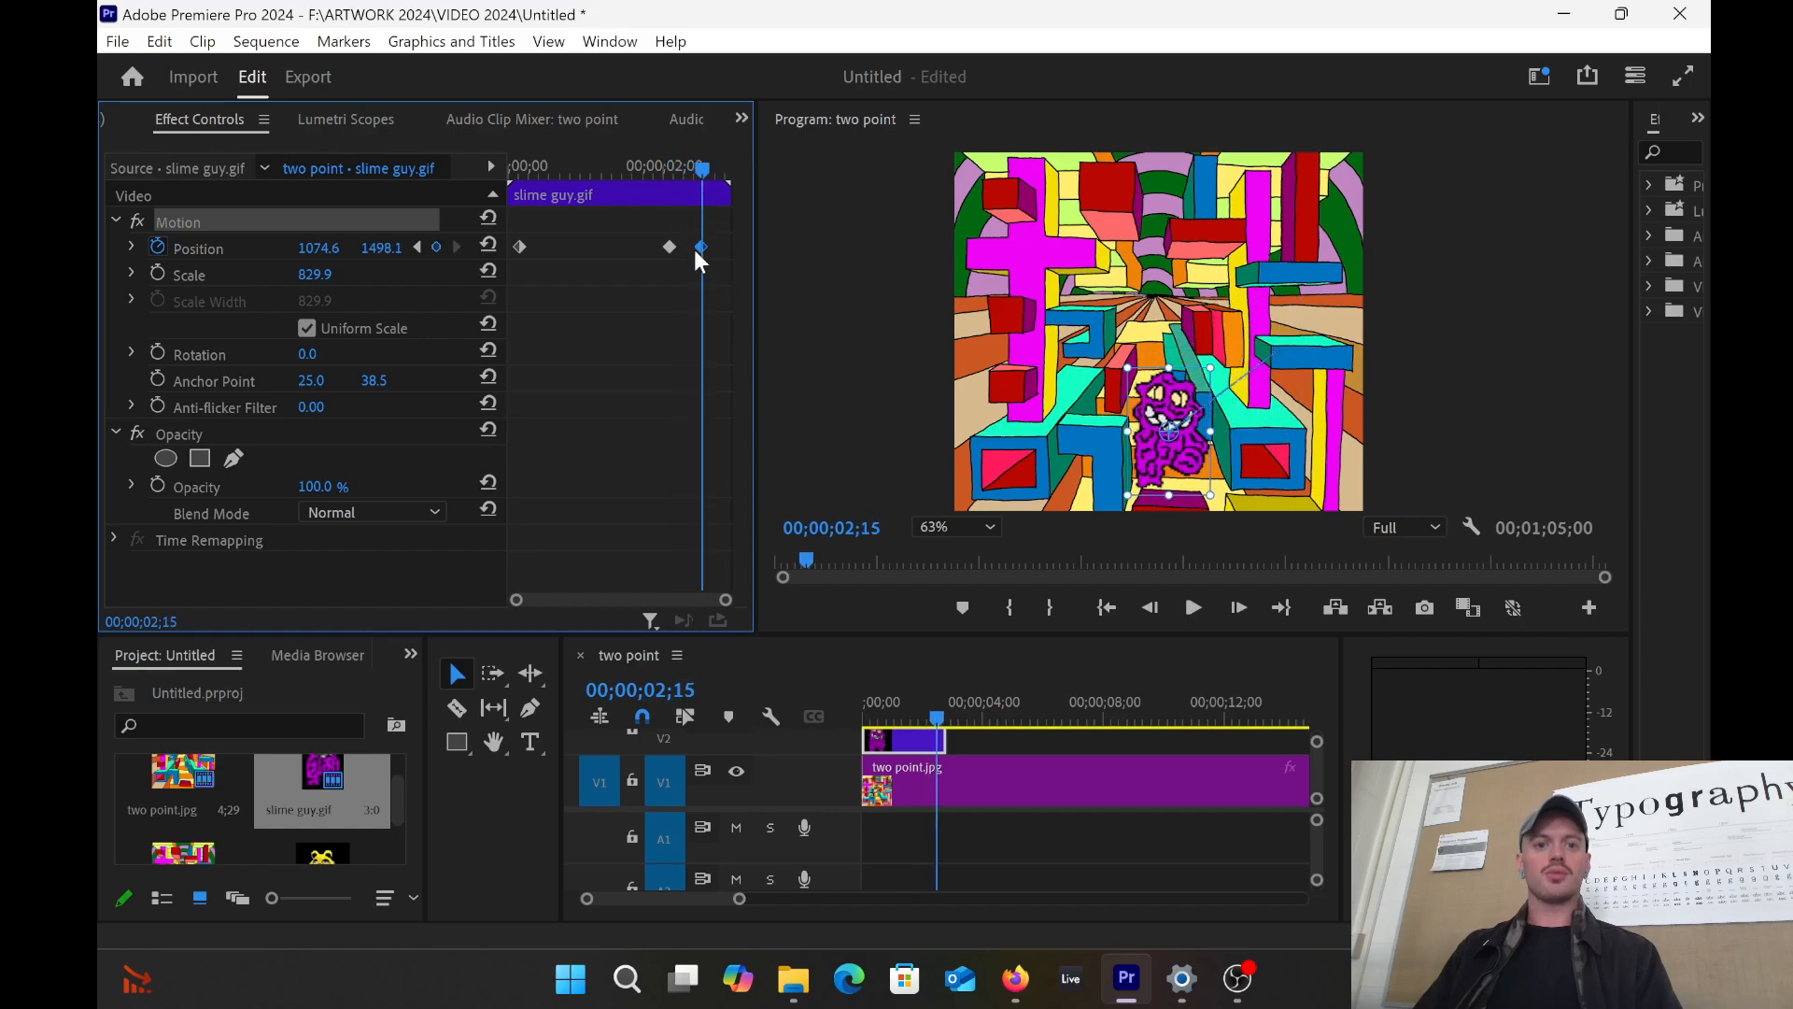
# Step: Cut the last Position keyframe so the slime guy ends at 1611.9, 1093.5, then scrub to verify
pyautogui.rightClick(699, 247)
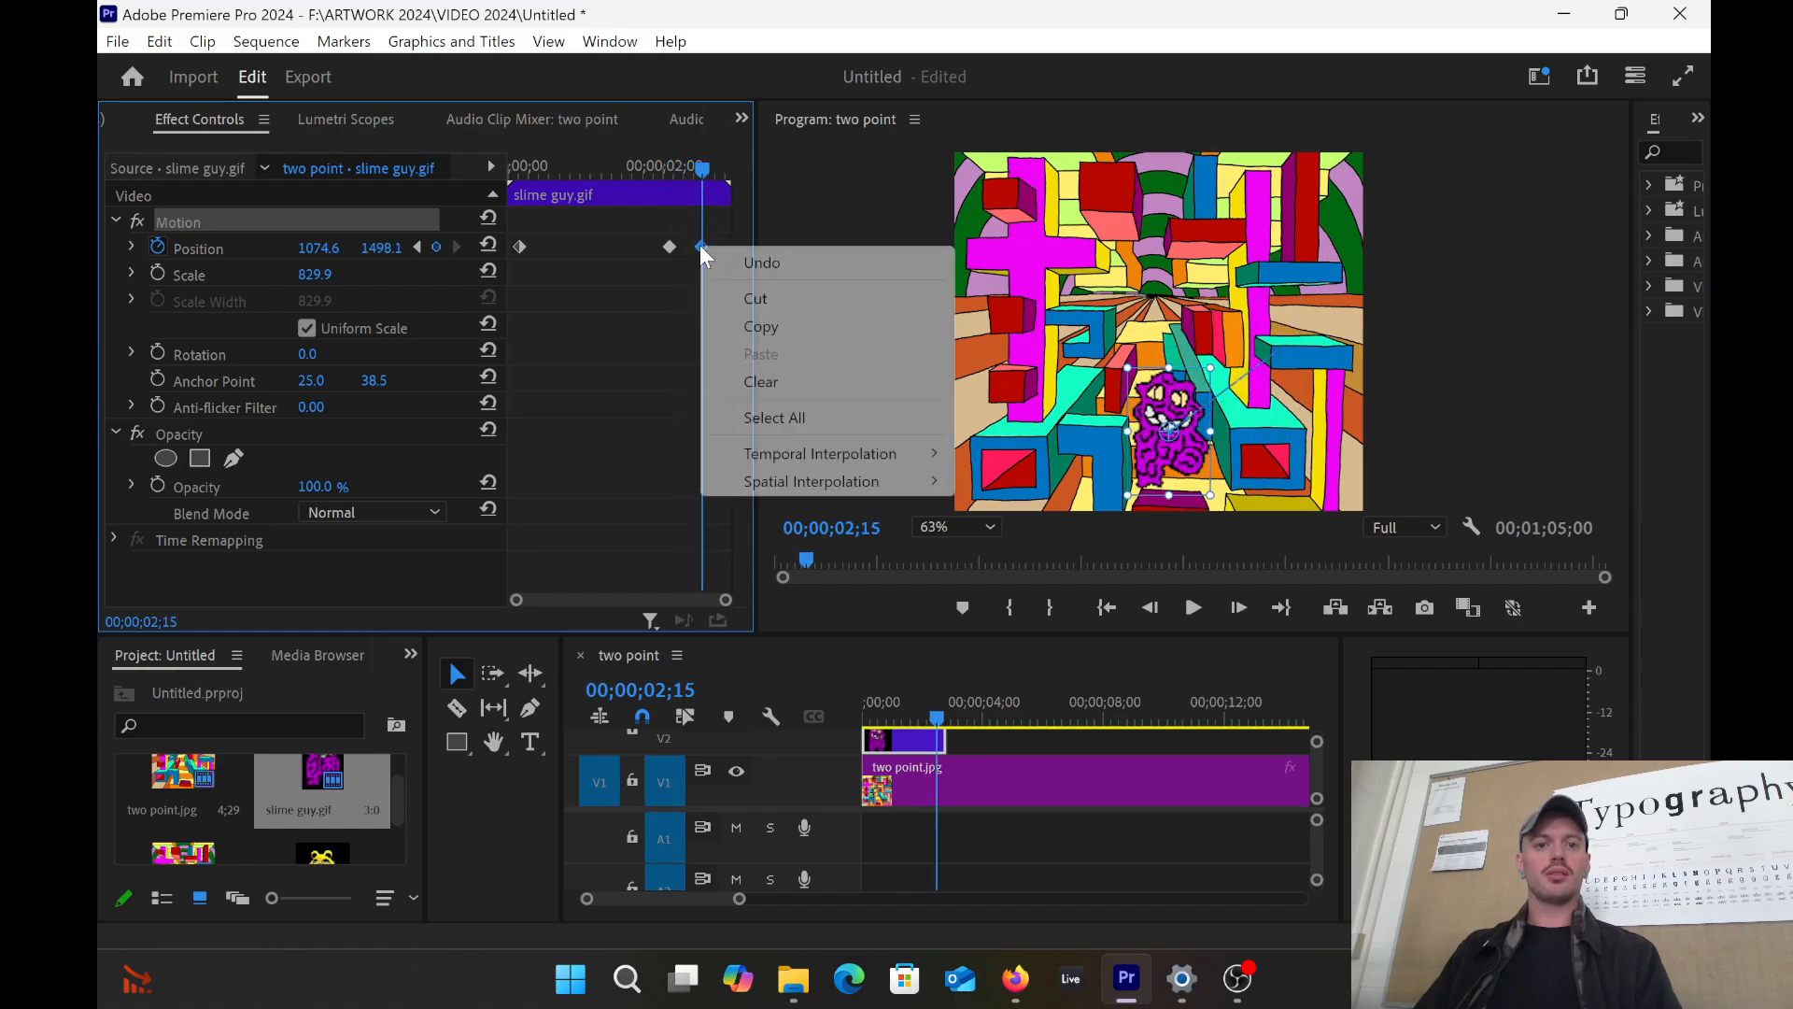
pyautogui.click(751, 300)
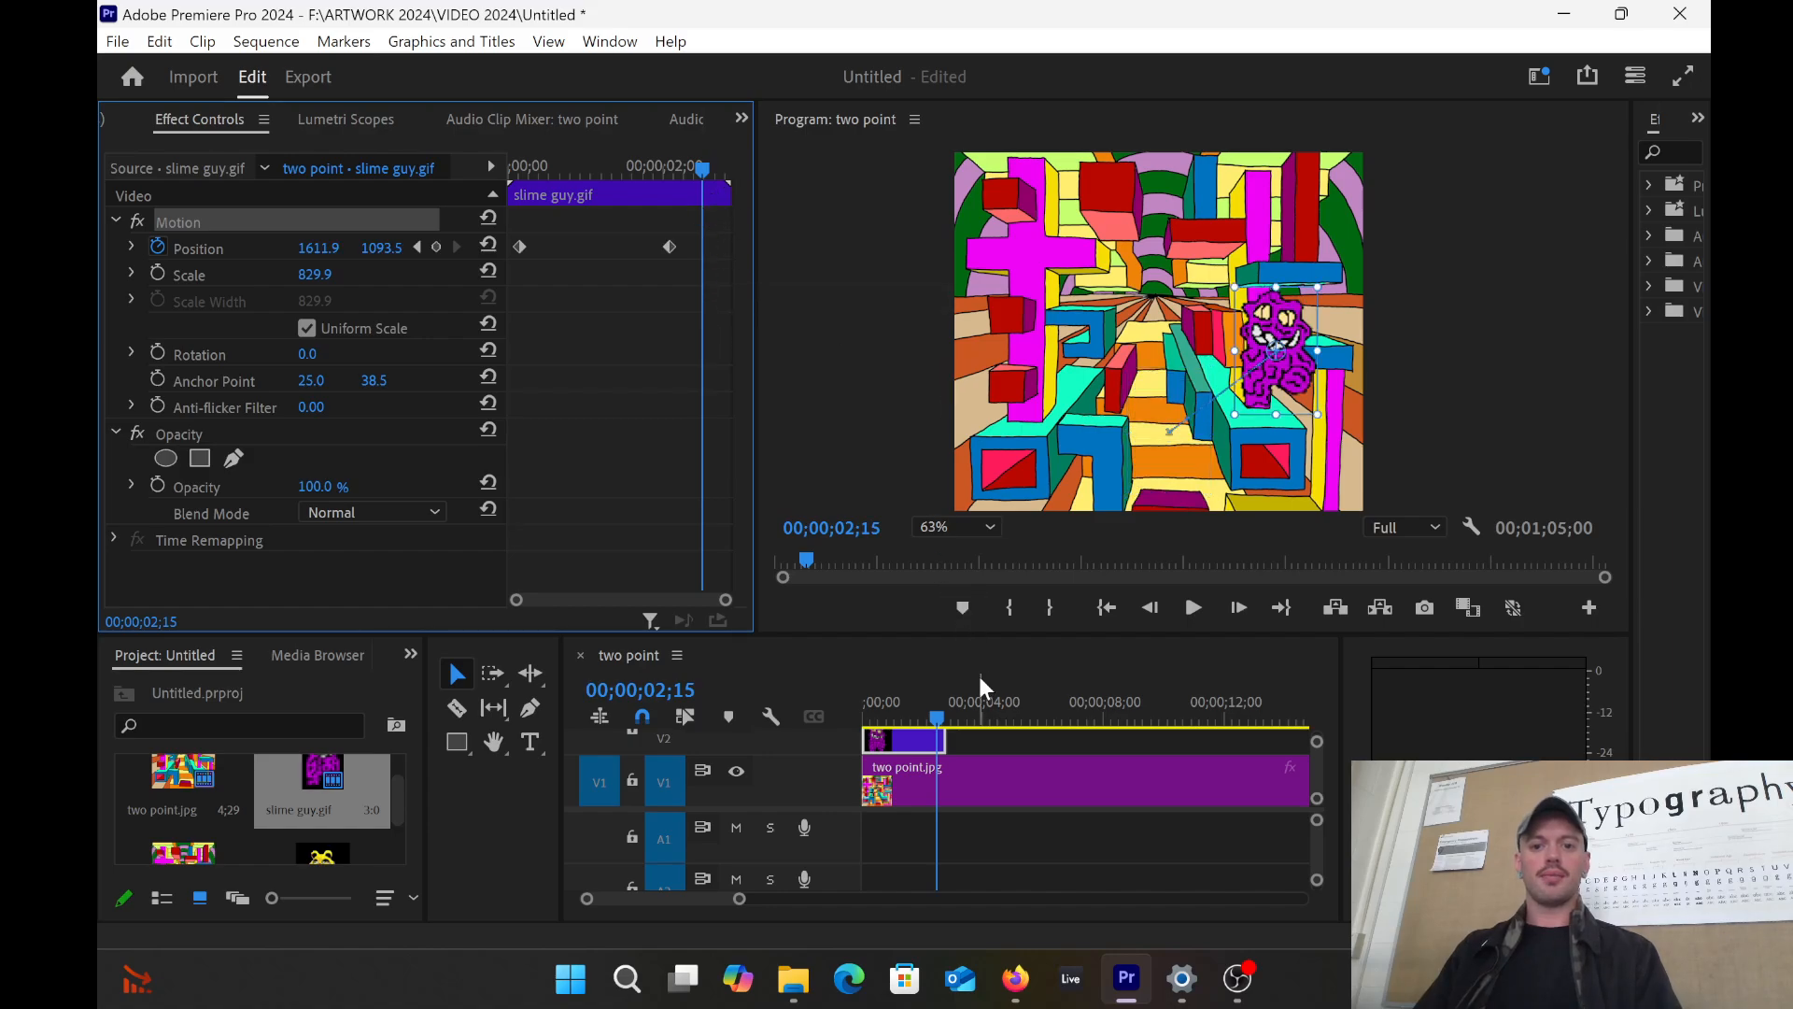
pyautogui.moveTo(929, 727); pyautogui.dragTo(941, 687)
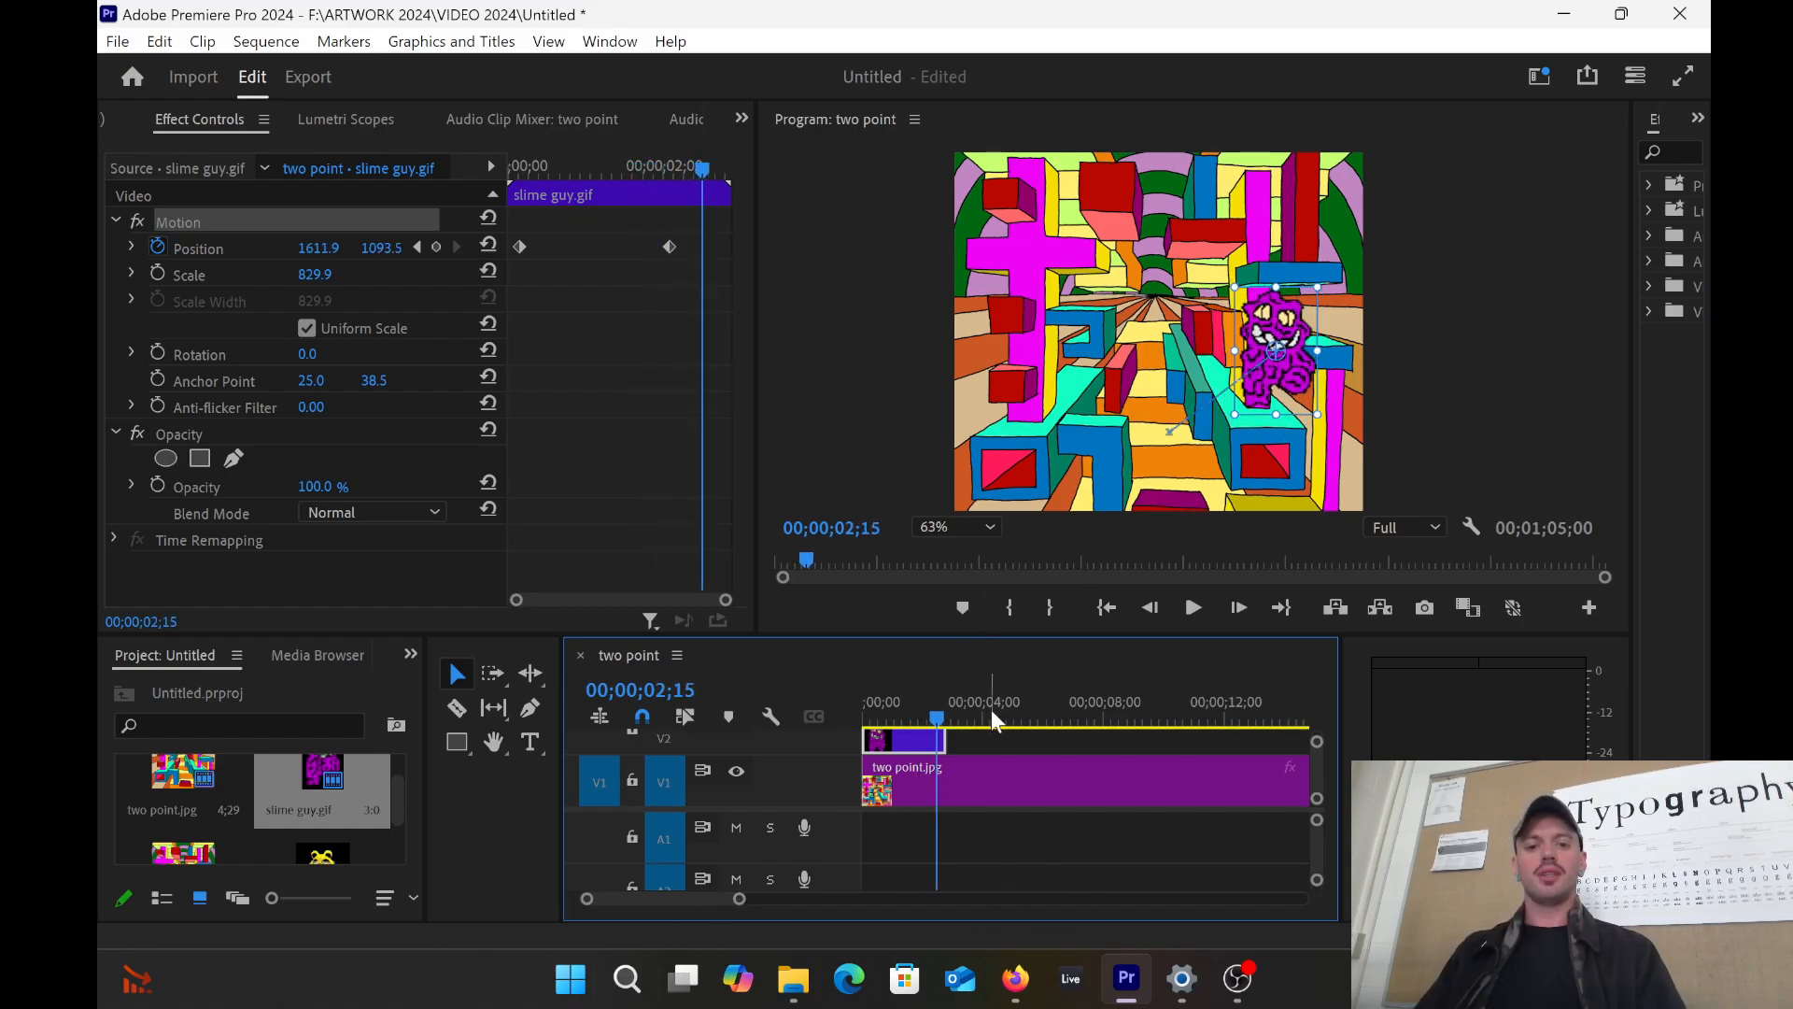
pyautogui.click(950, 718)
pyautogui.moveTo(951, 719); pyautogui.dragTo(945, 719)
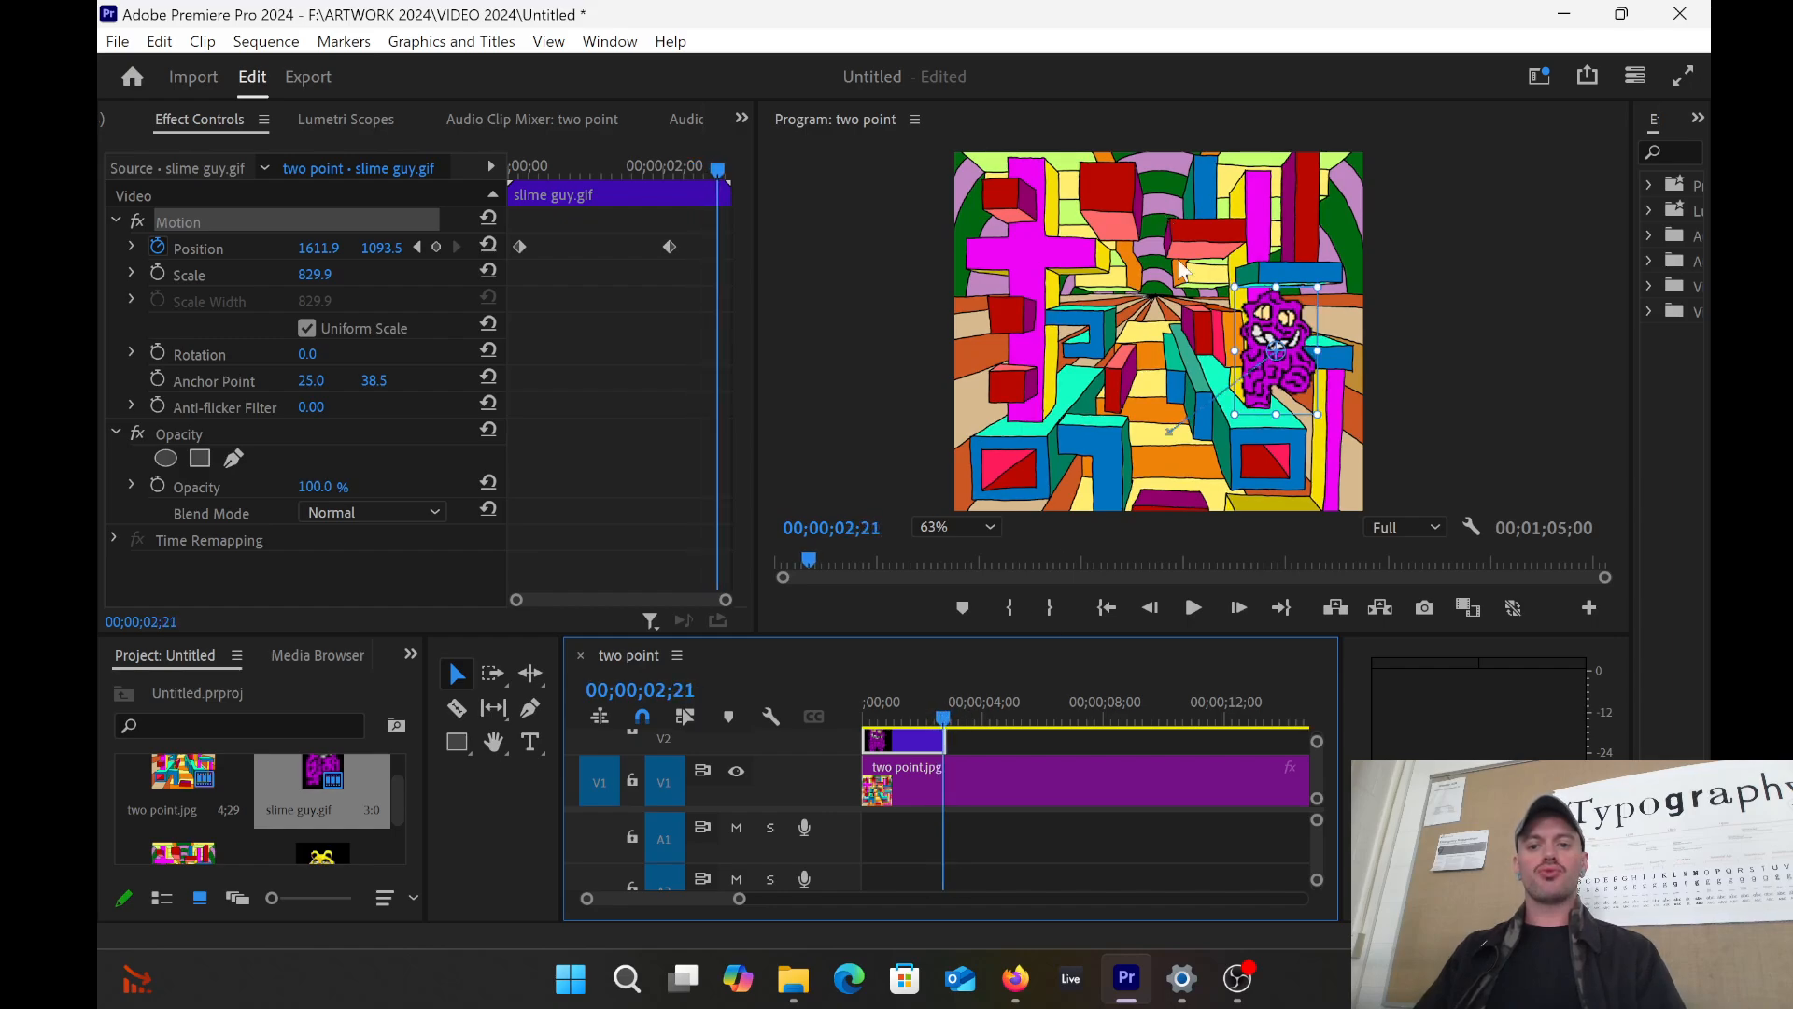
pyautogui.moveTo(738, 900); pyautogui.dragTo(728, 900)
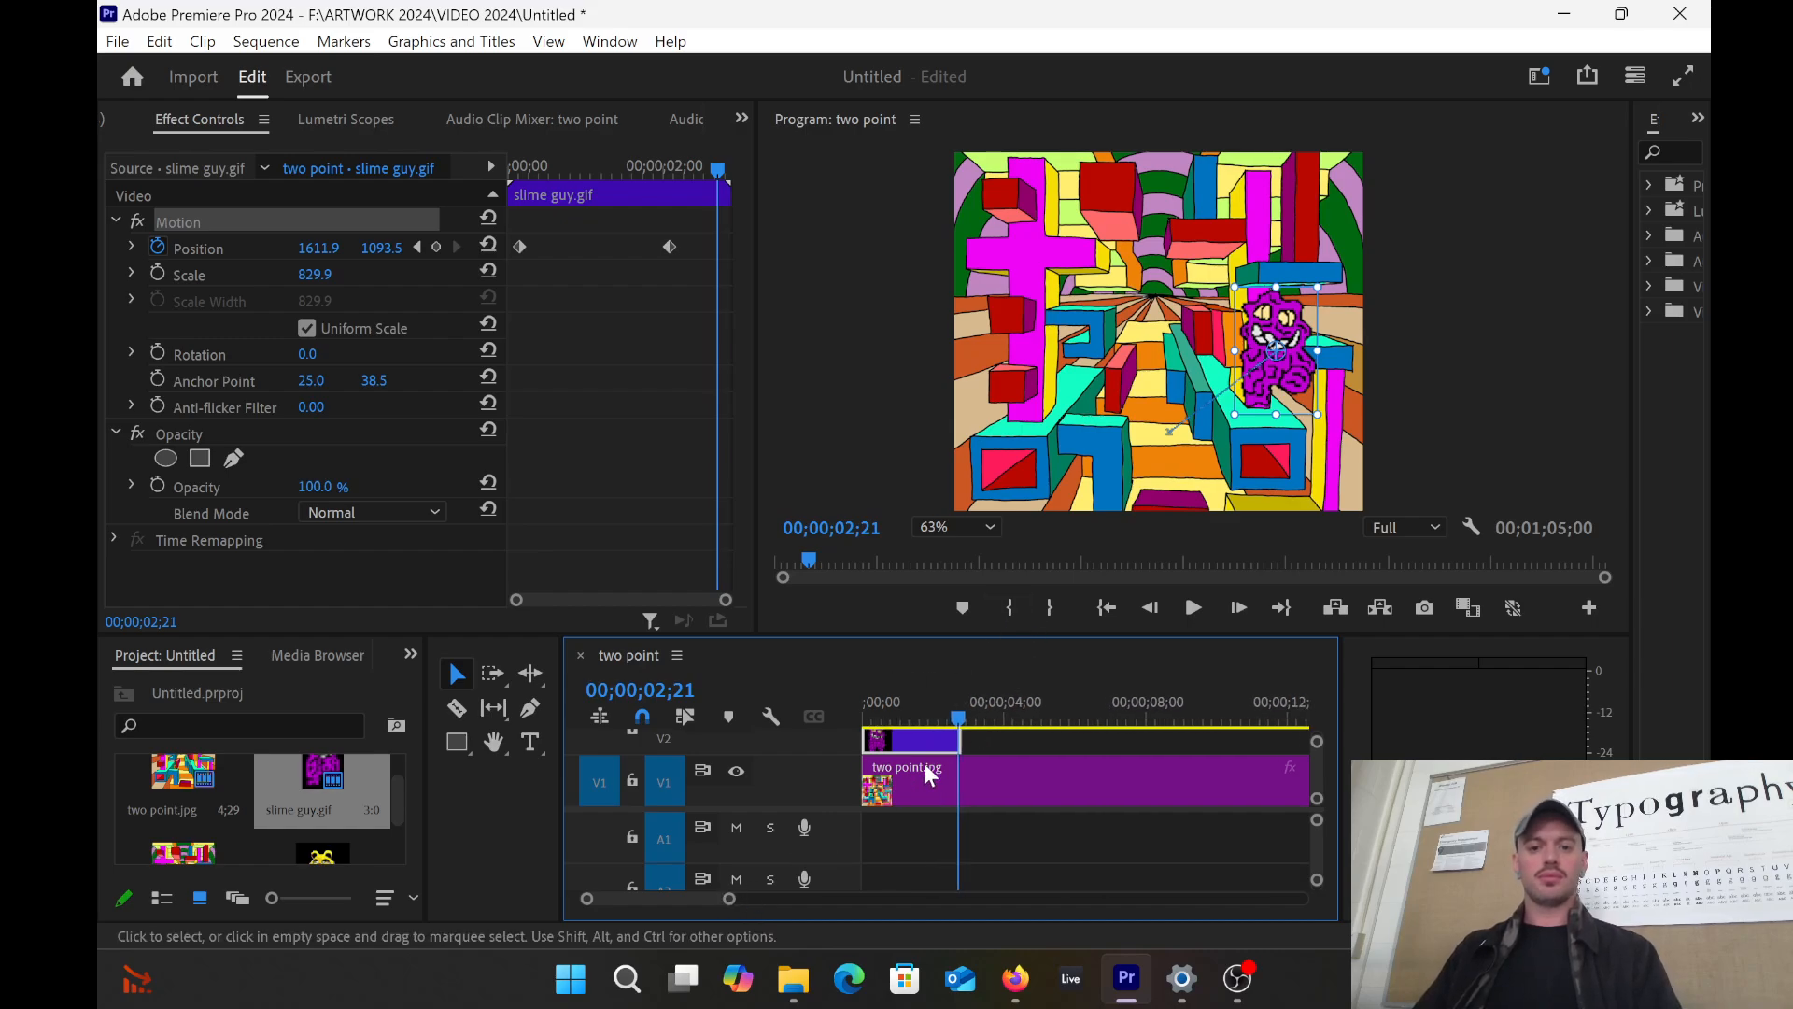
# Step: Copy the slime guy.gif clip, paste it right after the original on V2, and rewind to the start
pyautogui.rightClick(926, 733)
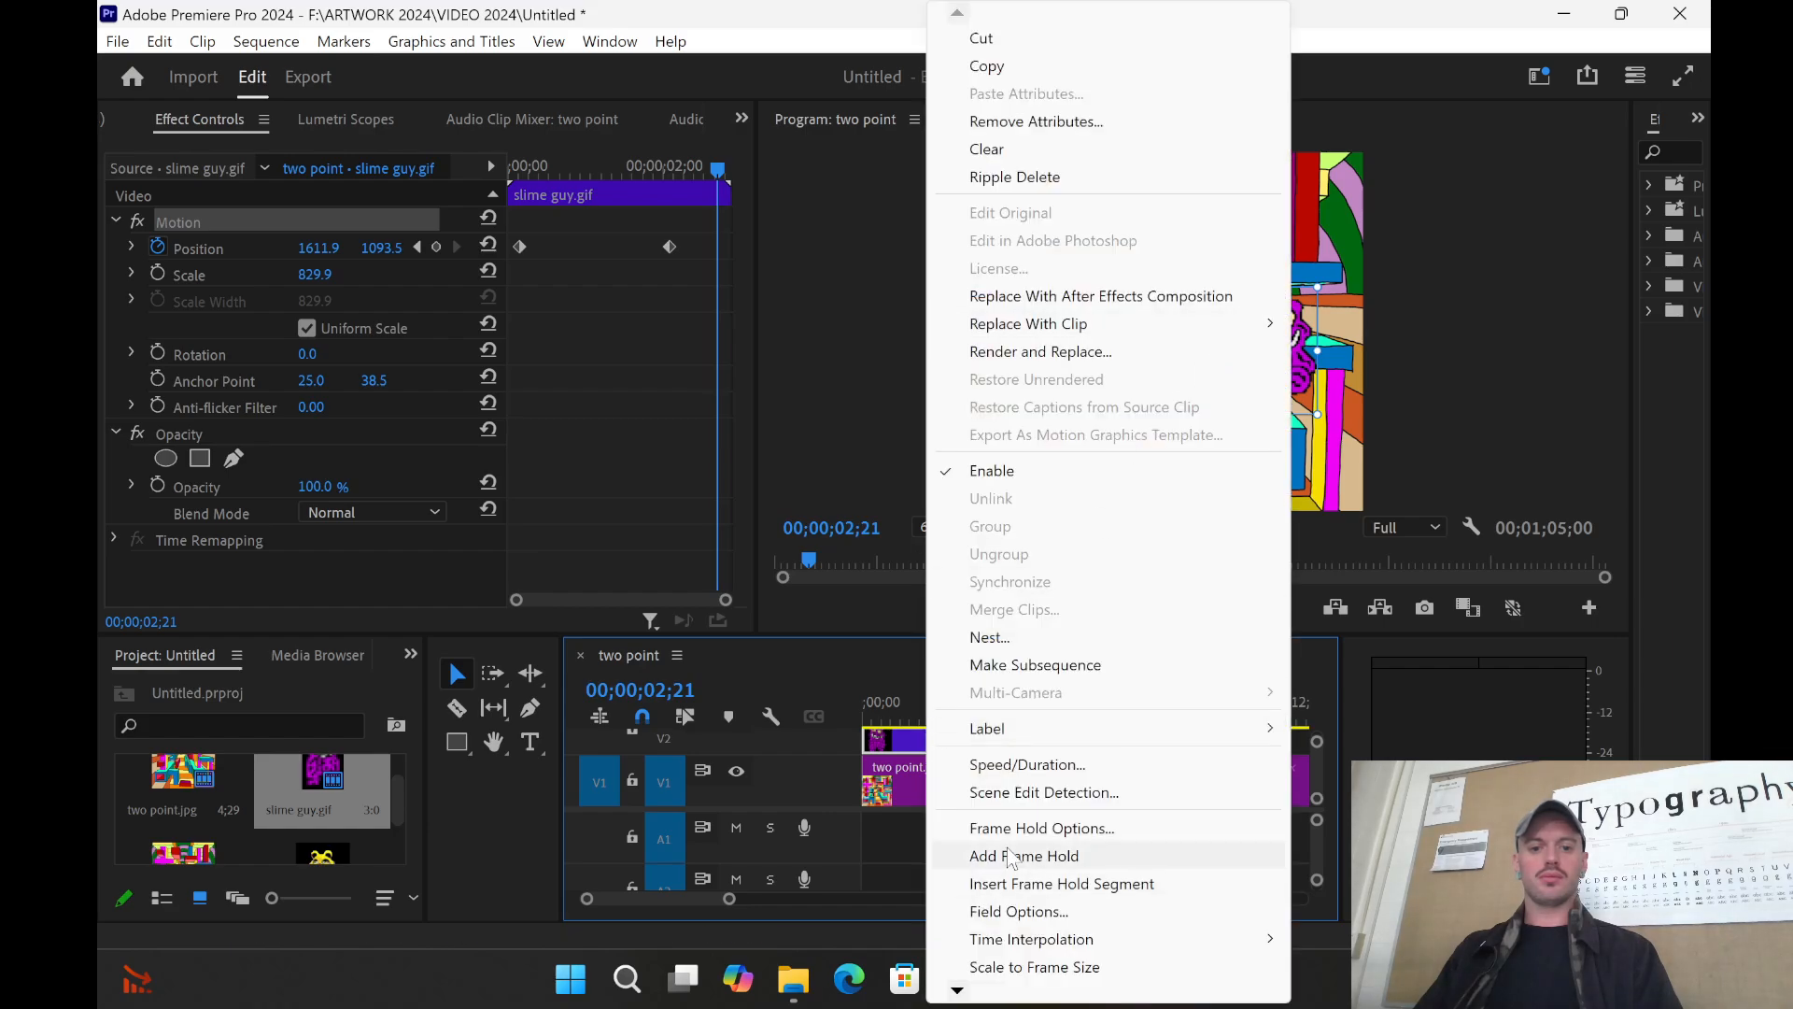
pyautogui.click(985, 67)
pyautogui.hotkey('ctrl', 'v')
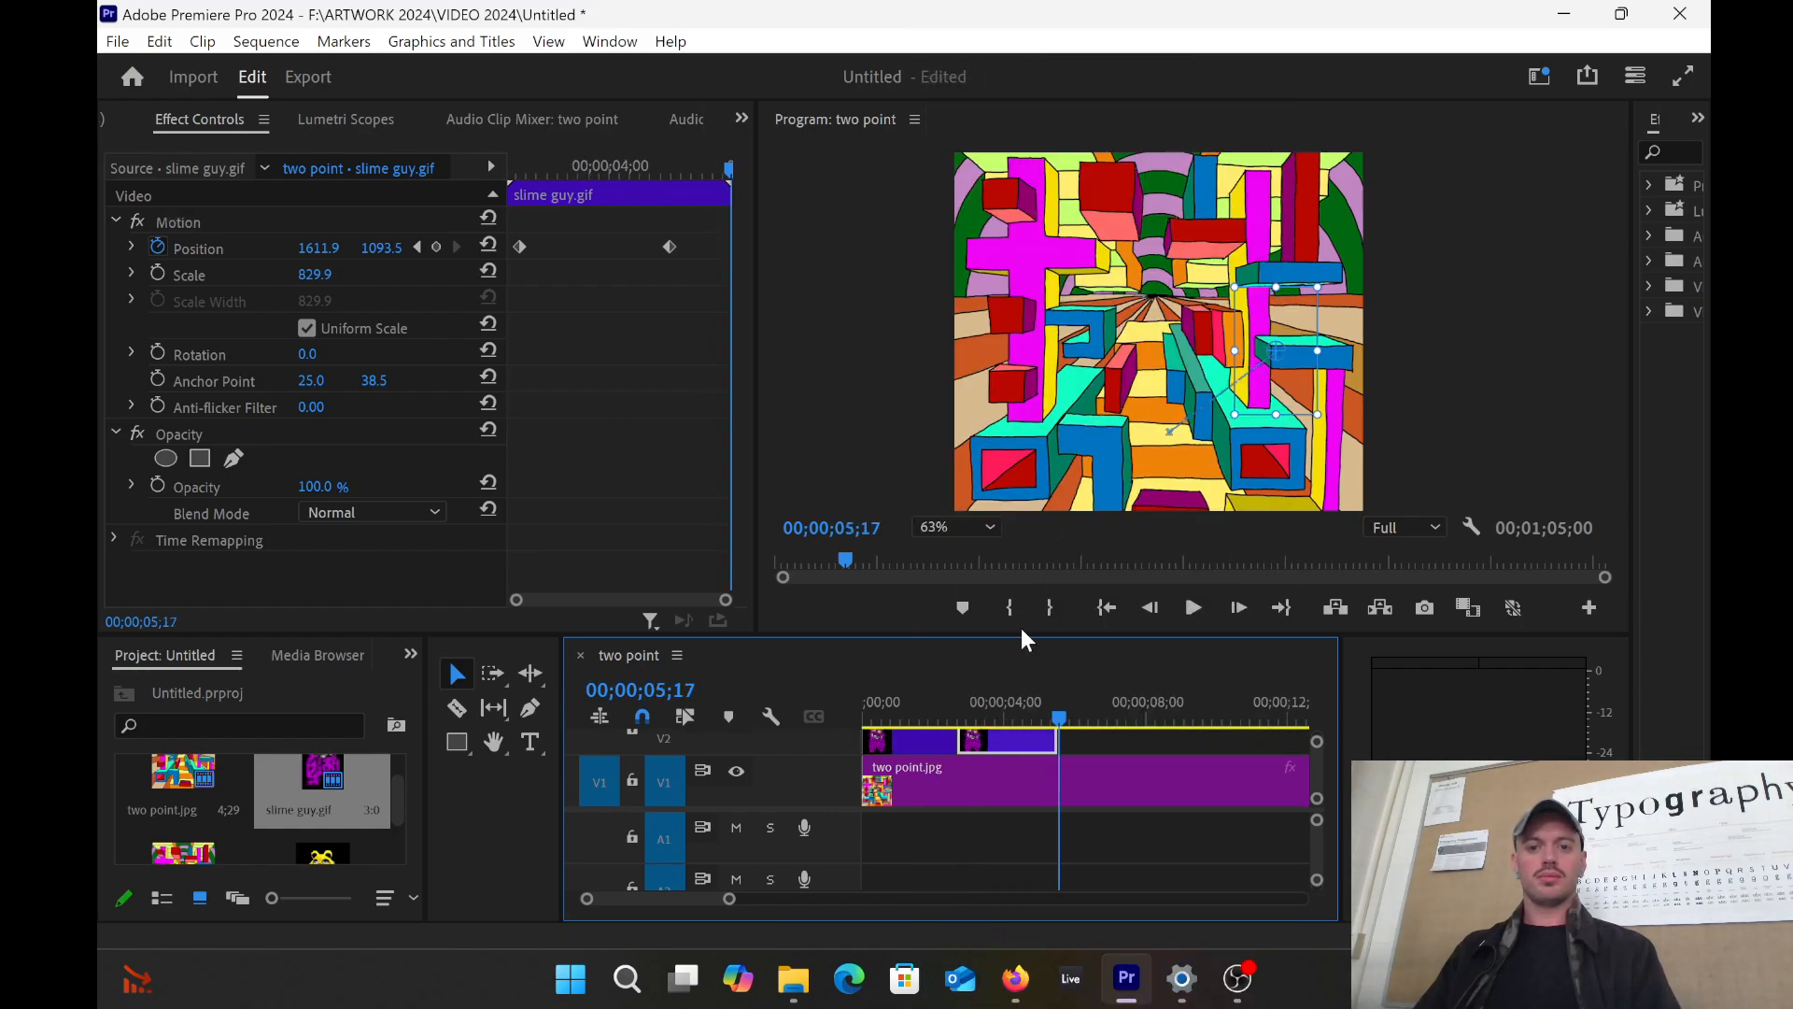
pyautogui.moveTo(1051, 725); pyautogui.dragTo(1027, 640)
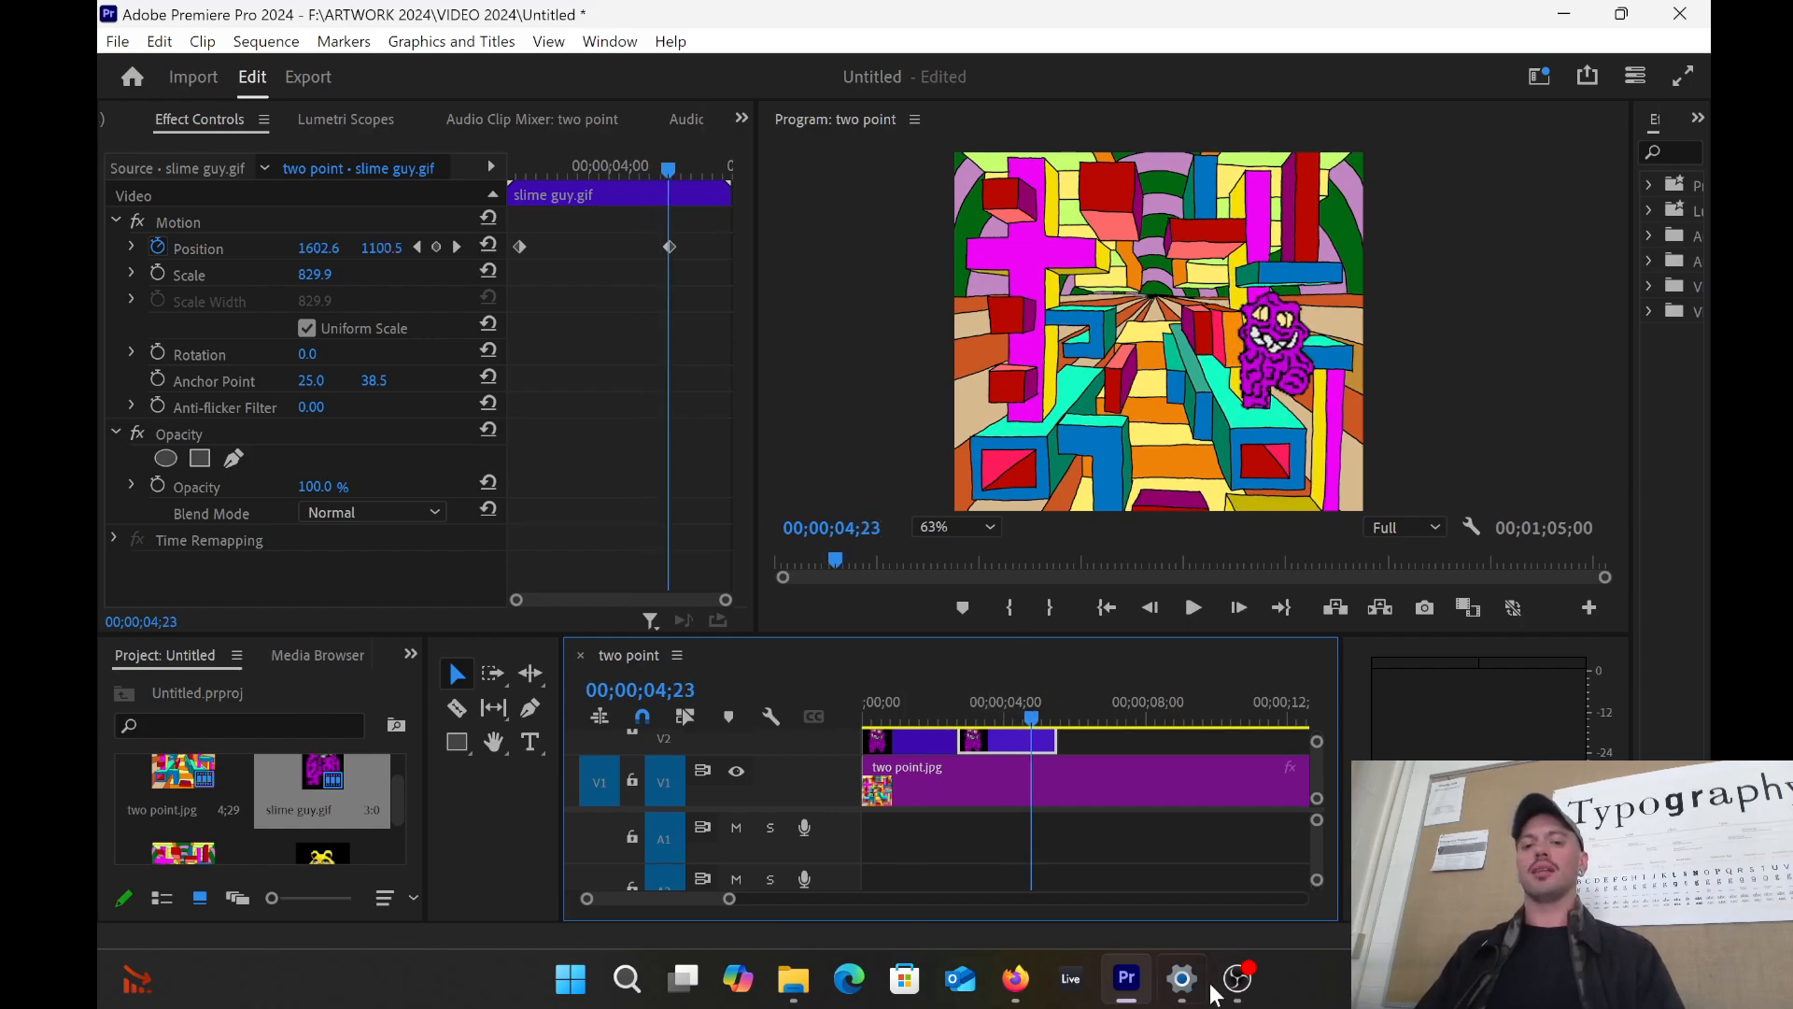
pyautogui.moveTo(1021, 721); pyautogui.dragTo(849, 712)
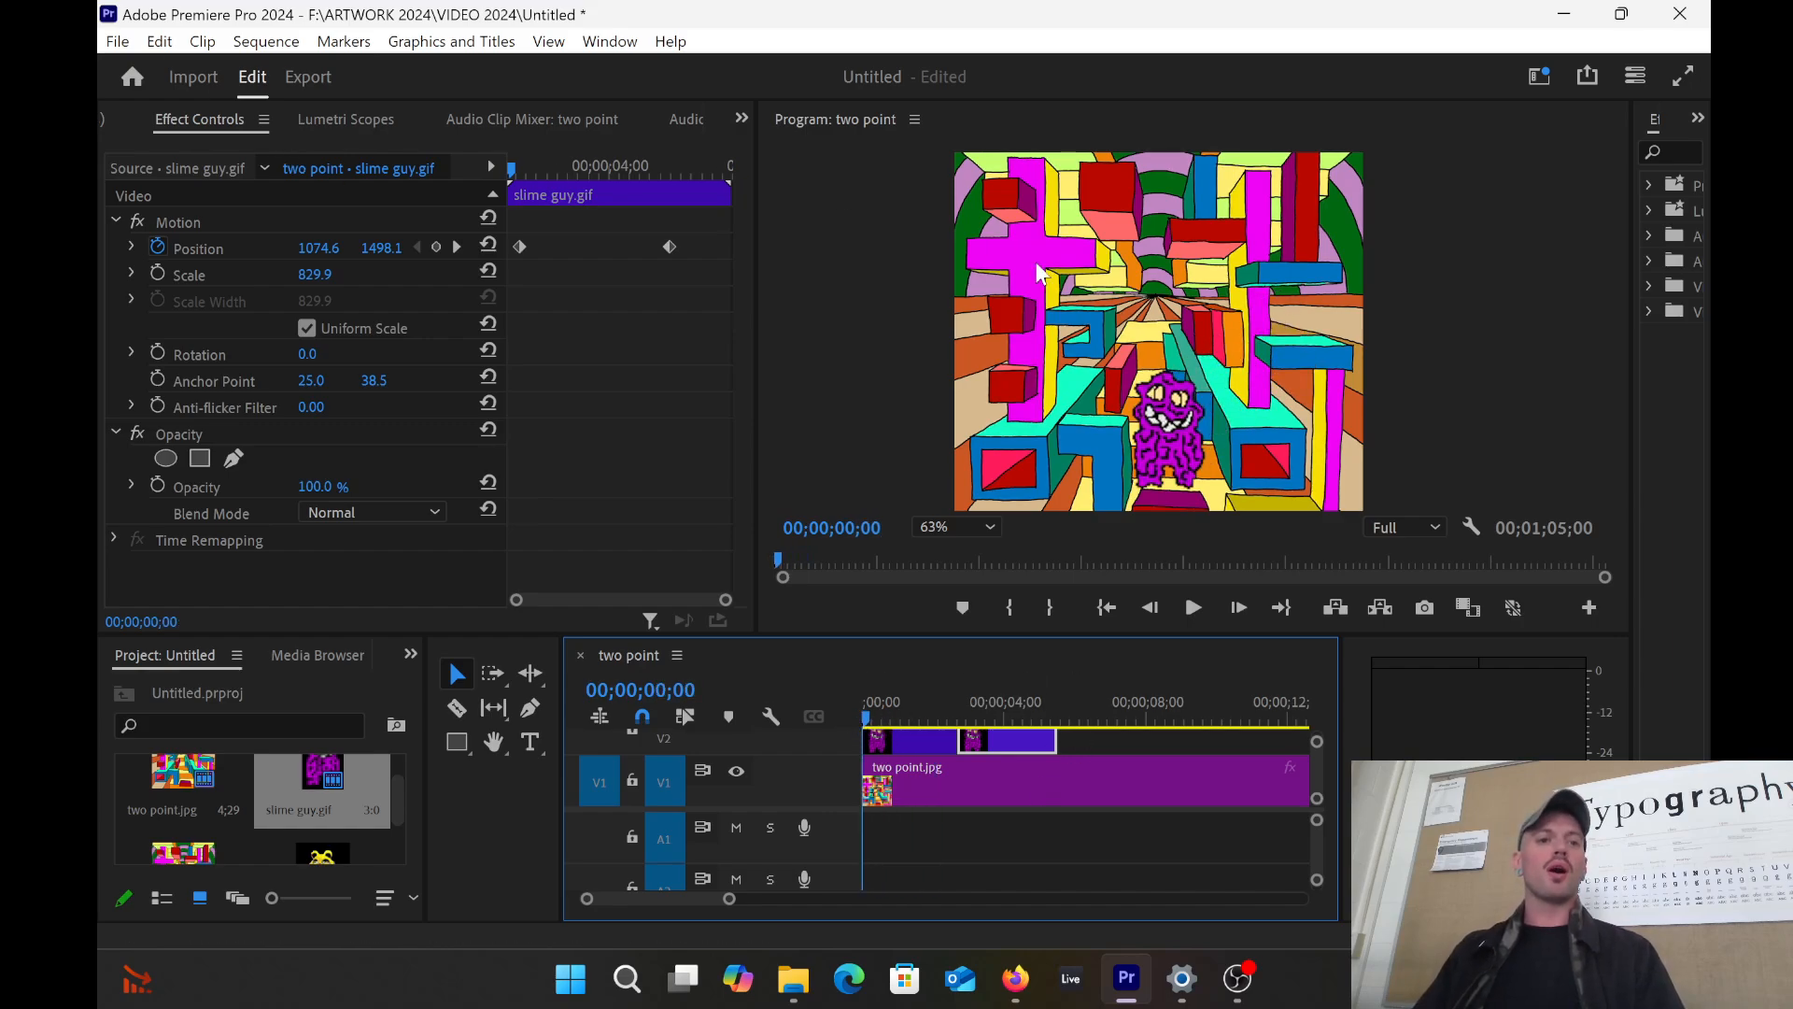
pyautogui.click(118, 43)
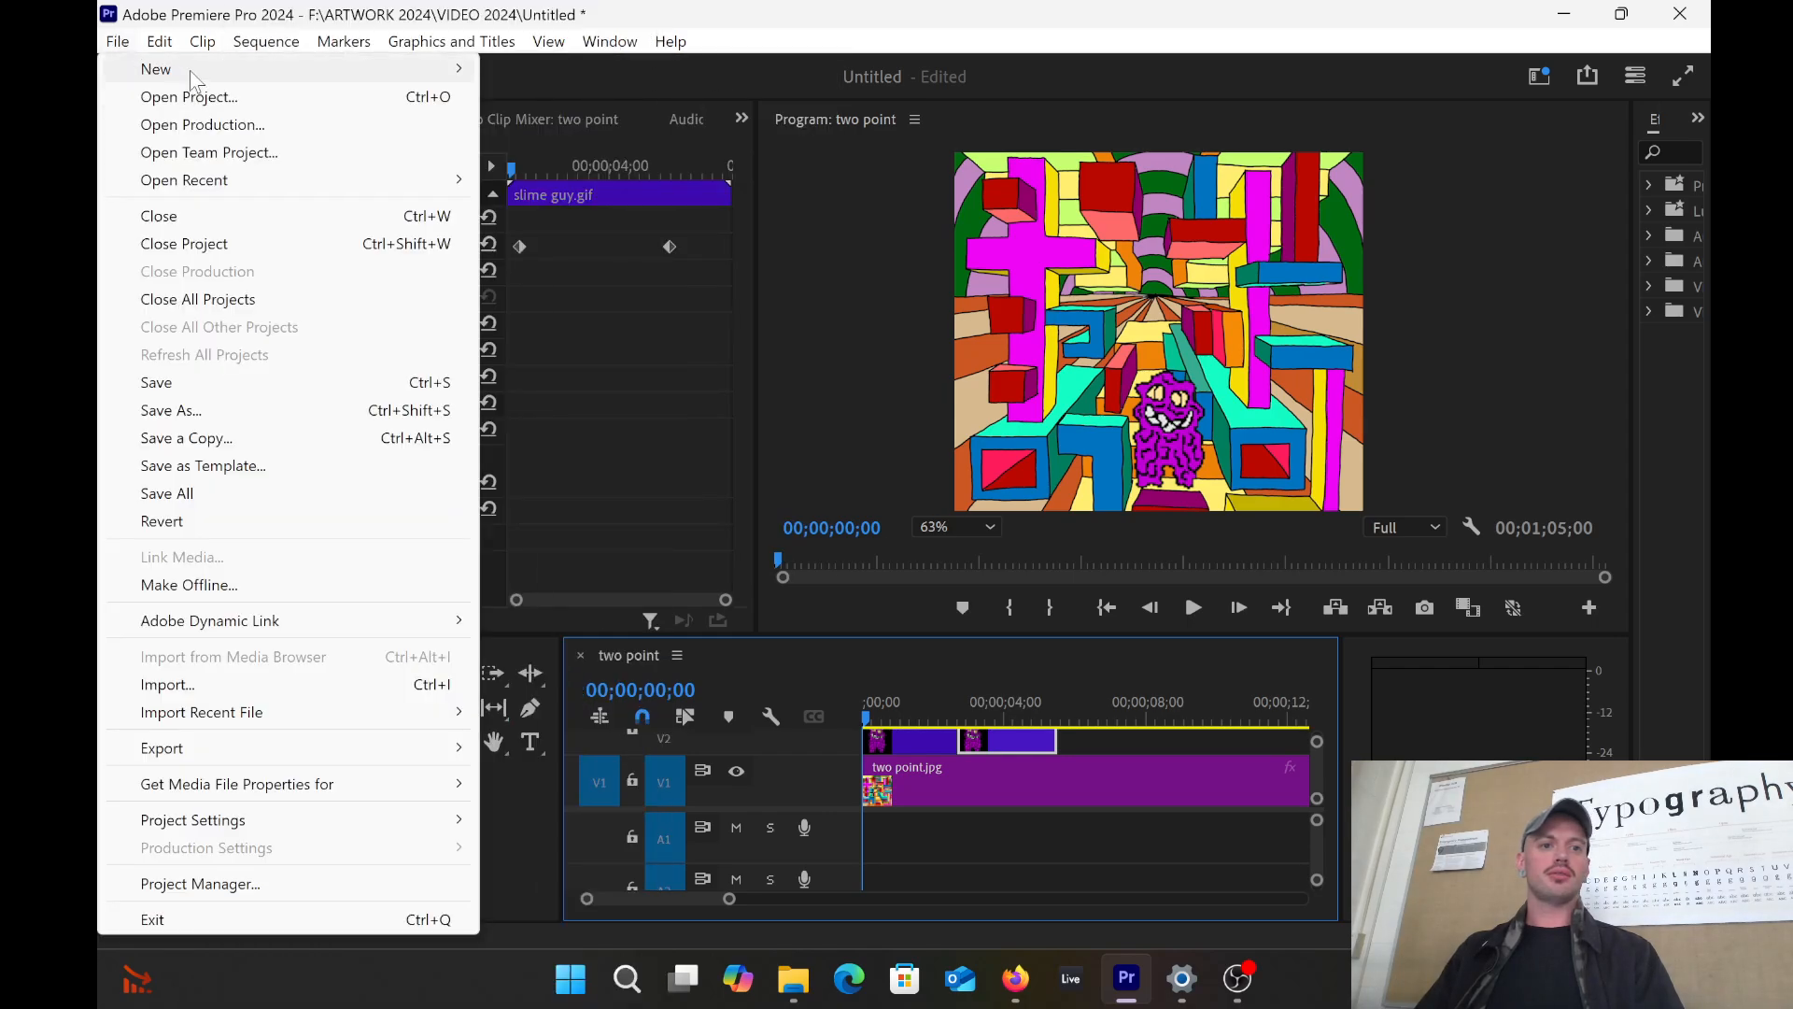
# Step: Create a new empty Untitled project, replacing the existing project file, and bring up File Explorer
pyautogui.moveTo(189, 70)
pyautogui.click(523, 68)
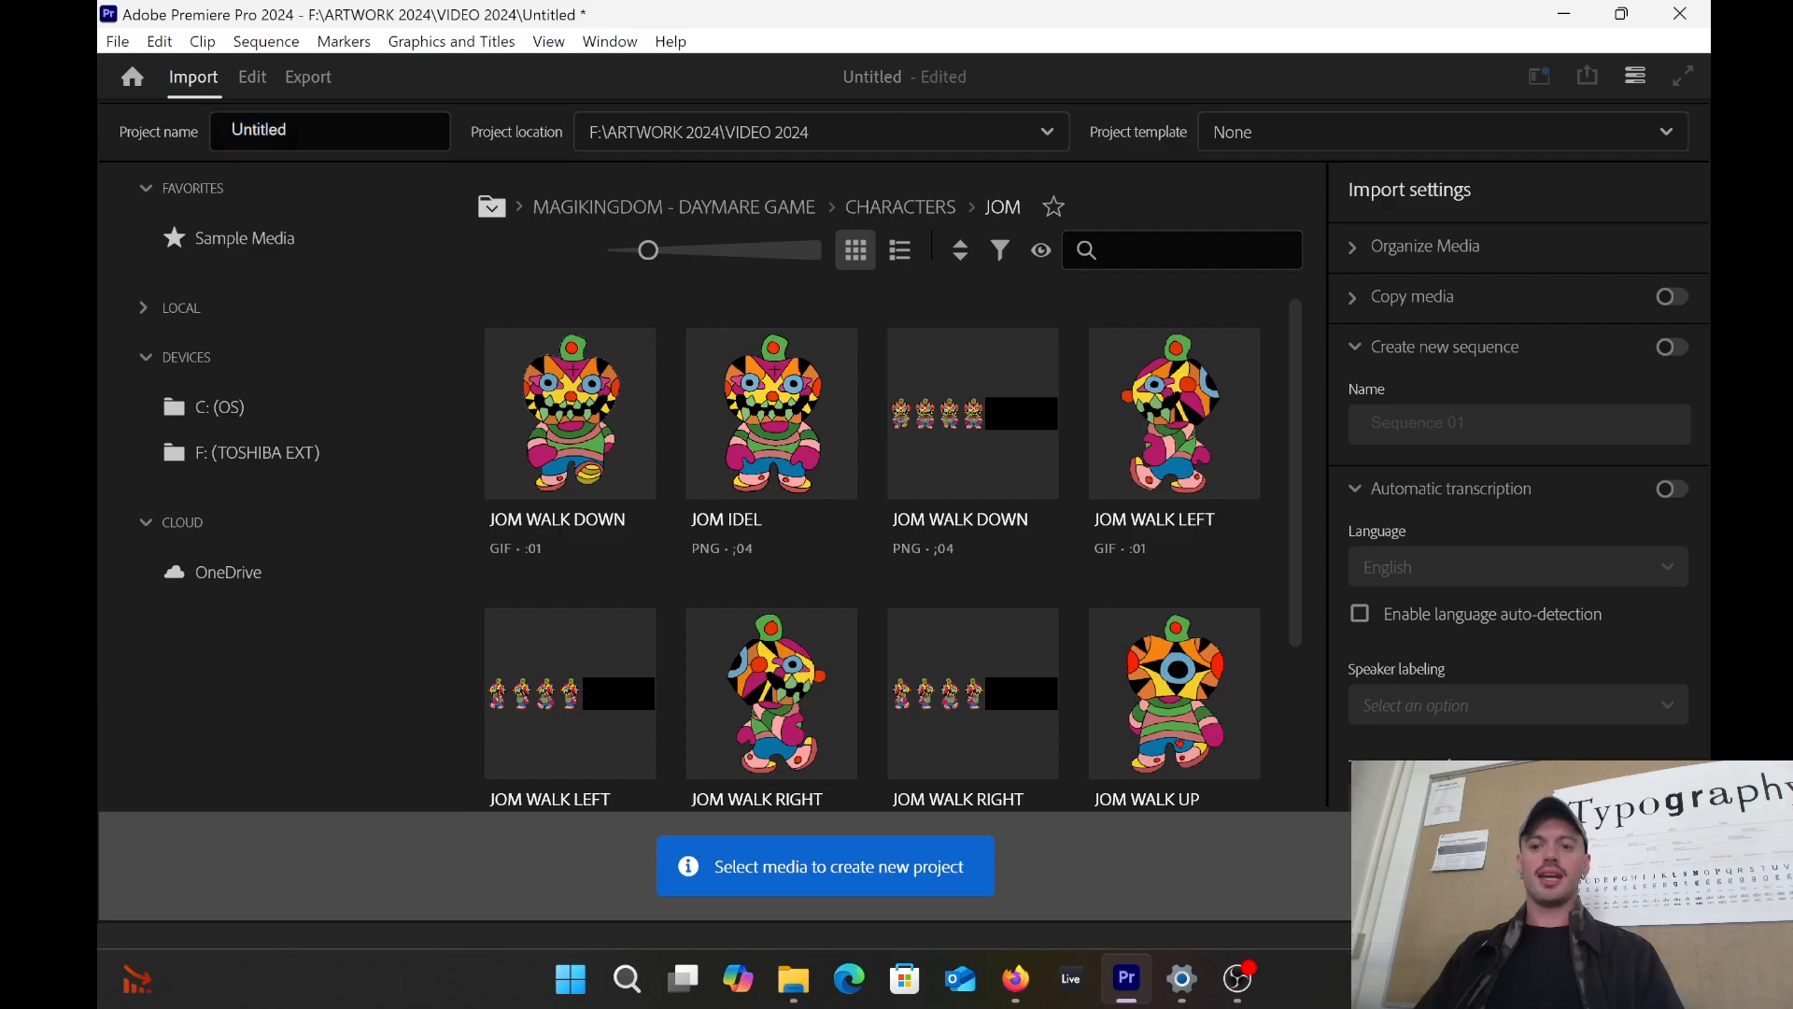
pyautogui.click(1630, 867)
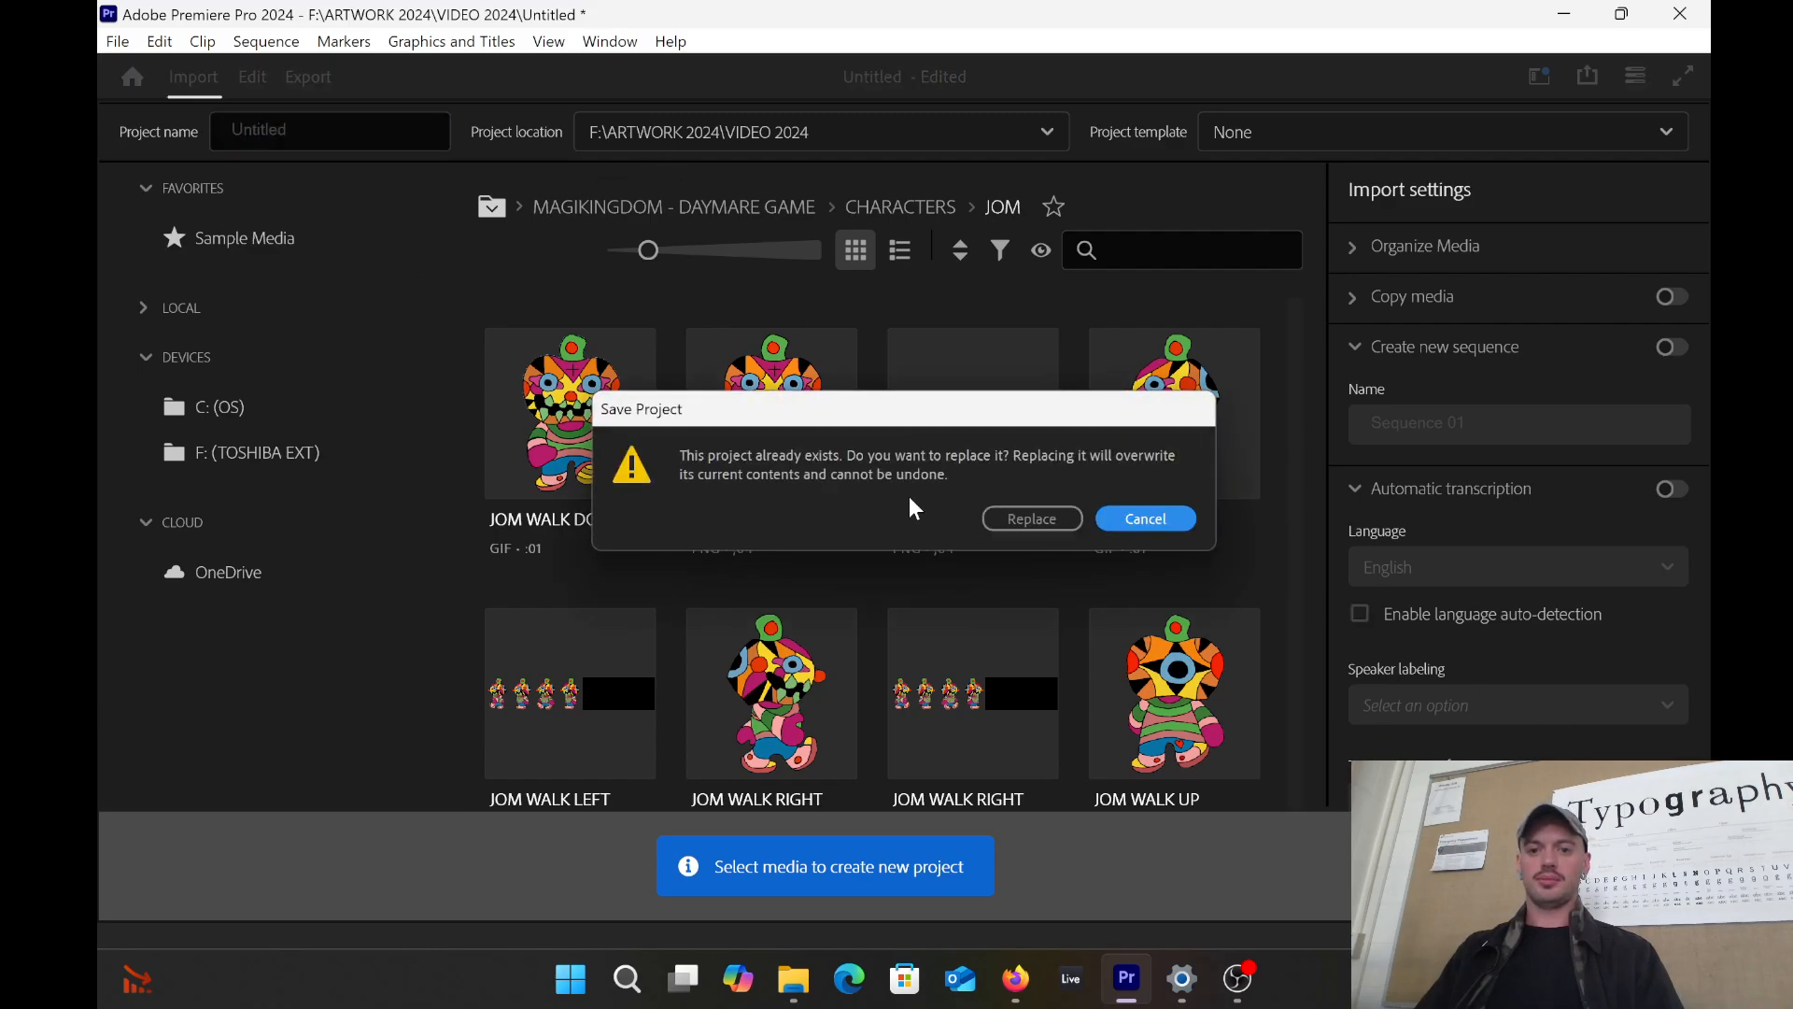
pyautogui.click(1035, 527)
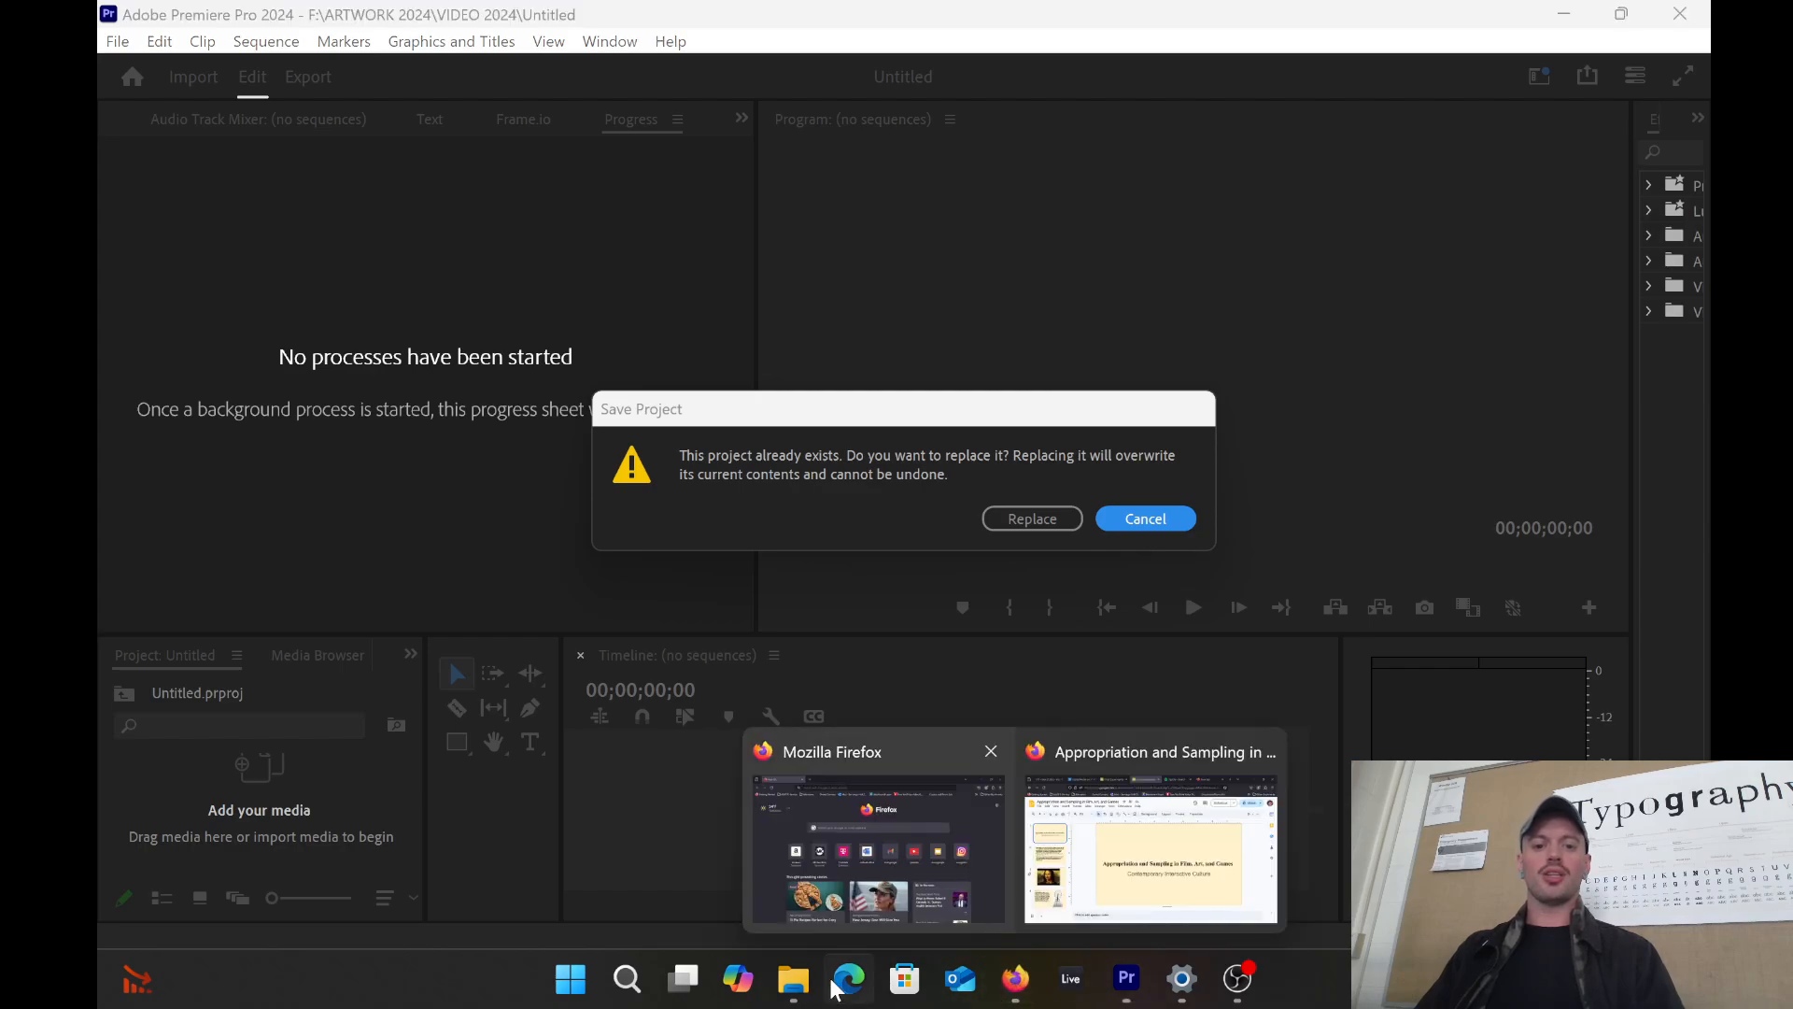
pyautogui.click(803, 981)
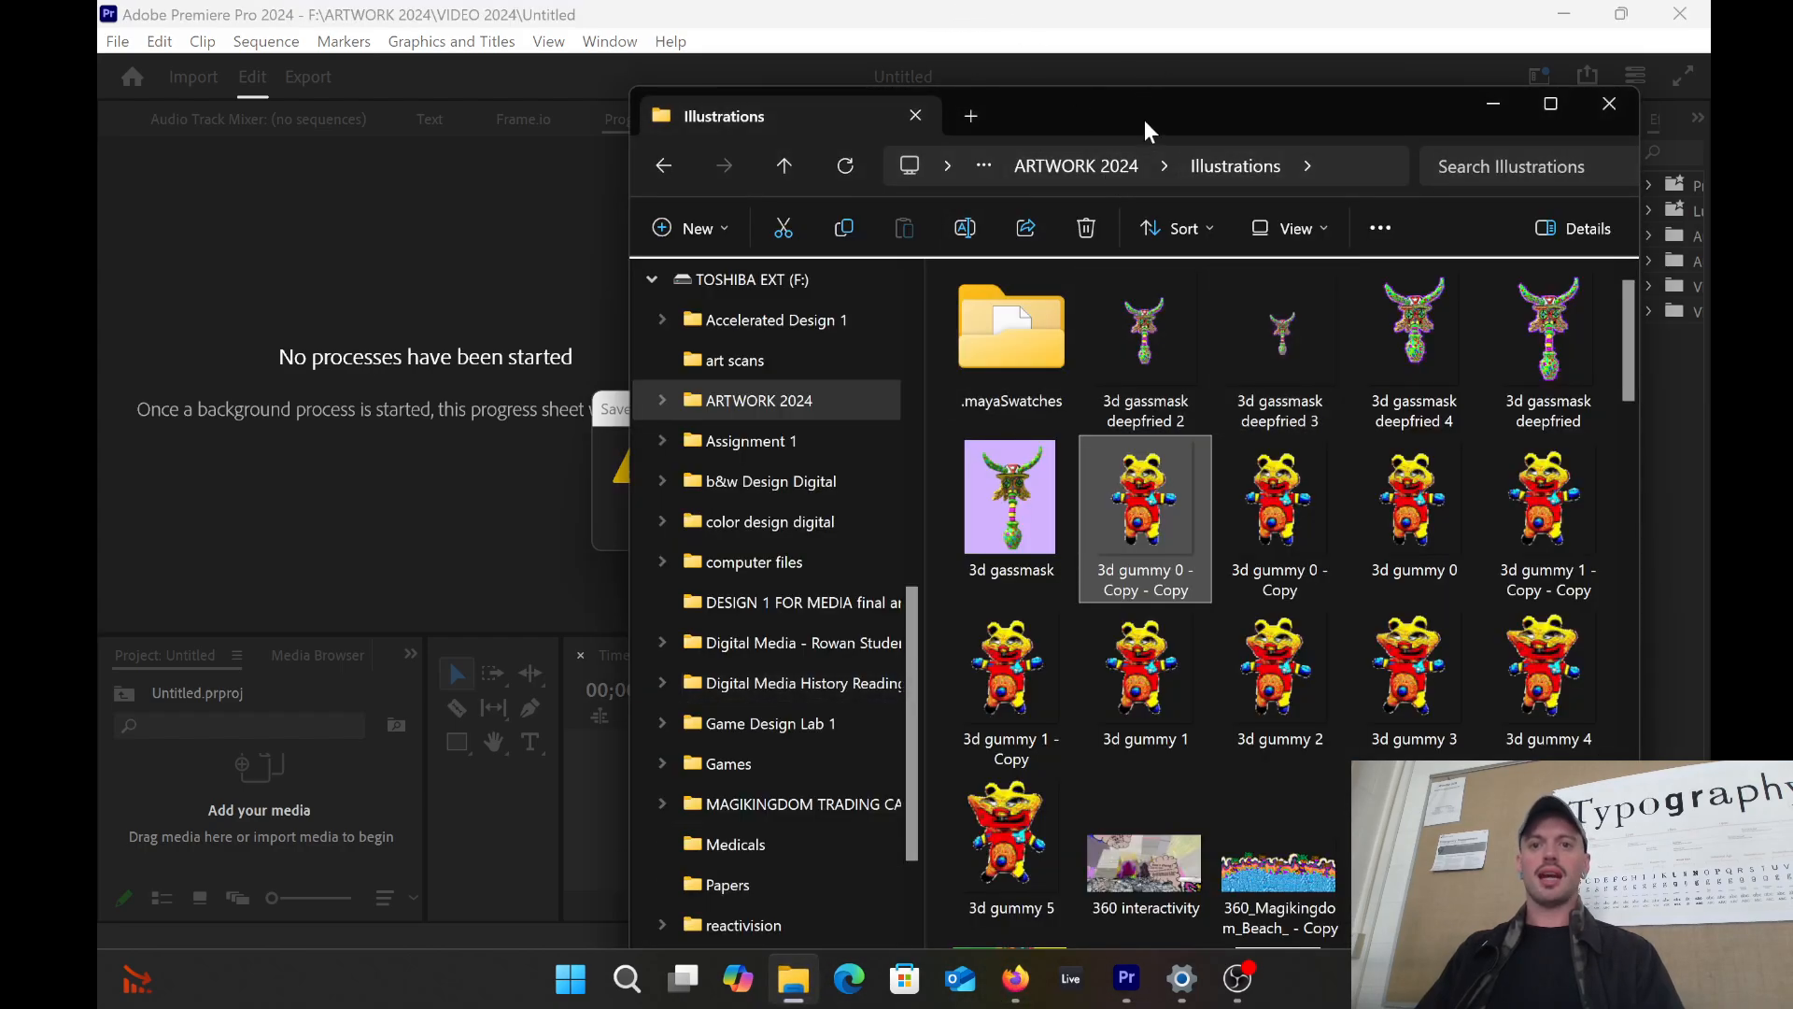
# Step: Browse the Illustrations folder in File Explorer for the slime image
pyautogui.moveTo(1139, 116); pyautogui.dragTo(1181, 93)
pyautogui.scroll(-15, 1358, 502)
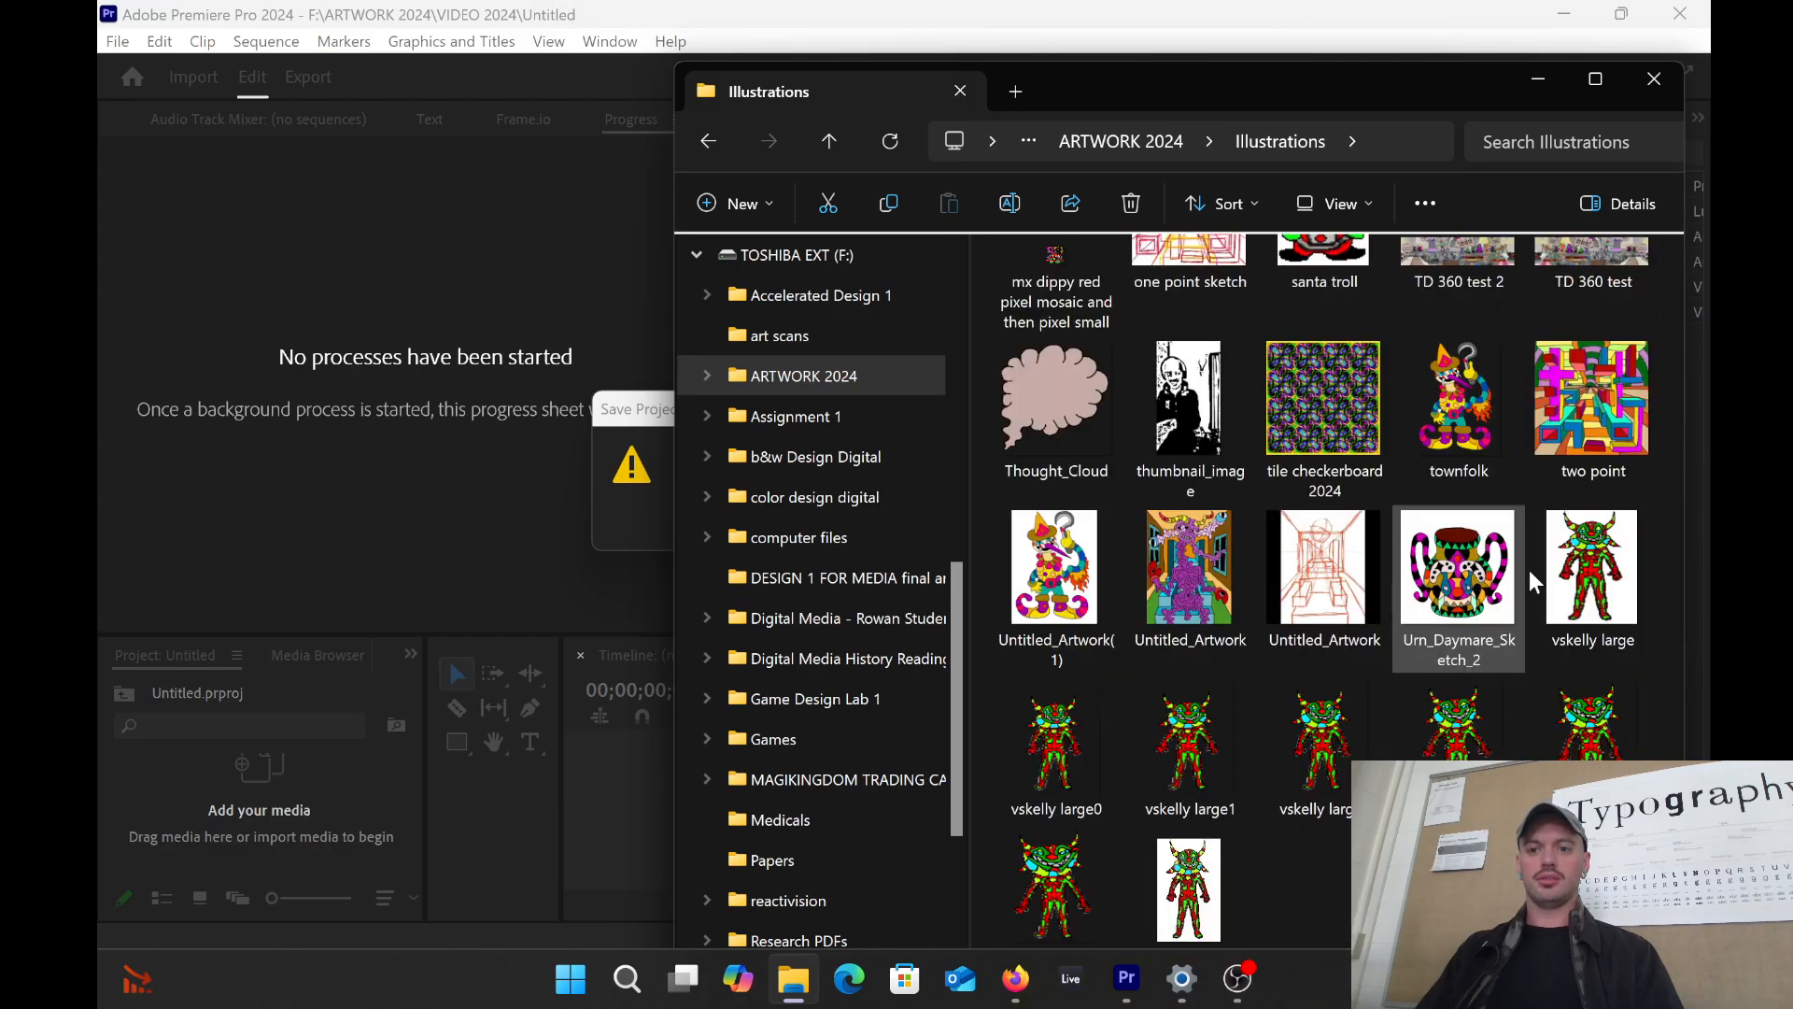
pyautogui.scroll(15, 1535, 564)
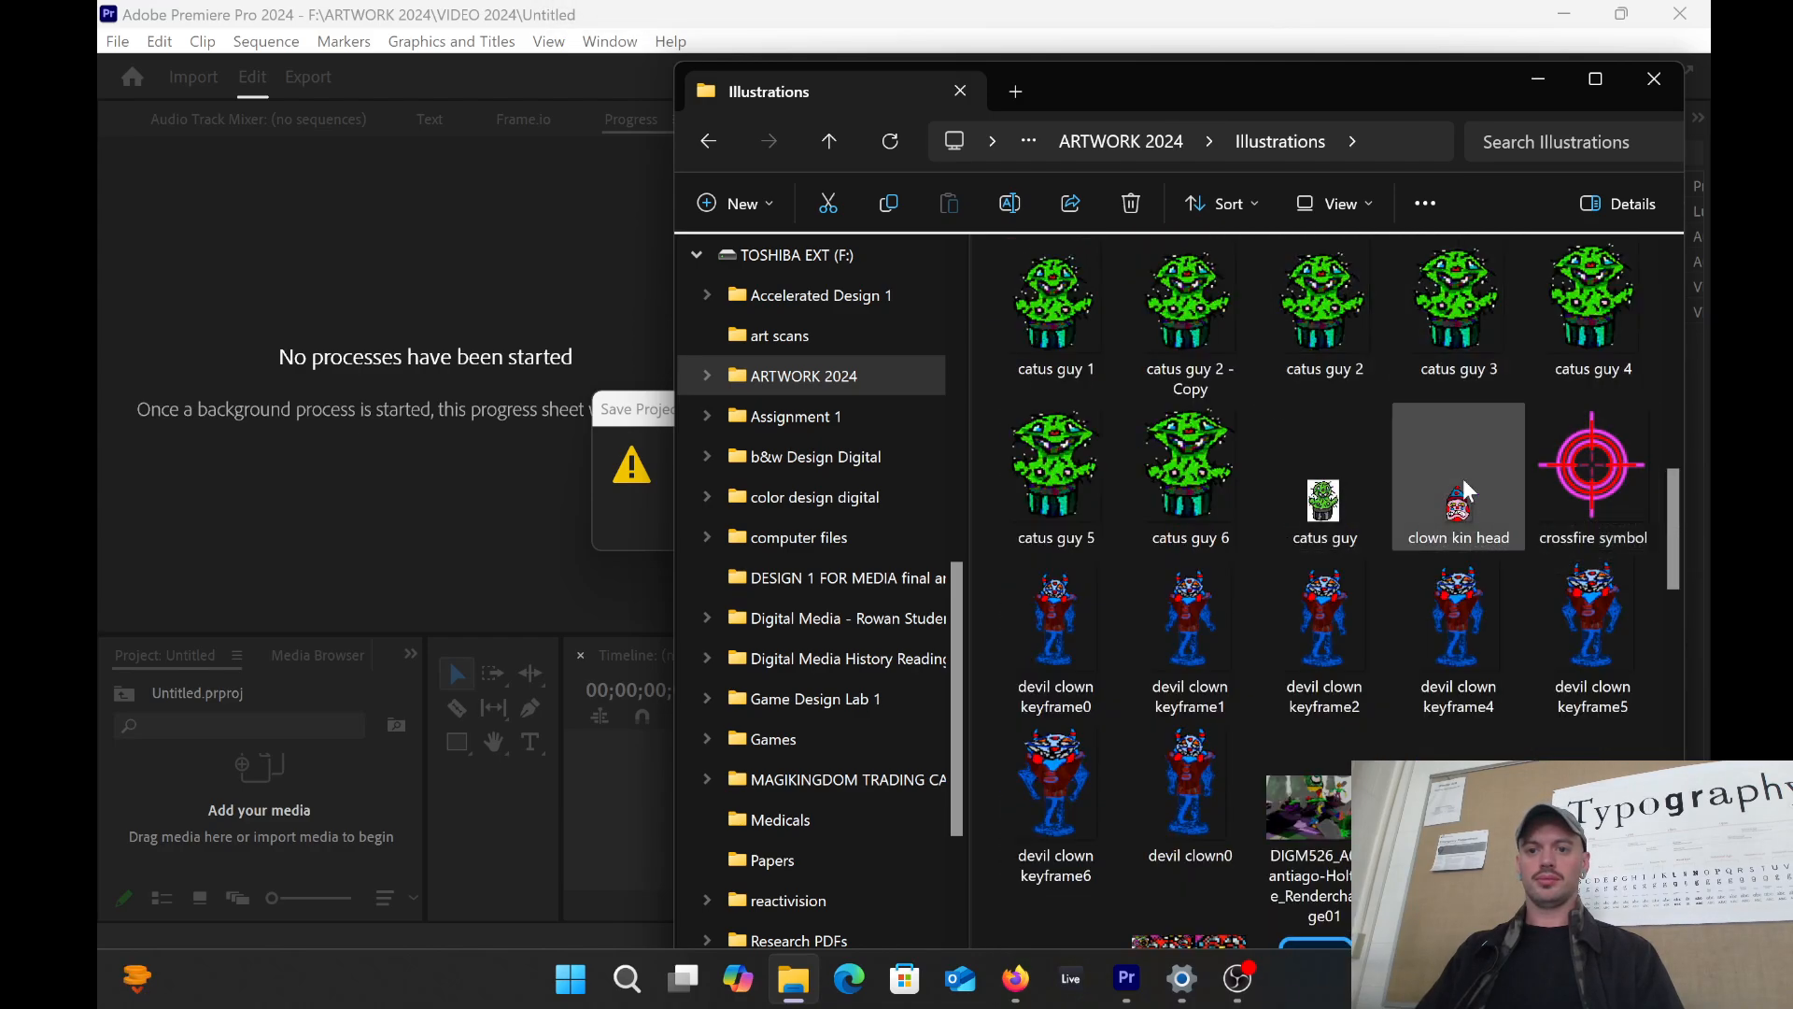
pyautogui.scroll(10, 1503, 462)
pyautogui.scroll(-5, 1499, 553)
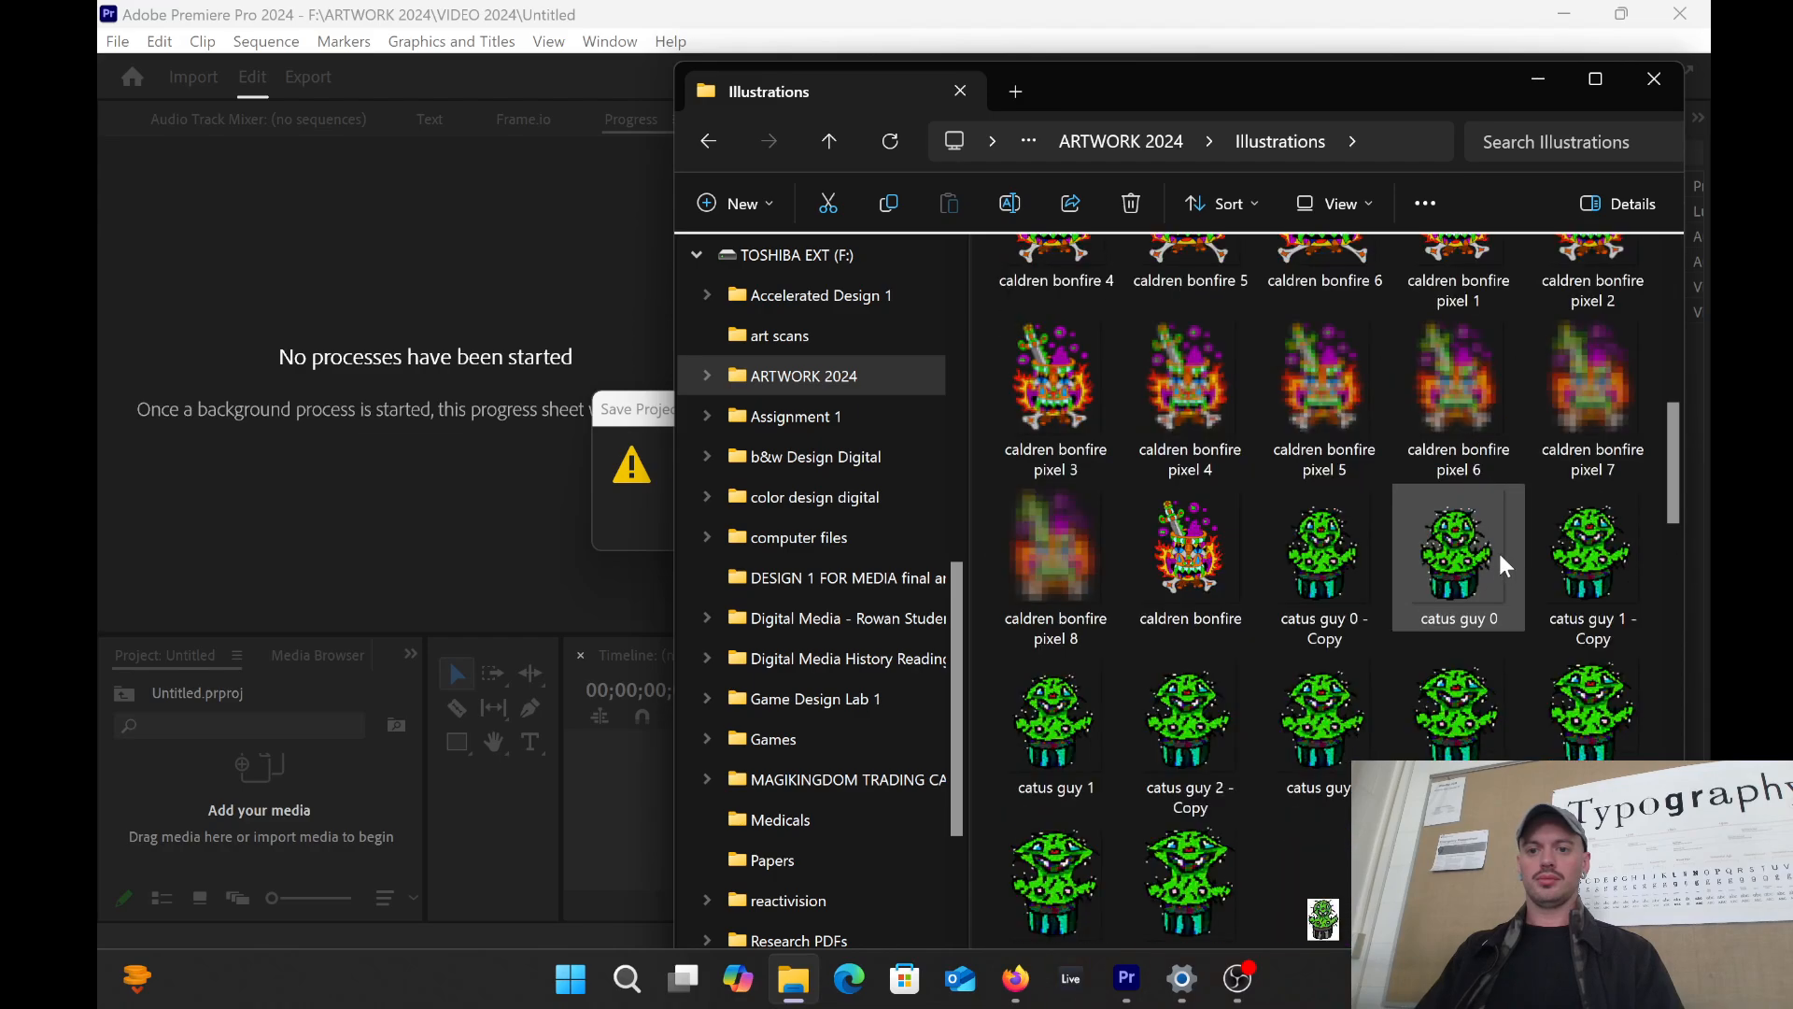
pyautogui.scroll(-10, 1494, 551)
pyautogui.scroll(4, 1487, 570)
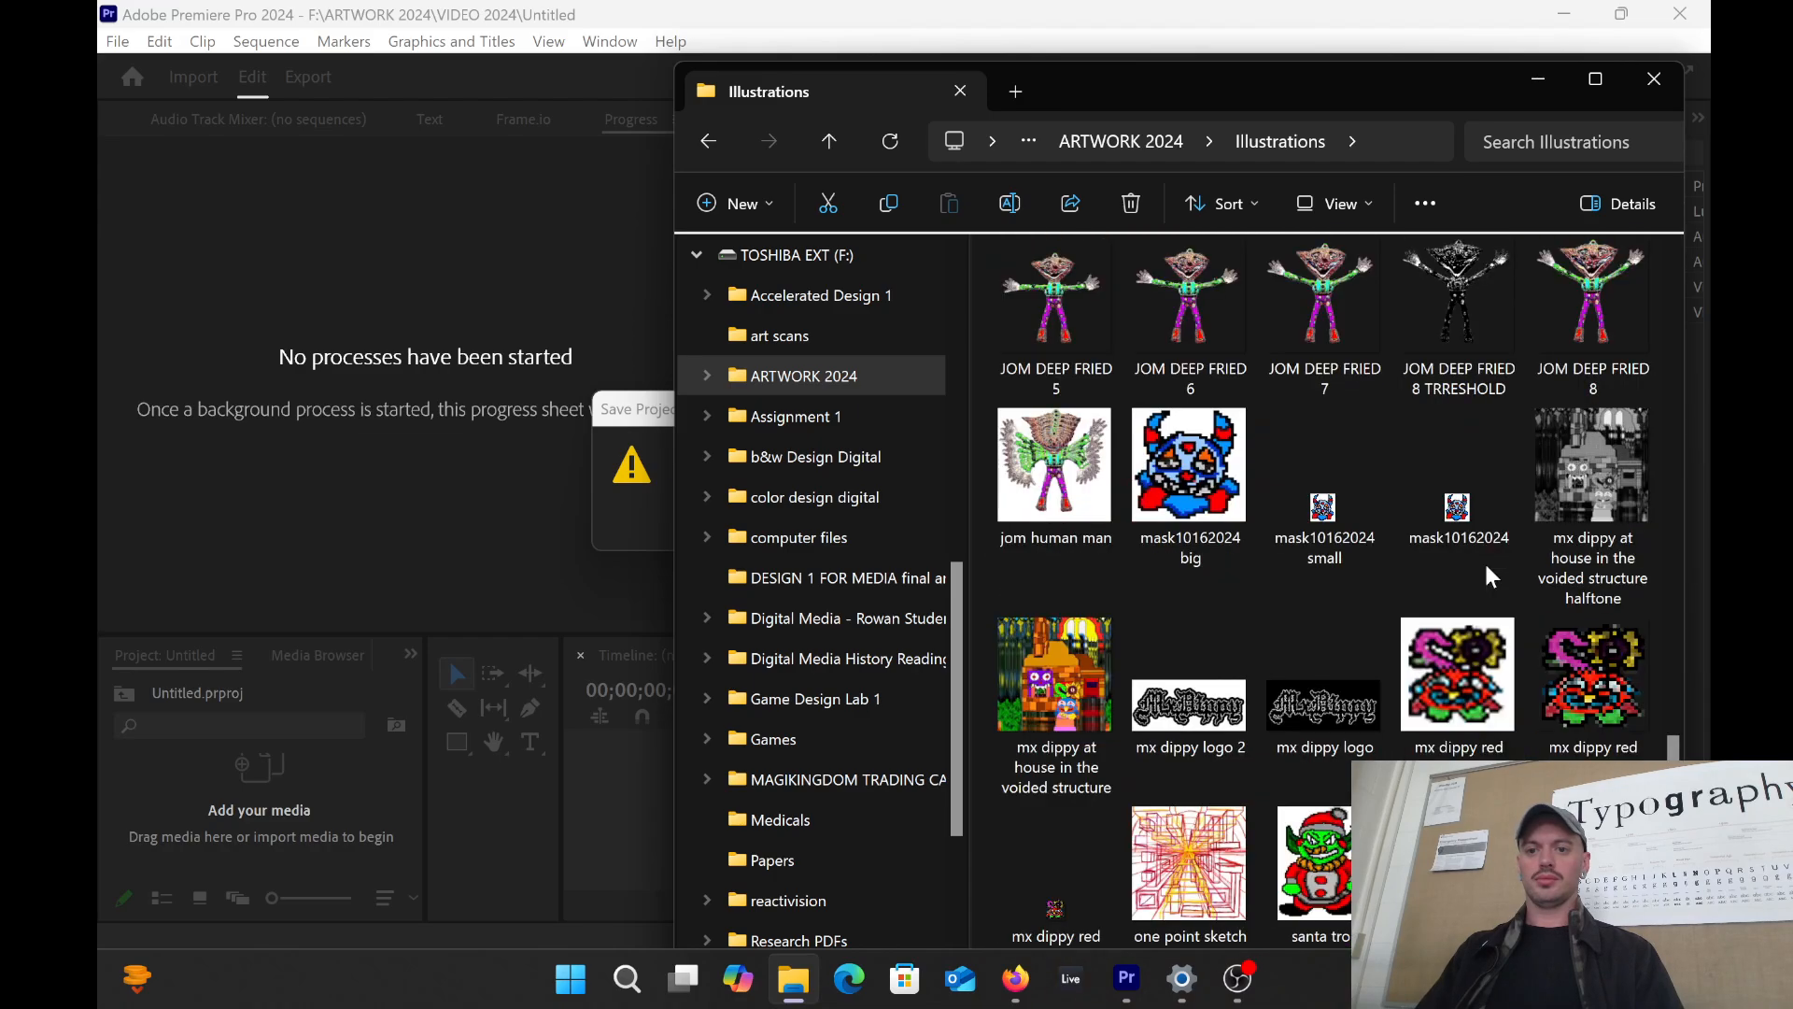
pyautogui.scroll(10, 1484, 565)
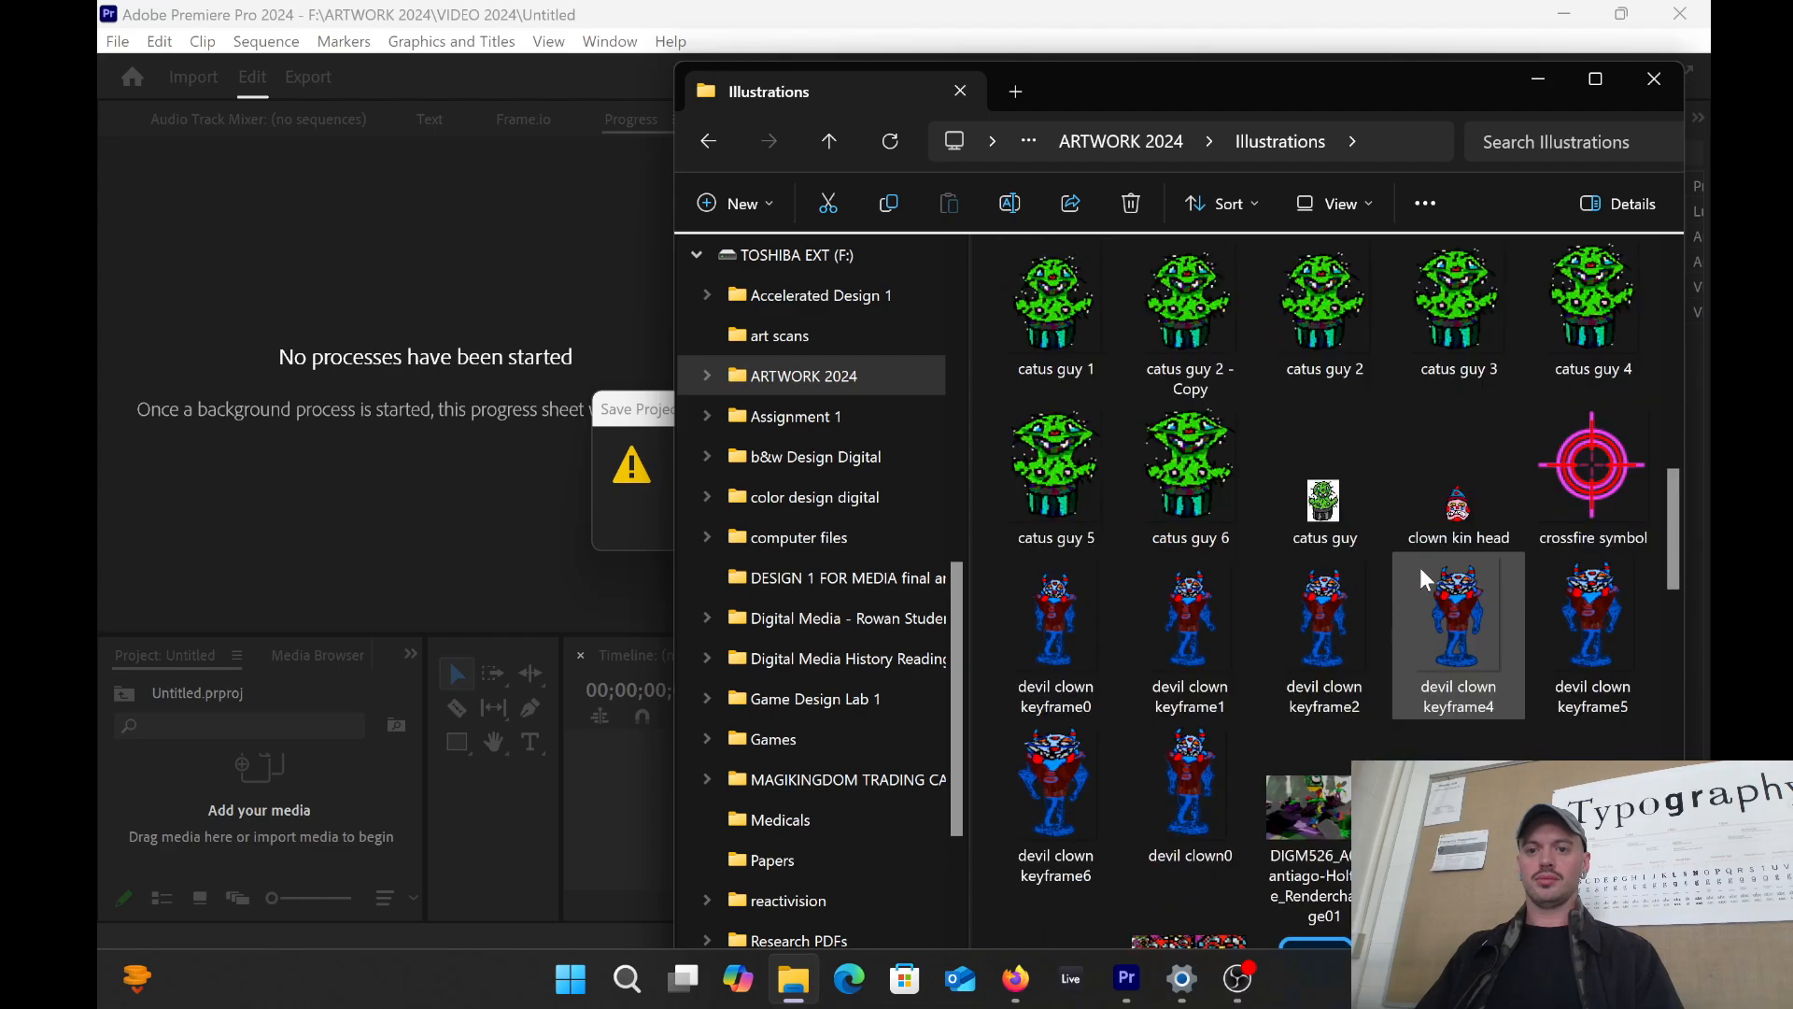
pyautogui.scroll(-8, 1415, 525)
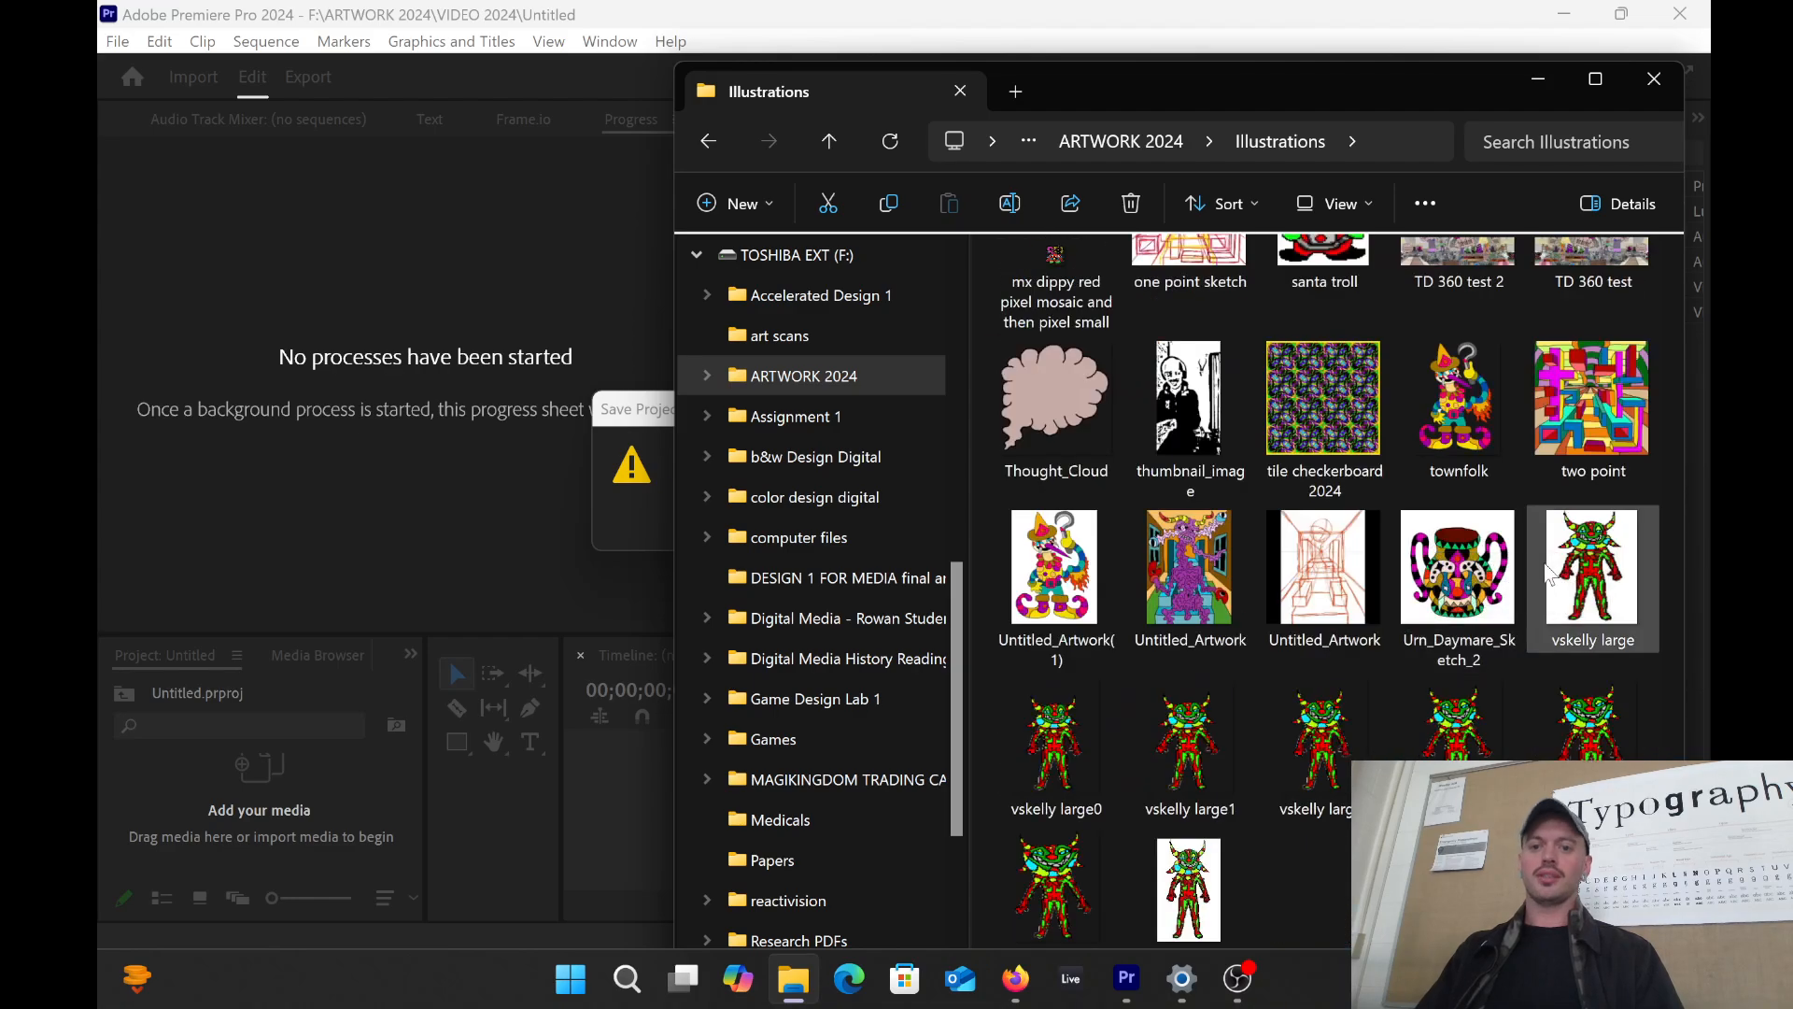
pyautogui.scroll(15, 1541, 554)
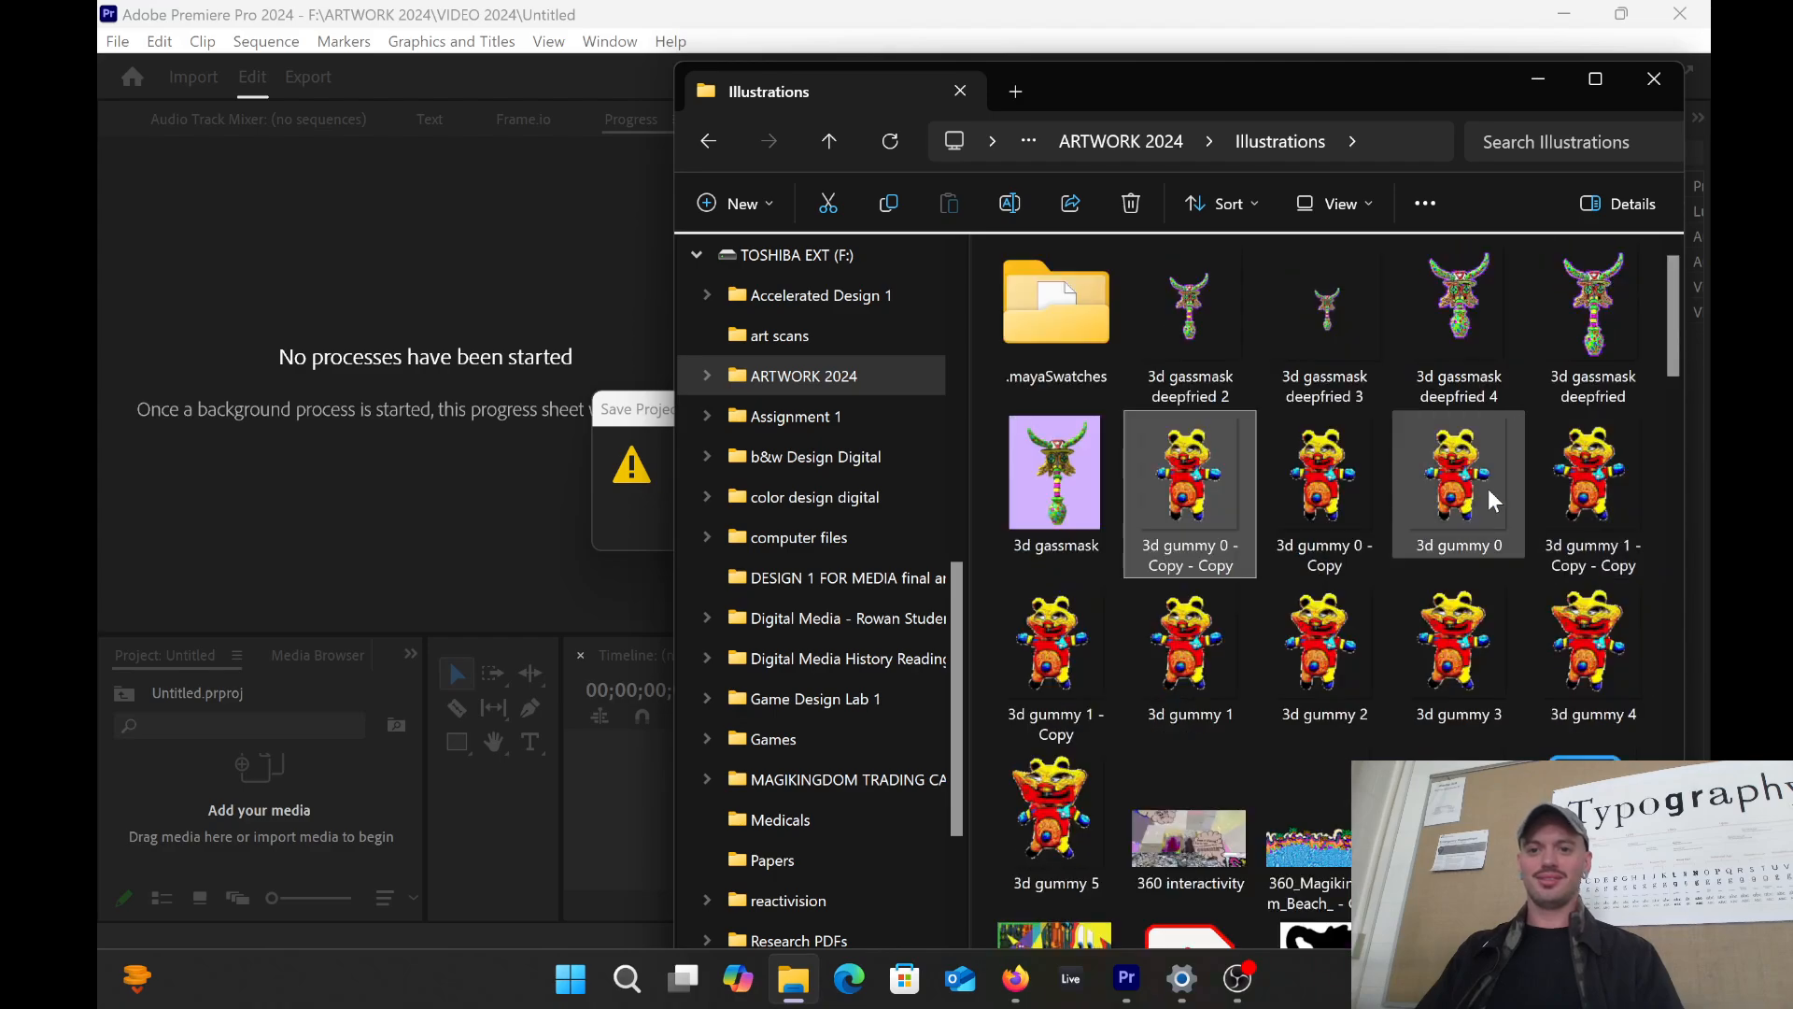
pyautogui.scroll(-6, 1378, 407)
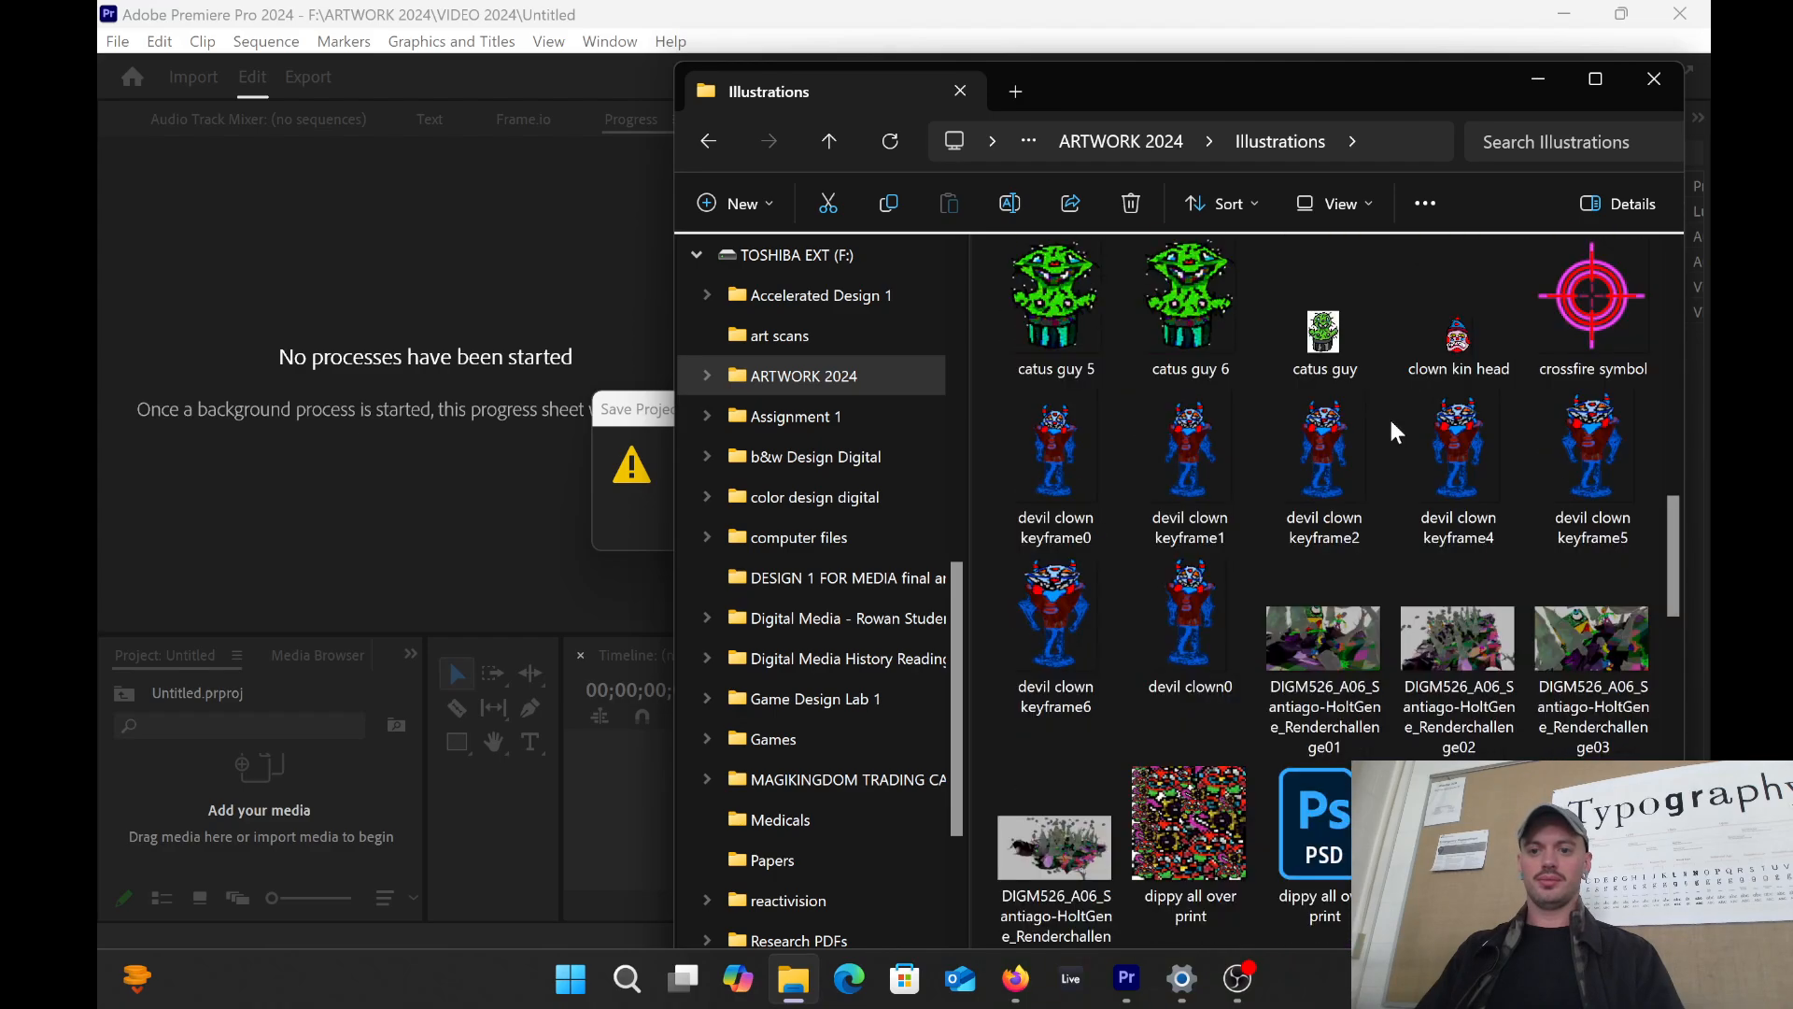
pyautogui.scroll(-5, 1387, 416)
# Step: Search Illustrations for 'slime', then go back to the ARTWORK 2024 folder
pyautogui.click(1561, 154)
pyautogui.write('s')
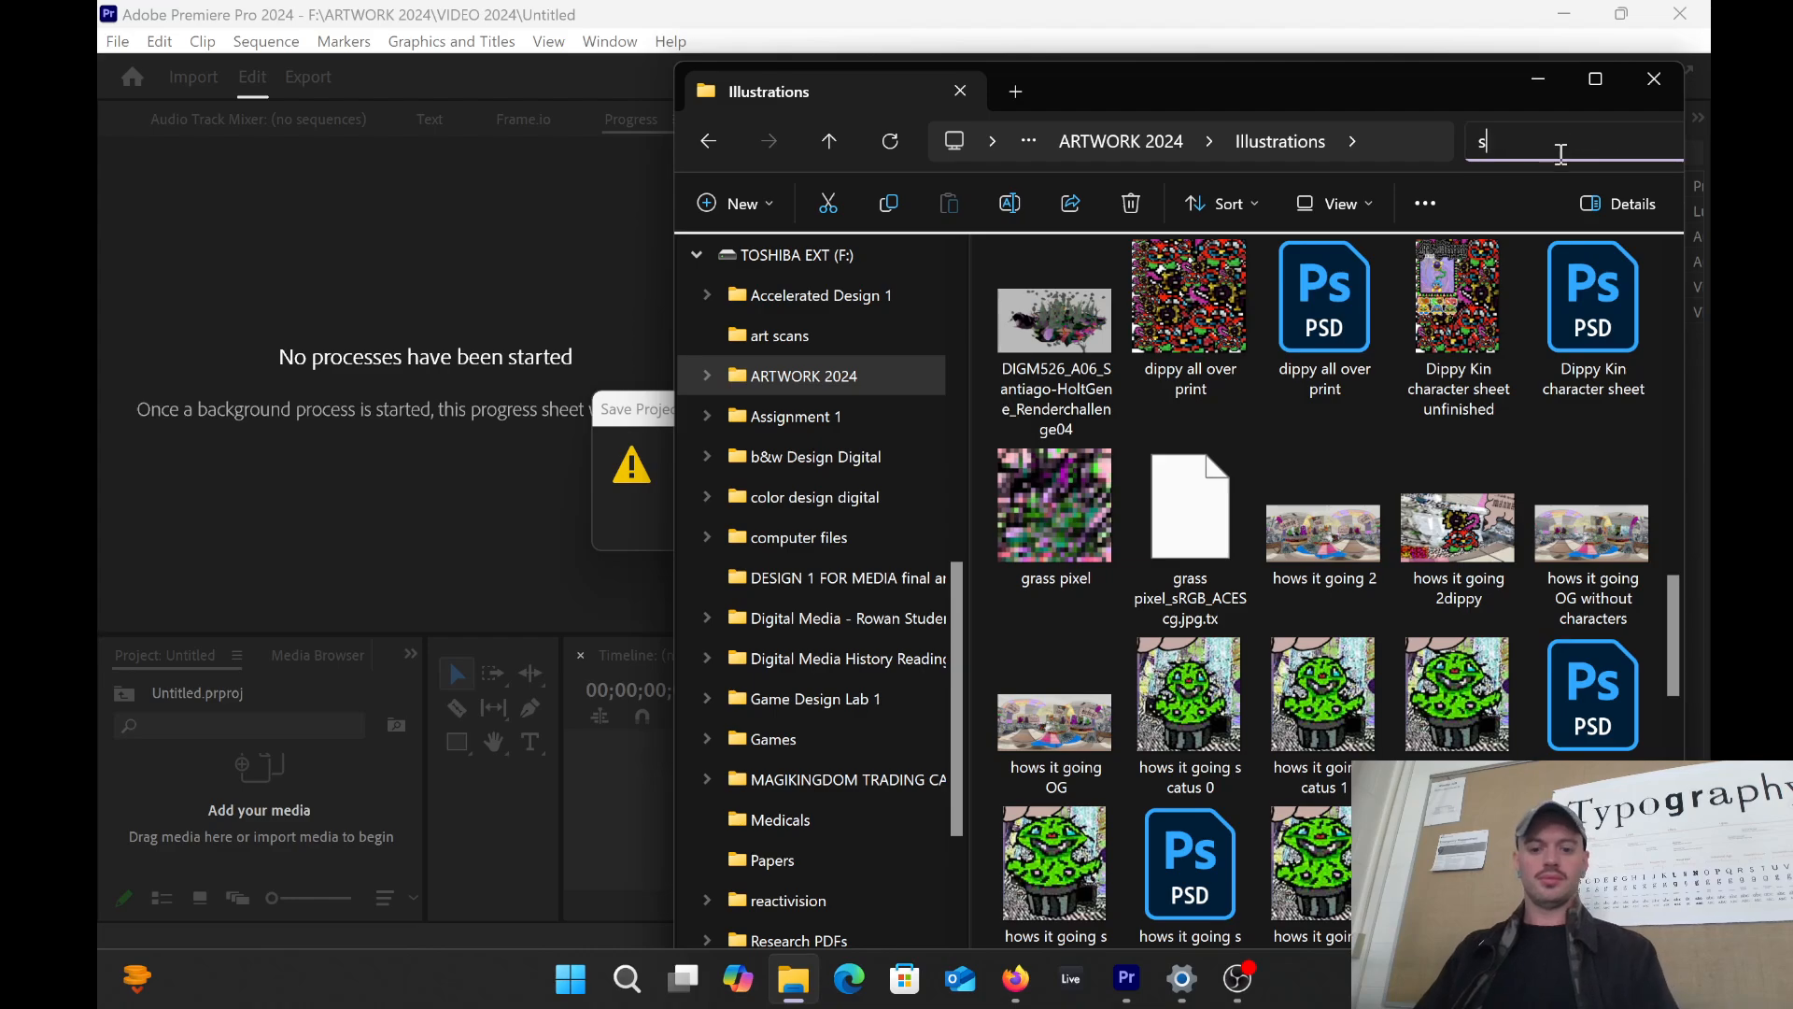
pyautogui.write('lime')
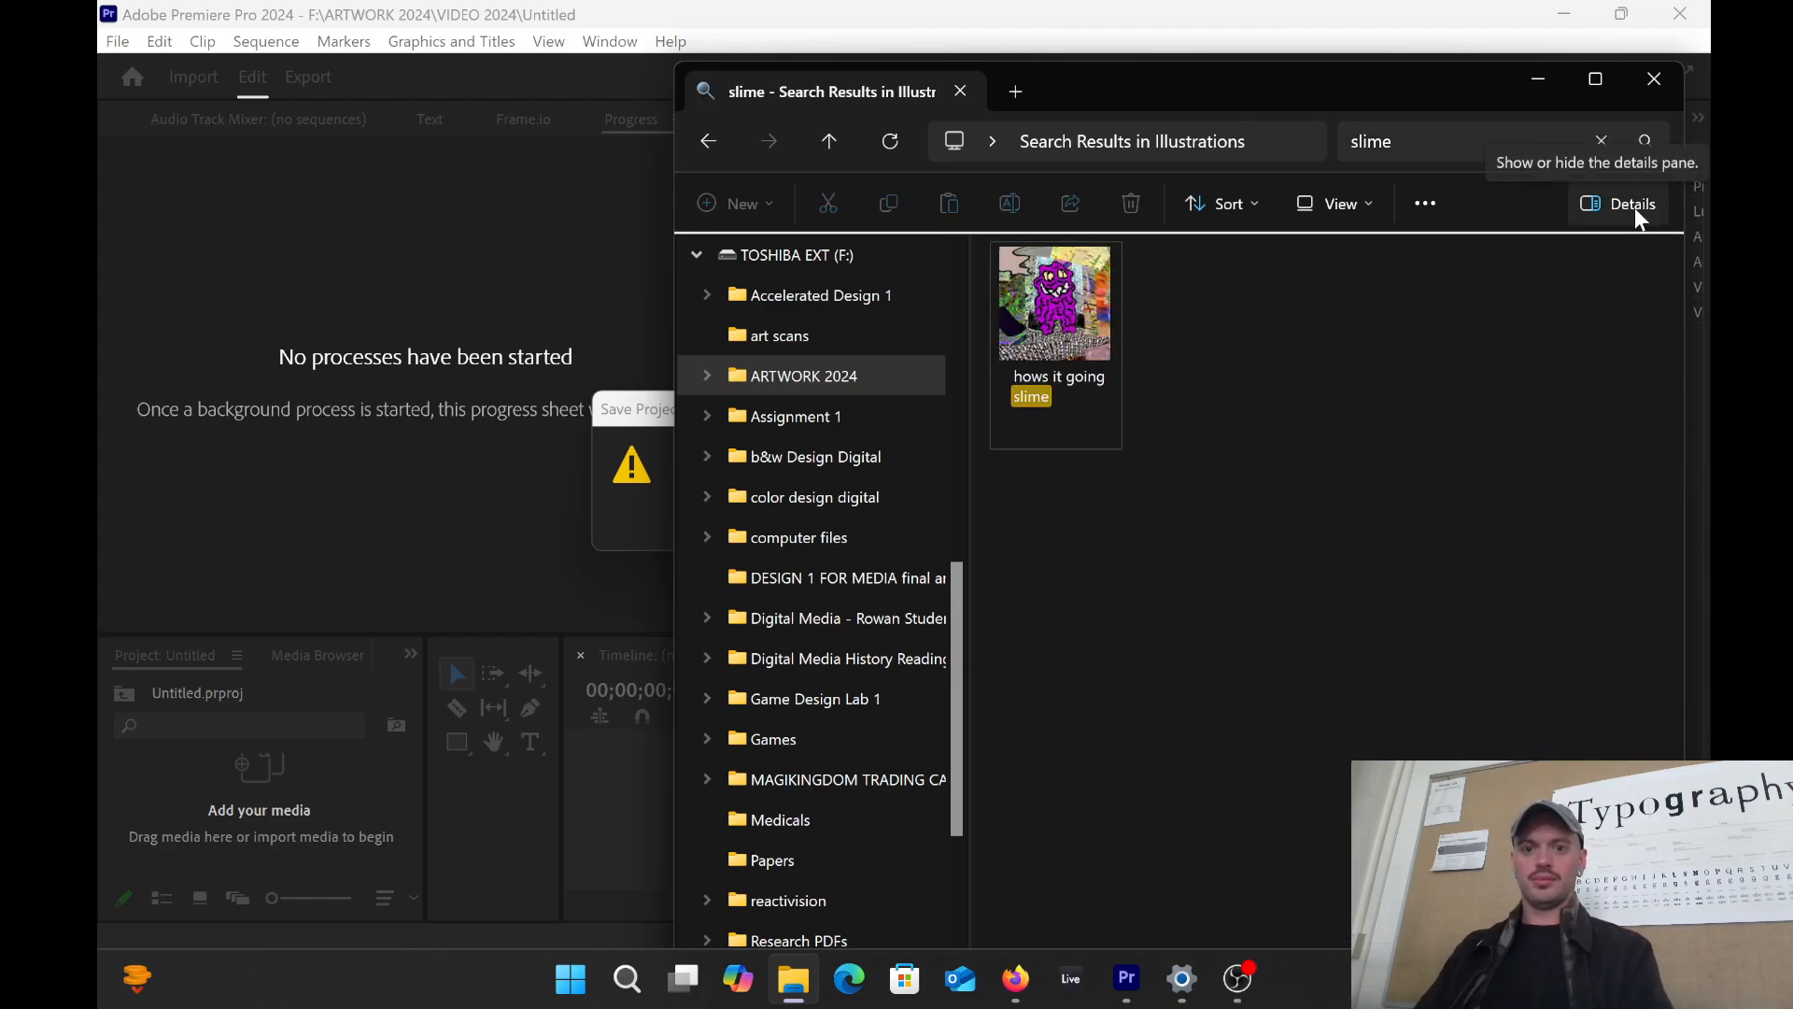
pyautogui.click(708, 141)
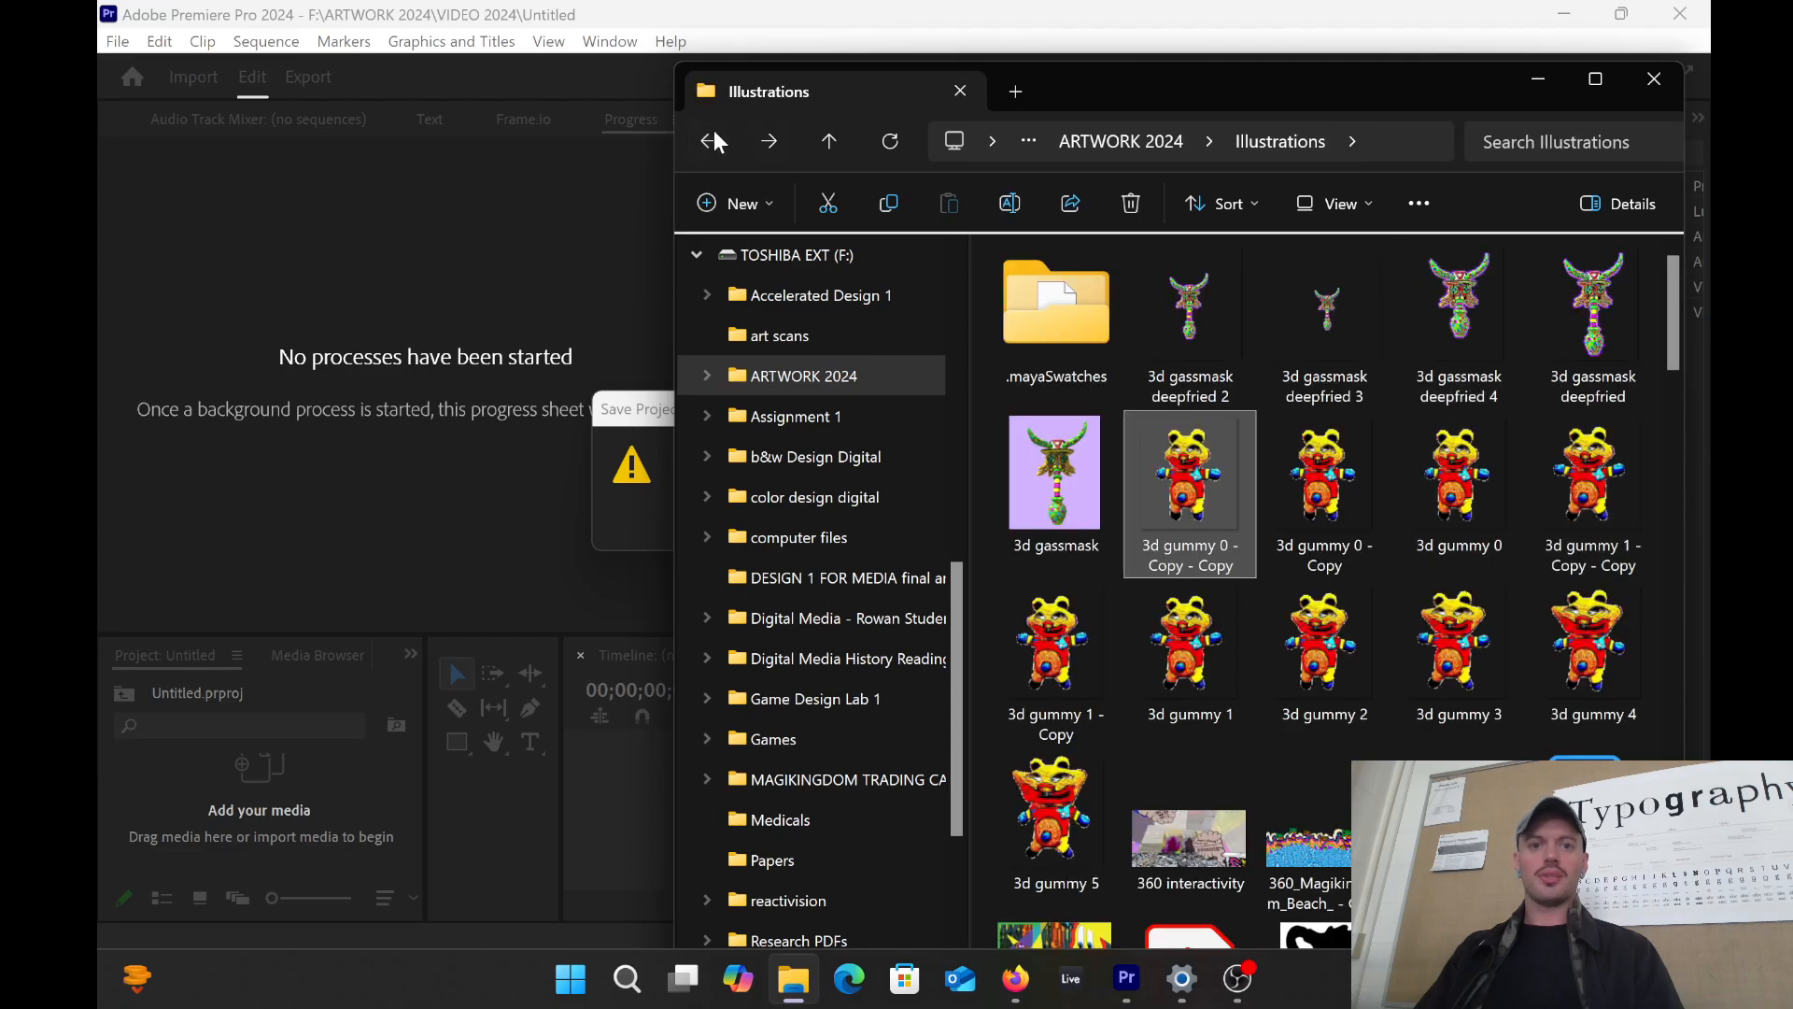
pyautogui.click(709, 141)
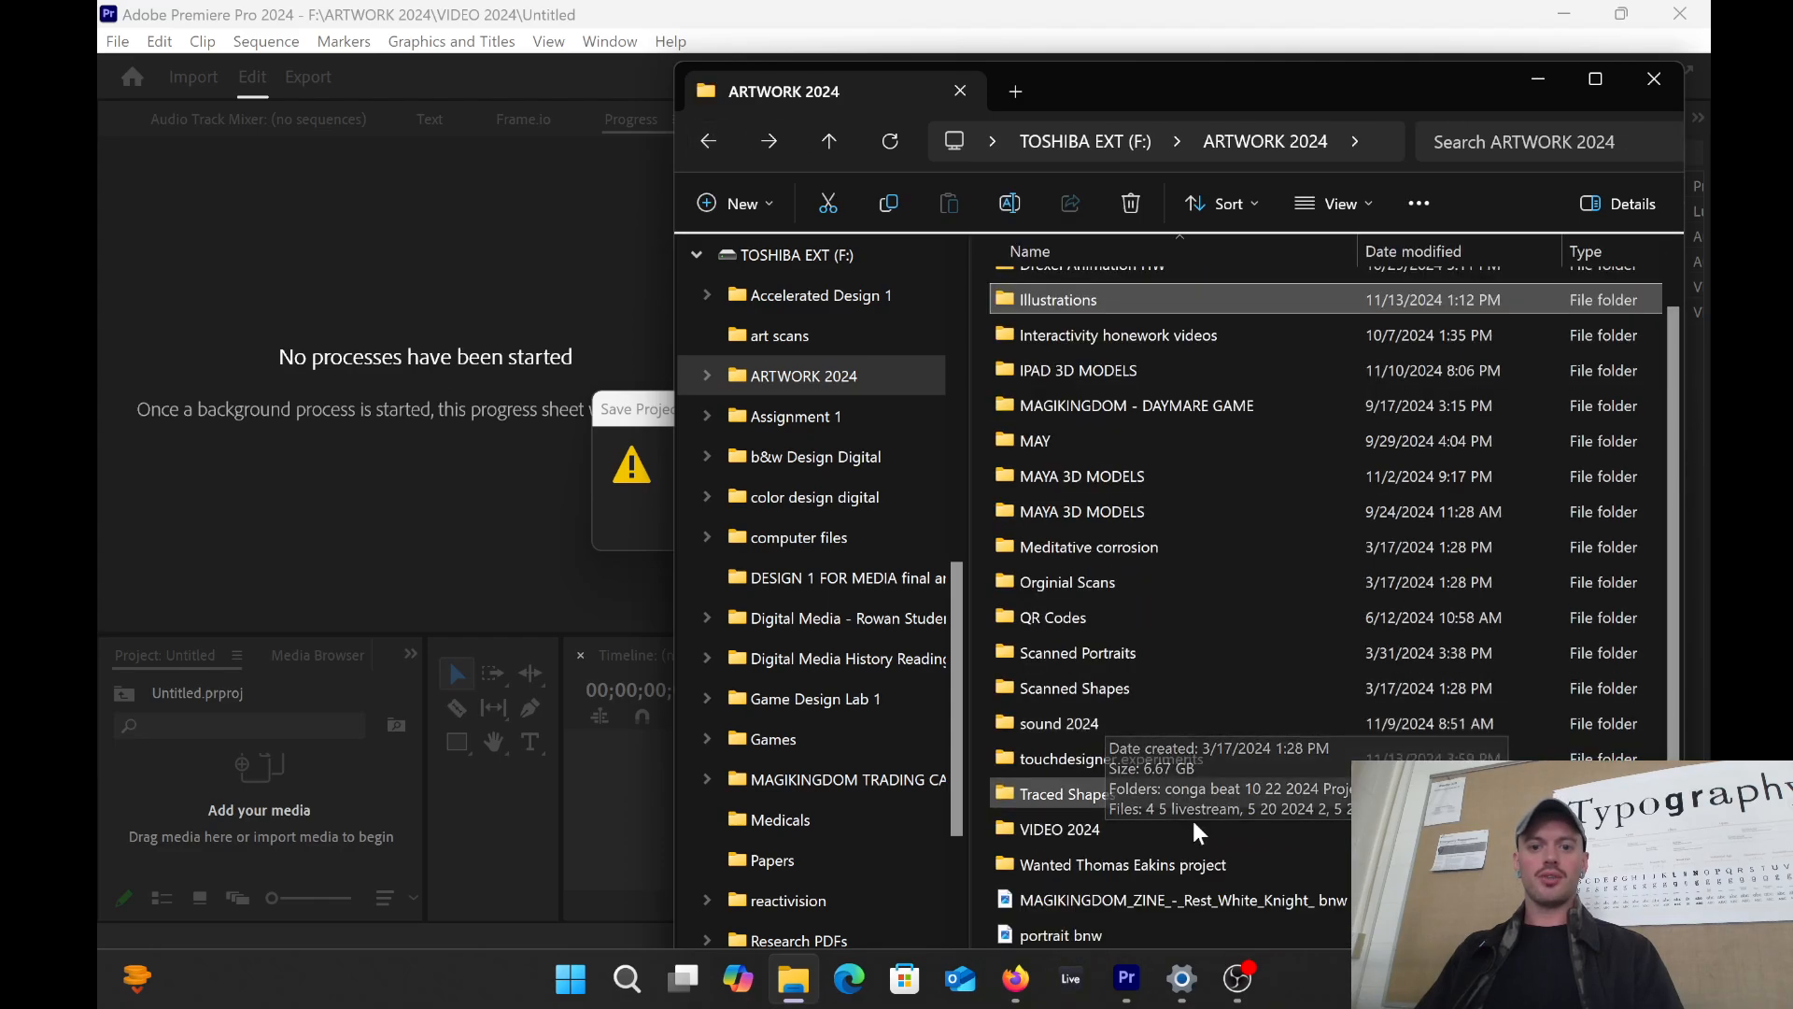
# Step: Open the VIDEO 2024 folder and look through its clips
pyautogui.doubleClick(1084, 827)
pyautogui.scroll(-5, 1242, 579)
pyautogui.scroll(-5, 1313, 605)
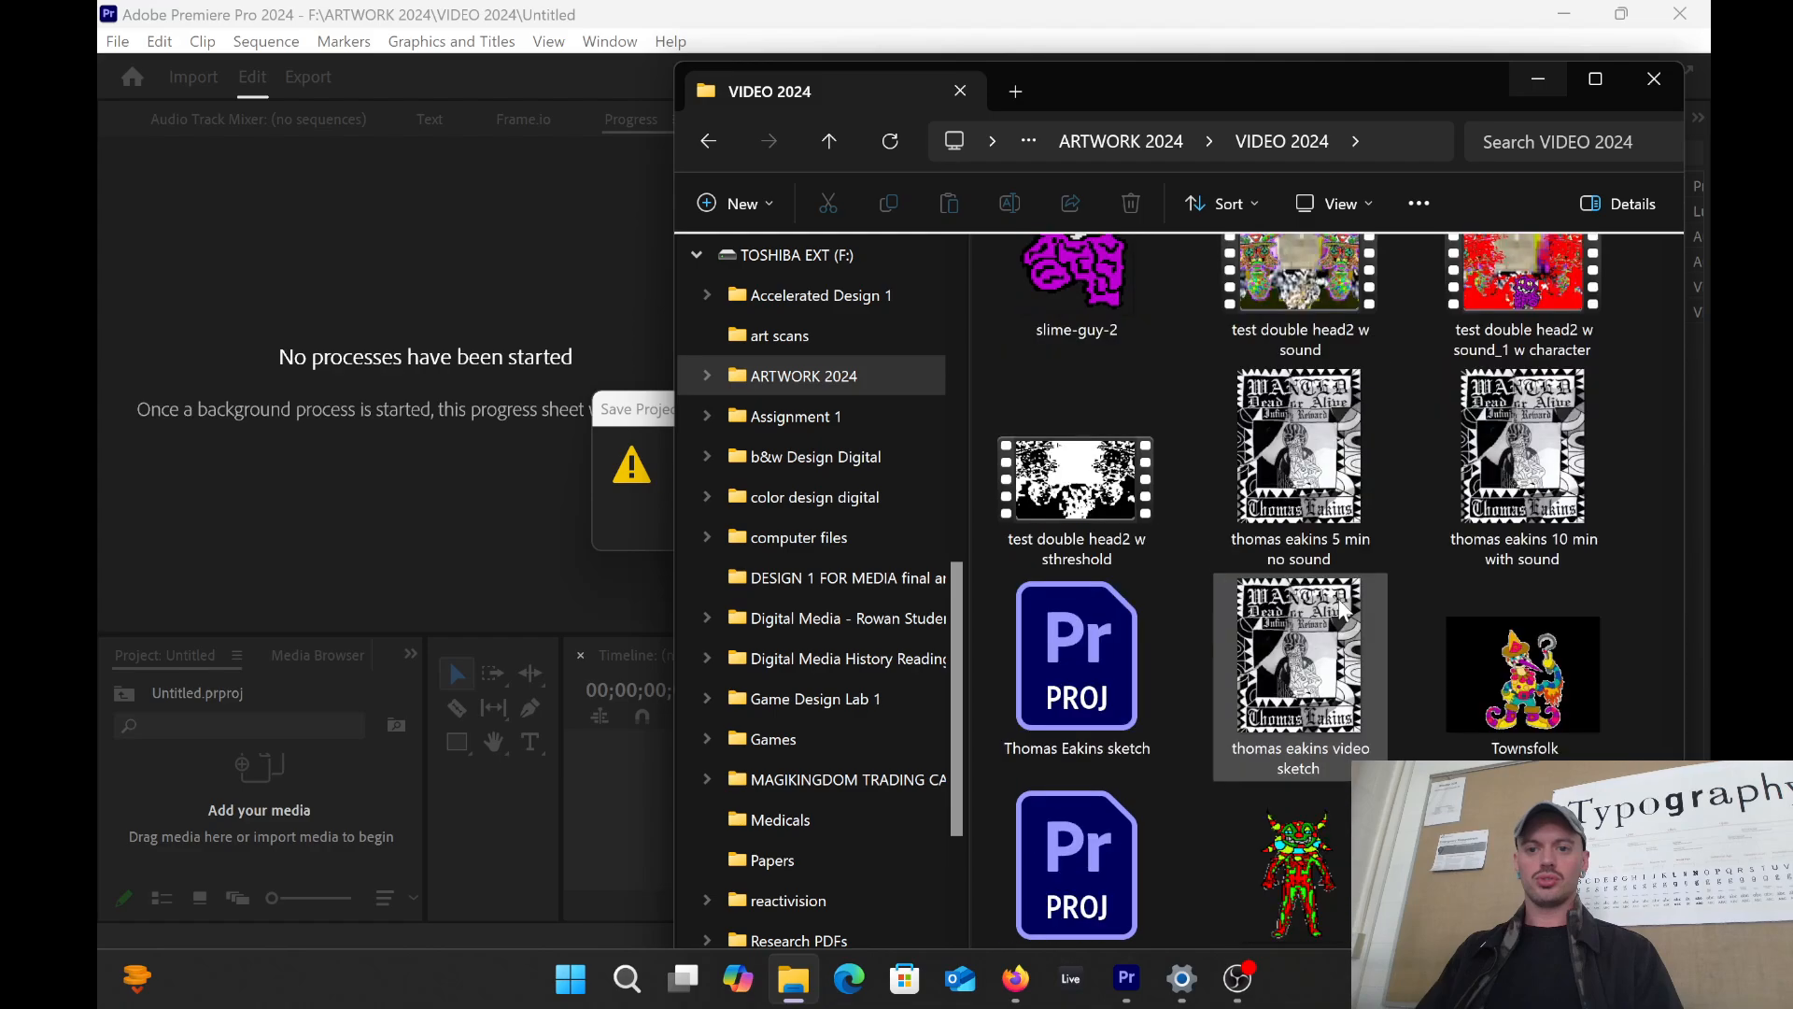
pyautogui.scroll(4, 1341, 600)
pyautogui.scroll(-4, 1282, 614)
pyautogui.scroll(2, 1258, 635)
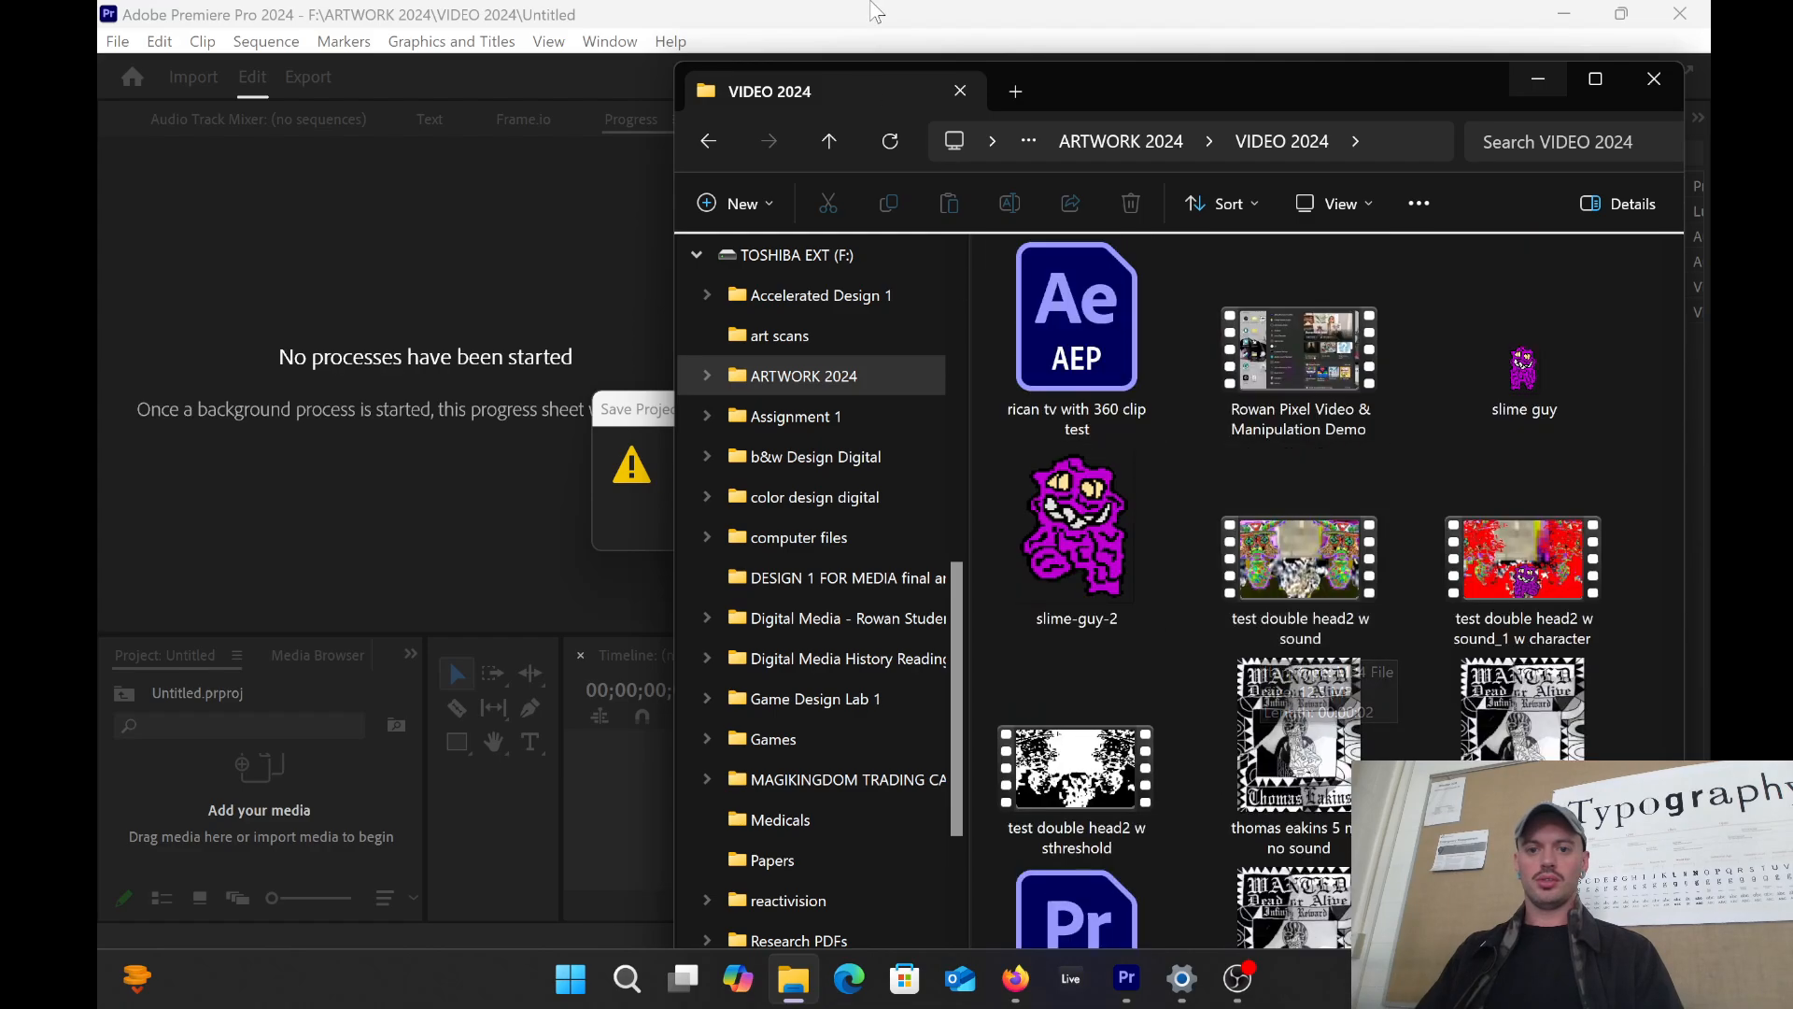
pyautogui.moveTo(1182, 95); pyautogui.dragTo(1372, 169)
# Step: Save the Premiere project over the existing file, then bring the VIDEO 2024 window forward
pyautogui.click(638, 532)
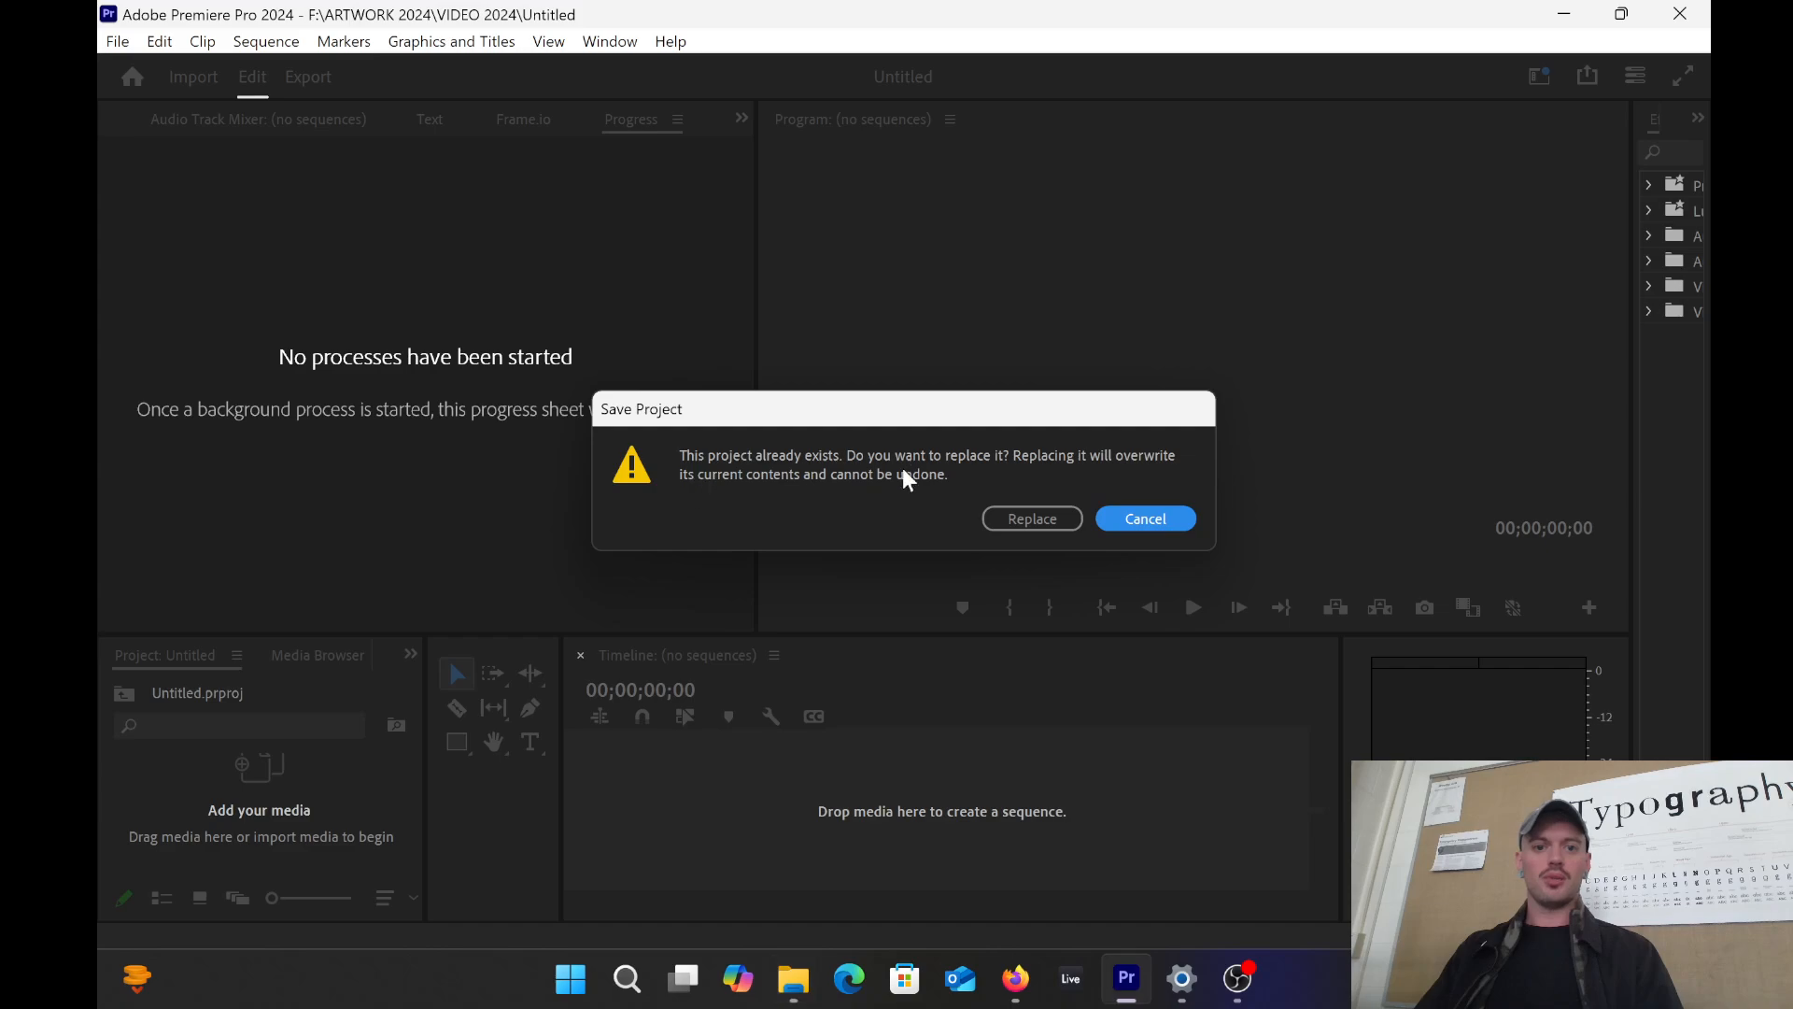
pyautogui.click(1032, 518)
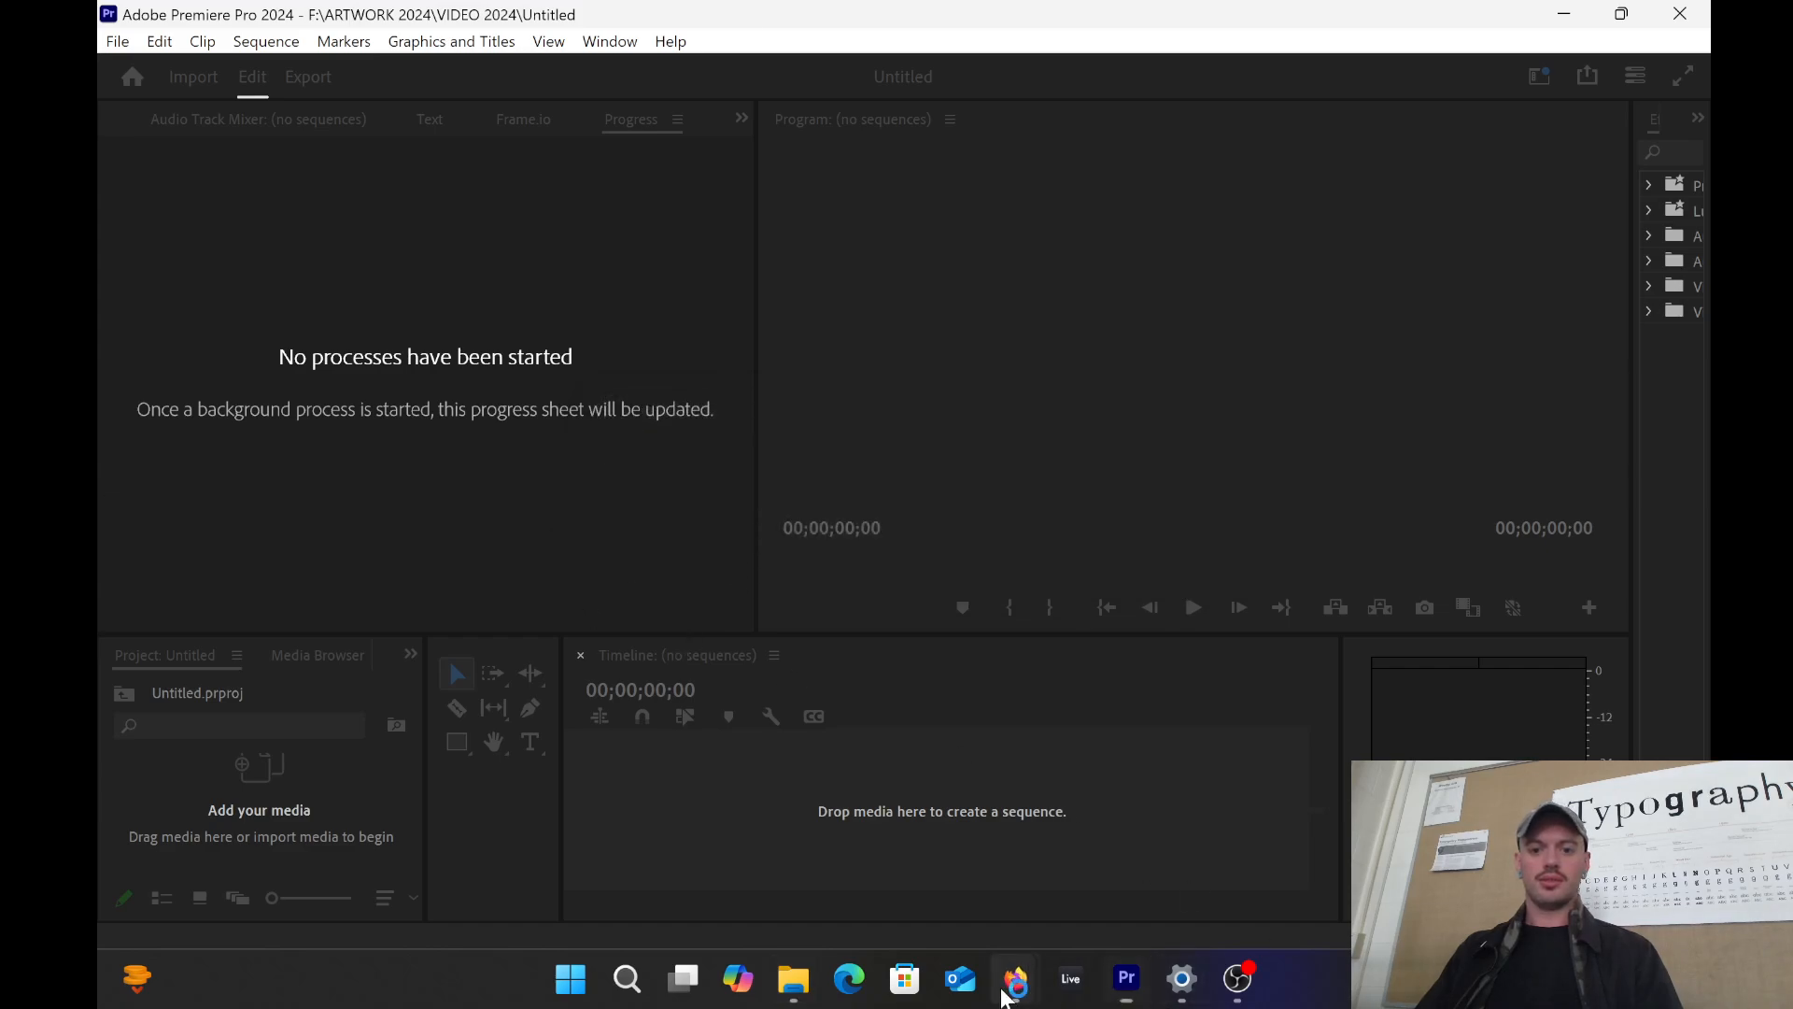
pyautogui.moveTo(1015, 977)
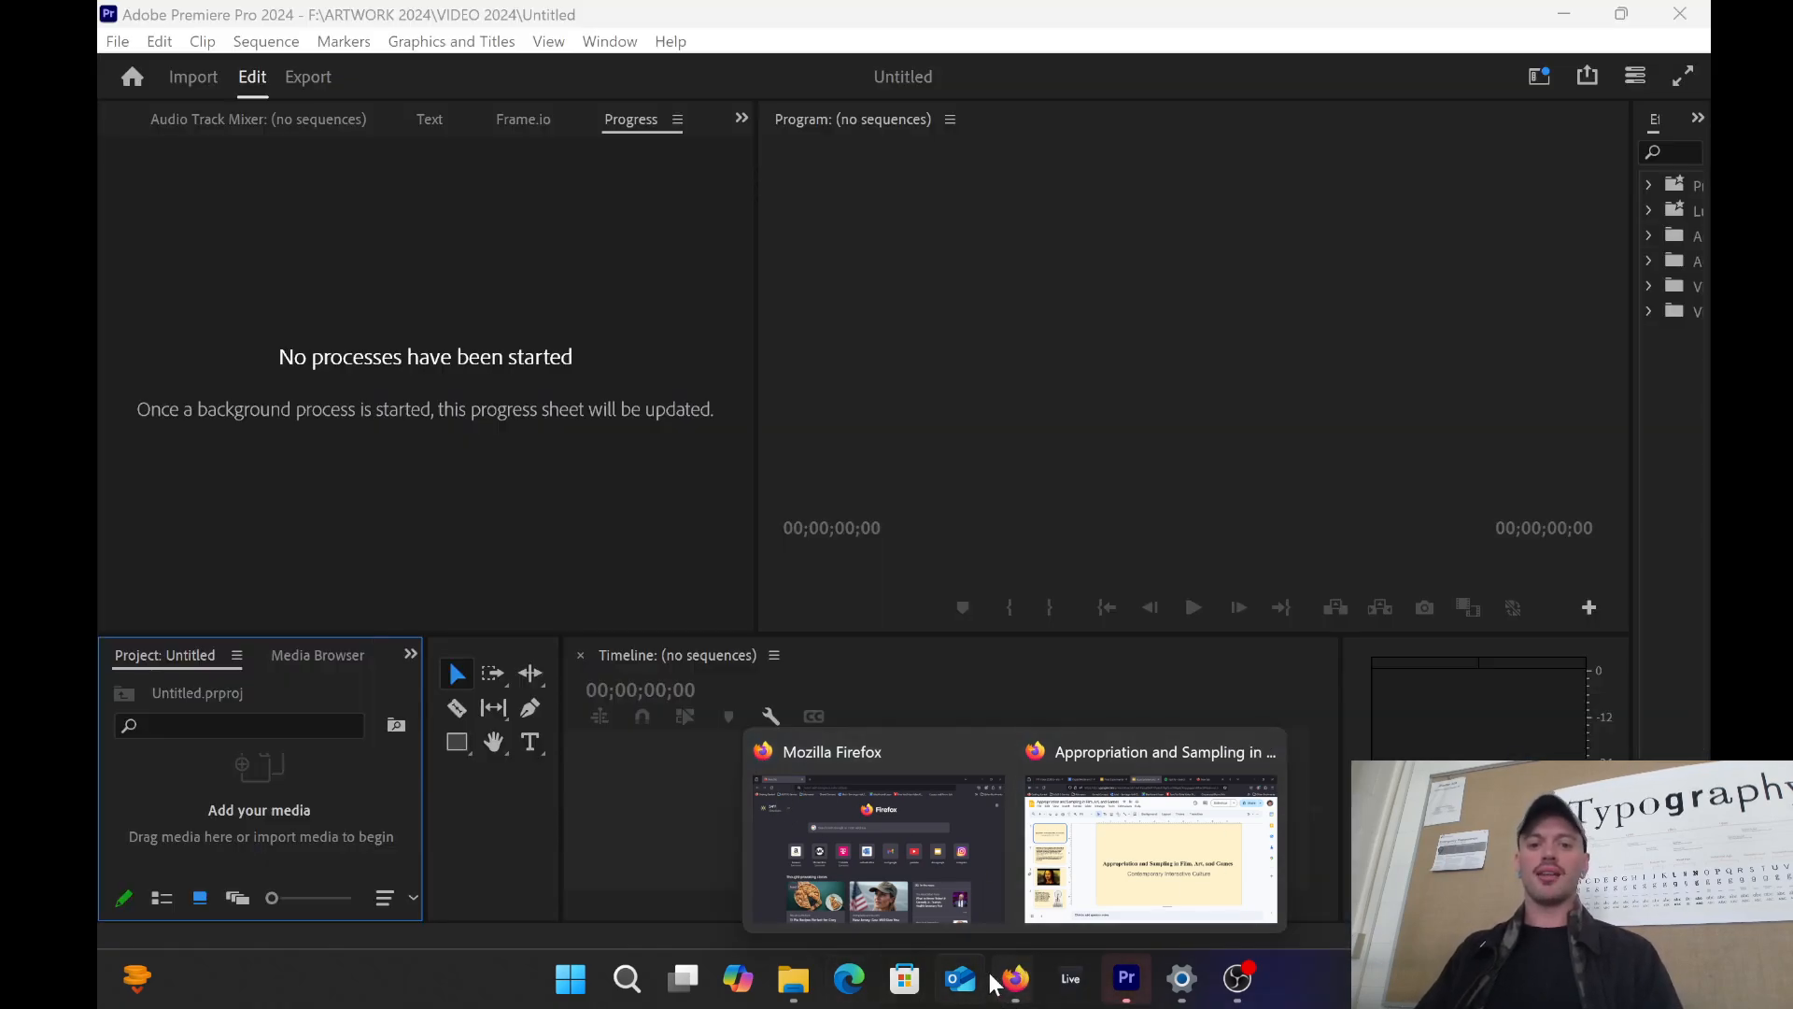
pyautogui.click(1126, 994)
pyautogui.click(1130, 988)
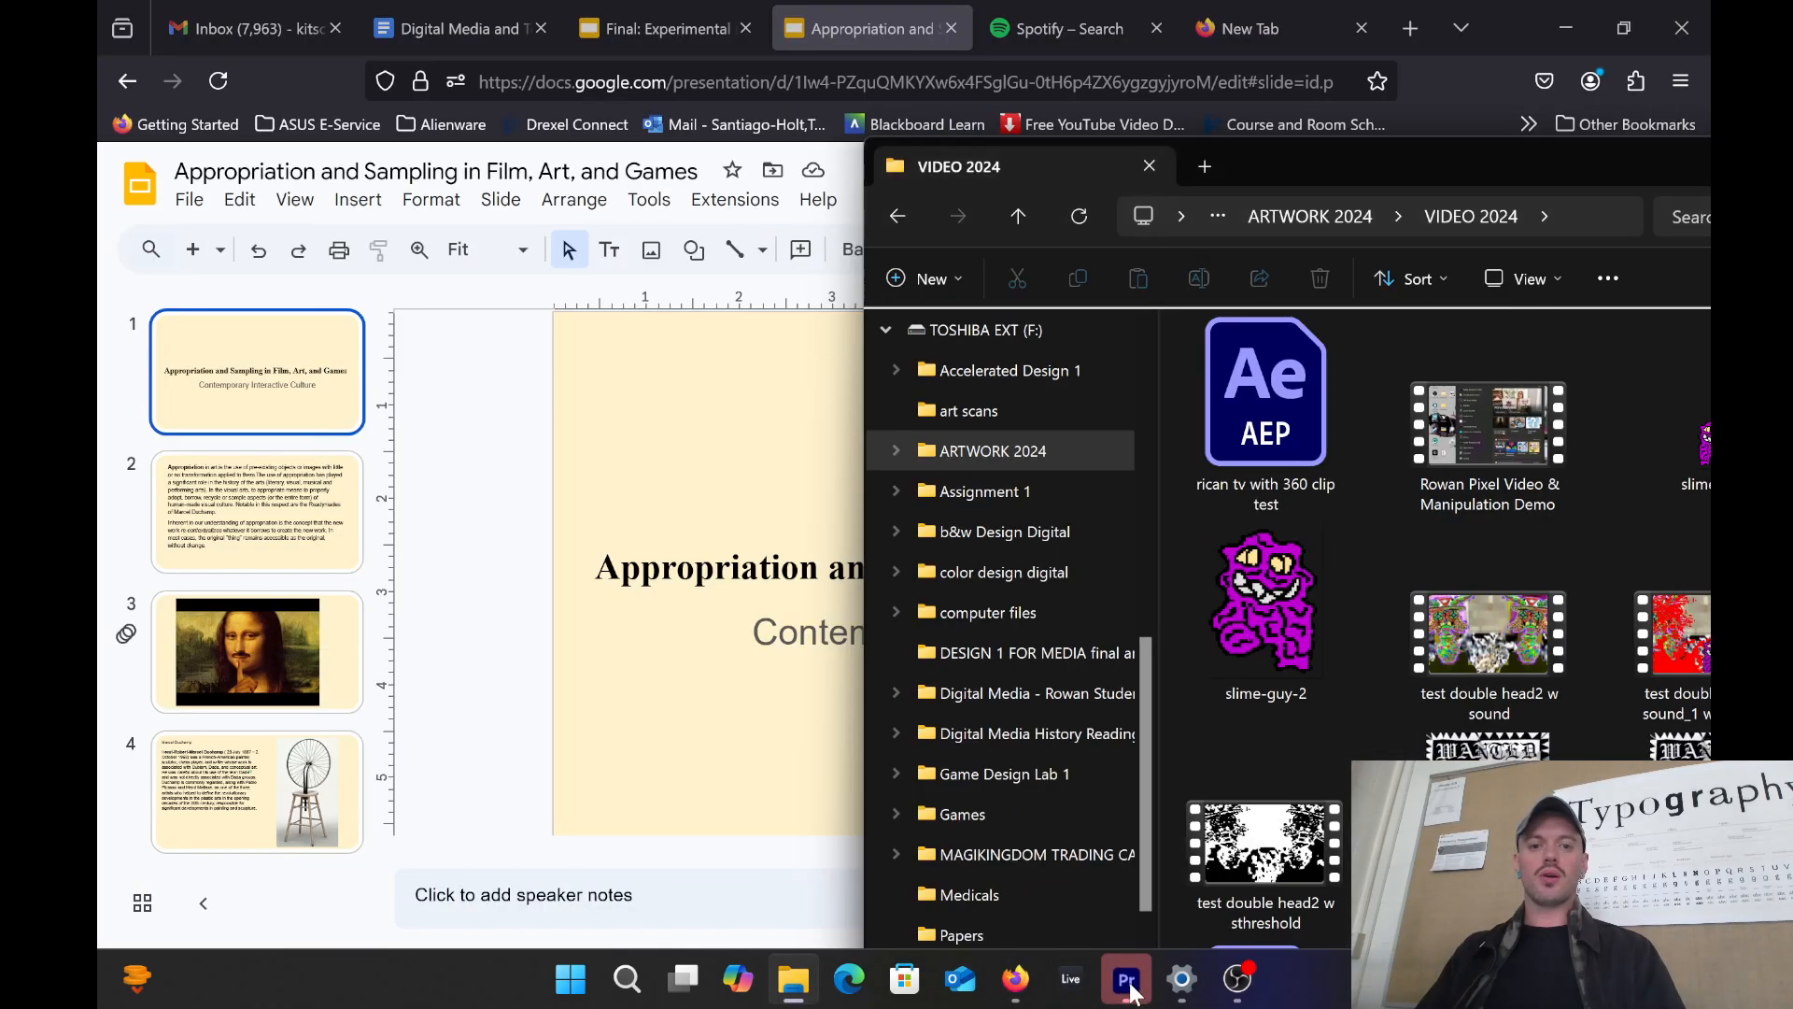
pyautogui.click(1126, 976)
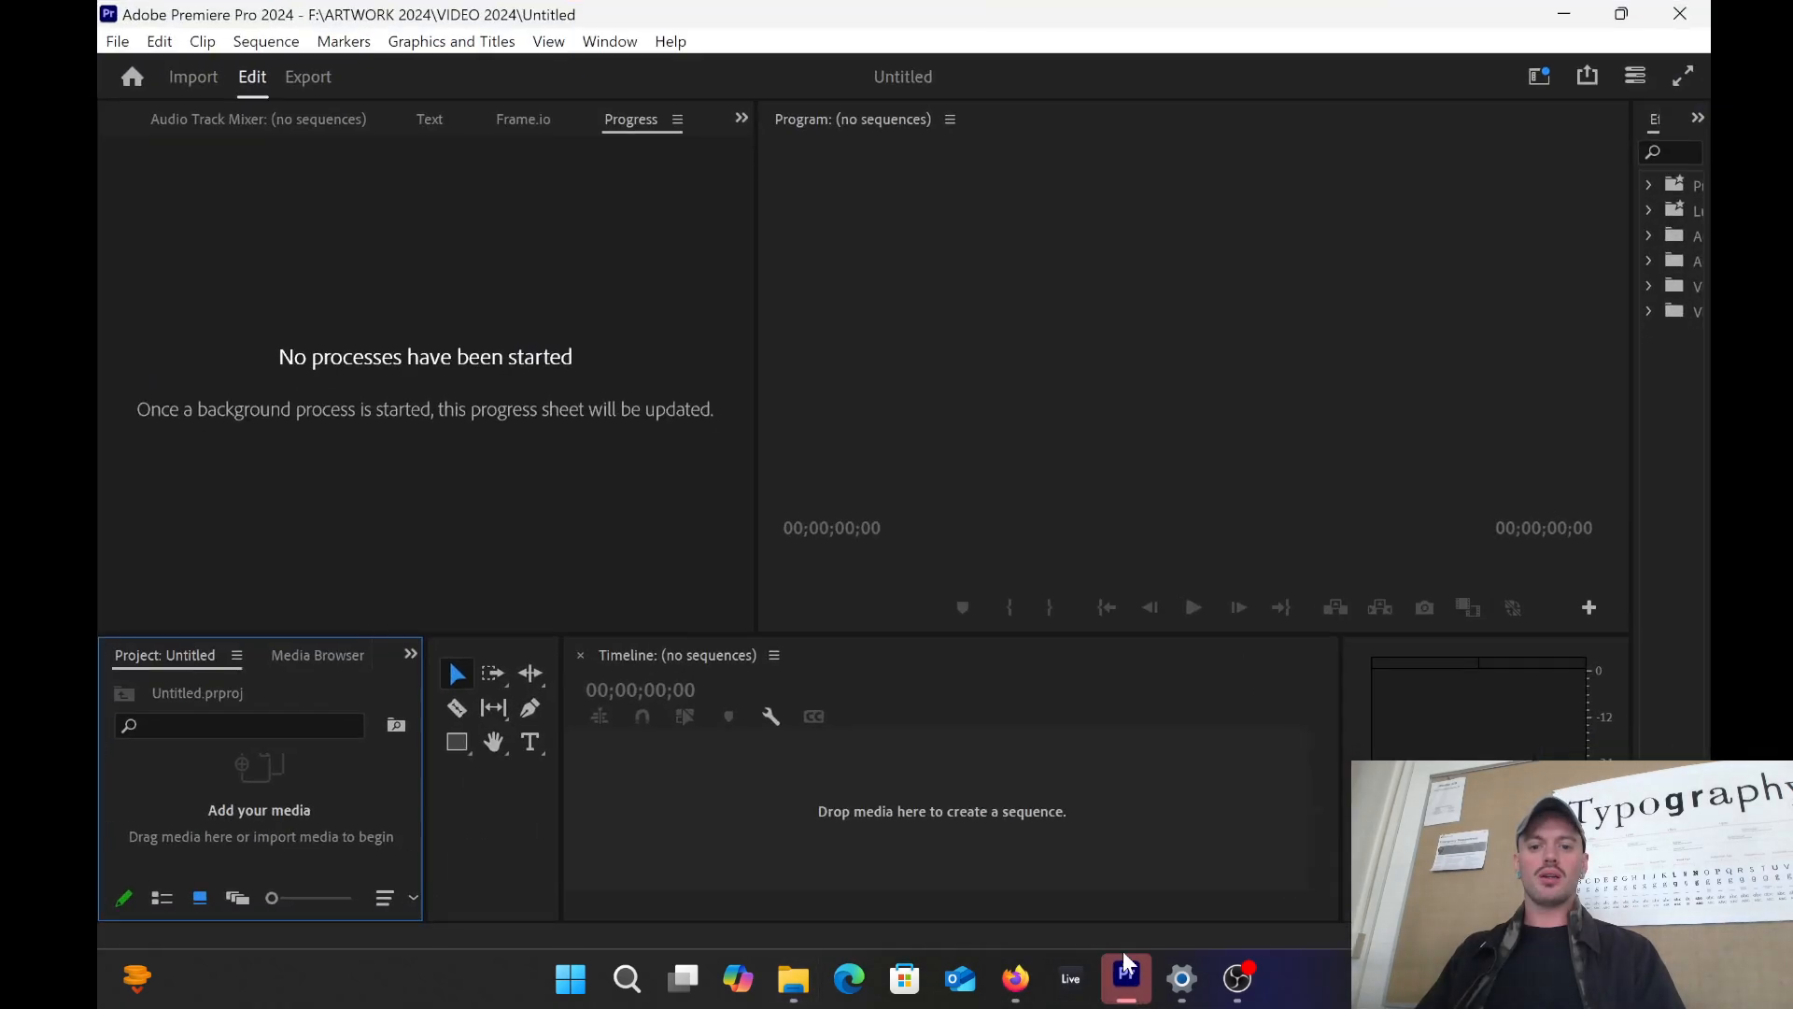
pyautogui.click(793, 977)
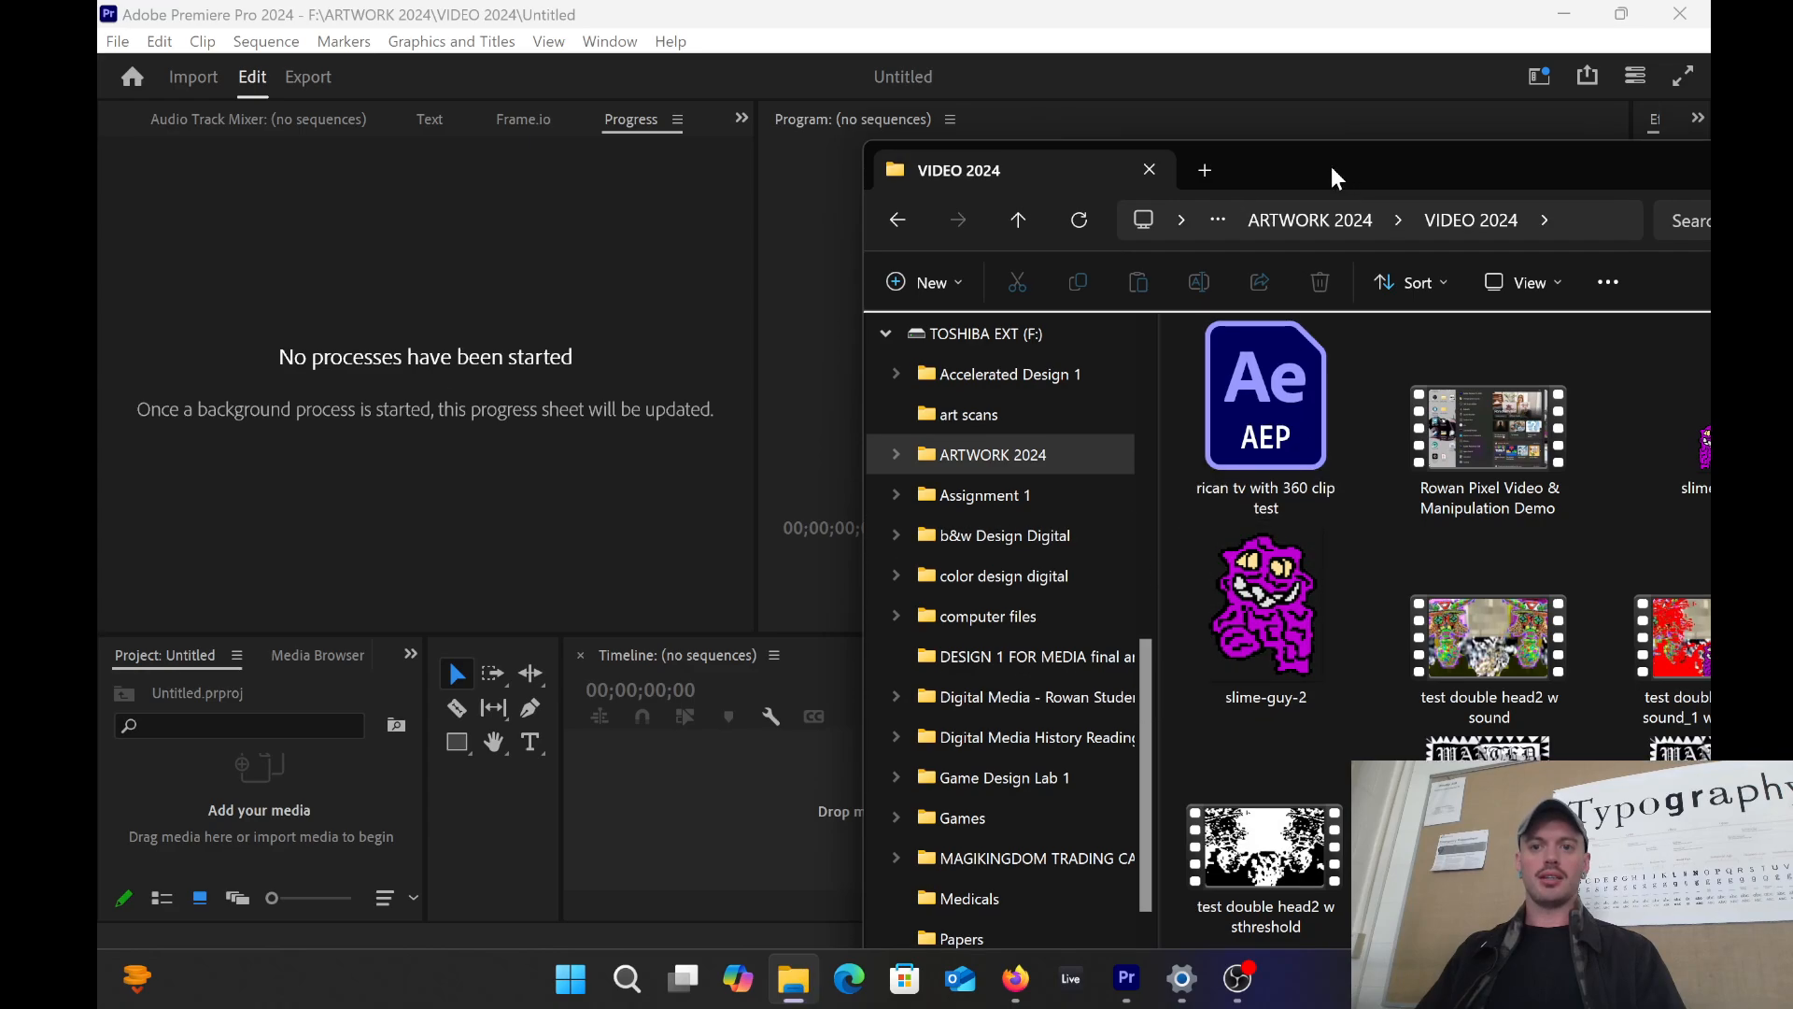
# Step: Import the slime-guy GIF from VIDEO 2024 into the project, creating a slime guy sequence
pyautogui.moveTo(1331, 166); pyautogui.dragTo(1174, 207)
pyautogui.moveTo(1556, 514); pyautogui.dragTo(714, 805)
pyautogui.click(239, 808)
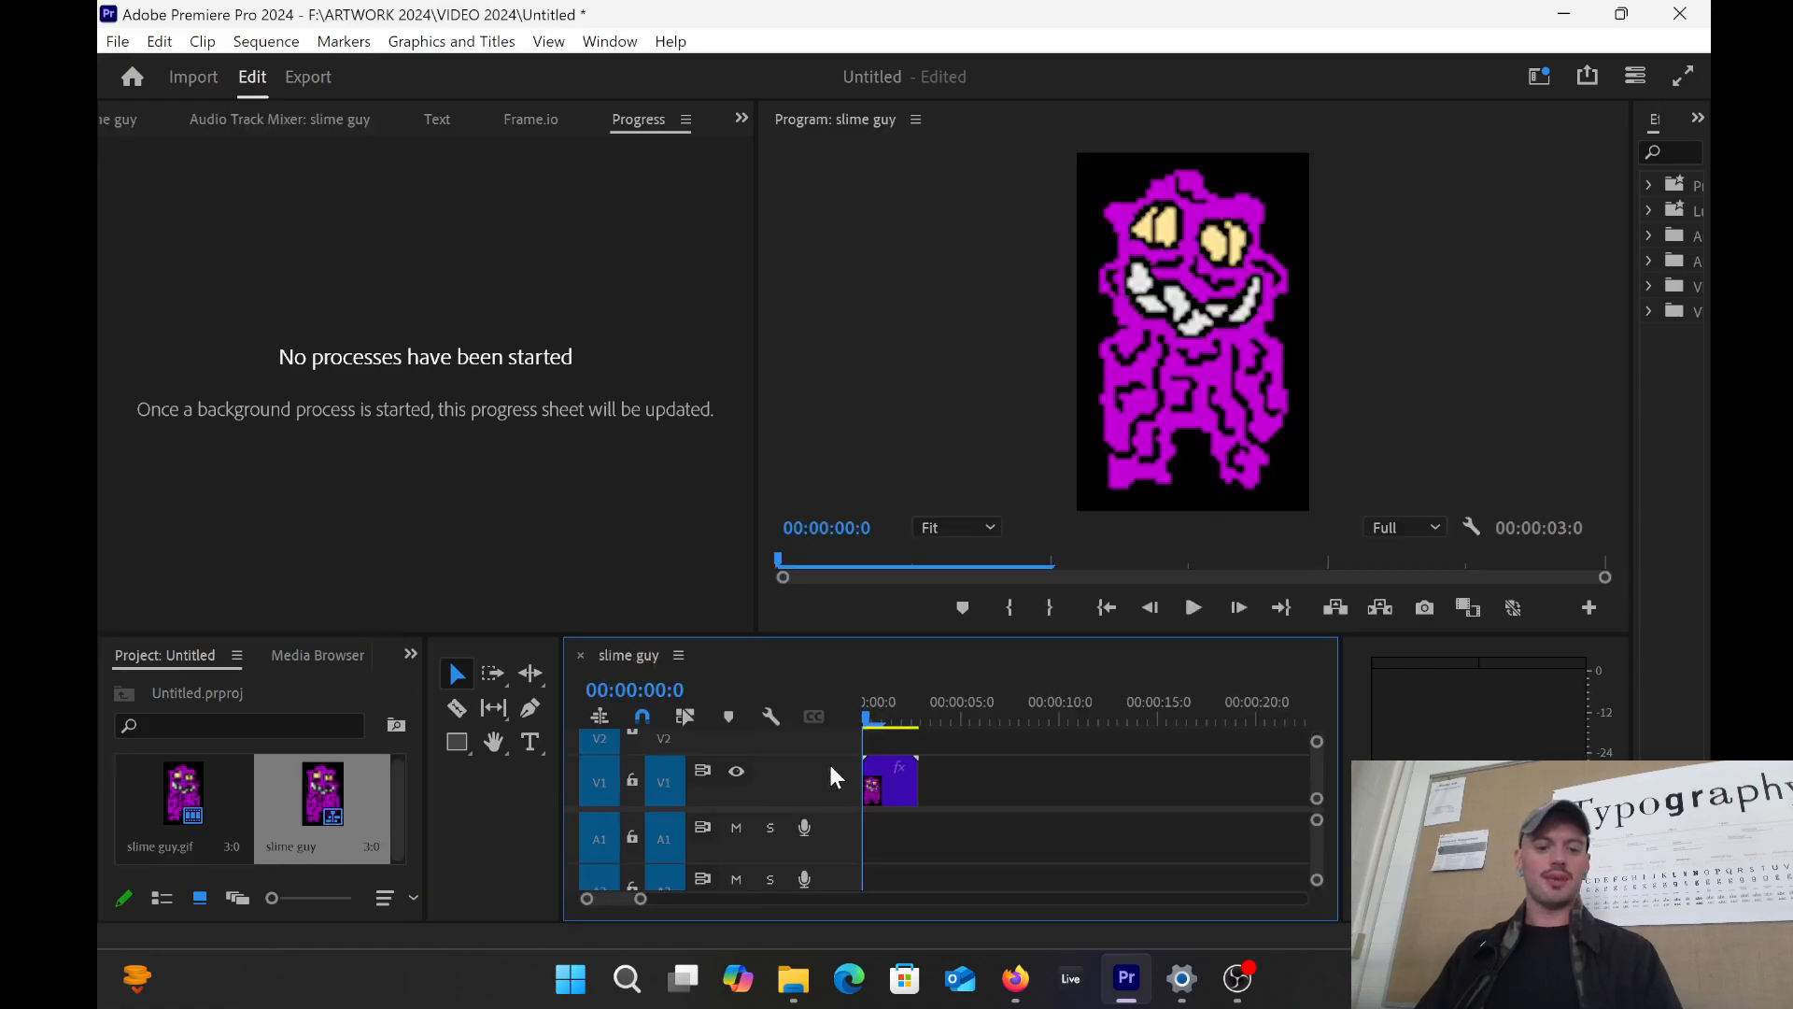
# Step: Copy the slime guy clip and paste it repeatedly until V1 runs 1:06, then preview from the start
pyautogui.rightClick(902, 777)
pyautogui.click(961, 65)
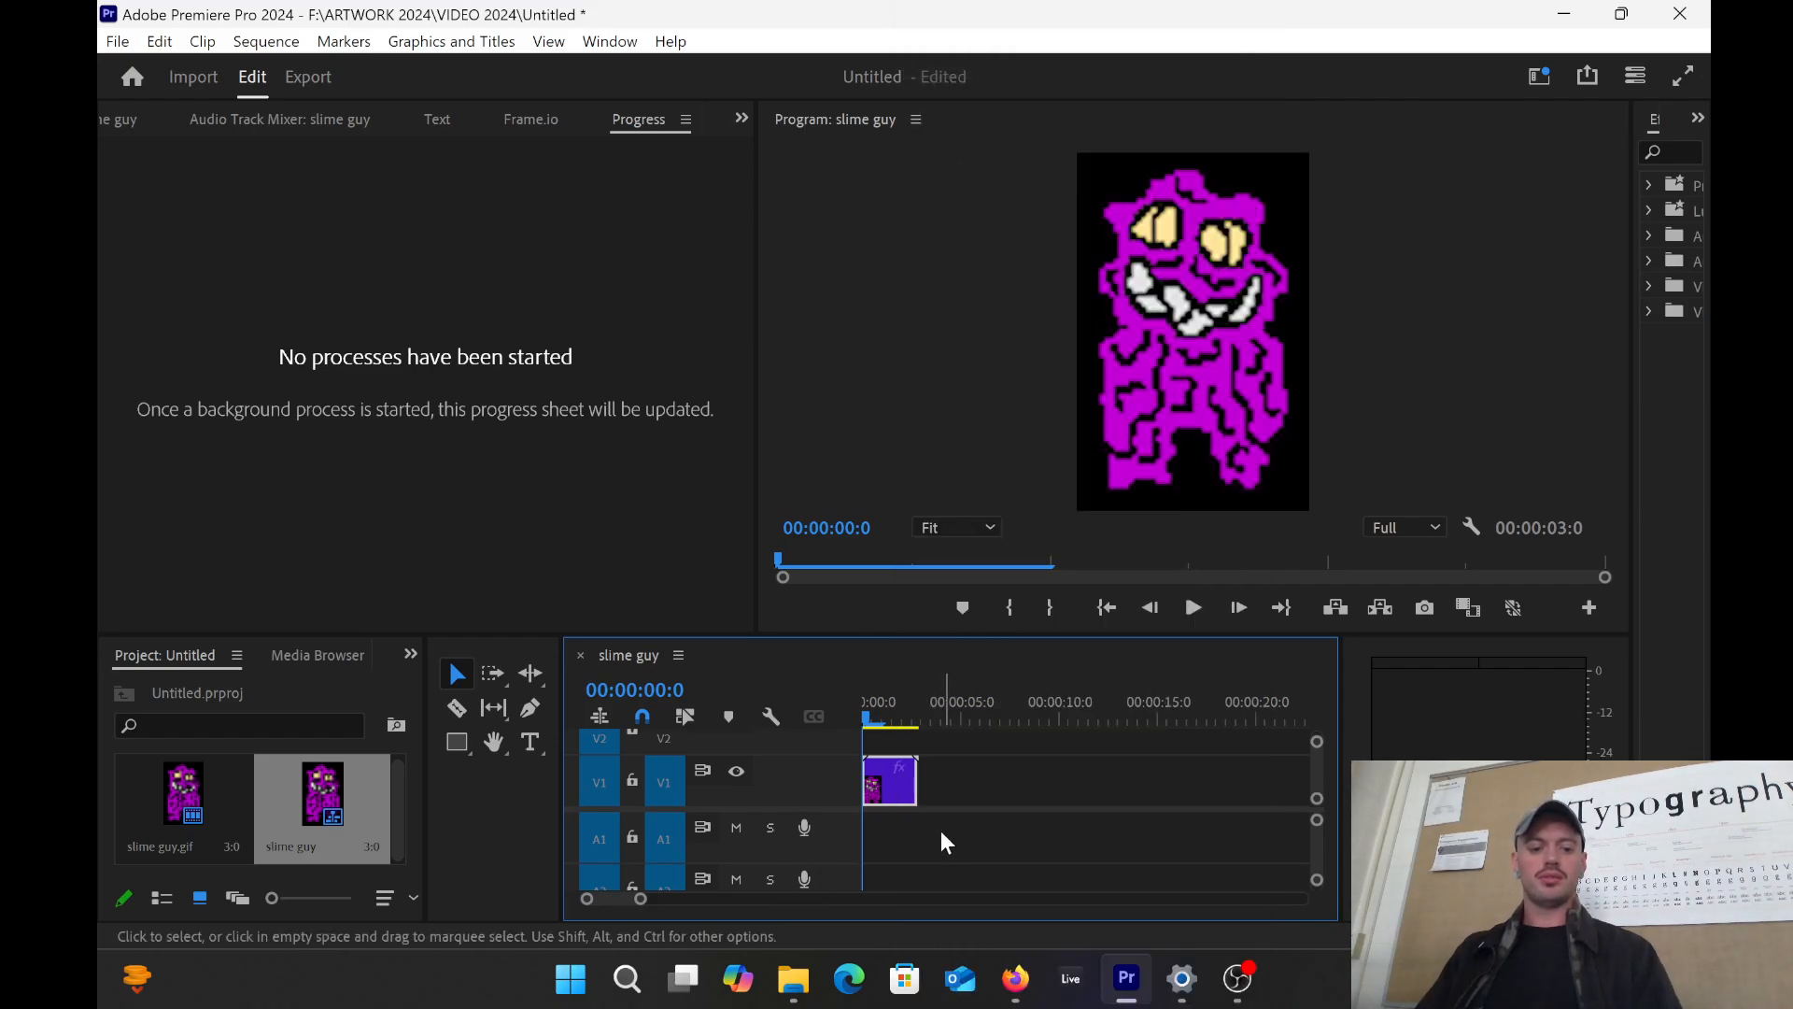
pyautogui.press('Down')
pyautogui.hotkey('ctrl', 'v')
pyautogui.hotkey('ctrl', 'v')
pyautogui.hotkey('ctrl', 'v')
pyautogui.hotkey('ctrl', 'v')
pyautogui.hotkey('ctrl', 'v')
pyautogui.hotkey('ctrl', 'v')
pyautogui.hotkey('ctrl', 'v')
pyautogui.hotkey('ctrl', 'v')
pyautogui.hotkey('ctrl', 'v')
pyautogui.hotkey('ctrl', 'v')
pyautogui.hotkey('ctrl', 'v')
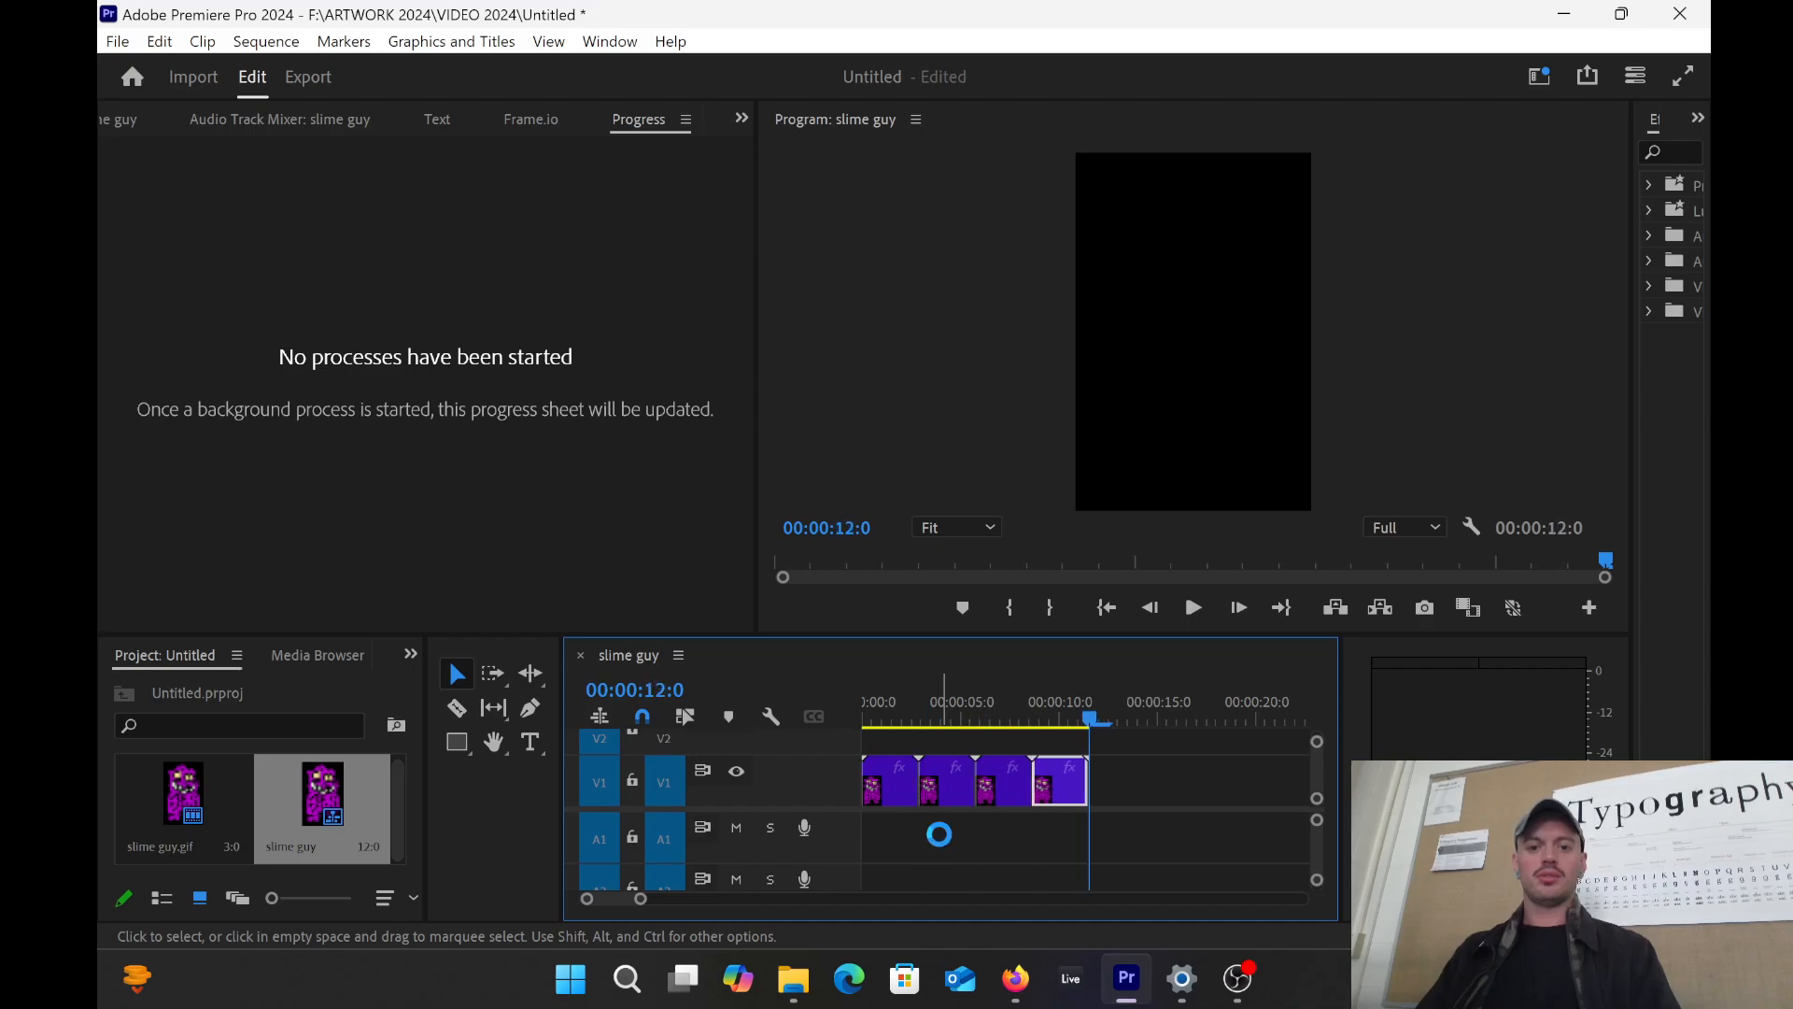
pyautogui.hotkey('ctrl', 'v')
pyautogui.hotkey('ctrl', 'v')
pyautogui.hotkey('ctrl', 'v')
pyautogui.hotkey('ctrl', 'v')
pyautogui.hotkey('ctrl', 'v')
pyautogui.hotkey('ctrl', 'v')
pyautogui.hotkey('ctrl', 'v')
pyautogui.hotkey('ctrl', 'v')
pyautogui.hotkey('ctrl', 'v')
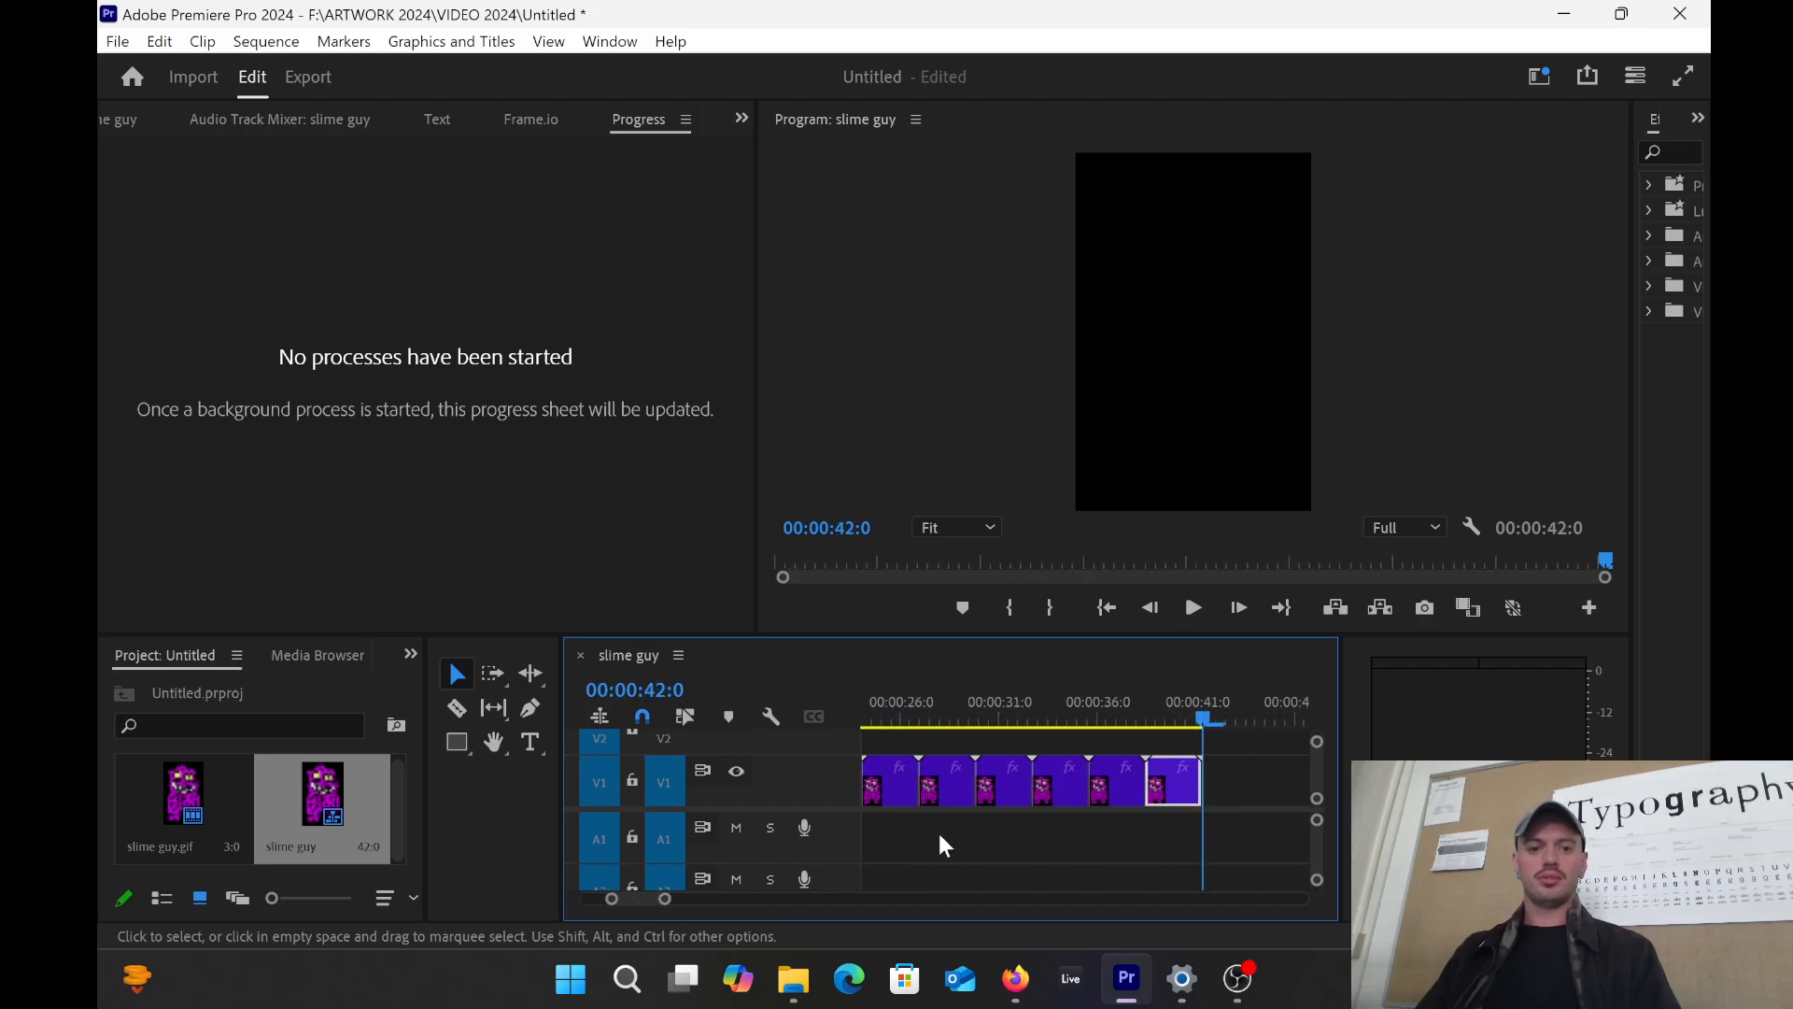
pyautogui.hotkey('ctrl', 'v')
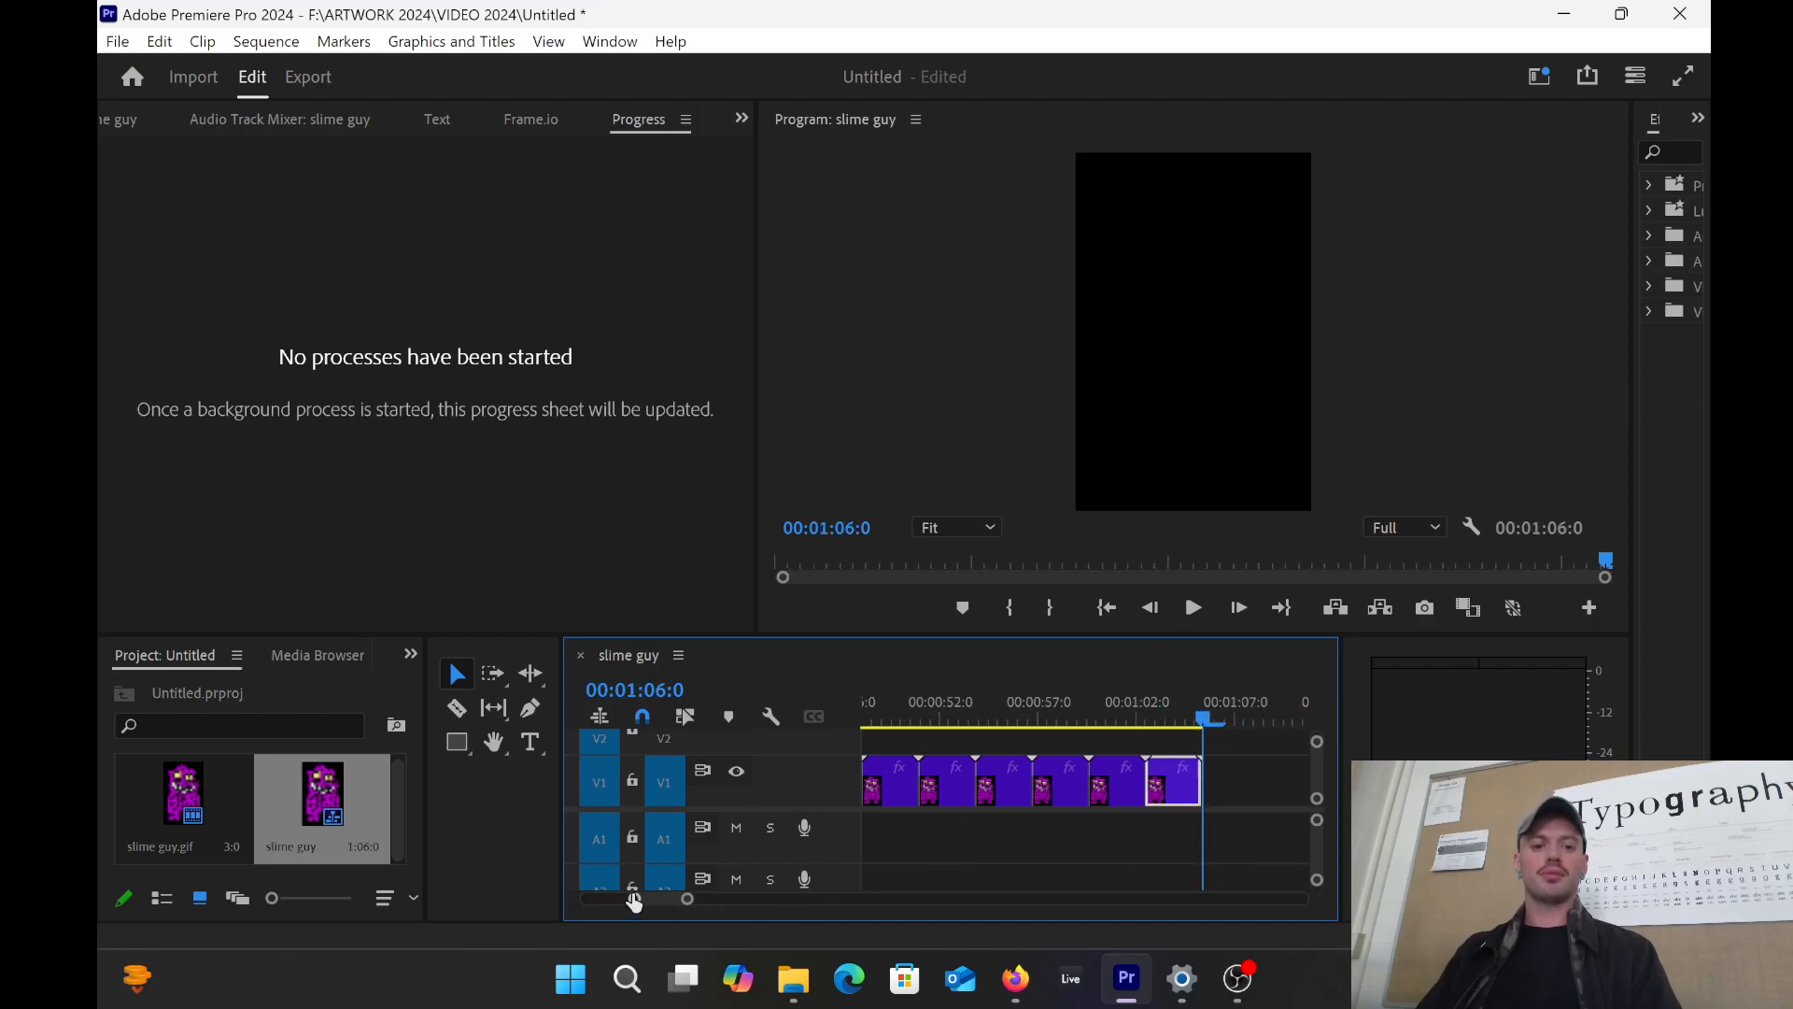
pyautogui.moveTo(633, 898); pyautogui.dragTo(564, 898)
pyautogui.press('Home')
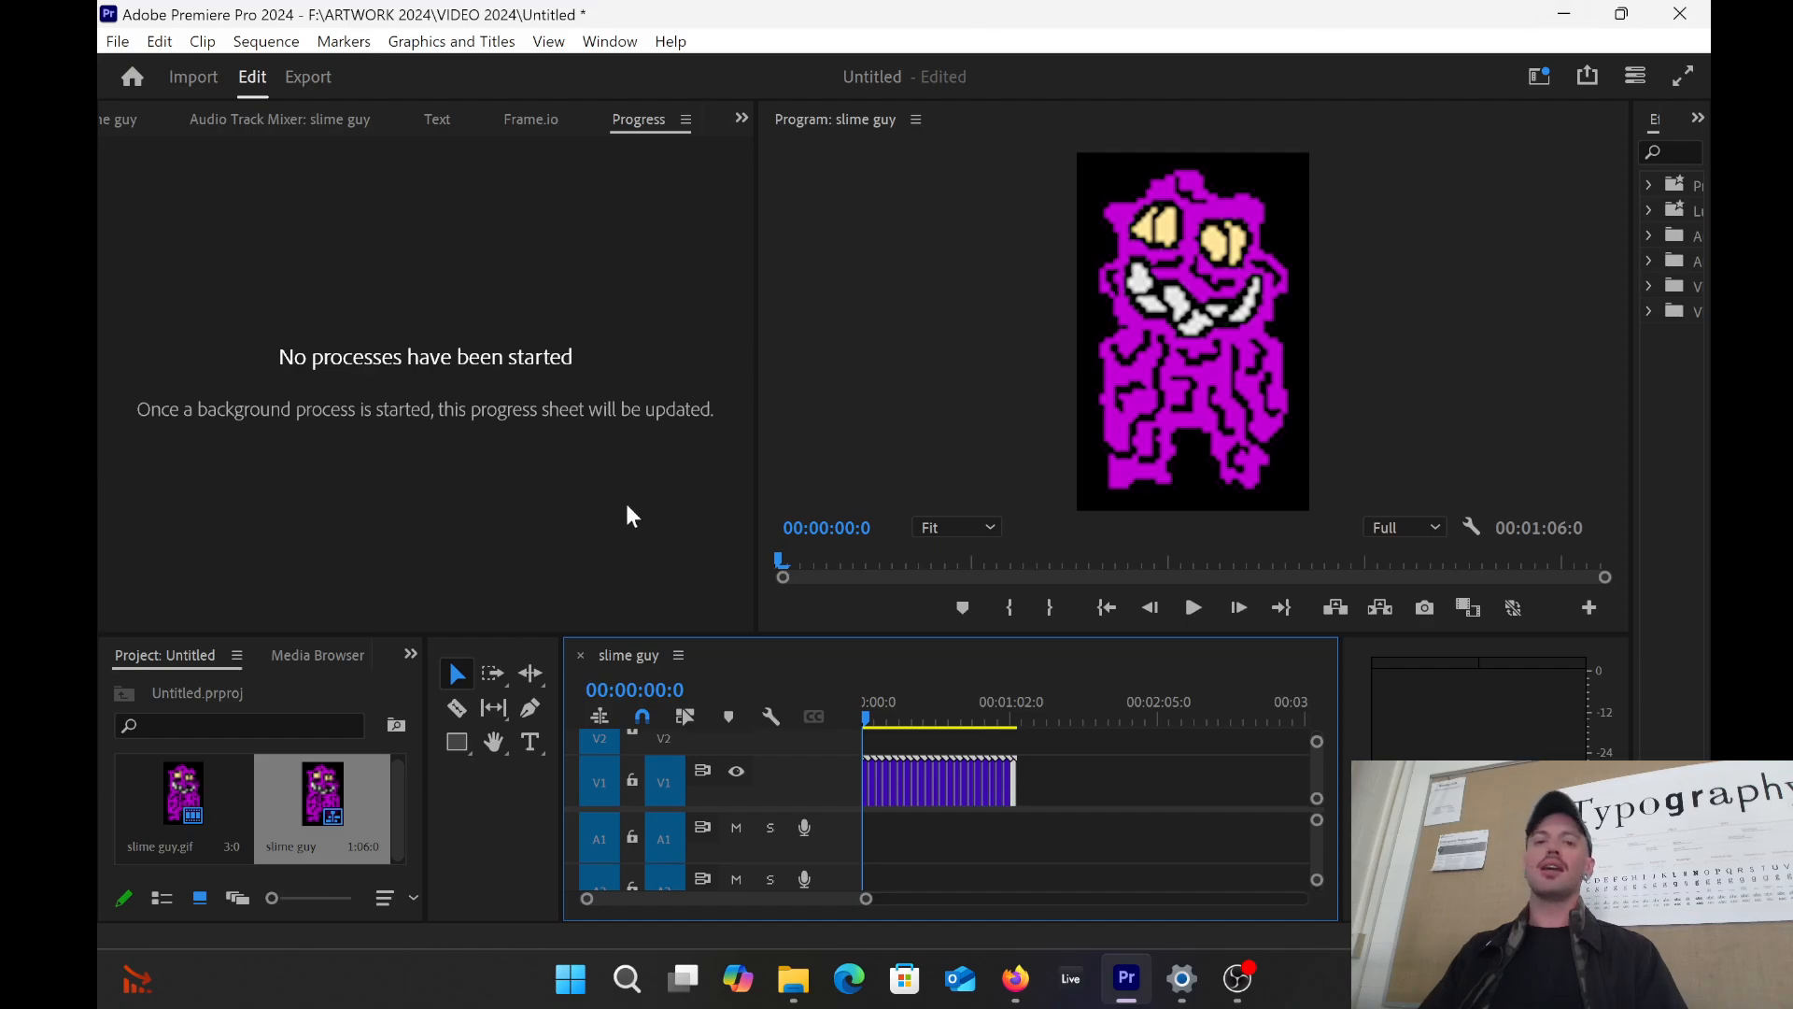
pyautogui.moveTo(865, 717); pyautogui.dragTo(609, 667)
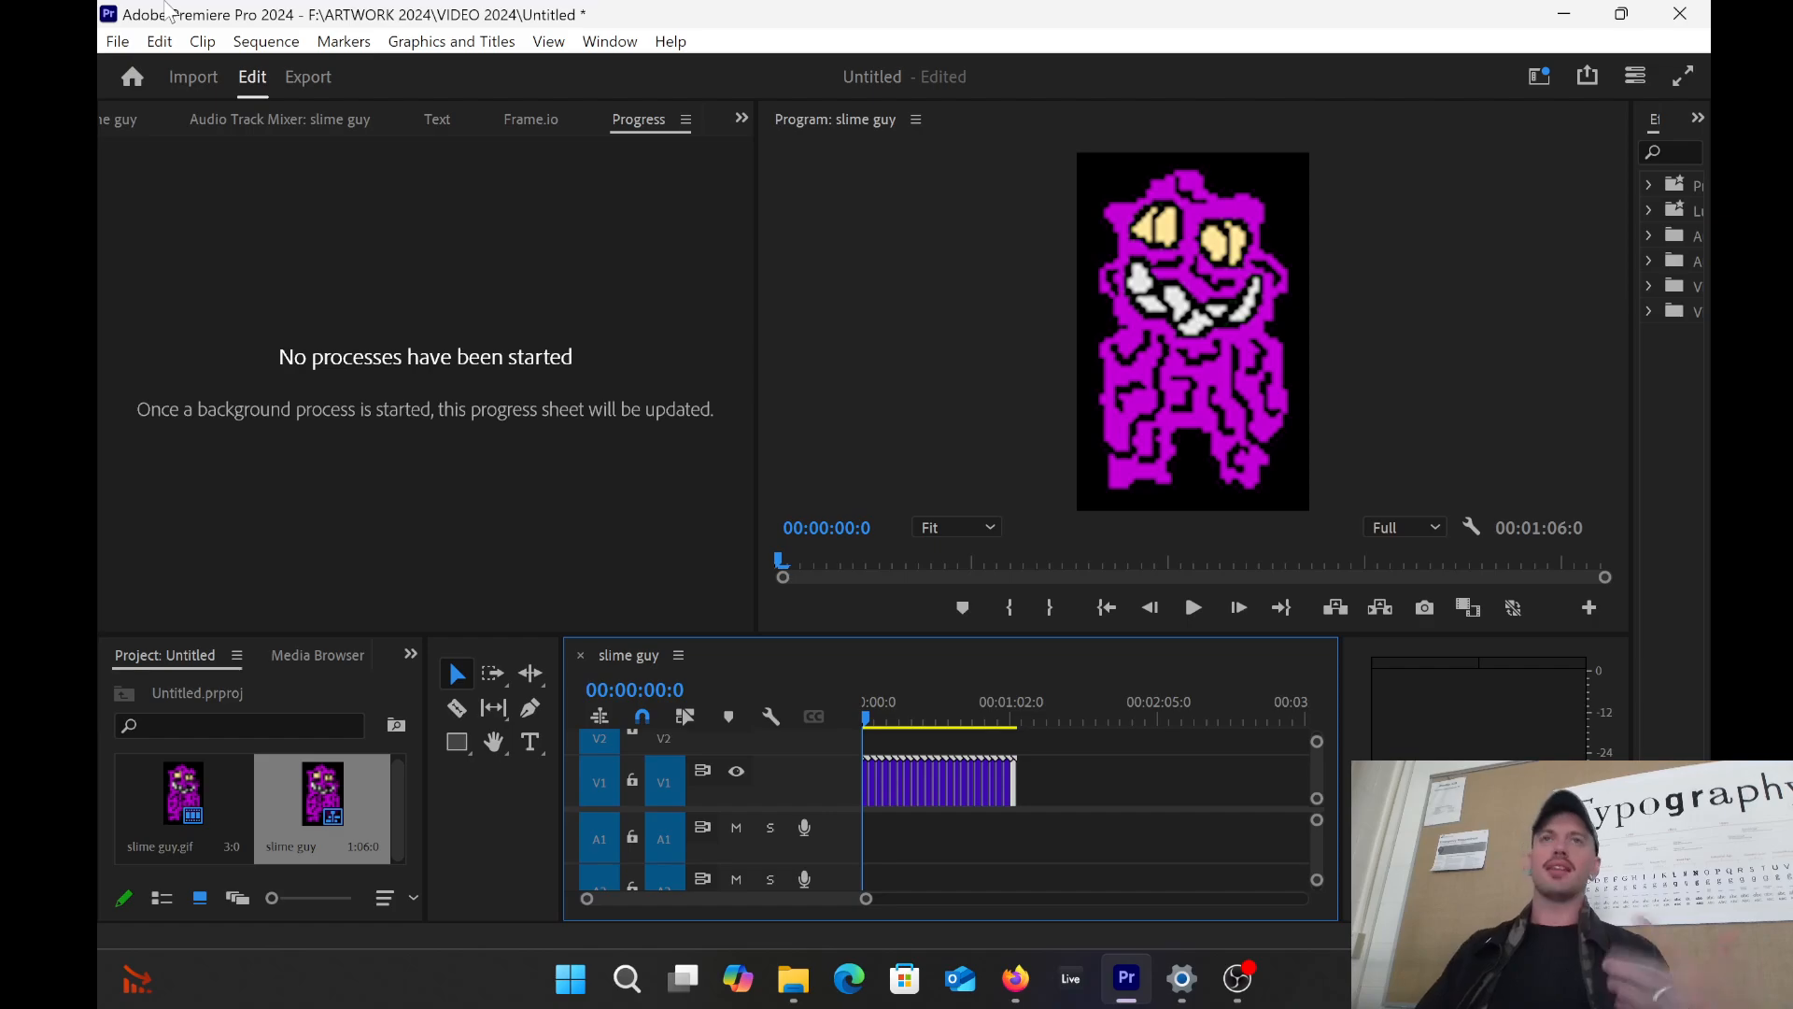
pyautogui.click(106, 41)
pyautogui.moveTo(105, 44)
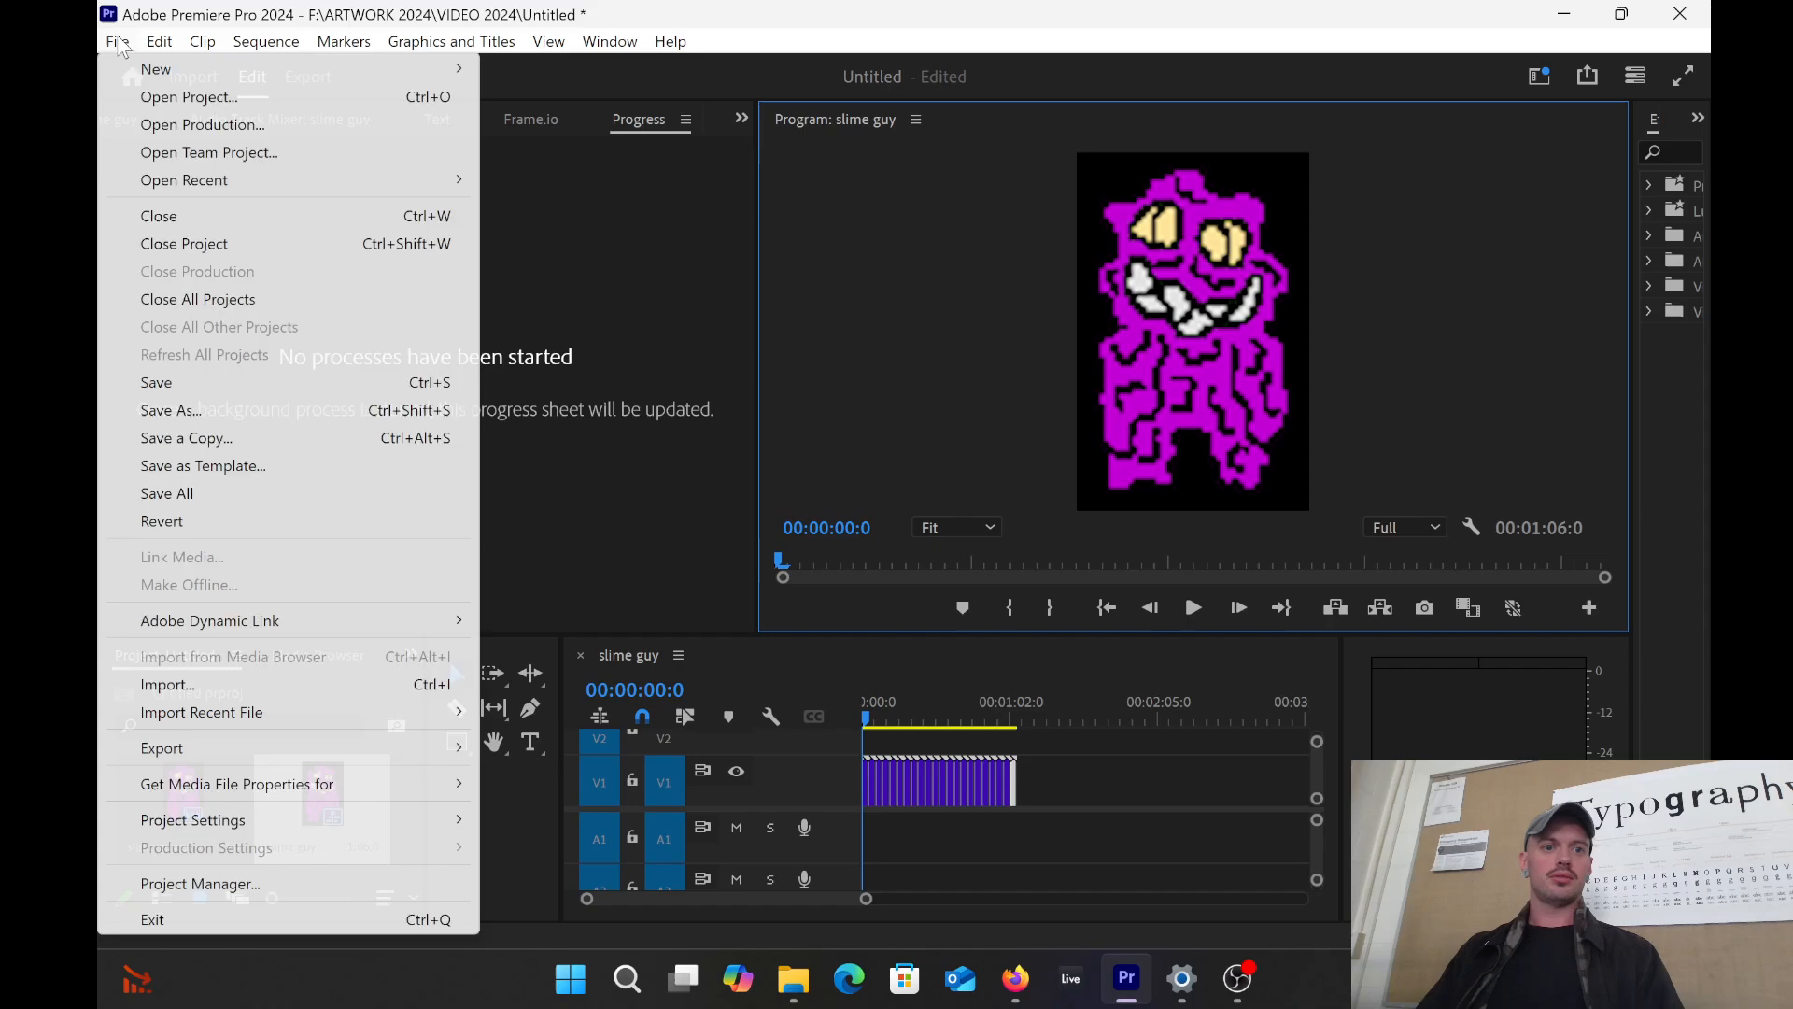
pyautogui.moveTo(357, 761)
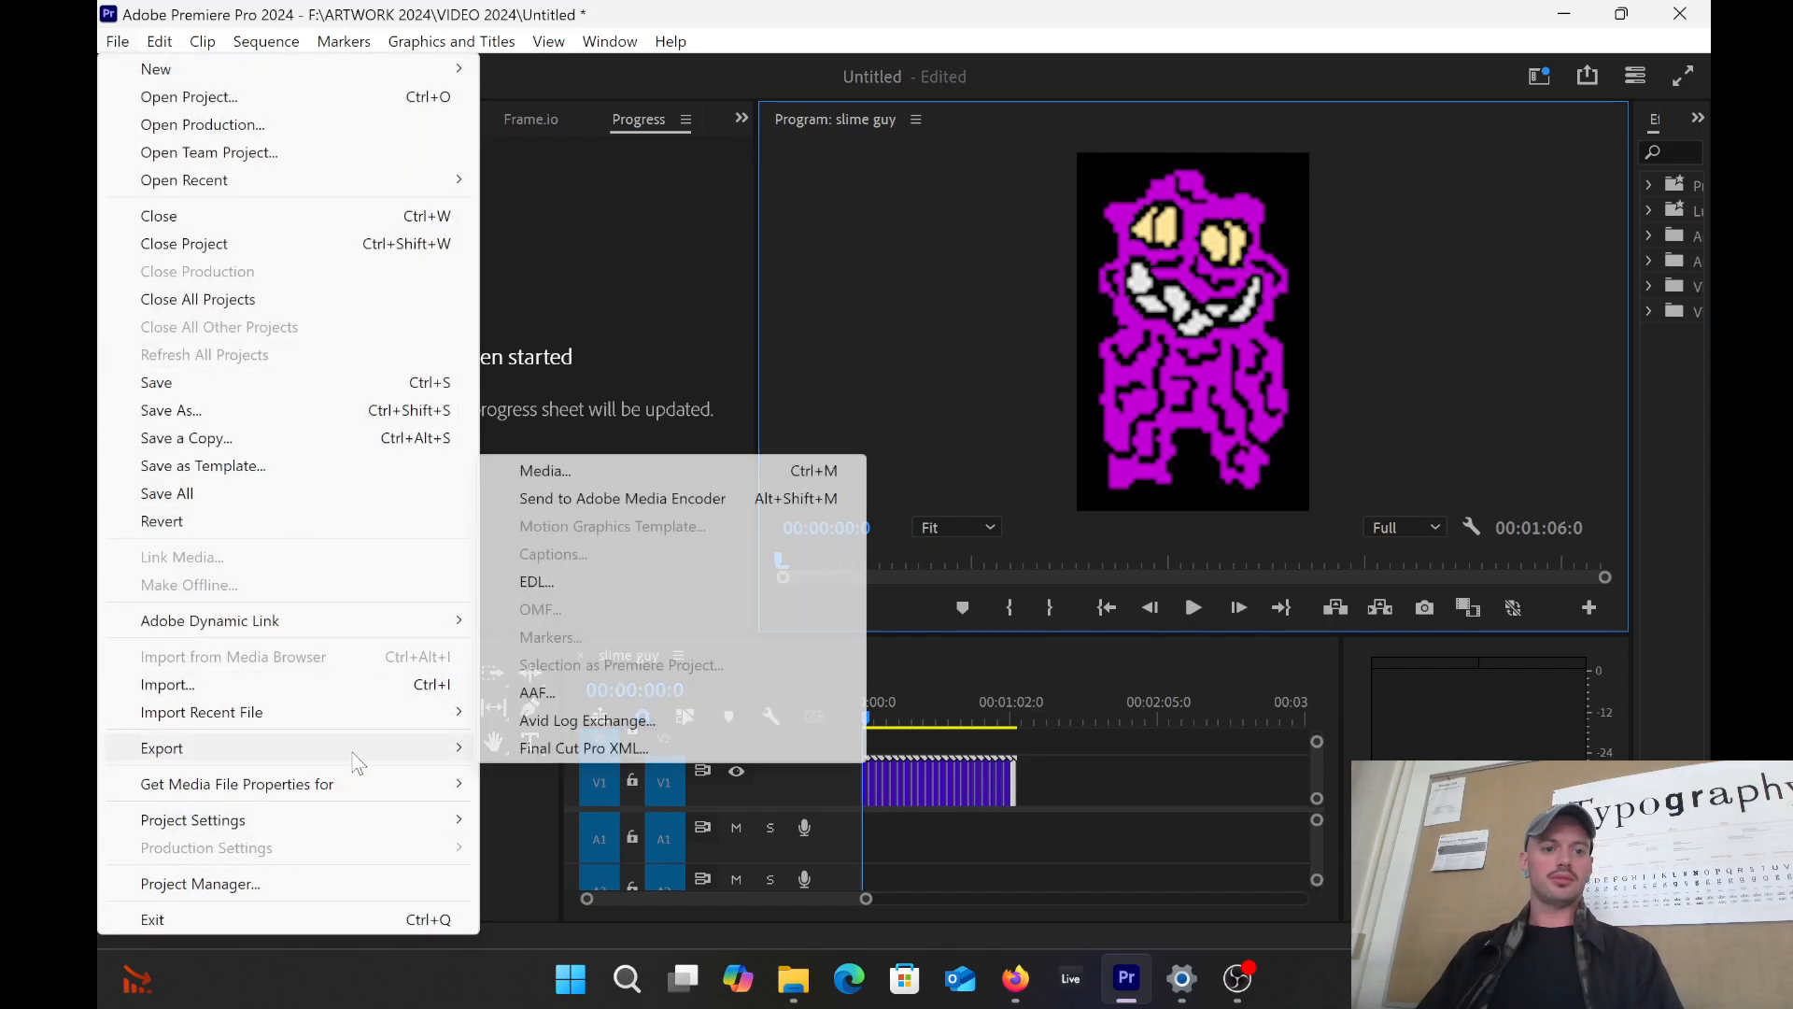
pyautogui.click(569, 470)
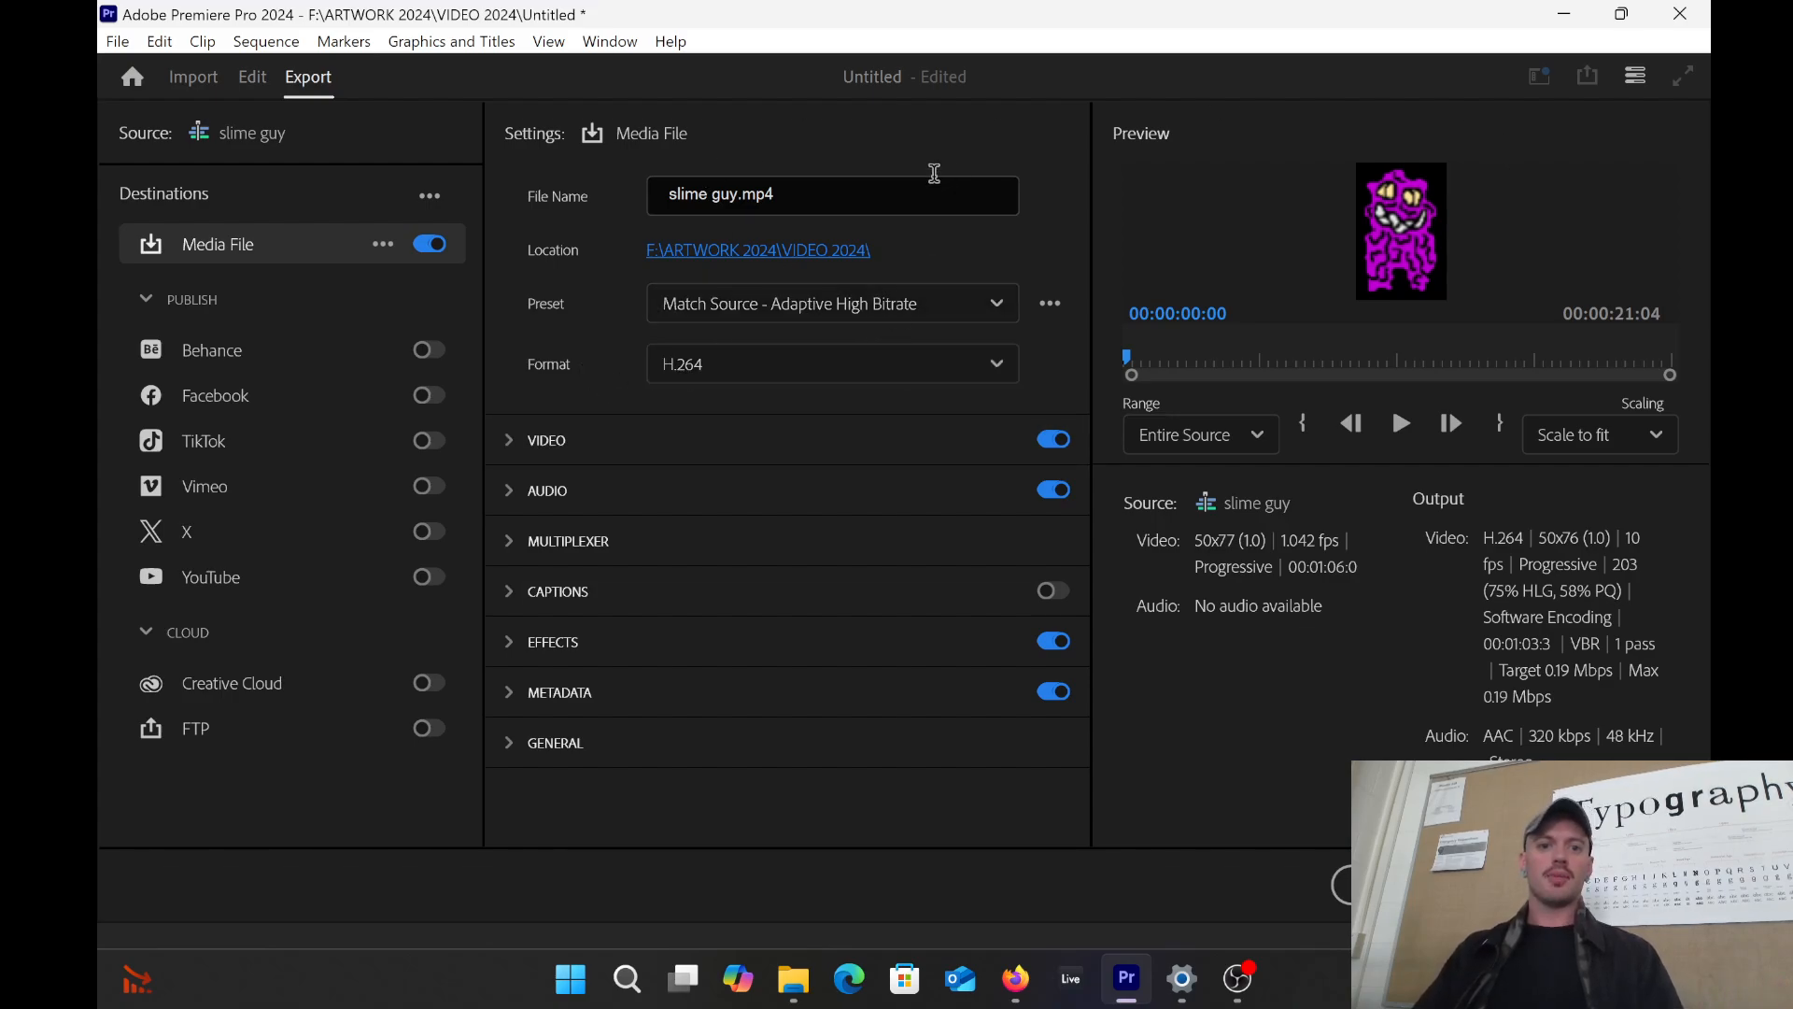
pyautogui.click(843, 370)
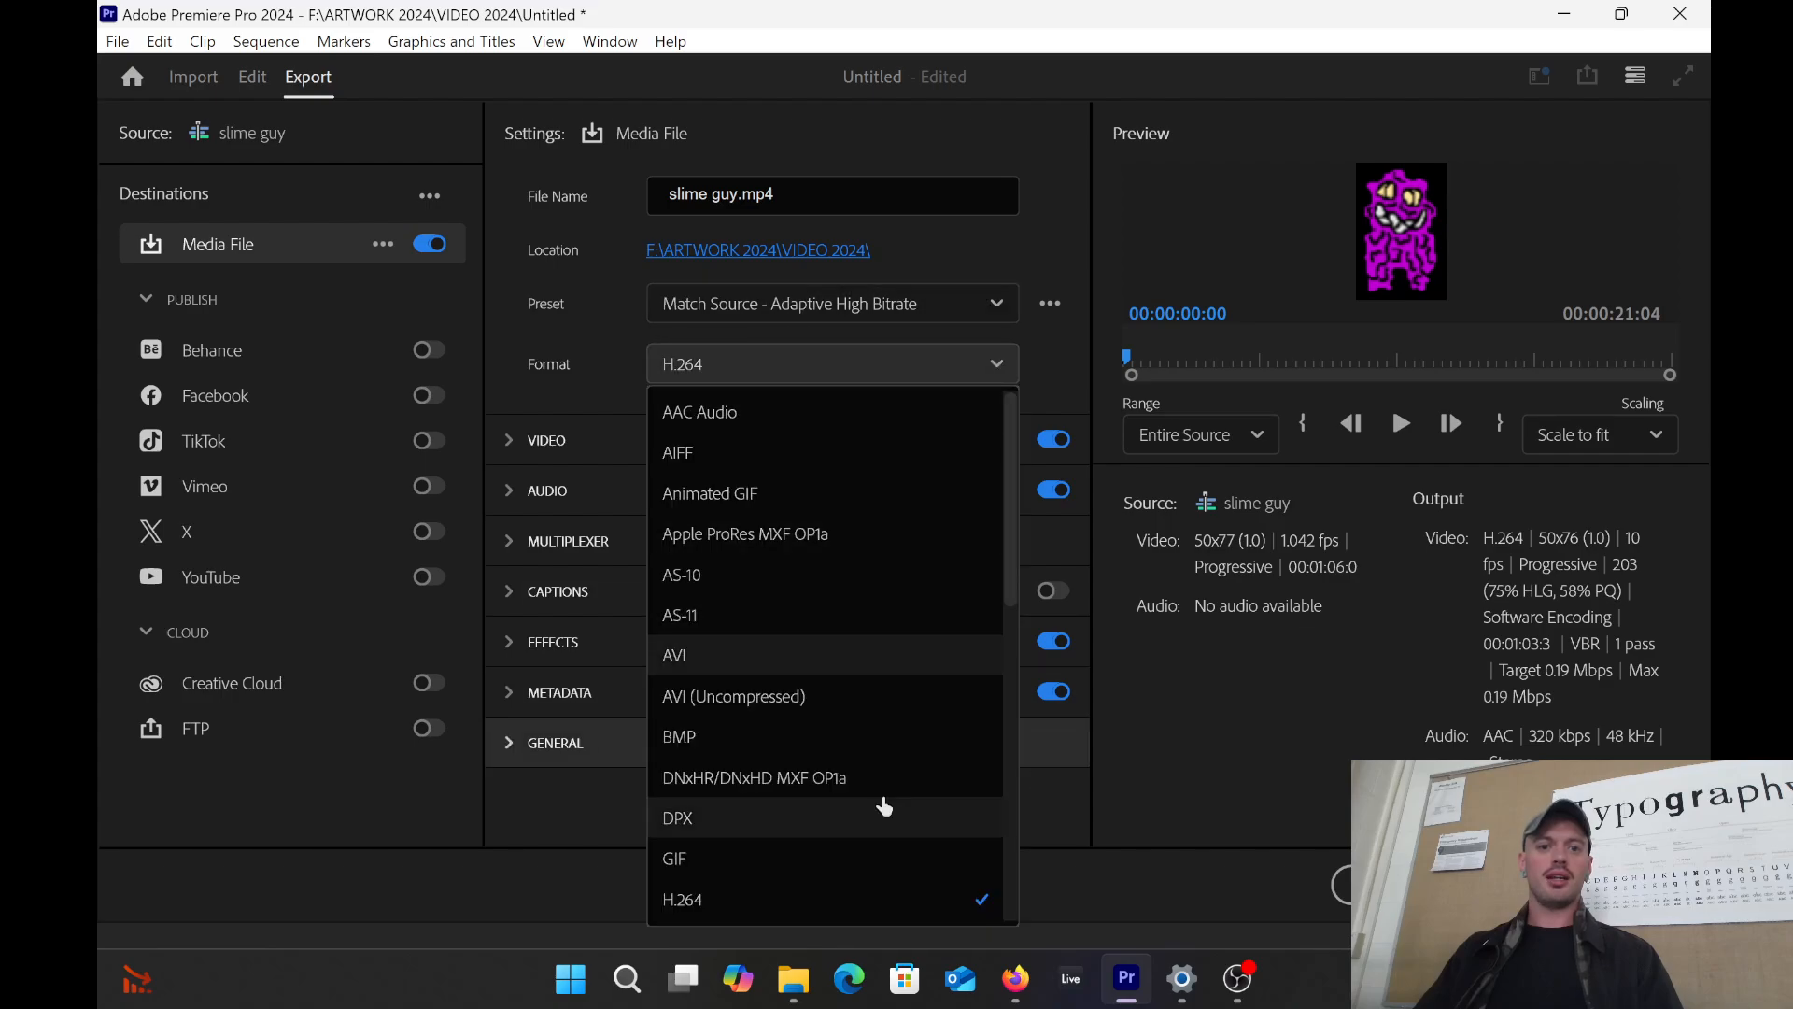
pyautogui.click(1282, 244)
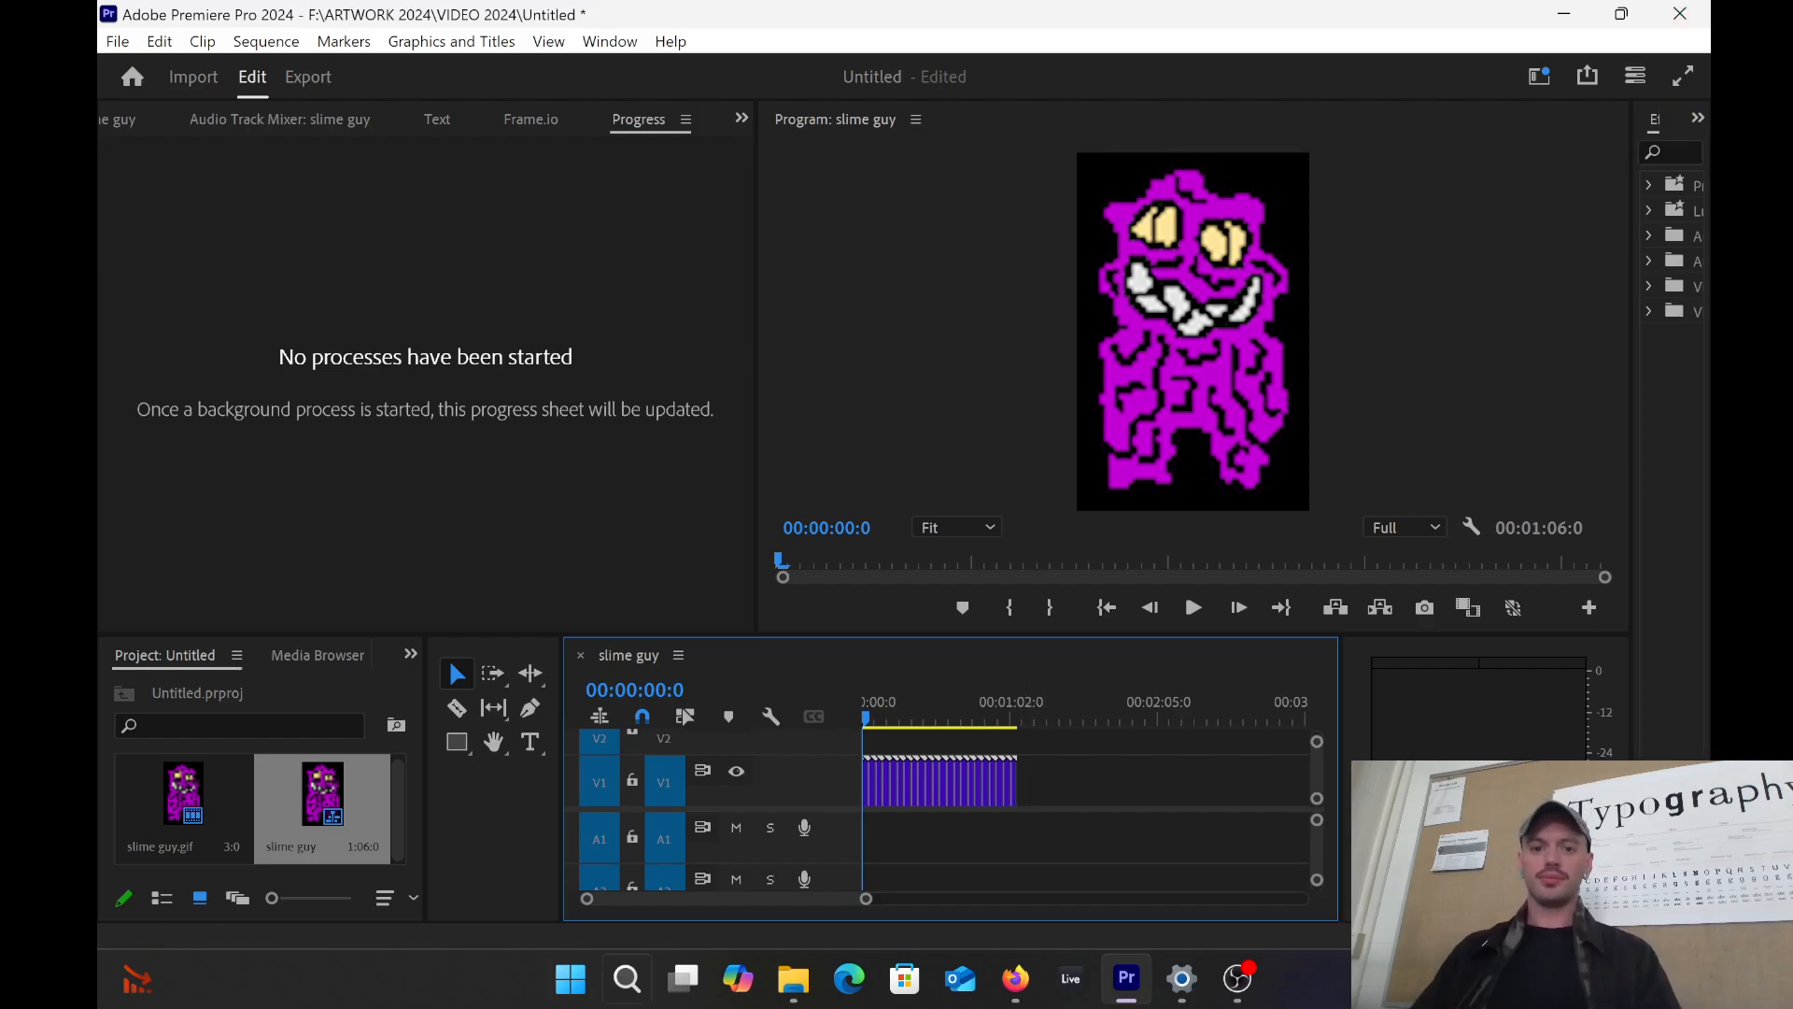
pyautogui.moveTo(1121, 983)
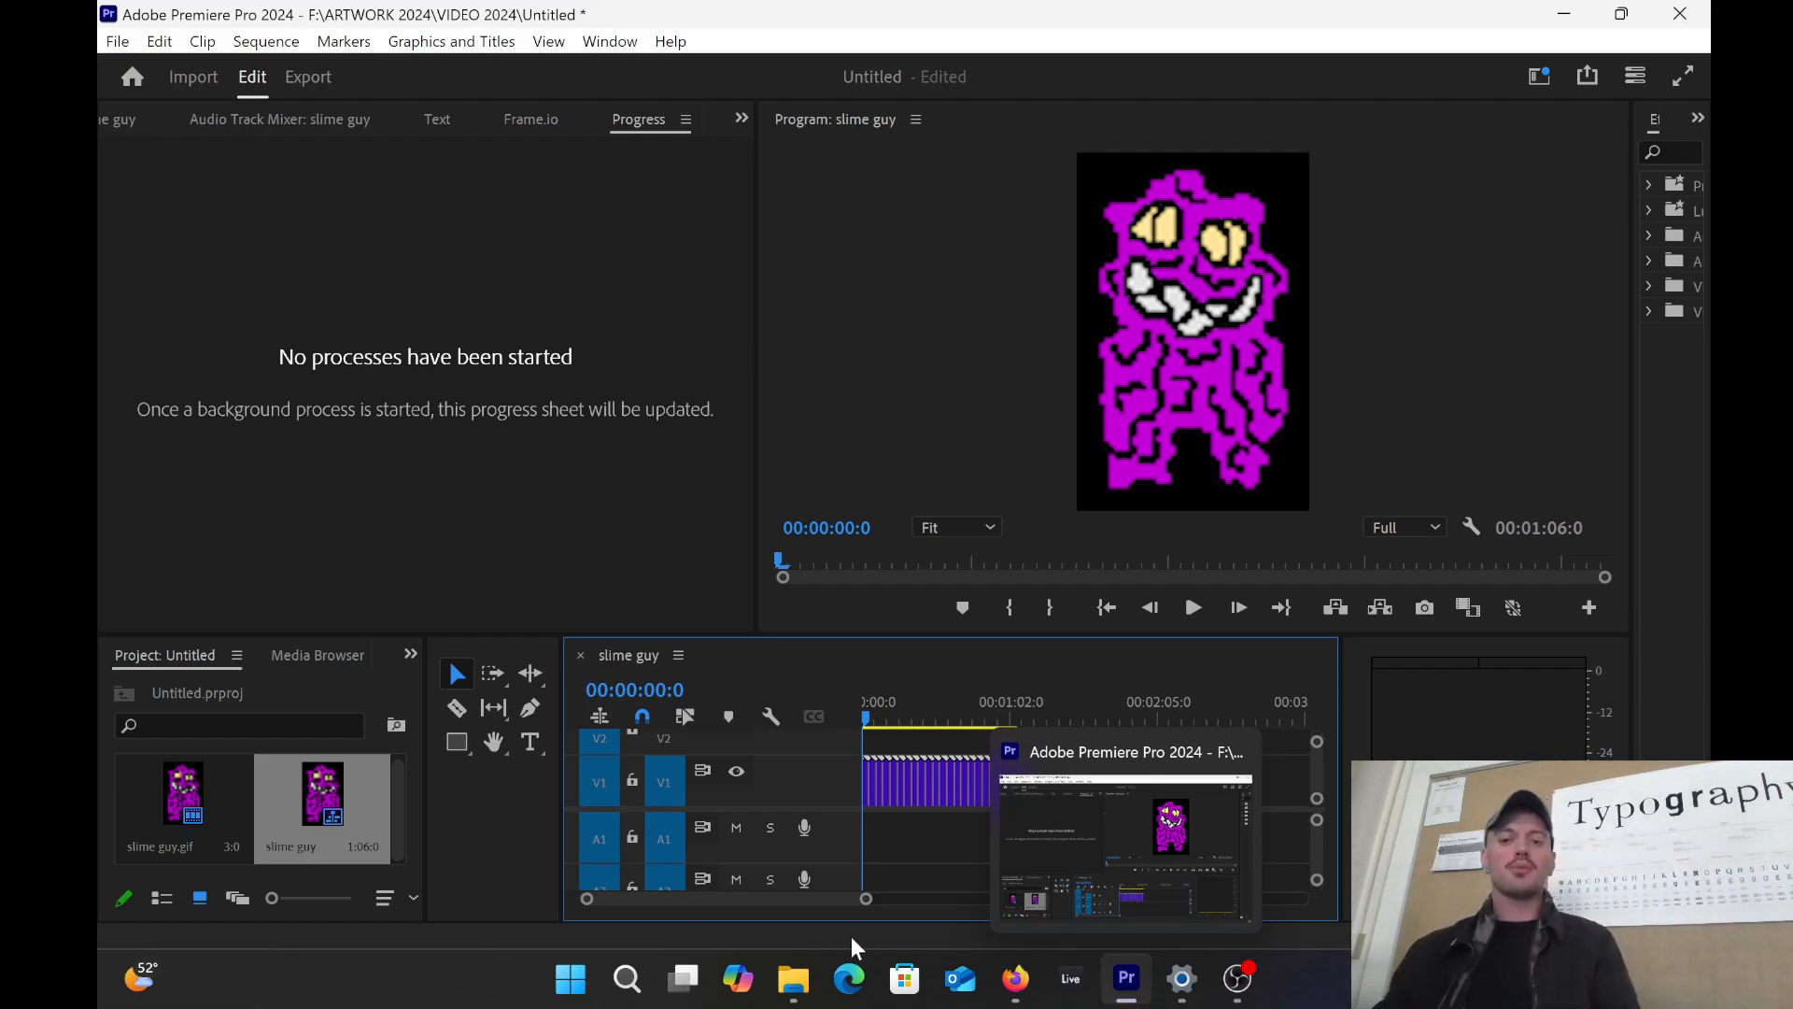
pyautogui.click(1238, 978)
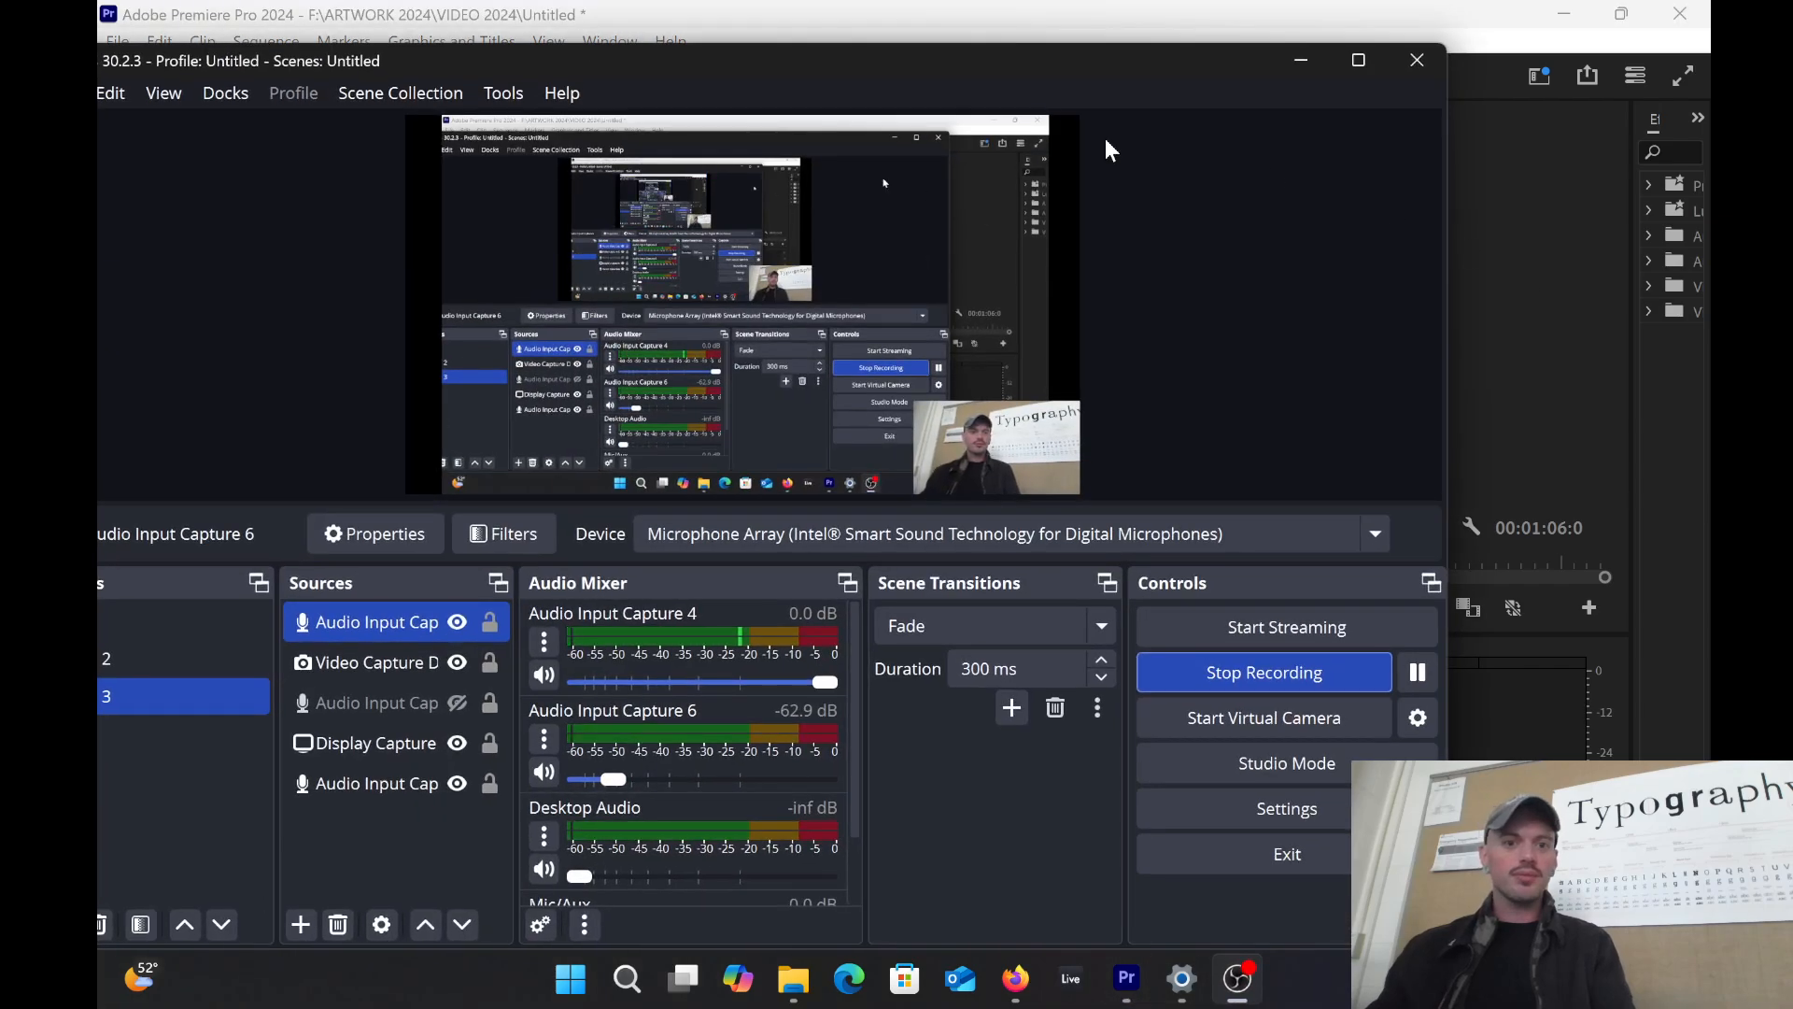
pyautogui.click(983, 34)
pyautogui.click(1237, 977)
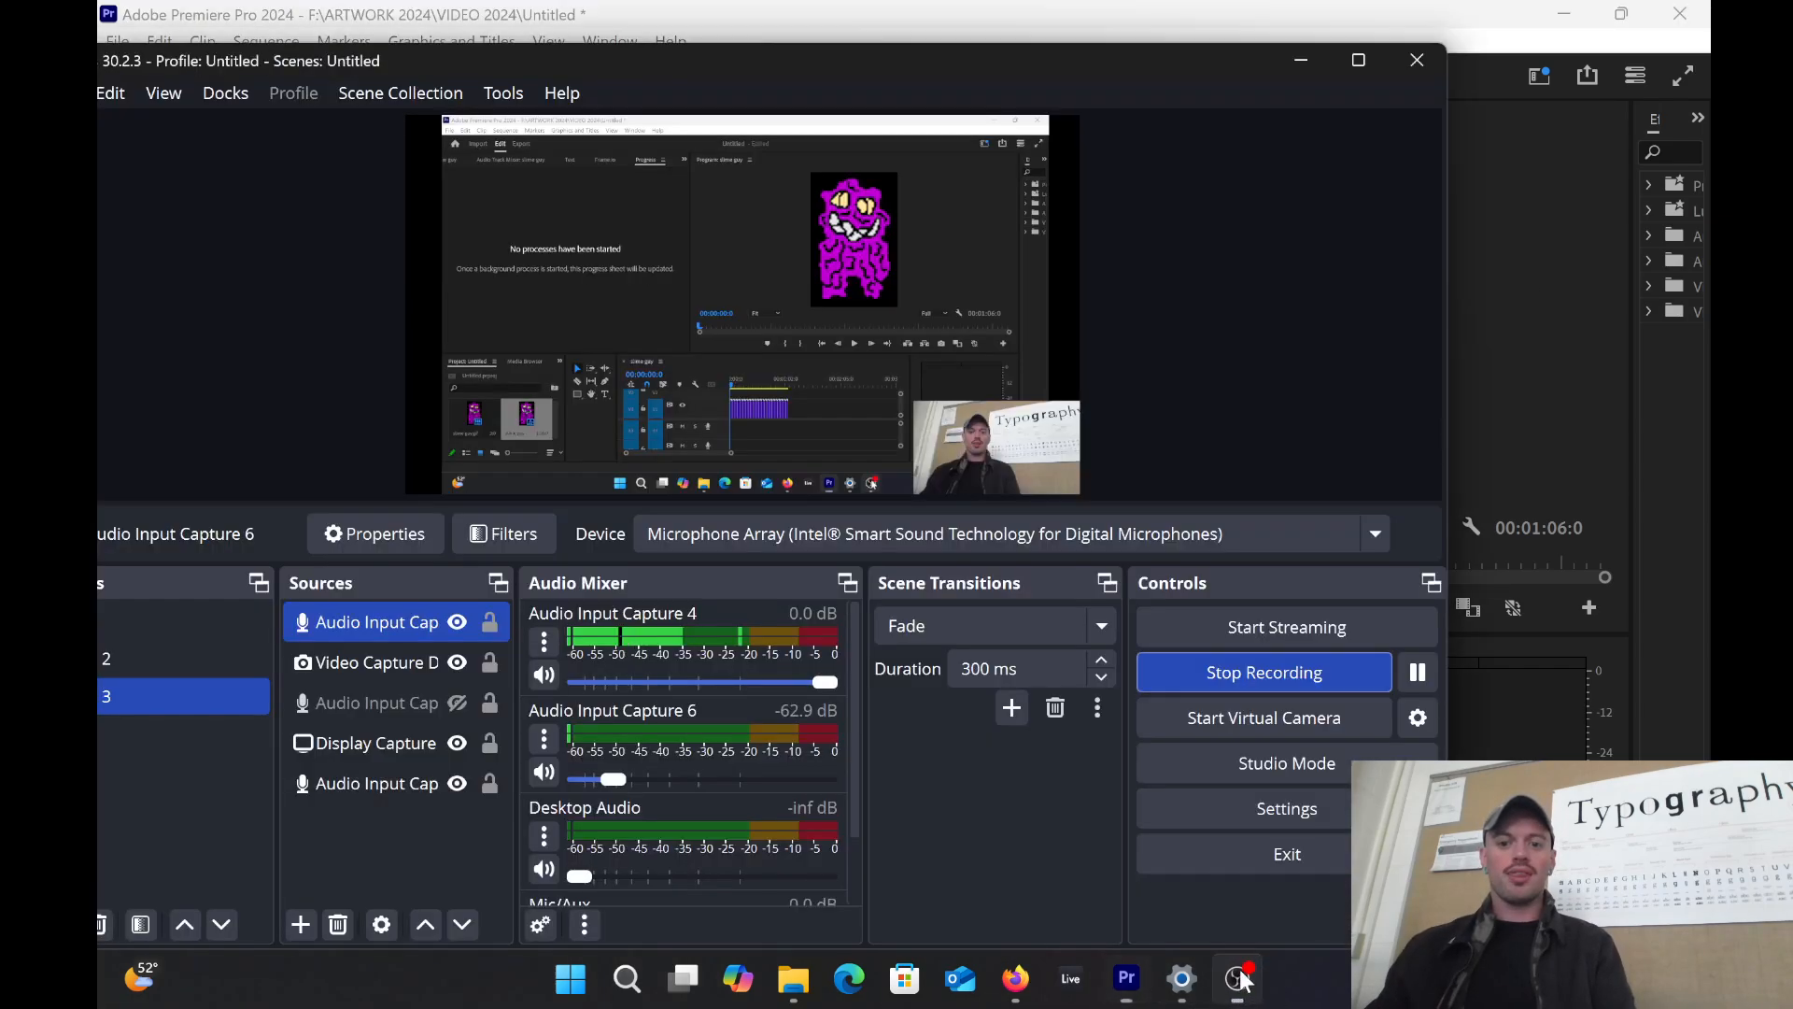